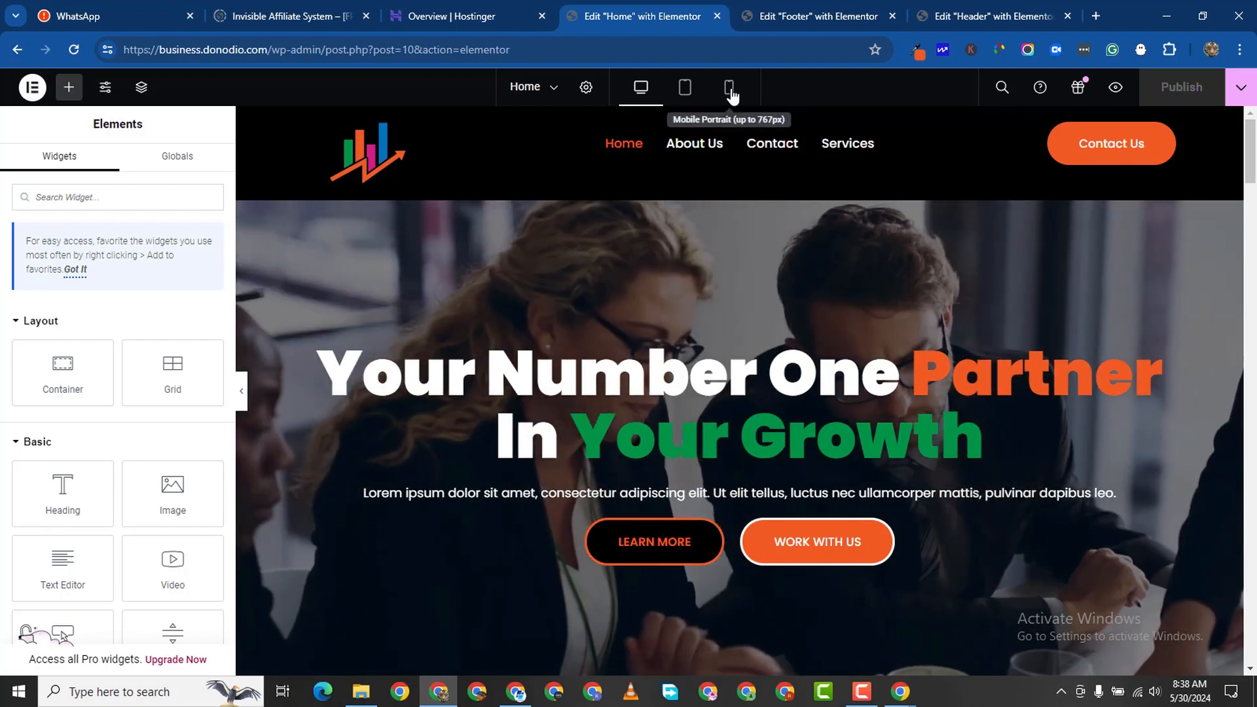
# Examine the Home page's header and hero section in mobile portrait view, then return to desktop view.
pyautogui.scroll(-3, 485, 356)
pyautogui.scroll(3, 538, 338)
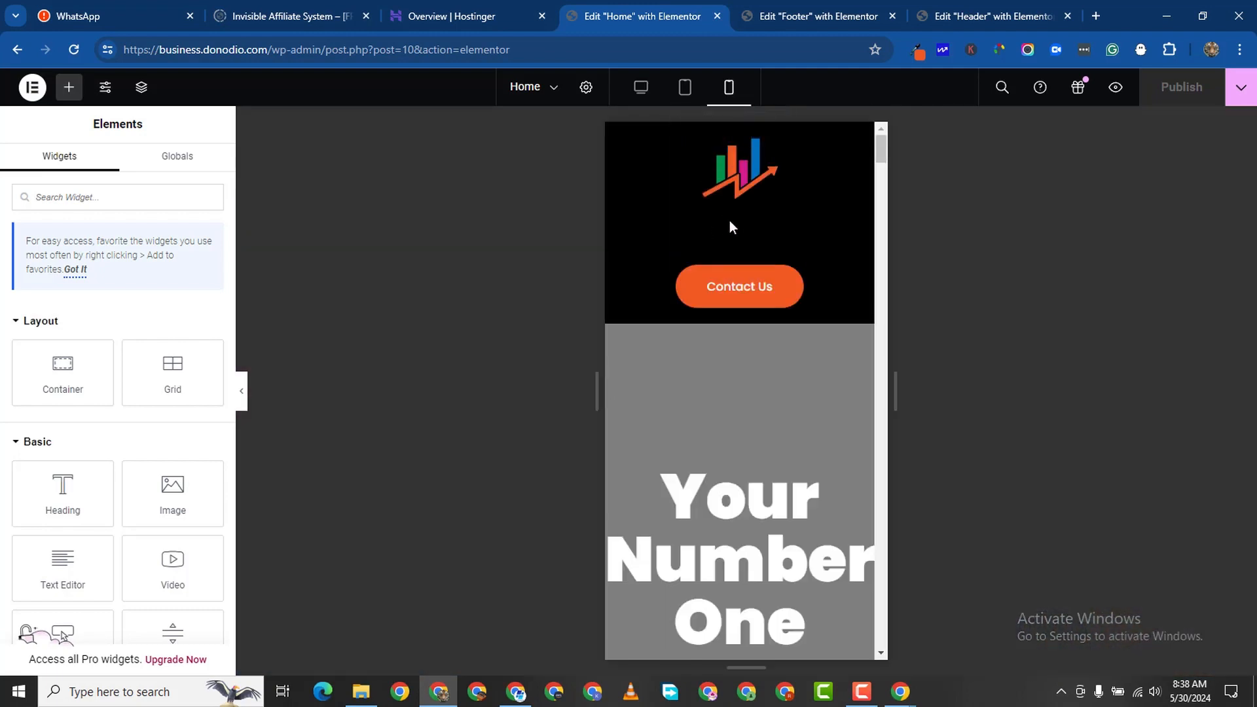
pyautogui.scroll(-4, 750, 337)
pyautogui.scroll(4, 751, 347)
pyautogui.scroll(-10, 758, 333)
pyautogui.scroll(8, 760, 337)
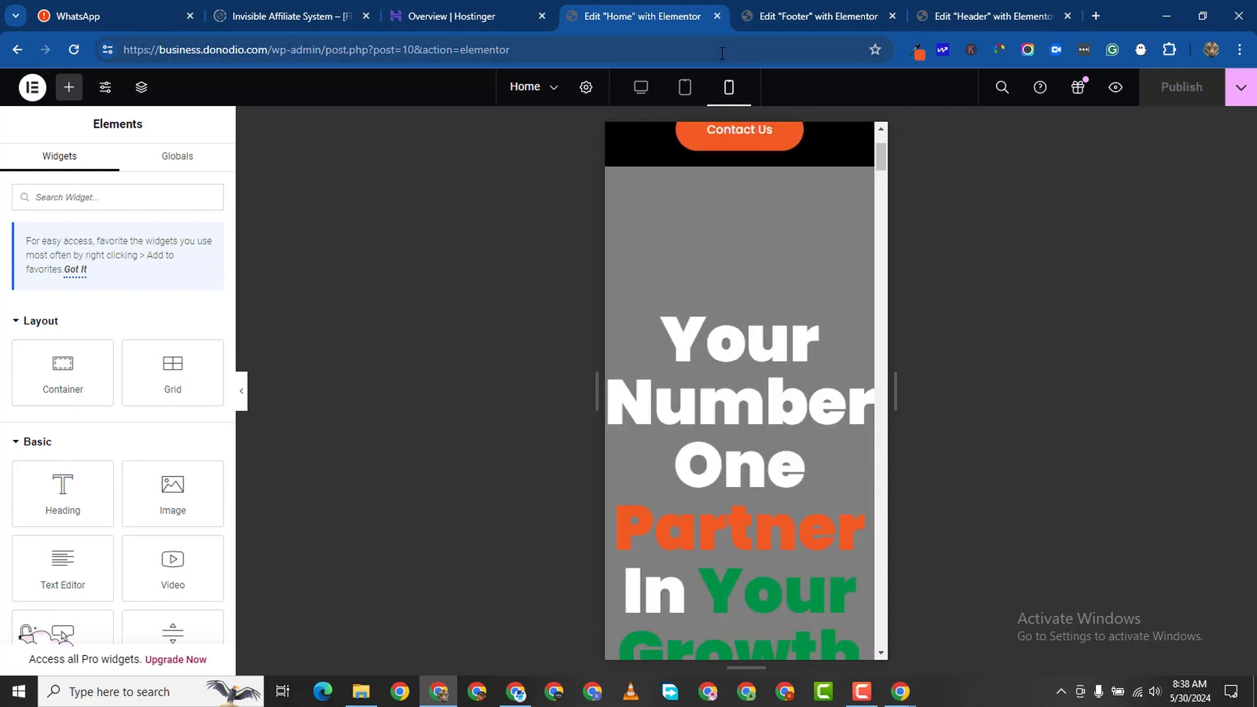
pyautogui.click(641, 89)
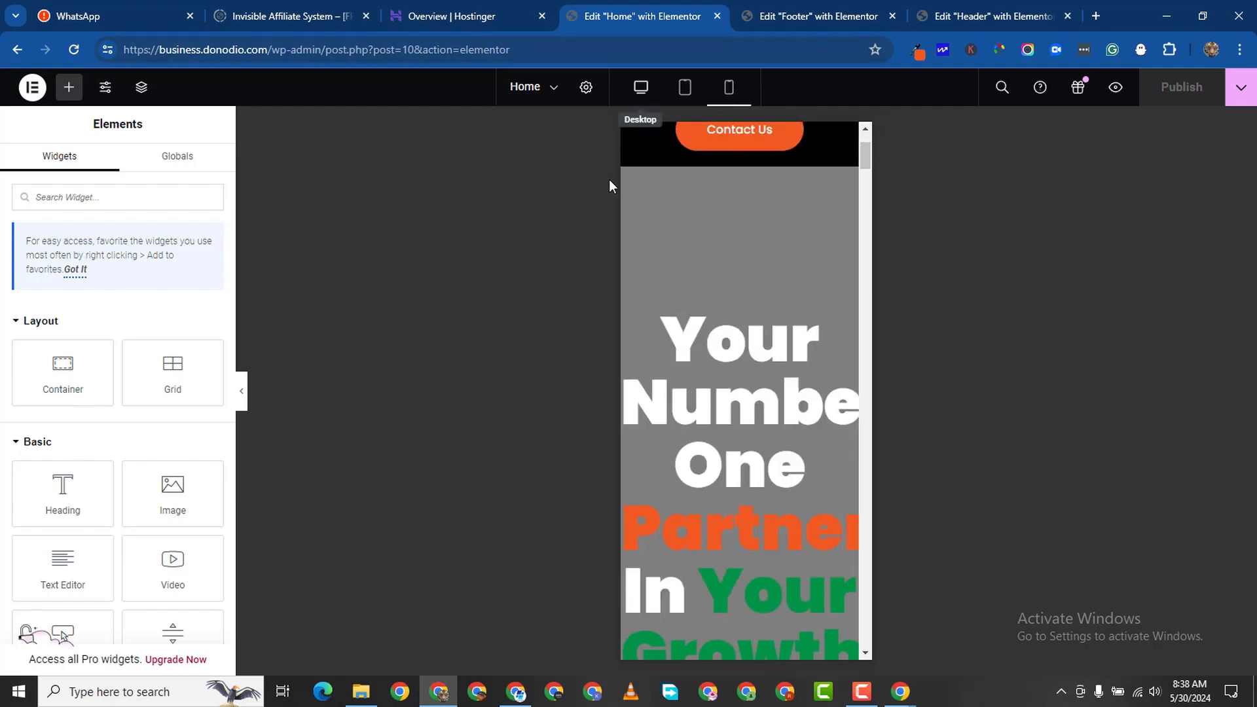
# Enable Play On Mobile for the hero container's background video and check the section in mobile portrait view.
pyautogui.scroll(3, 756, 192)
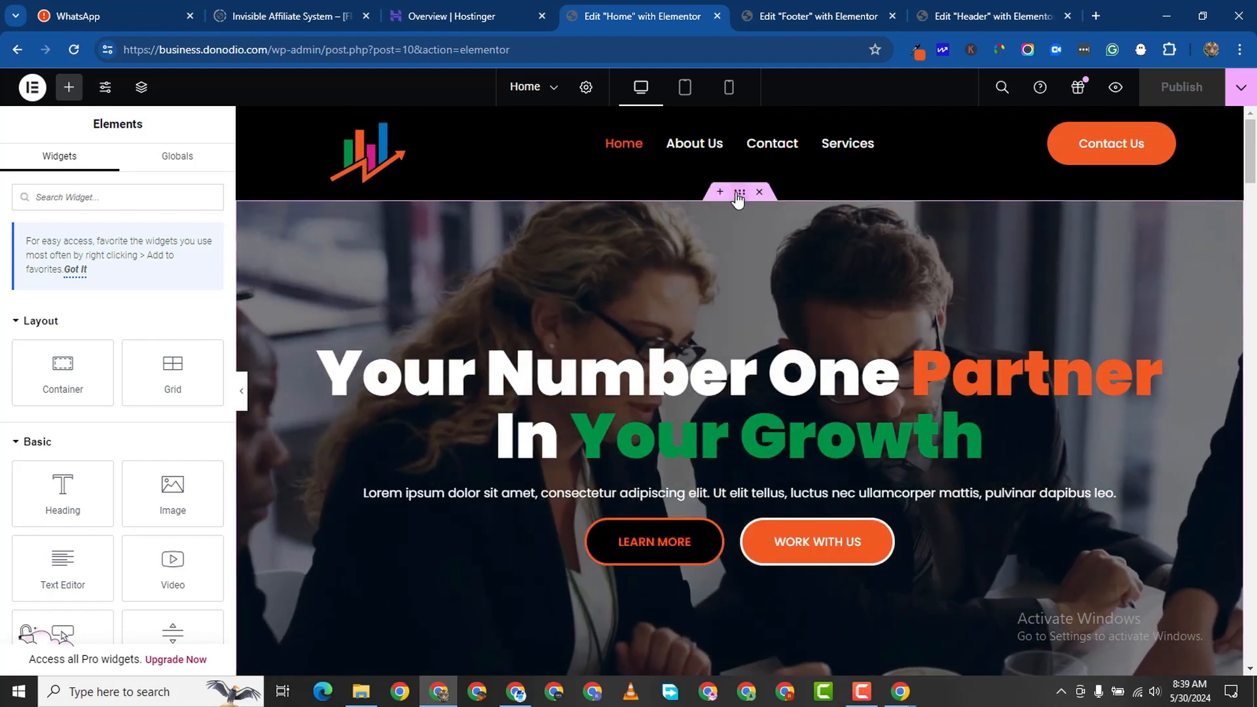
pyautogui.click(742, 208)
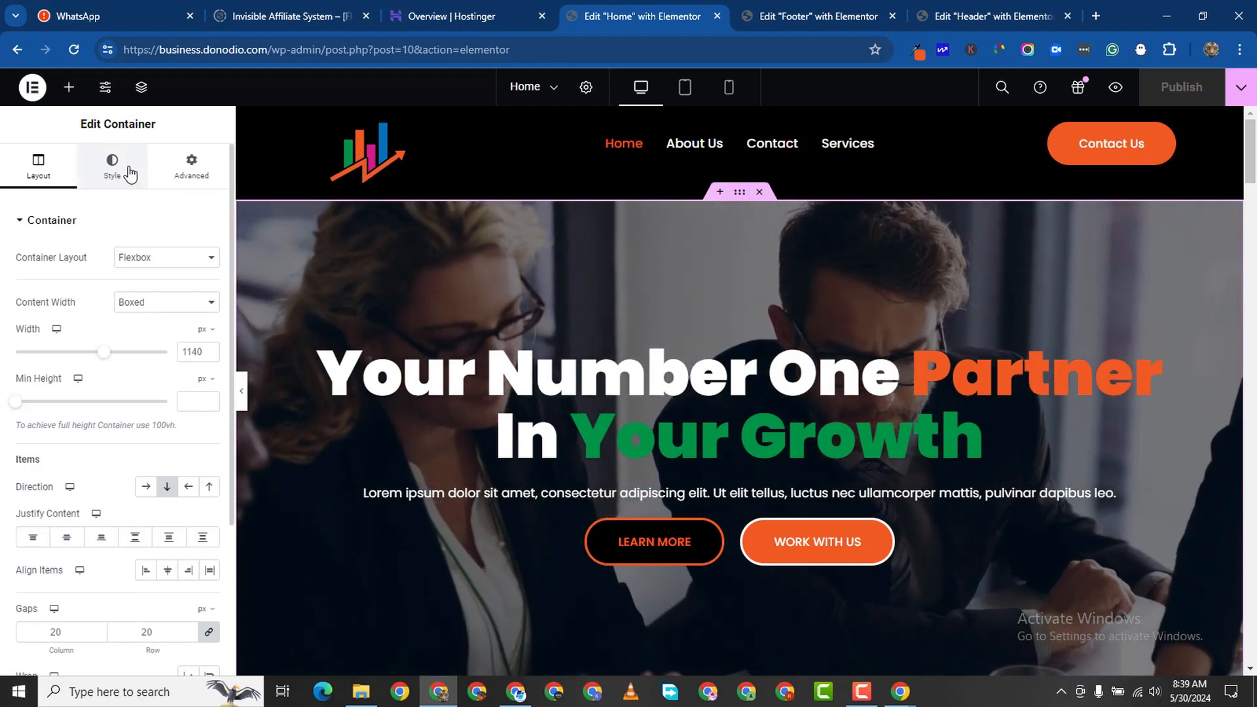
pyautogui.click(114, 168)
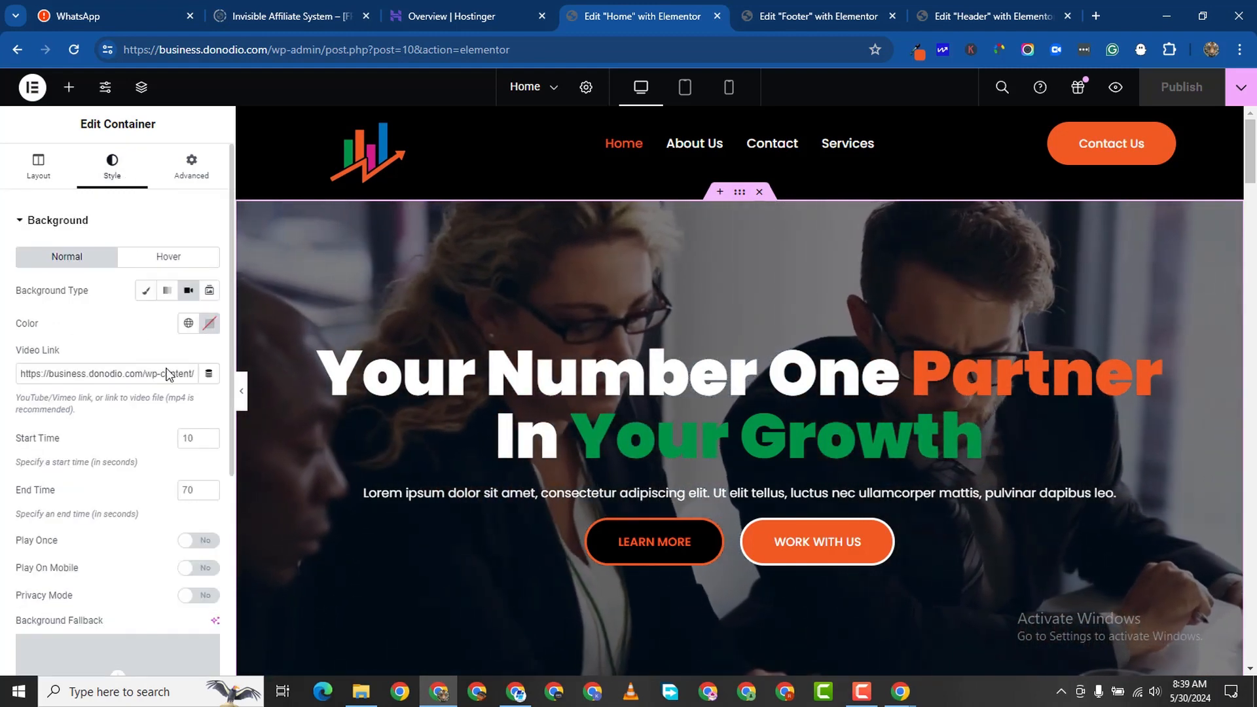
pyautogui.click(198, 566)
pyautogui.scroll(-2, 163, 581)
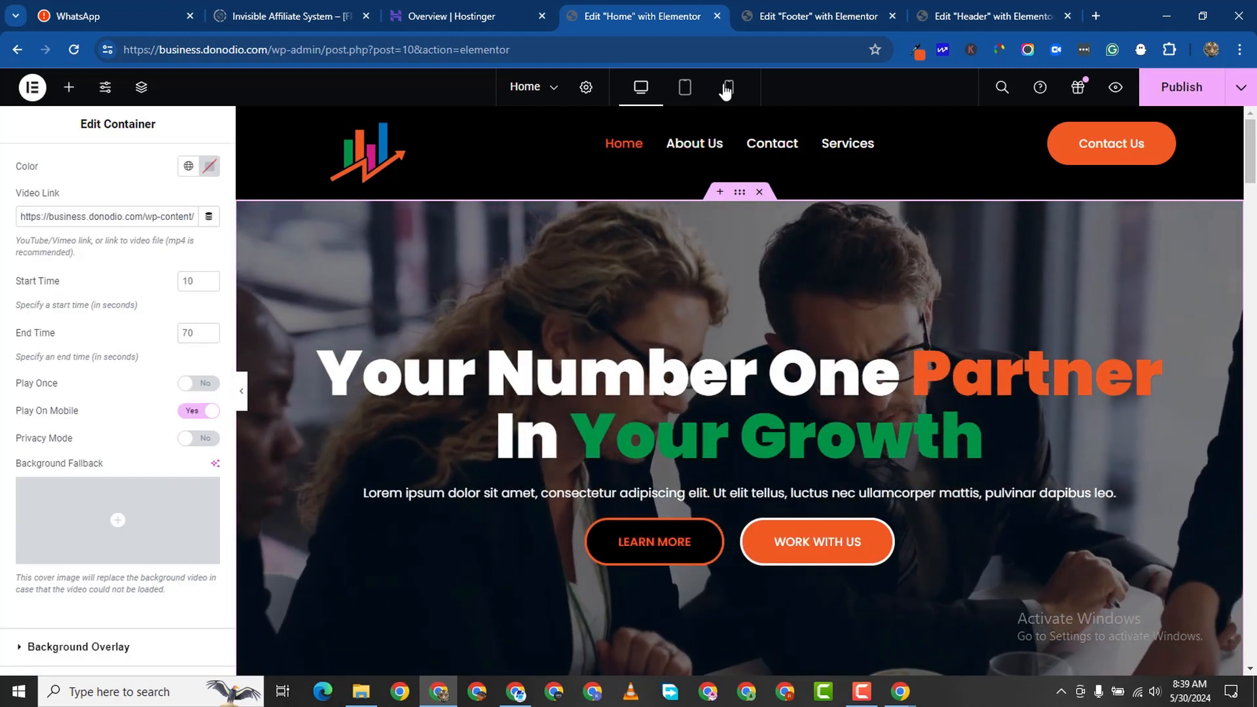
pyautogui.click(729, 87)
pyautogui.scroll(-4, 759, 393)
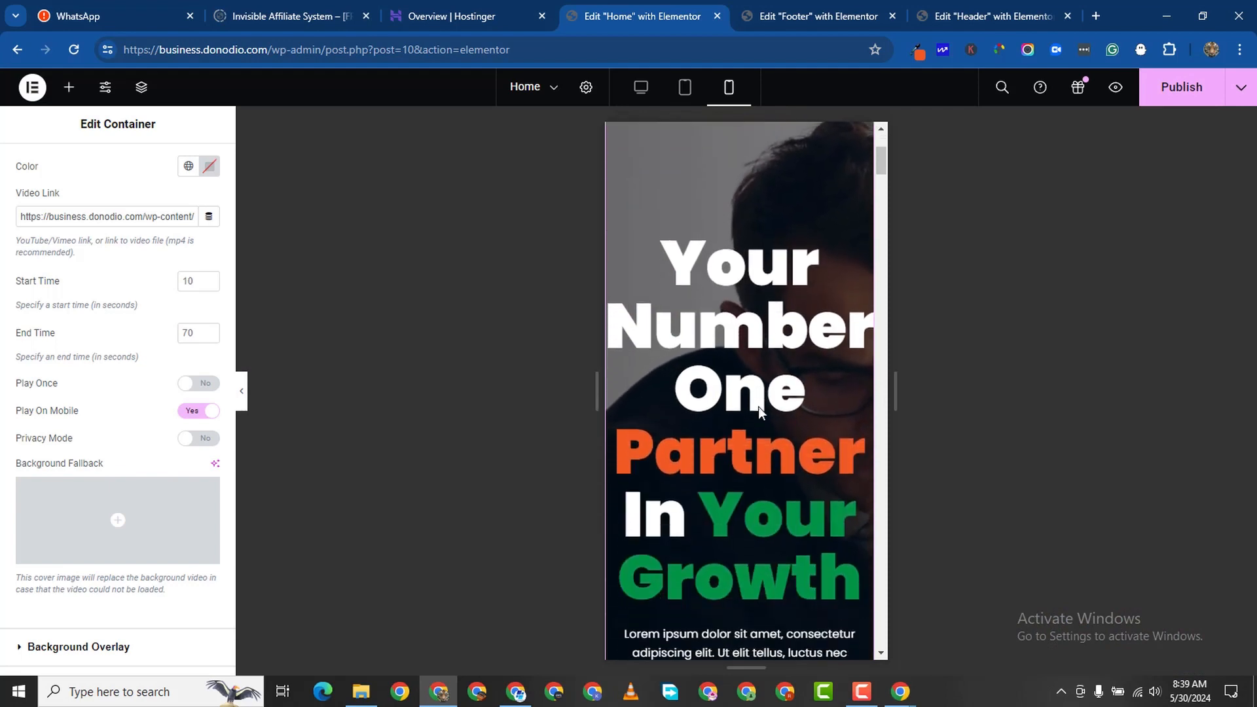
pyautogui.scroll(1, 758, 404)
pyautogui.scroll(-1, 759, 399)
pyautogui.scroll(1, 763, 386)
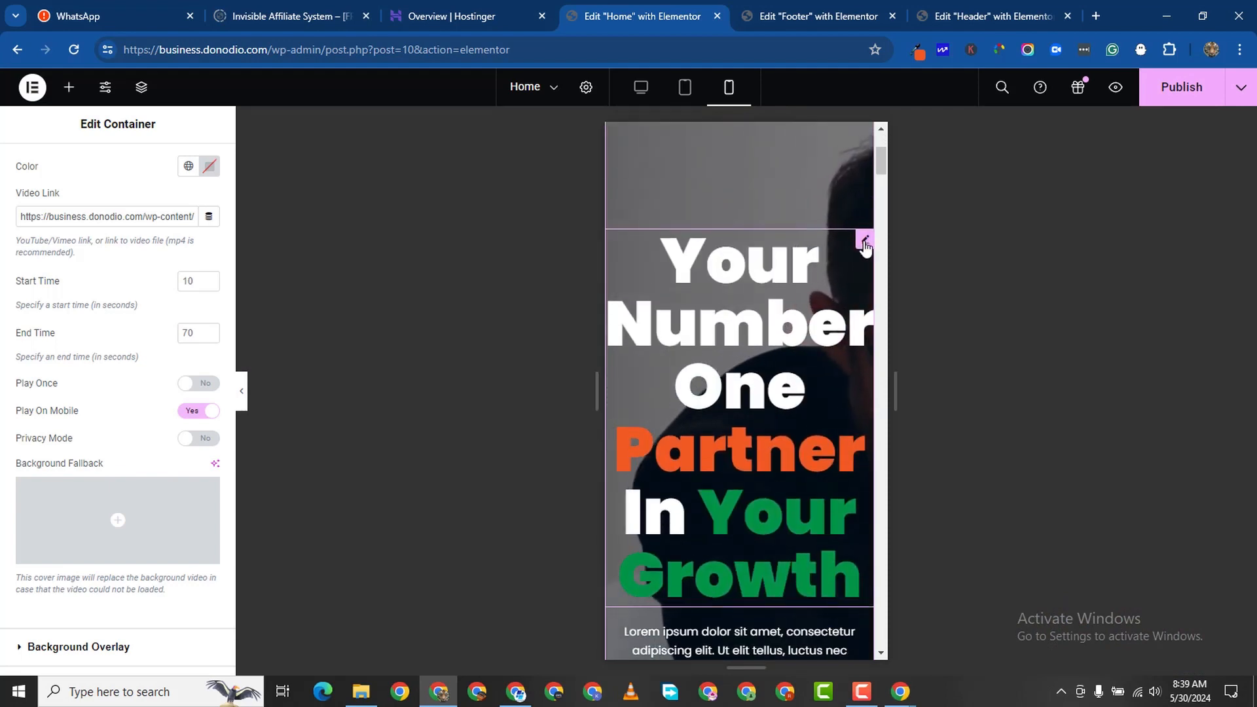
# Set the mobile font size of the hero heading "Your Number One Partner In Your Growth" to 37 px.
pyautogui.click(831, 252)
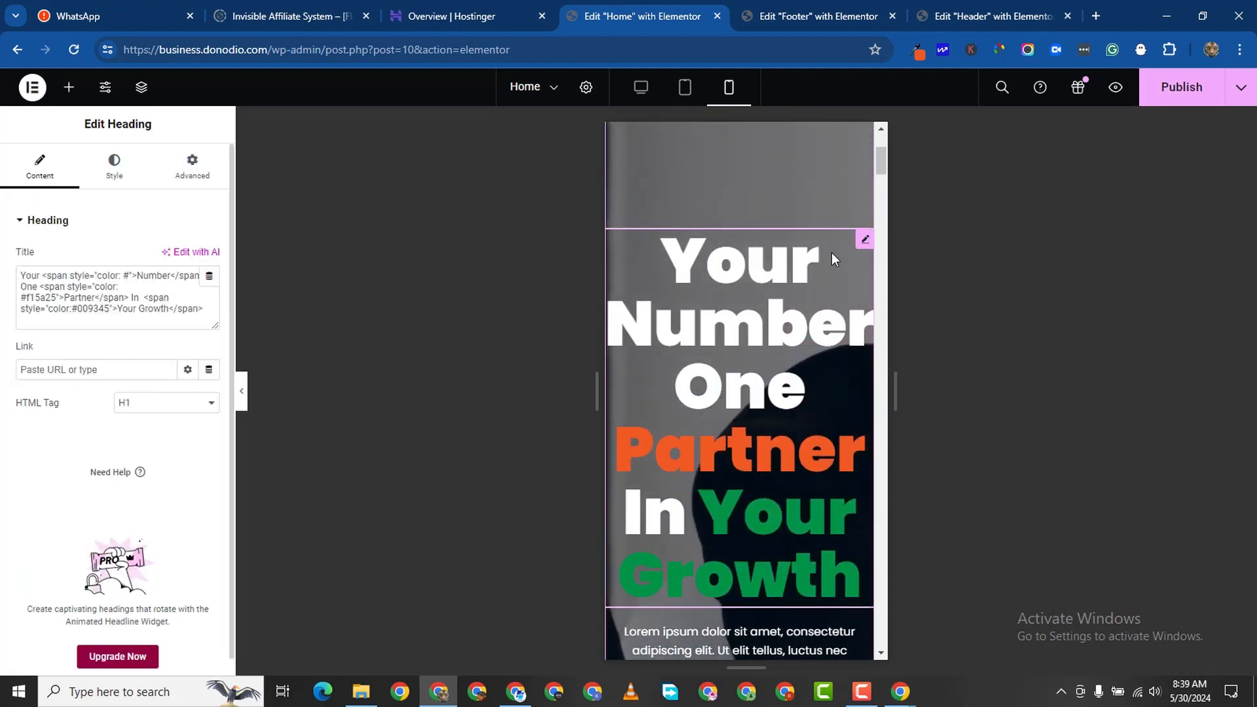
pyautogui.click(115, 172)
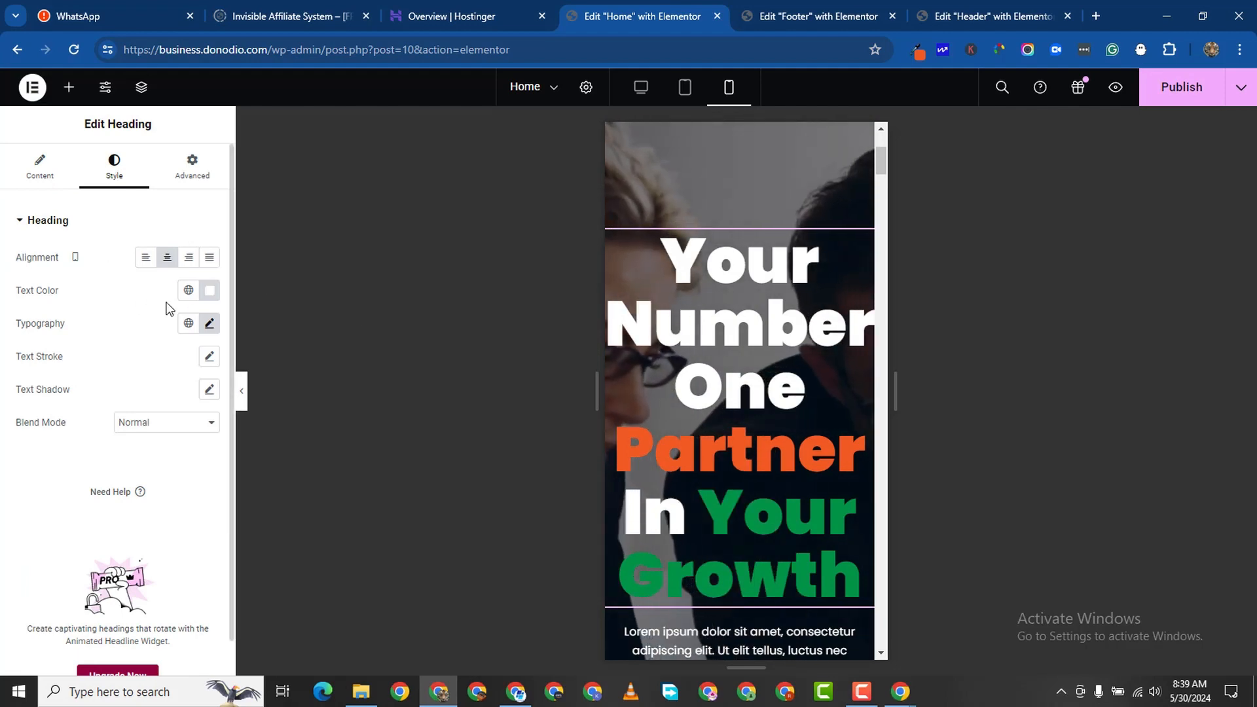
pyautogui.click(210, 325)
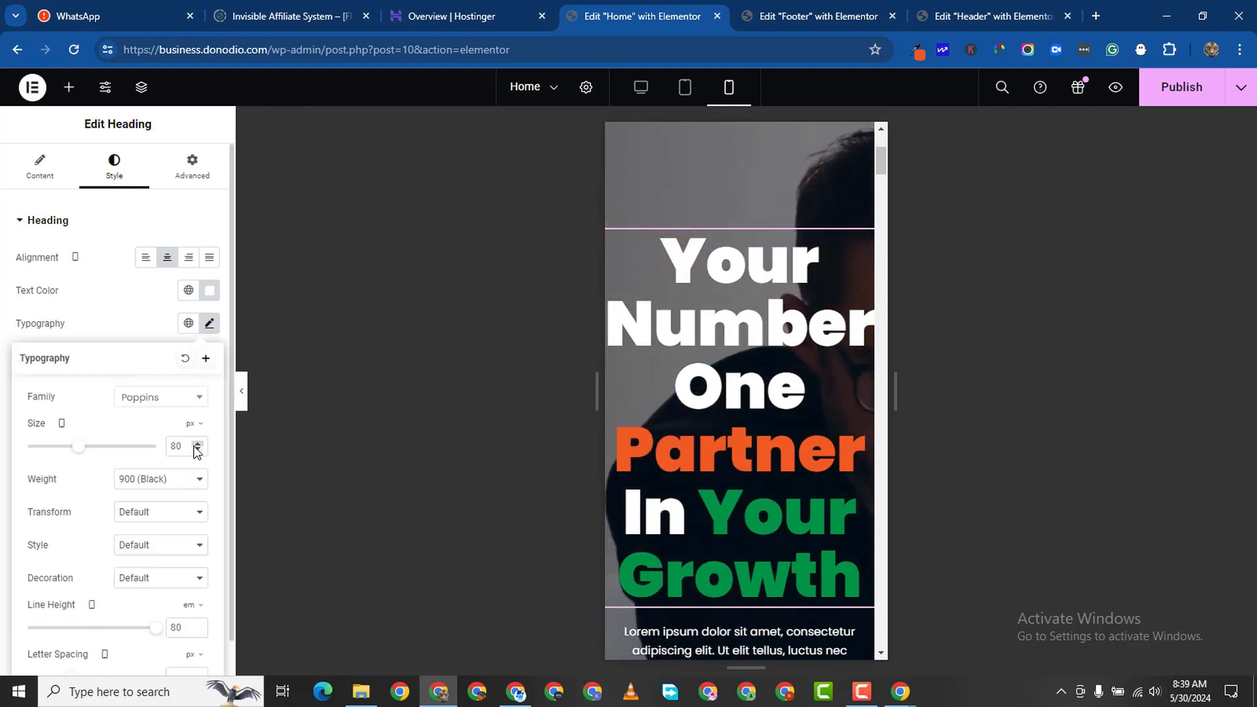
pyautogui.click(195, 445)
pyautogui.hotkey('ctrl', 'a')
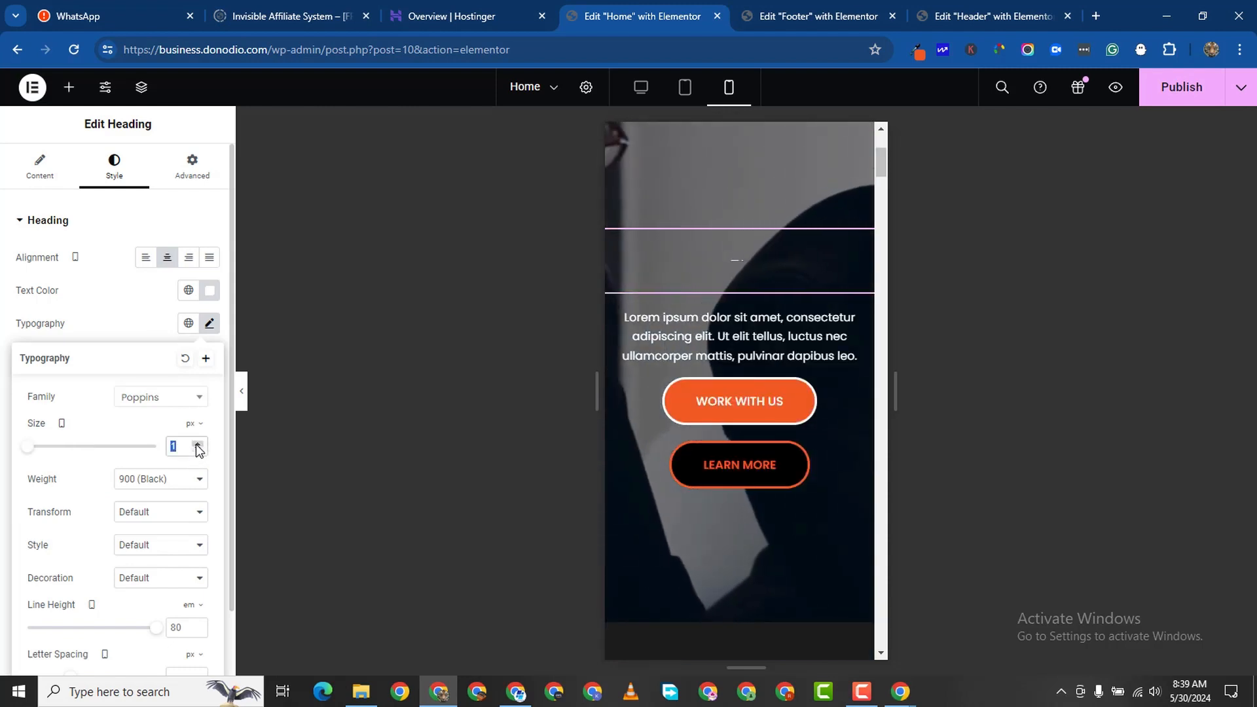
pyautogui.write('22')
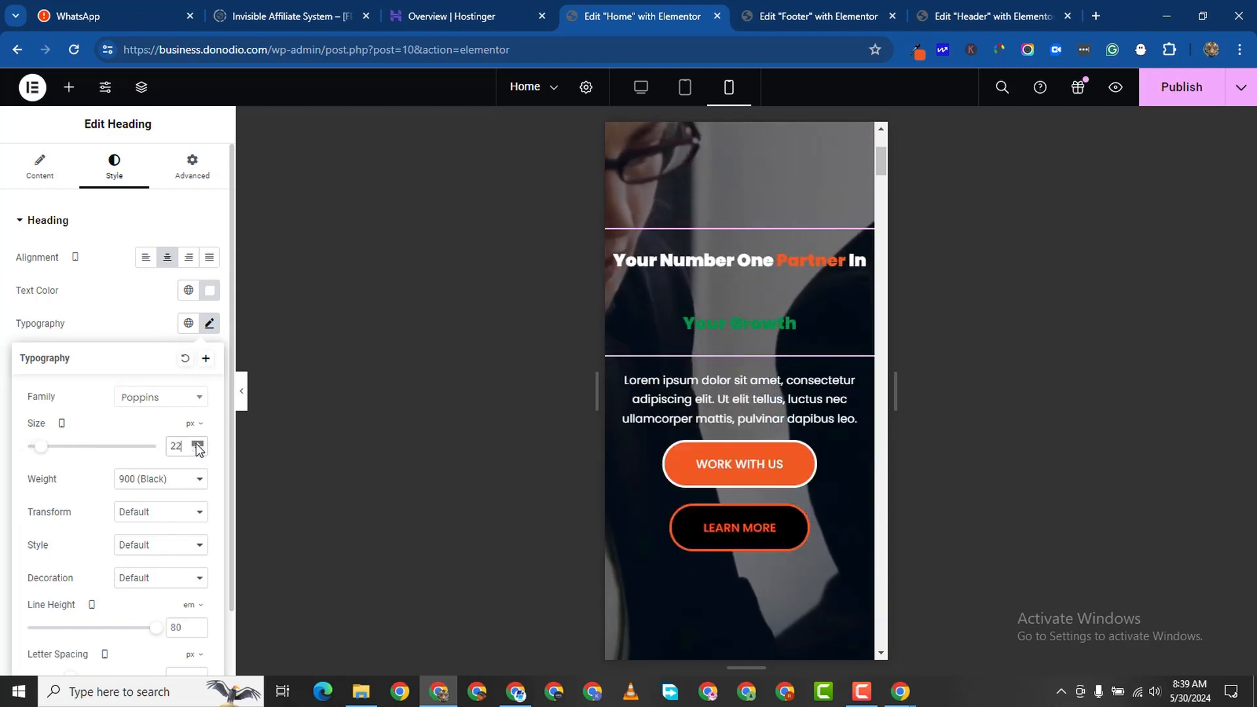
pyautogui.click(197, 444)
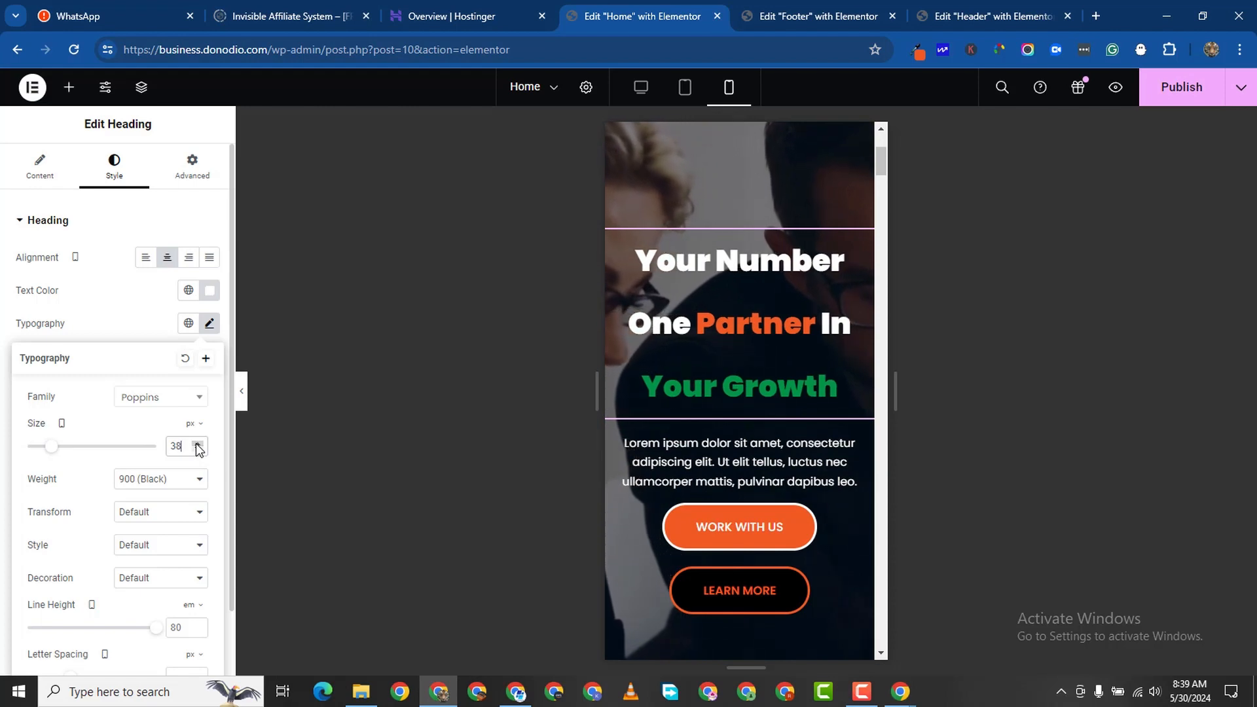
pyautogui.click(196, 445)
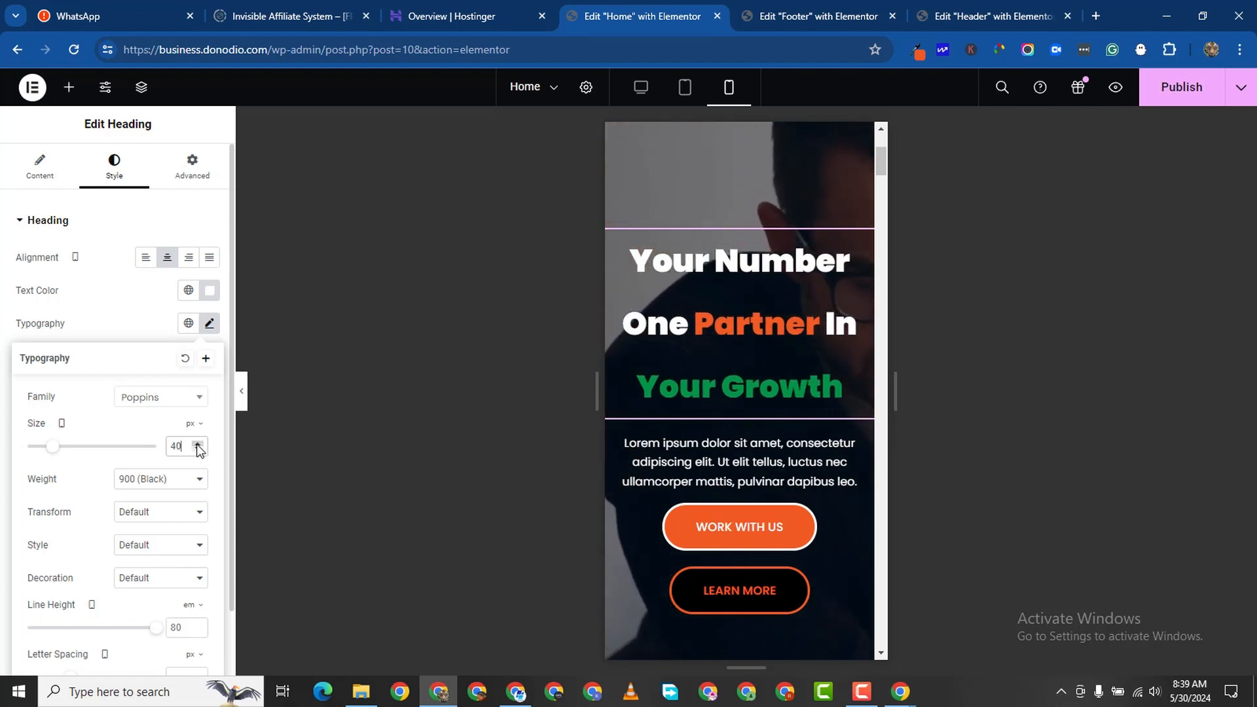
pyautogui.click(197, 450)
pyautogui.click(197, 450)
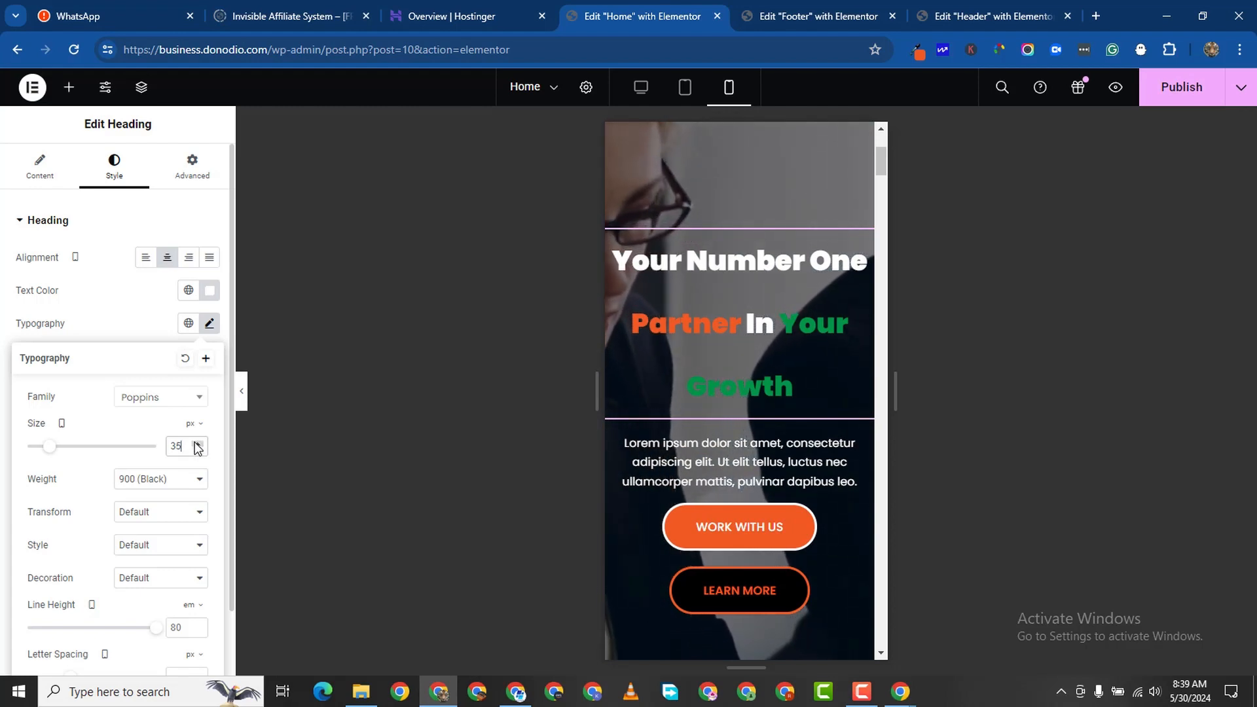
pyautogui.click(197, 445)
pyautogui.click(196, 445)
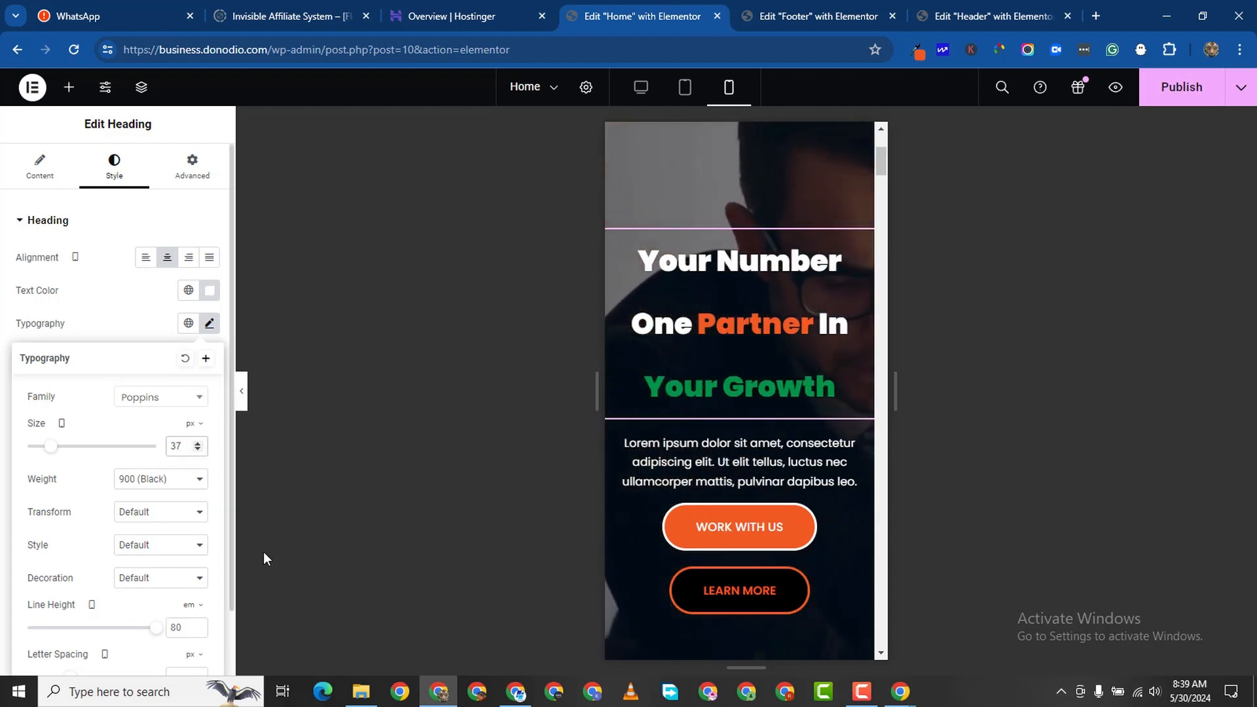
# Set the hero heading's mobile line height to 1.2 em.
pyautogui.scroll(-1, 170, 543)
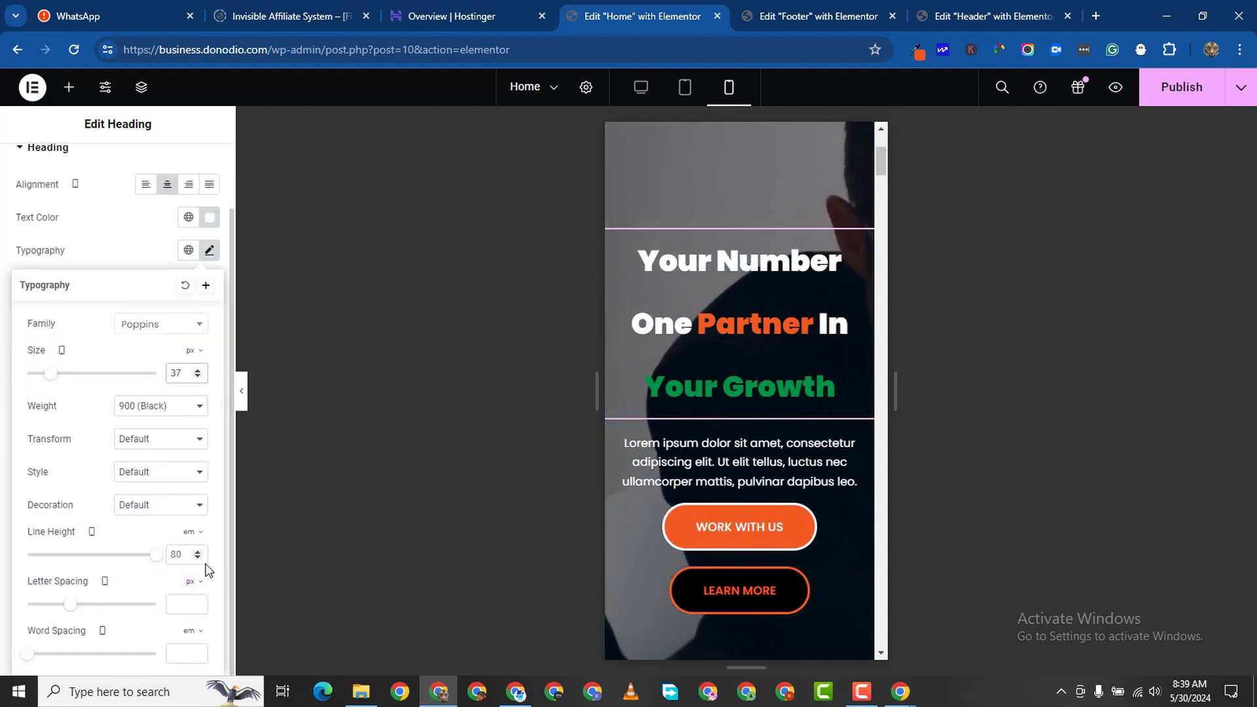
pyautogui.doubleClick(174, 553)
pyautogui.write('0.1')
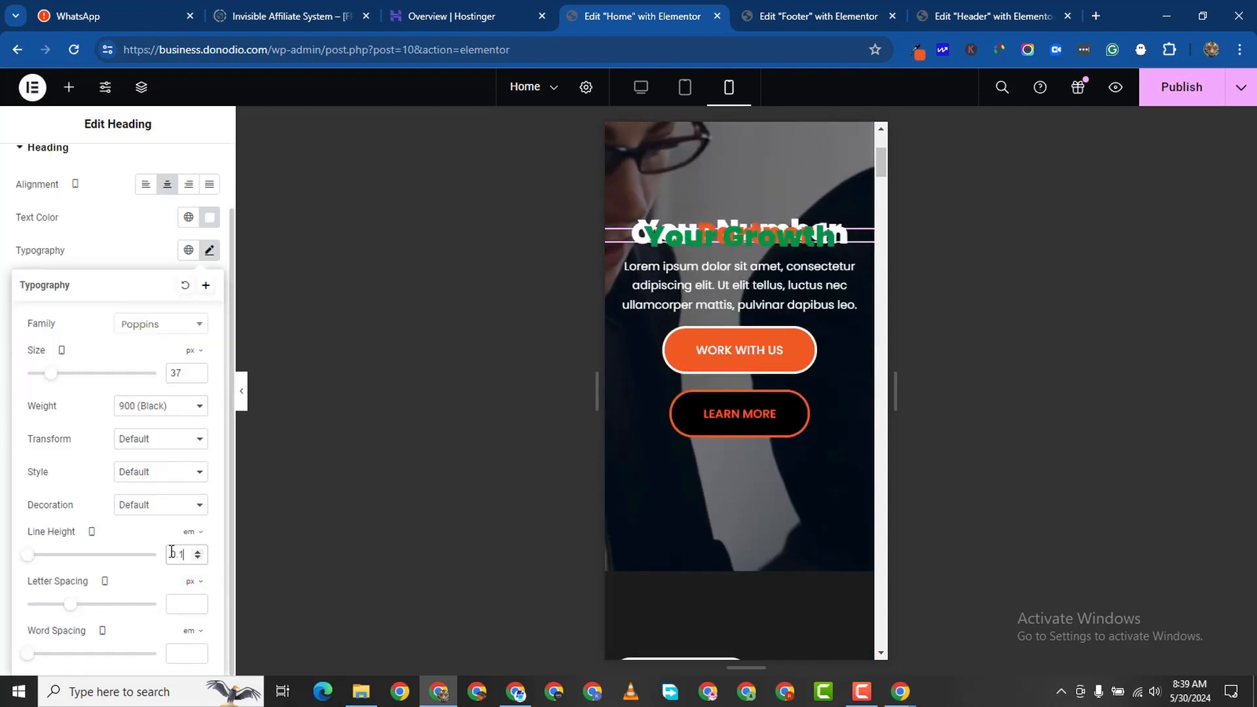
pyautogui.click(198, 551)
pyautogui.click(198, 551)
pyautogui.click(198, 551)
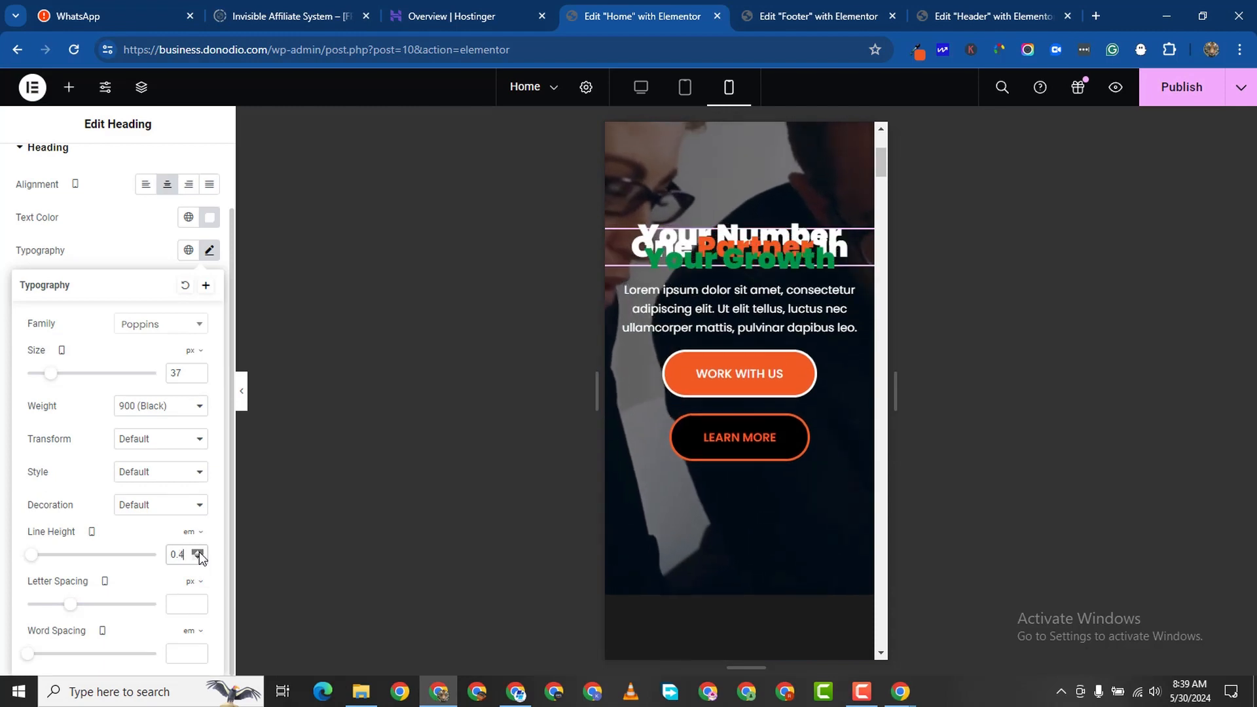
pyautogui.click(198, 551)
pyautogui.click(197, 552)
pyautogui.click(198, 551)
pyautogui.click(198, 551)
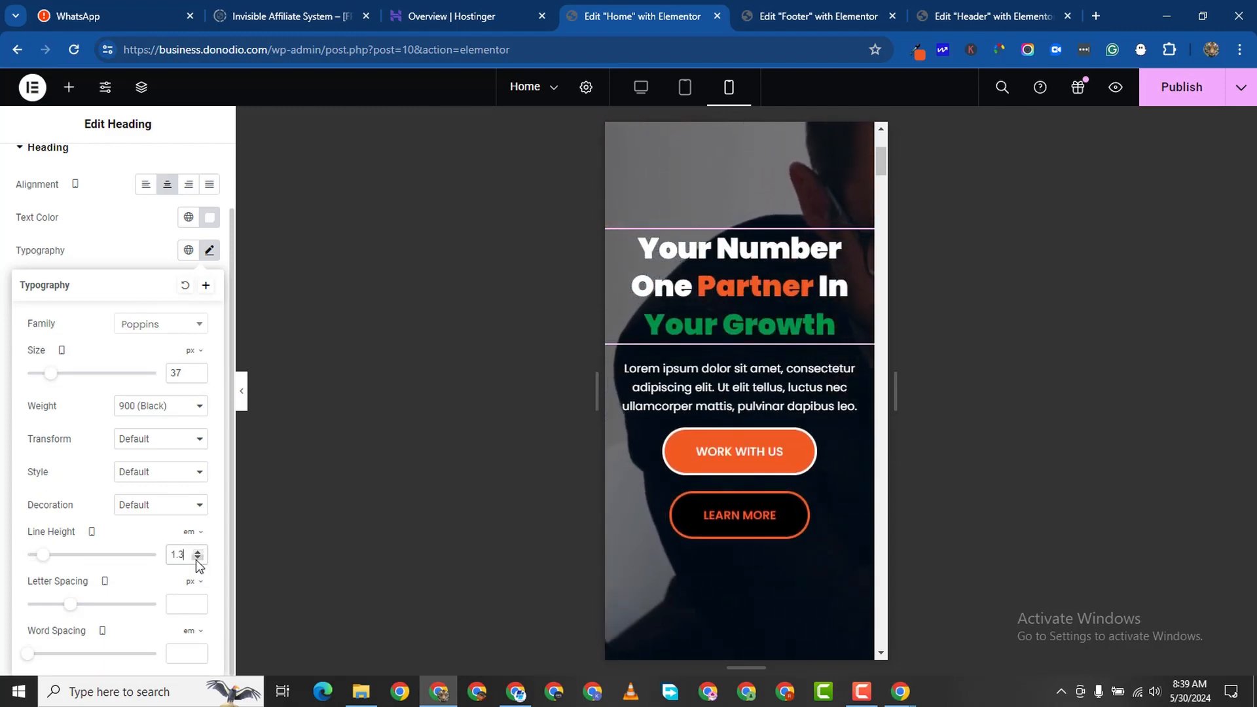
pyautogui.click(196, 558)
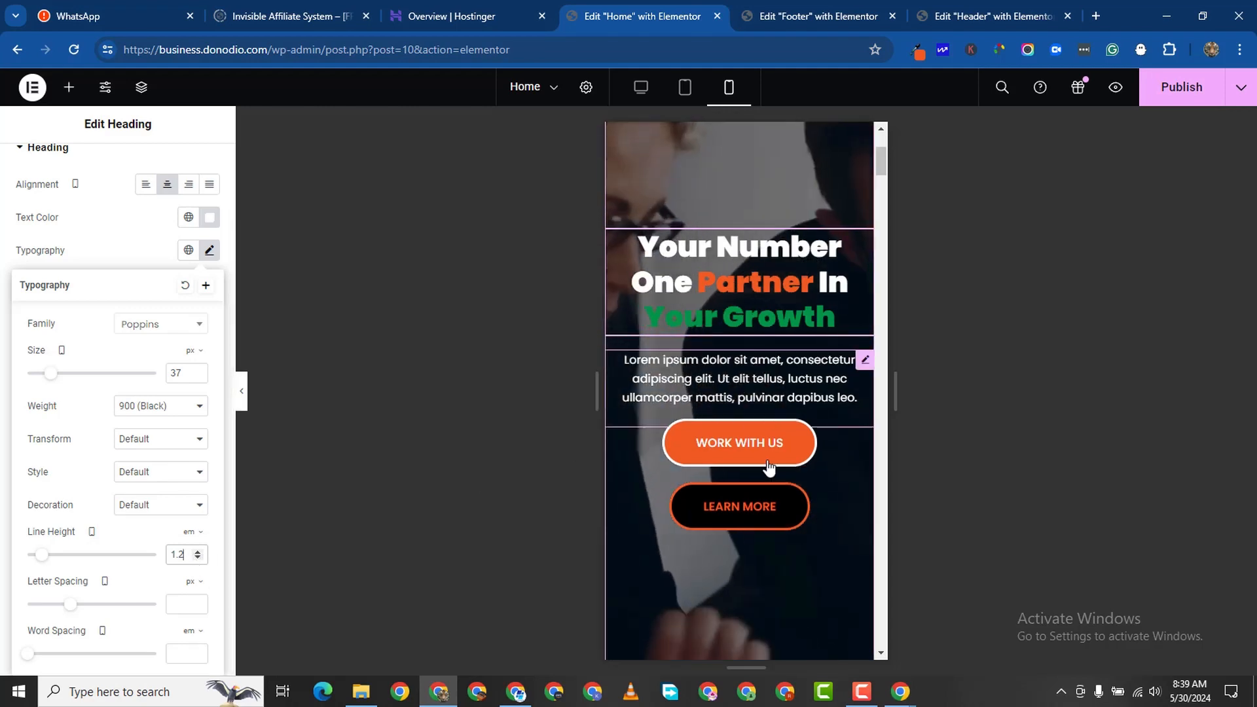
# Set the hero container's mobile padding to 43 px at the top and 30 px on the right, bottom and left.
pyautogui.scroll(-1, 754, 510)
pyautogui.scroll(-2, 758, 509)
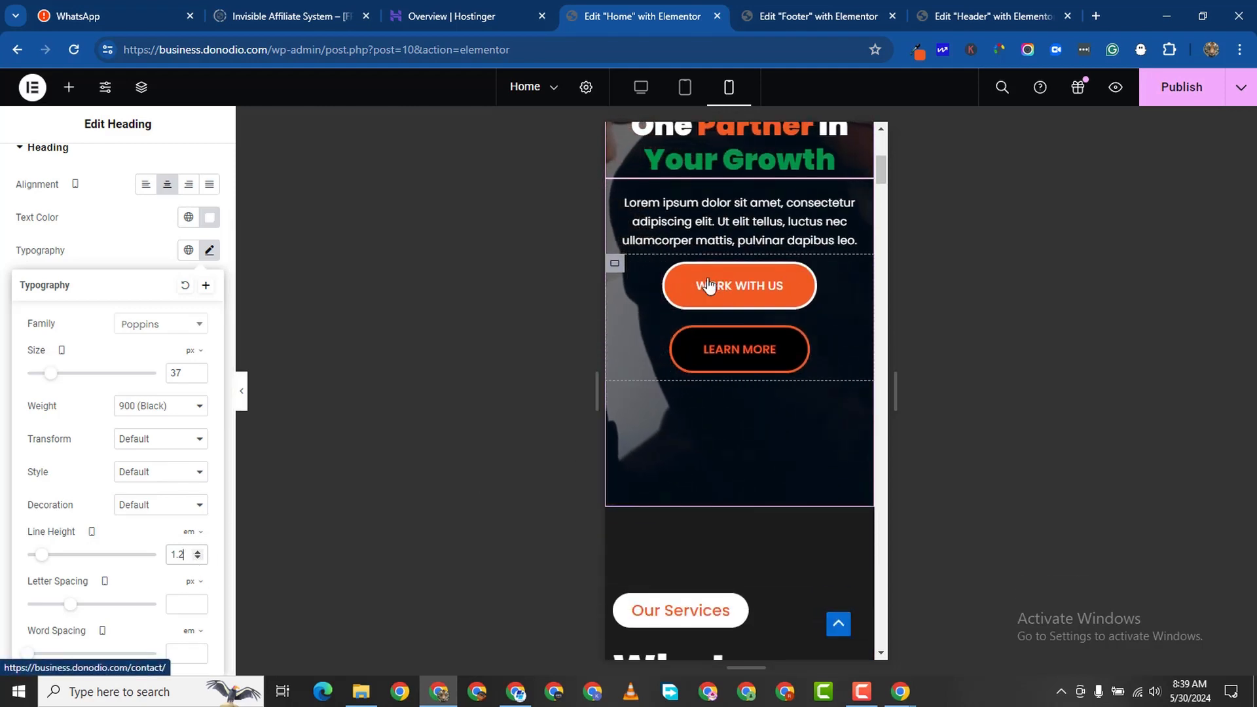
pyautogui.scroll(3, 766, 335)
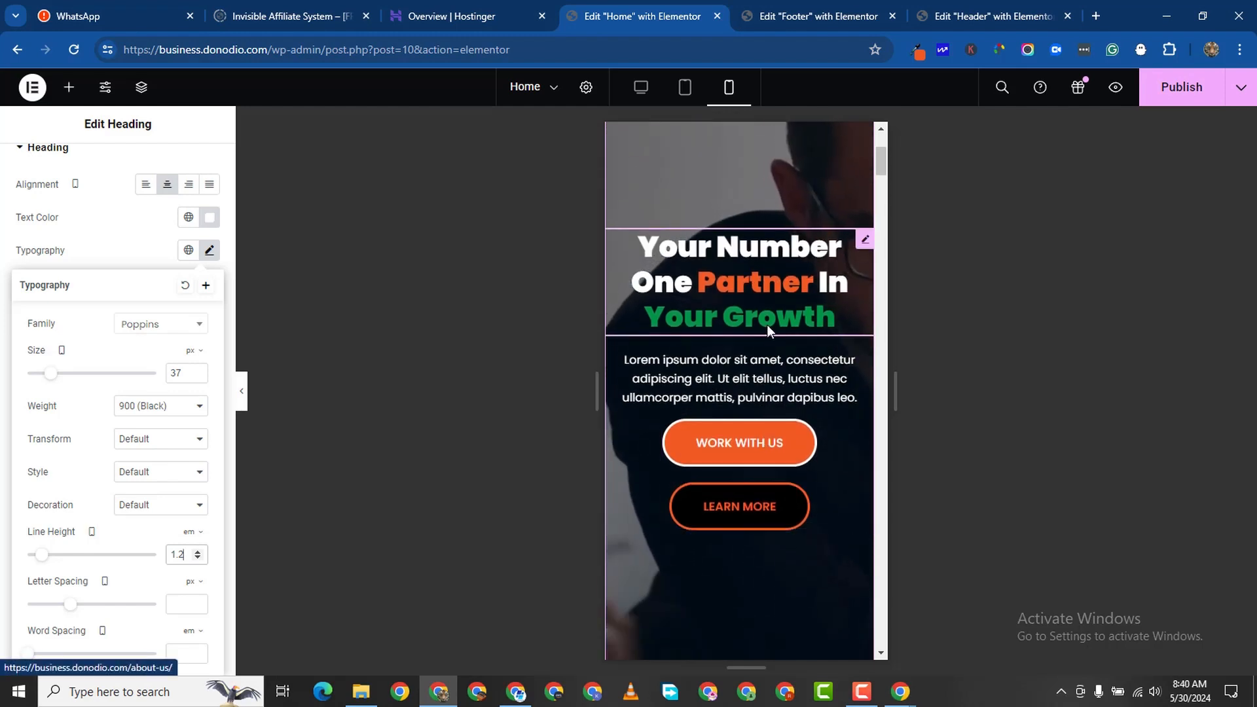
pyautogui.scroll(3, 764, 301)
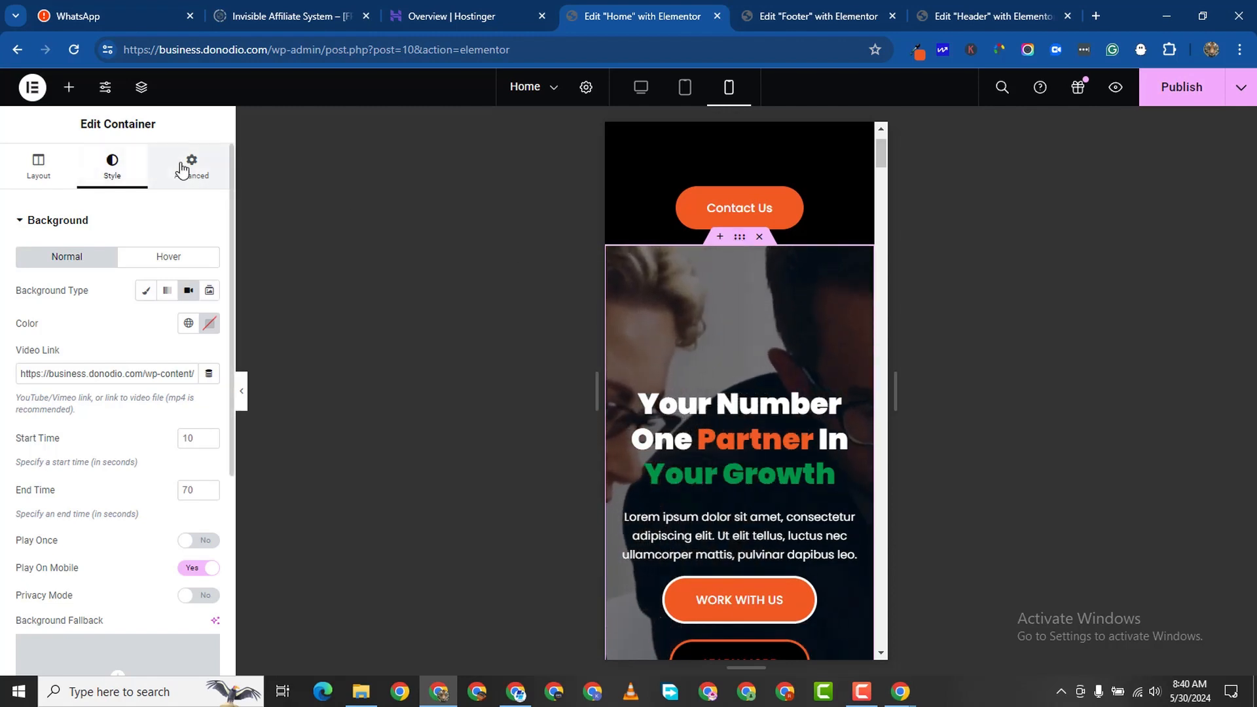
pyautogui.click(183, 169)
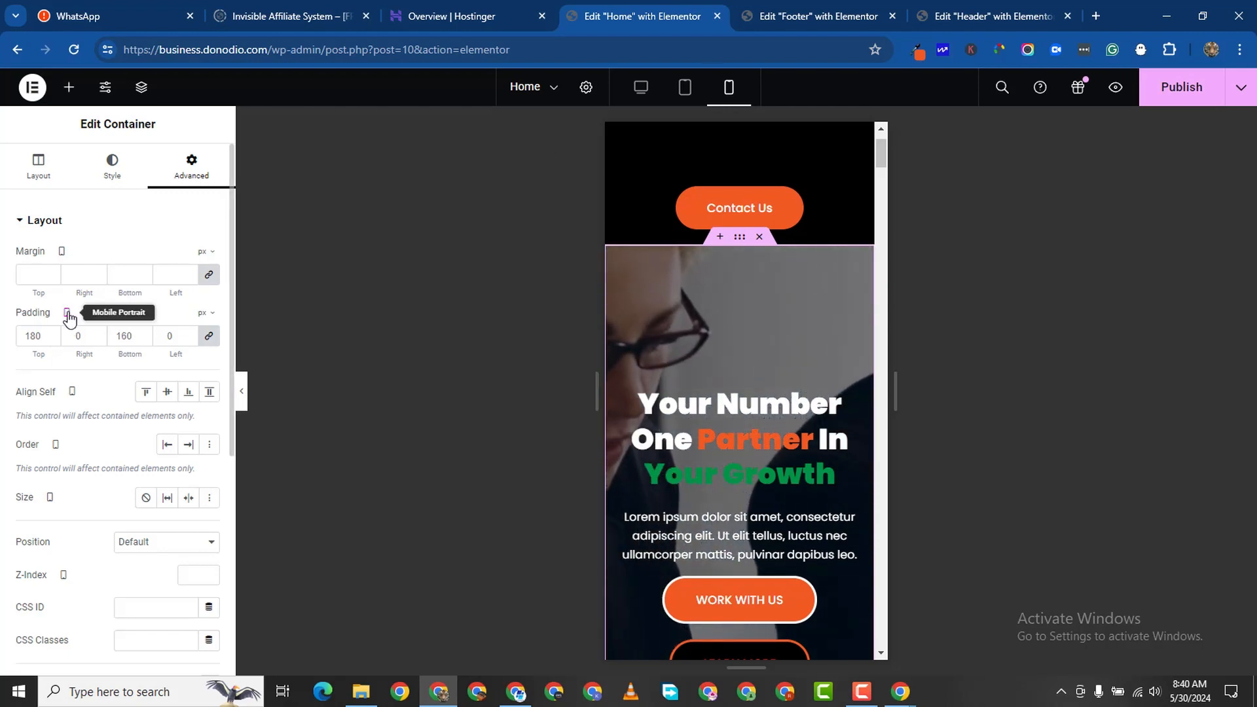
pyautogui.click(51, 339)
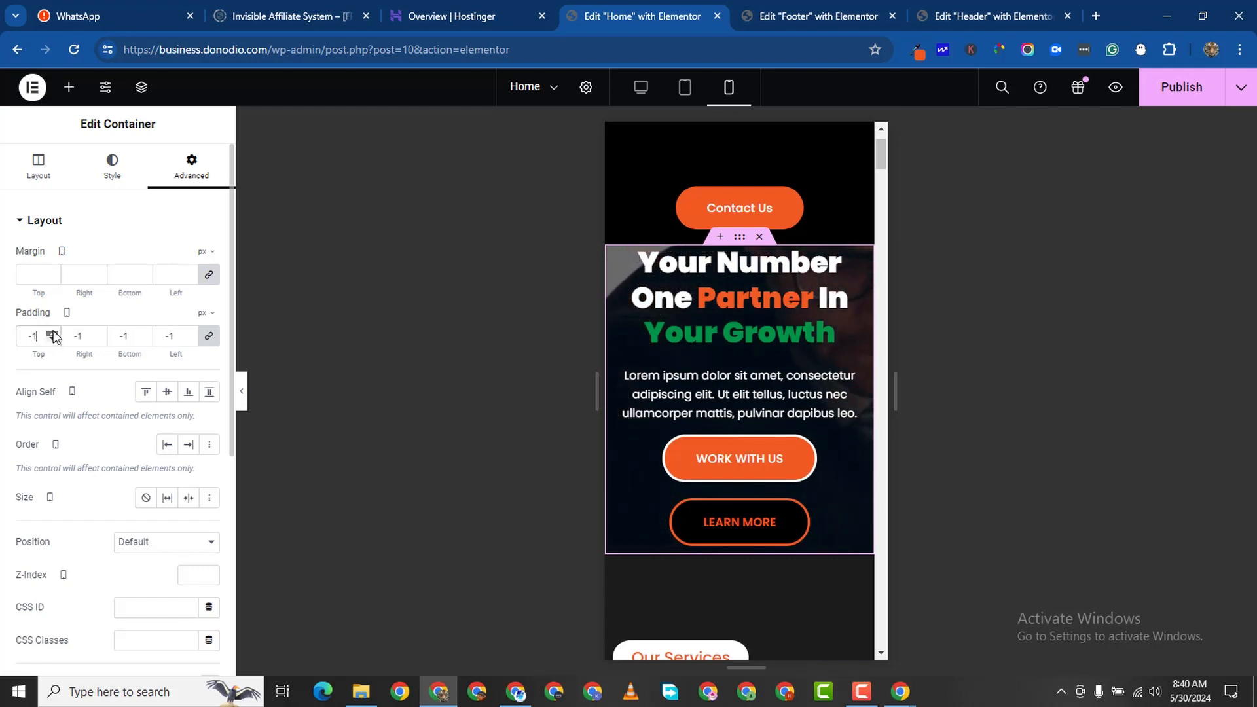
pyautogui.click(53, 332)
pyautogui.click(53, 332)
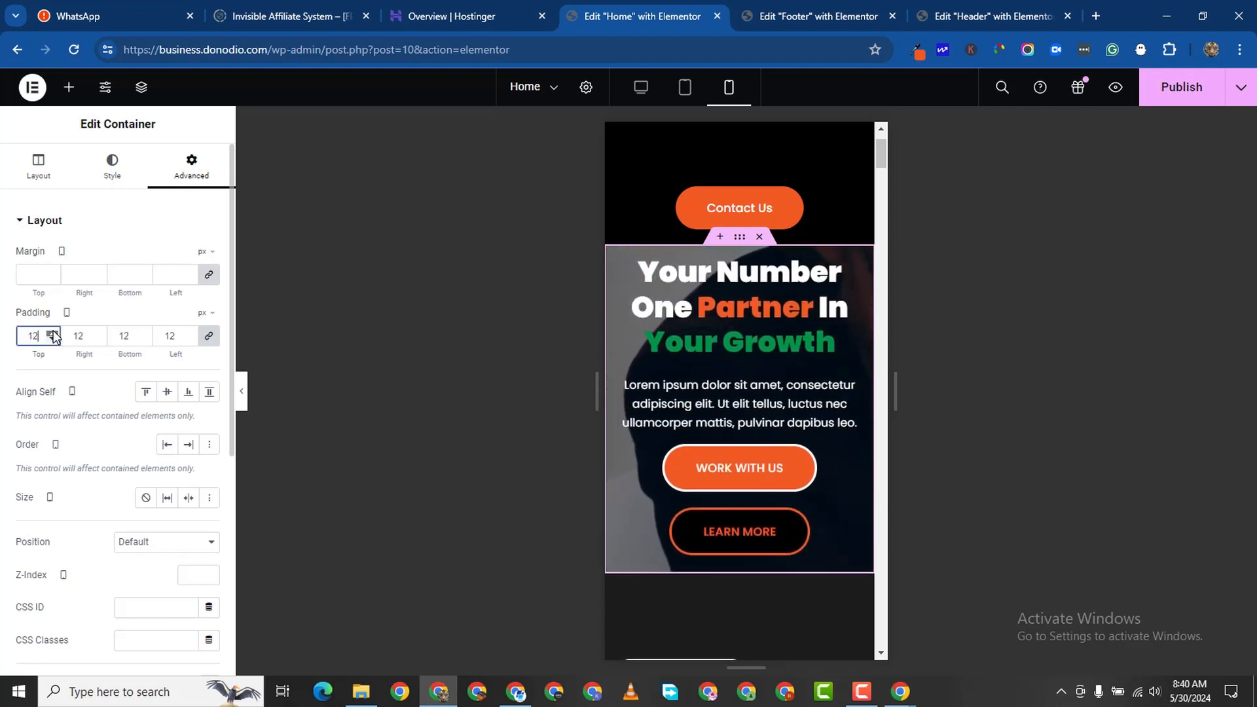
pyautogui.click(53, 332)
pyautogui.click(53, 332)
pyautogui.click(54, 332)
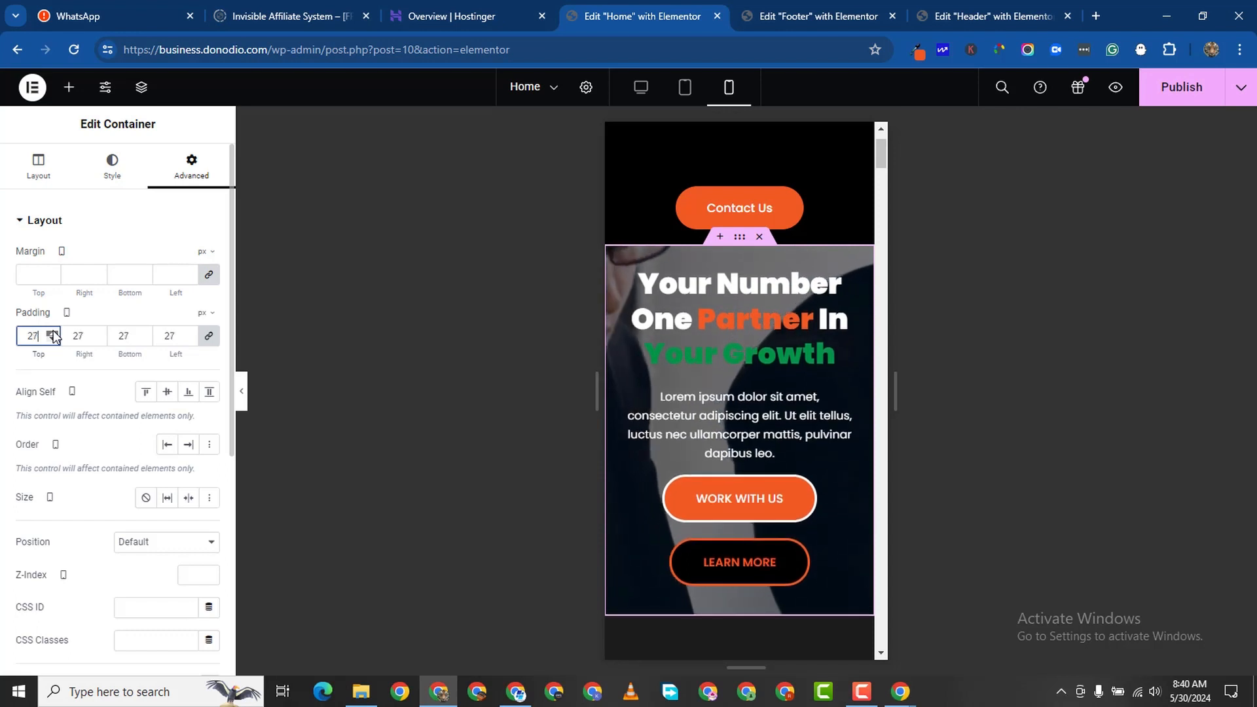
pyautogui.click(53, 332)
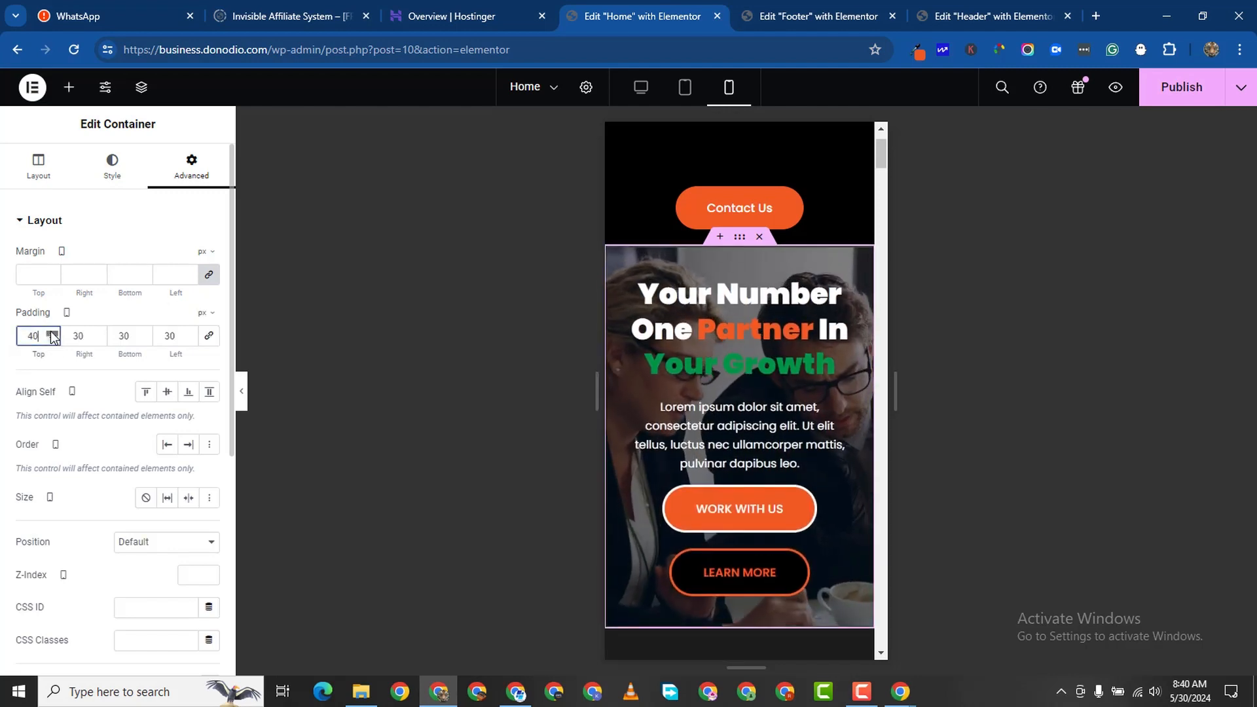
pyautogui.moveTo(51, 333); pyautogui.dragTo(52, 341)
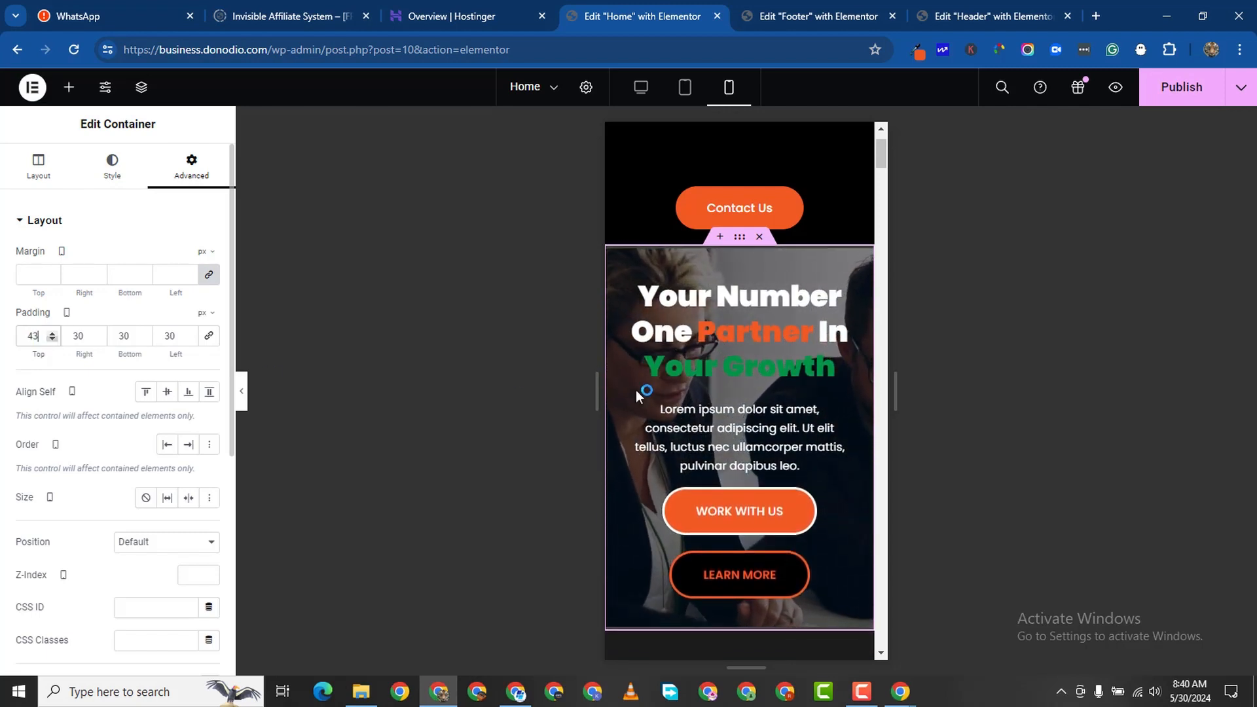
# Open the style settings of the WORK WITH US button in the hero section, down to its border and padding options.
pyautogui.click(809, 500)
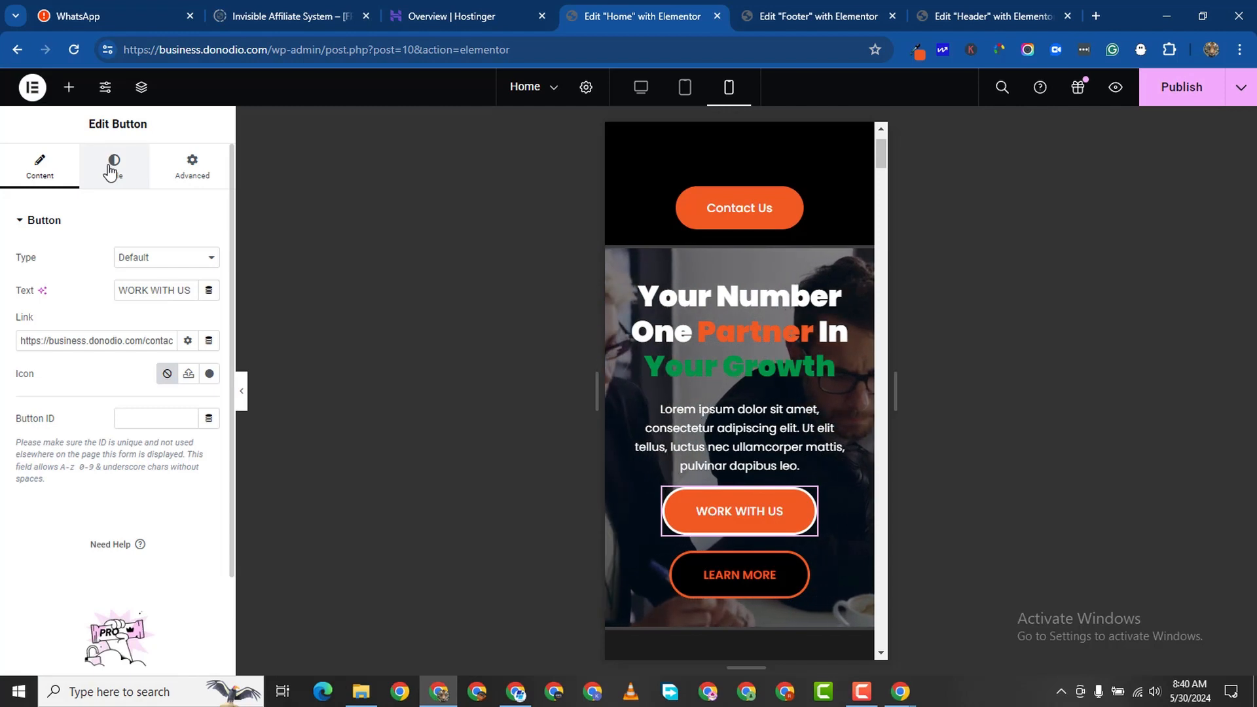
pyautogui.click(81, 172)
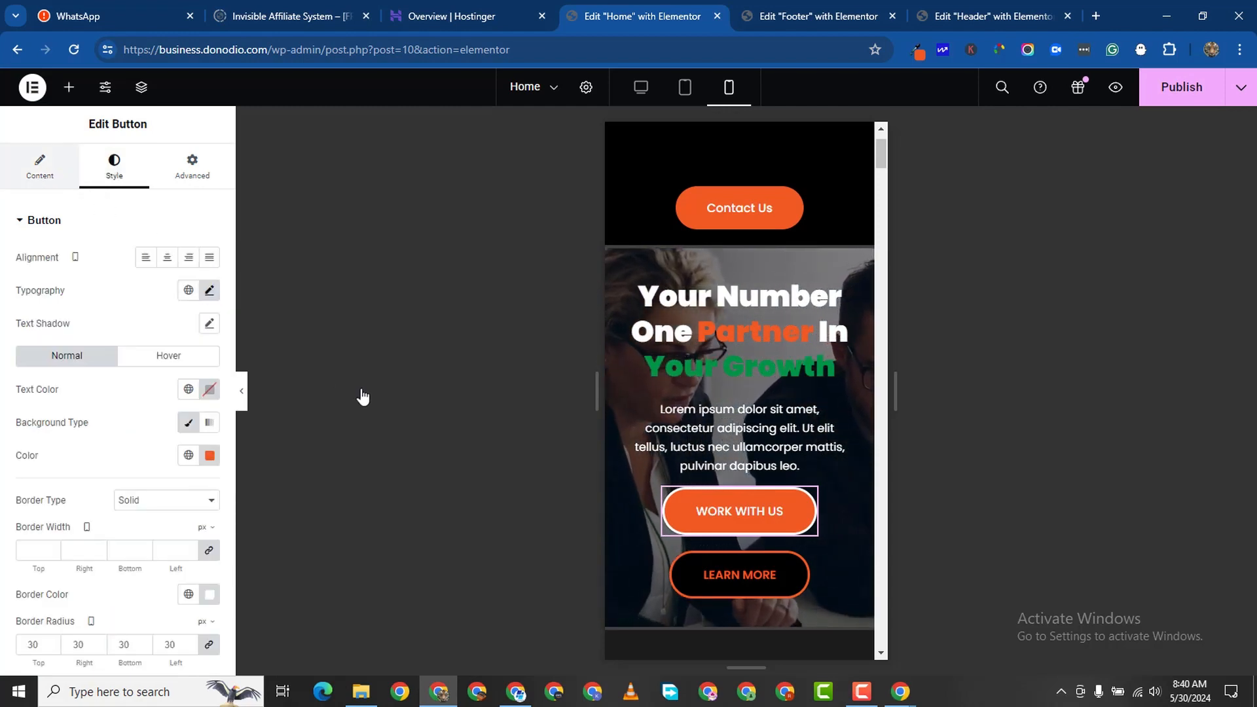
pyautogui.click(40, 167)
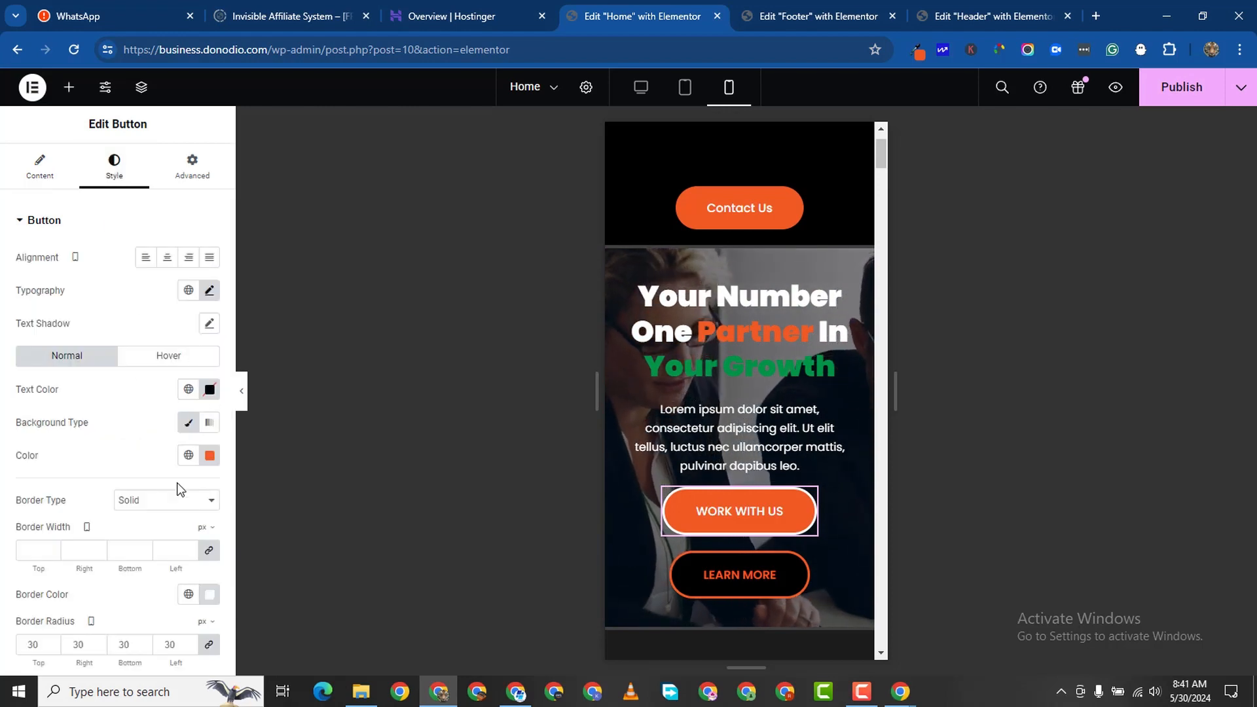
pyautogui.scroll(-3, 180, 489)
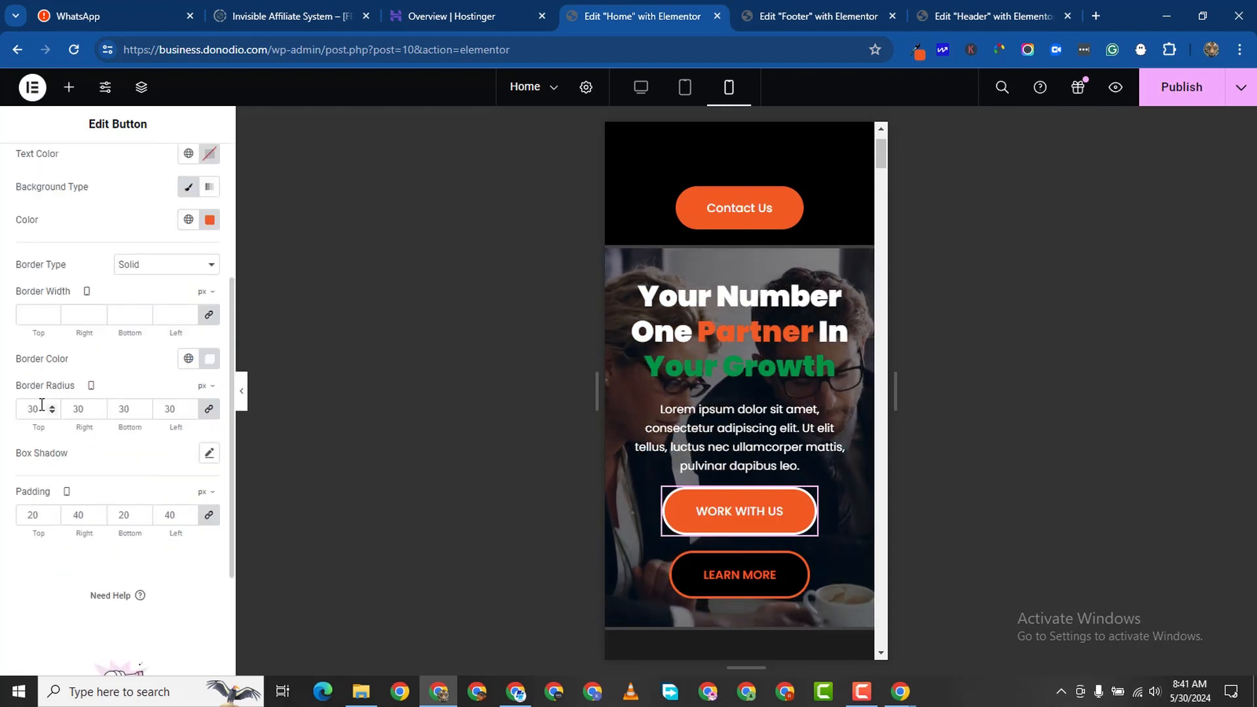
# Try to lower the WORK WITH US button's mobile padding while its four sides are linked.
pyautogui.click(51, 519)
pyautogui.click(50, 519)
pyautogui.click(50, 519)
pyautogui.click(51, 519)
pyautogui.click(50, 519)
pyautogui.click(51, 519)
pyautogui.click(50, 519)
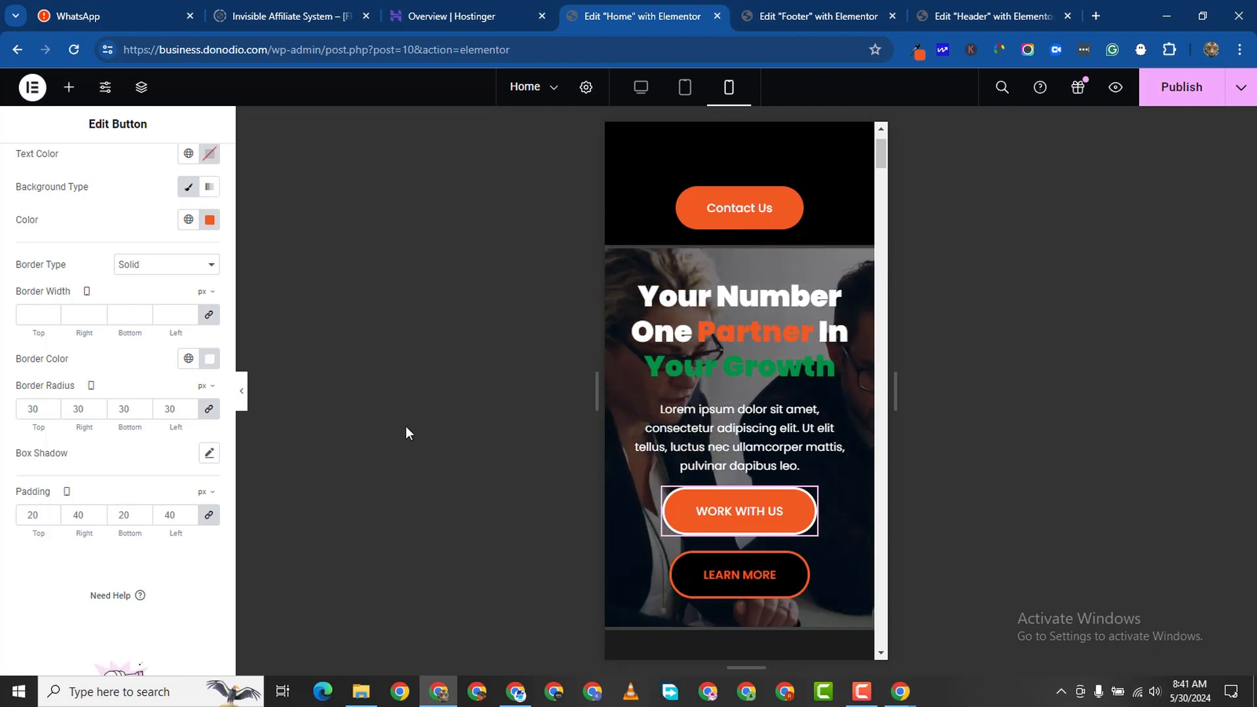
# Unlink the WORK WITH US button's mobile padding values and set the padding to 10 px on all four sides.
pyautogui.click(208, 515)
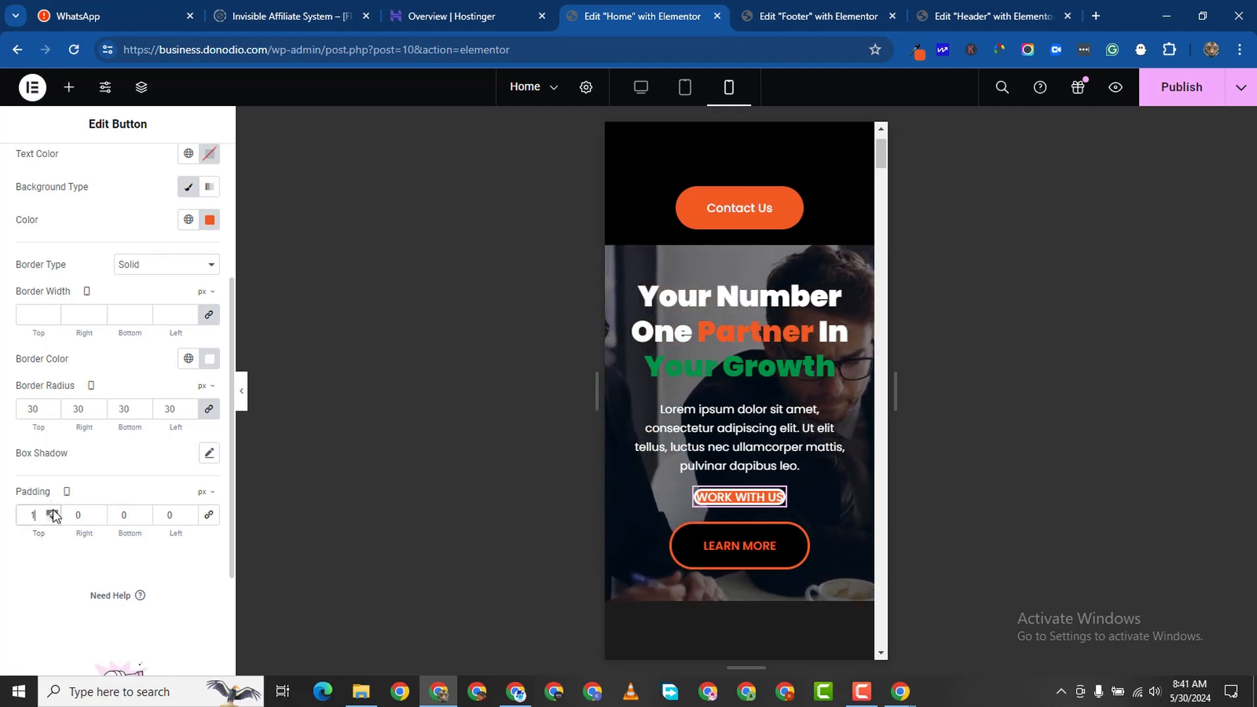
pyautogui.click(53, 510)
pyautogui.click(53, 510)
pyautogui.click(53, 511)
pyautogui.click(53, 512)
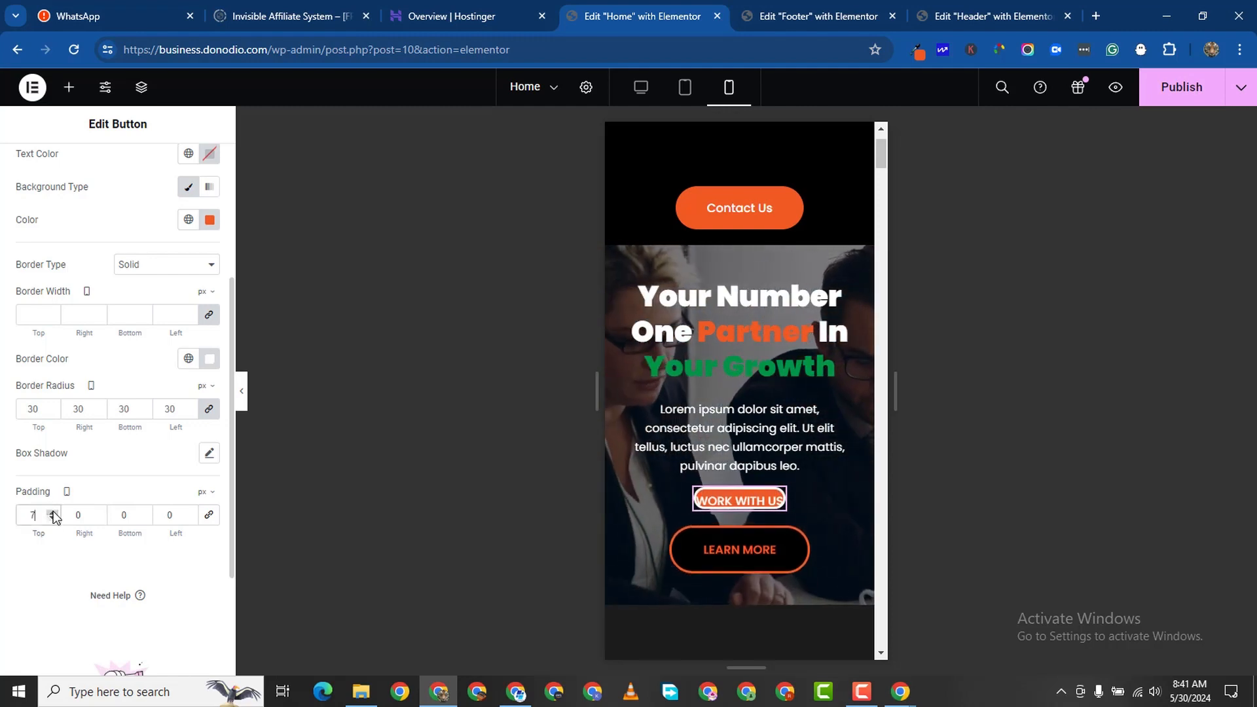
pyautogui.click(53, 512)
pyautogui.click(53, 512)
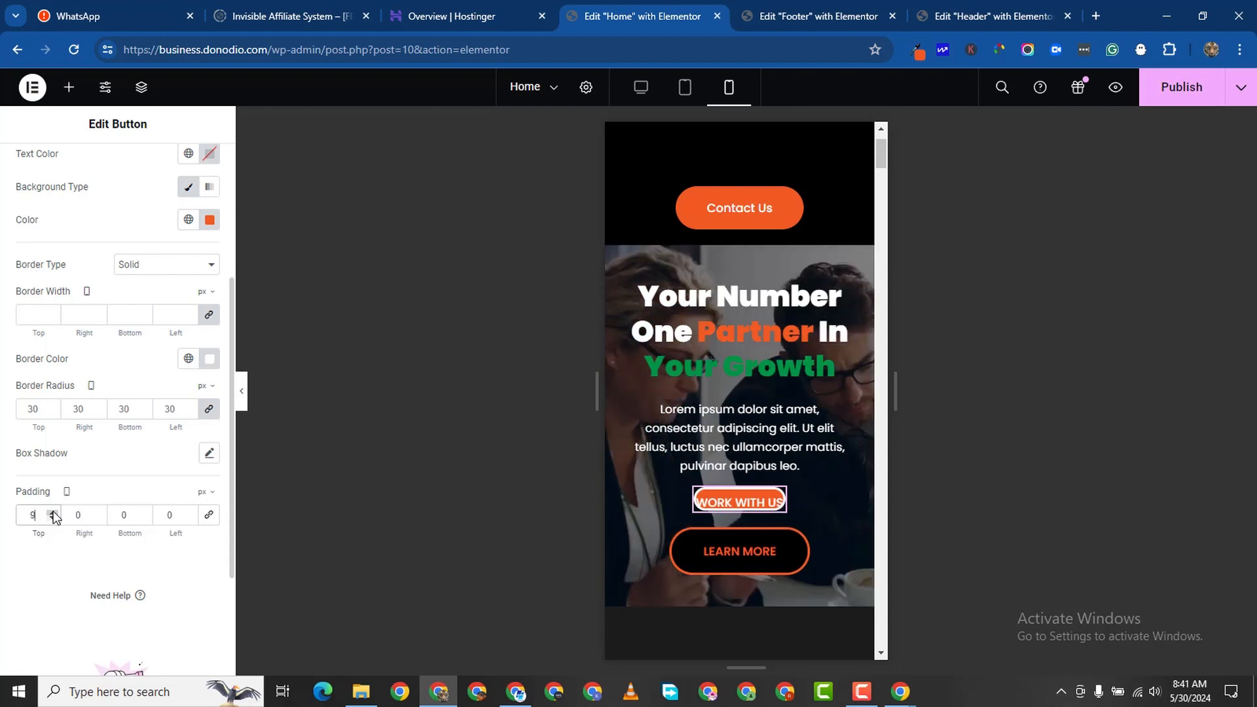
pyautogui.click(144, 511)
pyautogui.click(144, 511)
pyautogui.click(144, 511)
pyautogui.click(144, 511)
pyautogui.click(144, 511)
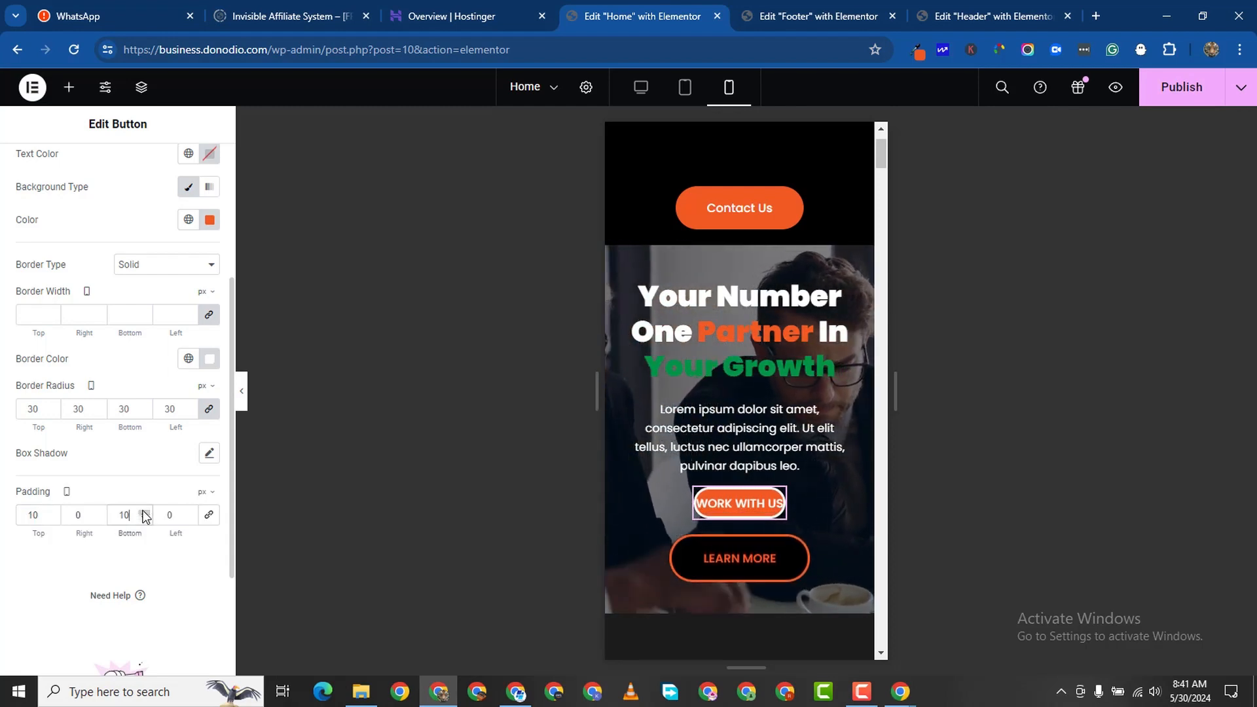
pyautogui.click(144, 511)
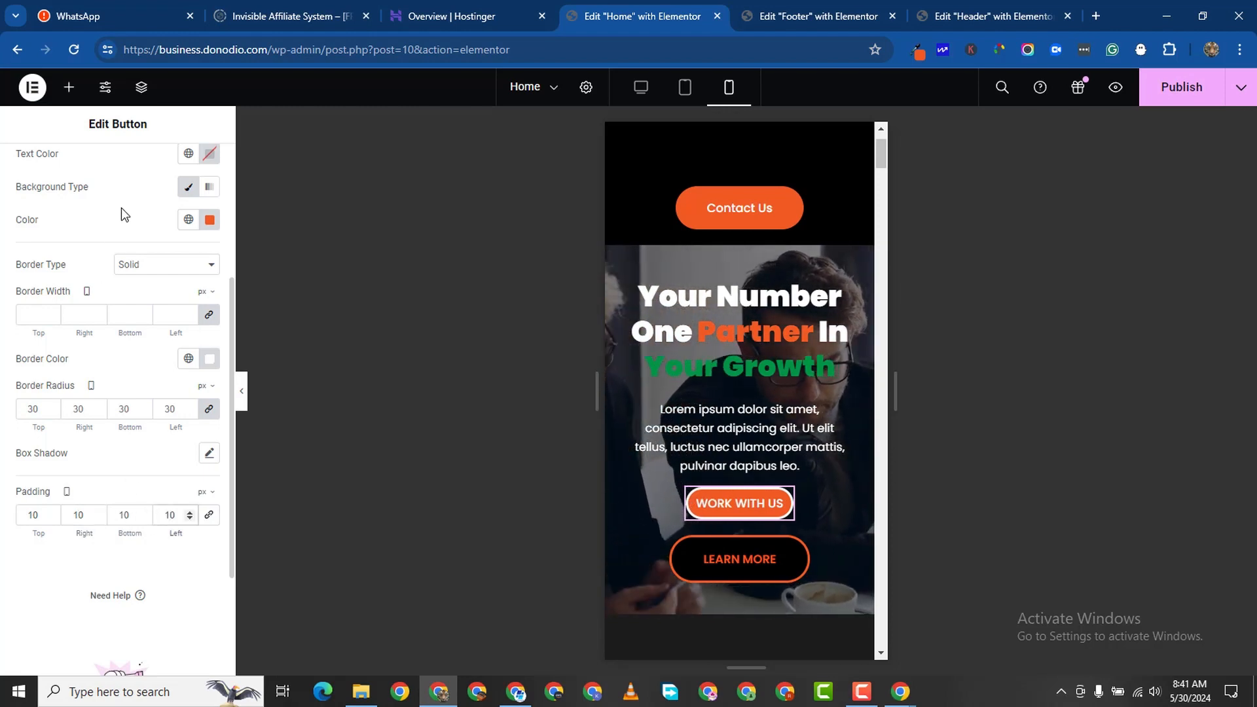
# Set the WORK WITH US button's mobile font size to 10 px and its border width to 2 px on all sides.
pyautogui.scroll(3, 155, 302)
pyautogui.click(209, 212)
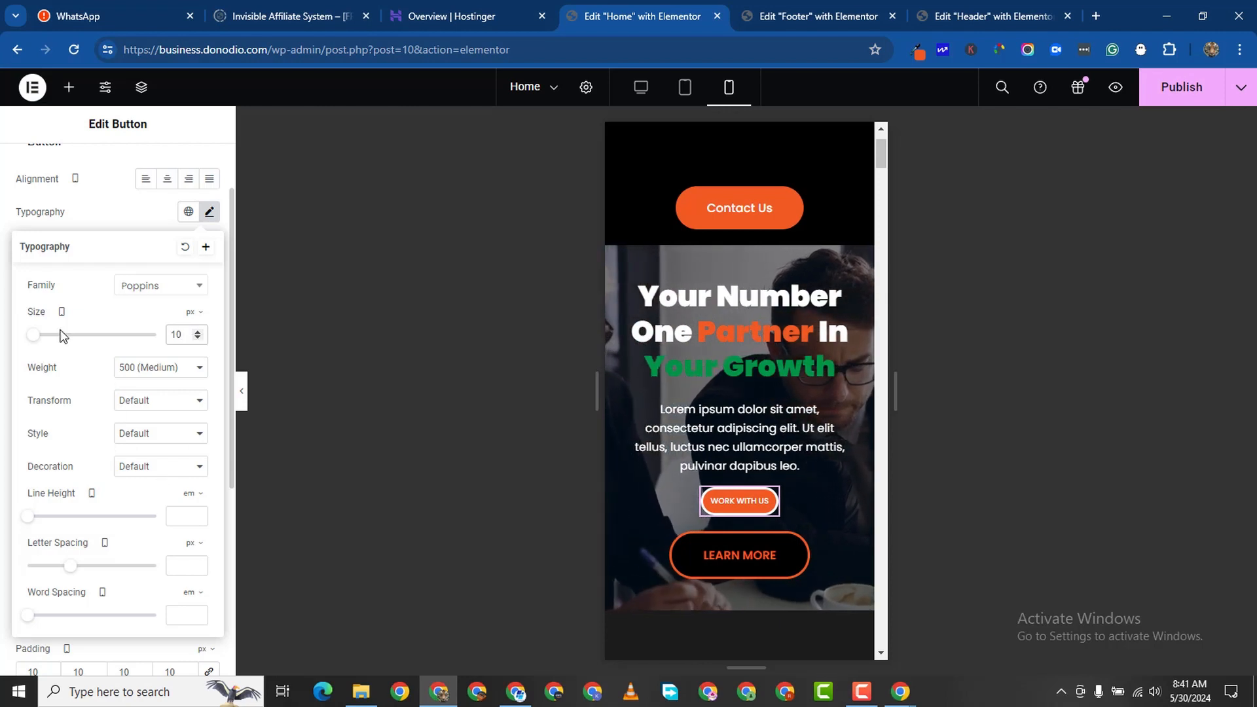
pyautogui.click(2, 321)
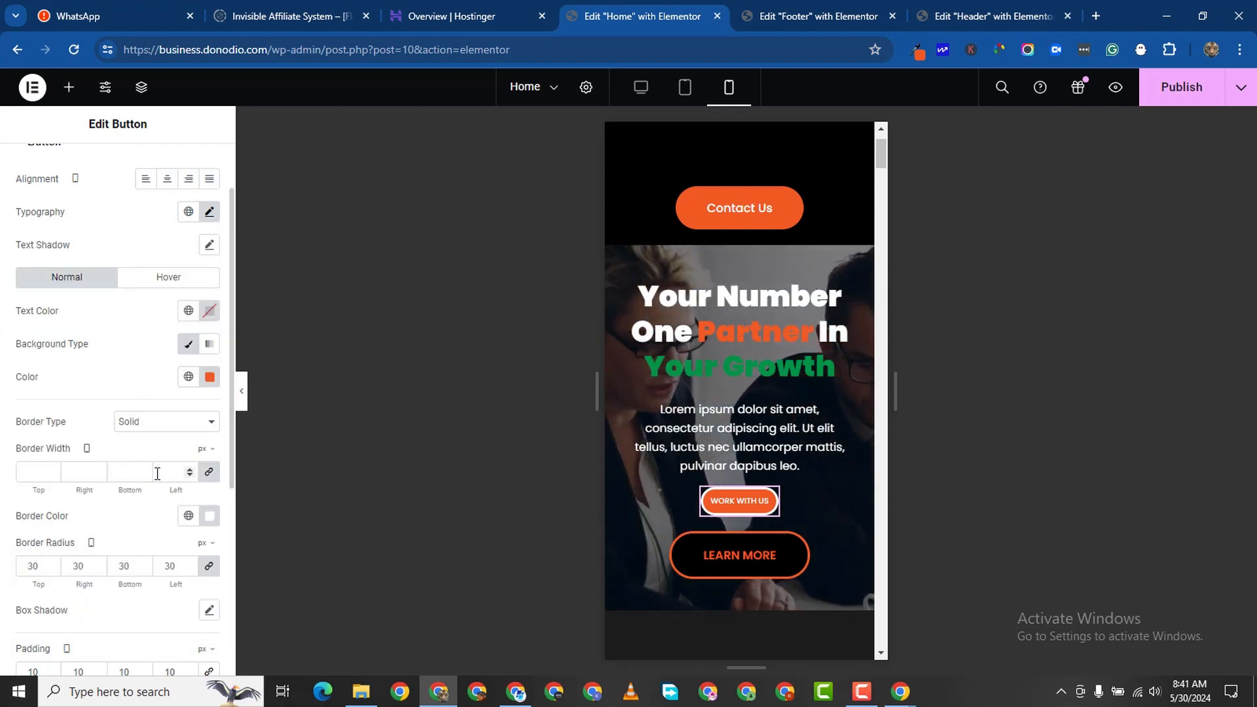
pyautogui.scroll(-3, 163, 373)
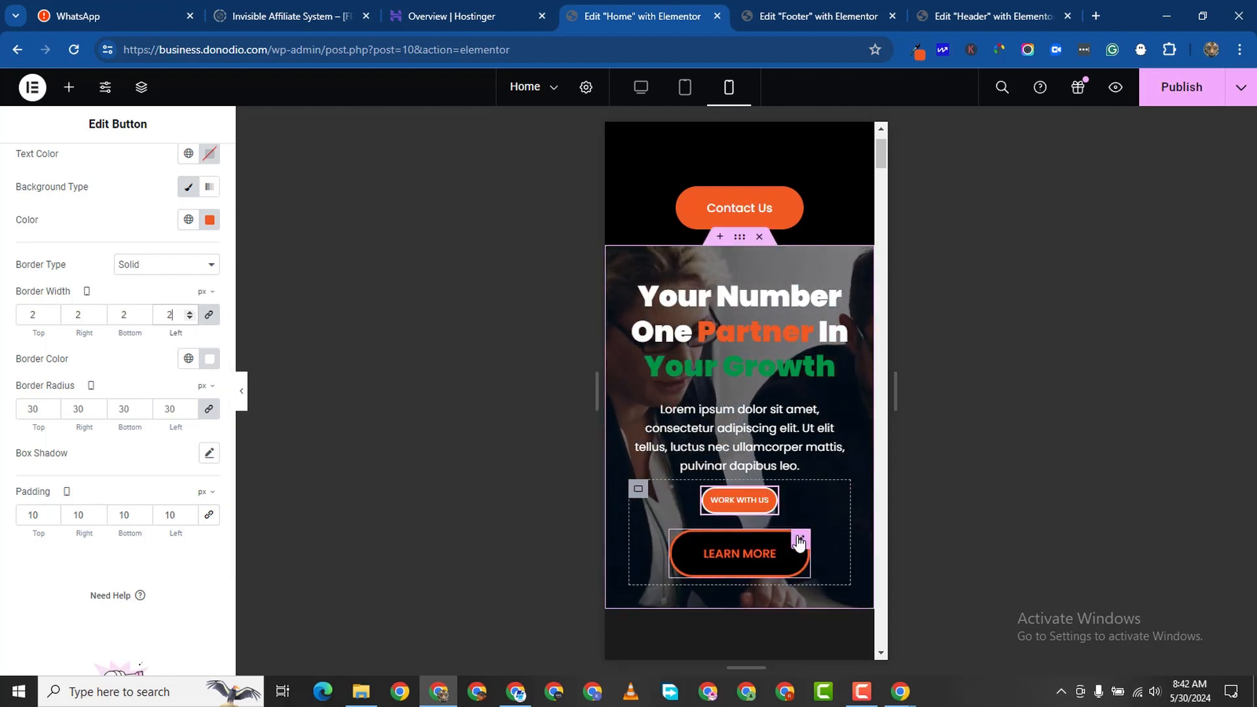
# Unlink the LEARN MORE button's mobile padding values and set the padding to 10 px on all four sides.
pyautogui.click(799, 541)
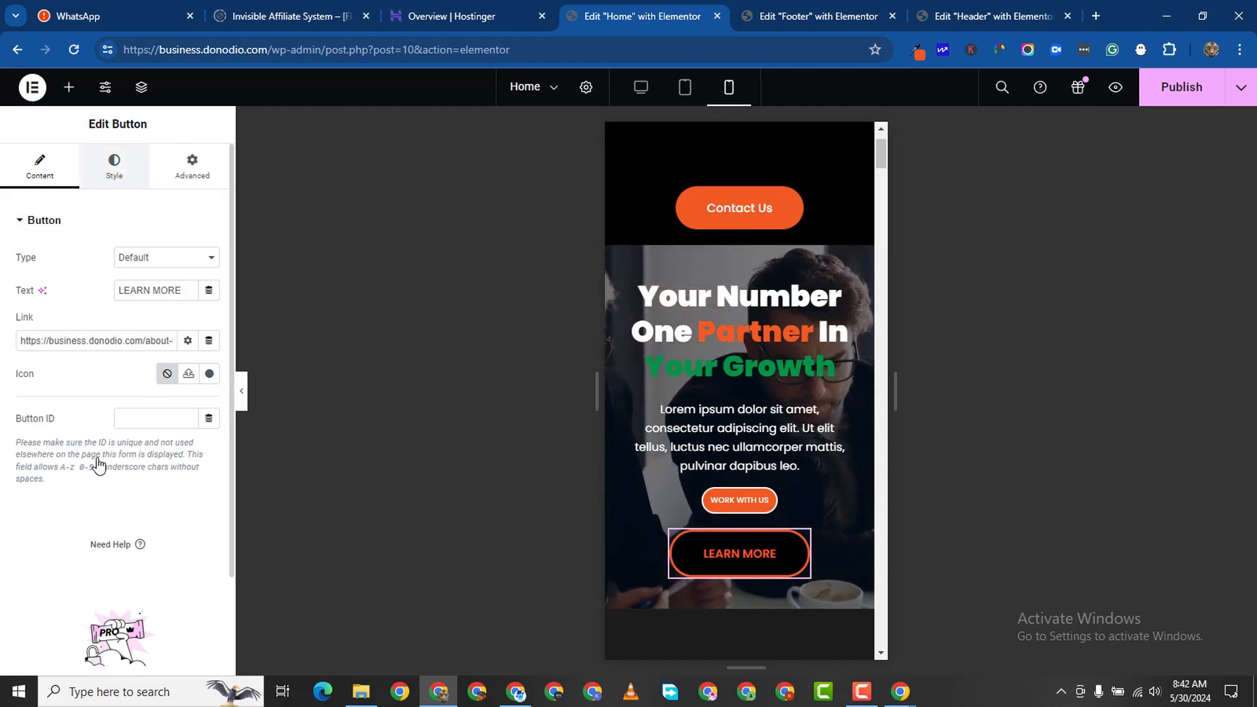
pyautogui.click(114, 167)
pyautogui.scroll(-3, 124, 458)
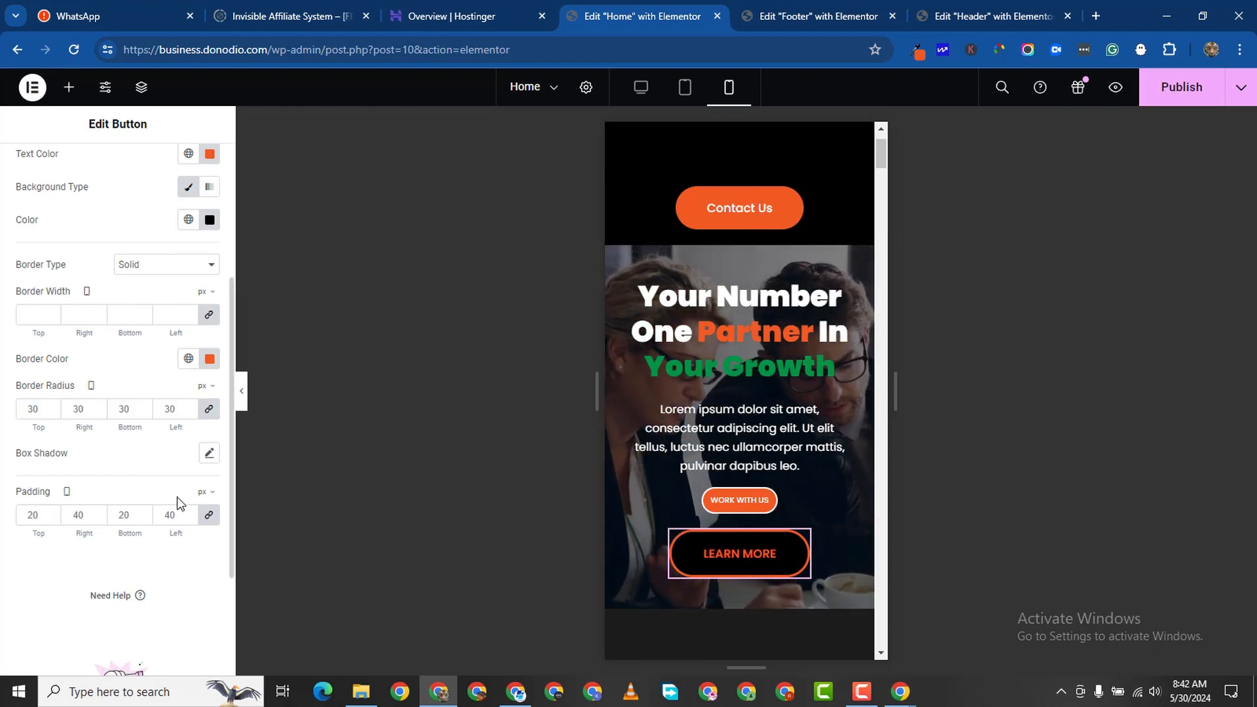
pyautogui.click(214, 516)
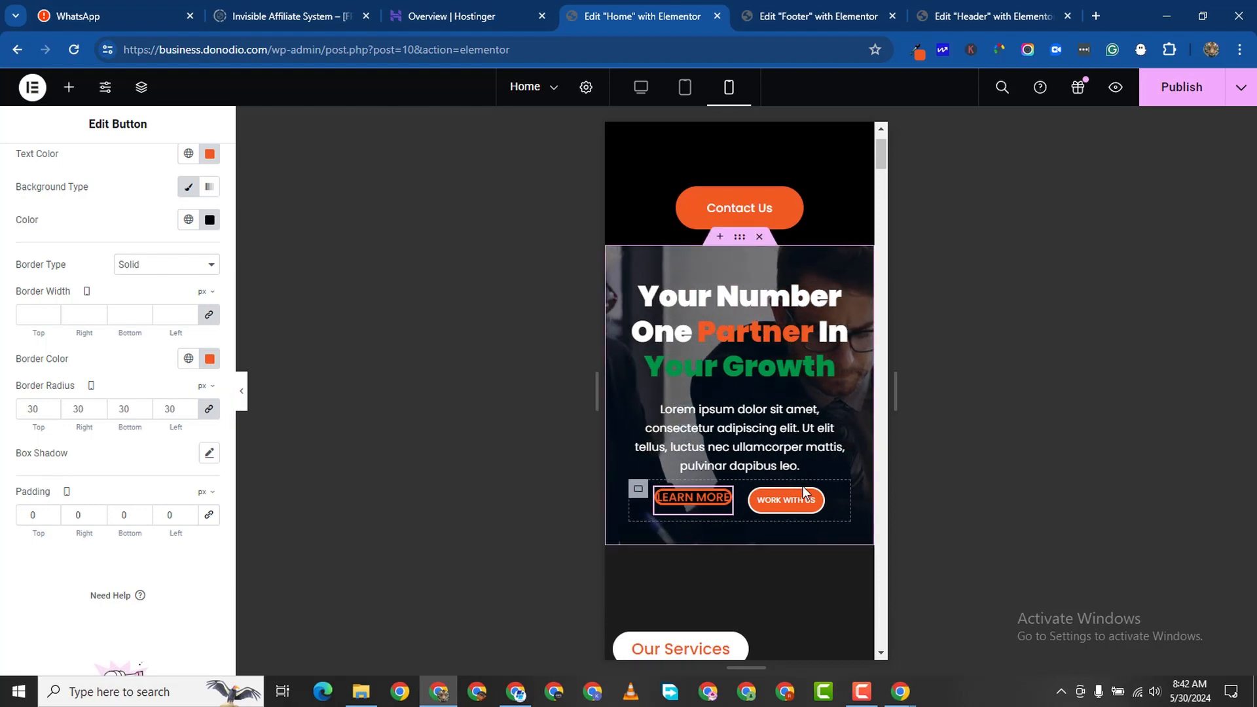
pyautogui.click(28, 517)
pyautogui.write('1')
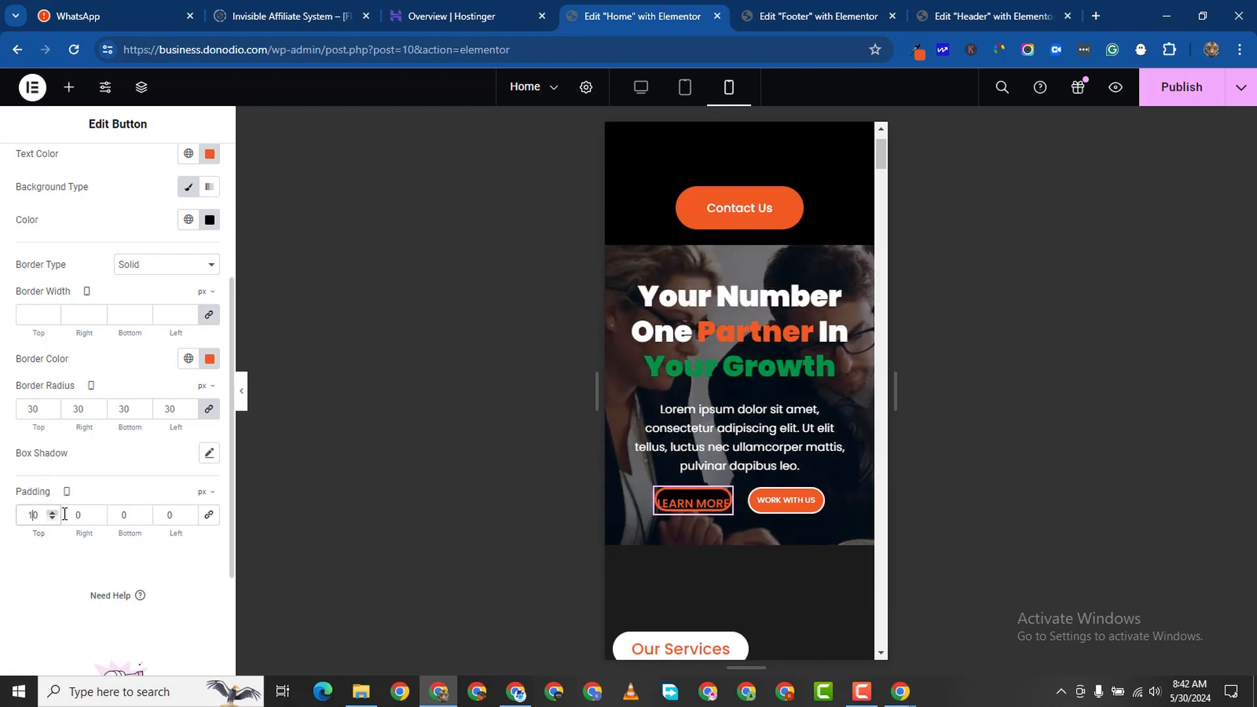
pyautogui.click(78, 514)
pyautogui.write('1')
pyautogui.write('1')
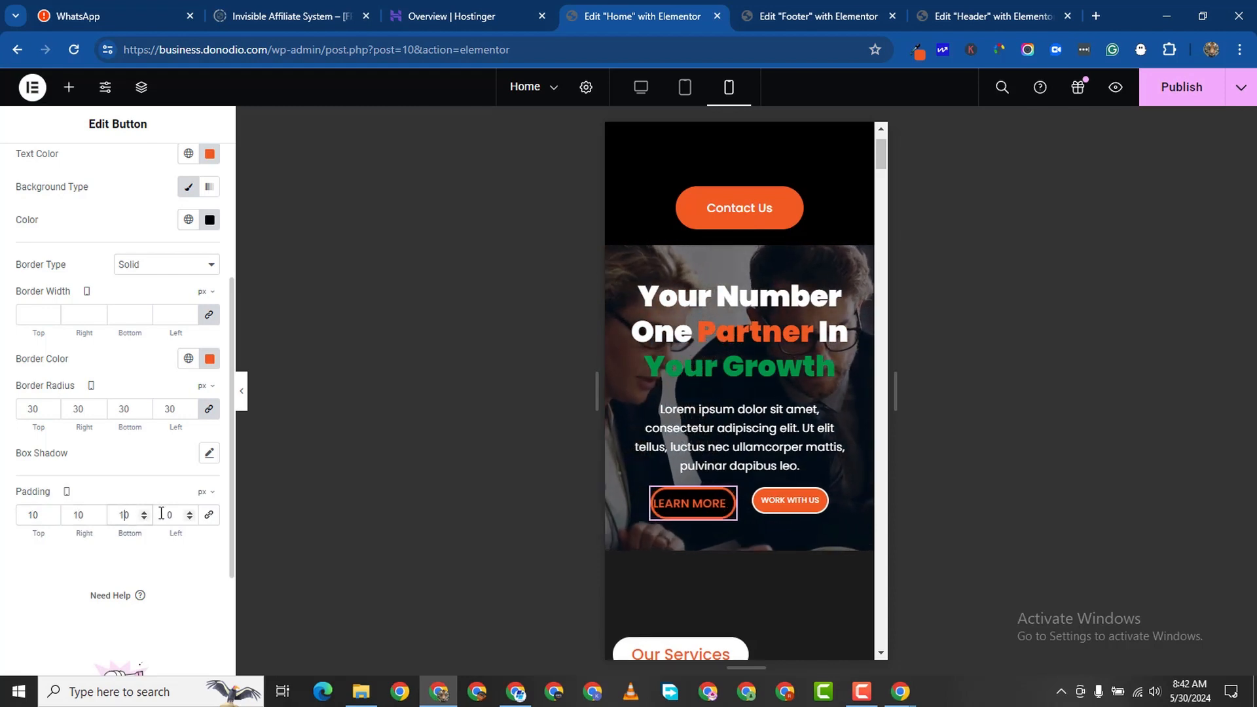
pyautogui.click(170, 515)
pyautogui.write('1')
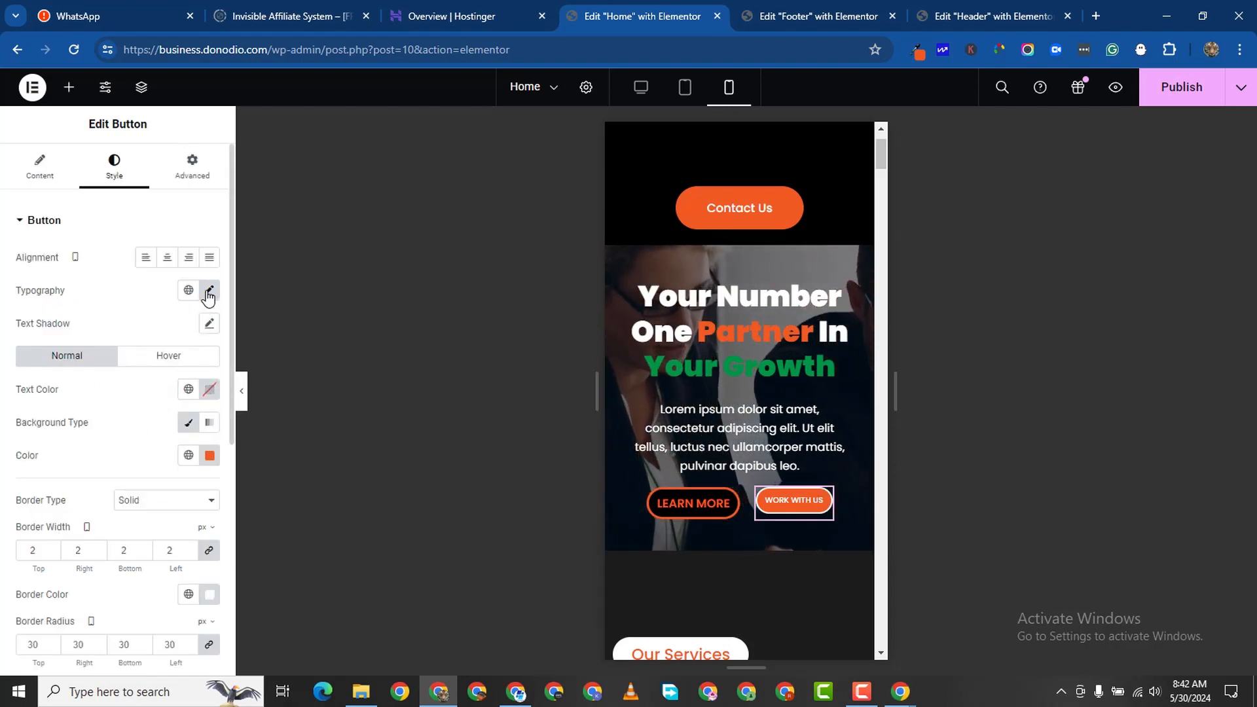
# Check the WORK WITH US button's font size and set the LEARN MORE button's mobile font size to 10 px.
pyautogui.click(209, 291)
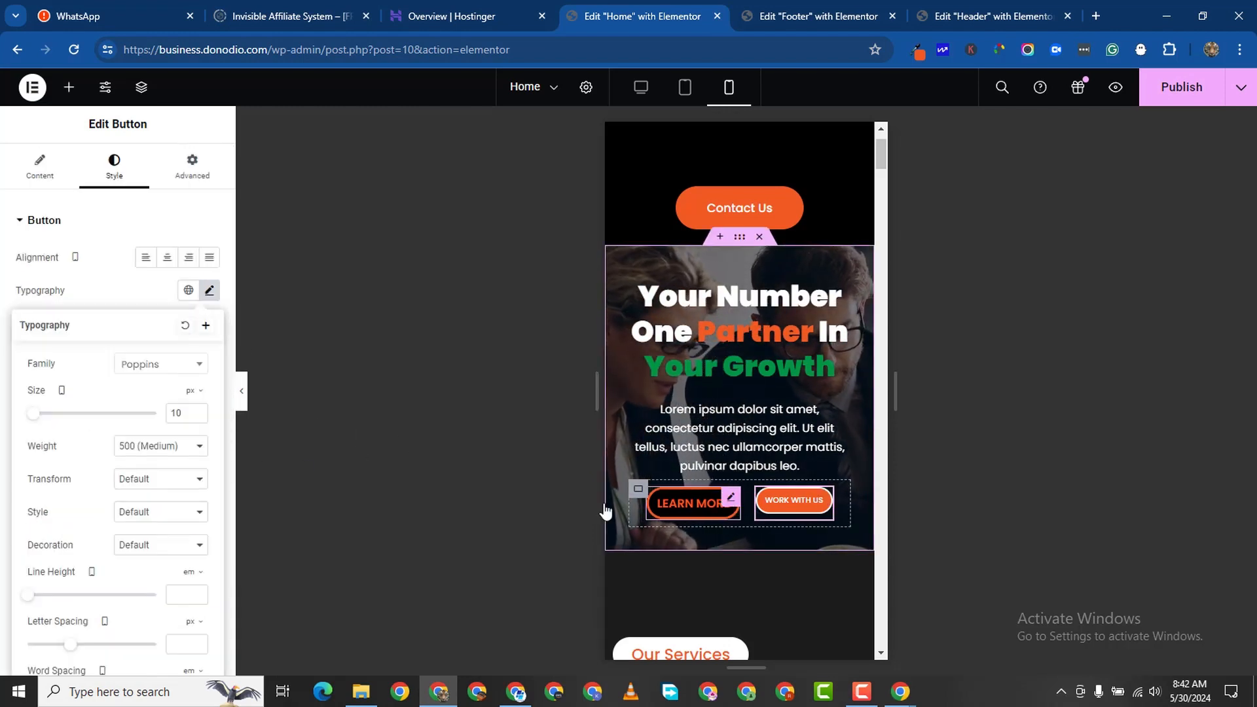
pyautogui.click(728, 499)
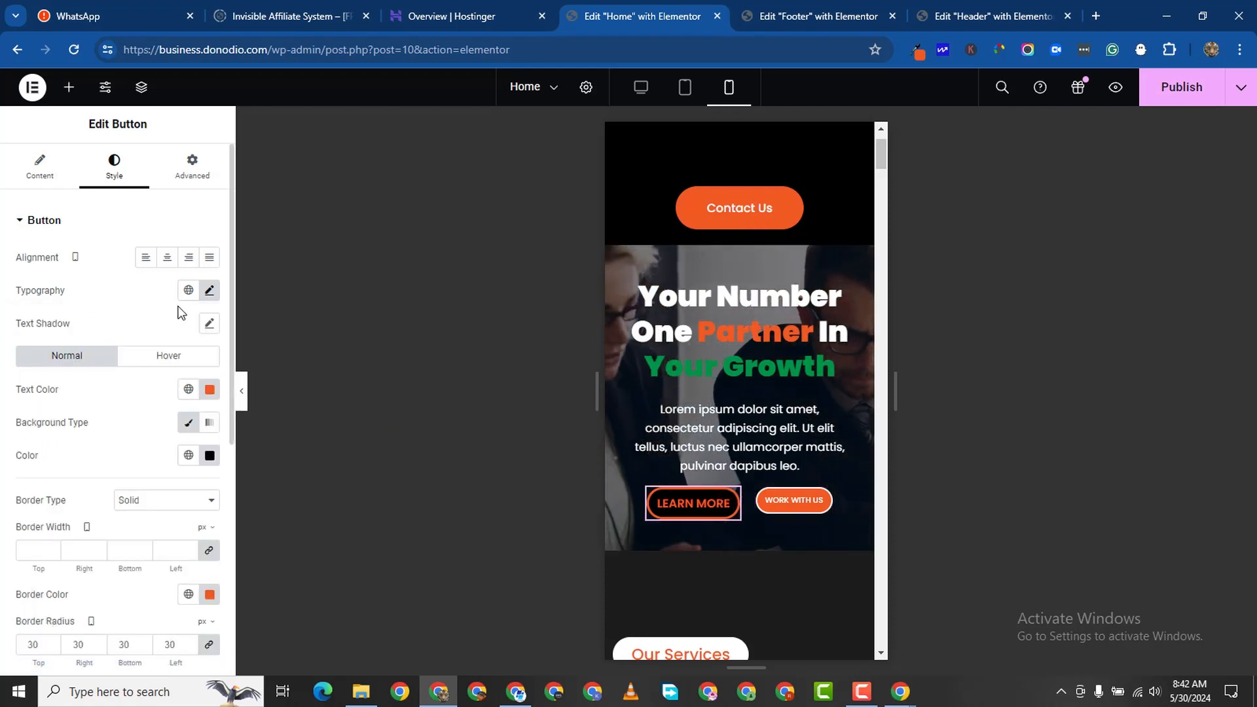
pyautogui.click(209, 290)
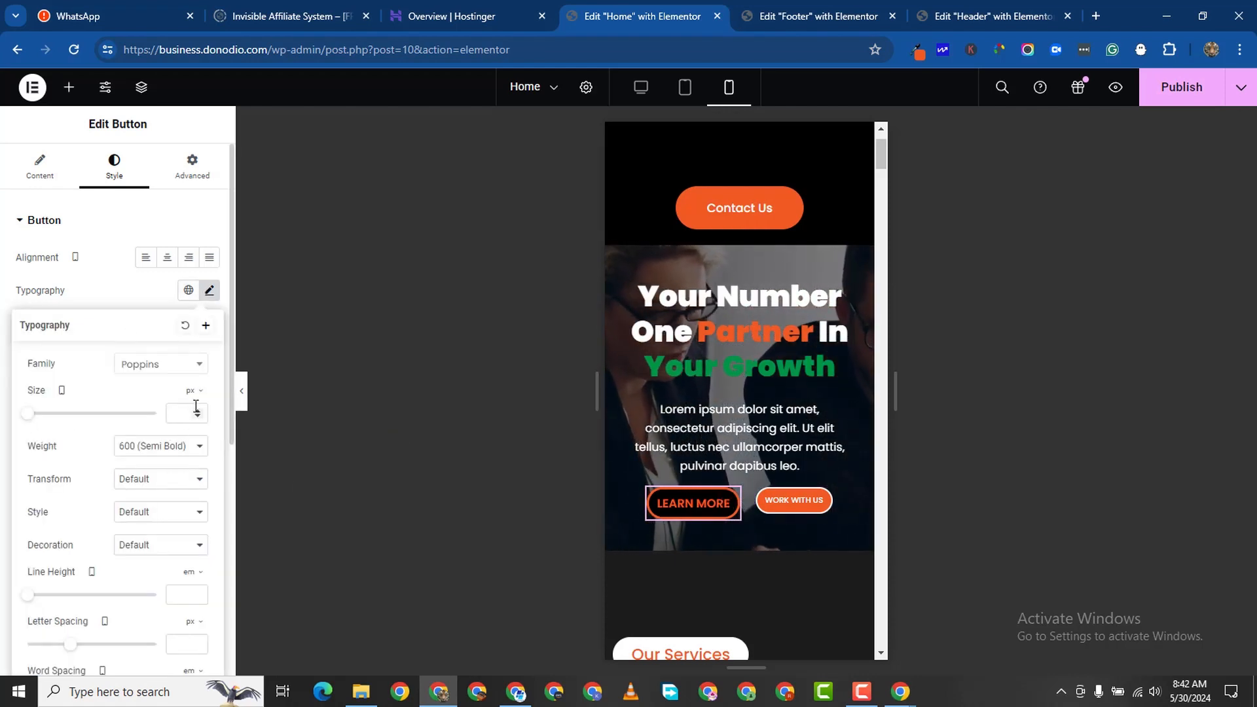
pyautogui.write('10')
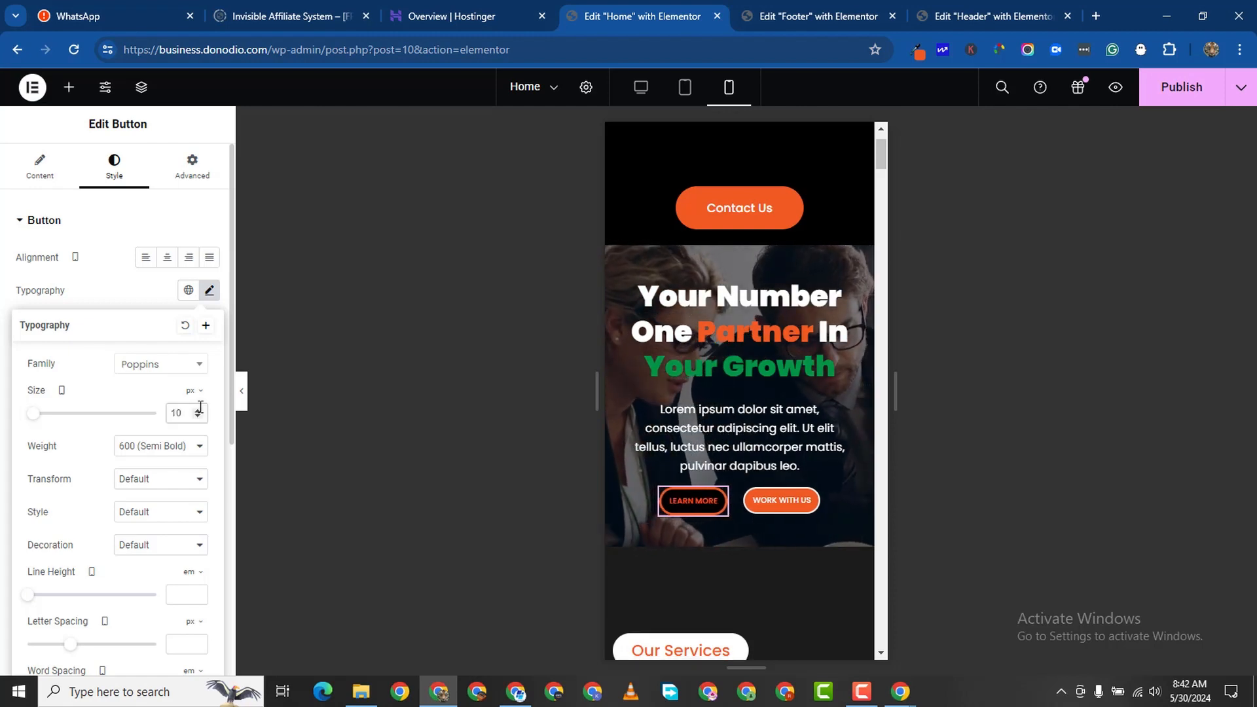
pyautogui.click(2, 480)
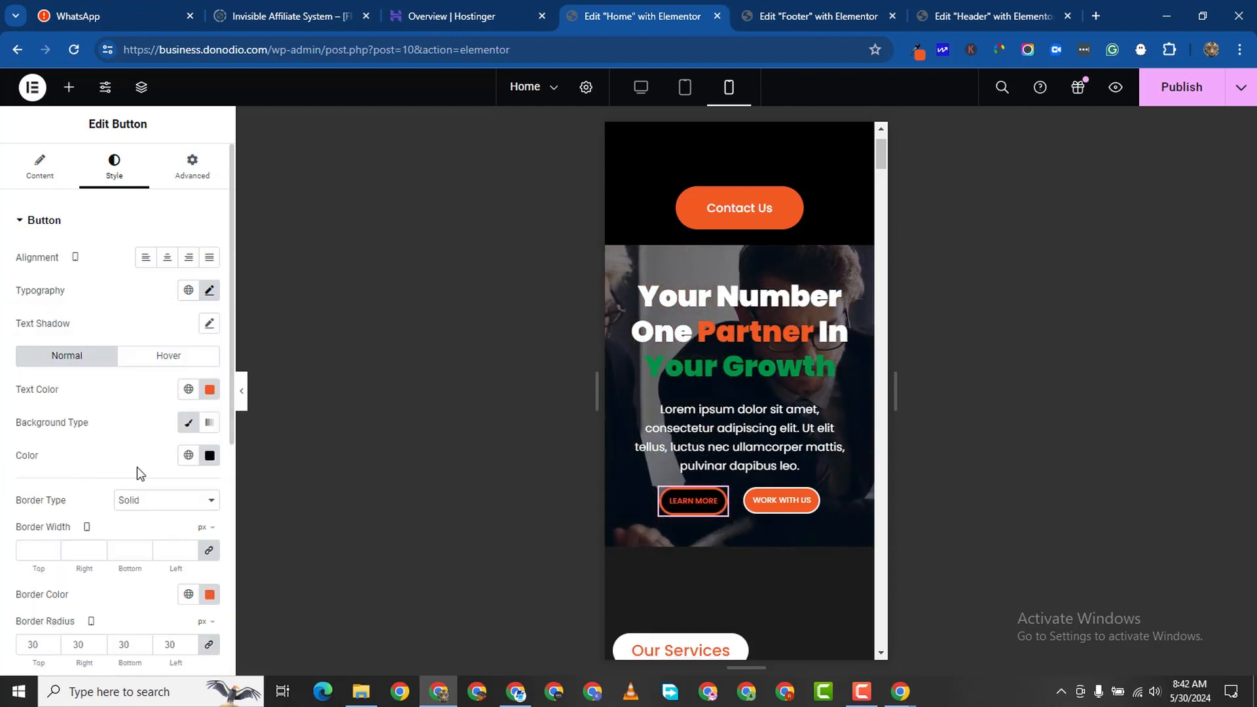
# Set the LEARN MORE button's mobile border width to 2 px and its border radius to 17 px on all sides.
pyautogui.click(189, 549)
pyautogui.click(189, 548)
pyautogui.scroll(-2, 173, 621)
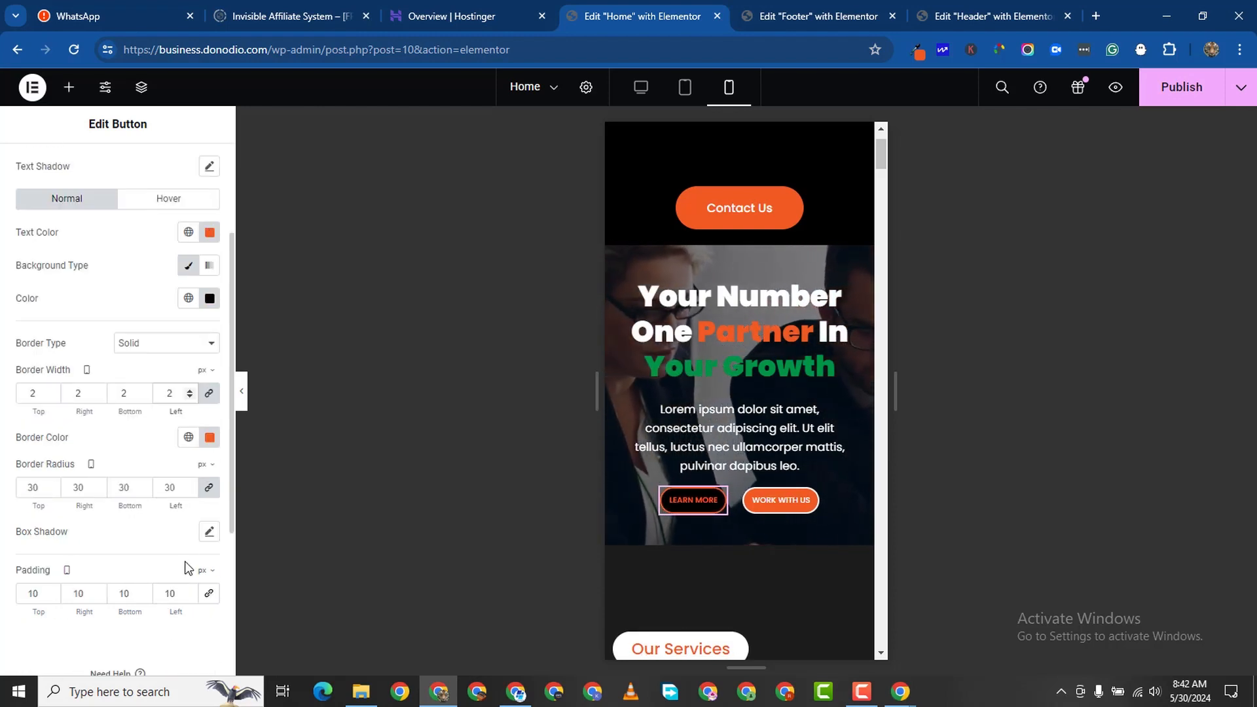
pyautogui.click(190, 491)
pyautogui.click(190, 491)
pyautogui.click(190, 491)
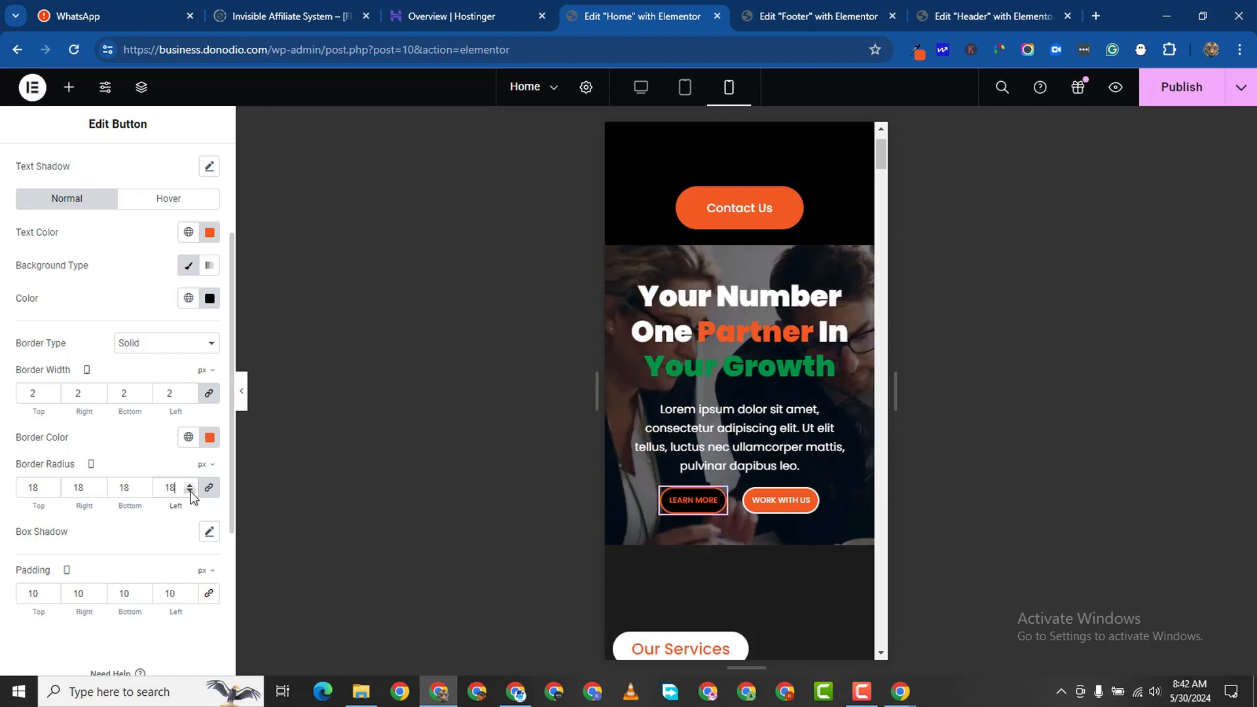
pyautogui.click(190, 491)
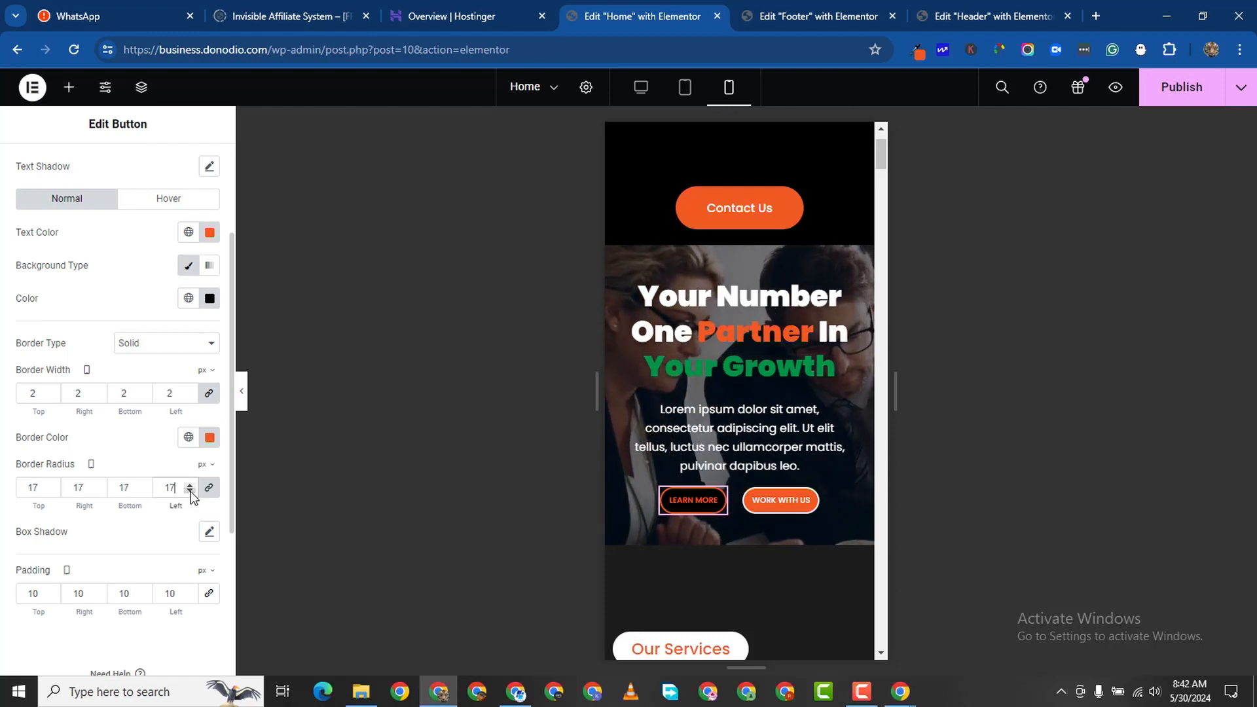
# Reduce the WORK WITH US button's mobile border radius equally on all four corners.
pyautogui.click(809, 498)
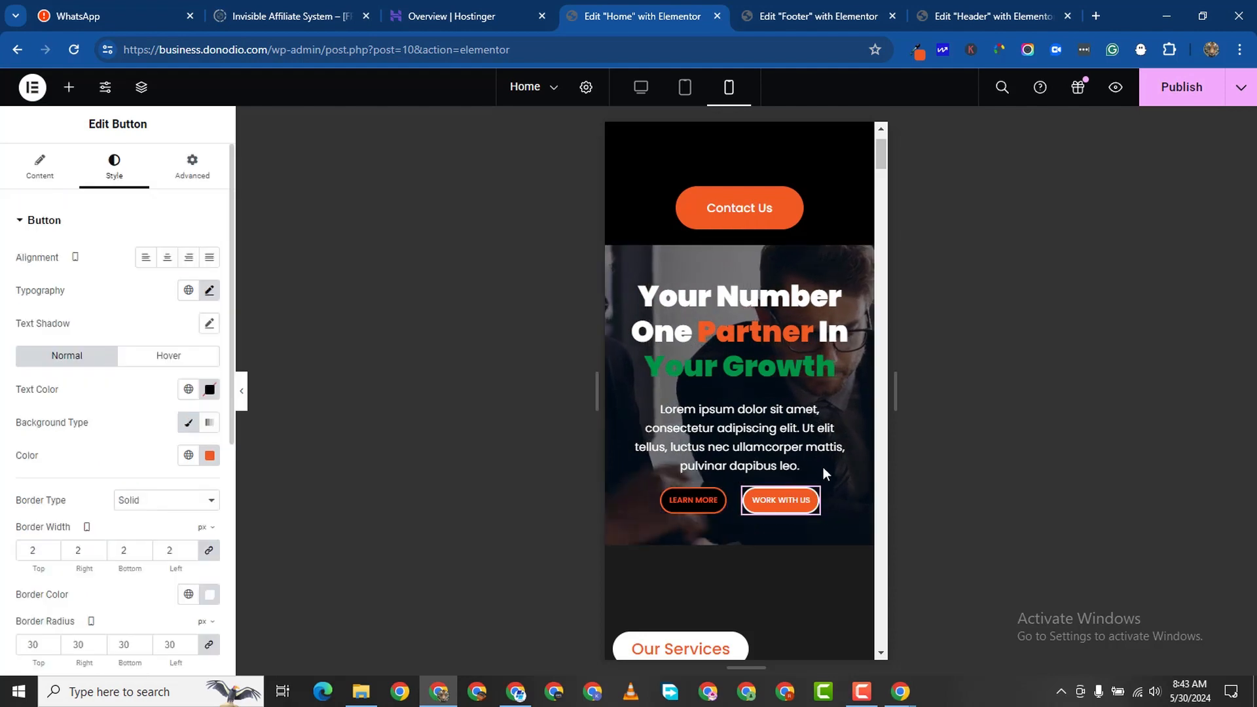
pyautogui.scroll(-1, 175, 566)
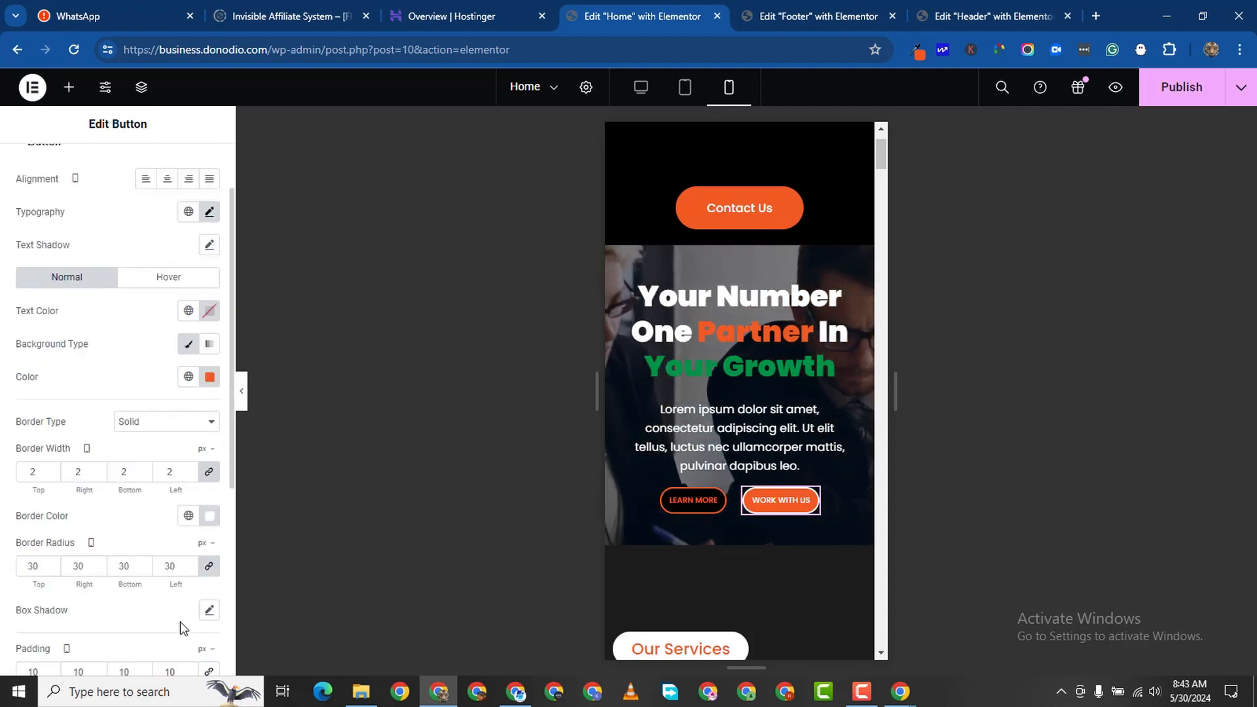
pyautogui.click(190, 564)
pyautogui.click(189, 564)
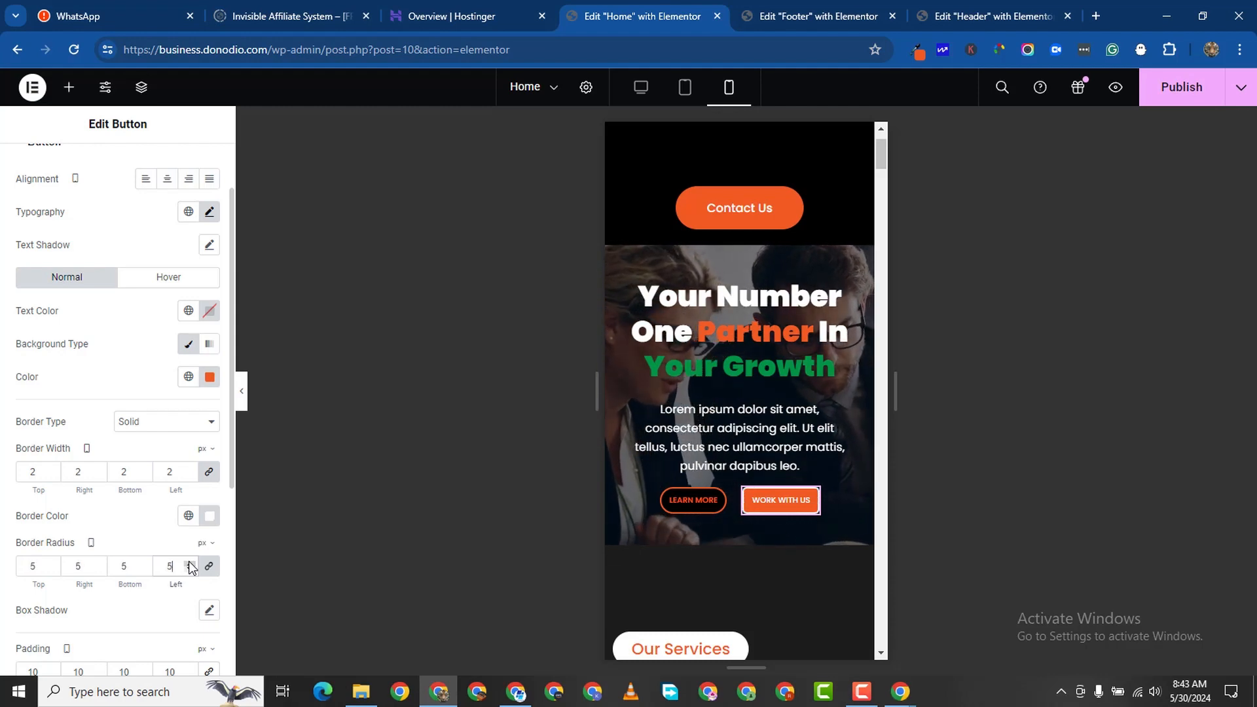
pyautogui.click(190, 564)
pyautogui.click(189, 564)
pyautogui.click(189, 563)
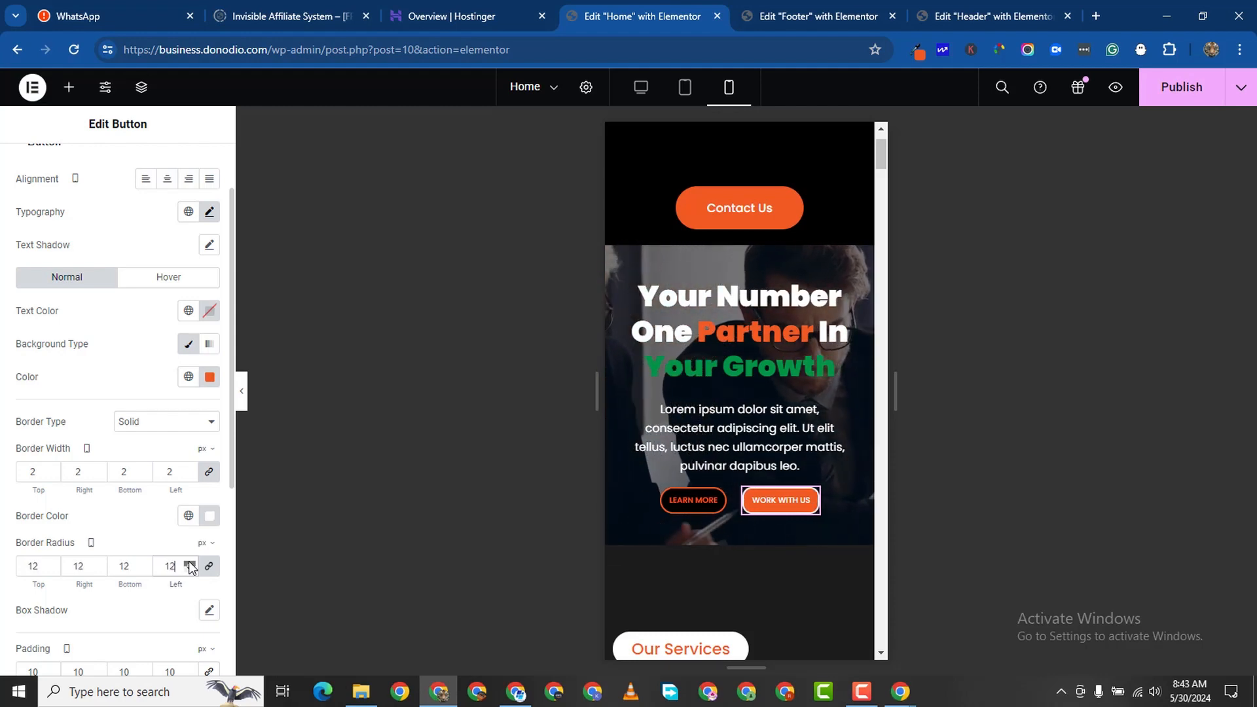
pyautogui.click(190, 564)
pyautogui.click(189, 564)
pyautogui.click(189, 564)
pyautogui.click(189, 564)
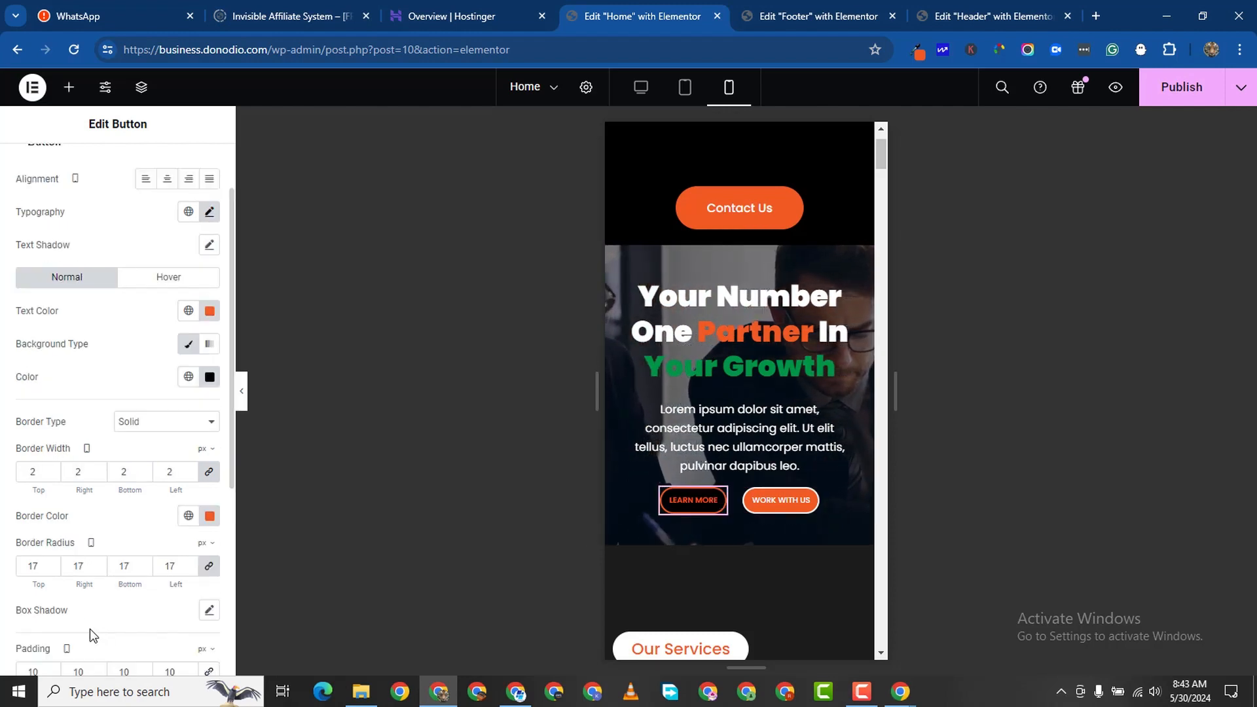
# Set the LEARN MORE button's mobile right padding to 14 px.
pyautogui.scroll(-3, 74, 613)
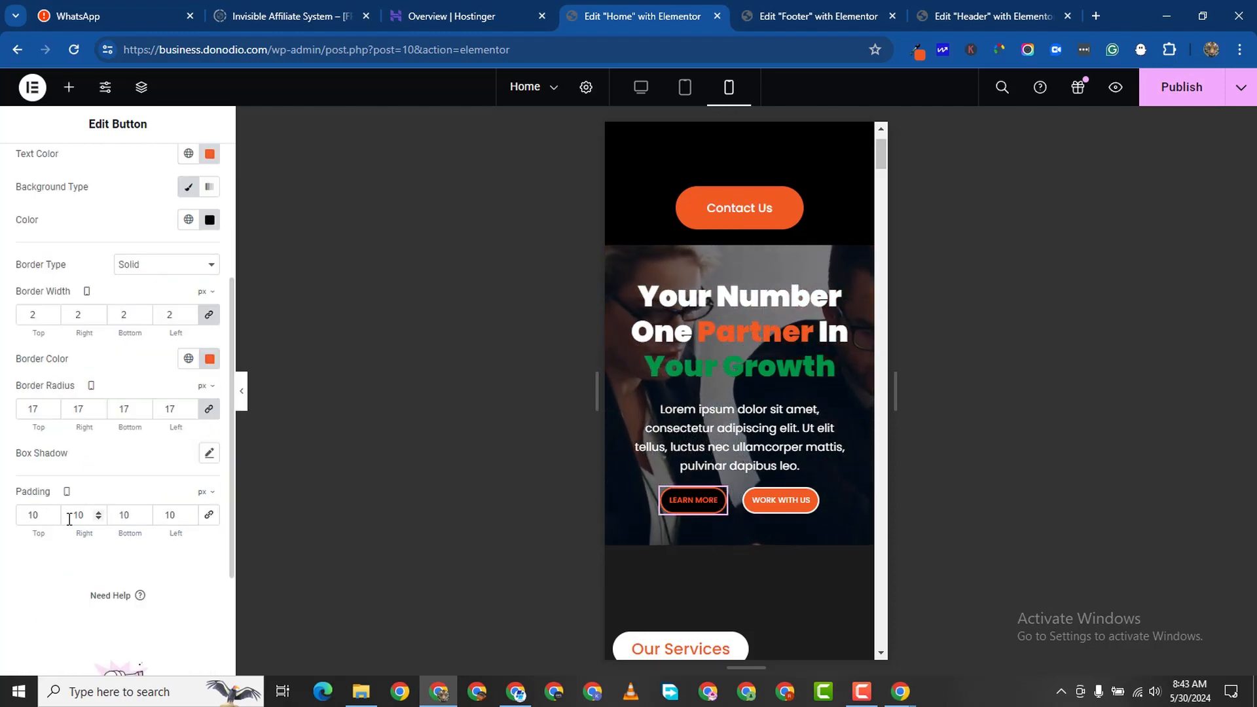
pyautogui.click(98, 513)
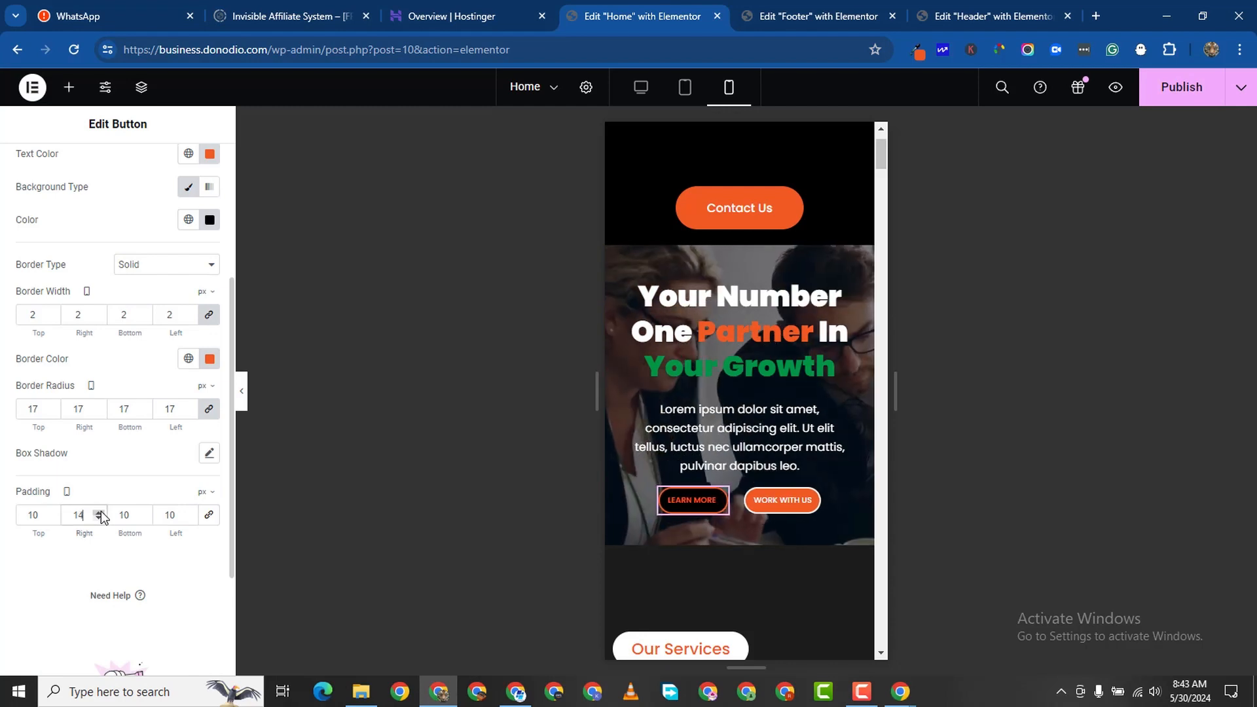
pyautogui.click(99, 513)
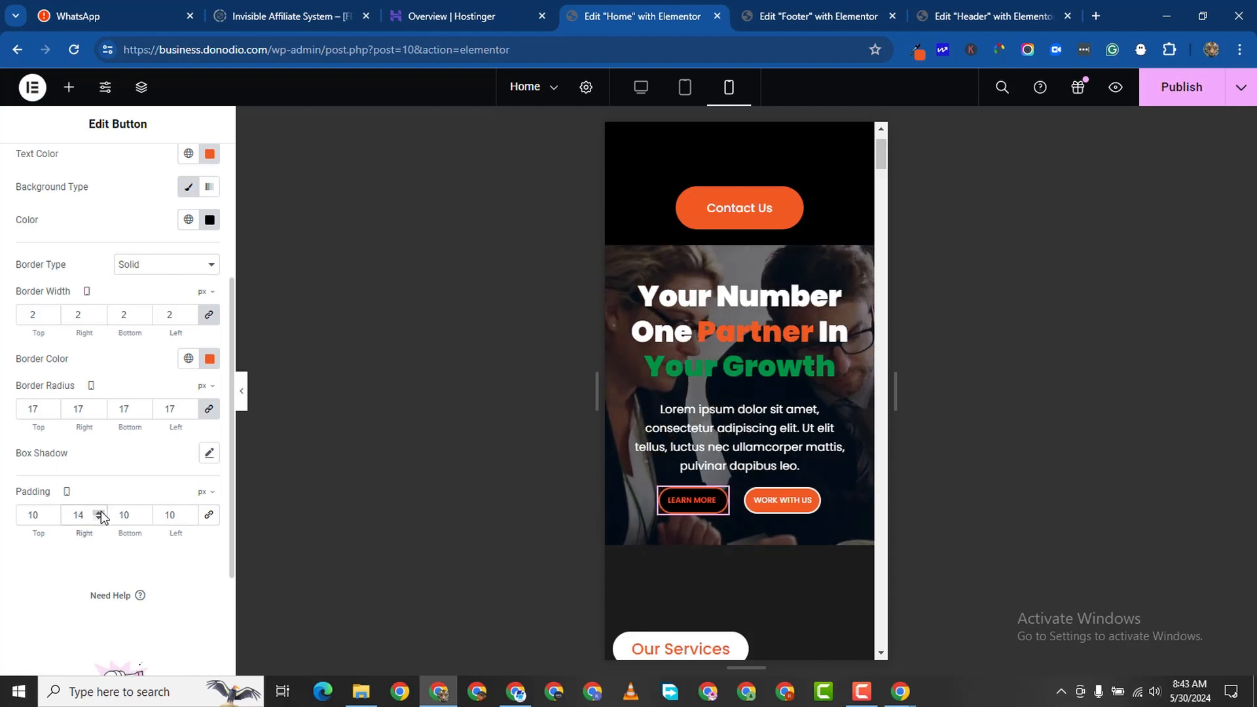
# Set the LEARN MORE button's mobile left and right padding to 15 px.
pyautogui.click(190, 512)
pyautogui.click(189, 513)
pyautogui.click(190, 512)
pyautogui.click(190, 513)
pyautogui.click(190, 512)
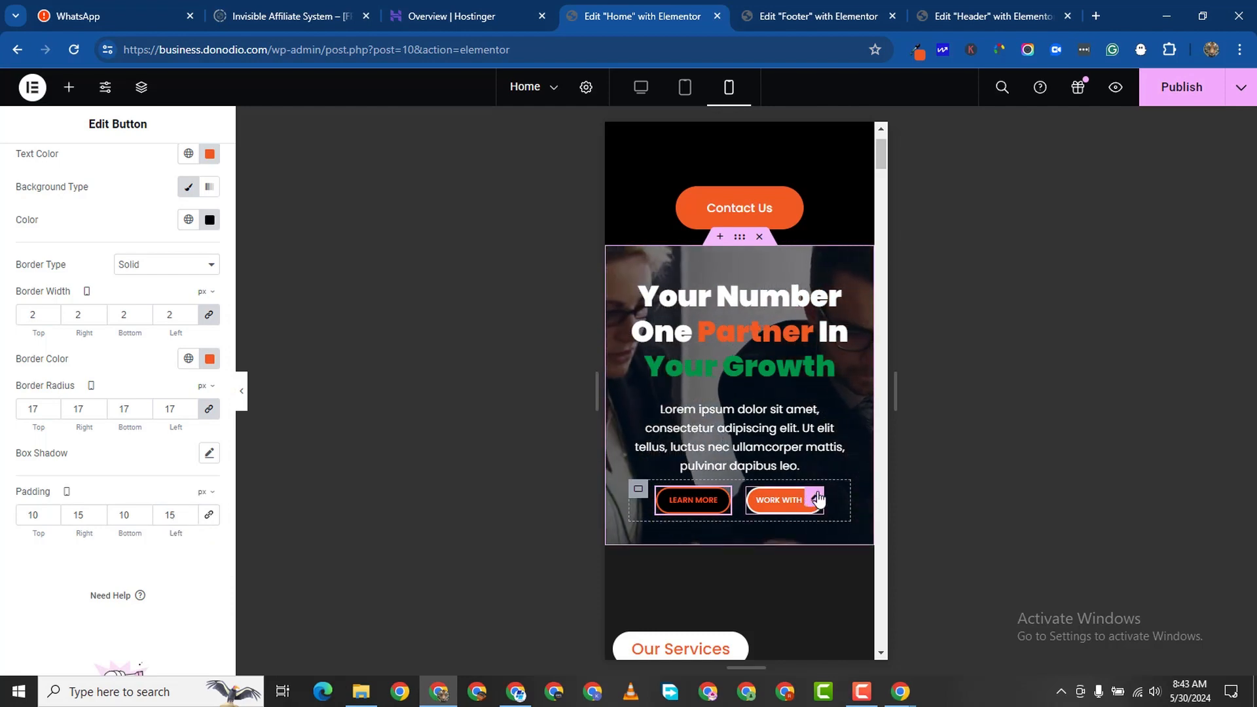
# Set the WORK WITH US button's mobile left padding to 15 px.
pyautogui.click(785, 499)
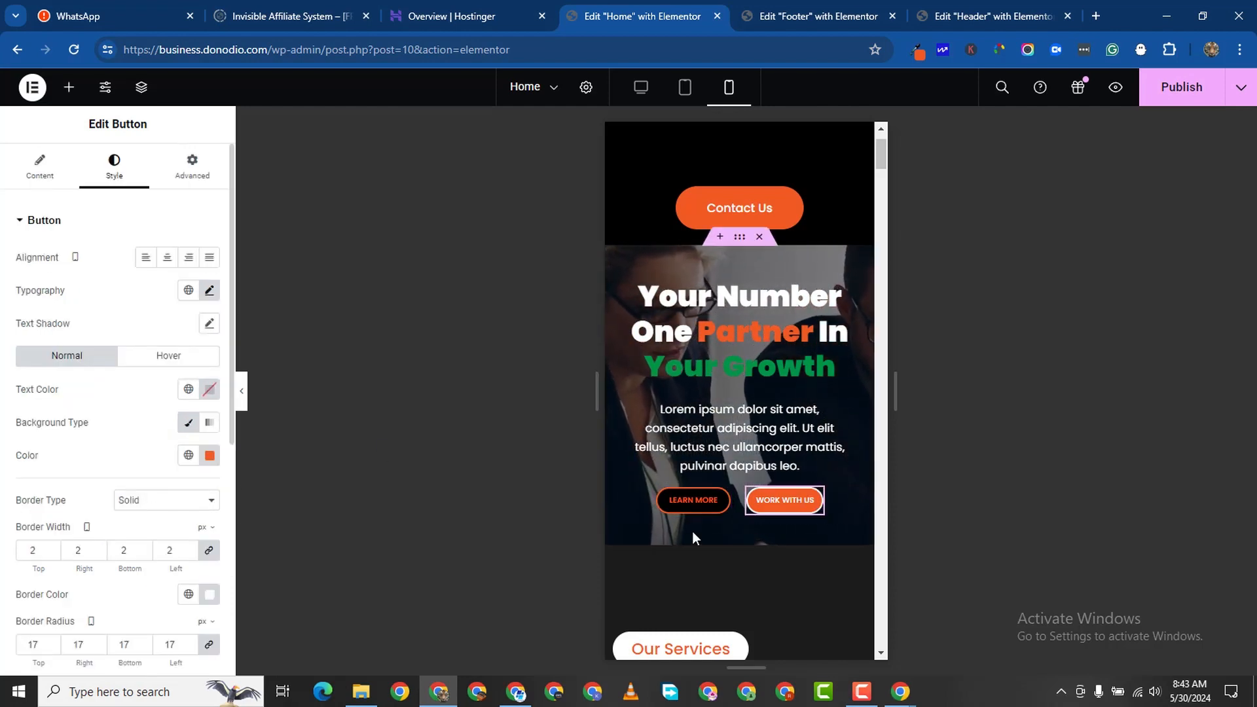
pyautogui.scroll(-3, 140, 603)
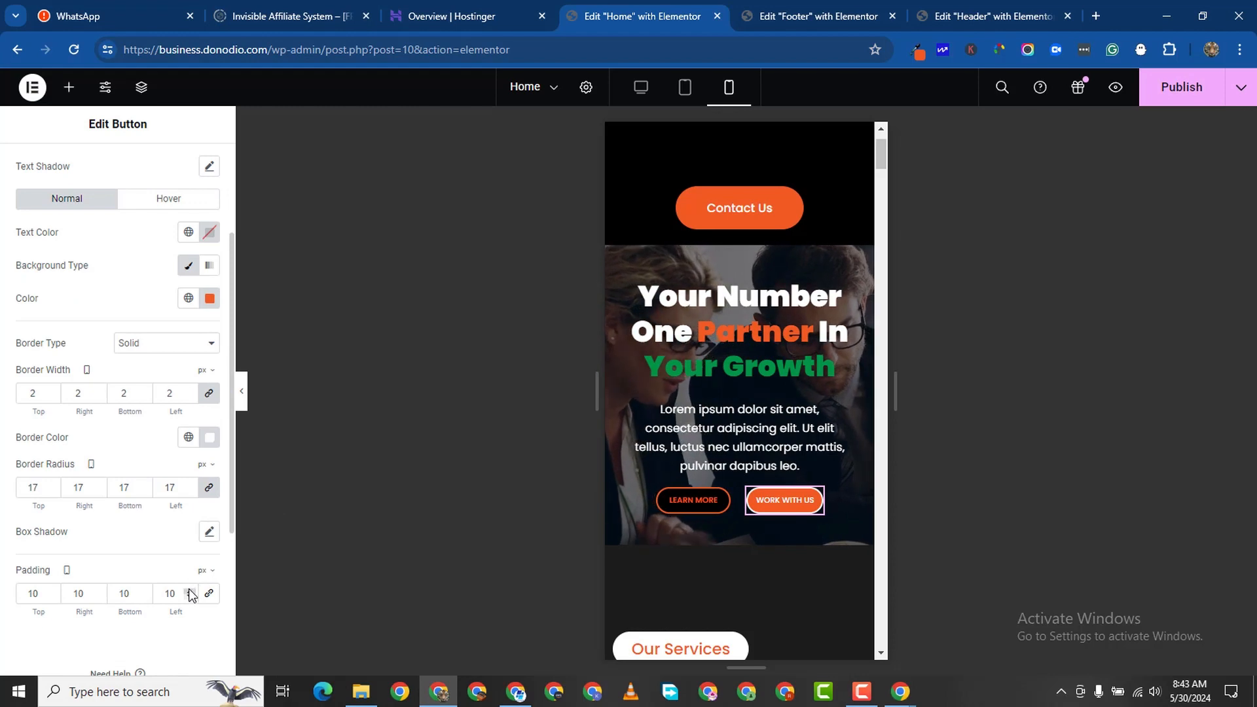
pyautogui.click(189, 590)
pyautogui.click(189, 589)
pyautogui.click(189, 590)
pyautogui.click(190, 590)
pyautogui.click(189, 590)
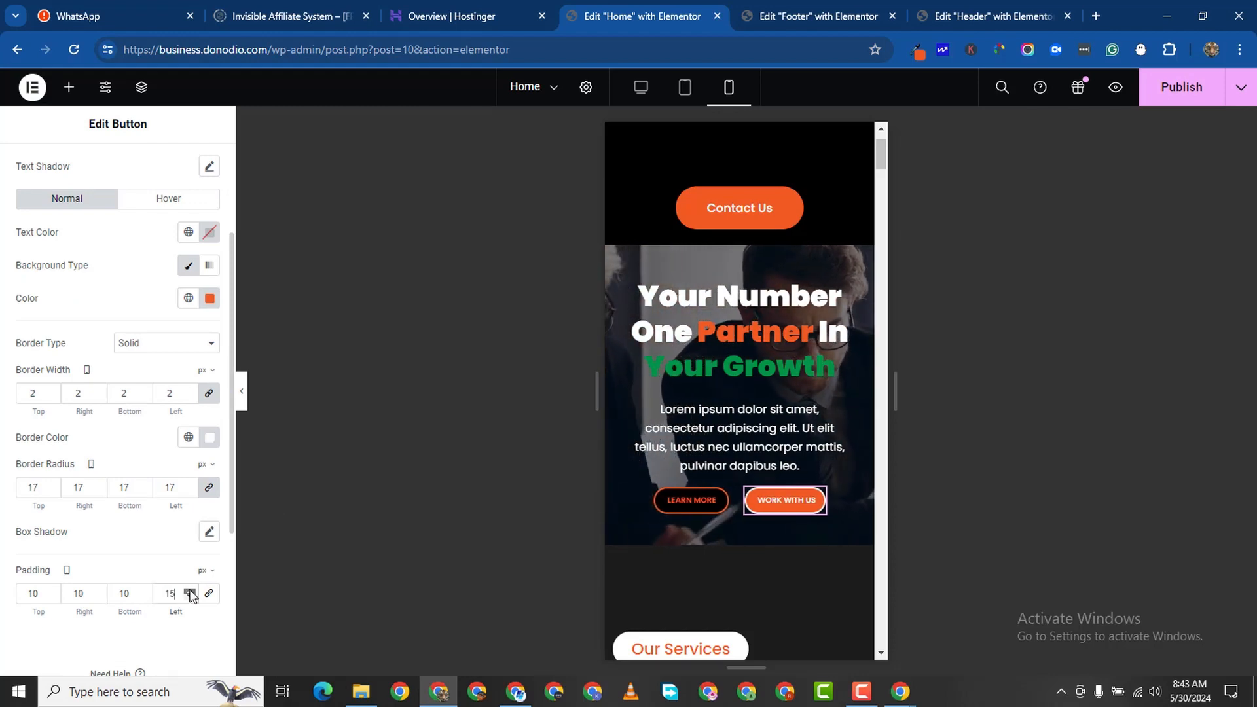
# Set the WORK WITH US button's mobile right padding to 15 px.
pyautogui.click(99, 590)
pyautogui.click(99, 590)
pyautogui.click(99, 589)
pyautogui.click(99, 590)
pyautogui.click(99, 590)
pyautogui.click(99, 590)
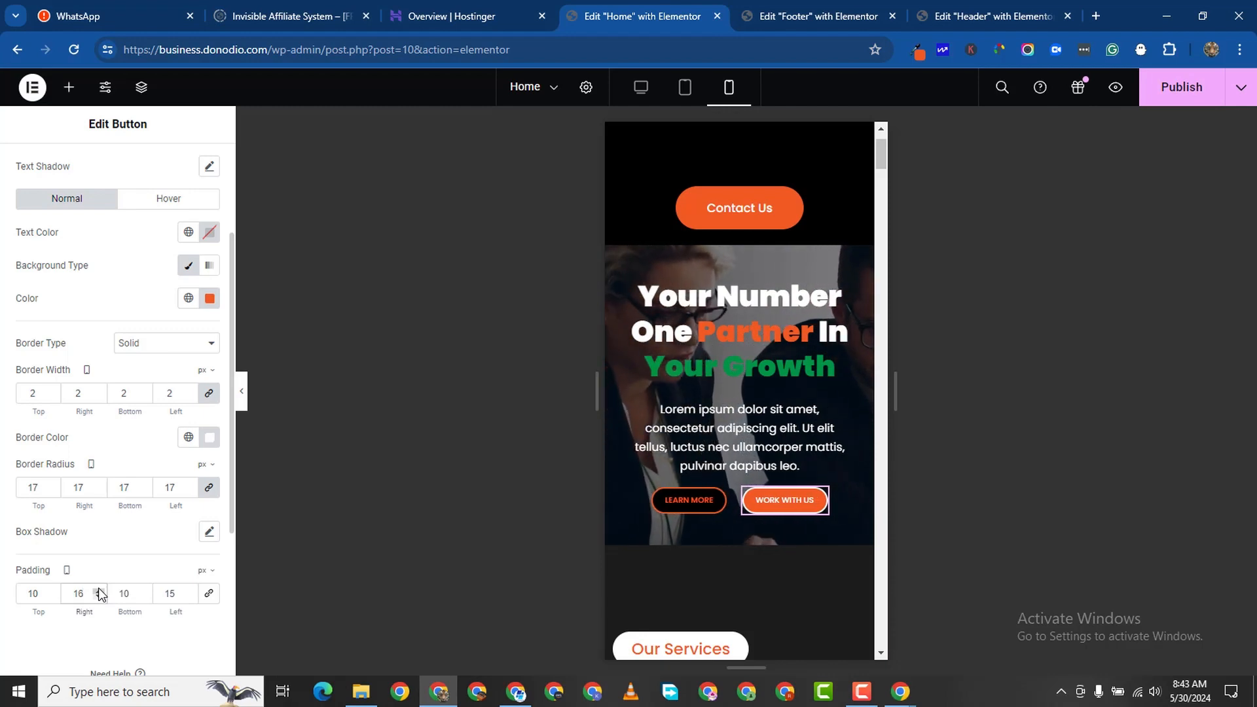
pyautogui.click(99, 597)
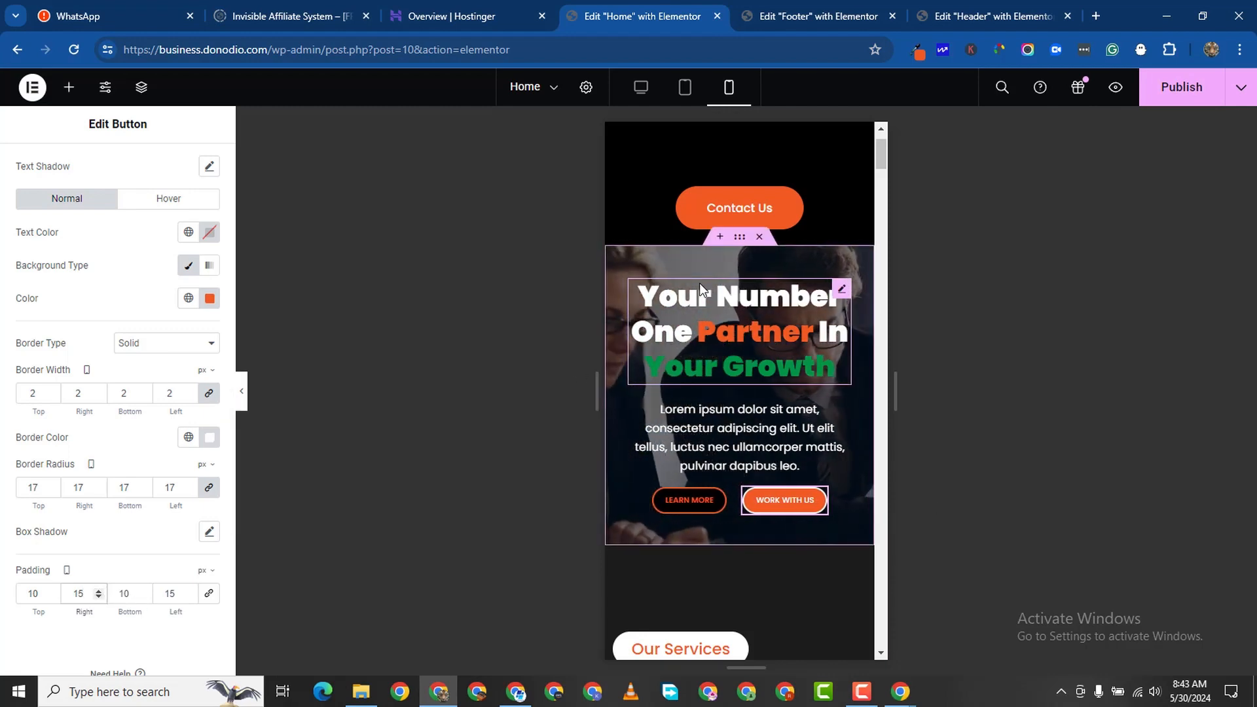
# Set the mobile font size of the hero's Lorem ipsum paragraph to 12 px.
pyautogui.click(739, 238)
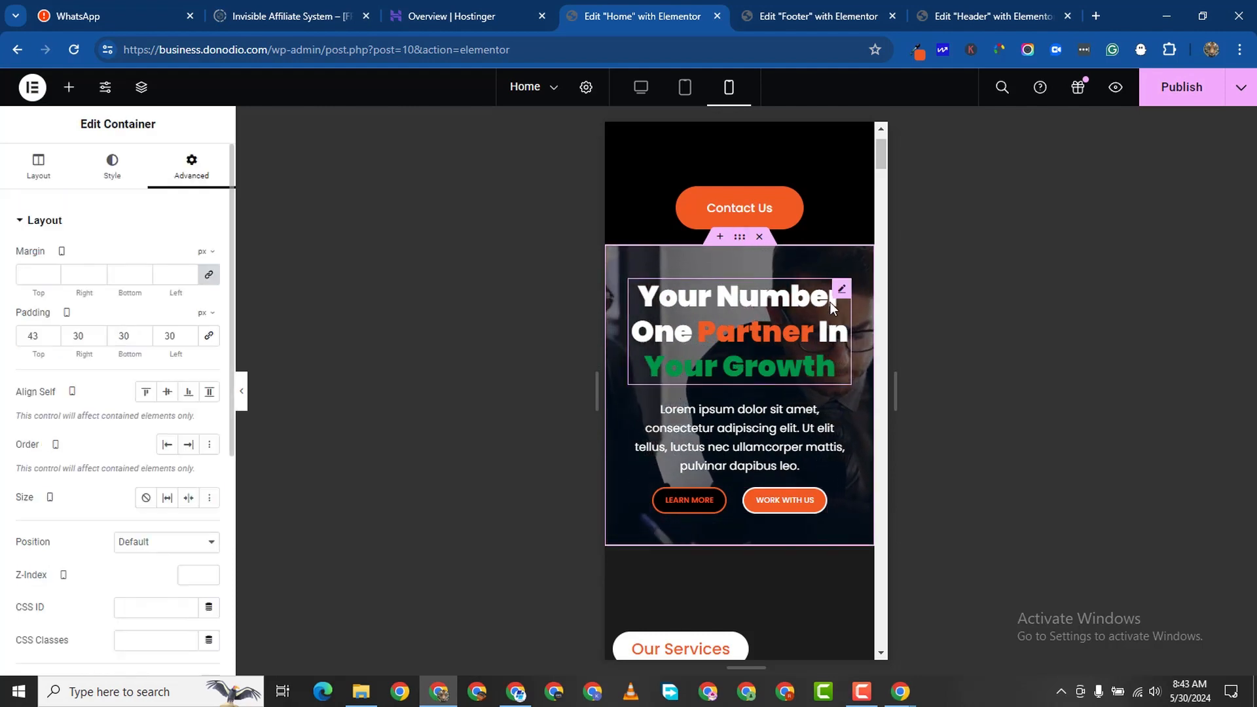
pyautogui.click(838, 411)
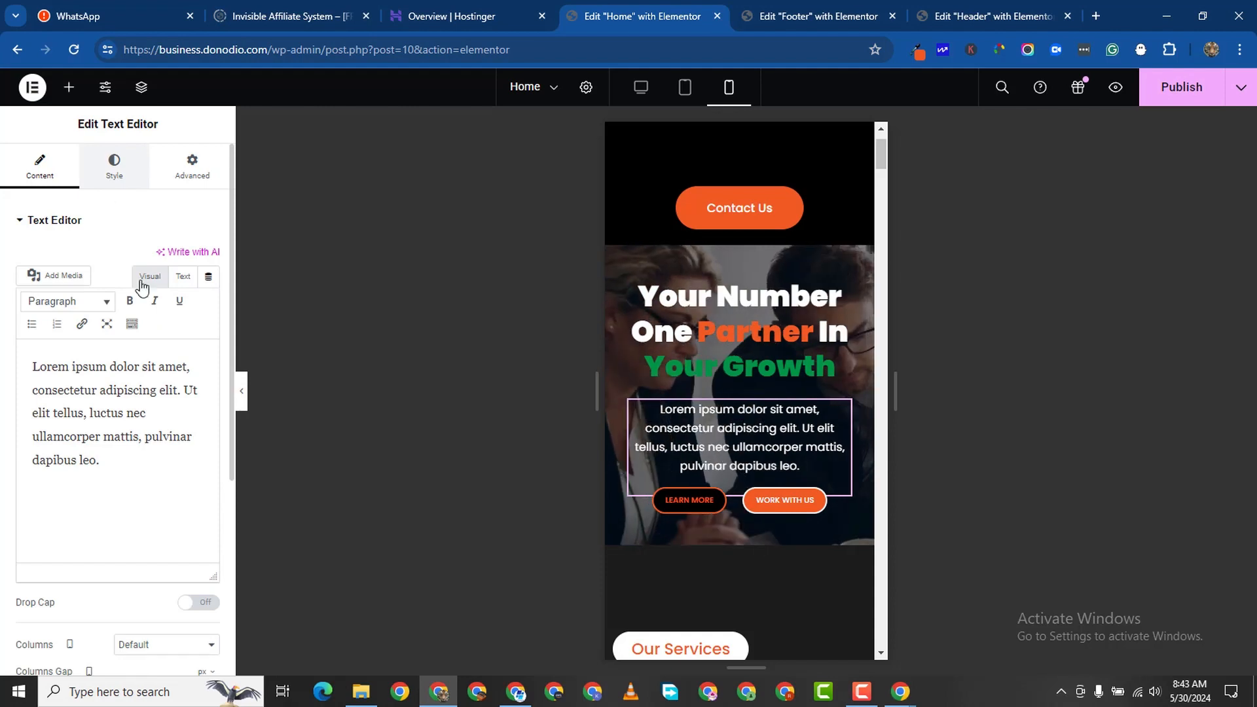
pyautogui.click(114, 167)
pyautogui.click(210, 323)
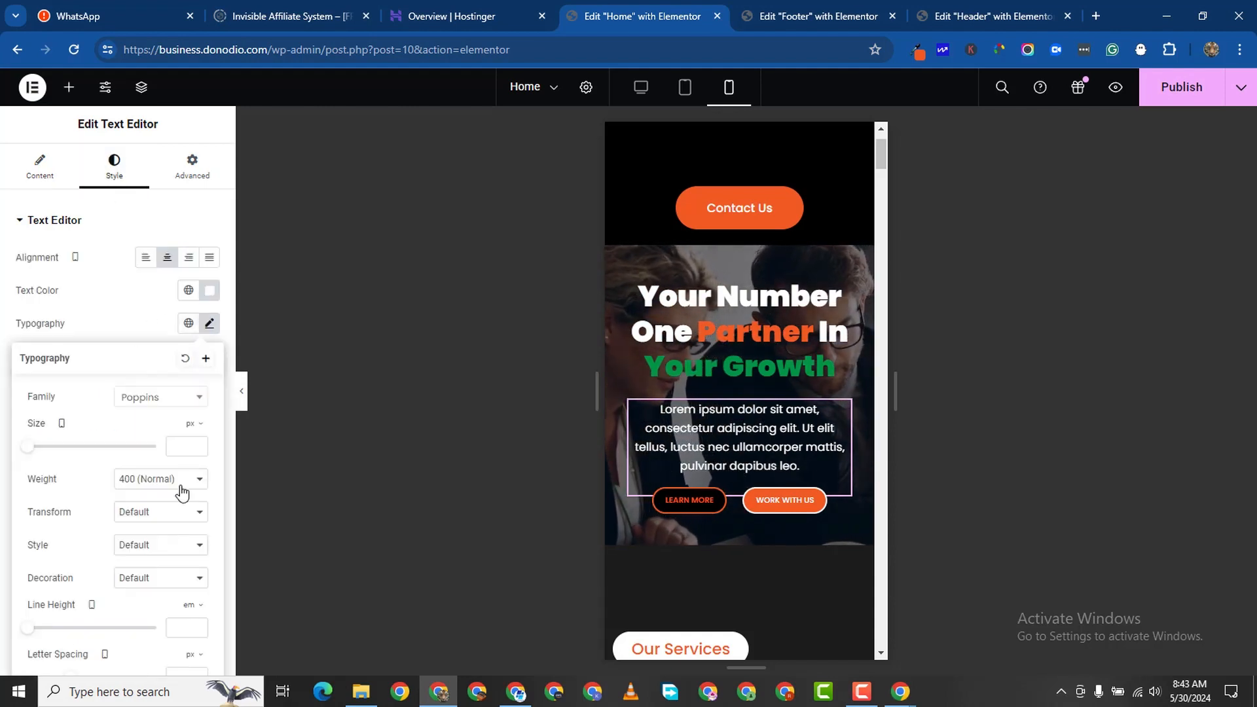
pyautogui.click(195, 446)
pyautogui.write('11')
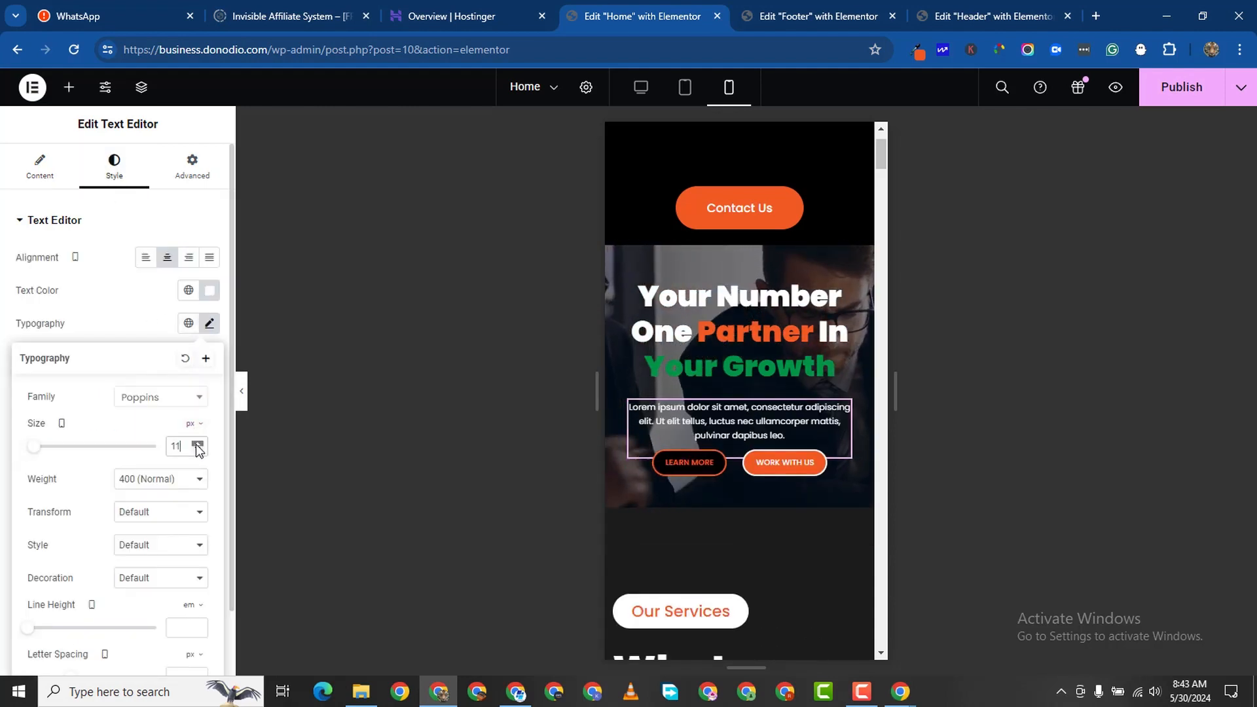
pyautogui.click(197, 444)
pyautogui.click(196, 444)
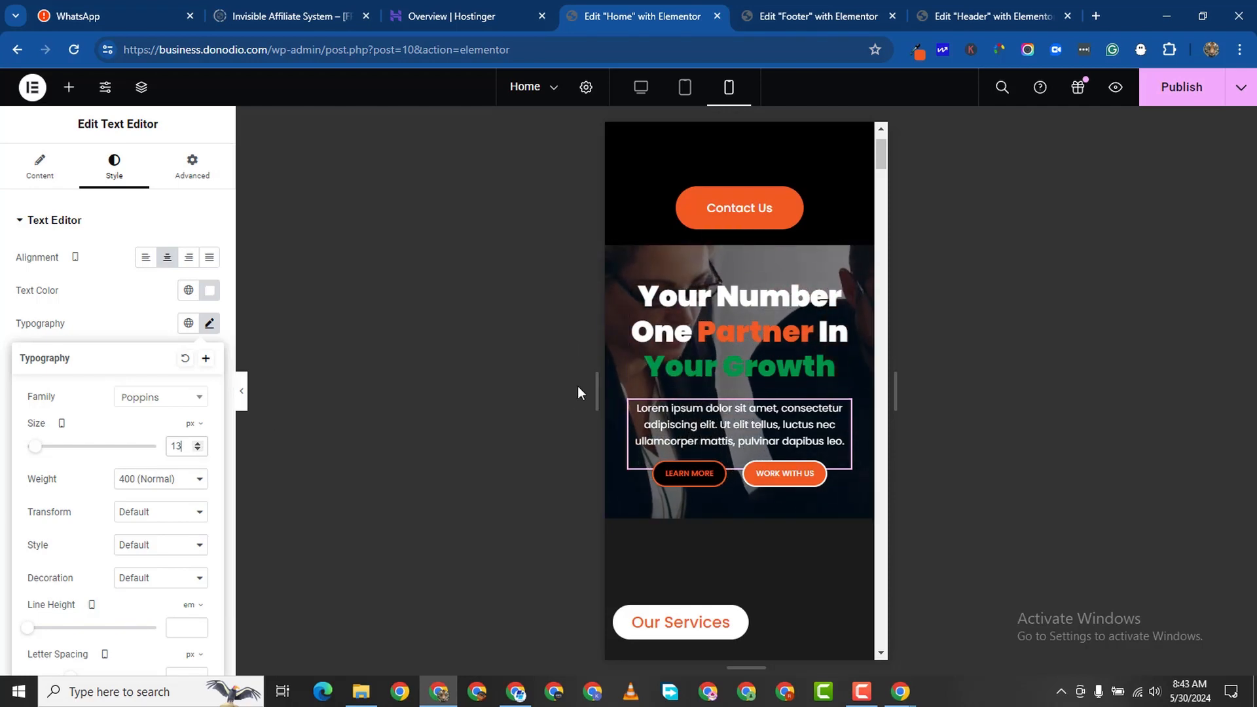
pyautogui.click(199, 449)
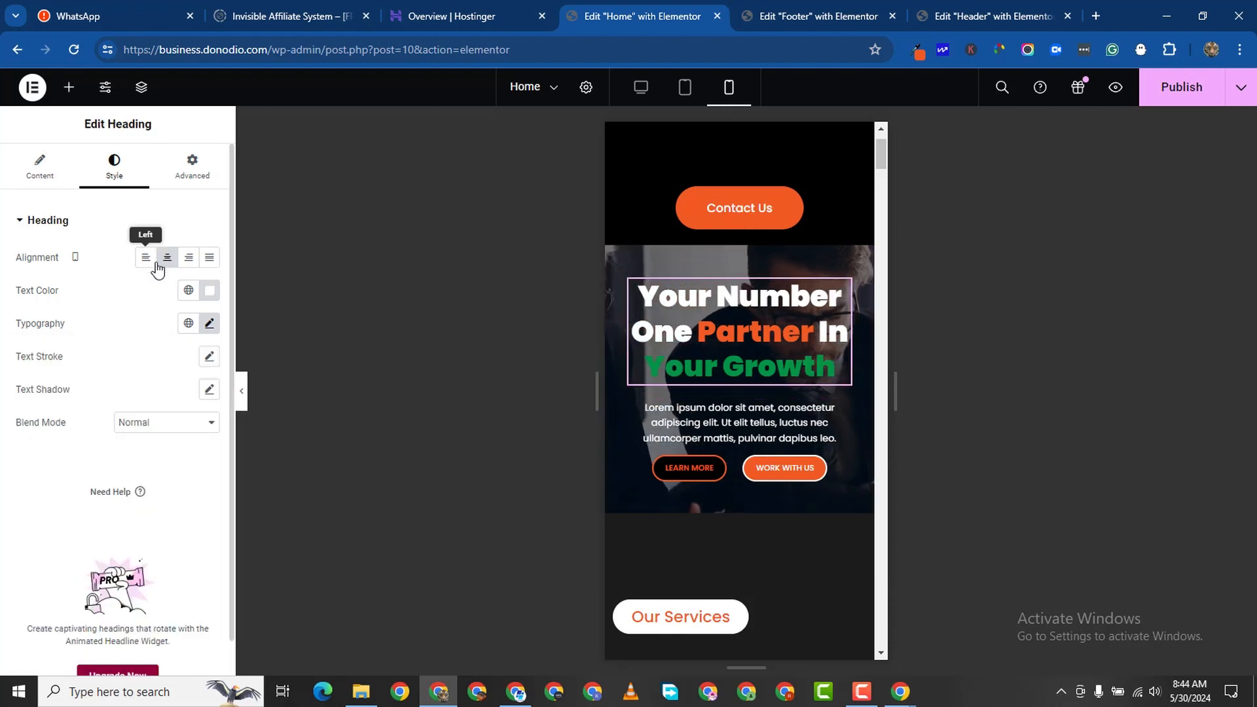
# Set the hero heading's mobile line height to 1 em.
pyautogui.click(209, 324)
pyautogui.scroll(-1, 132, 564)
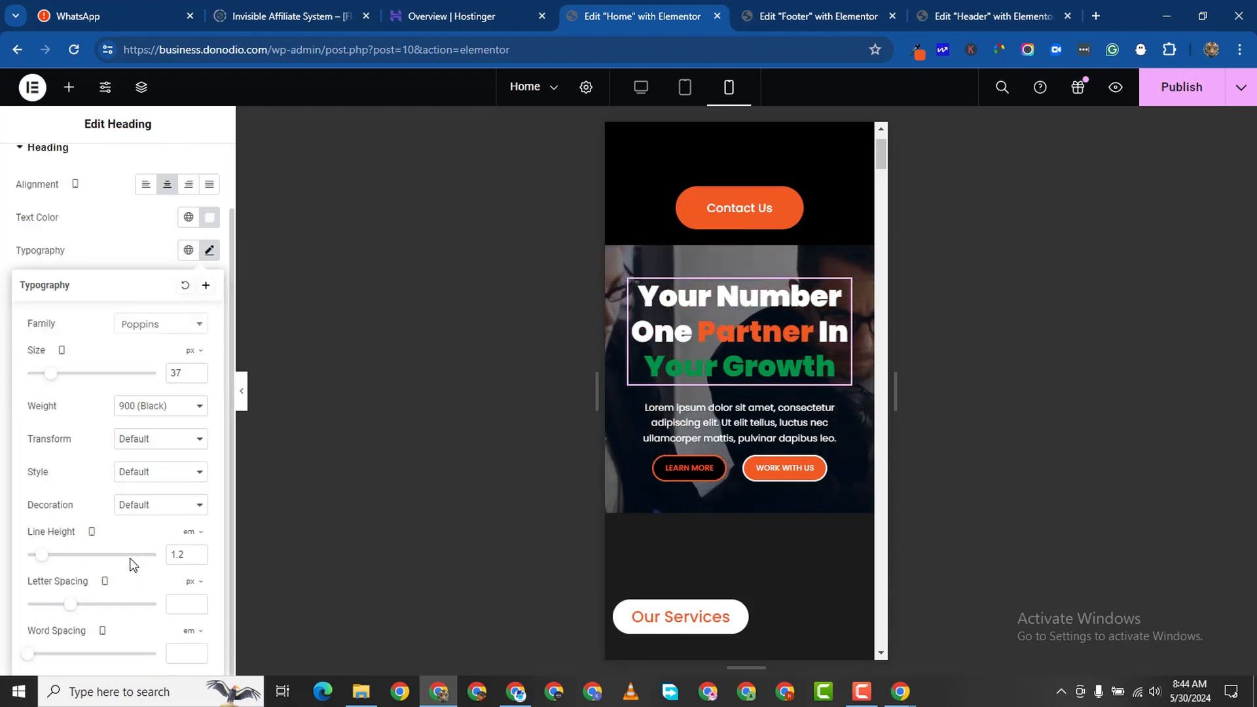
pyautogui.click(198, 559)
pyautogui.click(198, 559)
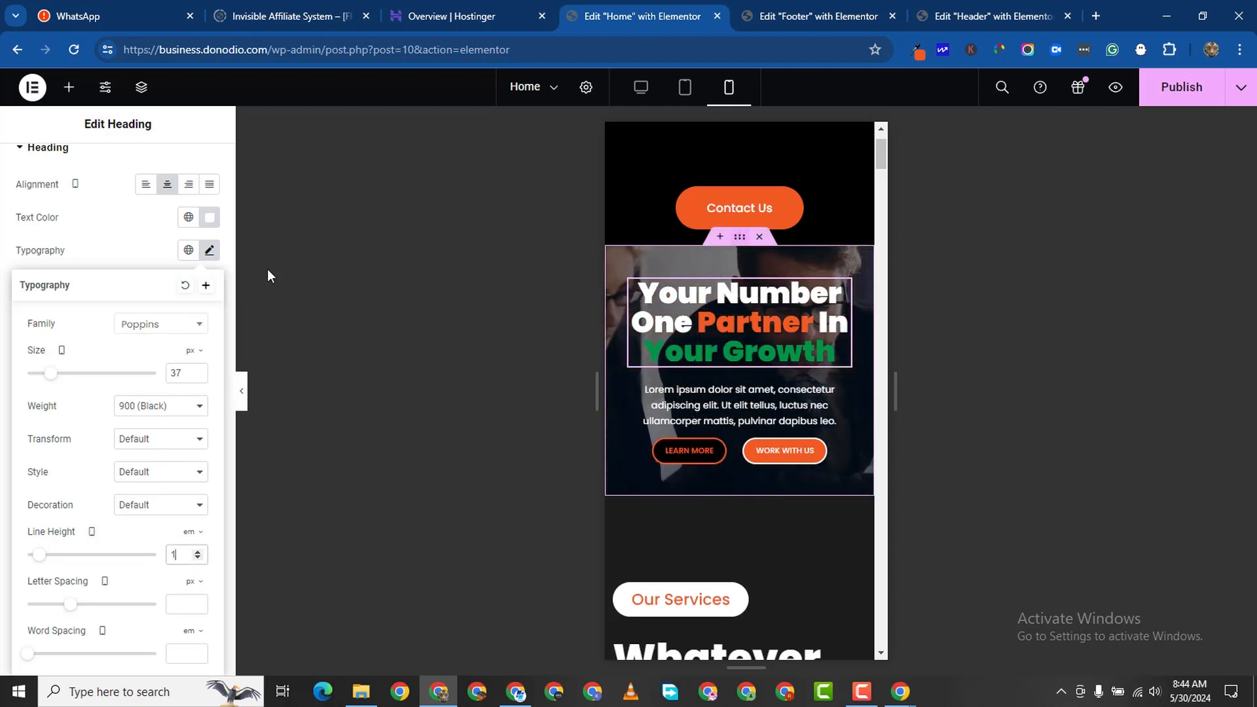
# Increase the hero container's mobile top padding to 80 px.
pyautogui.click(183, 180)
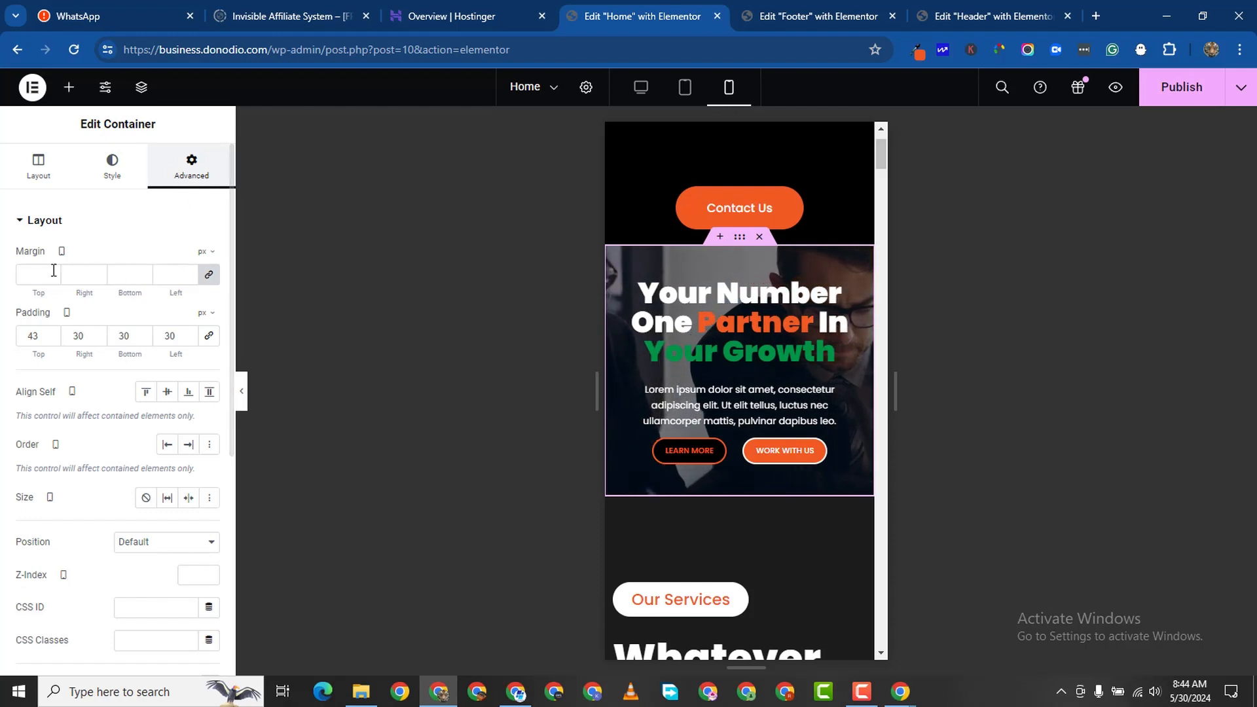
pyautogui.click(52, 334)
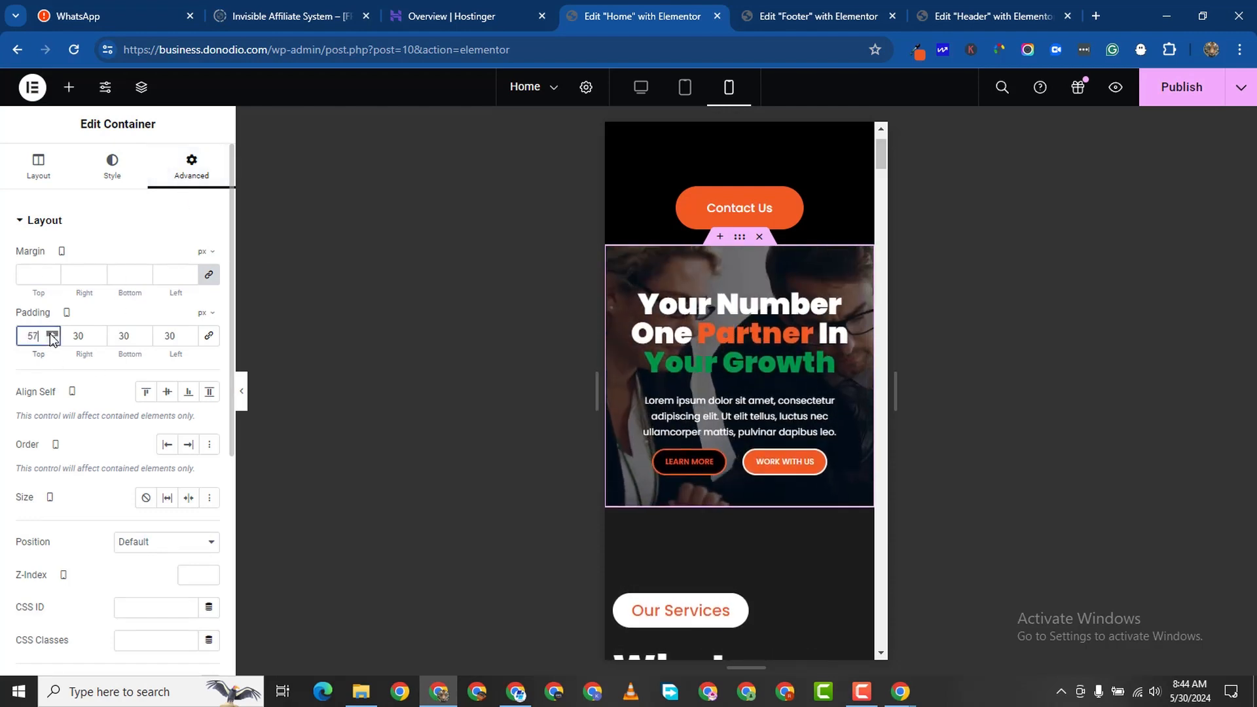
pyautogui.click(52, 335)
pyautogui.click(52, 335)
pyautogui.click(52, 335)
pyautogui.click(53, 335)
pyautogui.click(52, 335)
pyautogui.click(52, 335)
pyautogui.click(52, 336)
pyautogui.click(52, 335)
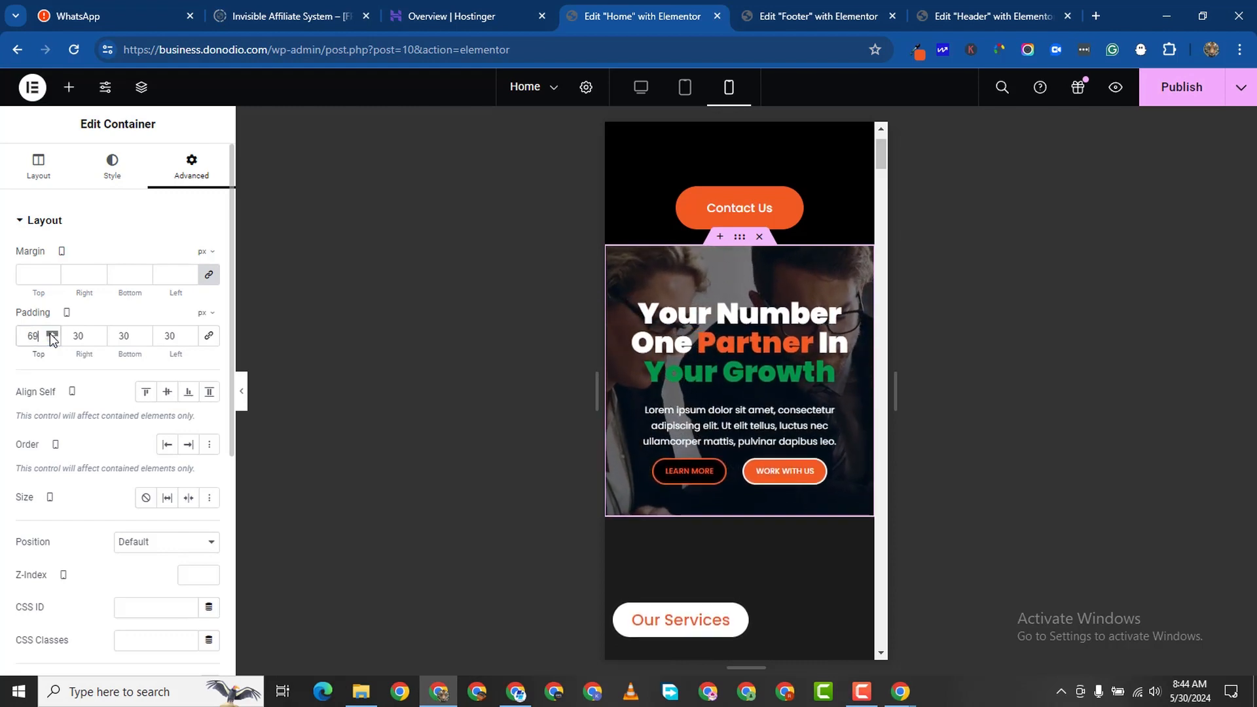
pyautogui.click(53, 335)
pyautogui.click(53, 335)
pyautogui.click(52, 336)
pyautogui.click(52, 335)
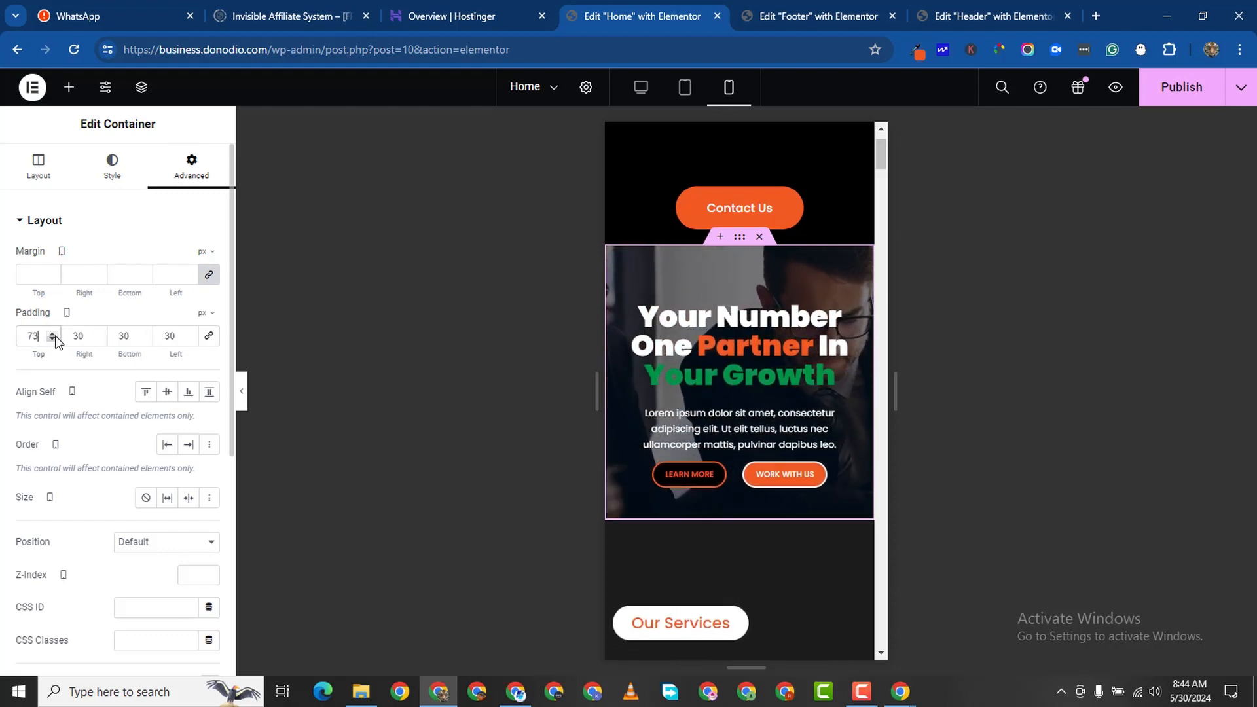
pyautogui.click(52, 335)
pyautogui.click(52, 335)
pyautogui.click(53, 336)
pyautogui.click(53, 336)
pyautogui.click(52, 335)
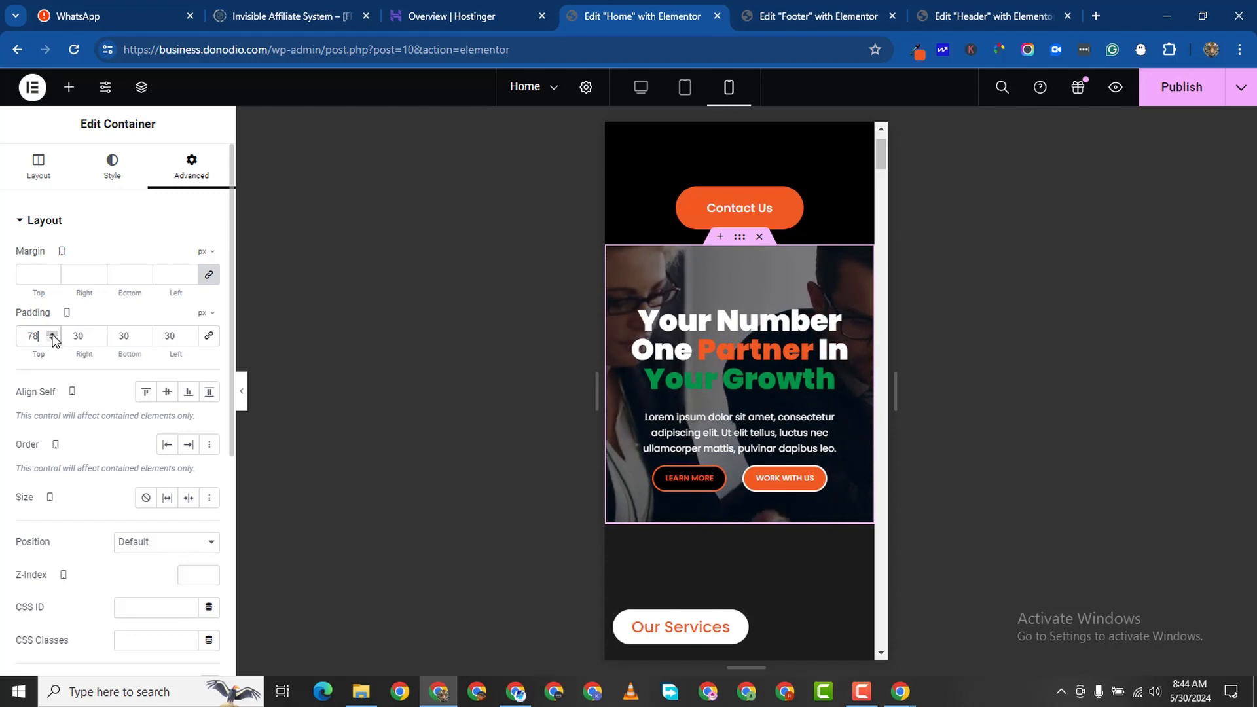
pyautogui.click(52, 336)
pyautogui.click(52, 335)
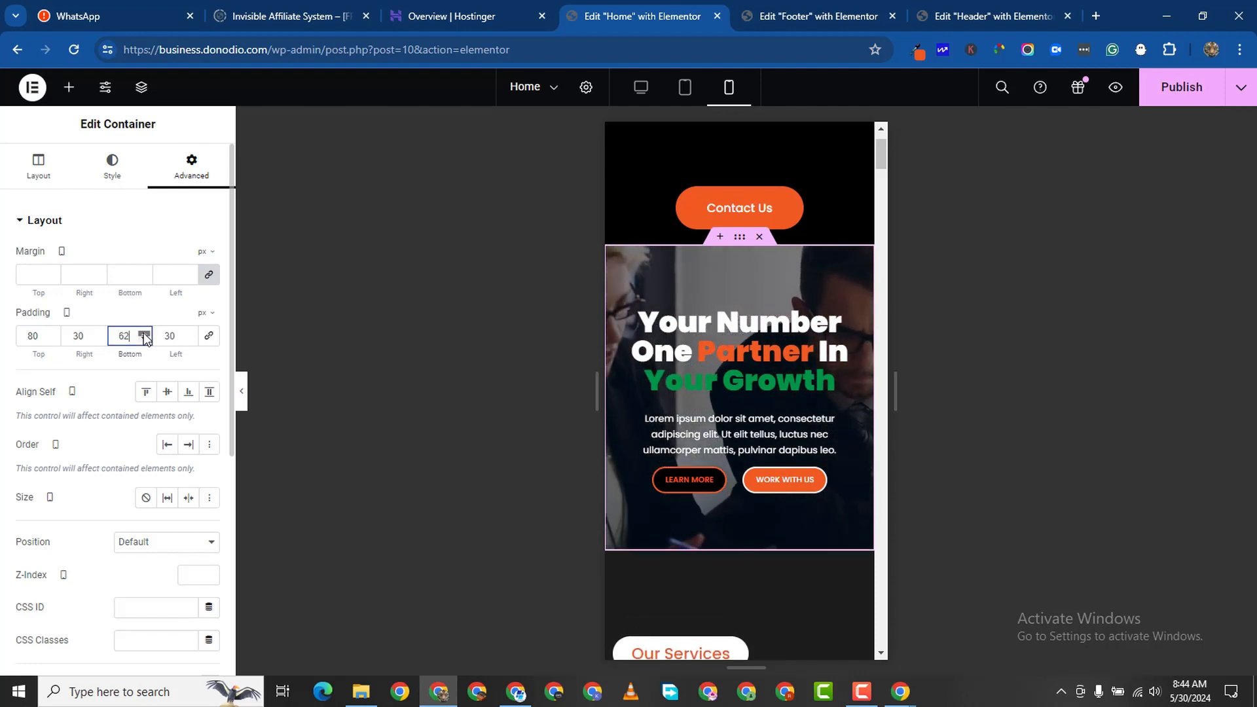
# Set the hero container's mobile bottom padding to 70 px.
pyautogui.click(144, 333)
pyautogui.click(144, 333)
pyautogui.click(144, 334)
pyautogui.click(144, 333)
pyautogui.click(144, 333)
pyautogui.click(144, 333)
pyautogui.click(144, 333)
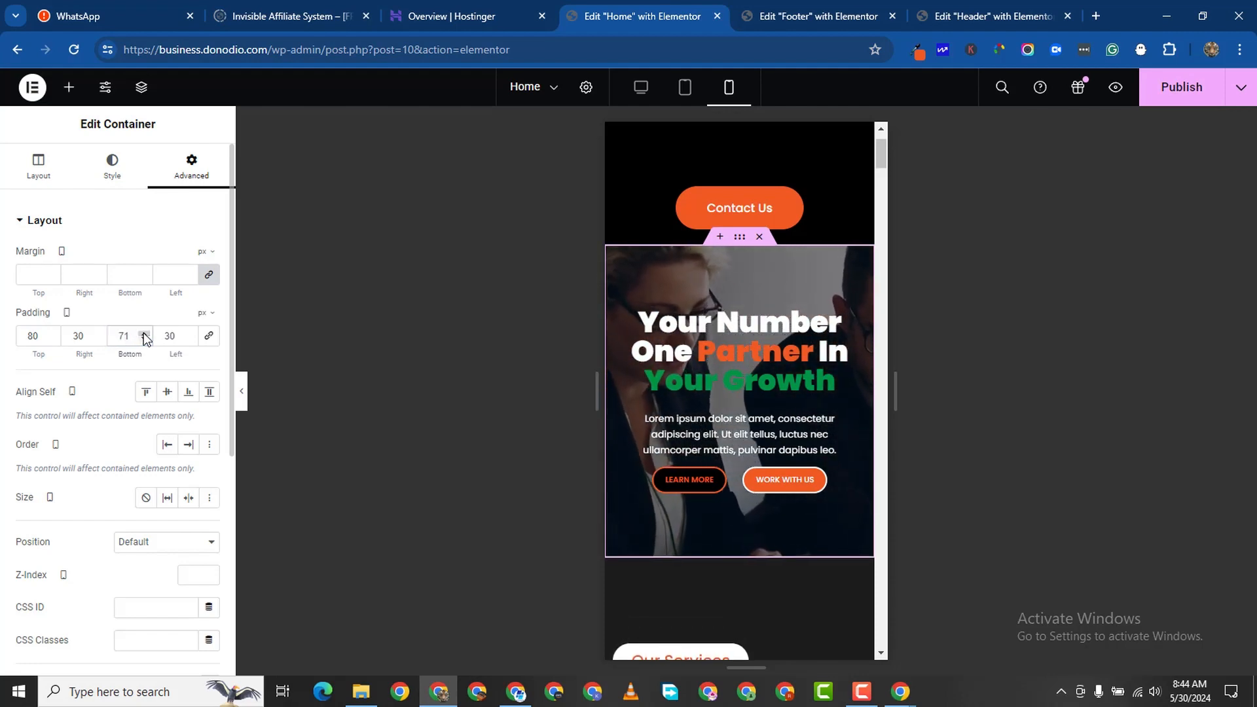
pyautogui.click(144, 339)
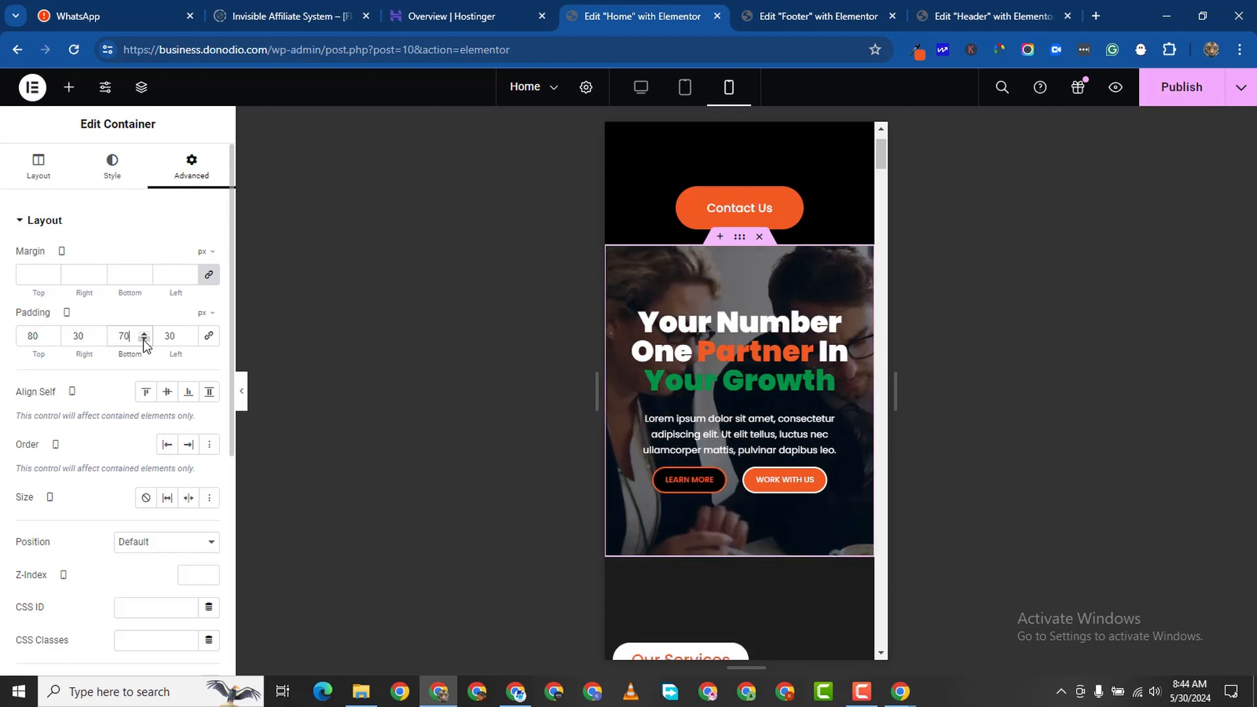
# Raise the hero container's mobile top padding to 110 px.
pyautogui.click(51, 333)
pyautogui.click(52, 333)
pyautogui.click(52, 333)
pyautogui.click(51, 333)
pyautogui.click(51, 333)
pyautogui.click(52, 334)
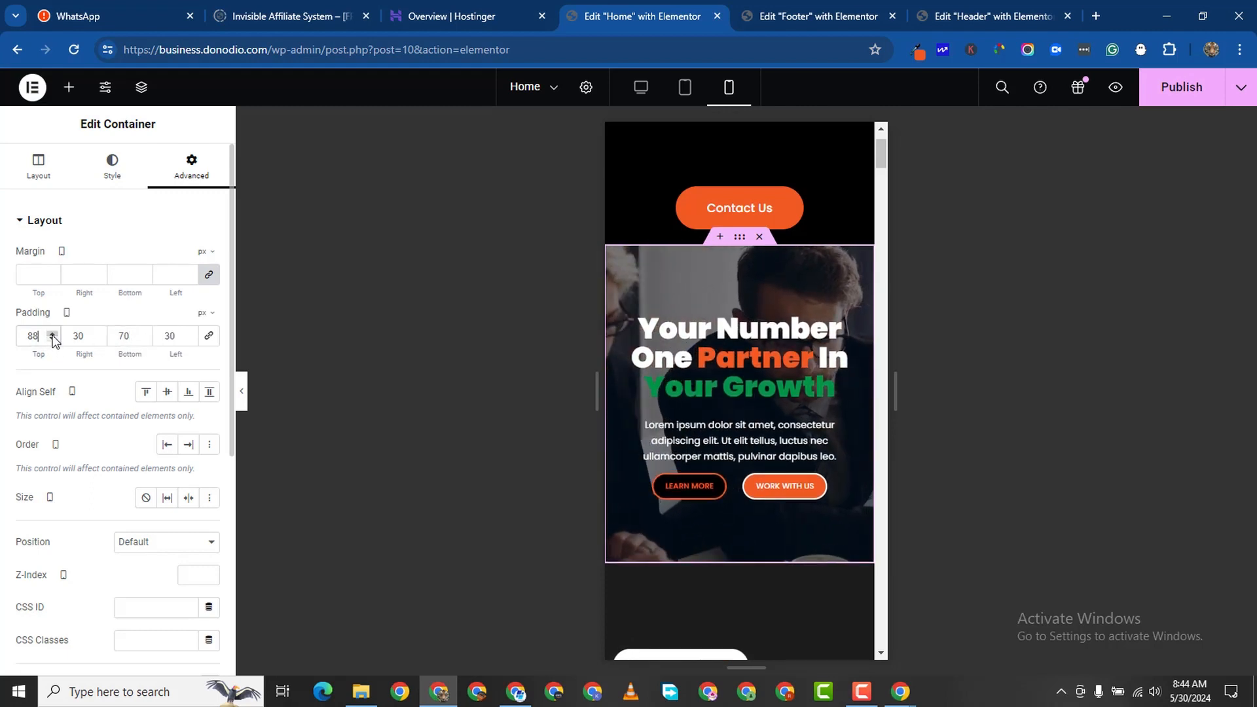
pyautogui.click(51, 333)
pyautogui.click(51, 333)
pyautogui.click(52, 333)
pyautogui.click(51, 333)
pyautogui.click(52, 333)
pyautogui.click(51, 333)
pyautogui.click(51, 333)
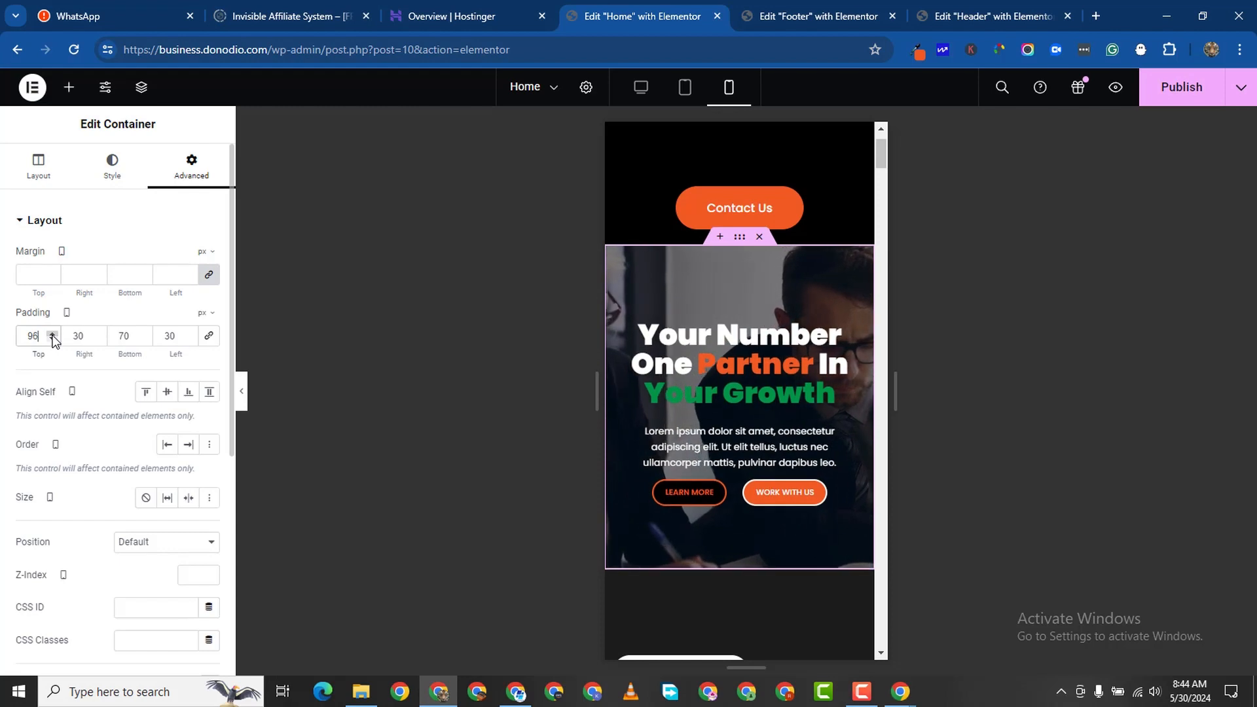
pyautogui.click(52, 333)
pyautogui.click(52, 333)
pyautogui.click(52, 333)
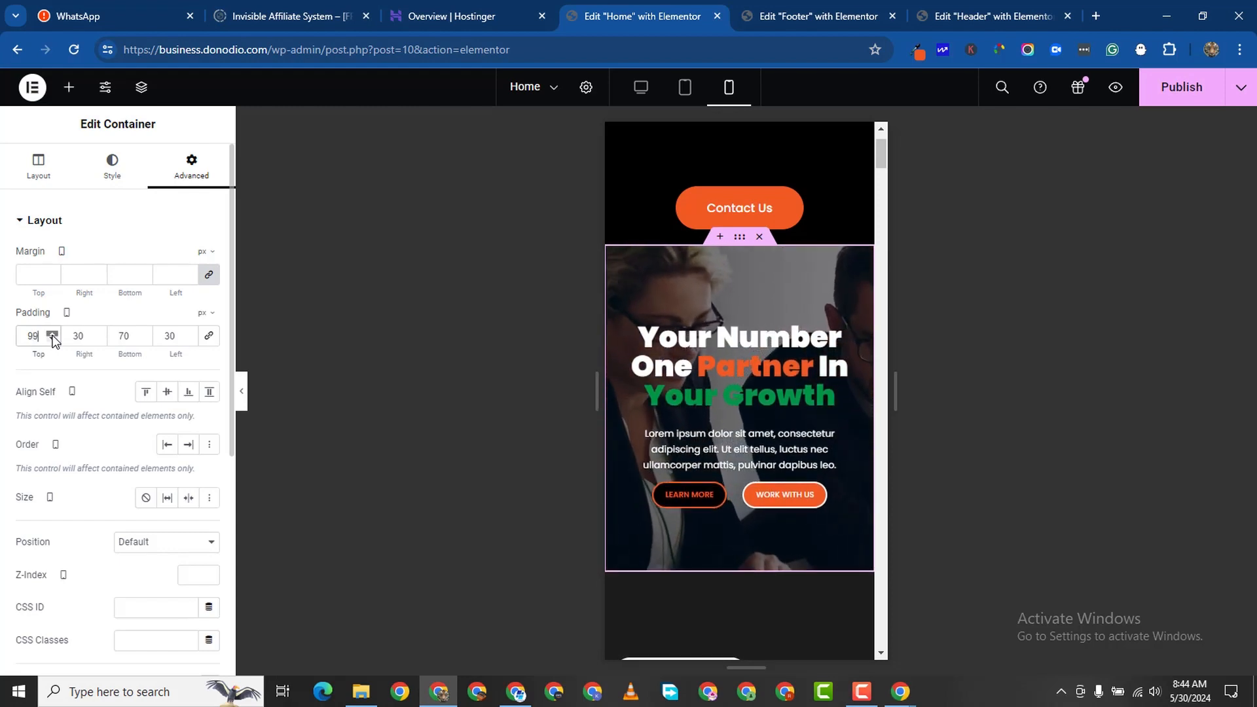
pyautogui.click(52, 333)
pyautogui.click(51, 333)
pyautogui.click(51, 333)
pyautogui.click(52, 333)
pyautogui.click(51, 333)
pyautogui.click(52, 333)
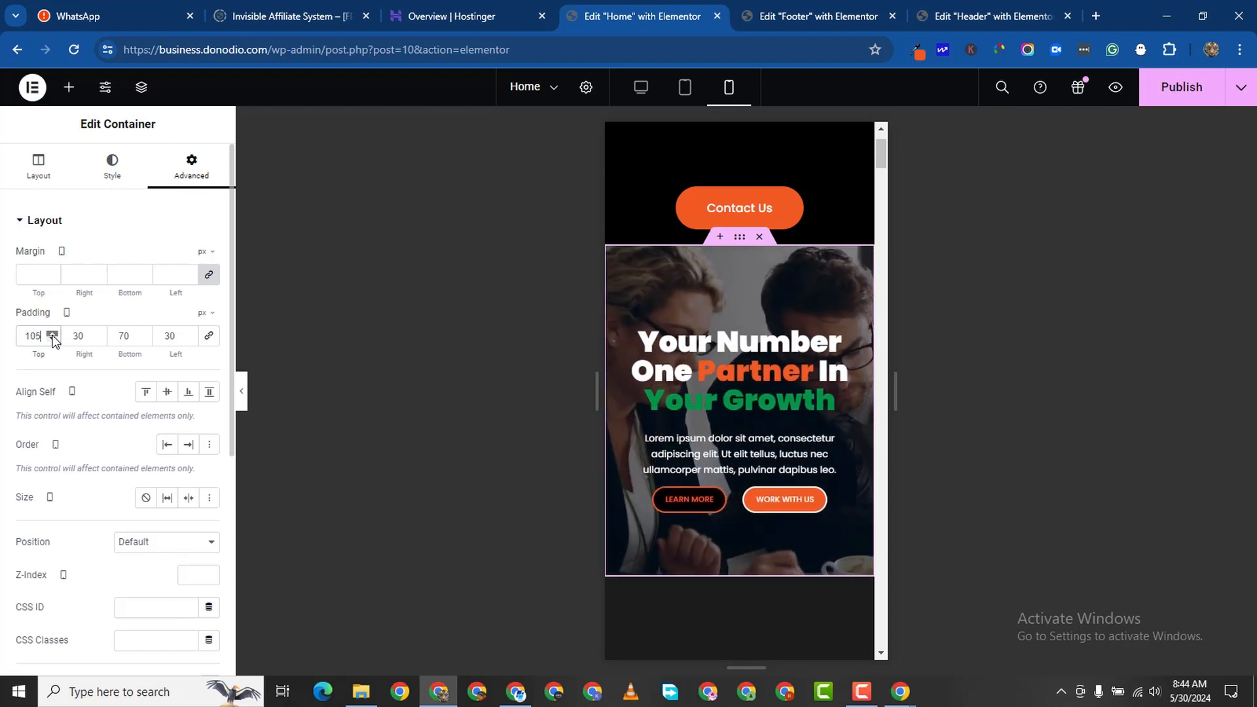
pyautogui.click(51, 334)
pyautogui.click(52, 333)
pyautogui.click(51, 333)
pyautogui.click(52, 333)
pyautogui.click(52, 334)
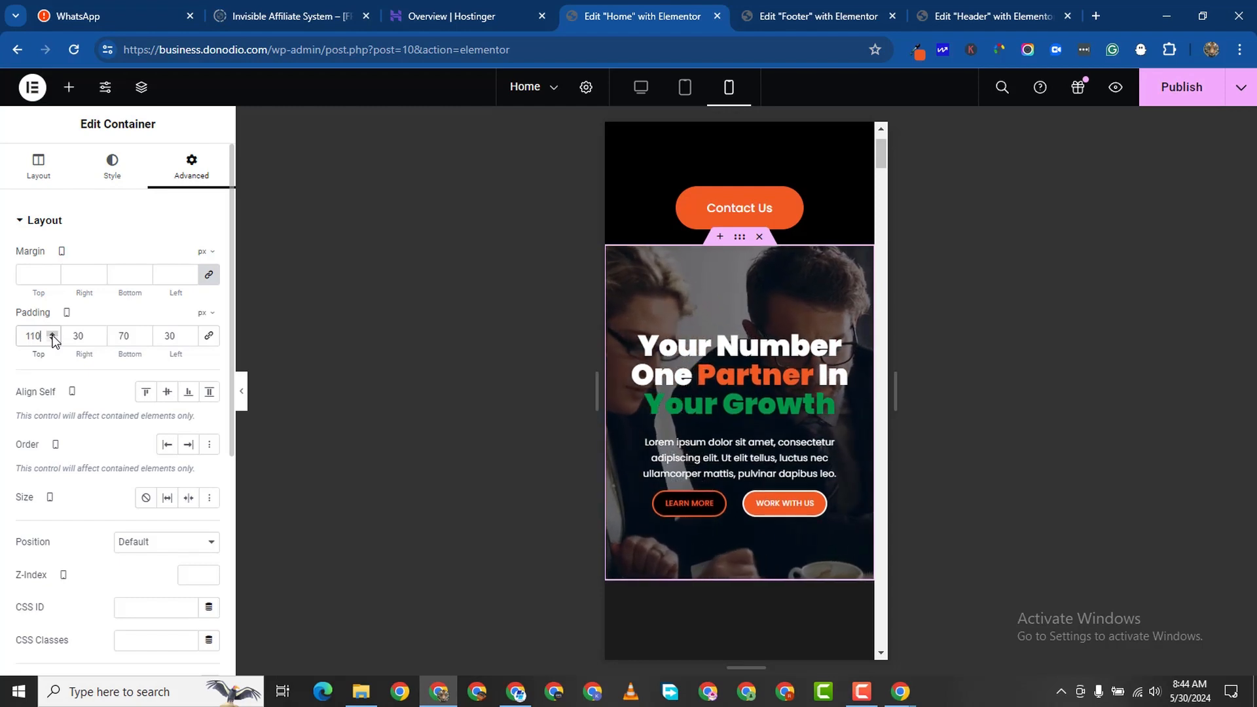
# Set the Our Services container's mobile padding to 16 px on all four sides with the values linked.
pyautogui.scroll(-5, 722, 463)
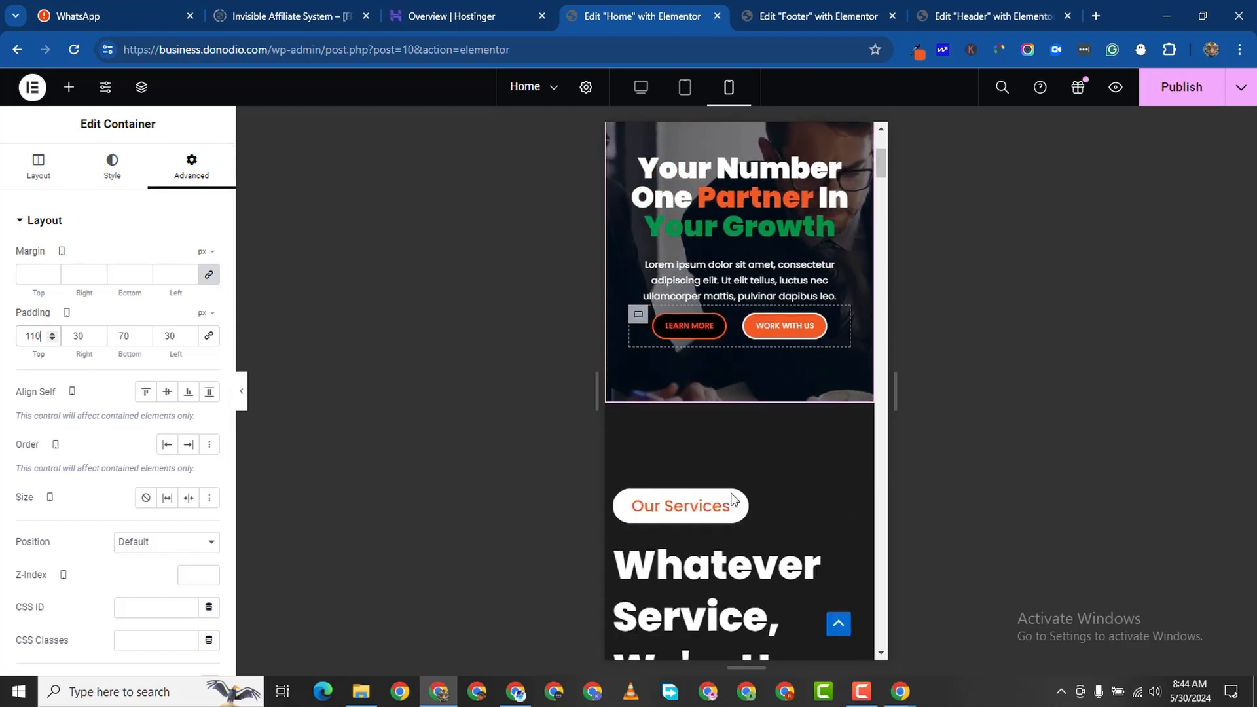
pyautogui.scroll(-3, 752, 481)
pyautogui.scroll(3, 838, 229)
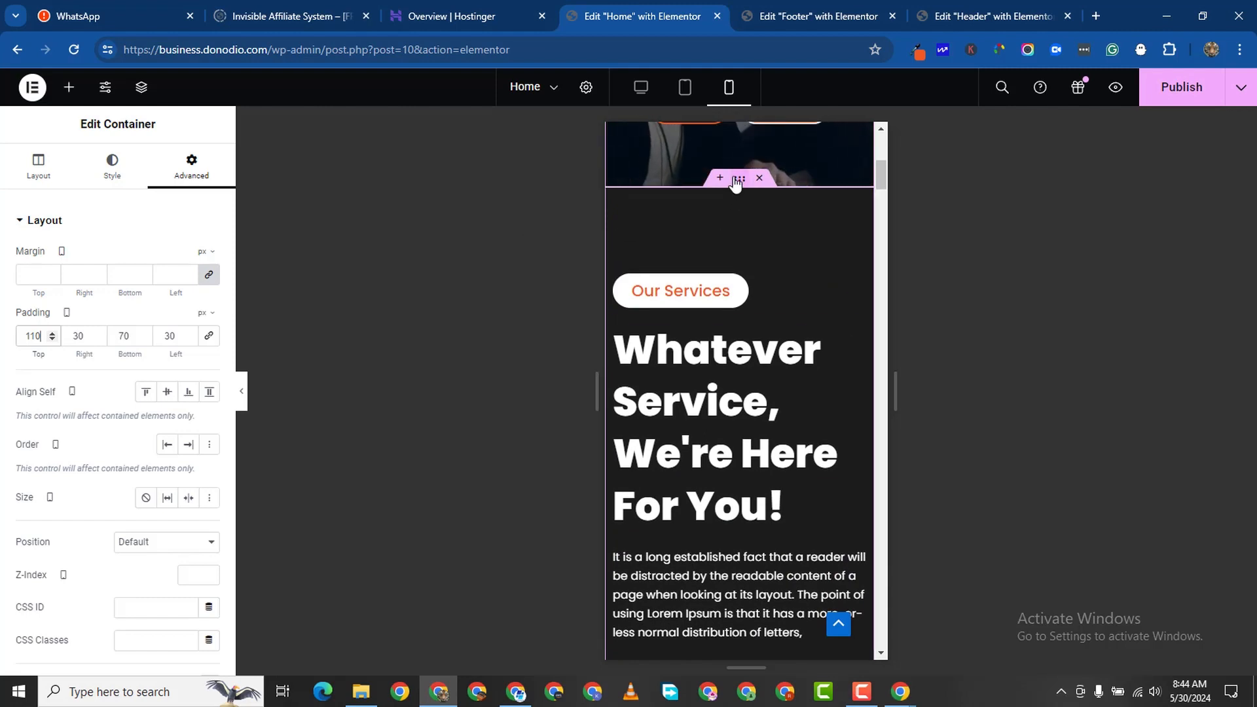
pyautogui.scroll(-5, 752, 436)
pyautogui.scroll(2, 716, 448)
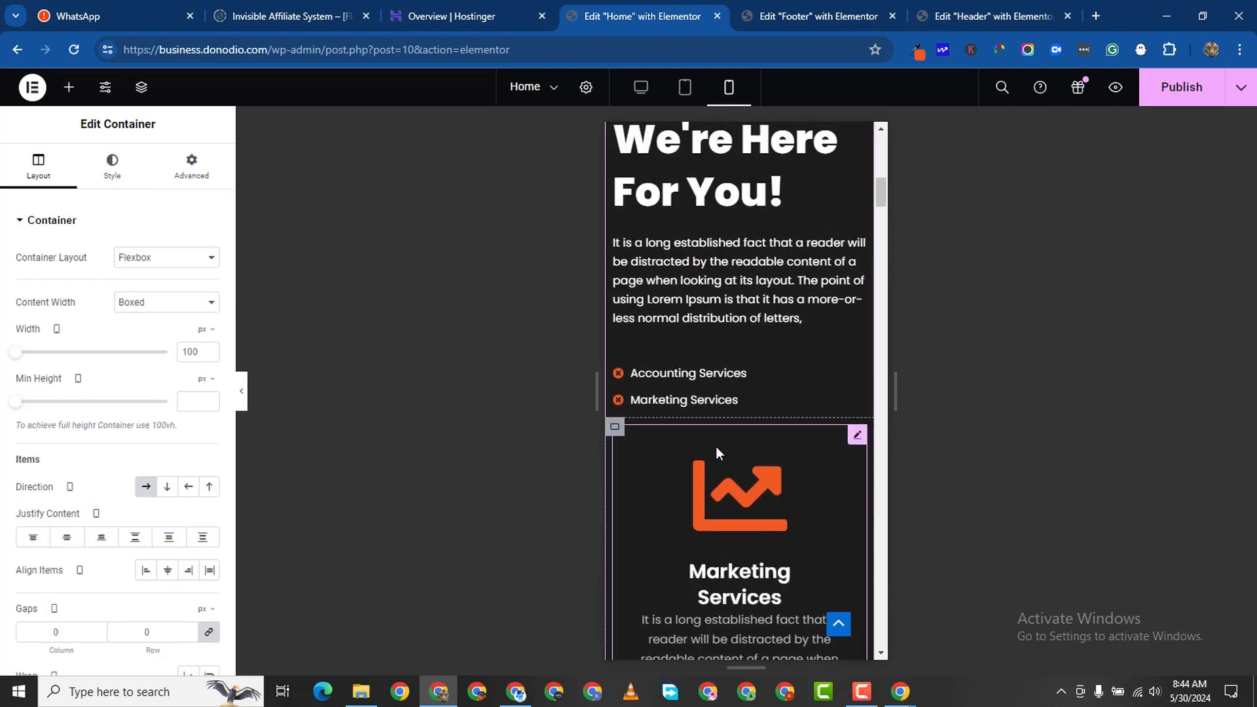
pyautogui.click(191, 167)
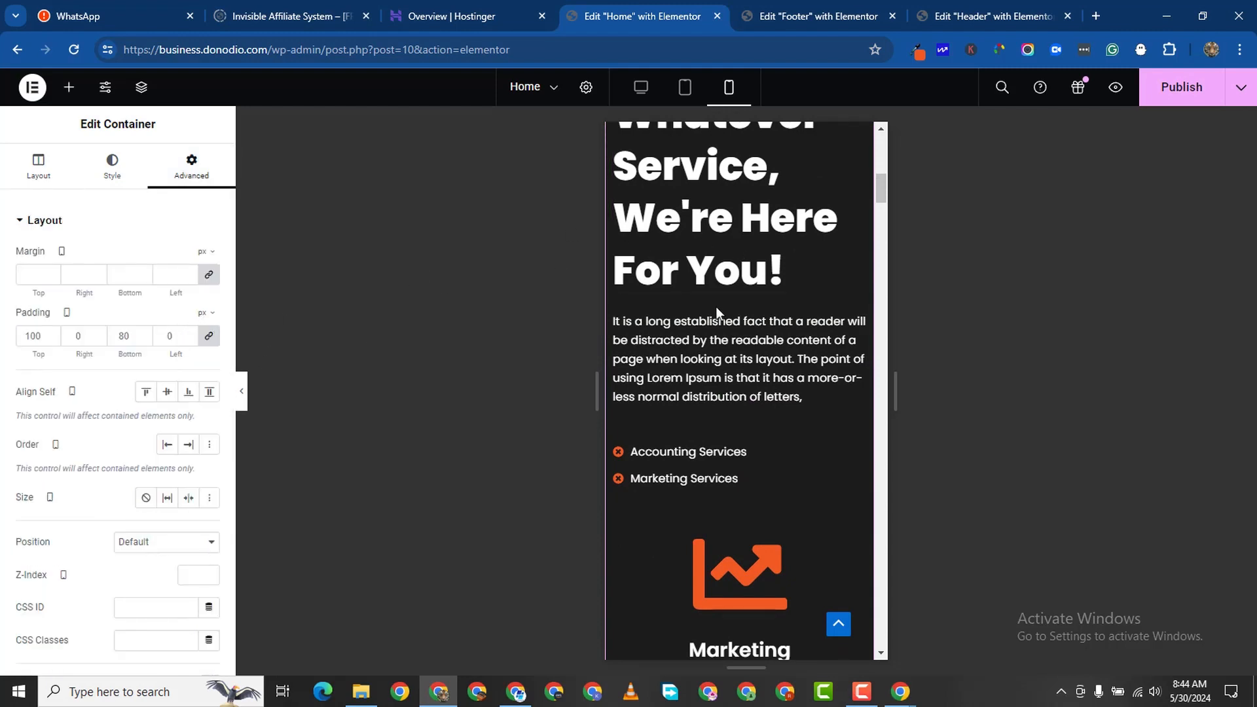
pyautogui.scroll(3, 716, 306)
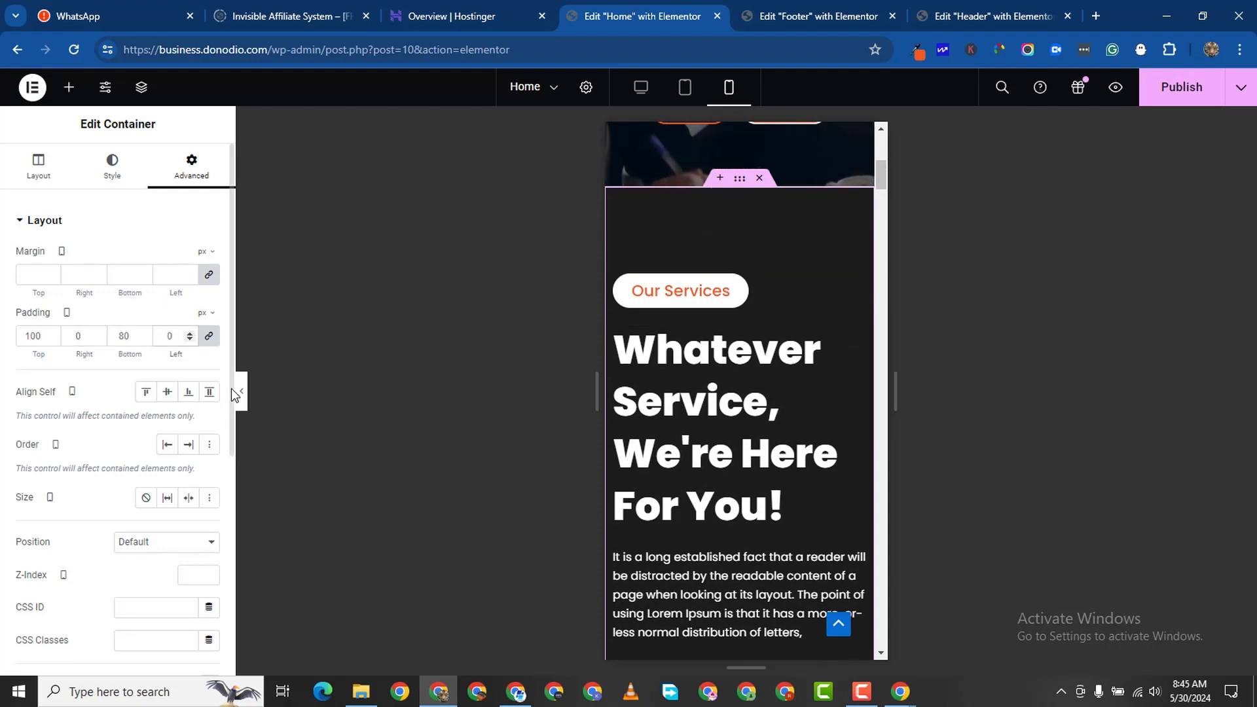
pyautogui.write('2')
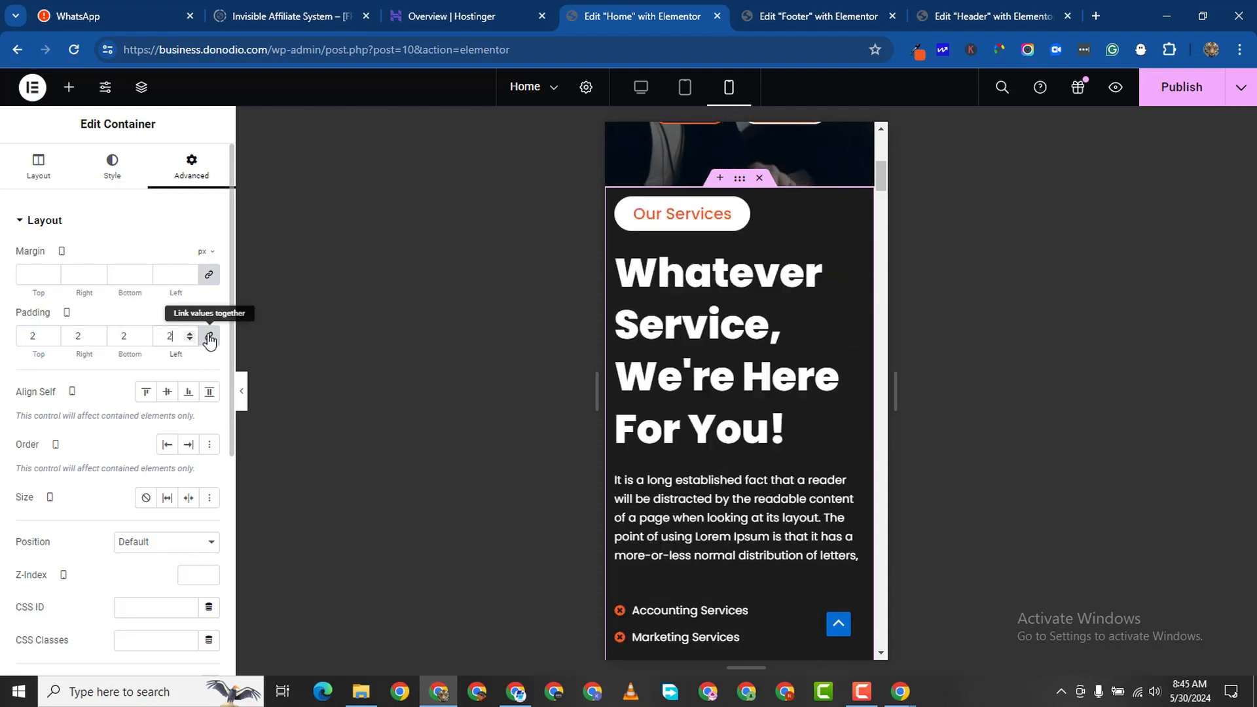
pyautogui.click(189, 333)
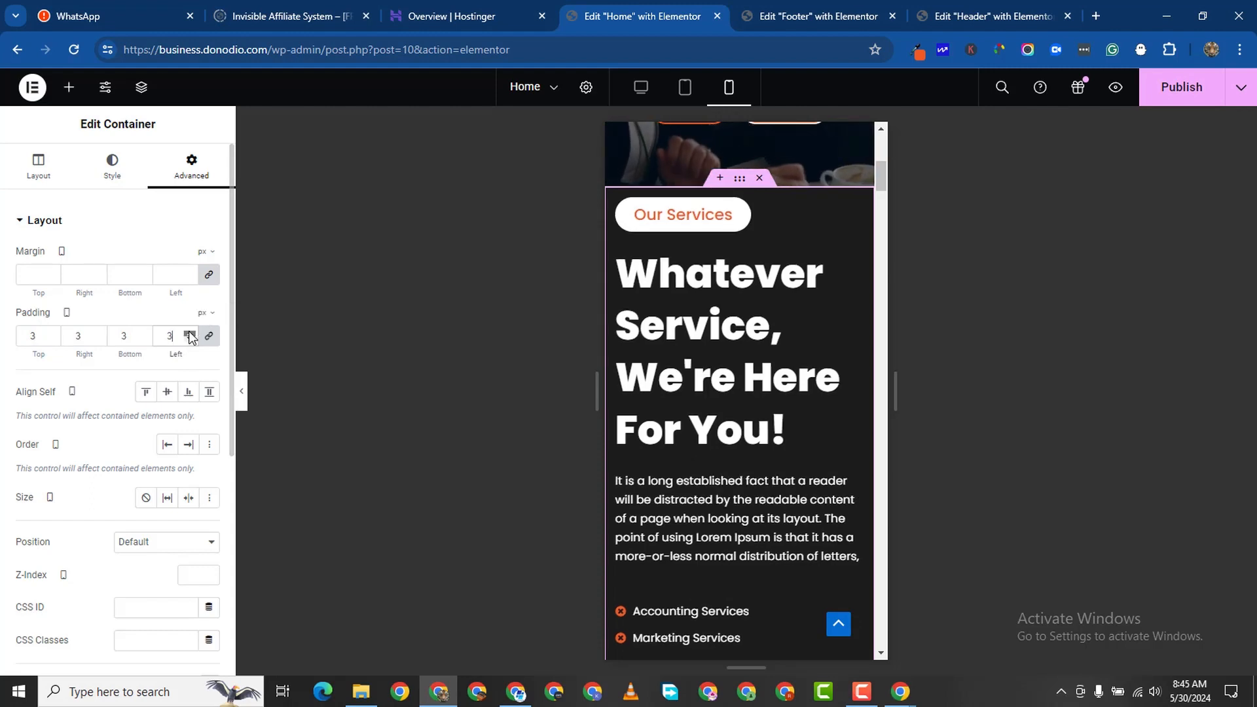
pyautogui.click(189, 333)
pyautogui.click(189, 332)
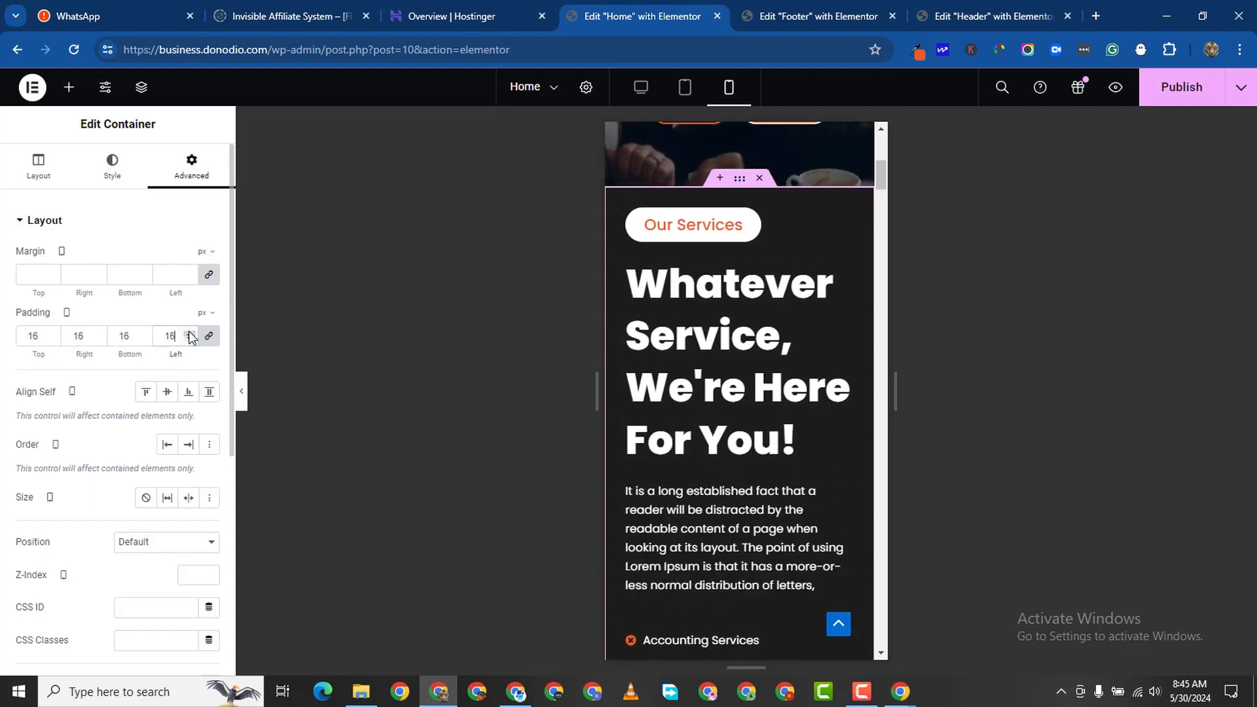
# Set the Our Services container's linked mobile padding to 20 px on all four sides.
pyautogui.click(189, 333)
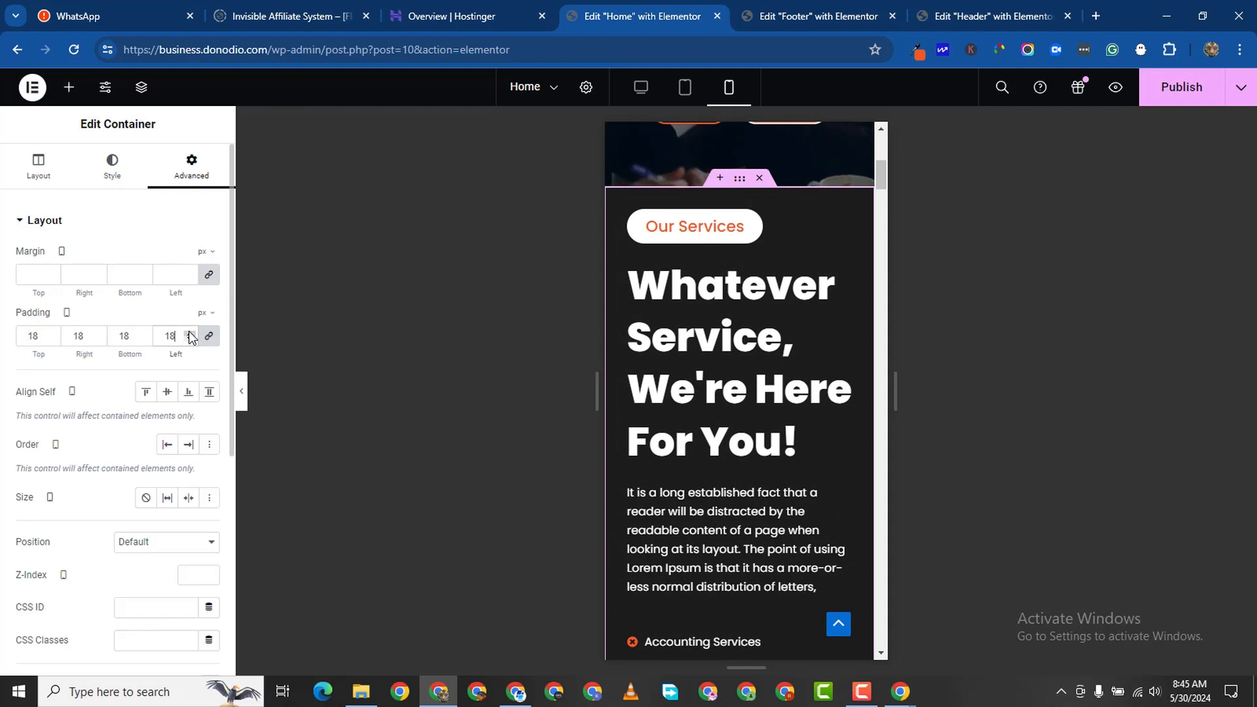
pyautogui.click(189, 332)
pyautogui.click(190, 332)
pyautogui.click(189, 332)
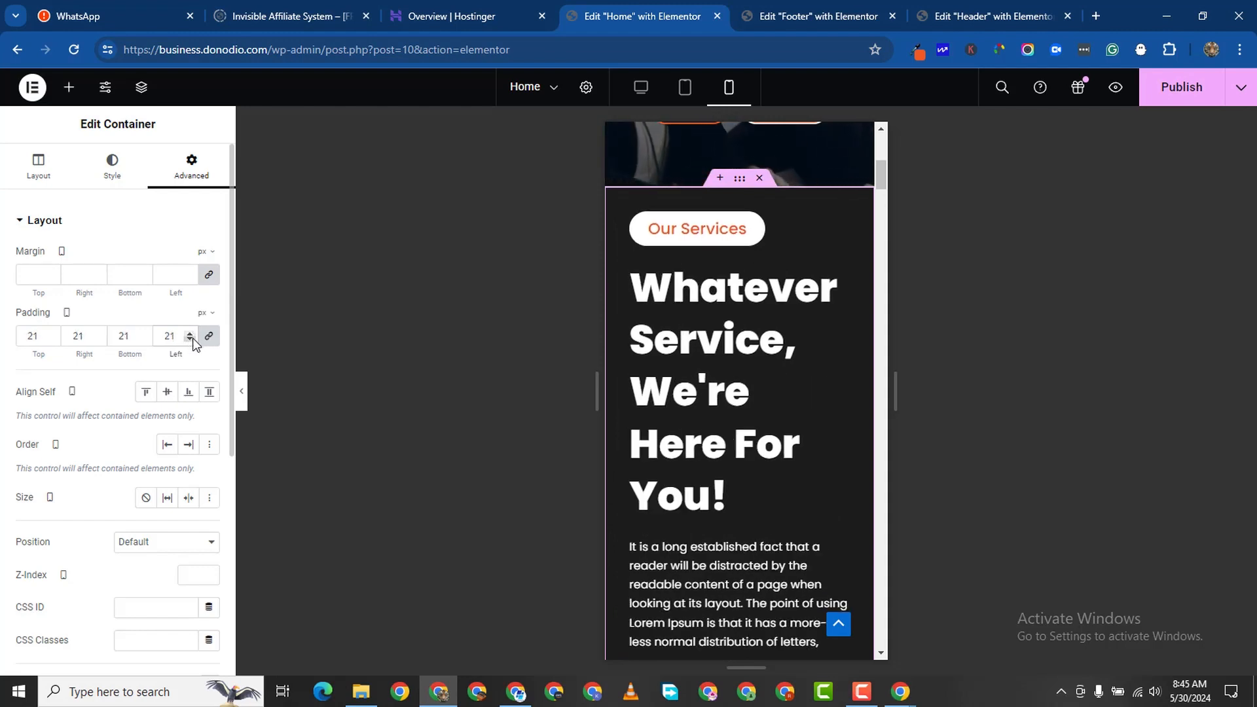
pyautogui.click(188, 339)
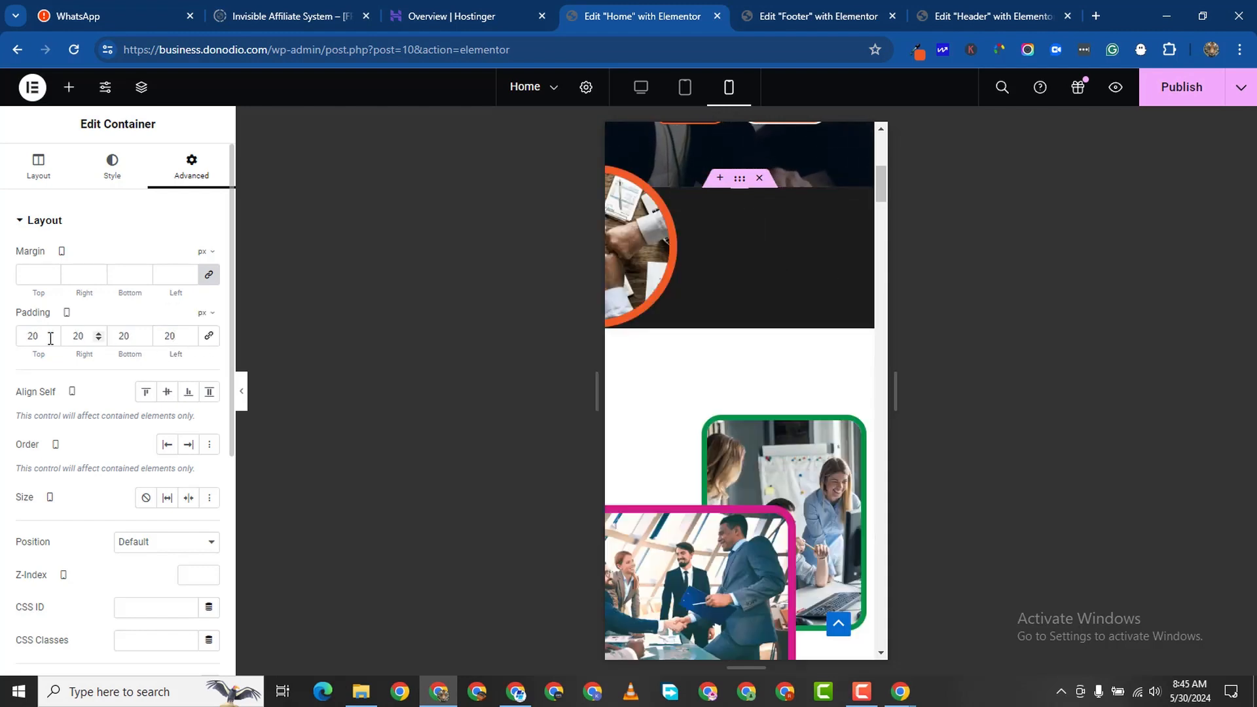
# Unlink the Our Services container's padding values and set only the mobile top padding to 60 px.
pyautogui.click(52, 333)
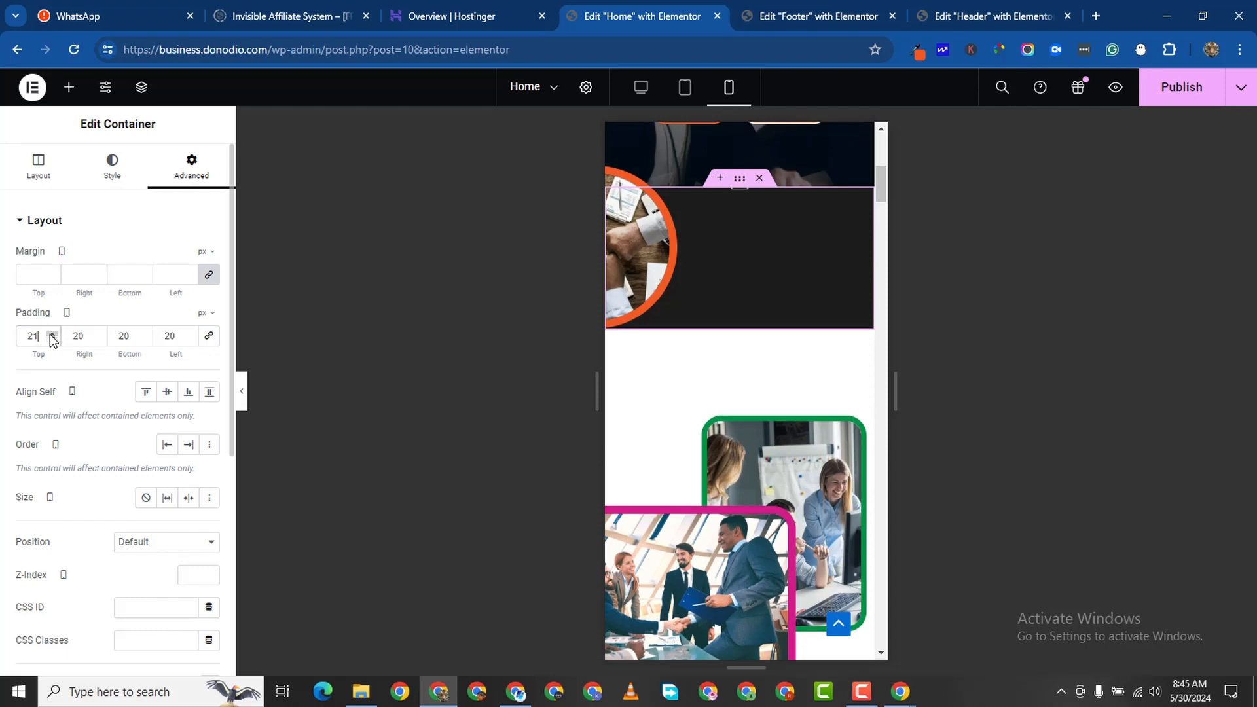
pyautogui.click(52, 333)
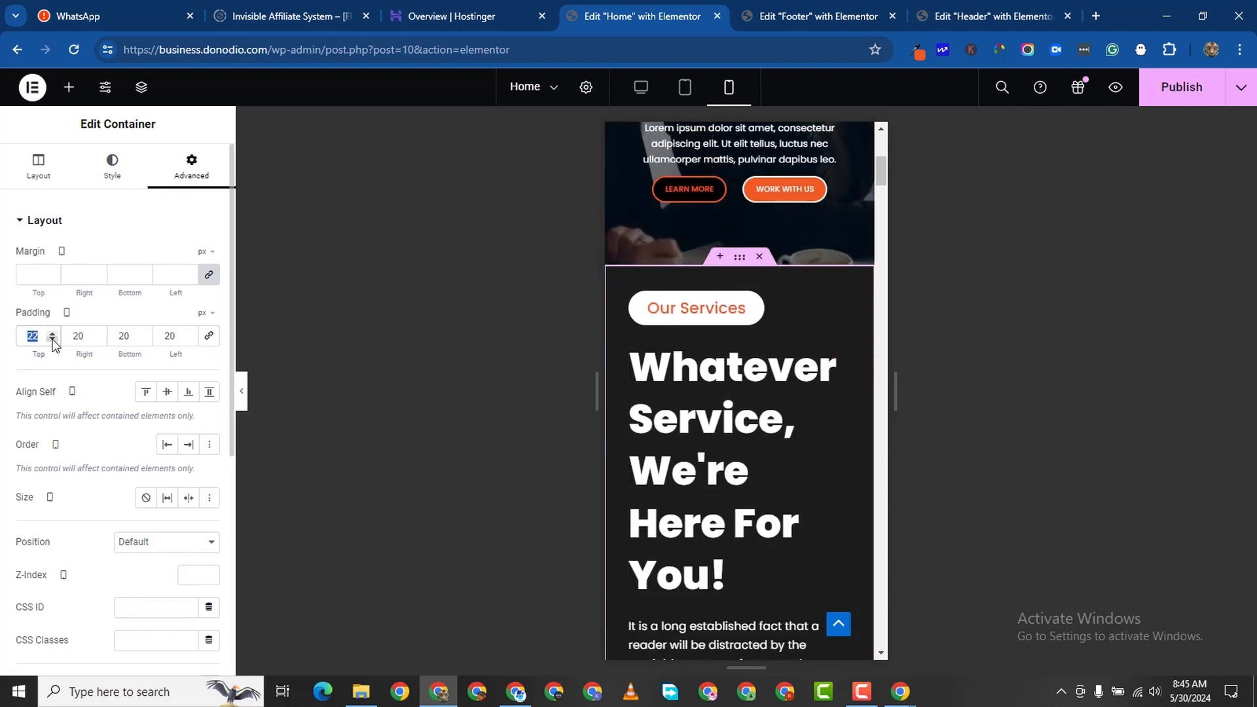
pyautogui.write('60')
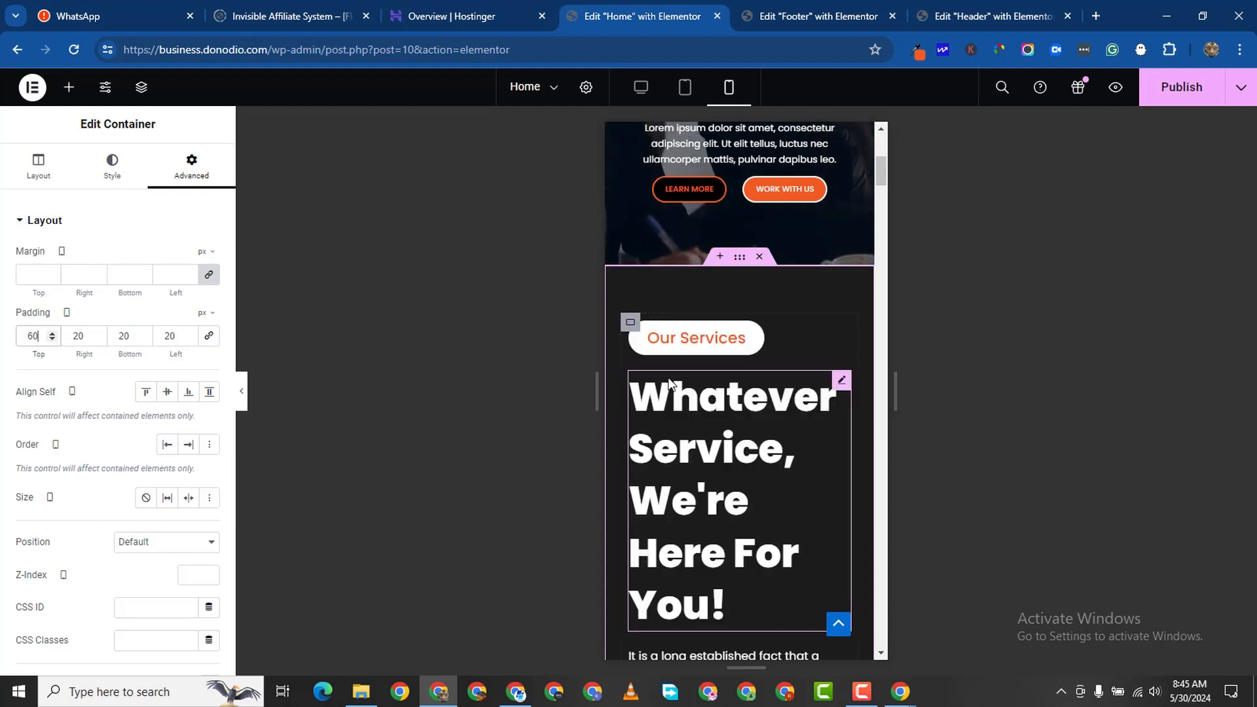
# Set the mobile font size of the "Whatever Service, We're Here For You!" heading to 29 px.
pyautogui.scroll(-2, 777, 446)
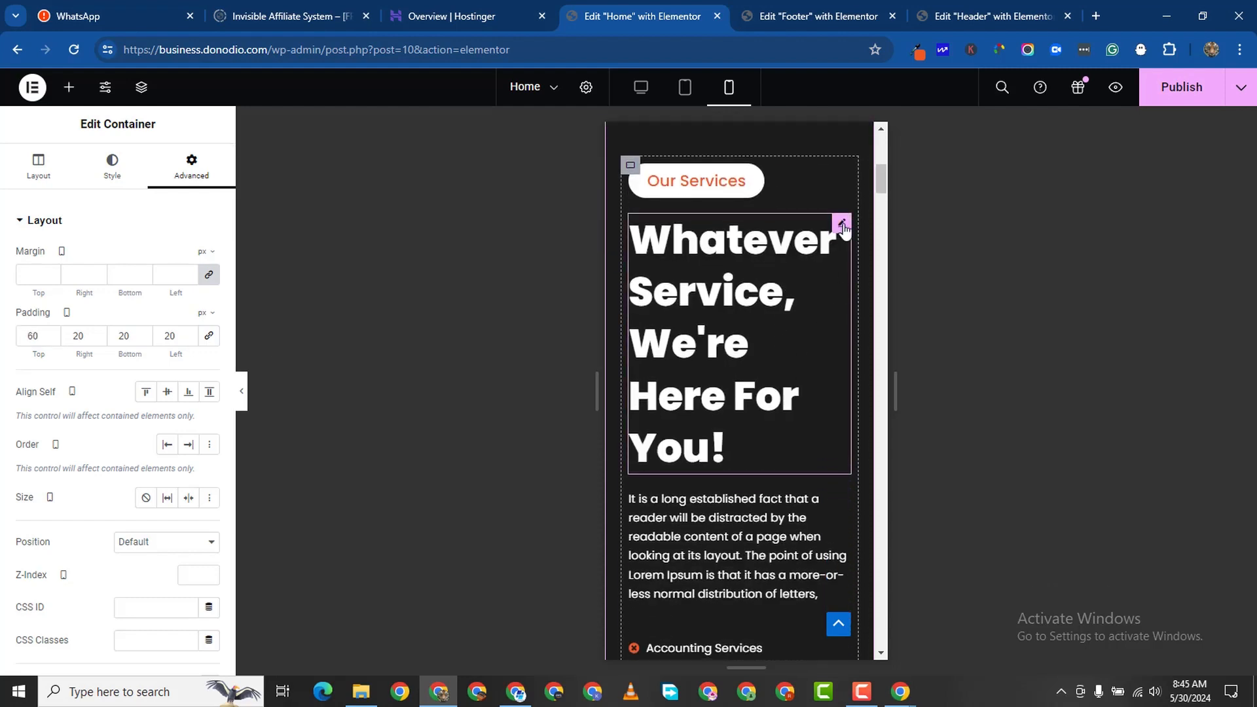
pyautogui.click(842, 226)
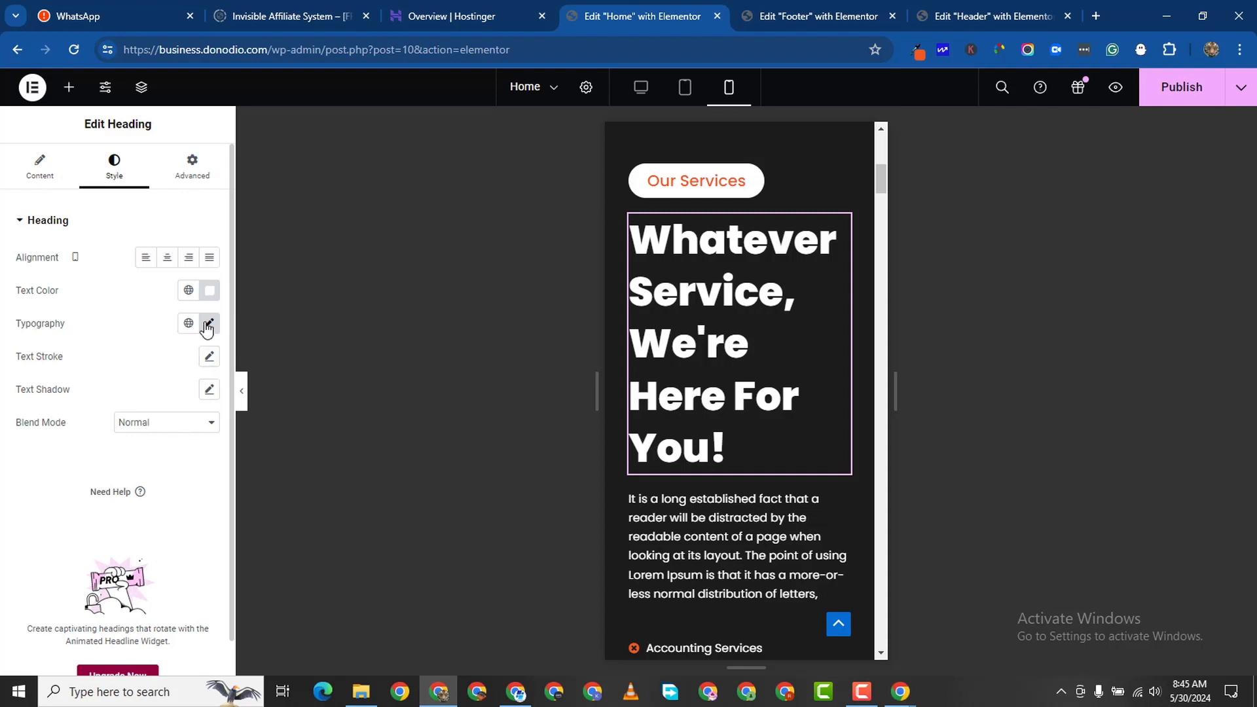
pyautogui.click(210, 323)
pyautogui.click(198, 449)
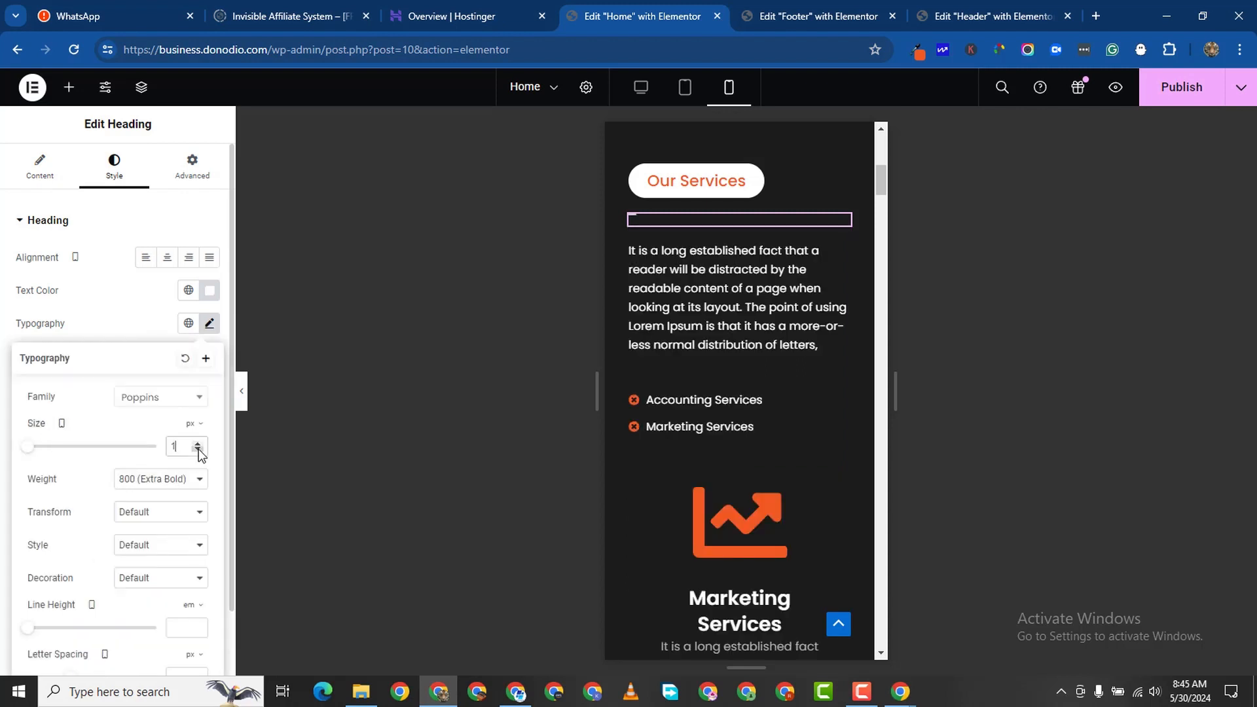
pyautogui.moveTo(198, 449); pyautogui.dragTo(196, 449)
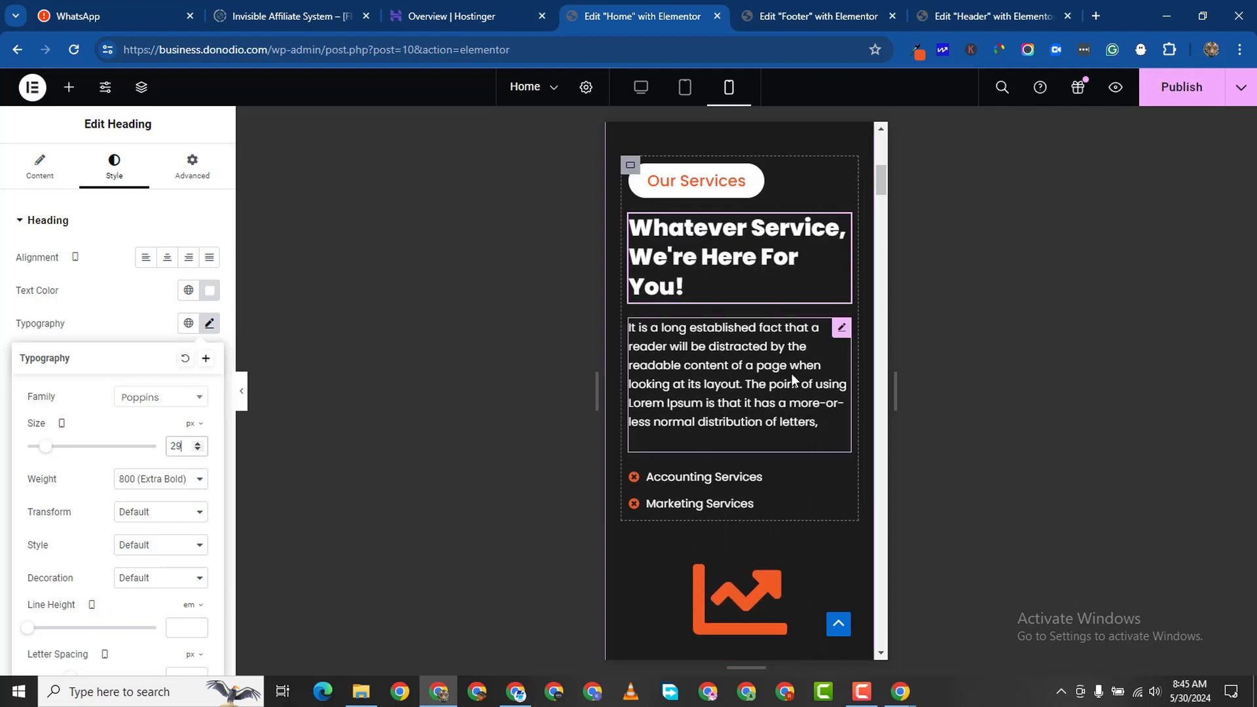
# Set the title font size of the Marketing Services icon box to 20 px for mobile.
pyautogui.scroll(-6, 792, 415)
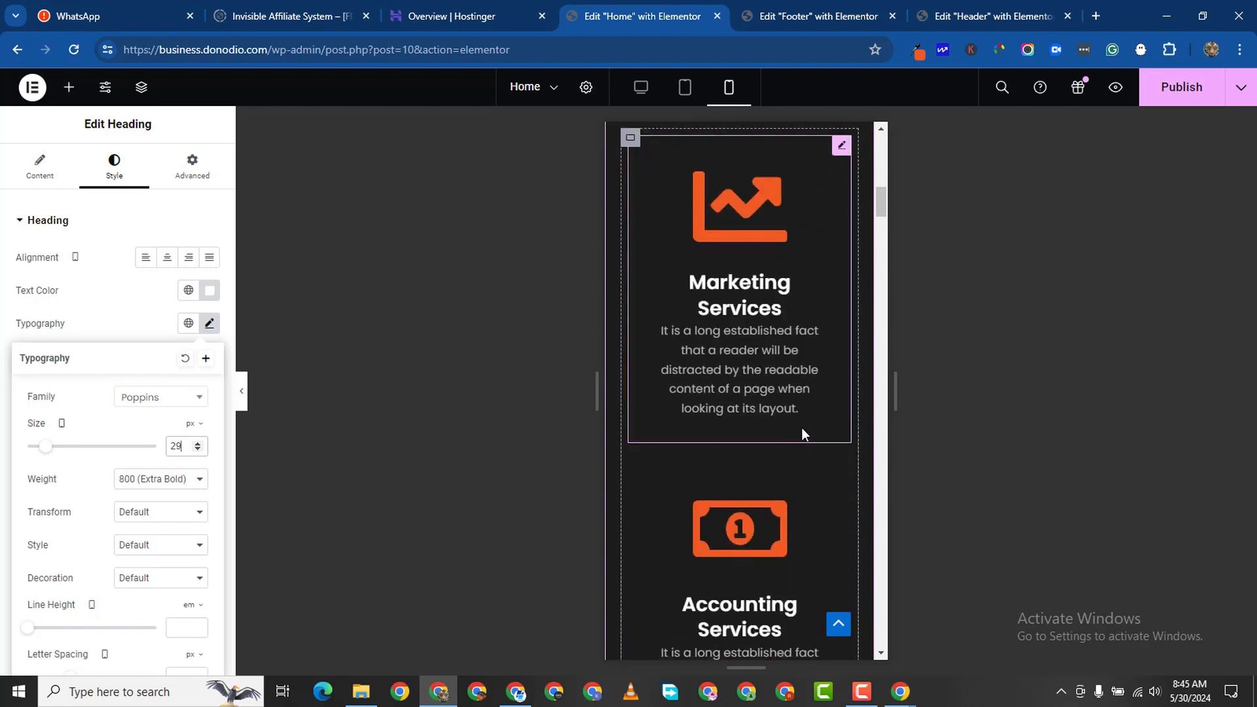
pyautogui.scroll(1, 811, 316)
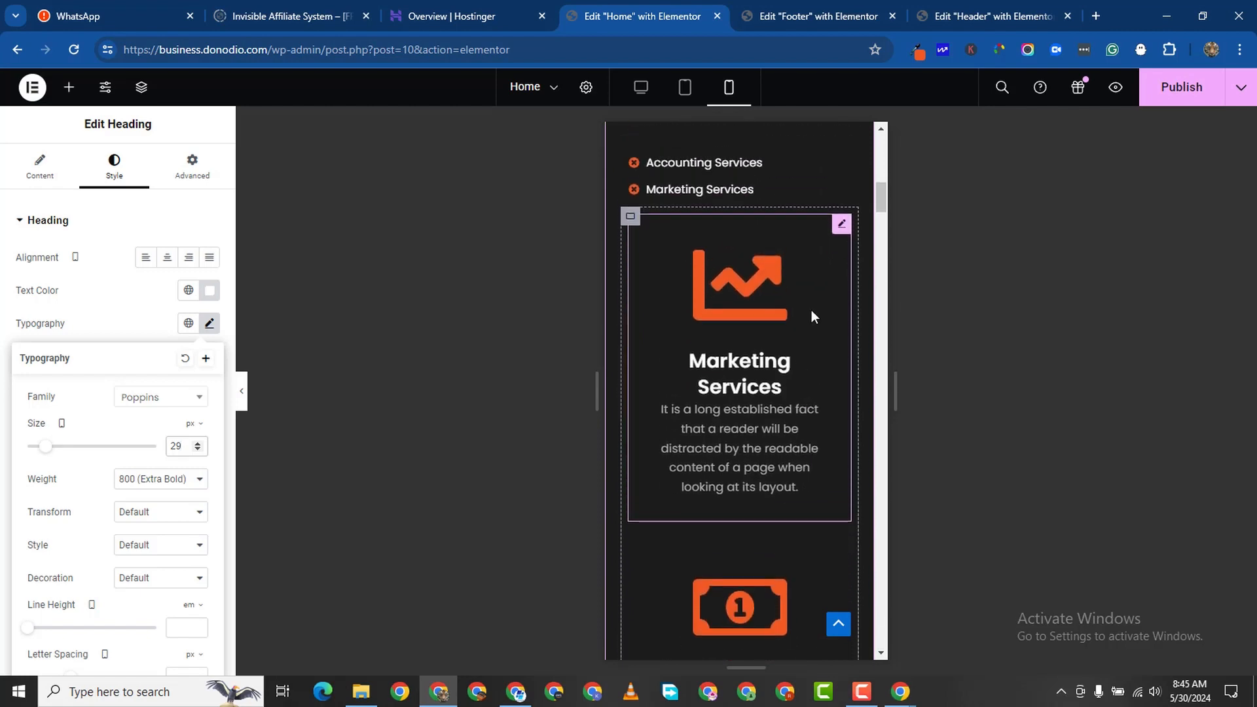
pyautogui.click(842, 225)
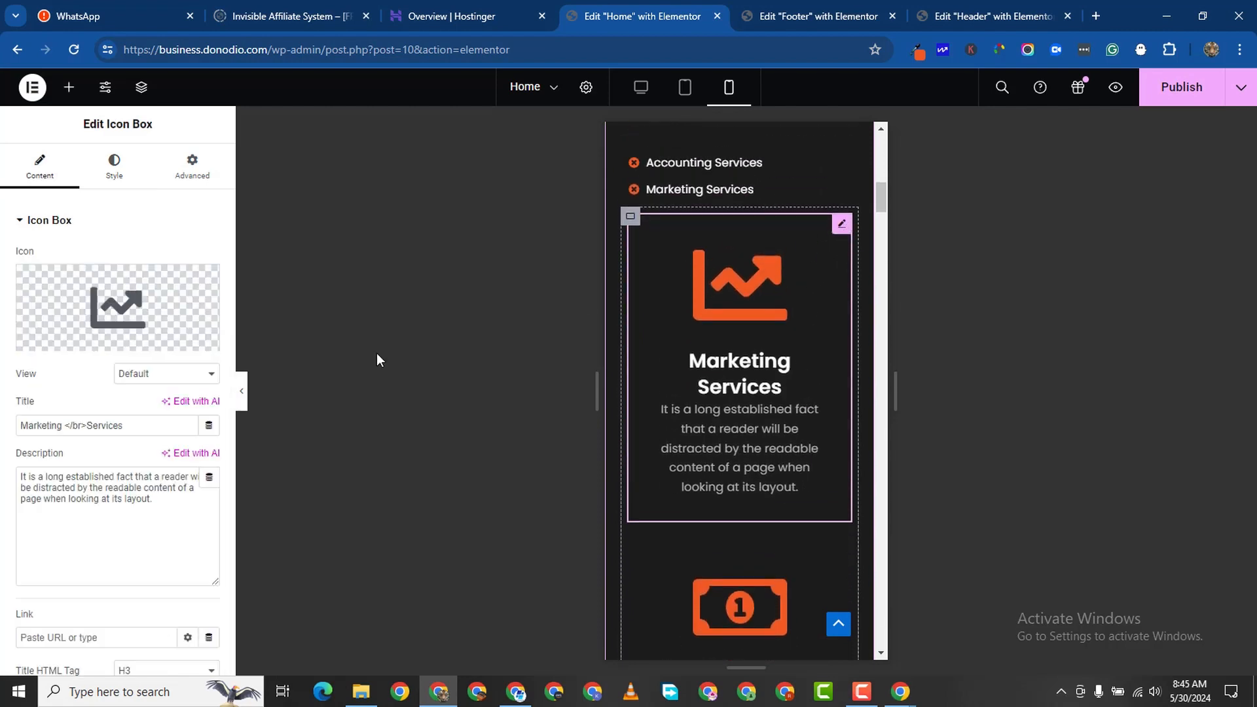
pyautogui.click(114, 167)
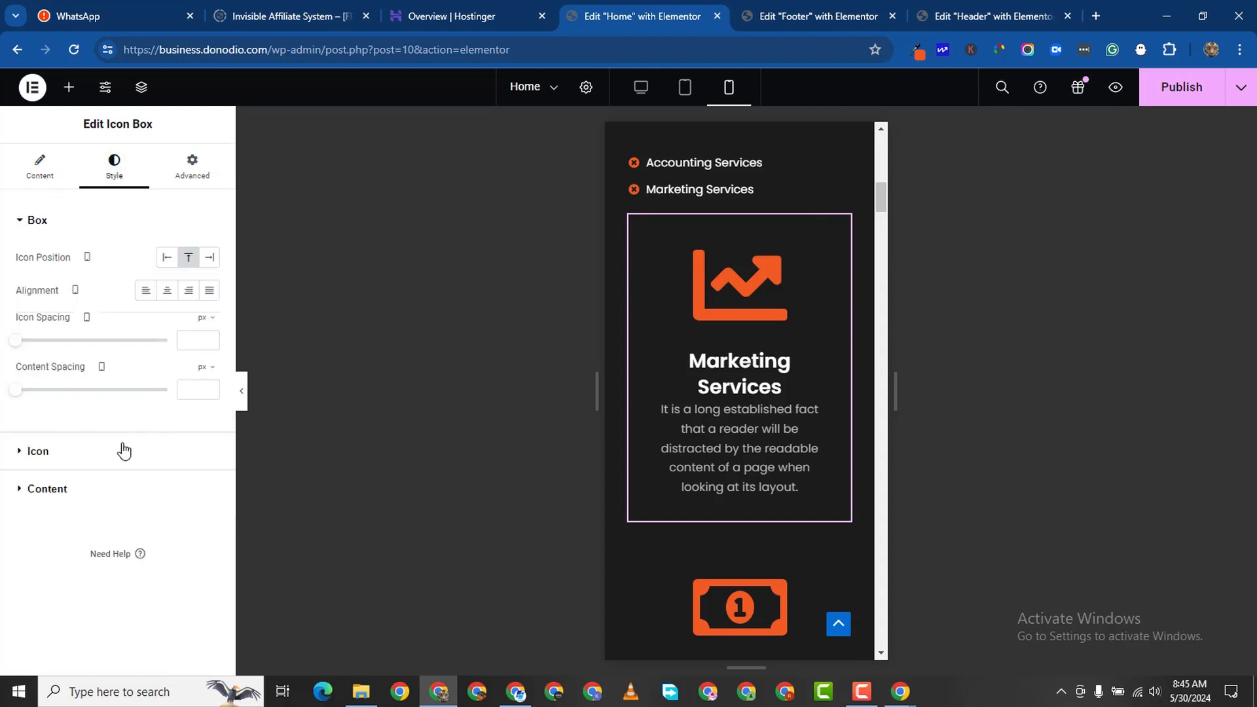
pyautogui.click(17, 492)
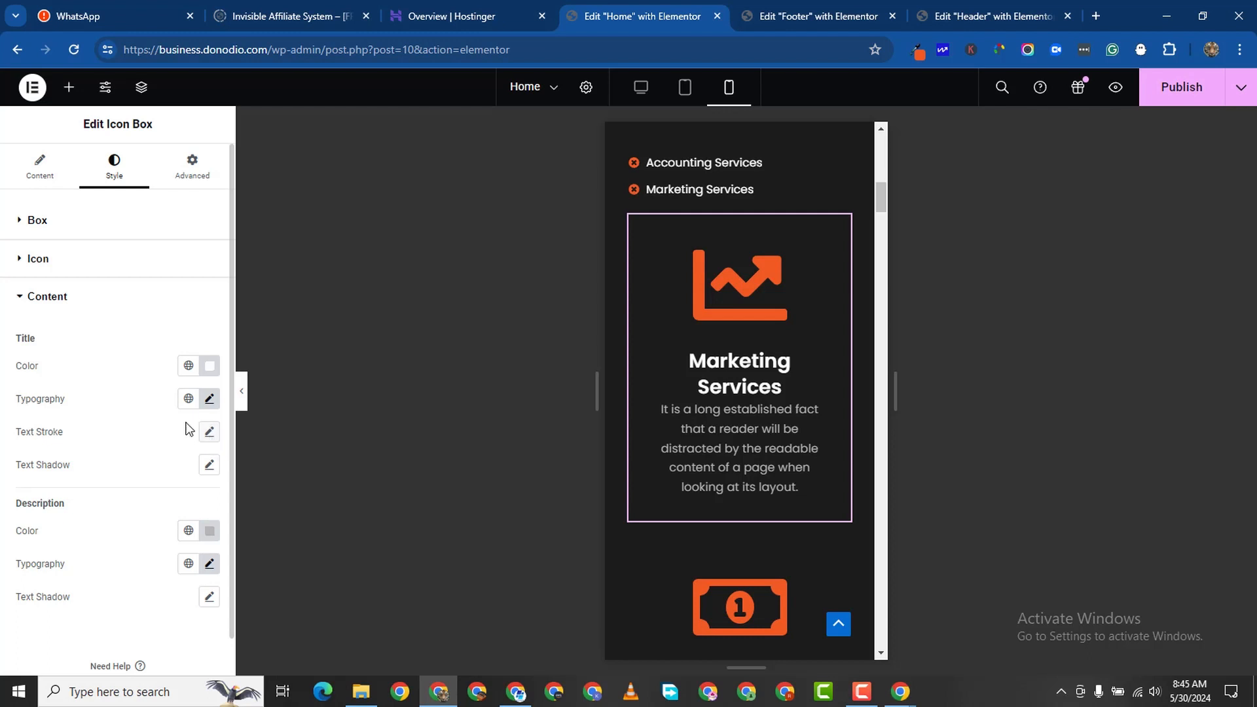
pyautogui.click(210, 400)
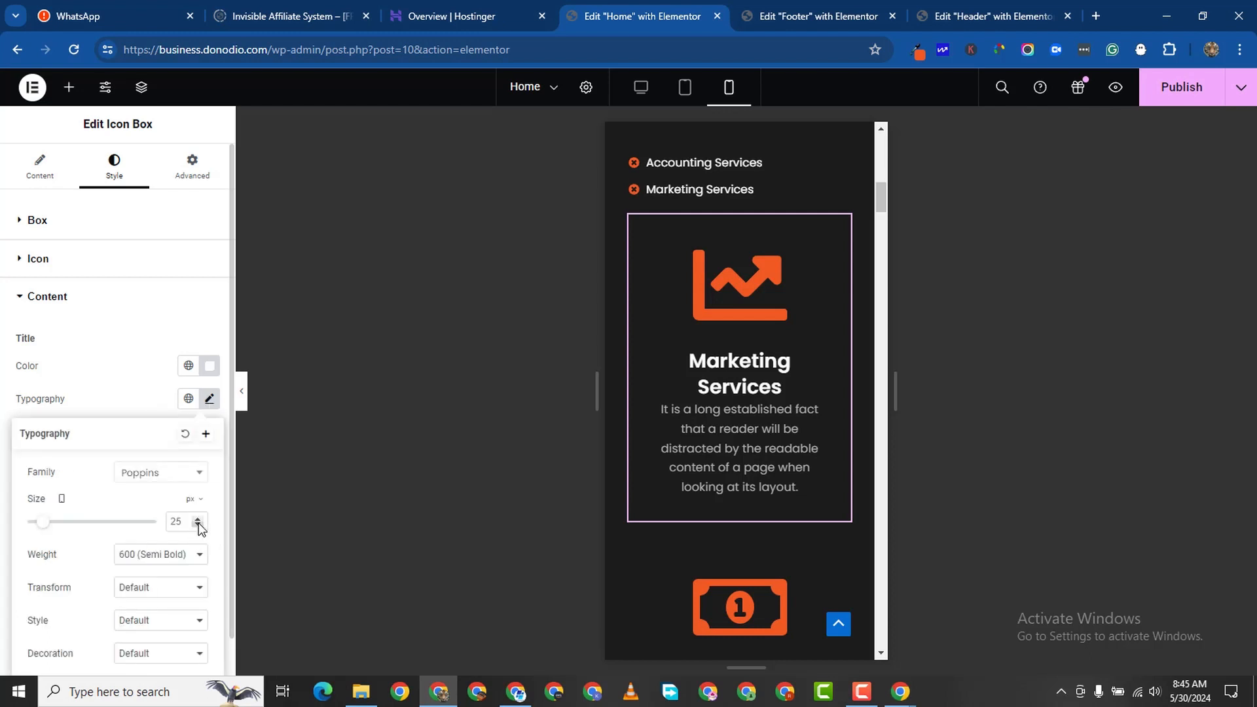
pyautogui.click(198, 523)
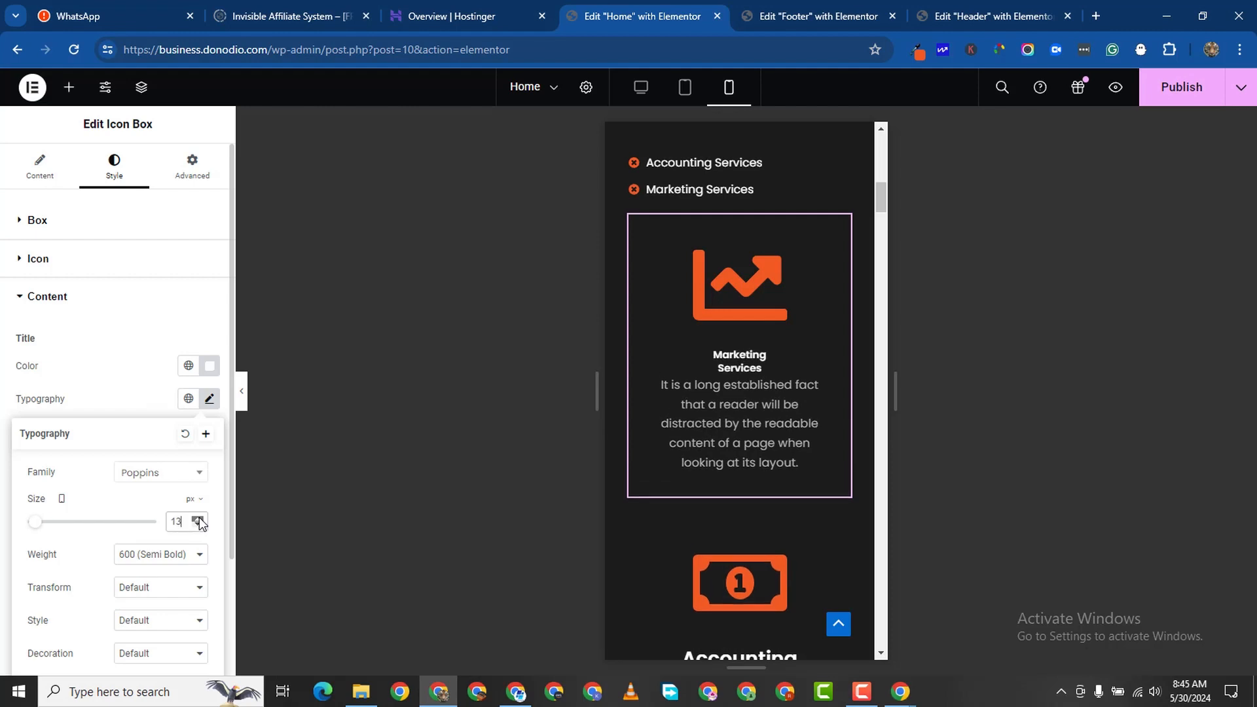
pyautogui.click(198, 518)
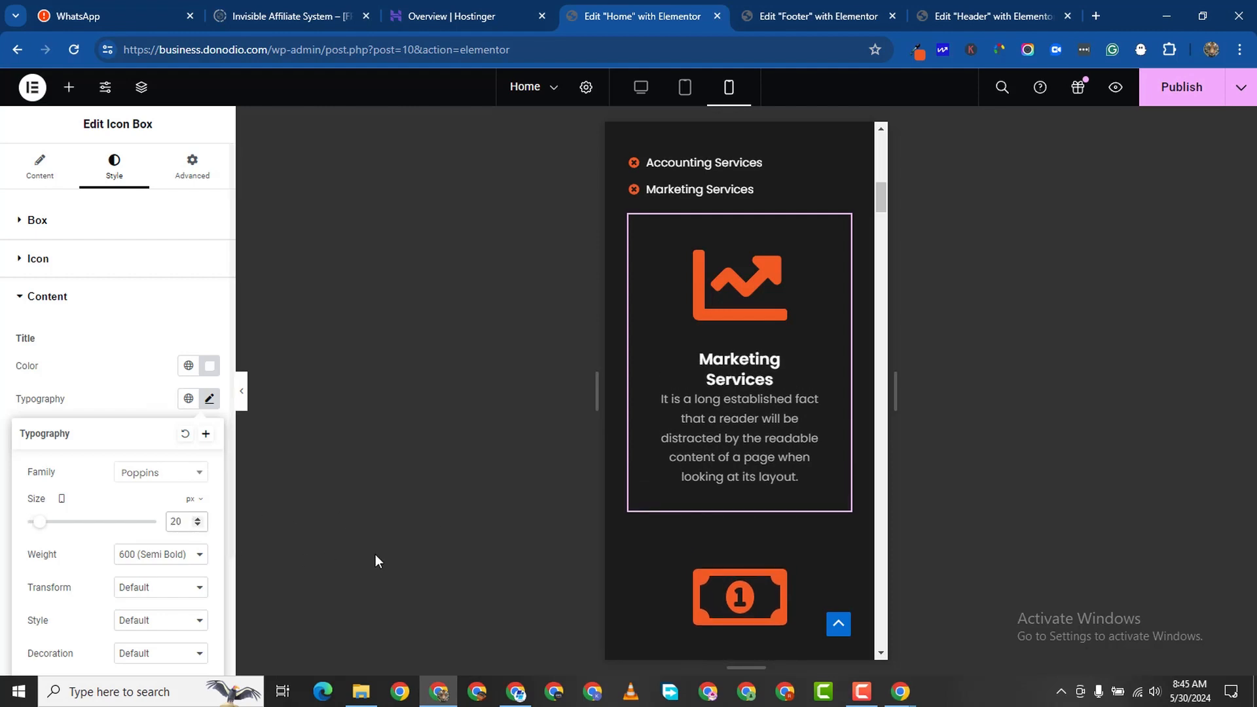
# Reduce the icon size of the Marketing Services icon box to 70 px for mobile.
pyautogui.scroll(-4, 780, 483)
pyautogui.scroll(2, 749, 533)
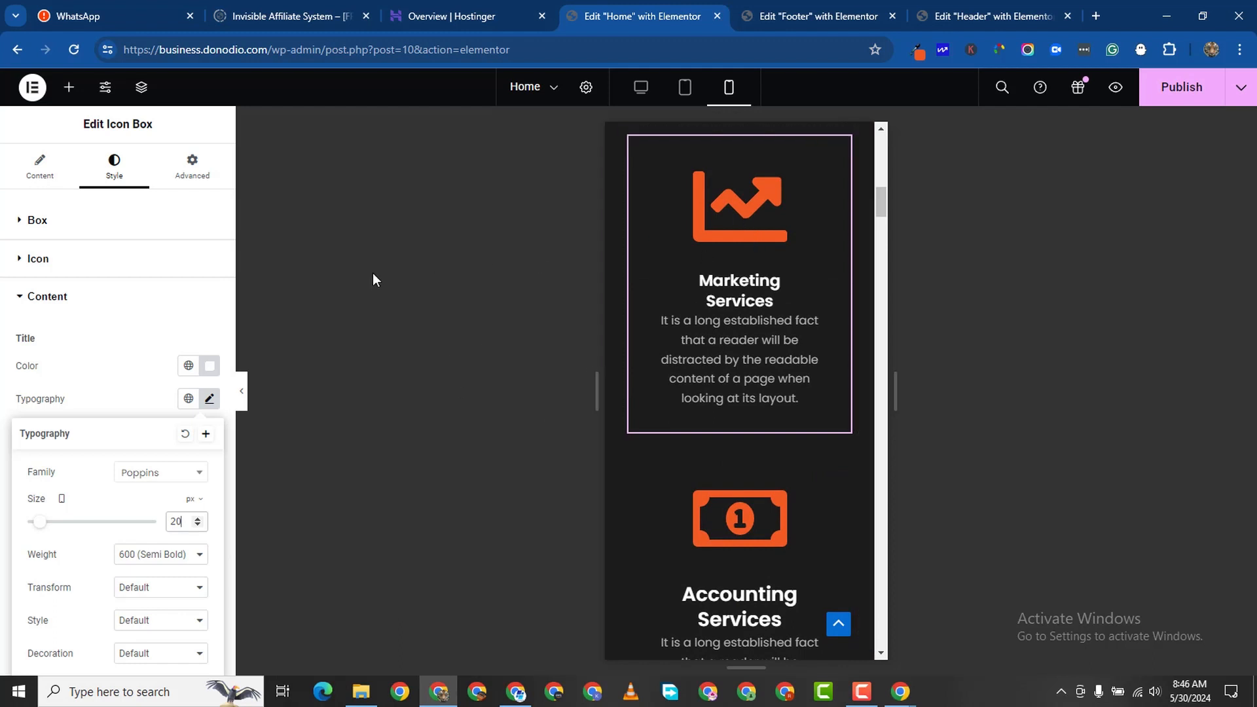
pyautogui.click(18, 259)
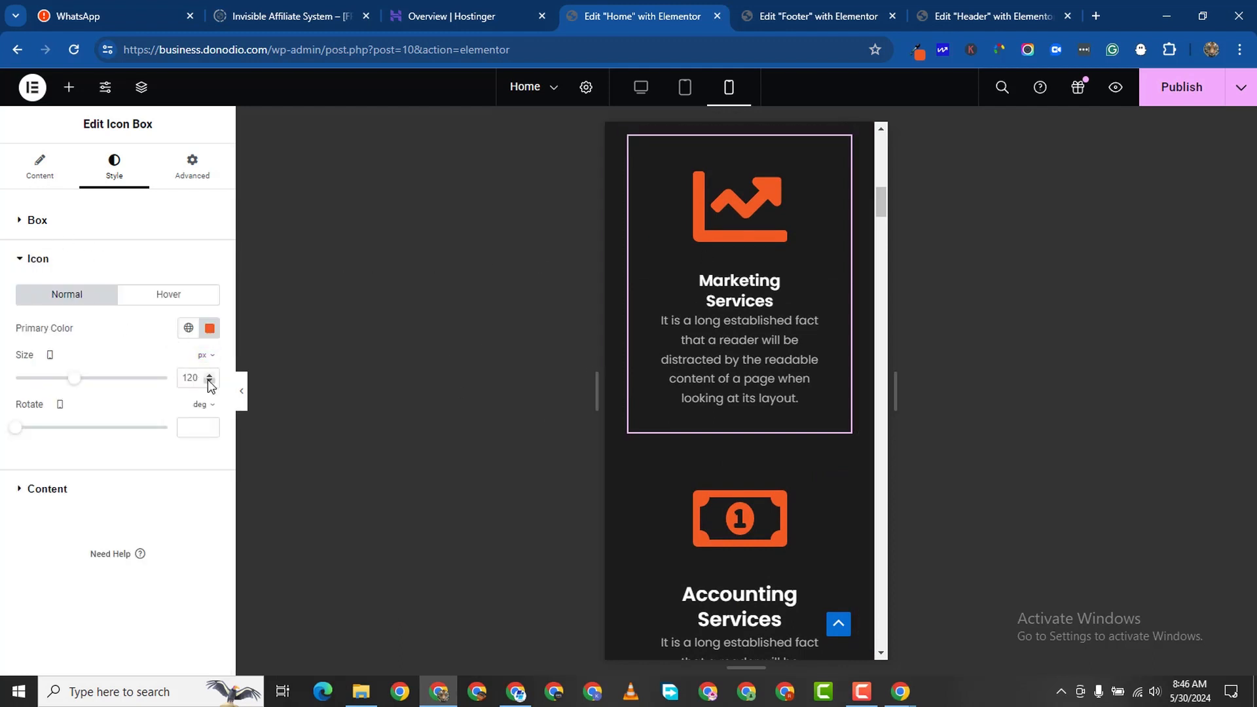
pyautogui.press('BackSpace')
pyautogui.press('BackSpace')
pyautogui.press('BackSpace')
pyautogui.write('6')
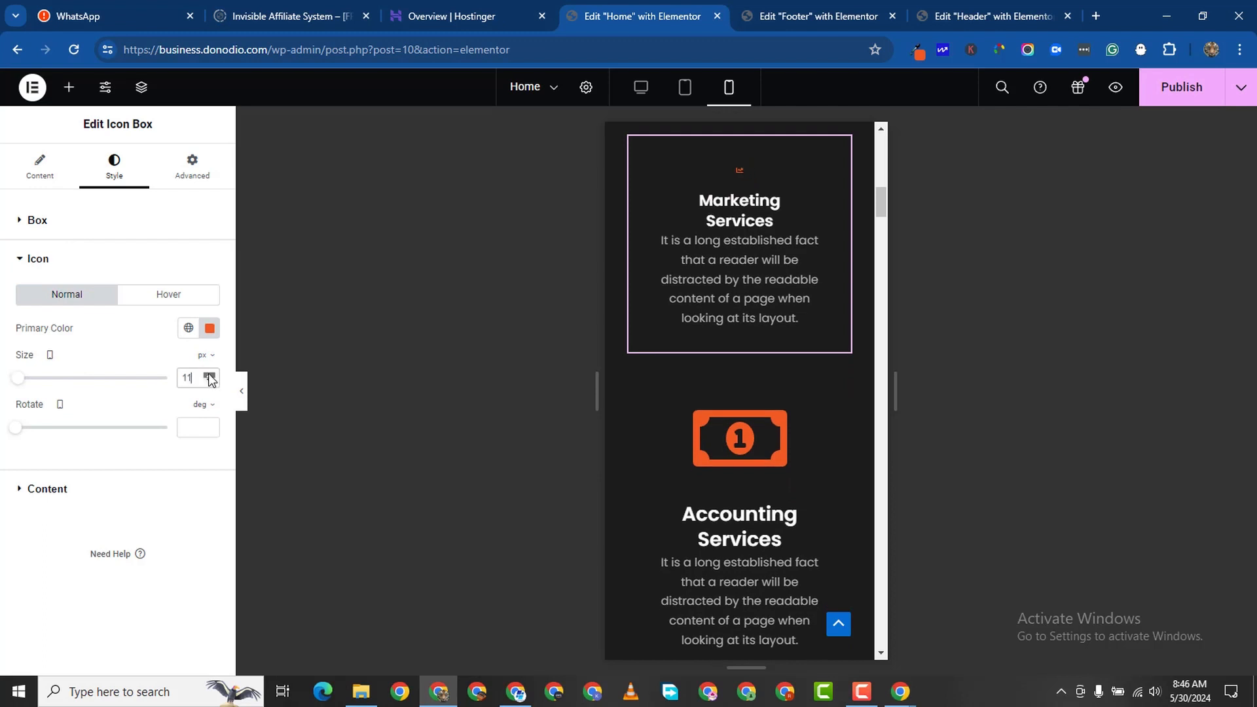
pyautogui.click(209, 374)
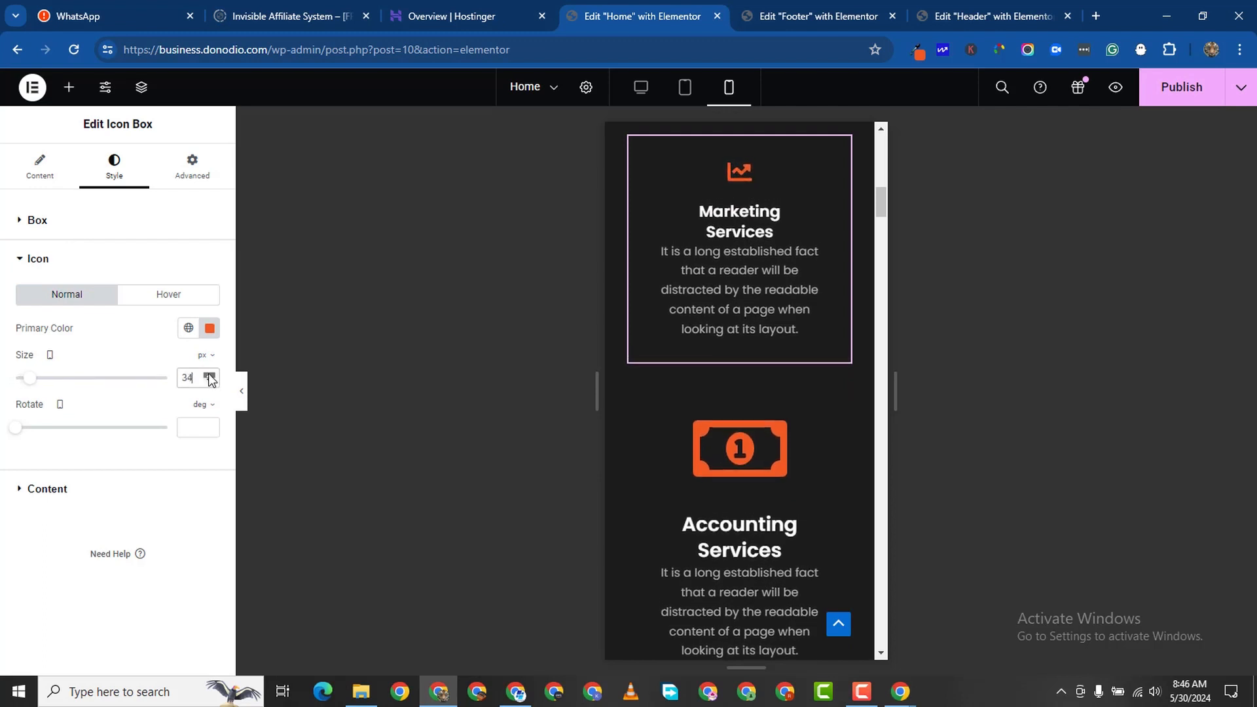
pyautogui.click(209, 376)
pyautogui.click(209, 375)
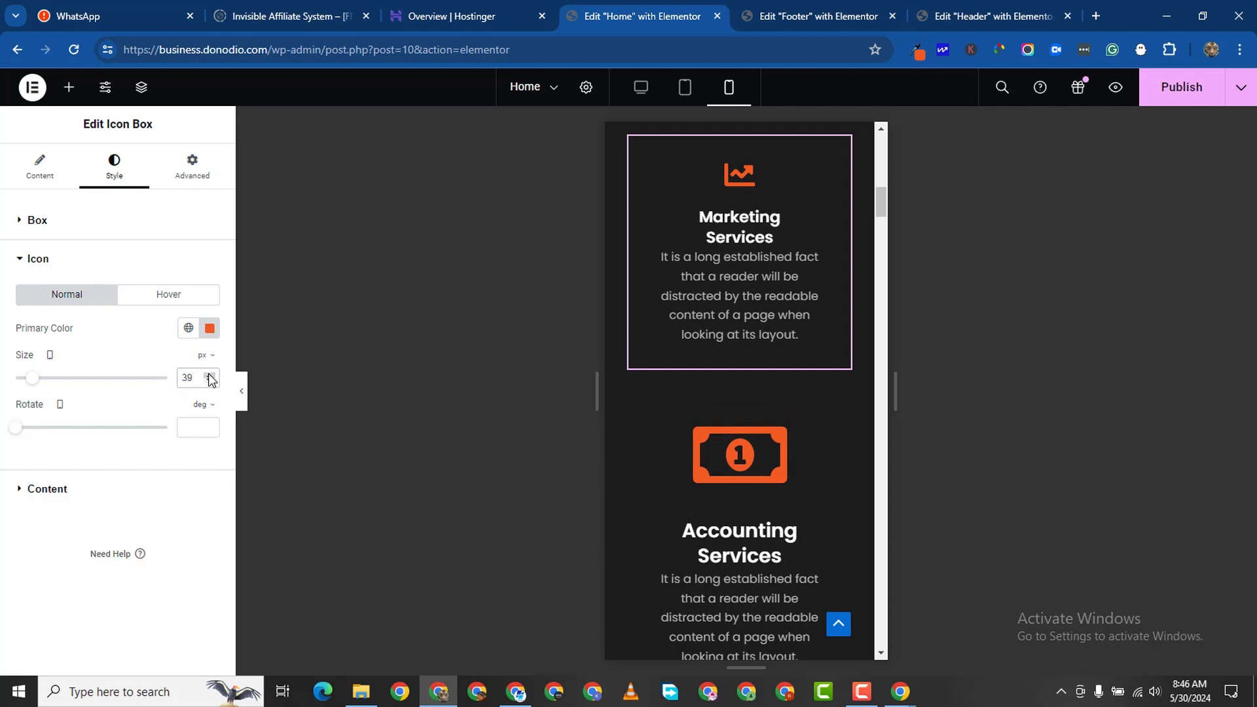
pyautogui.click(210, 375)
pyautogui.click(209, 375)
pyautogui.click(209, 375)
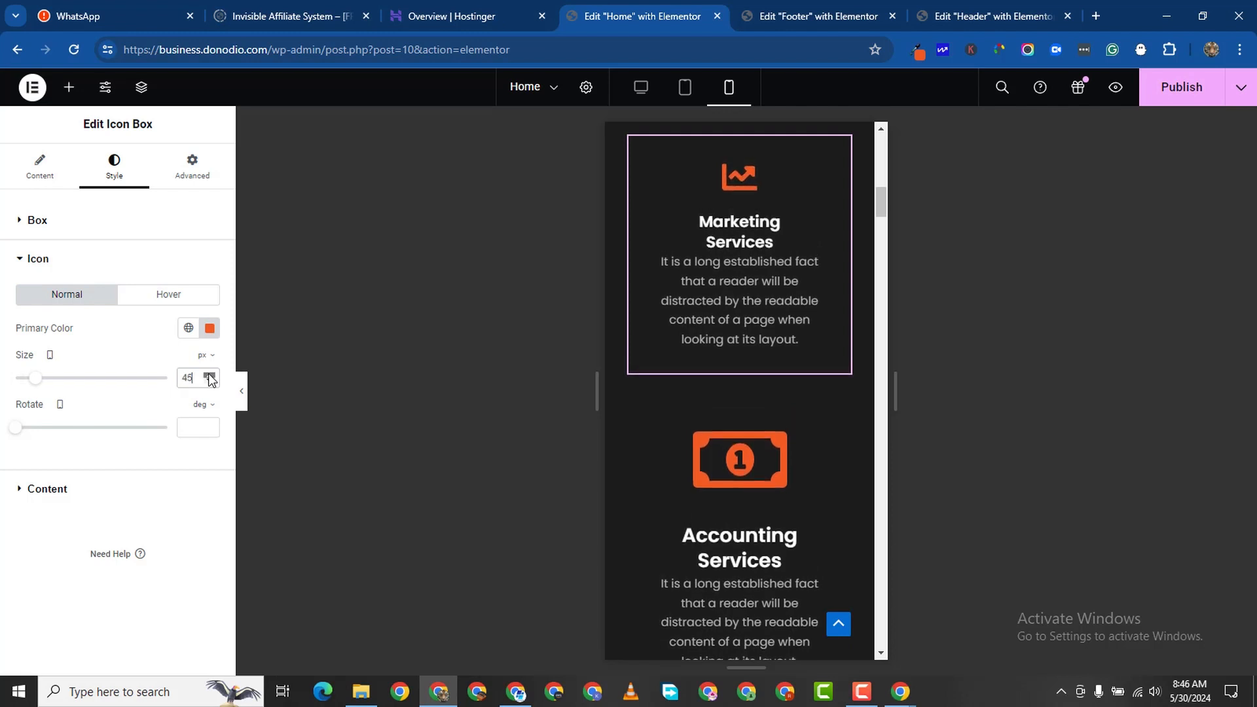
pyautogui.click(210, 374)
pyautogui.click(209, 375)
pyautogui.click(210, 375)
pyautogui.click(210, 375)
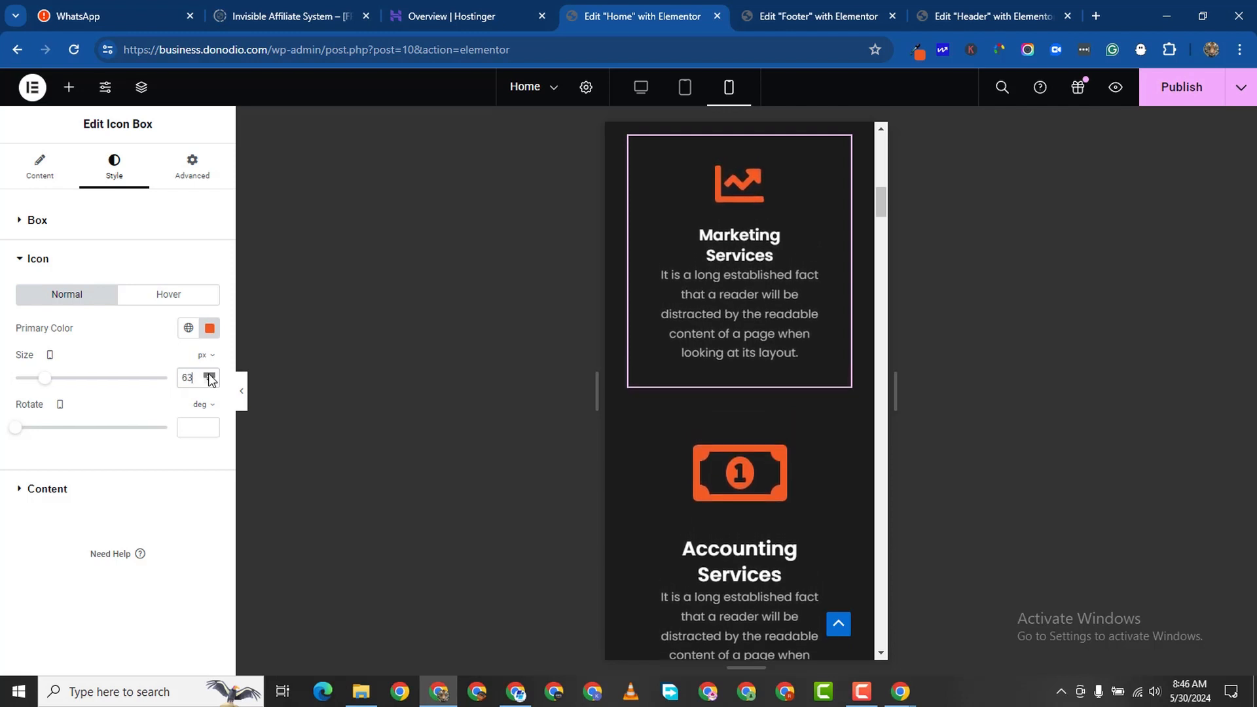
pyautogui.click(210, 375)
pyautogui.click(209, 375)
pyautogui.click(209, 375)
pyautogui.click(209, 375)
pyautogui.click(210, 375)
pyautogui.click(210, 375)
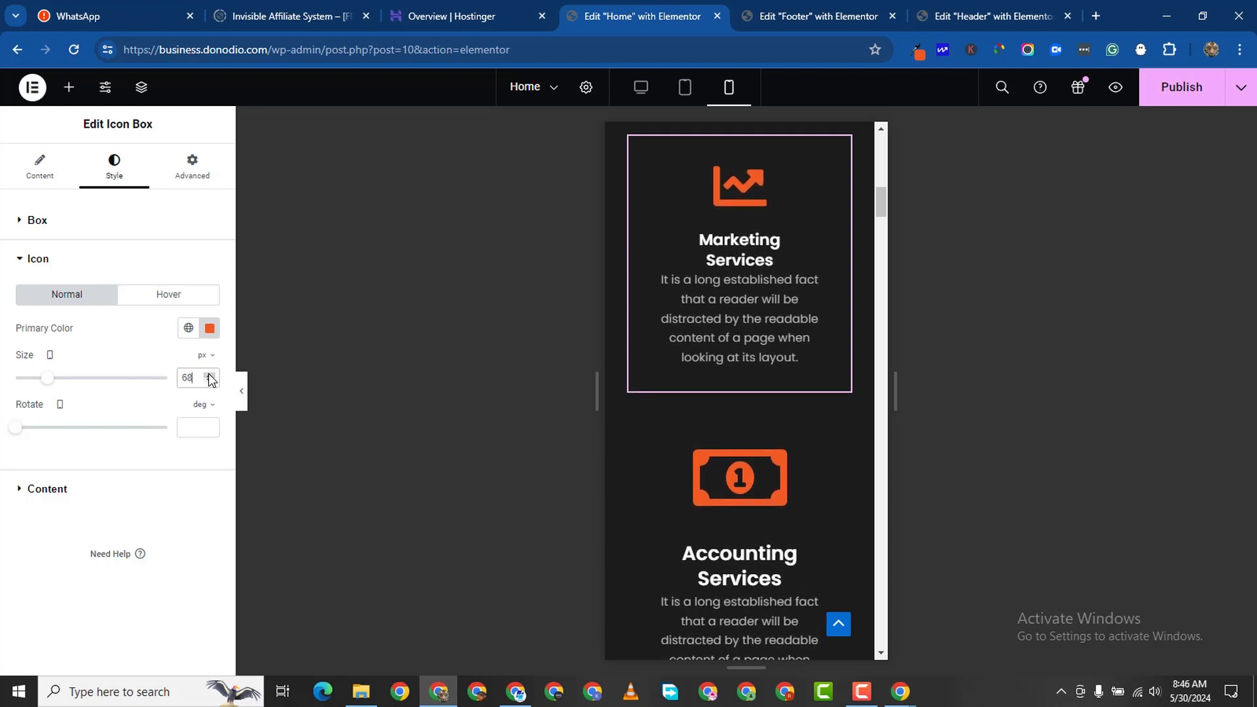
pyautogui.click(210, 375)
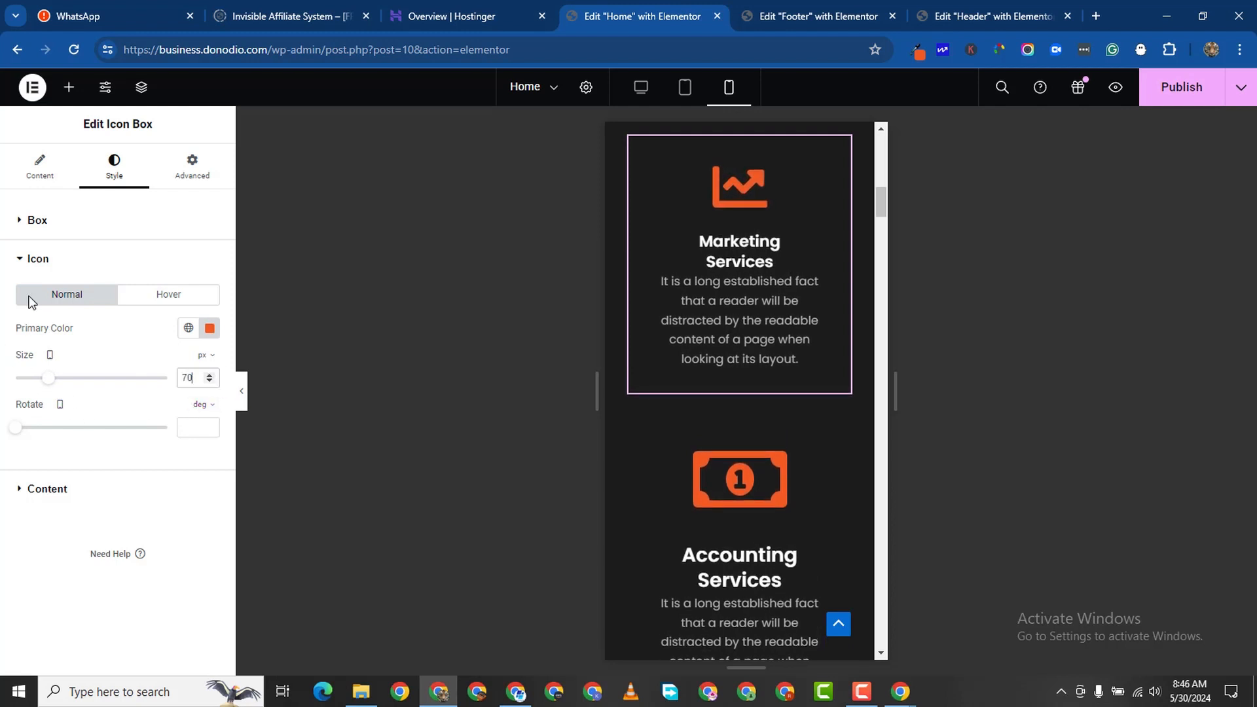
# Set both the content spacing and the icon spacing of the Marketing Services icon box to 0 px for mobile.
pyautogui.click(33, 220)
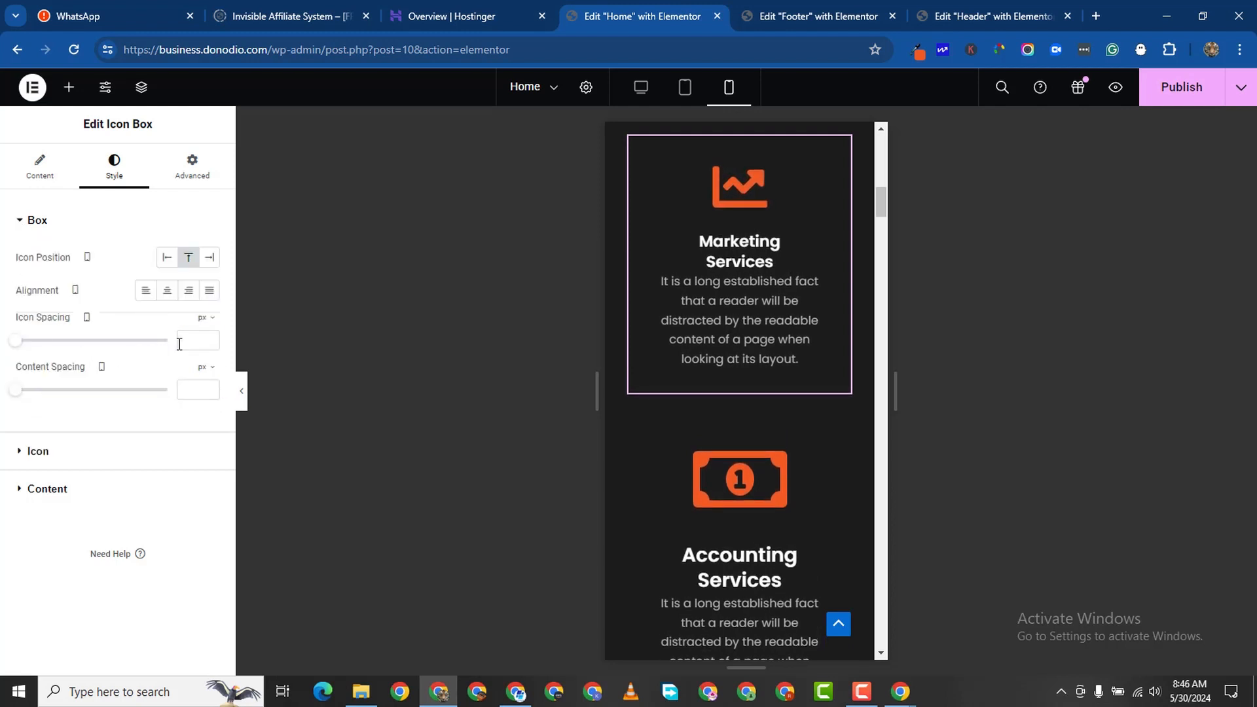
pyautogui.click(209, 387)
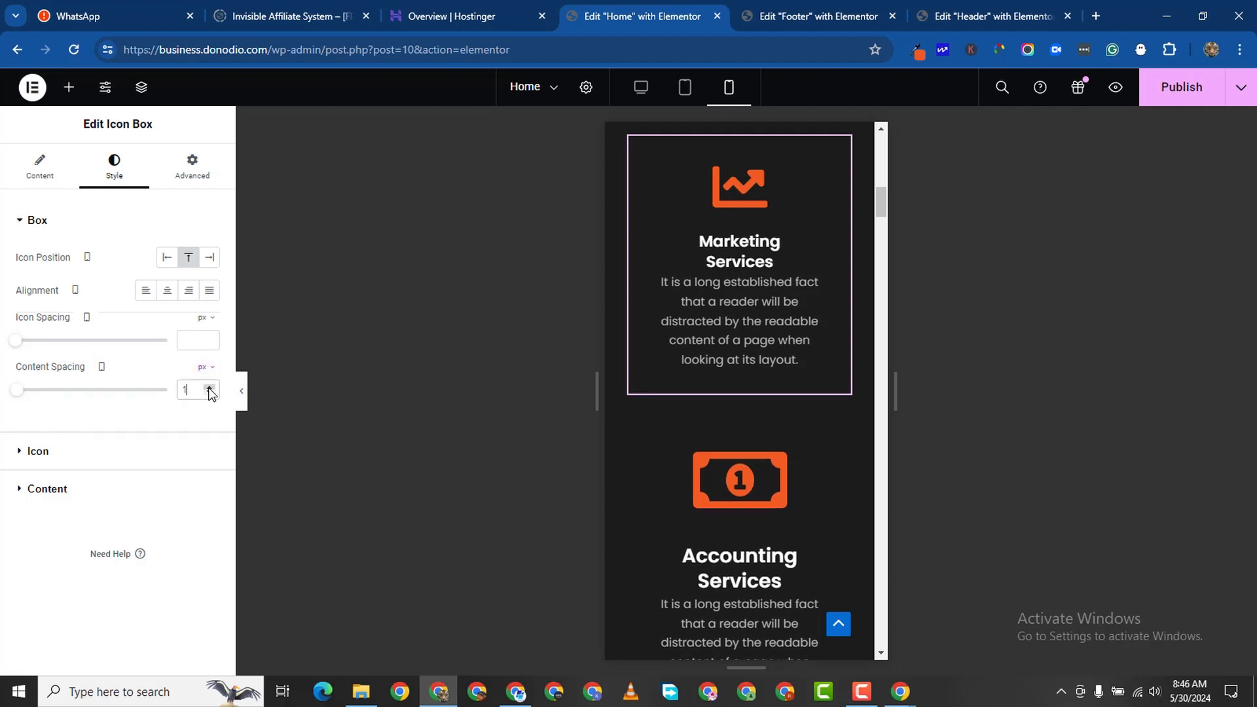
pyautogui.click(209, 388)
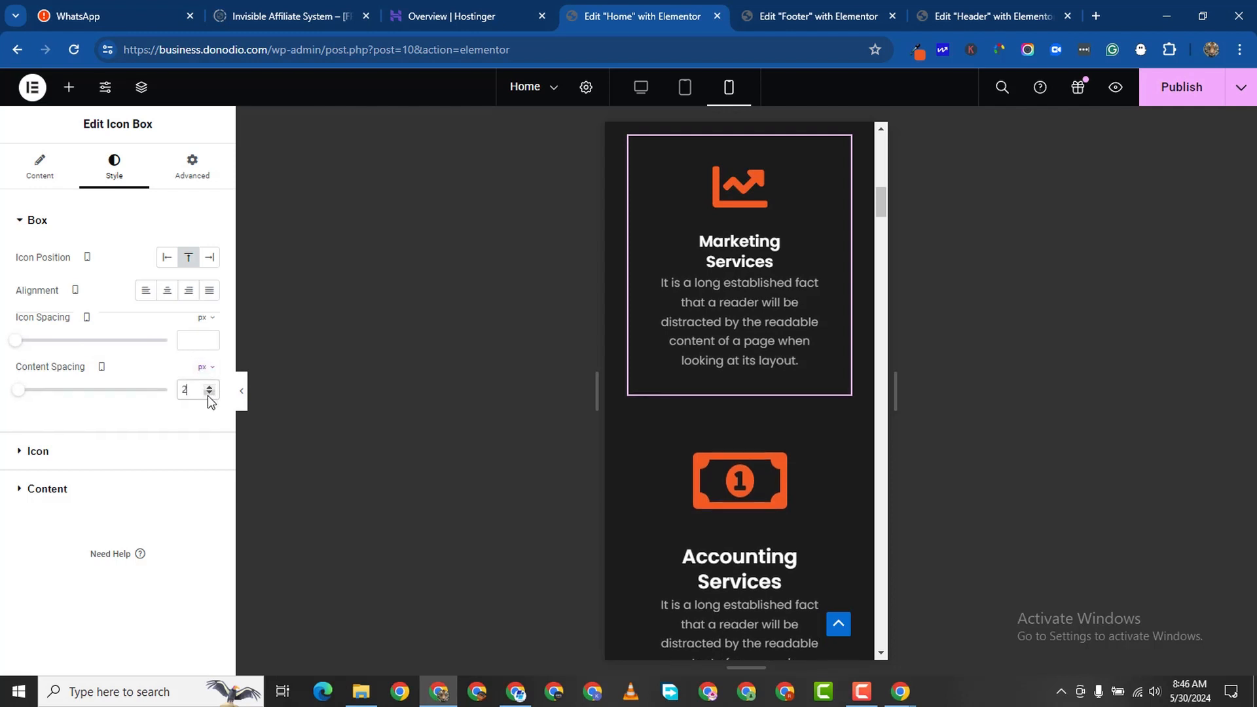
pyautogui.click(208, 393)
pyautogui.click(208, 393)
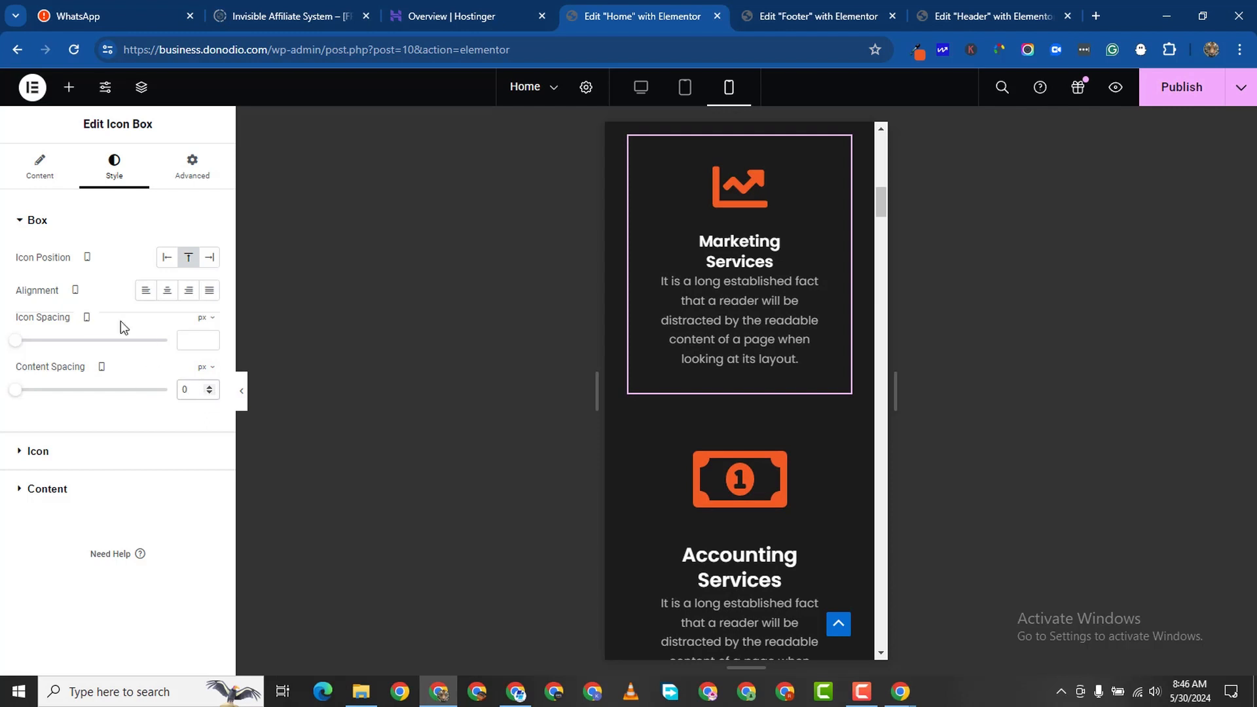
pyautogui.moveTo(18, 342)
pyautogui.mouseDown()
pyautogui.moveTo(3, 343)
pyautogui.moveTo(47, 343)
pyautogui.moveTo(2, 347)
pyautogui.mouseUp()
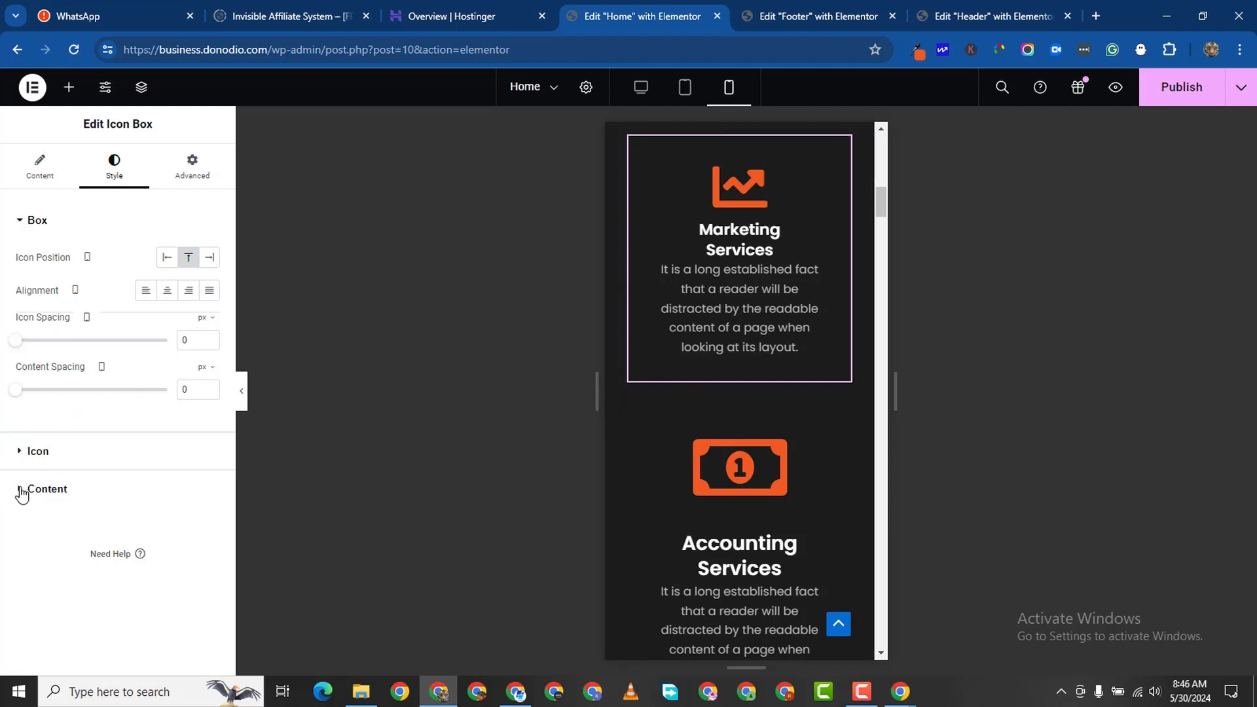
# Reduce the Marketing Services icon box's mobile title font size to 17 px.
pyautogui.click(119, 503)
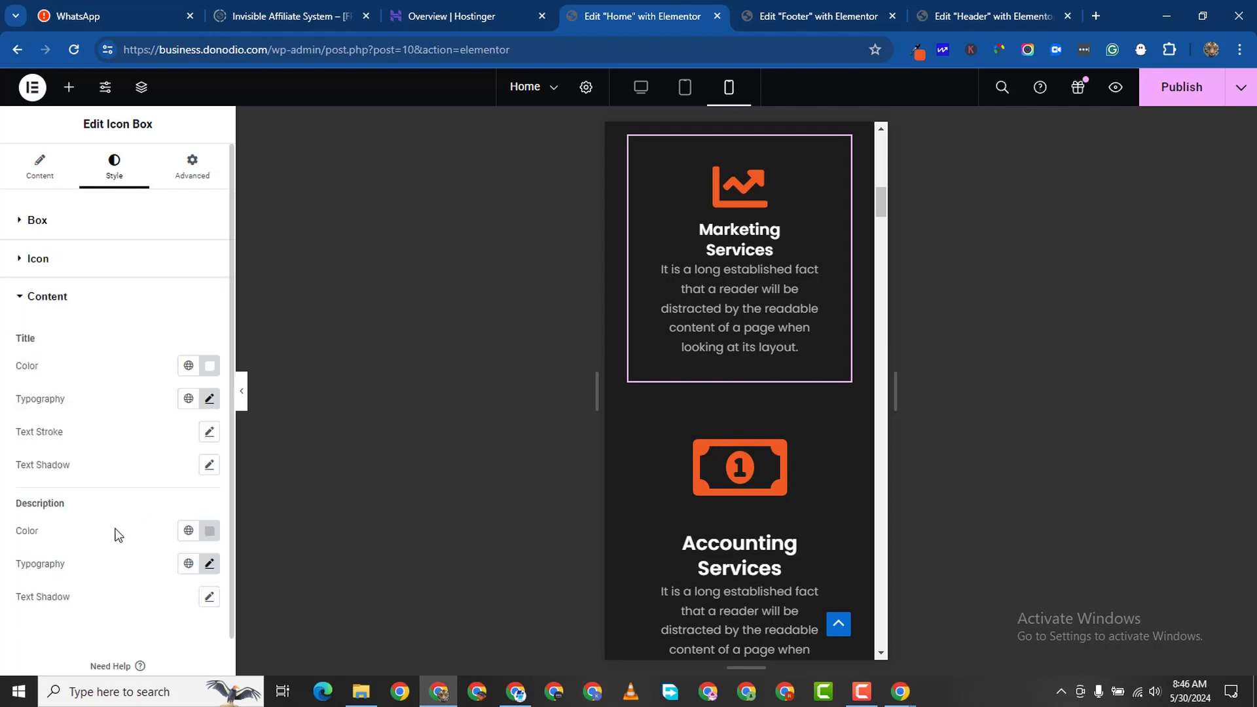
pyautogui.click(209, 398)
pyautogui.click(197, 526)
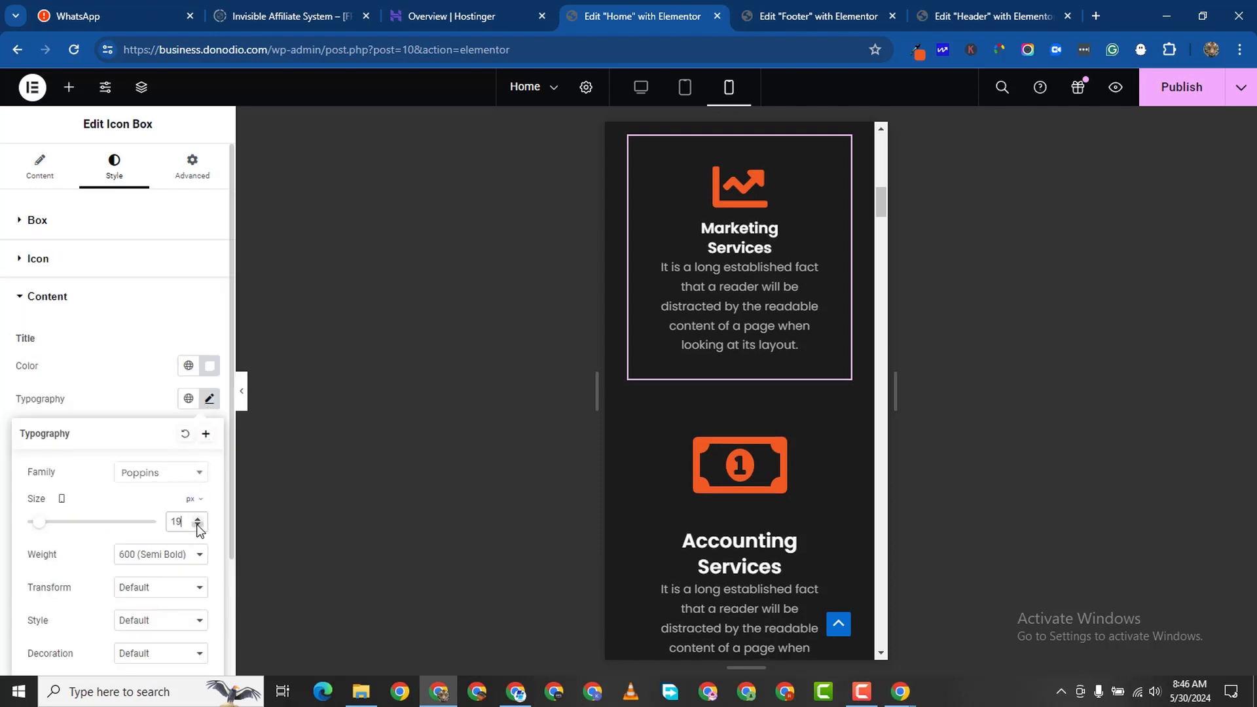
pyautogui.click(197, 525)
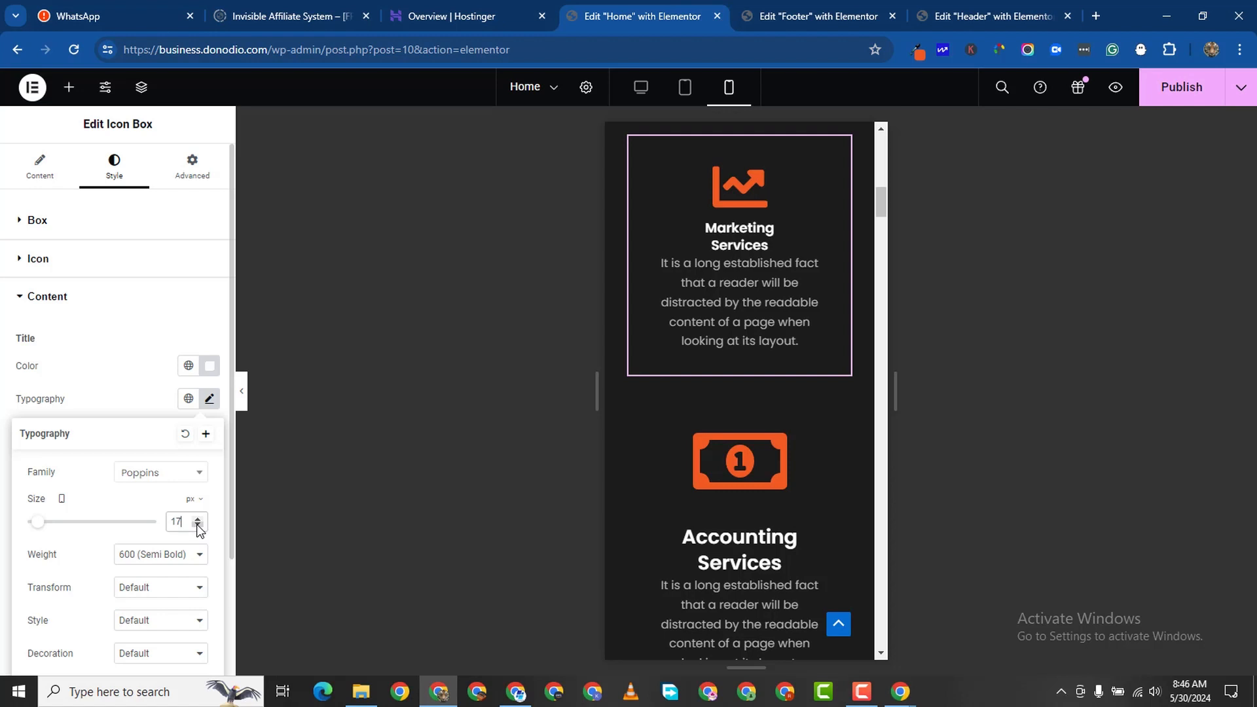
# Set the description font size of the Marketing Services icon box to 12 px for mobile.
pyautogui.click(2, 511)
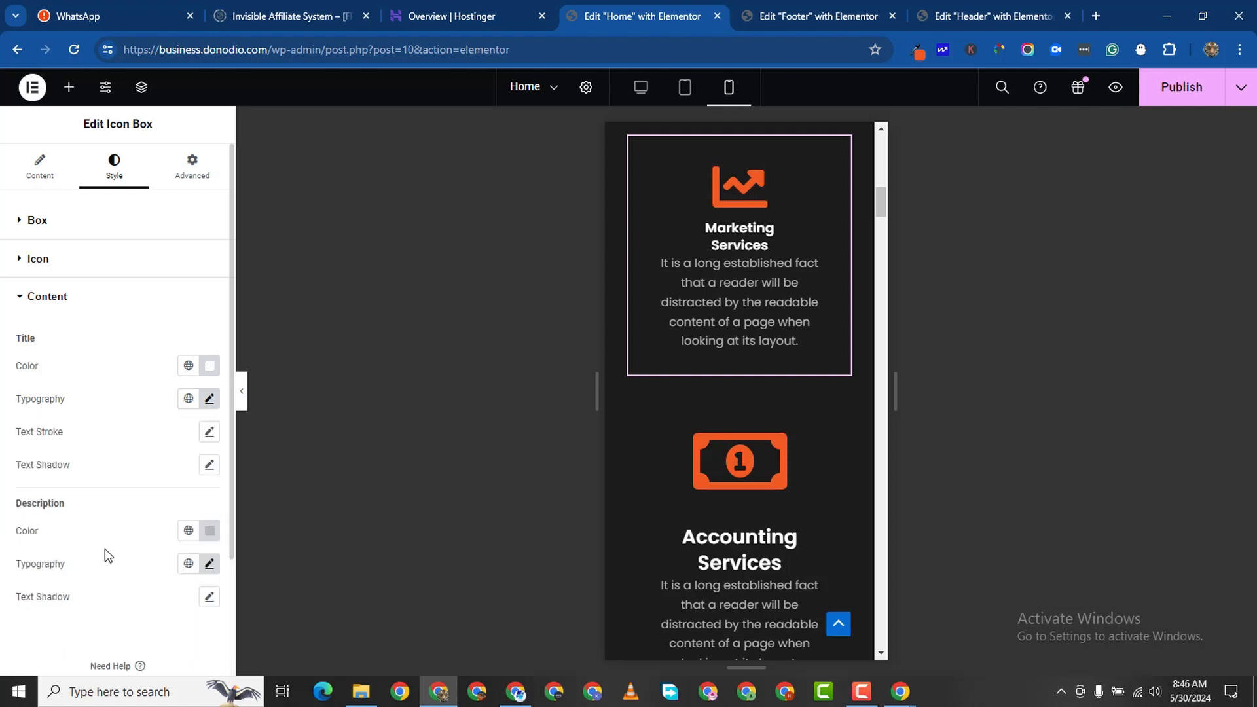
pyautogui.click(210, 564)
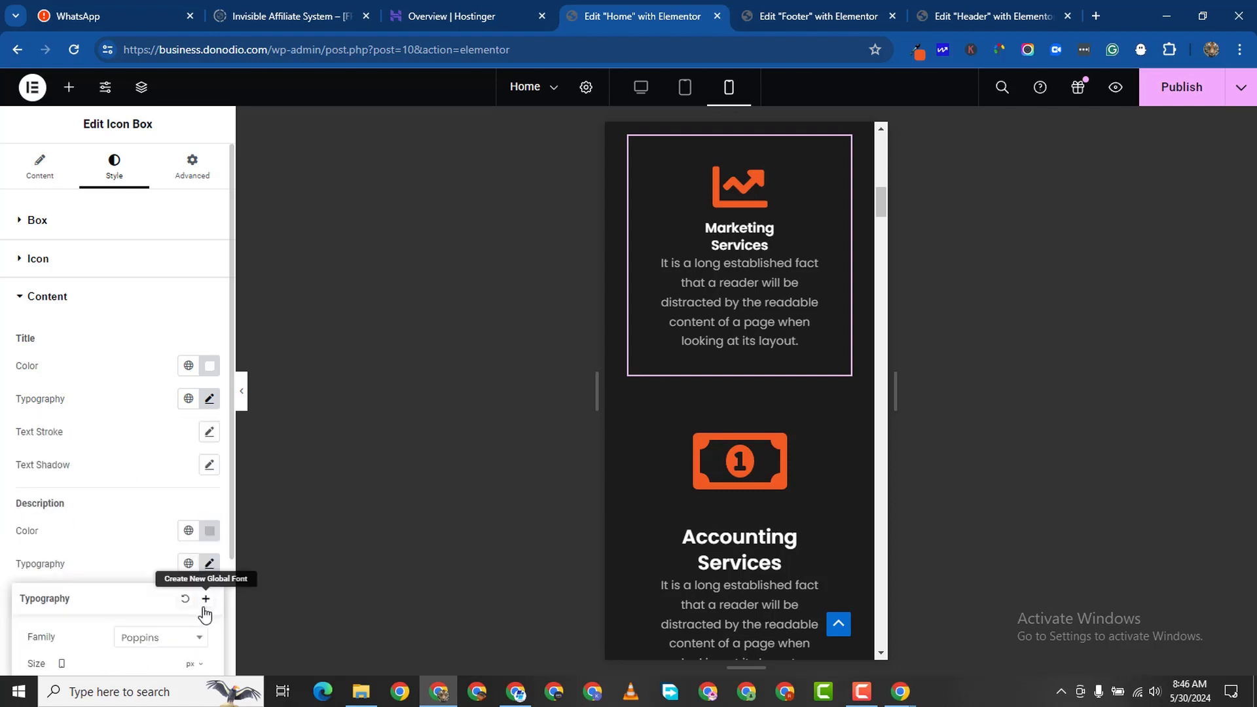
pyautogui.scroll(-3, 171, 642)
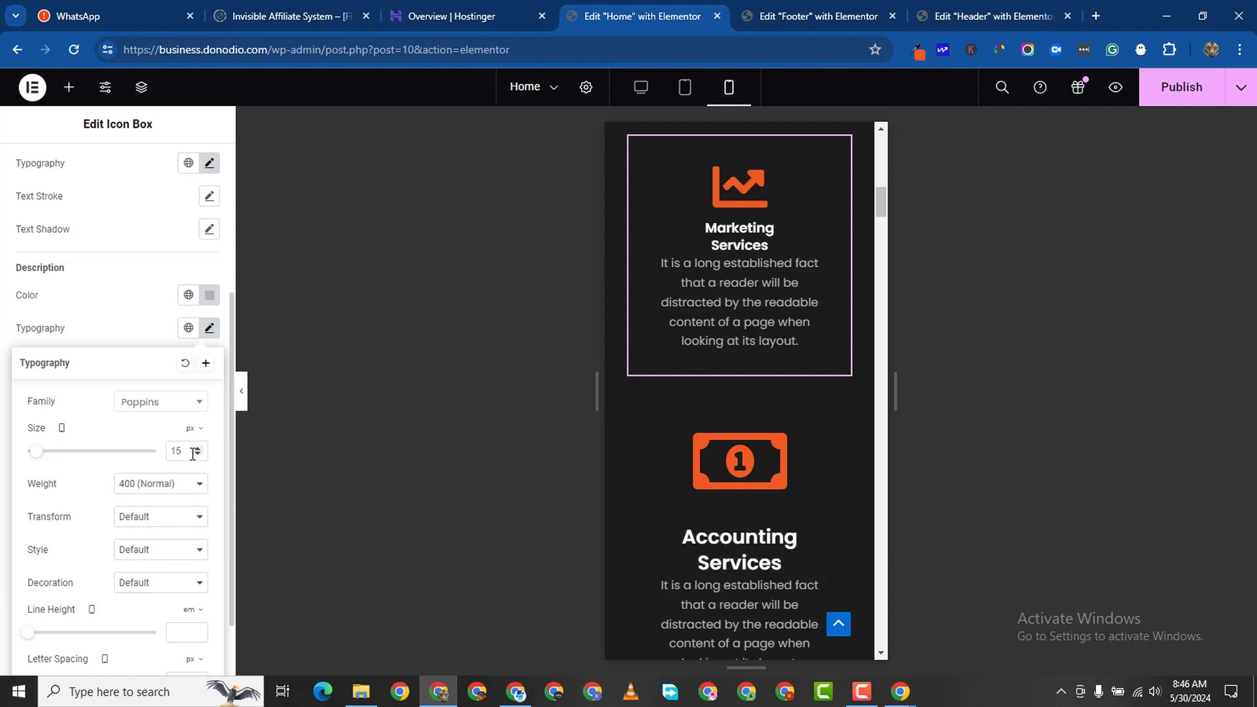
pyautogui.press('BackSpace')
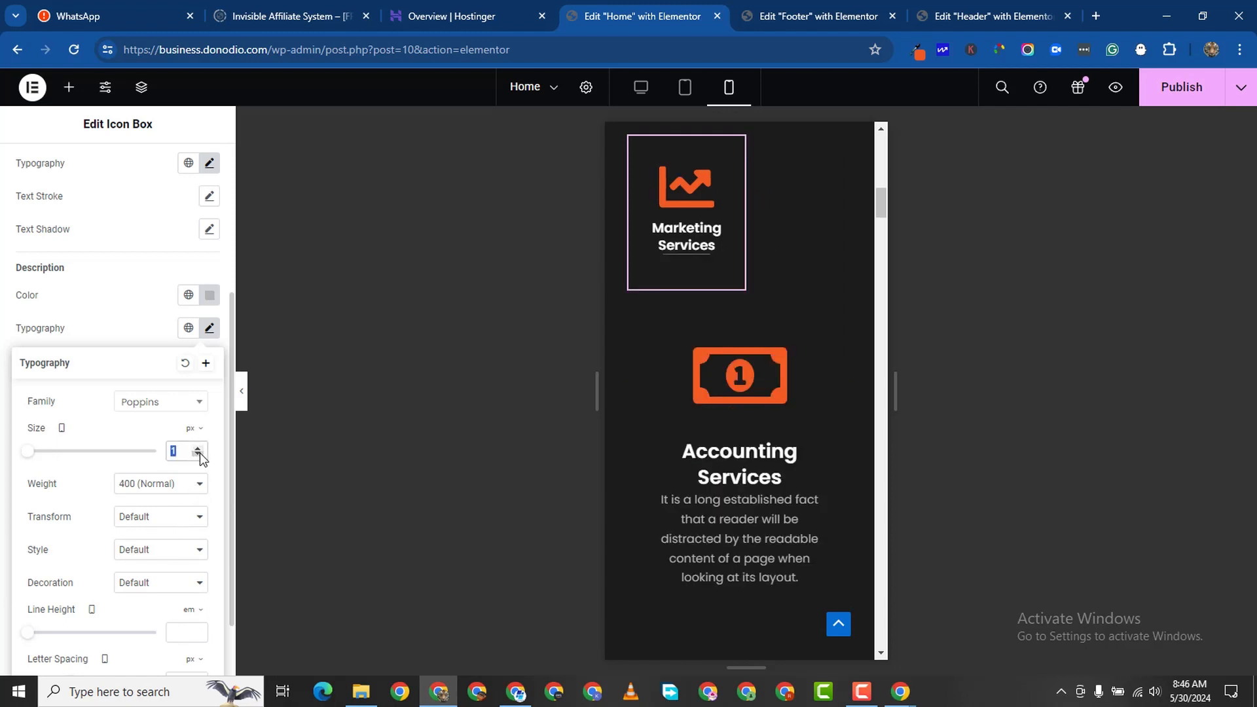
pyautogui.click(197, 450)
pyautogui.click(197, 449)
pyautogui.click(197, 449)
pyautogui.click(197, 449)
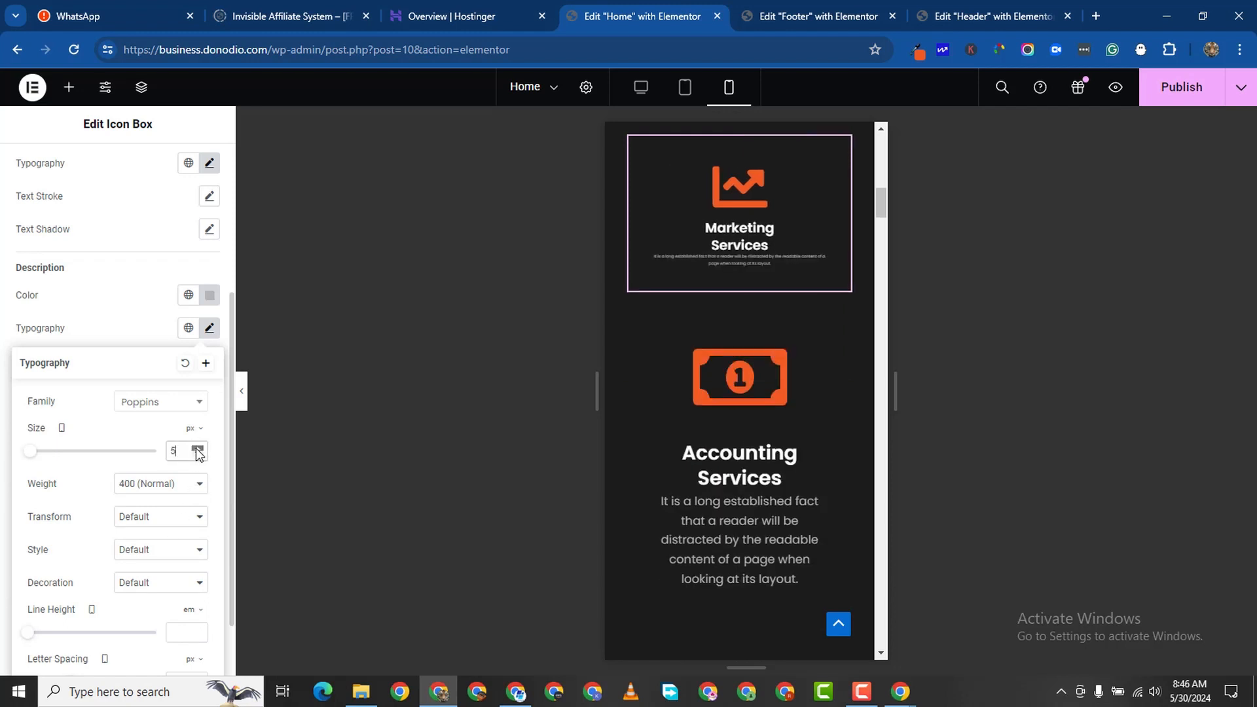
pyautogui.click(197, 449)
pyautogui.click(197, 449)
pyautogui.click(197, 449)
pyautogui.click(197, 449)
pyautogui.click(197, 449)
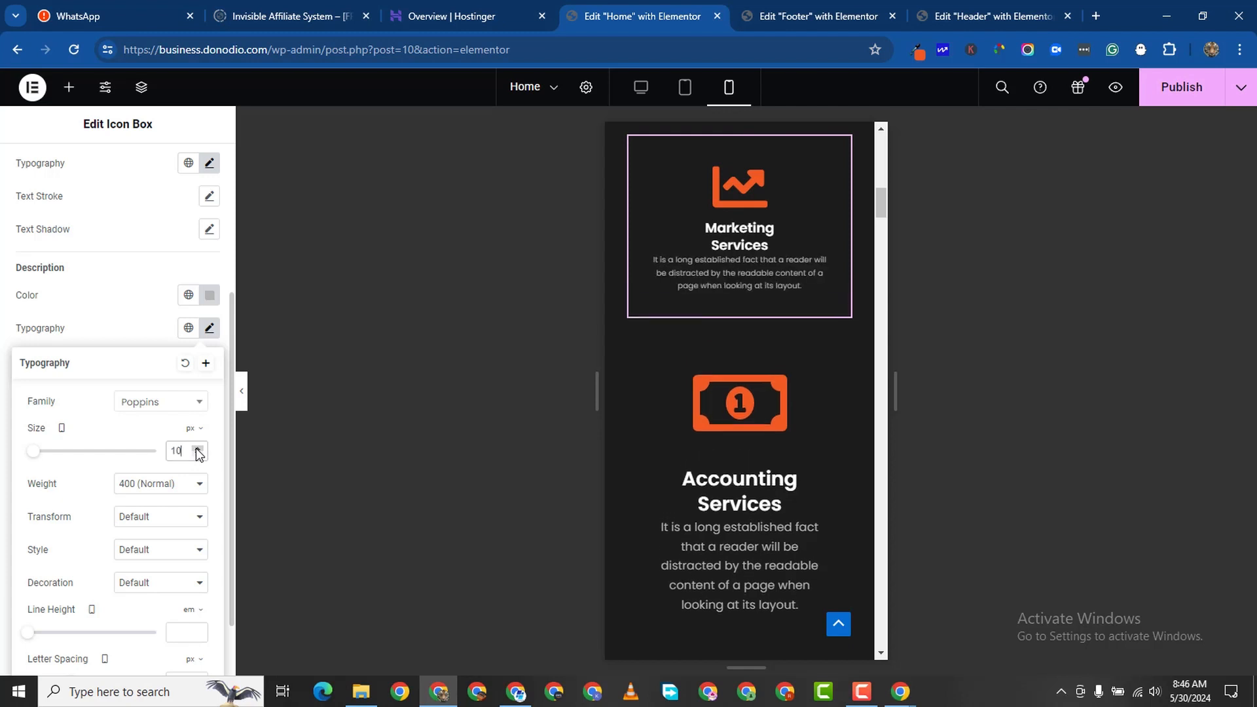
pyautogui.click(197, 449)
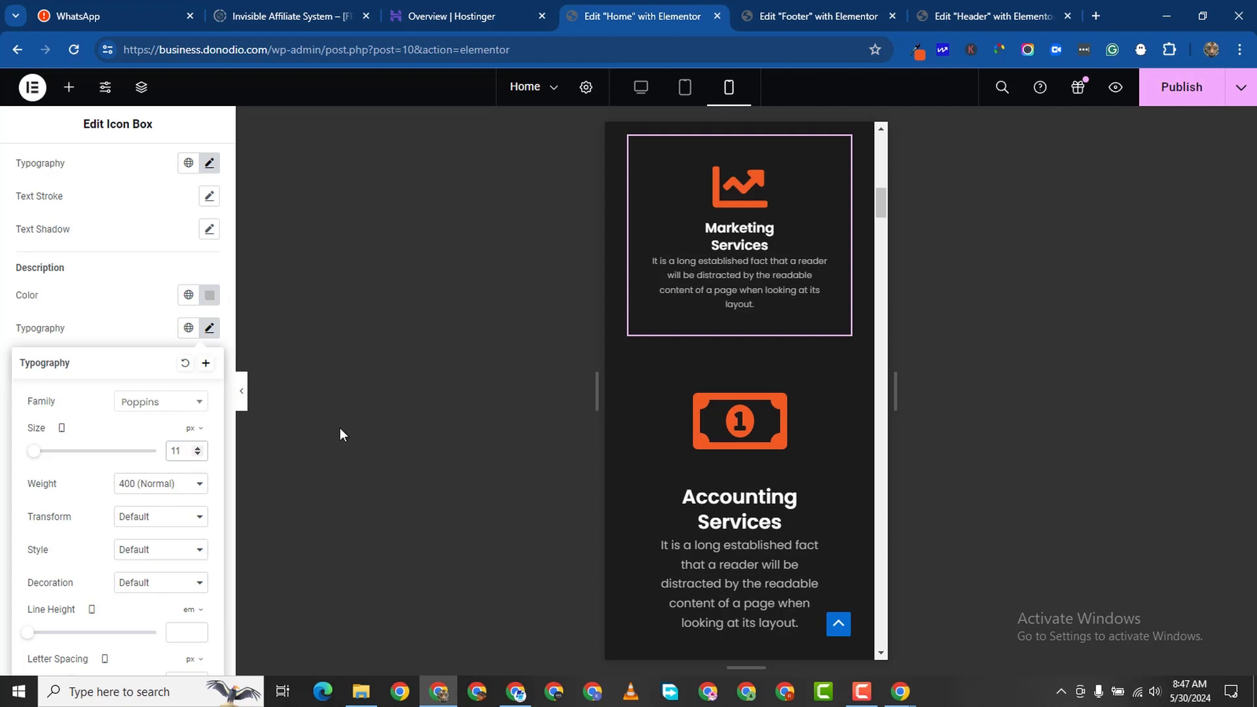
pyautogui.click(199, 448)
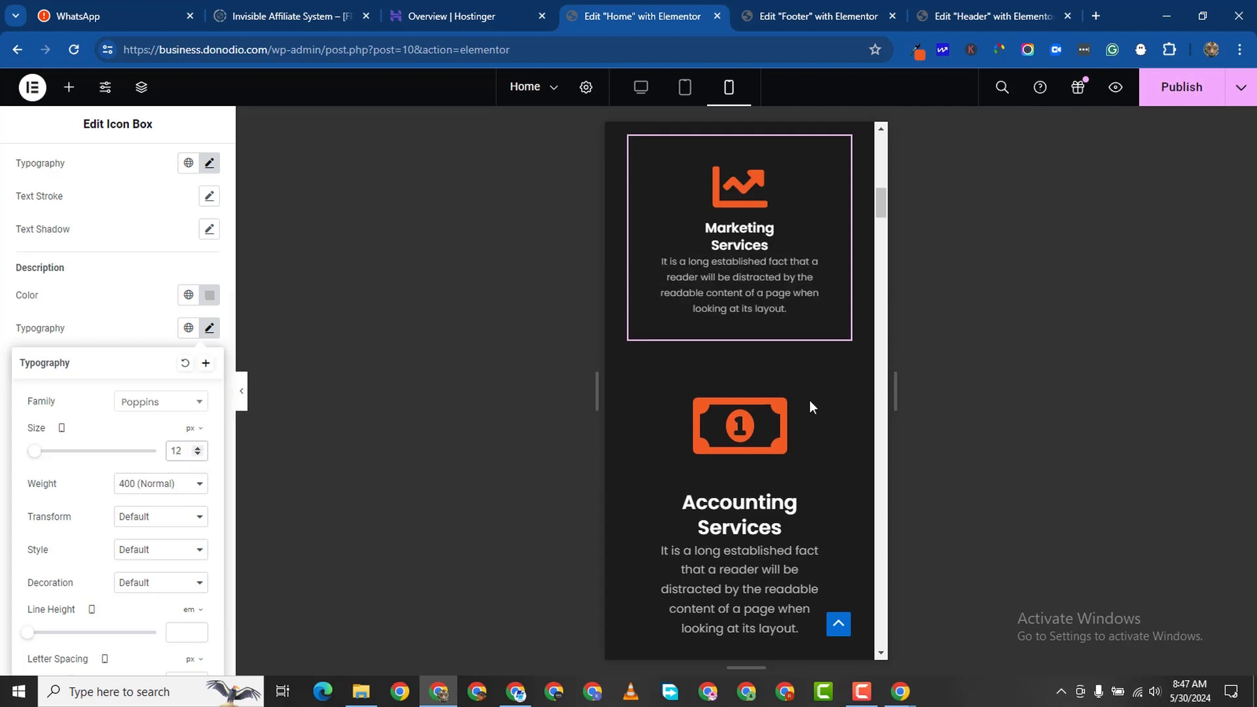
# Copy the Marketing Services icon box and paste its style onto the Accounting Services box with the banknote icon.
pyautogui.rightClick(839, 153)
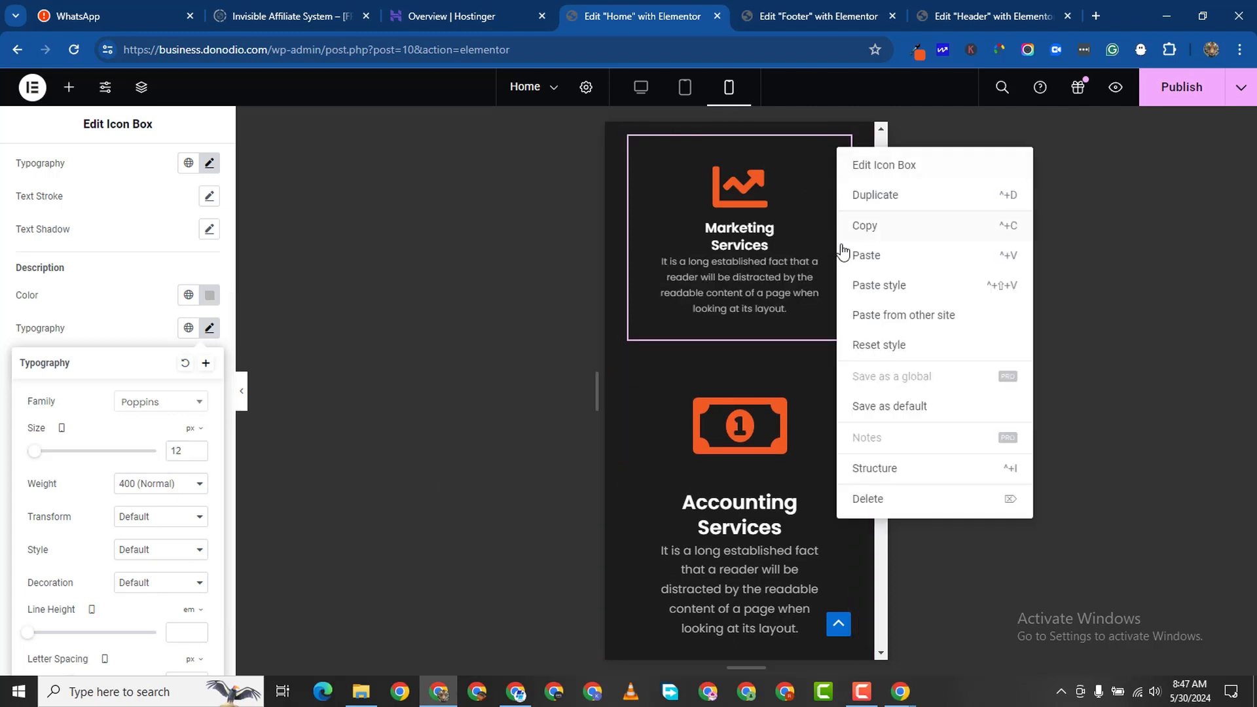
pyautogui.click(871, 230)
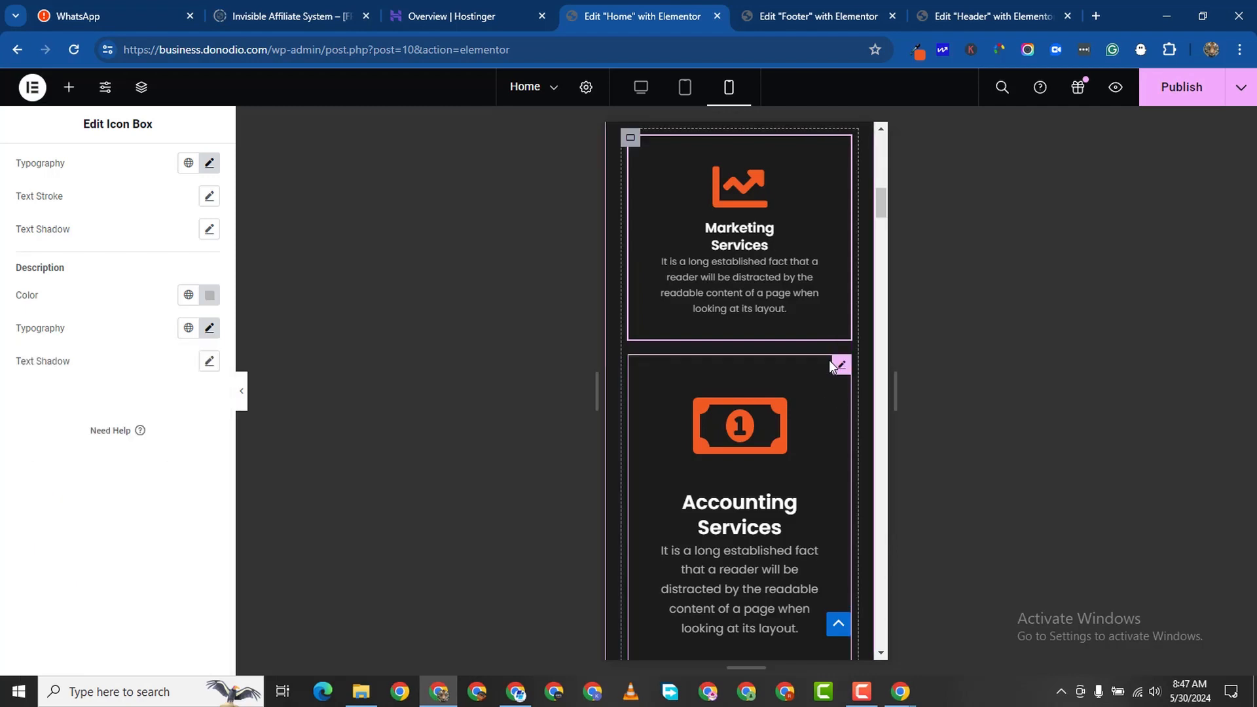
pyautogui.rightClick(842, 369)
pyautogui.click(895, 444)
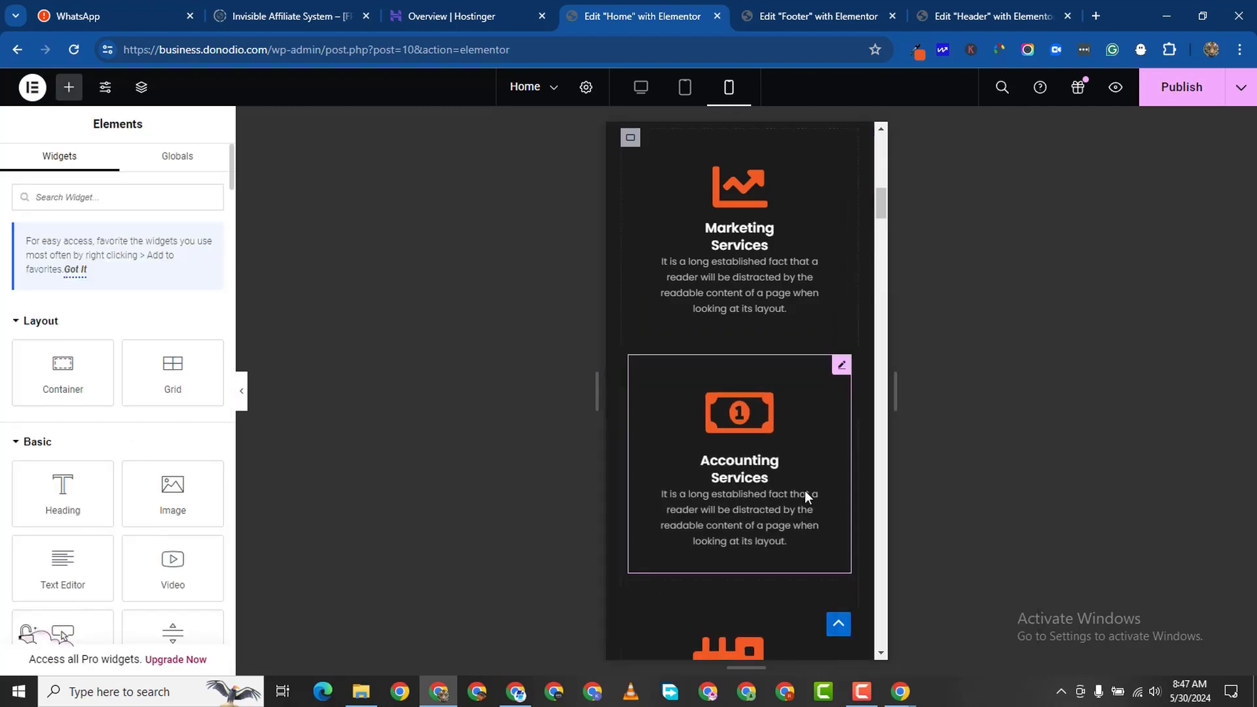
# Paste the copied style onto the Real Estate icon box and the Accounting Services box with the newspaper icon.
pyautogui.scroll(-1, 818, 500)
pyautogui.scroll(-2, 817, 499)
pyautogui.rightClick(841, 451)
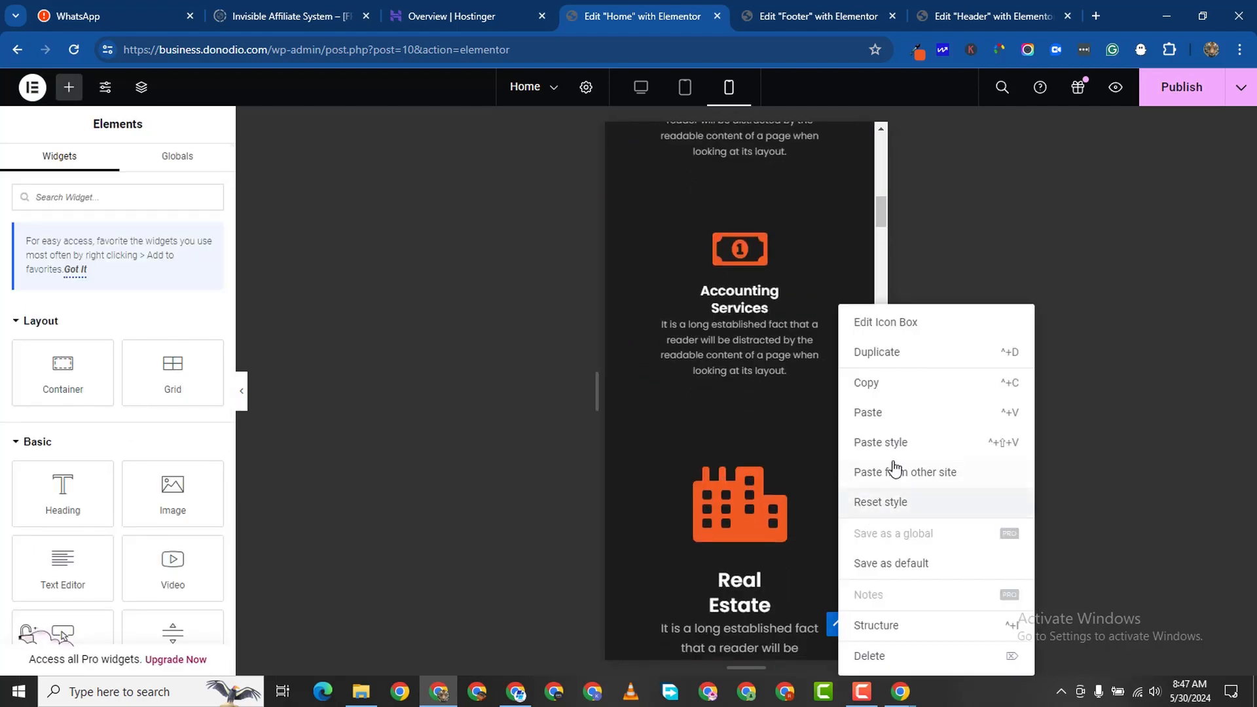
pyautogui.click(892, 440)
pyautogui.scroll(-4, 743, 547)
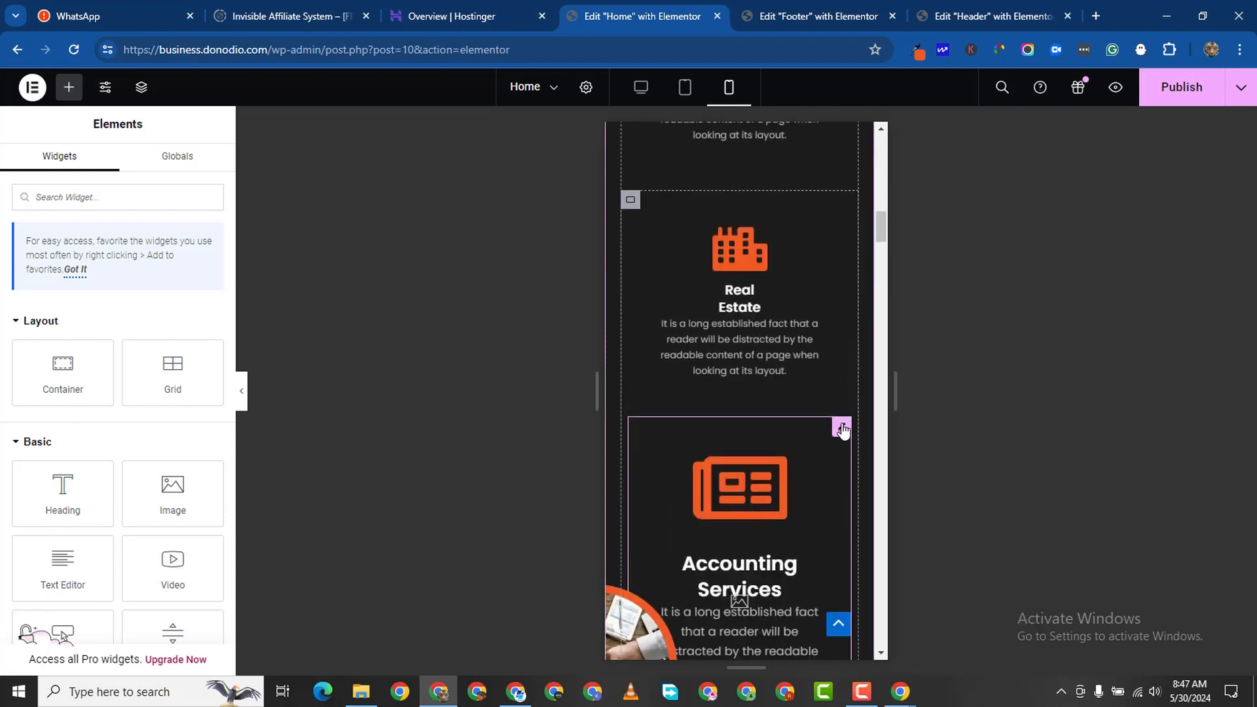
pyautogui.rightClick(842, 429)
pyautogui.click(898, 438)
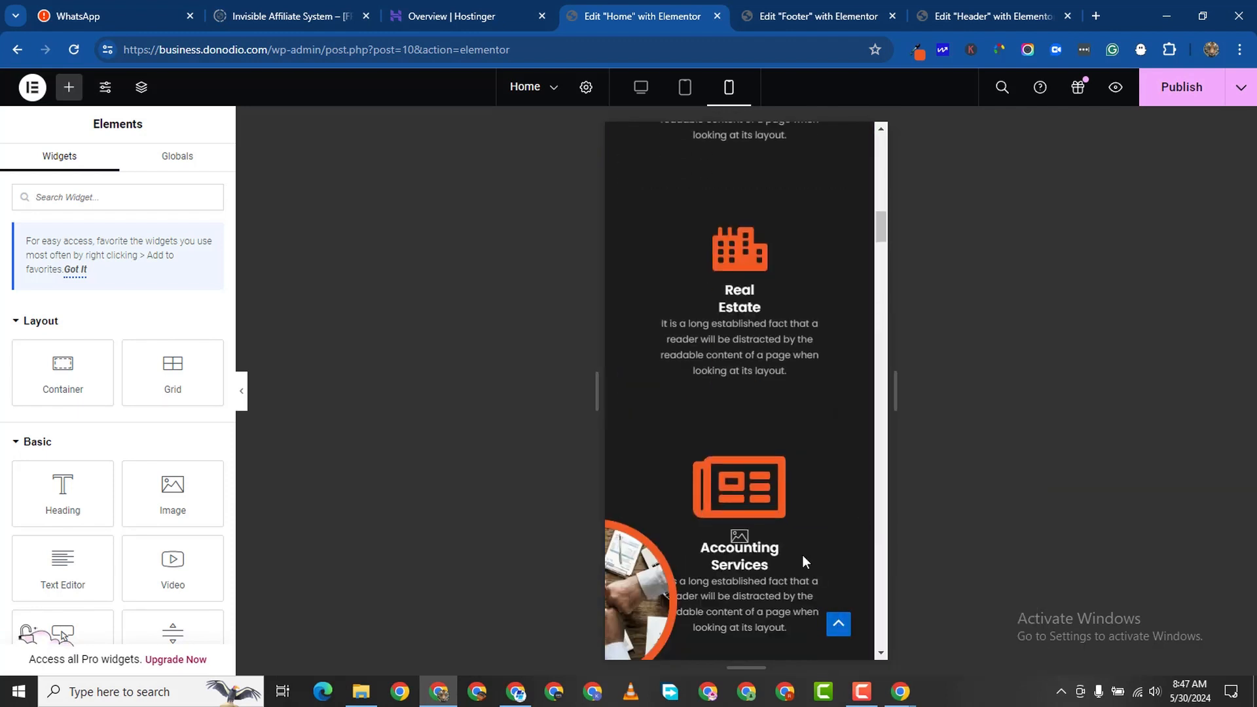
# Review the mobile layout from the header and hero through the services boxes to the About Us images.
pyautogui.scroll(-4, 807, 525)
pyautogui.scroll(2, 750, 477)
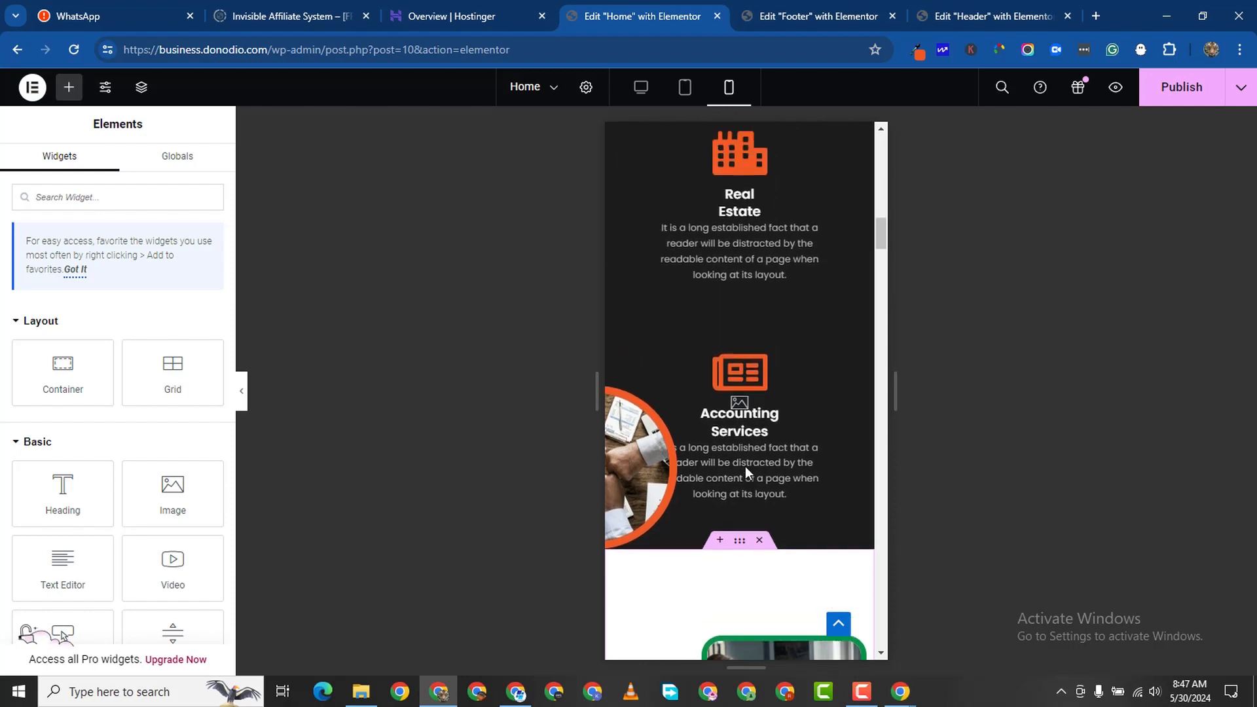
pyautogui.scroll(5, 753, 478)
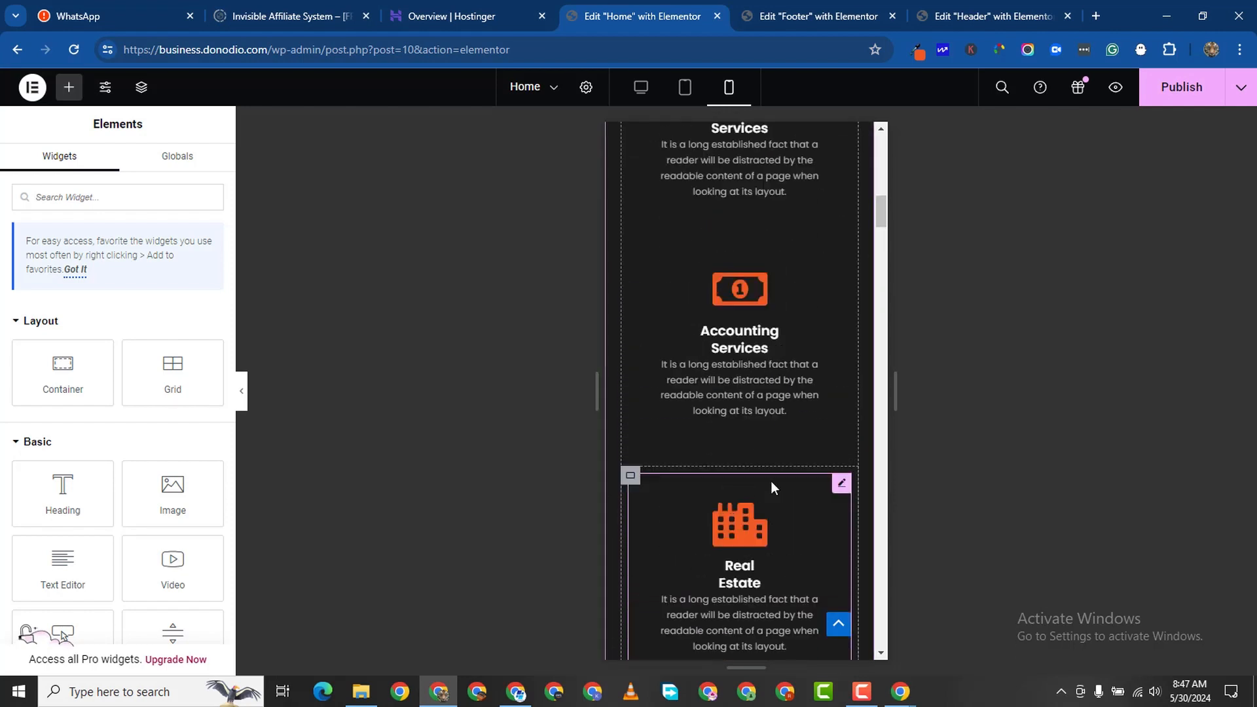
pyautogui.scroll(12, 771, 488)
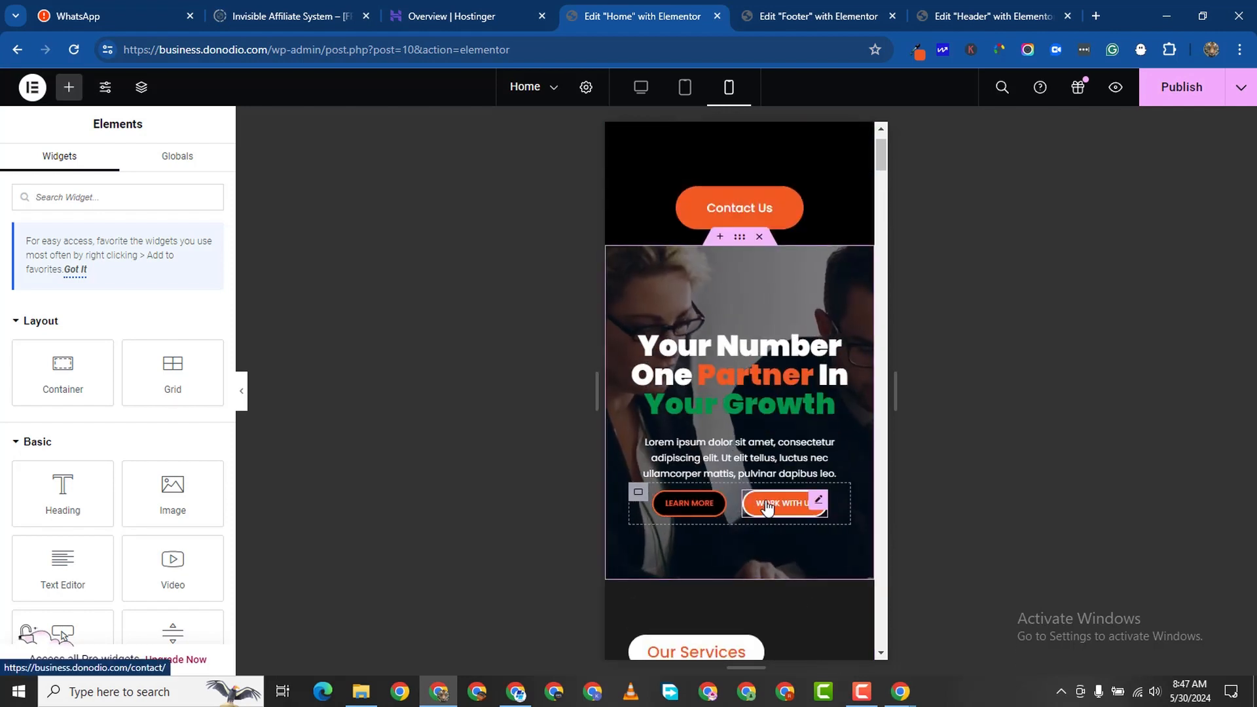
pyautogui.scroll(2, 767, 507)
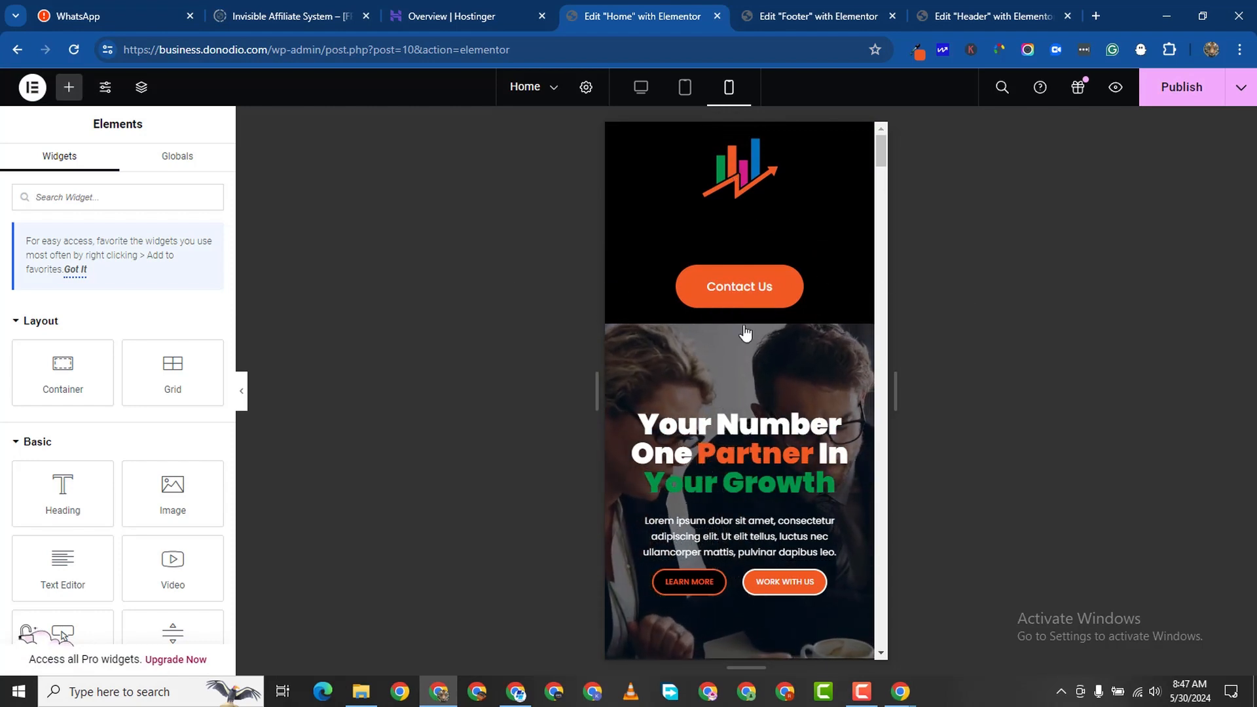
pyautogui.scroll(-15, 745, 333)
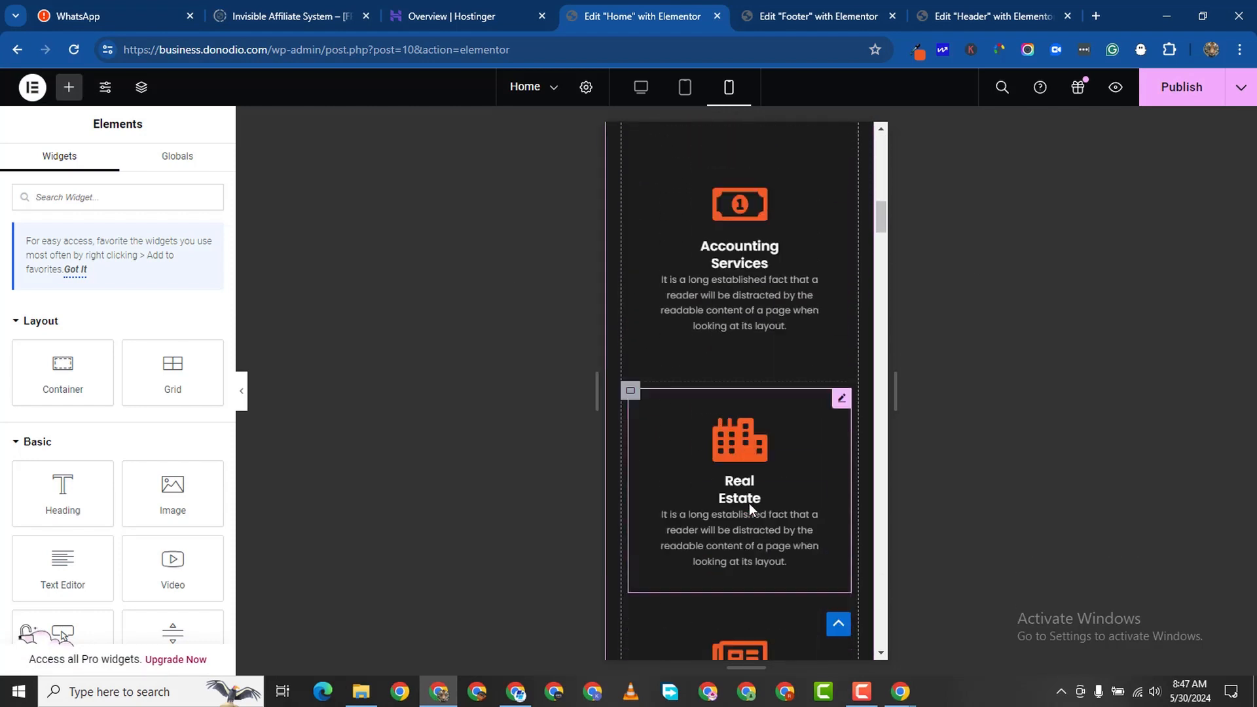
pyautogui.scroll(-7, 750, 509)
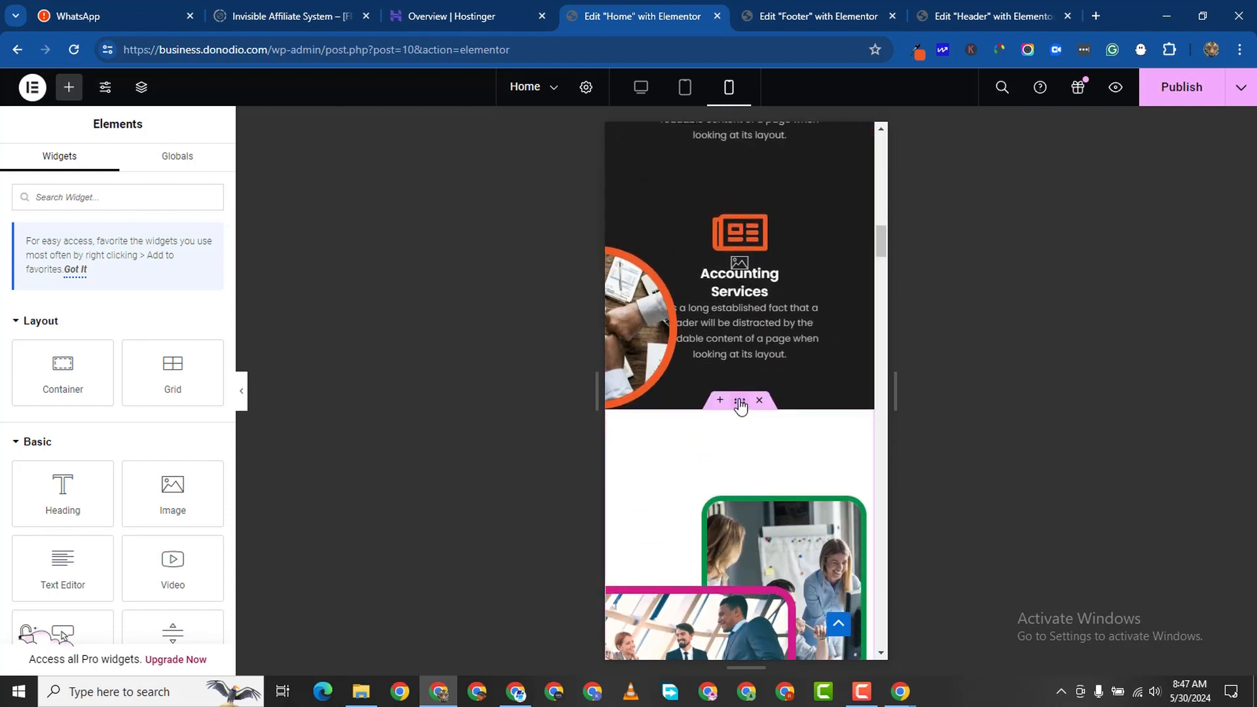
pyautogui.scroll(-4, 740, 406)
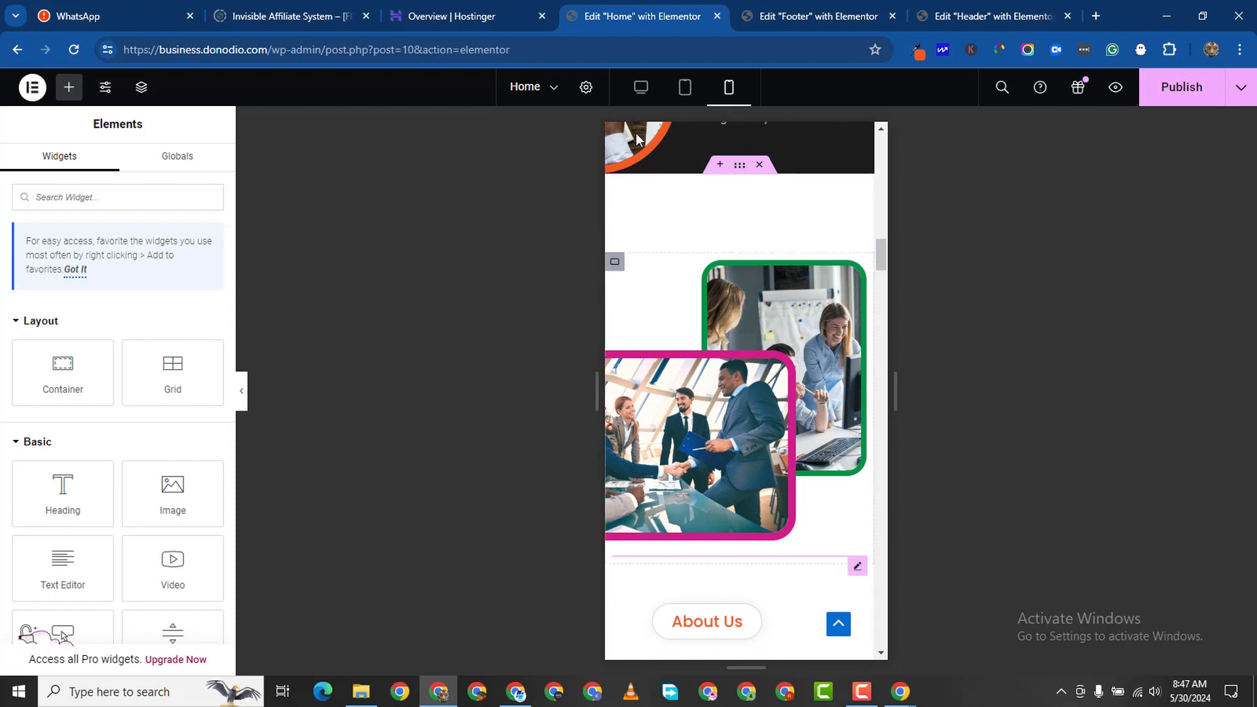
# Unlink the mobile margins of the About Us container and set its top margin to 200 px.
pyautogui.scroll(3, 636, 138)
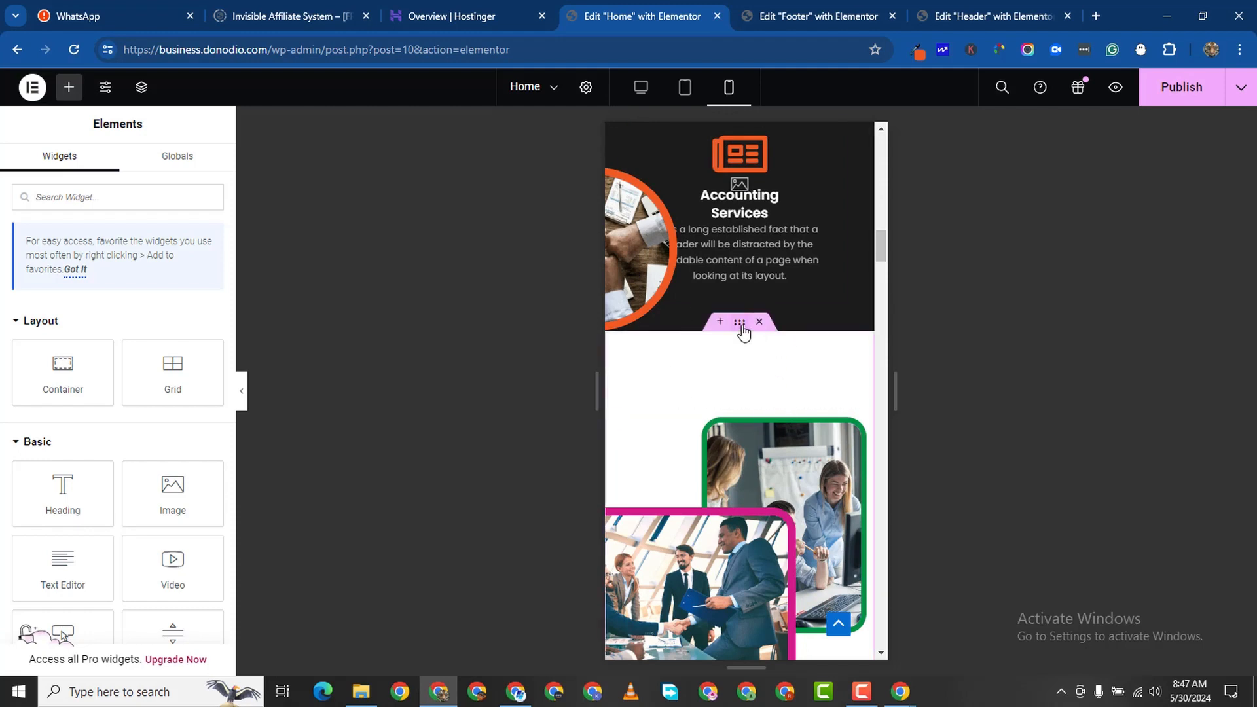
pyautogui.click(741, 323)
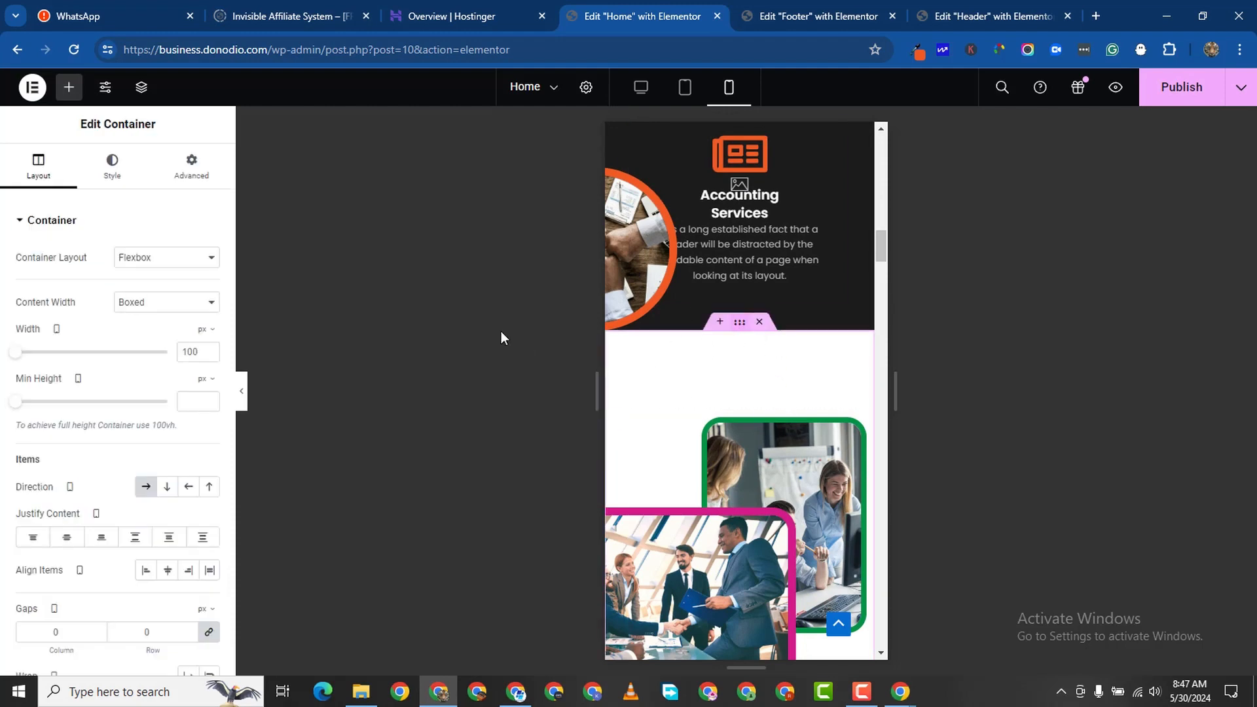
pyautogui.click(188, 180)
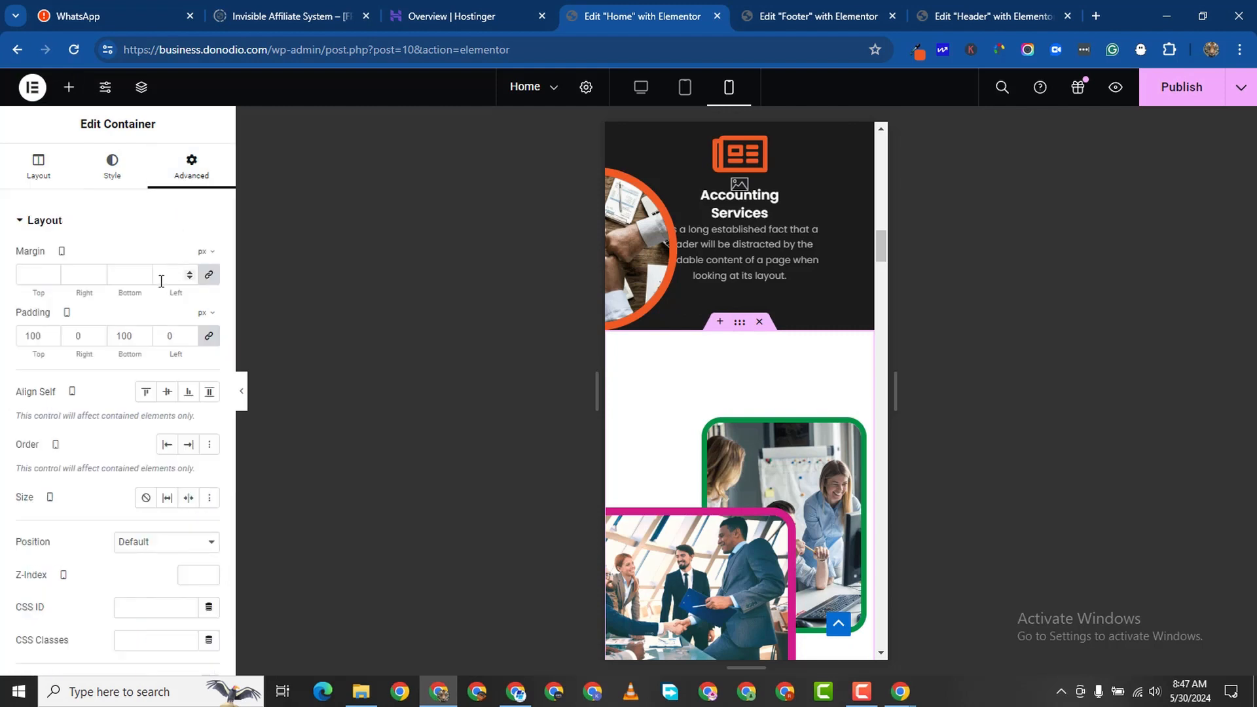
pyautogui.click(208, 275)
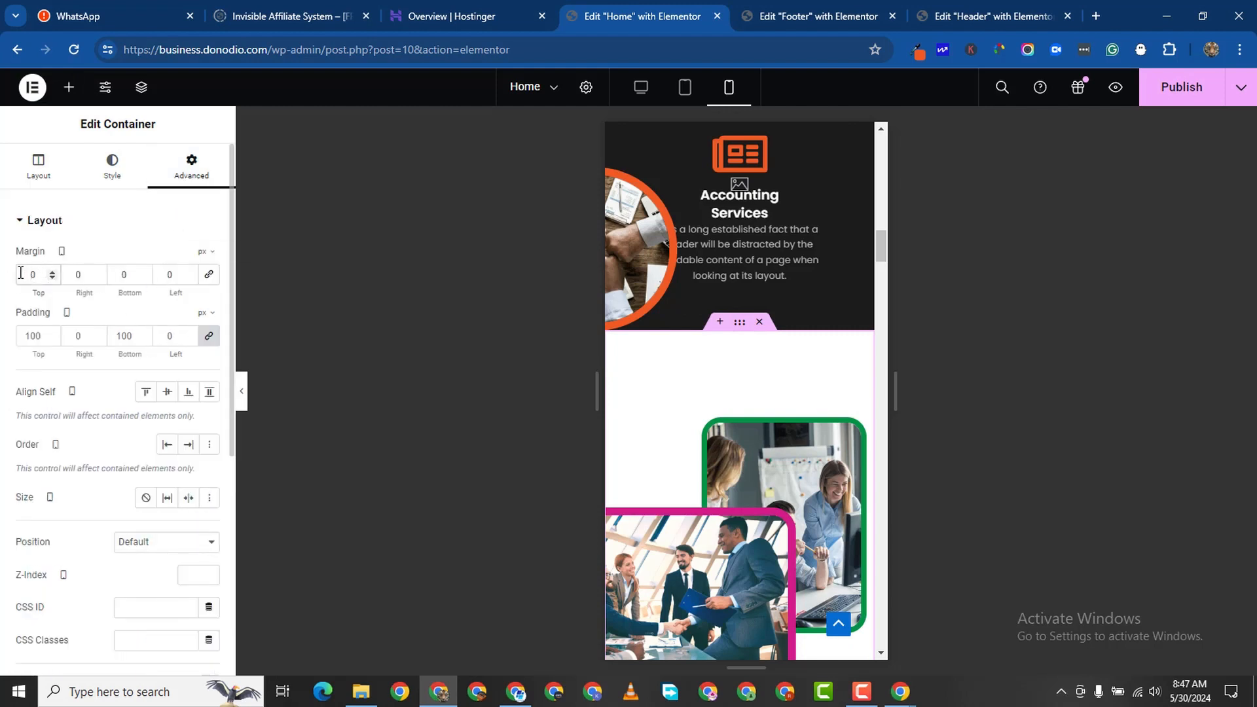
pyautogui.click(20, 272)
pyautogui.write('200')
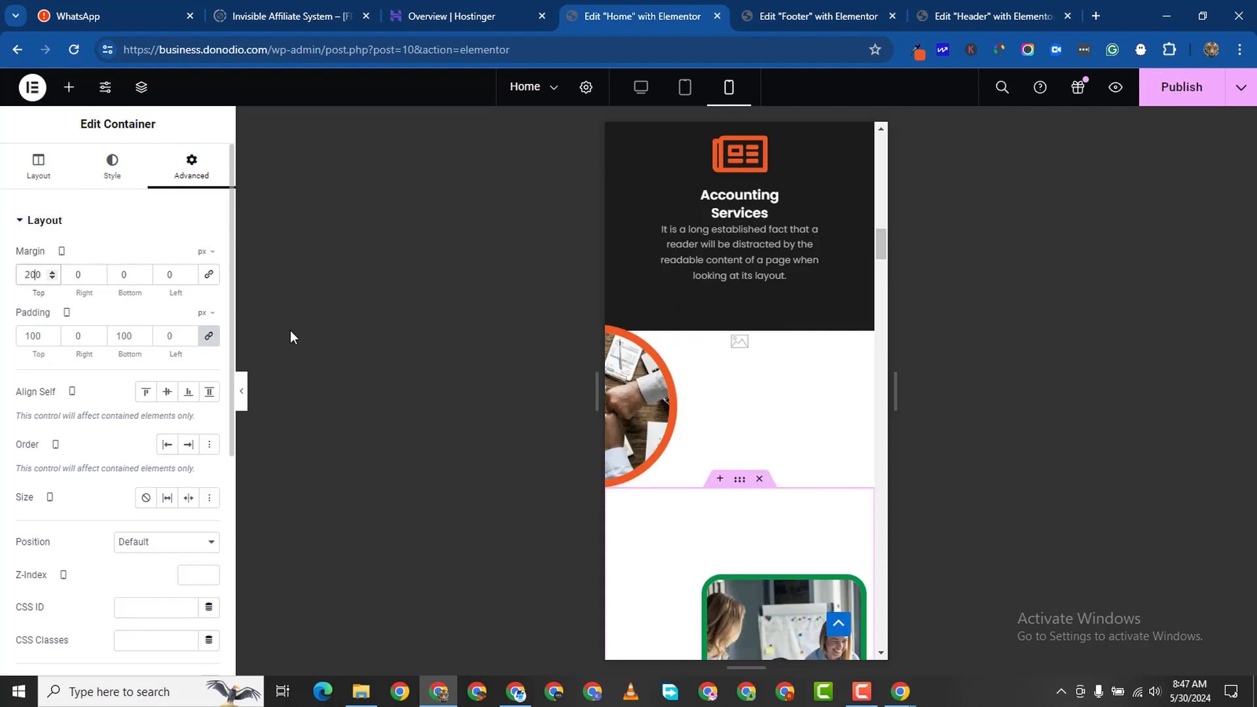
# Open the margin and padding settings of the circular image of joined fists.
pyautogui.scroll(-2, 643, 440)
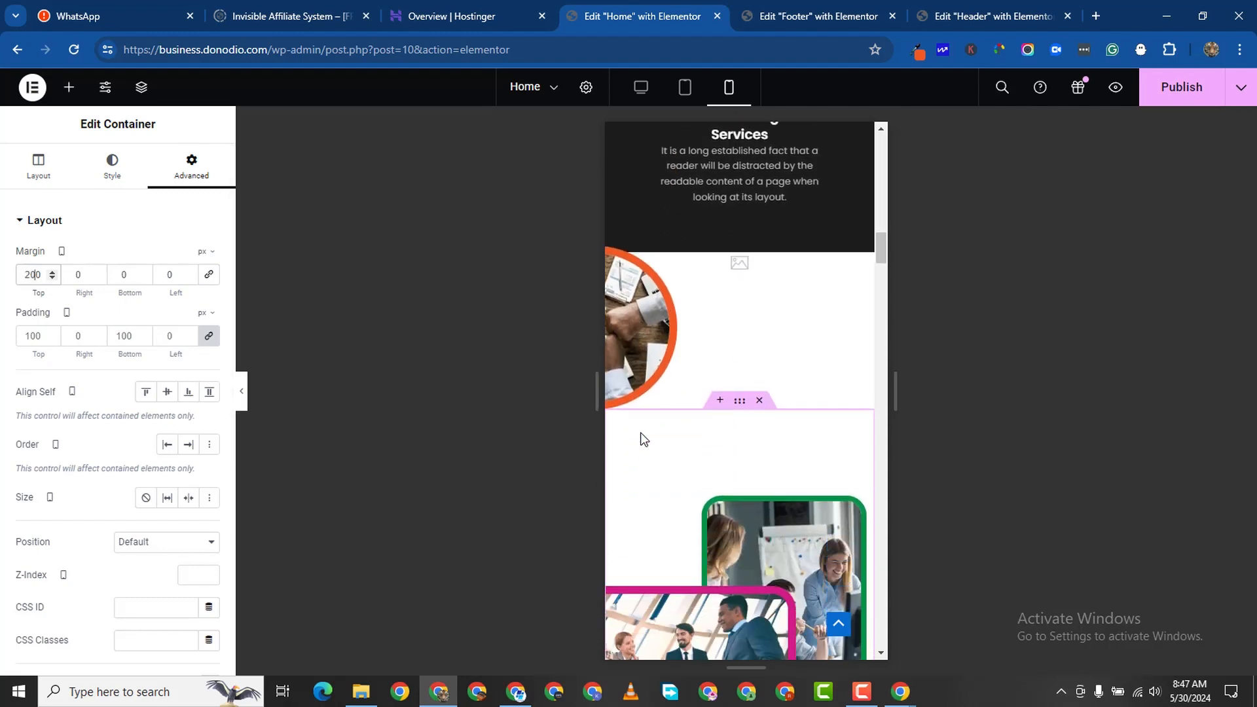
pyautogui.click(639, 333)
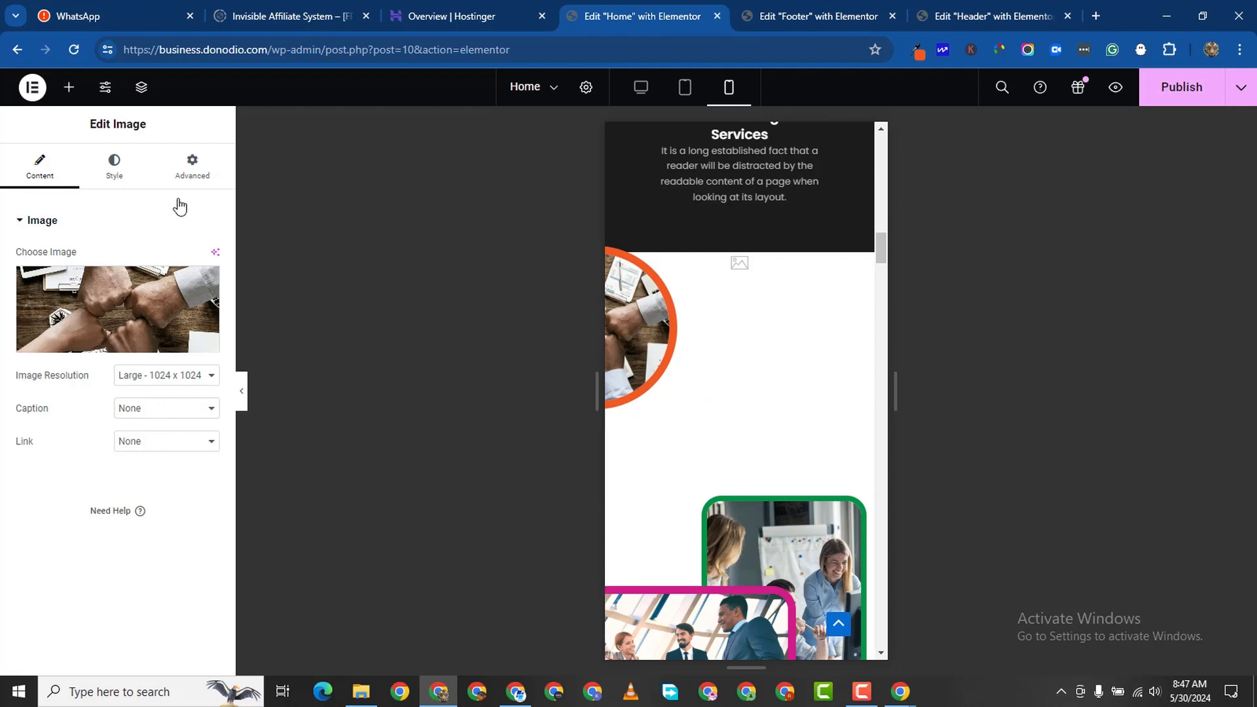
pyautogui.click(192, 165)
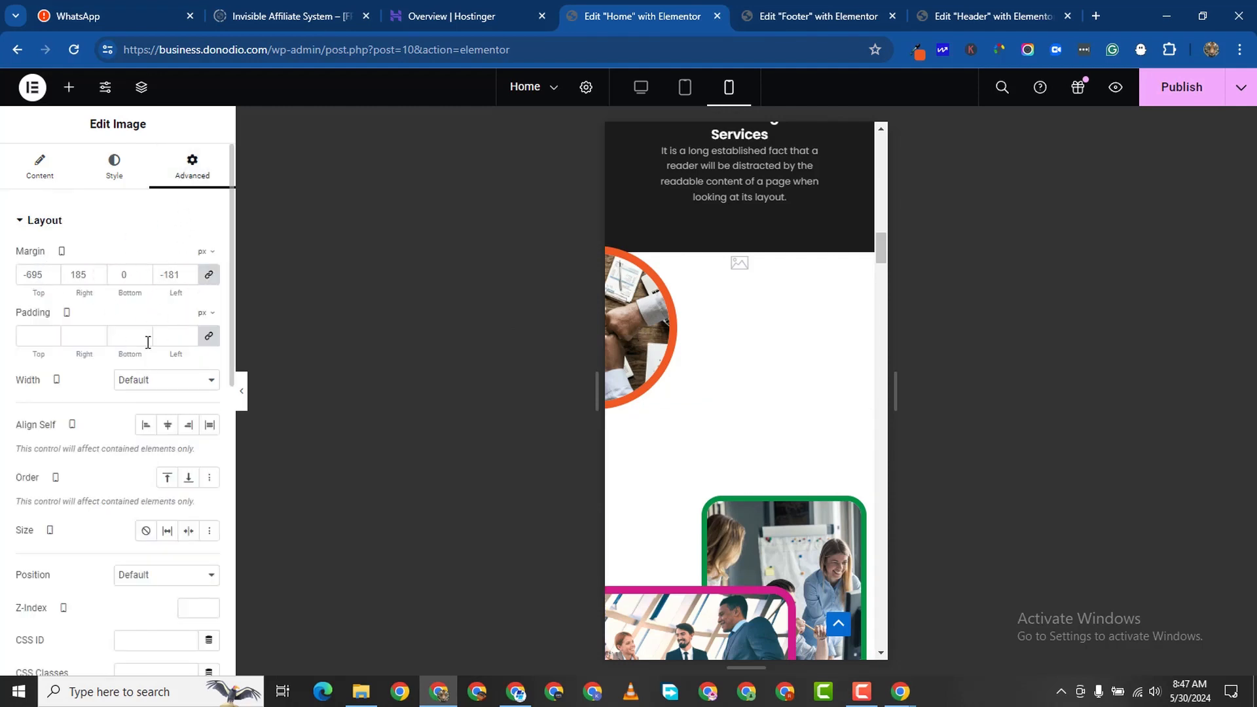
pyautogui.scroll(-2, 148, 342)
pyautogui.scroll(2, 149, 393)
pyautogui.click(52, 277)
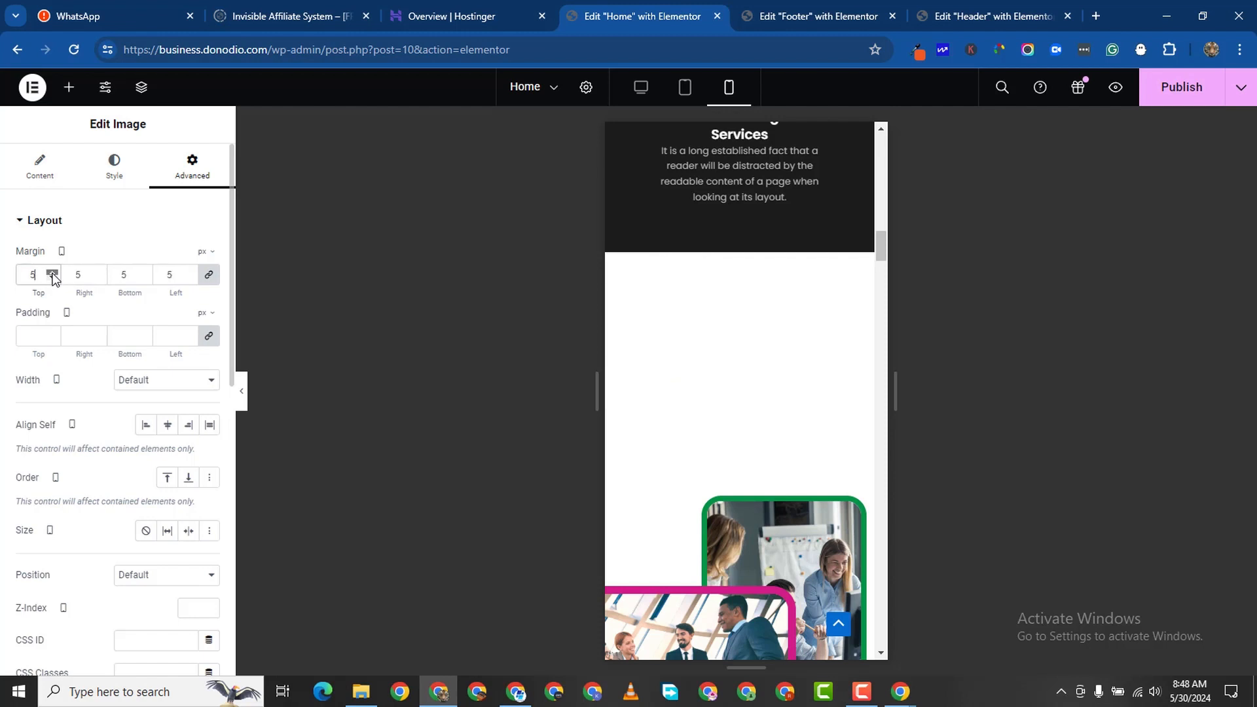
pyautogui.press('BackSpace')
pyautogui.write('10')
pyautogui.hotkey('ctrl', 'z')
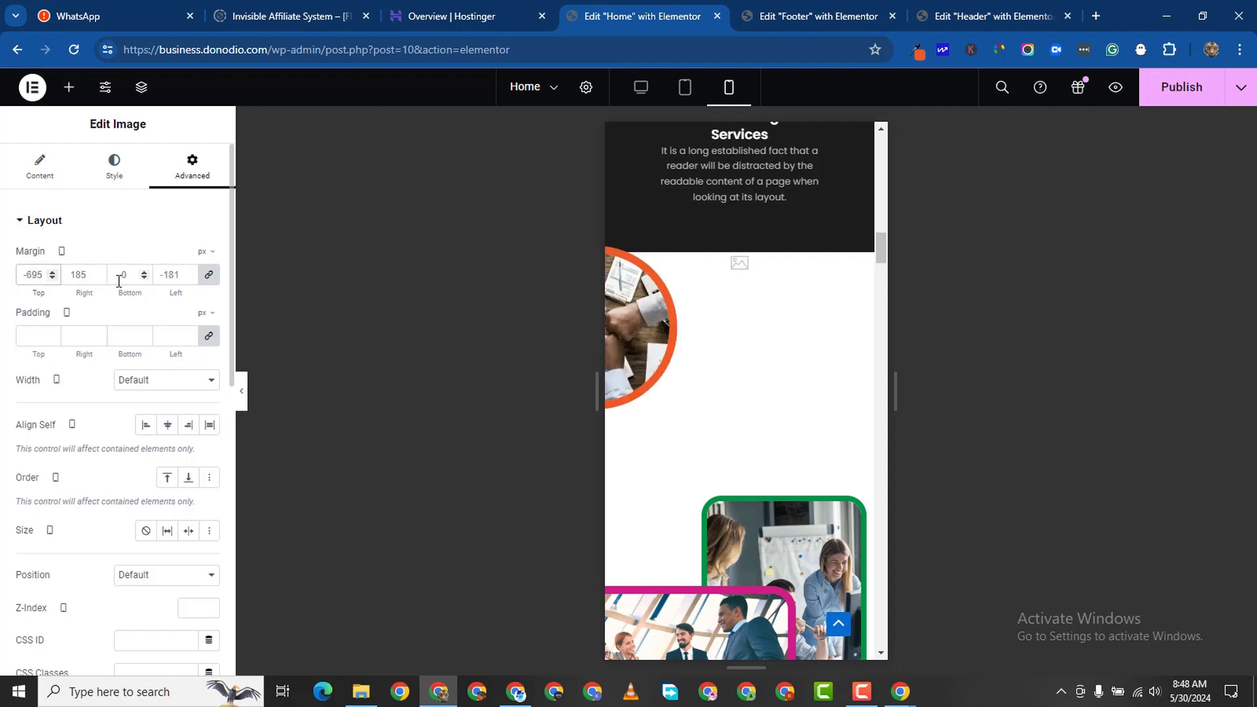
# Unlink the circular image's mobile margins and set the top margin to -300 px, with the other sides at 0.
pyautogui.click(207, 275)
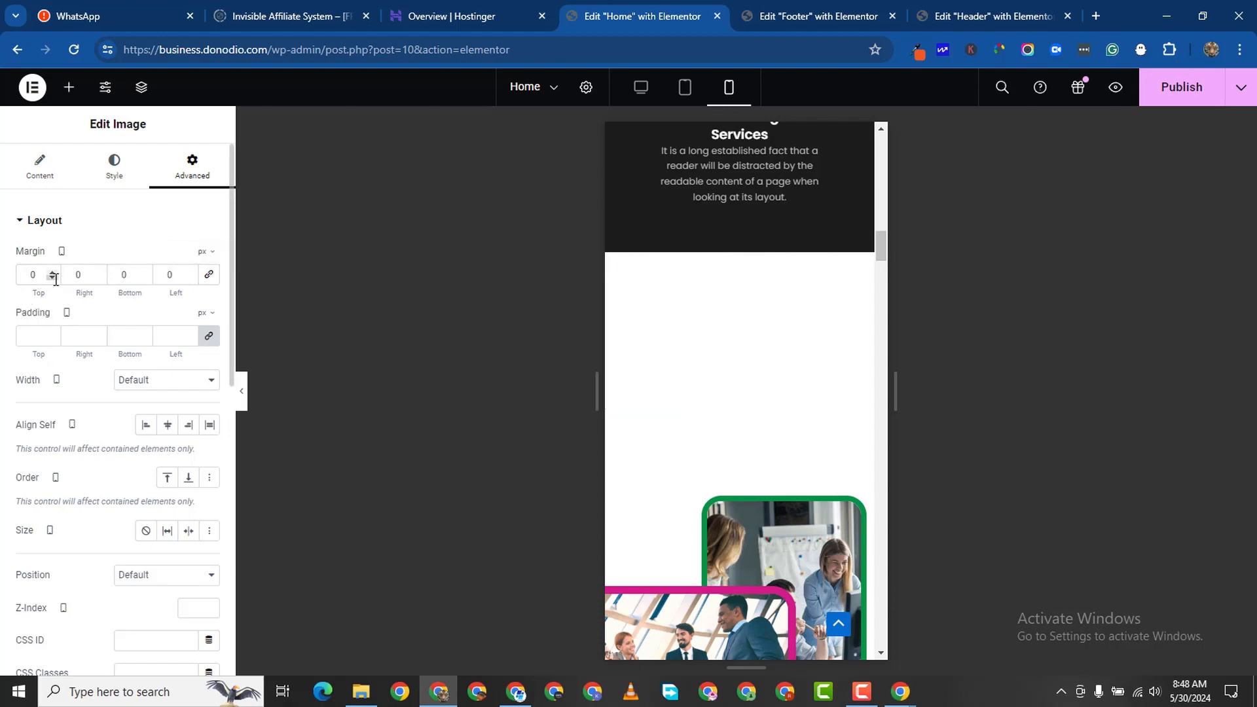
pyautogui.scroll(-6, 758, 564)
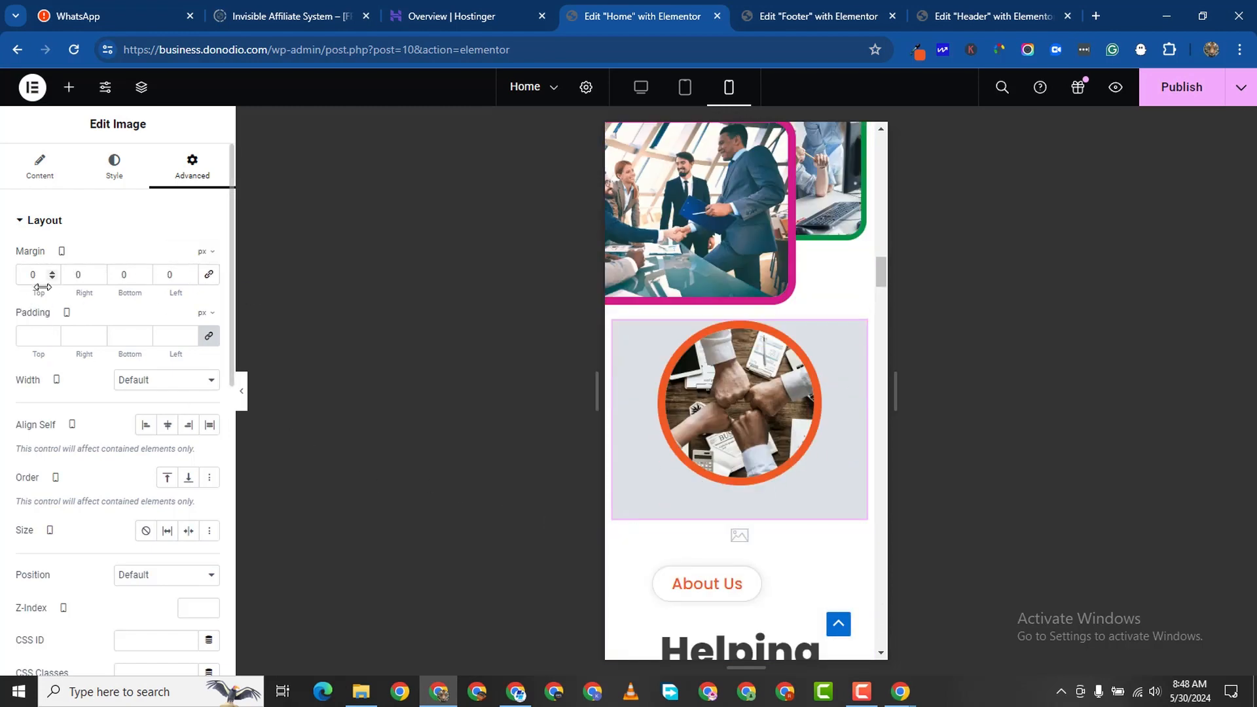
pyautogui.moveTo(52, 279); pyautogui.dragTo(52, 280)
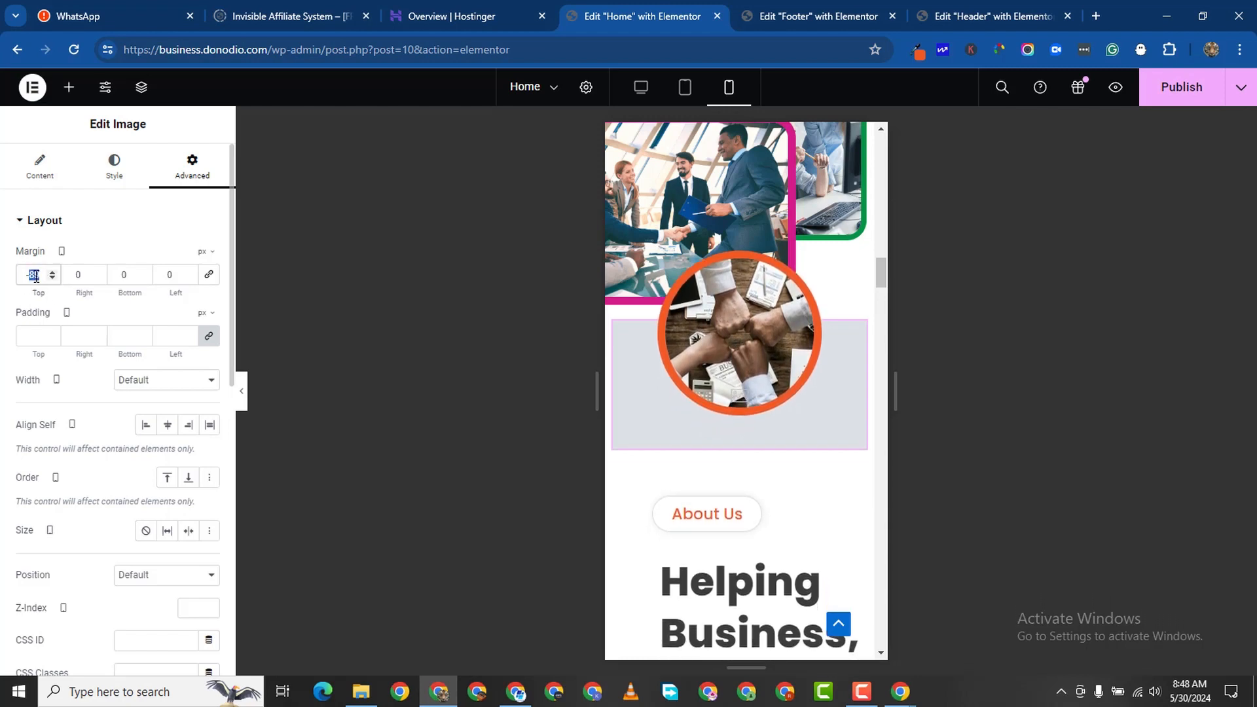
pyautogui.write('-300')
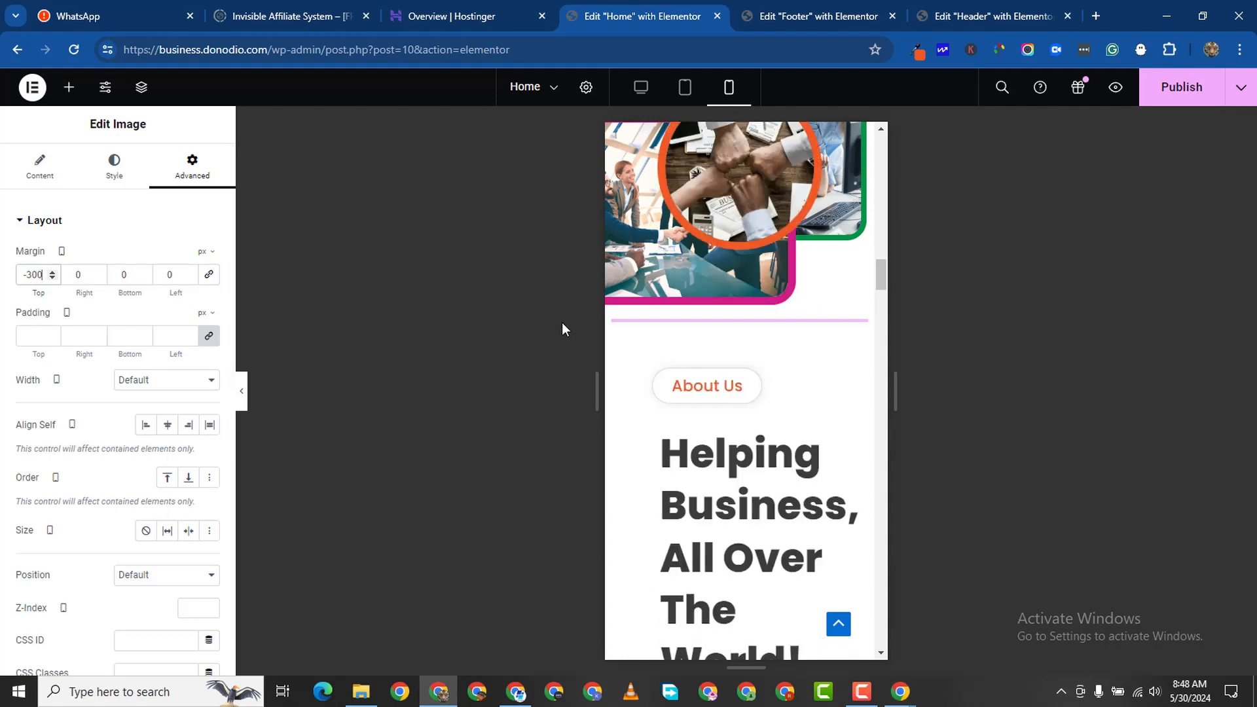
# Set the mobile top margin of the circular joined-fists image to -400 px.
pyautogui.scroll(-1, 643, 354)
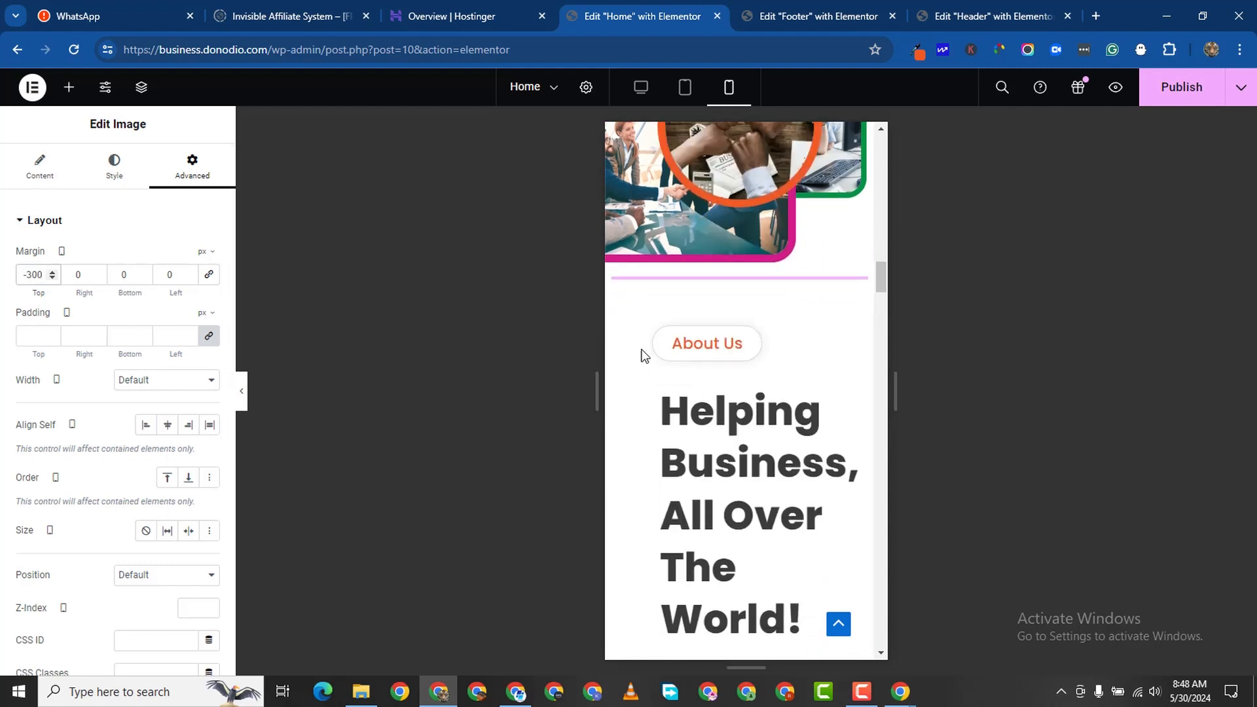
pyautogui.scroll(5, 832, 398)
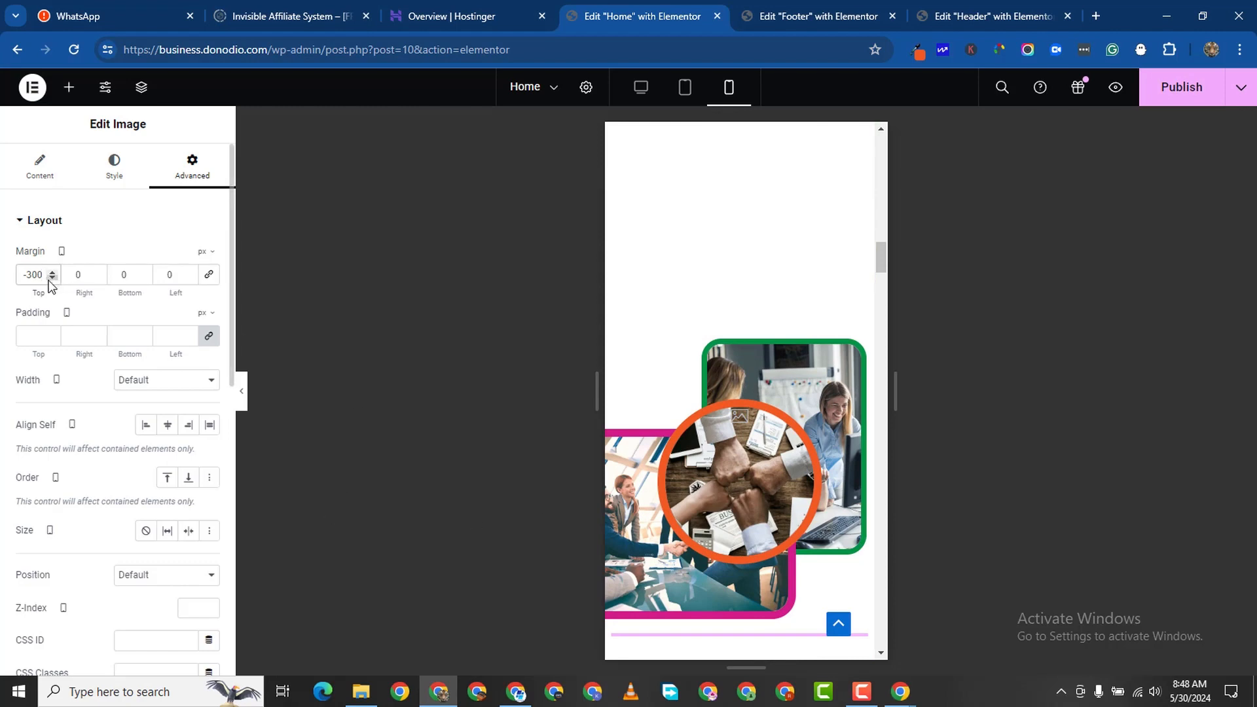
pyautogui.moveTo(53, 279); pyautogui.dragTo(53, 280)
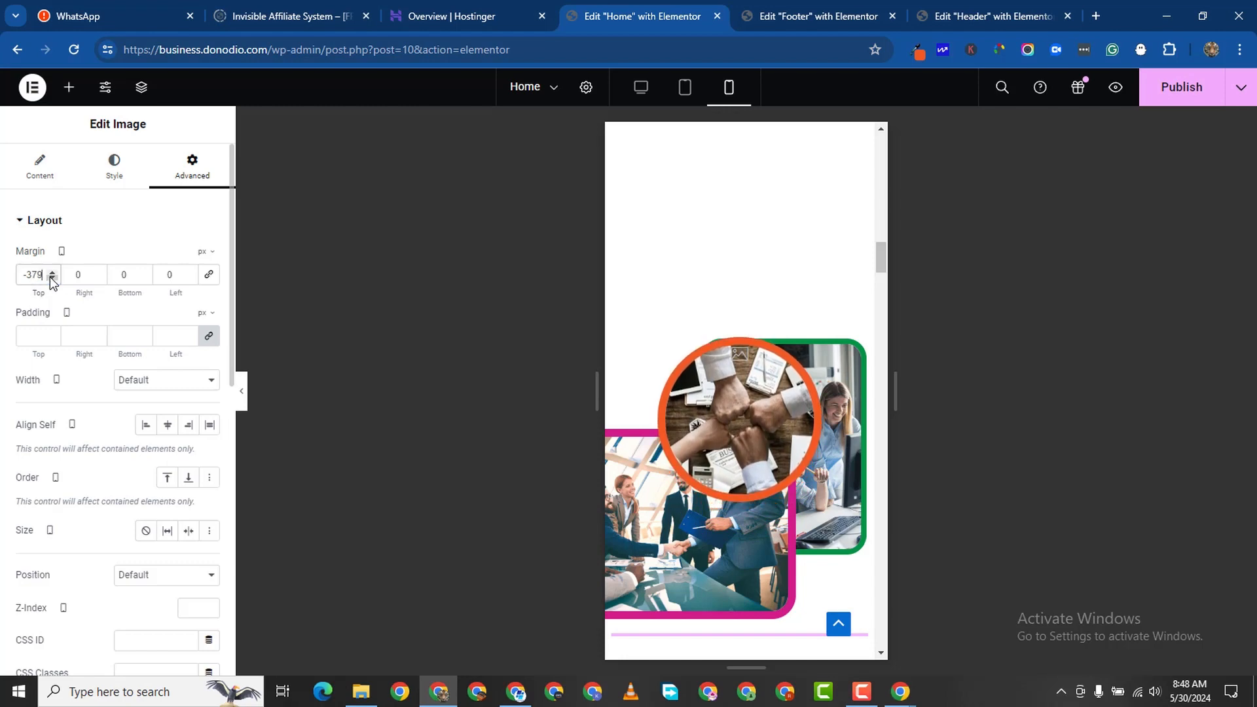
pyautogui.click(52, 277)
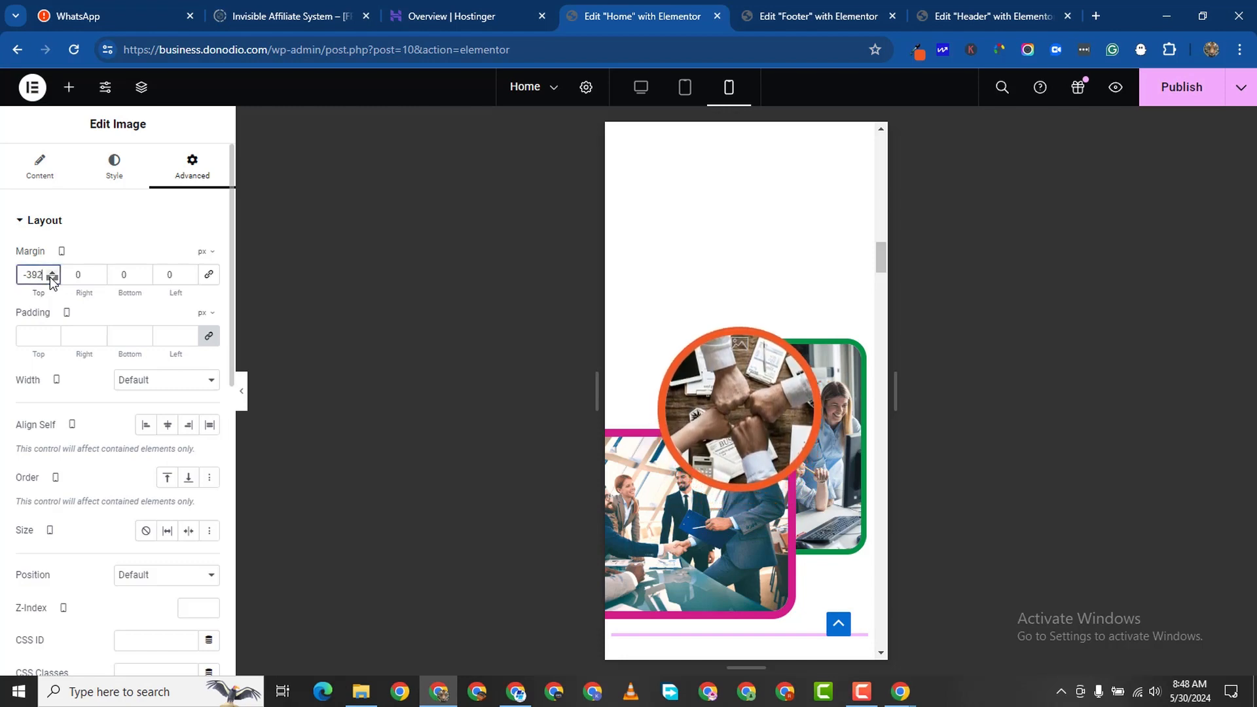
pyautogui.click(52, 277)
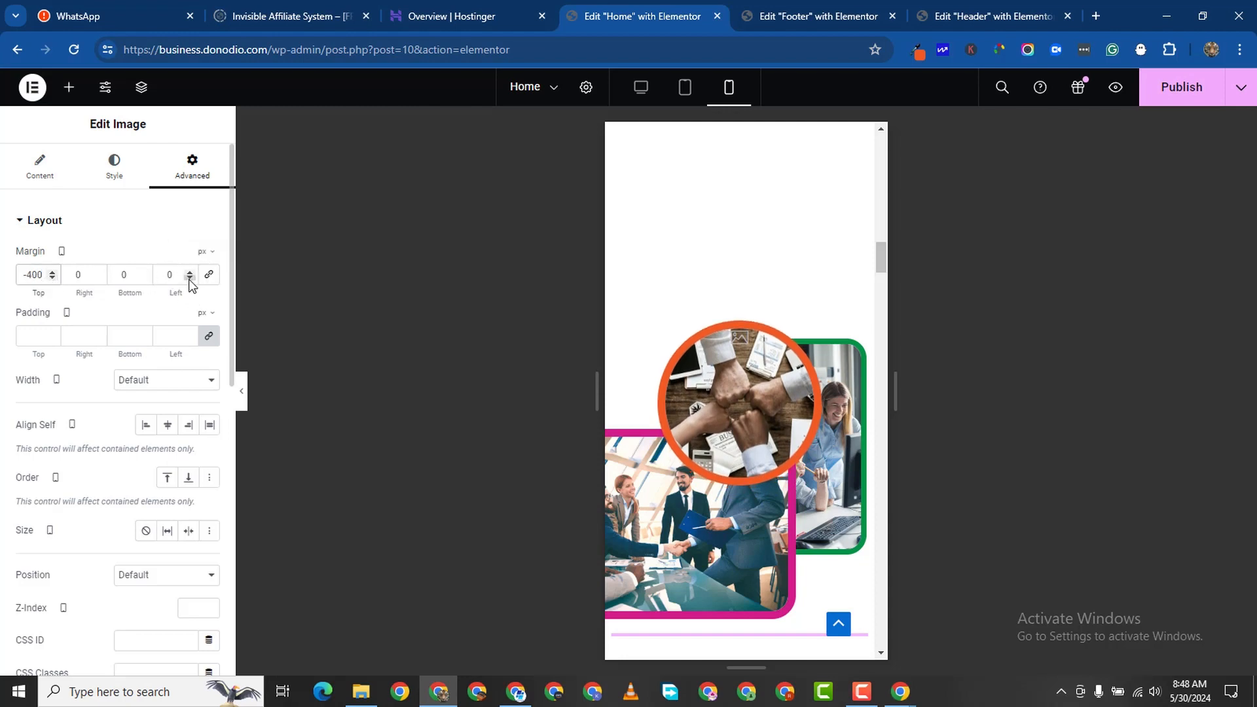
# Set the circular image's left margin to -78 px and its right margin to 78 px.
pyautogui.click(190, 278)
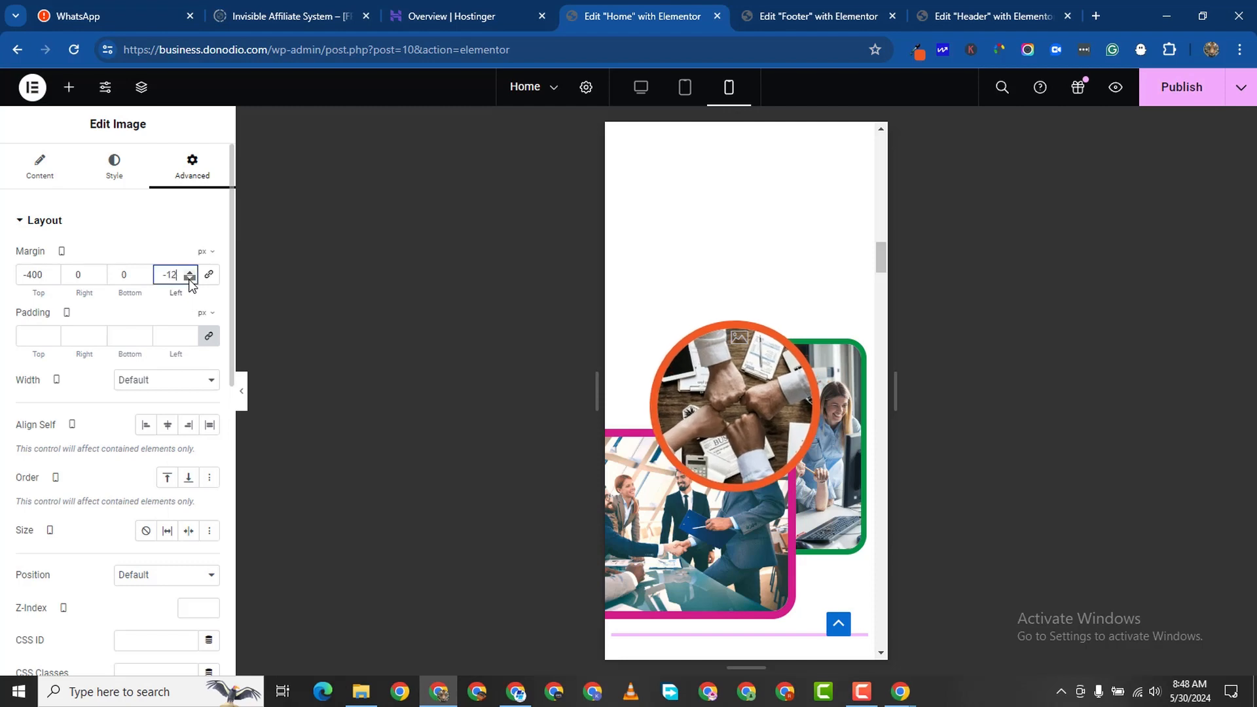
pyautogui.moveTo(190, 278); pyautogui.dragTo(190, 278)
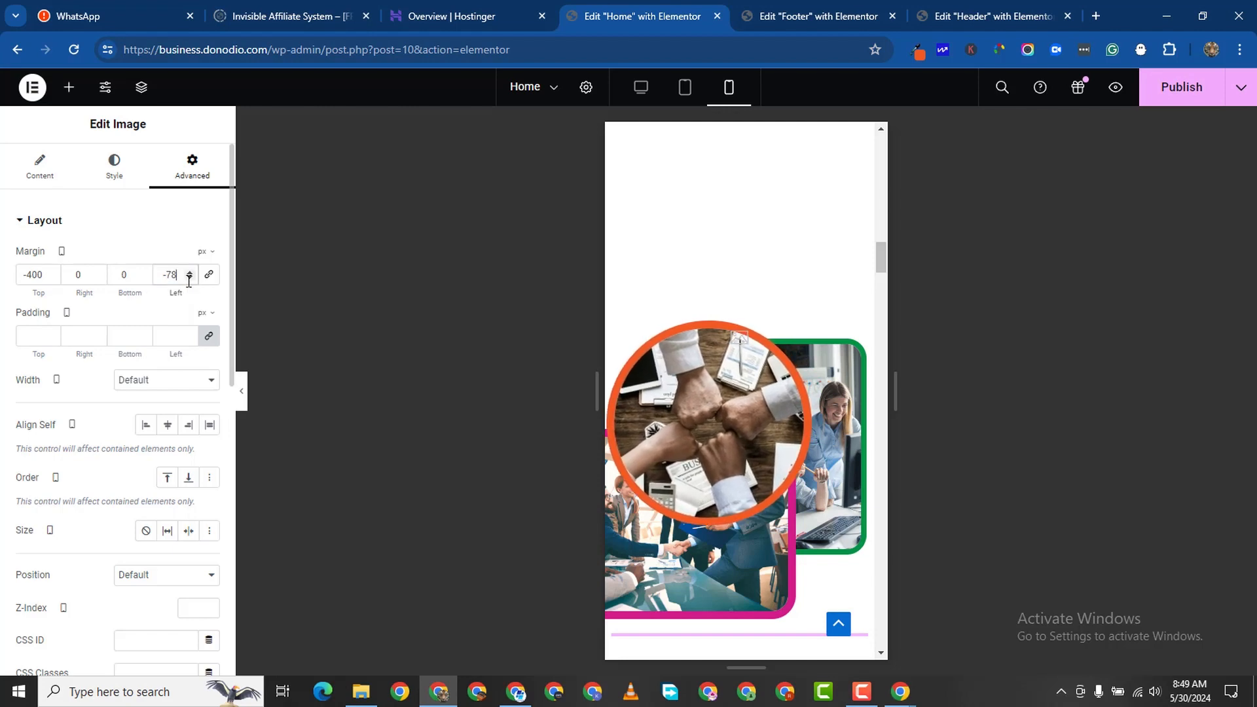
pyautogui.click(71, 278)
pyautogui.write('78')
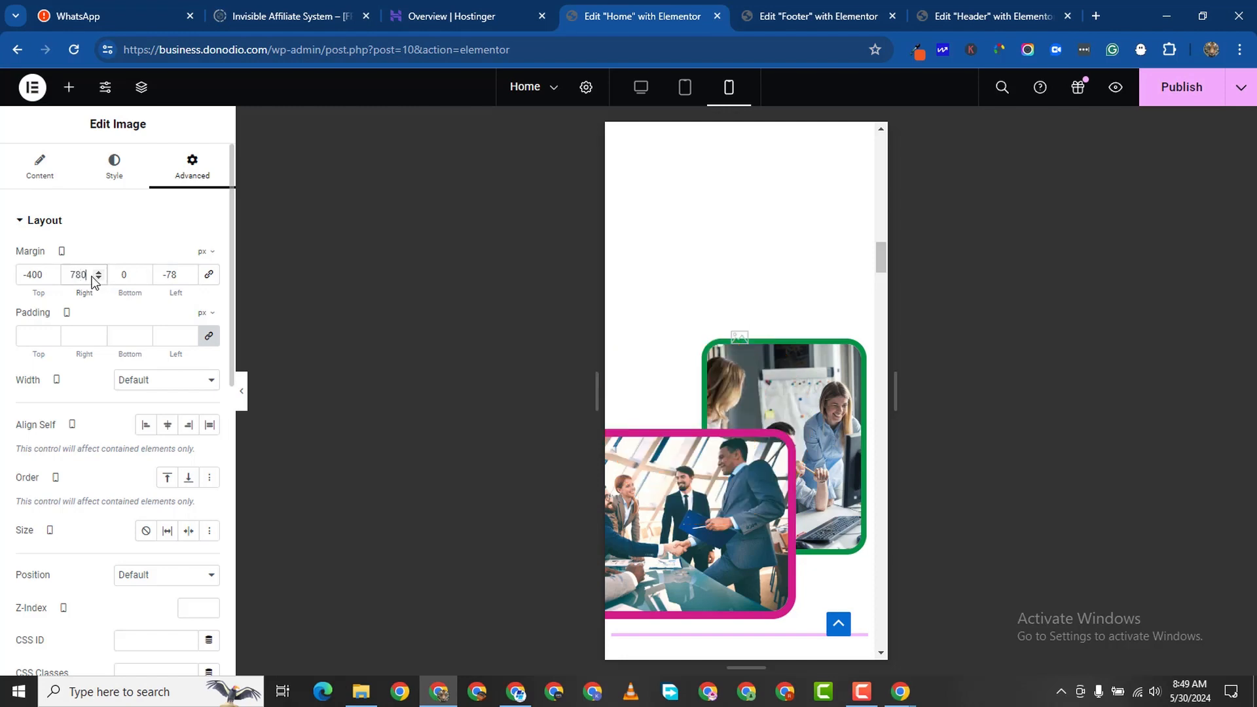
pyautogui.press('BackSpace')
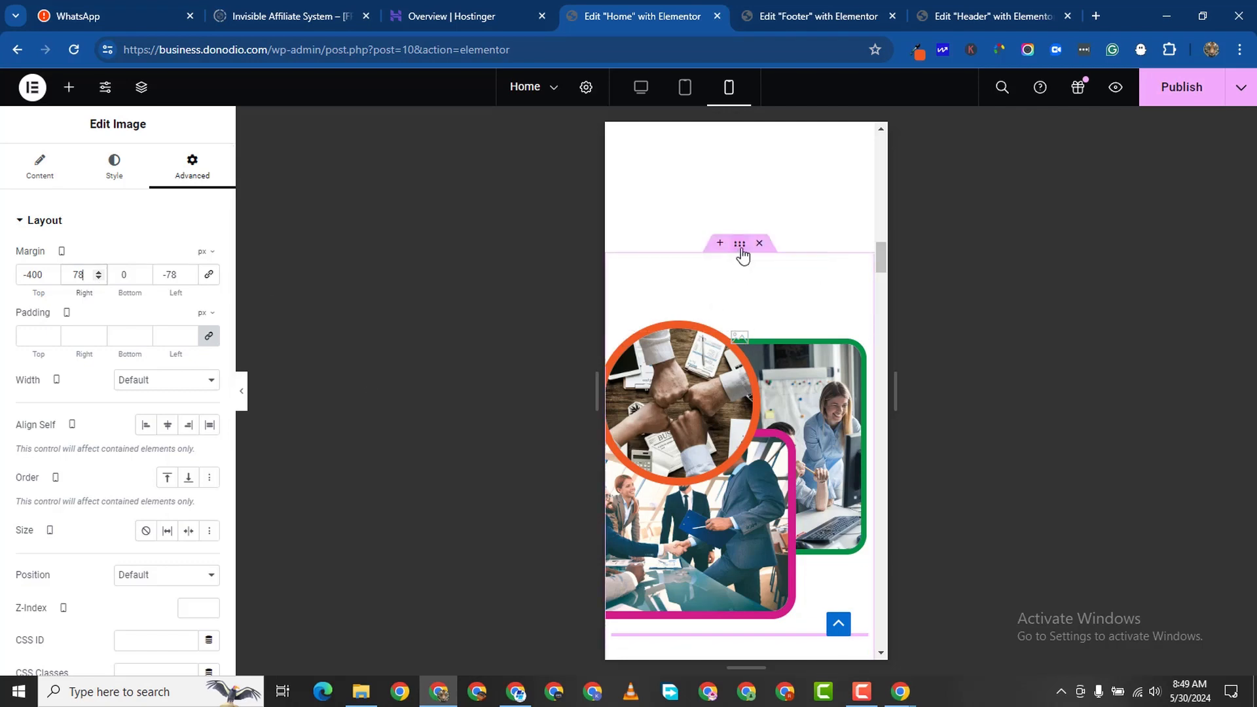
# Set the mobile padding of the About Us container to 20 px on all sides.
pyautogui.click(740, 249)
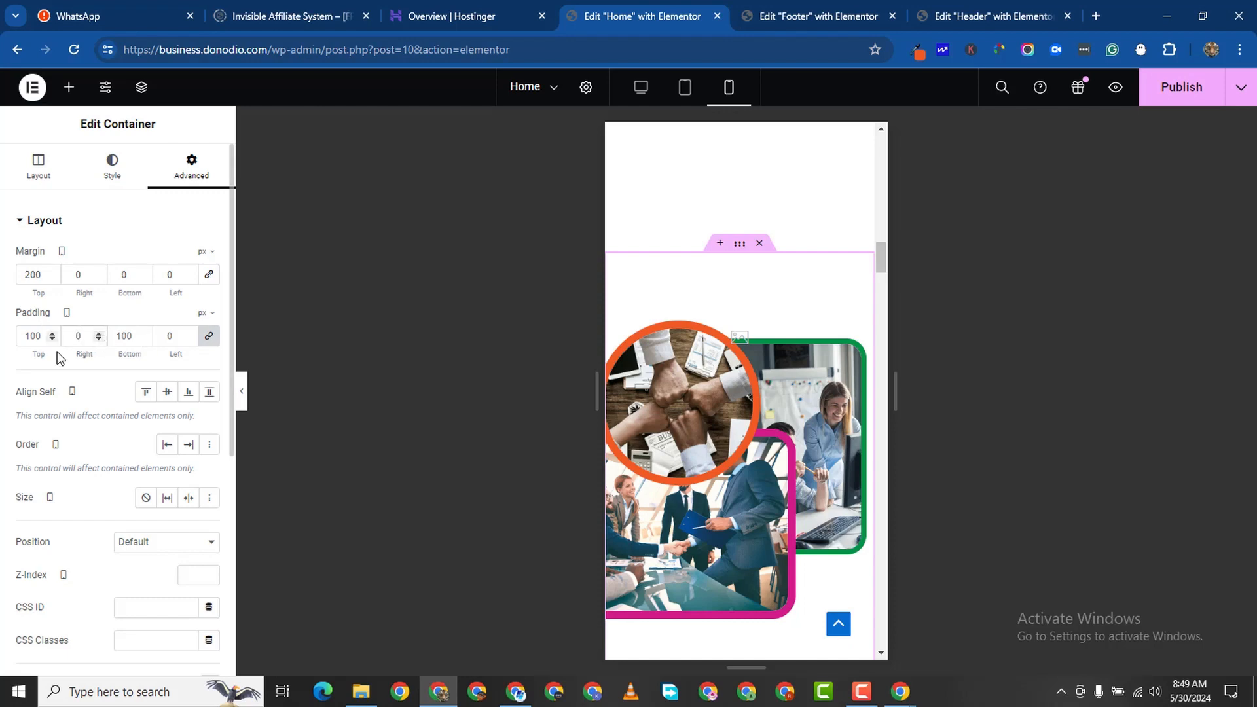
pyautogui.write('20')
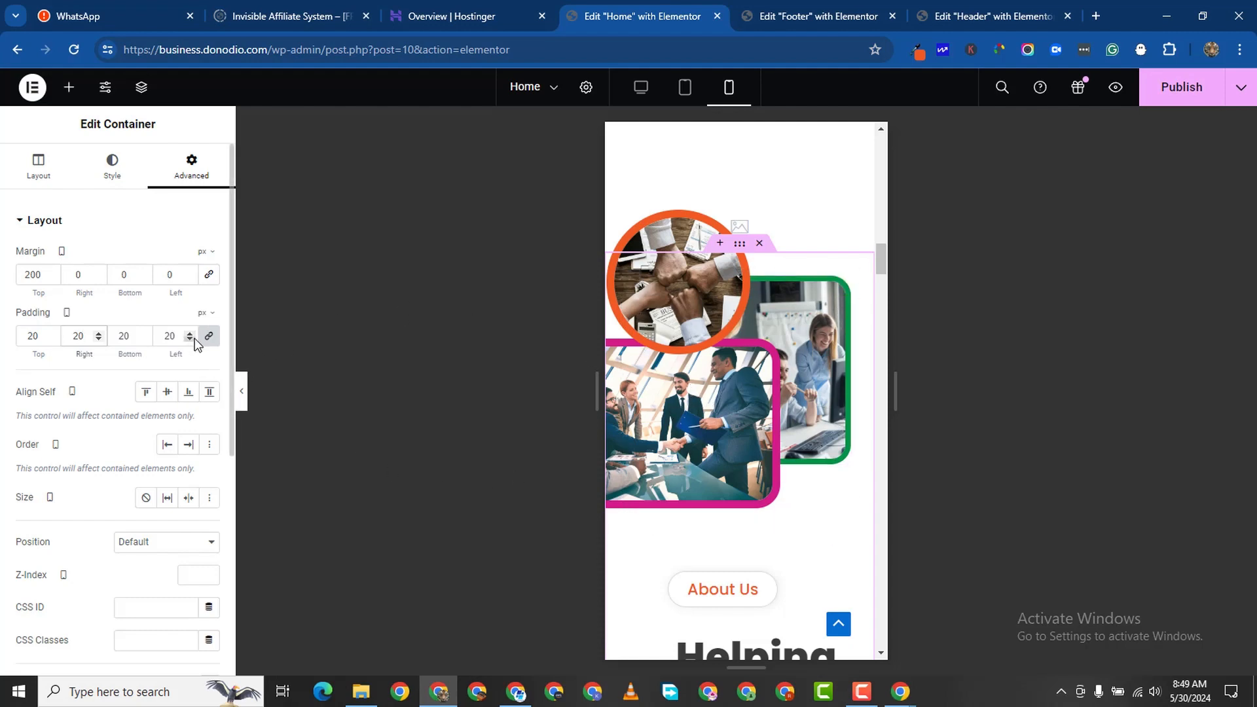
# Try reducing the container's linked padding to 6 px on all sides, and return it to 20 px.
pyautogui.click(99, 340)
pyautogui.click(99, 340)
pyautogui.doubleClick(99, 340)
pyautogui.doubleClick(99, 340)
pyautogui.click(99, 340)
pyautogui.click(99, 340)
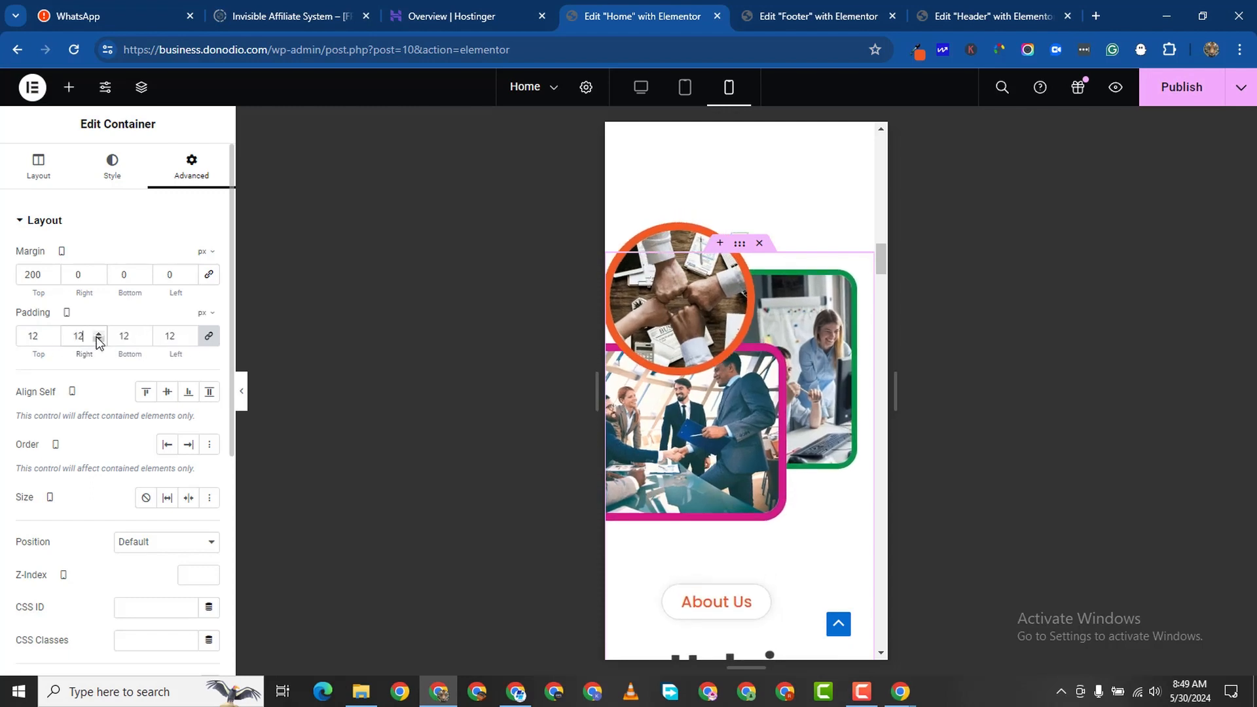
pyautogui.click(99, 340)
pyautogui.click(99, 340)
pyautogui.doubleClick(98, 339)
pyautogui.doubleClick(99, 340)
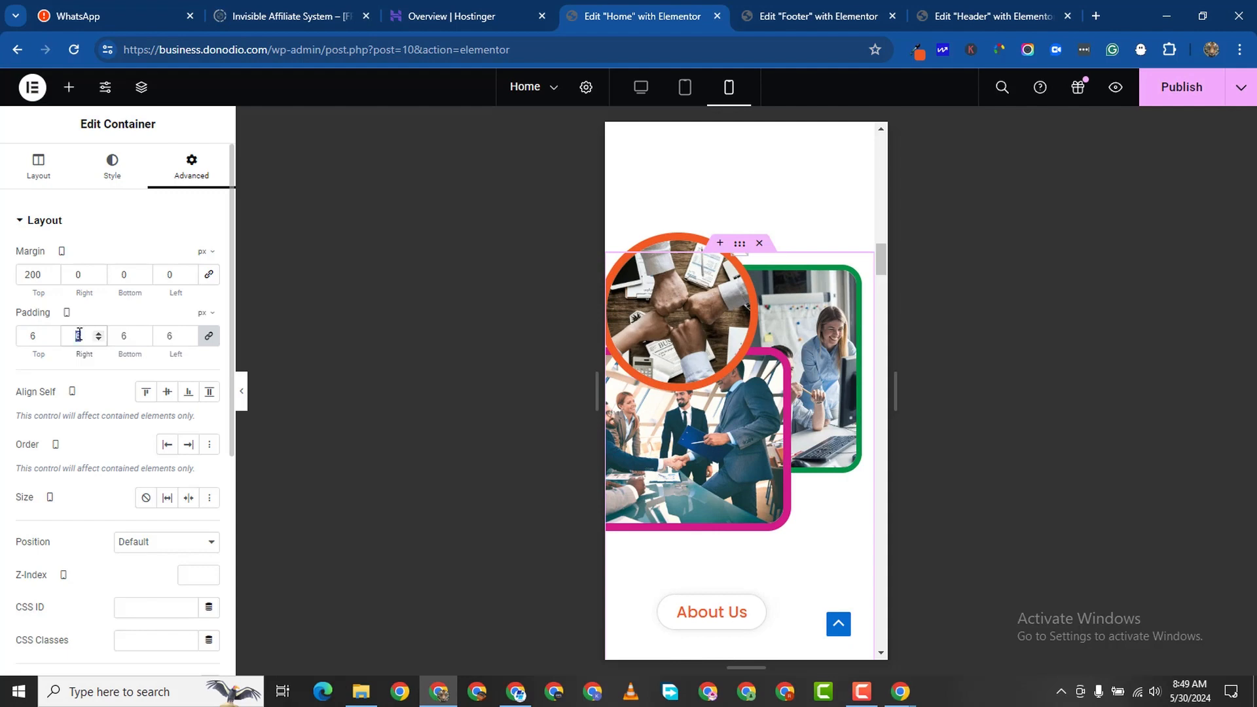
pyautogui.write('20')
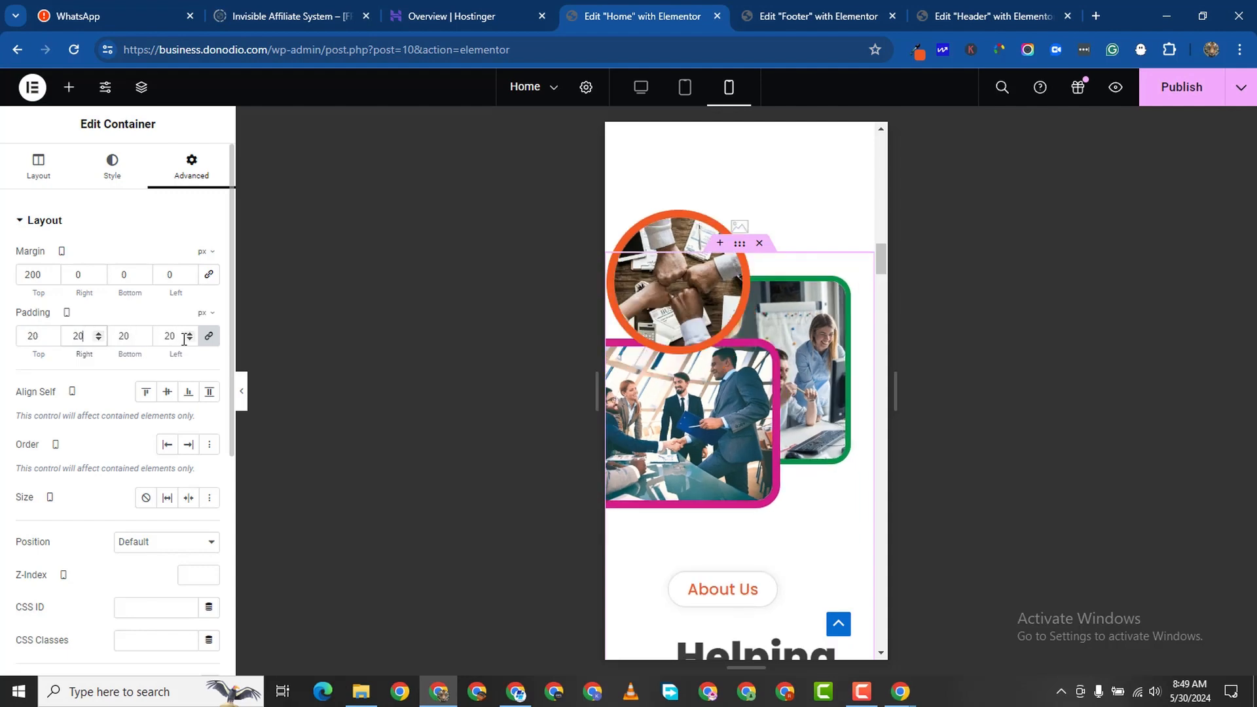
# Unlink the About Us container's mobile padding and set its right padding to 0.
pyautogui.click(209, 336)
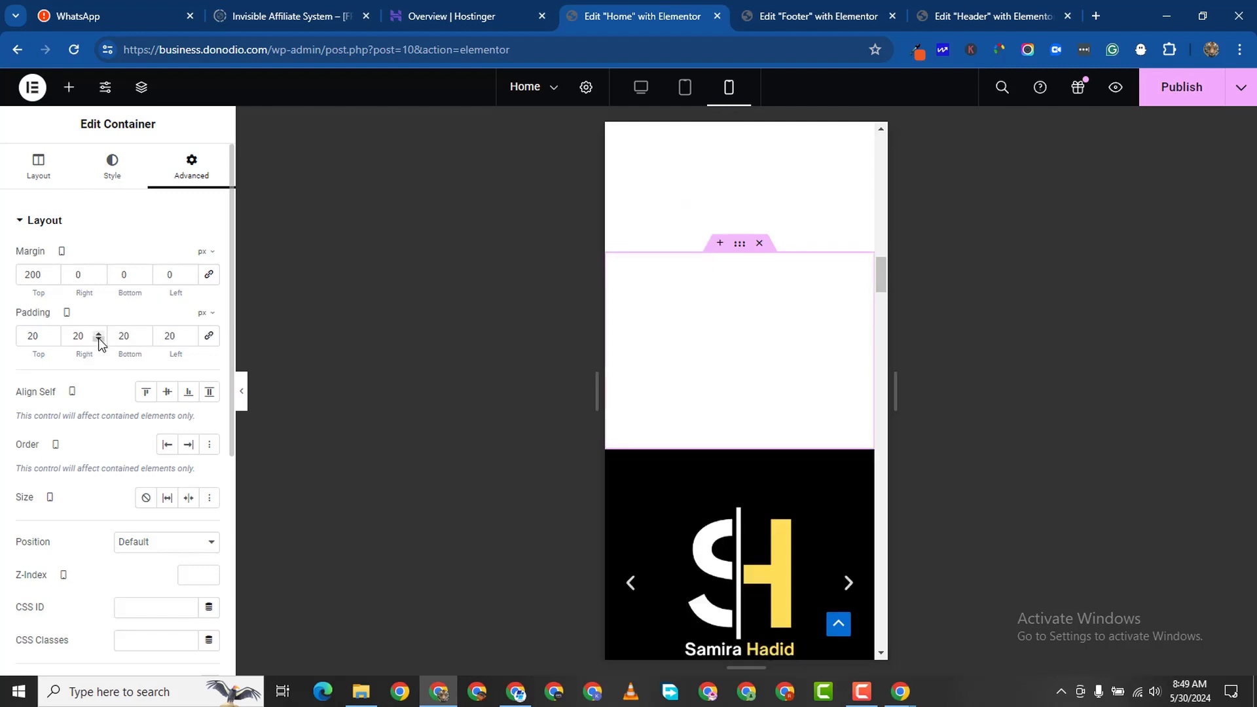
pyautogui.scroll(-2, 780, 567)
pyautogui.scroll(7, 781, 567)
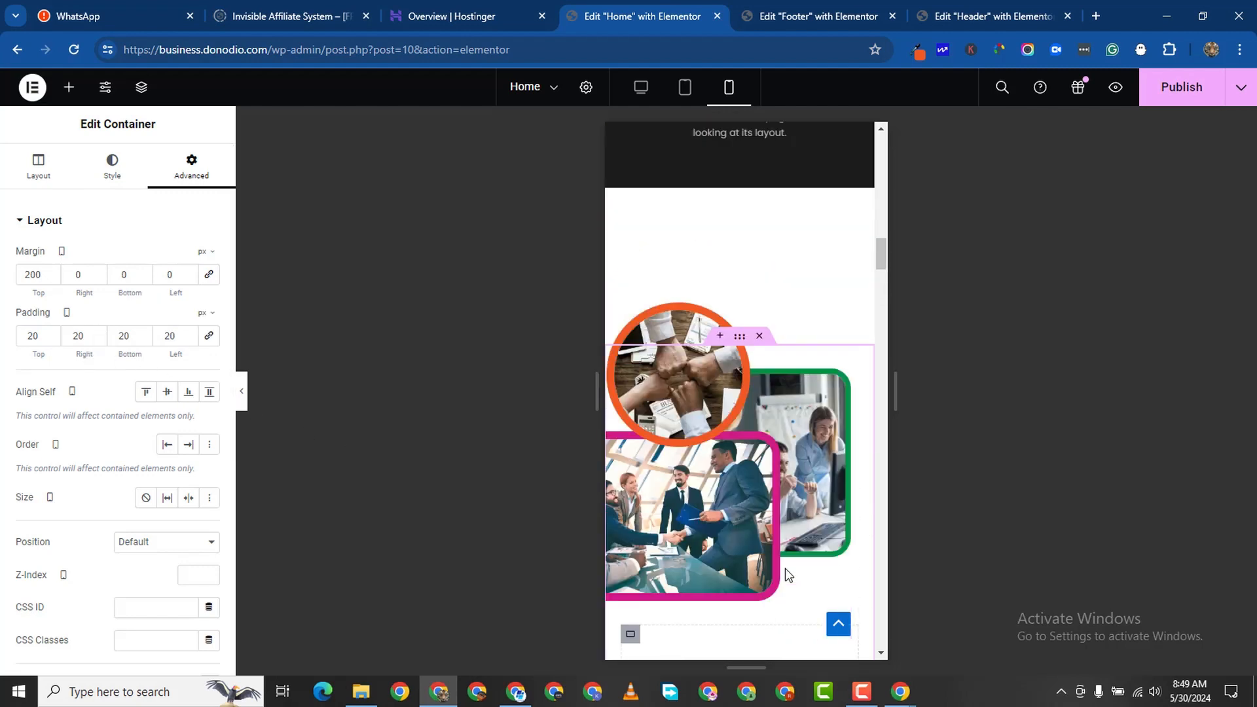
pyautogui.click(98, 340)
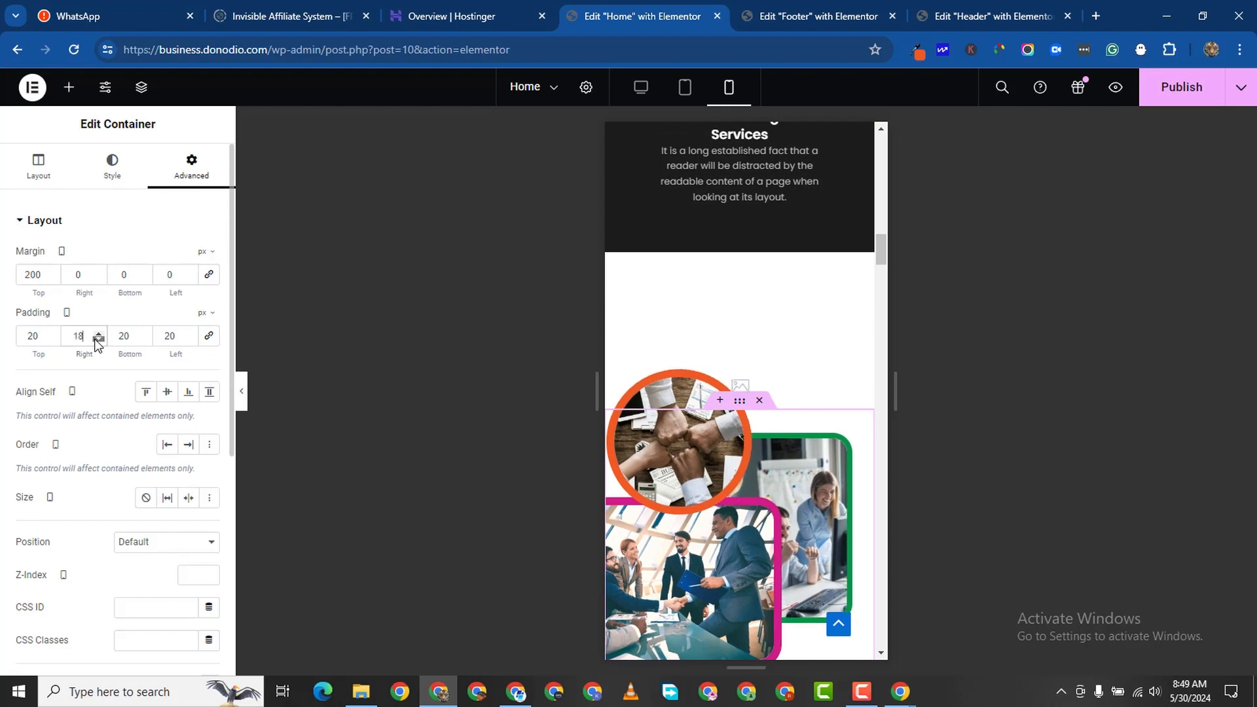
pyautogui.moveTo(98, 340); pyautogui.dragTo(98, 339)
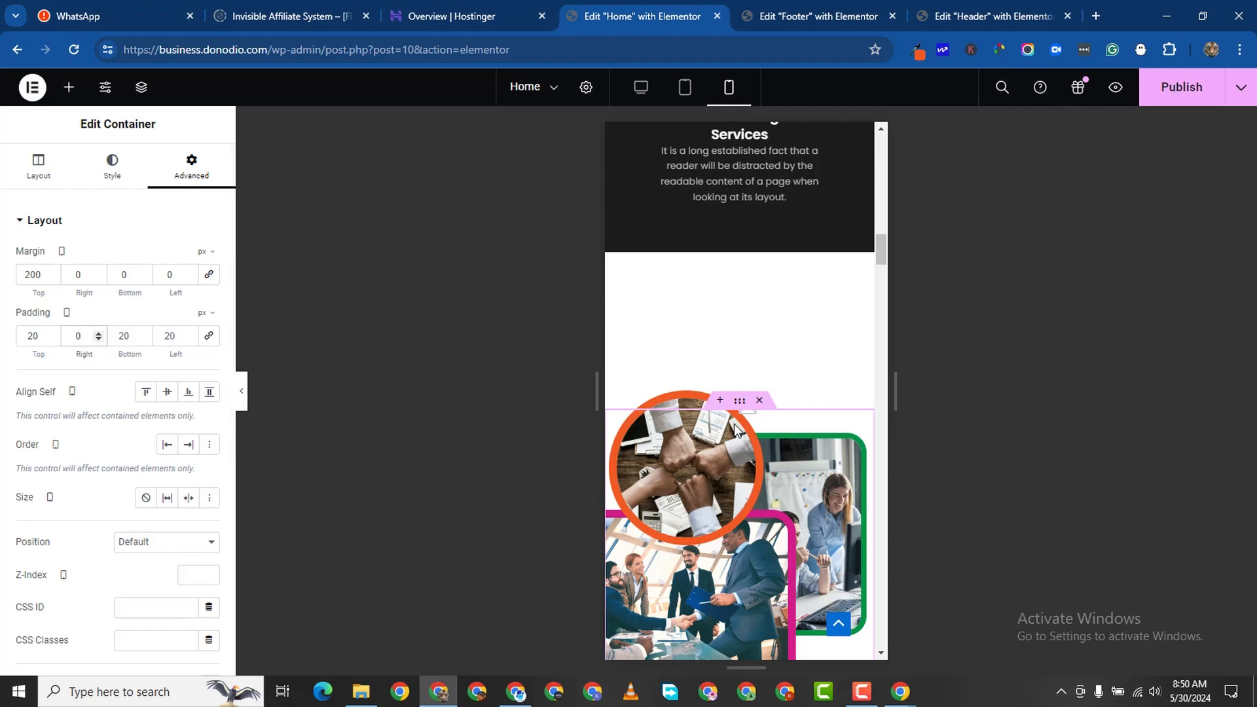
# Set the About Us container's mobile top margin to 80 px.
pyautogui.scroll(-4, 751, 381)
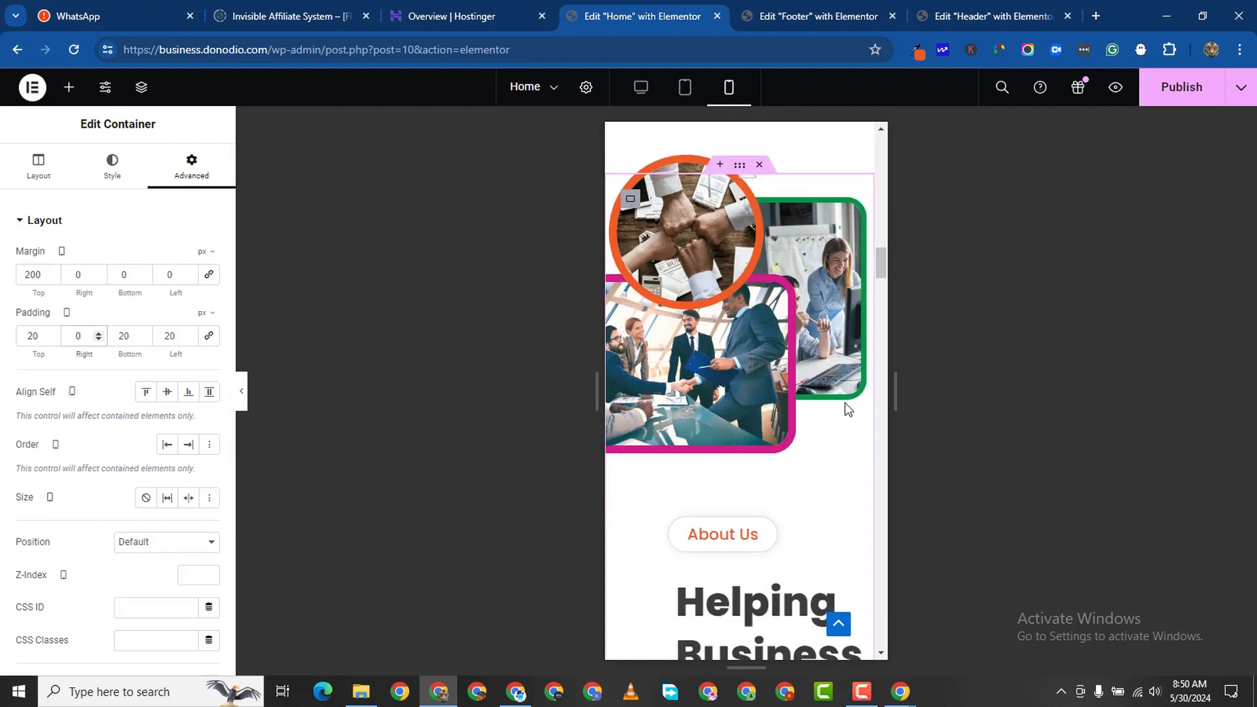
pyautogui.scroll(3, 800, 354)
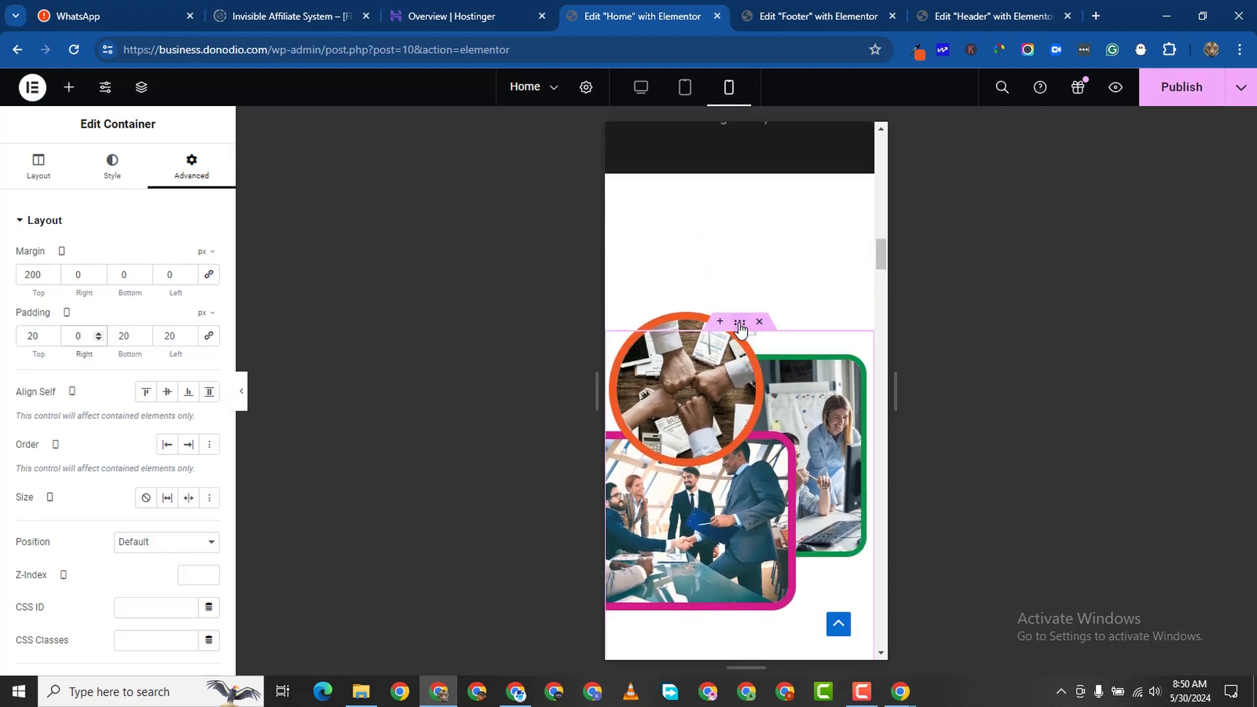
pyautogui.doubleClick(30, 274)
pyautogui.press('BackSpace')
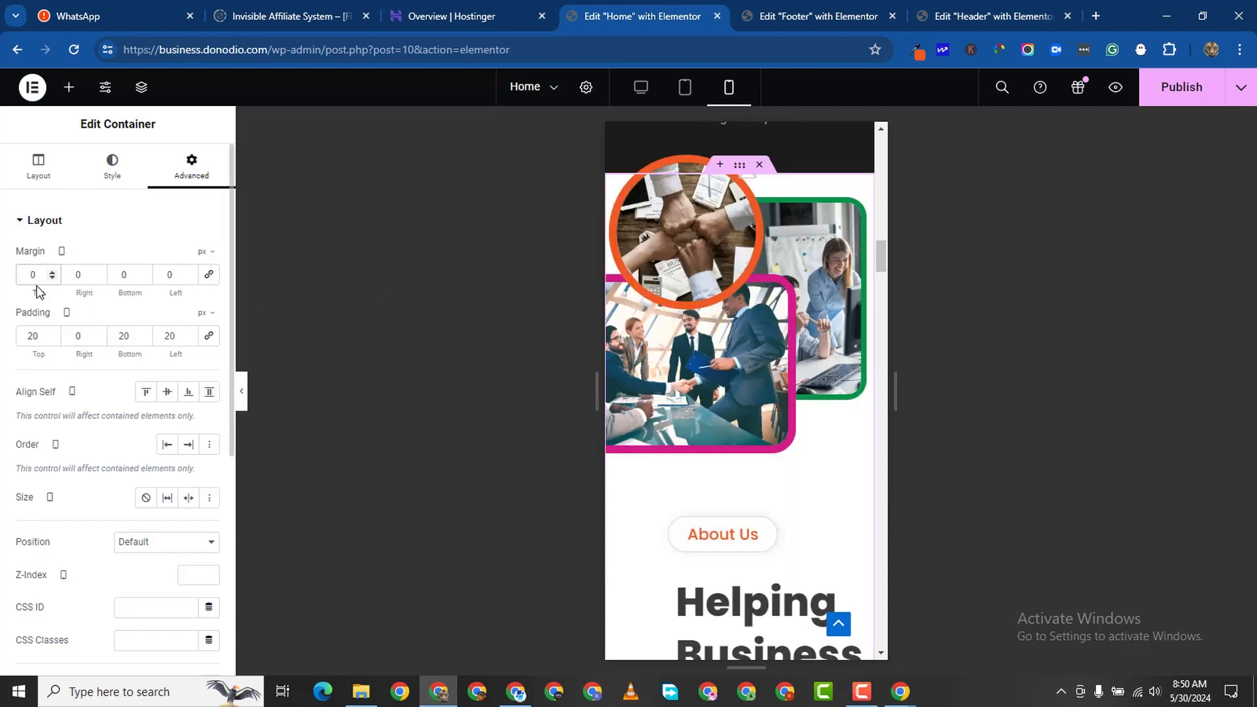
pyautogui.write('18')
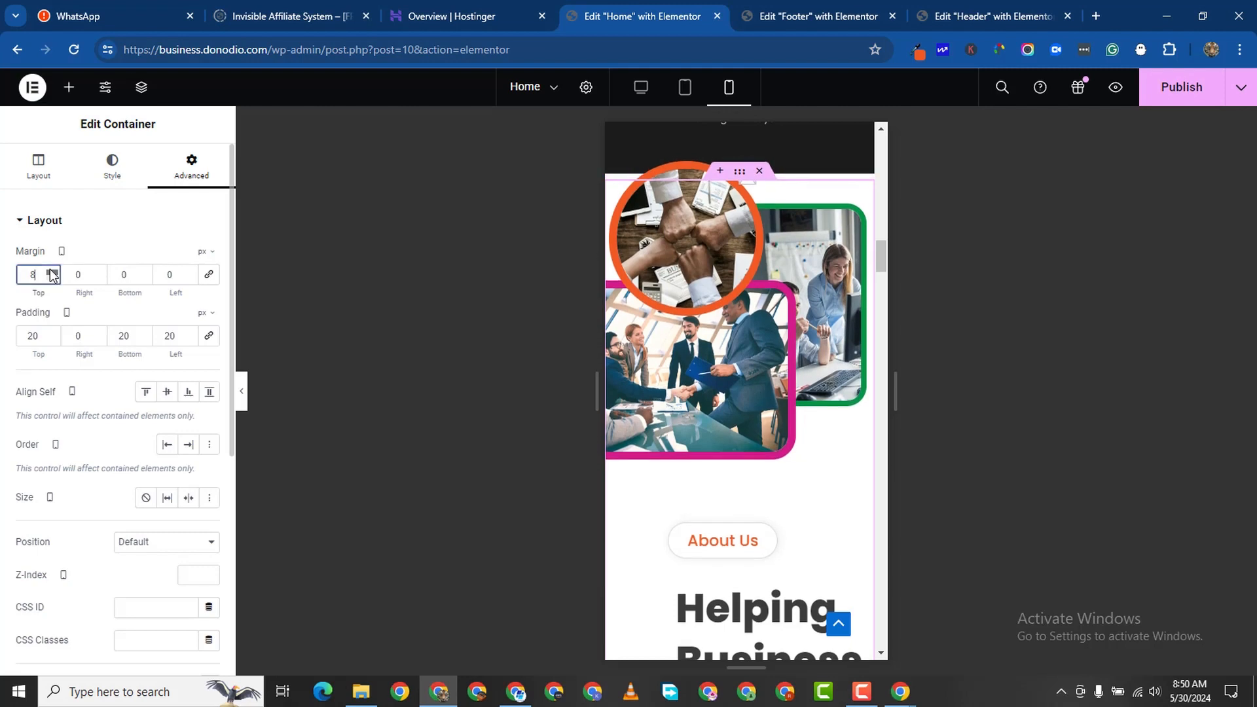
pyautogui.click(50, 270)
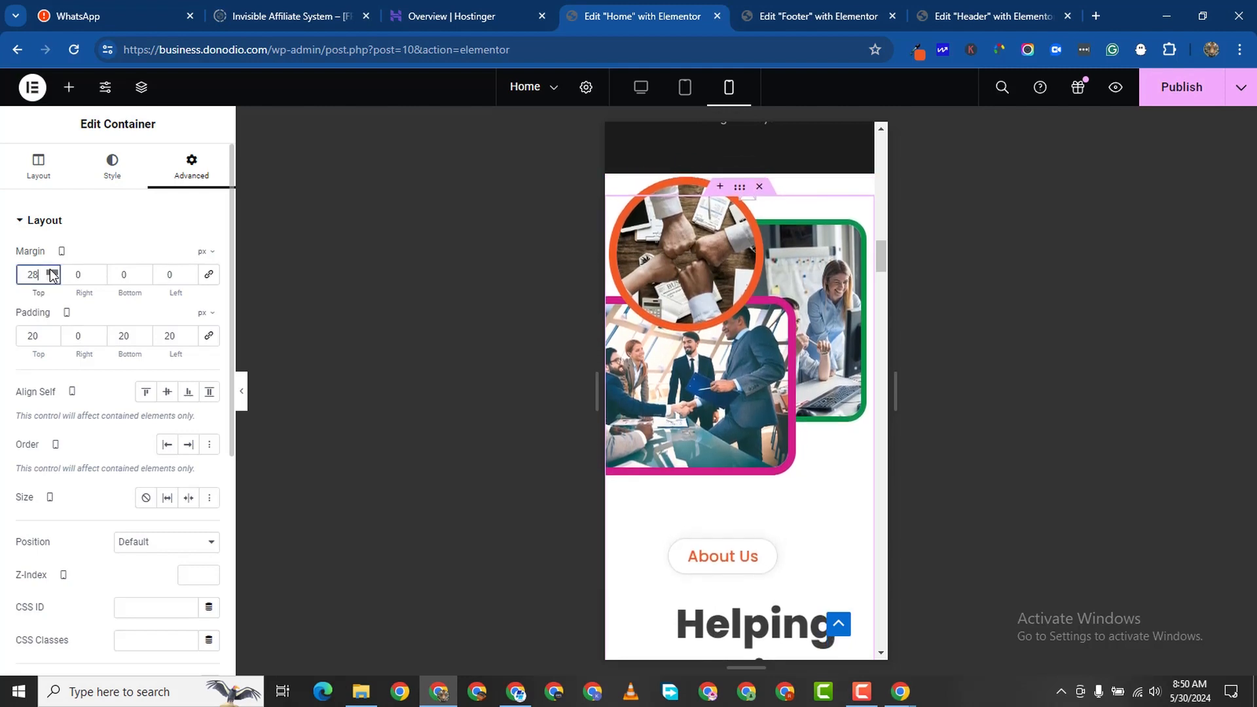
pyautogui.click(50, 270)
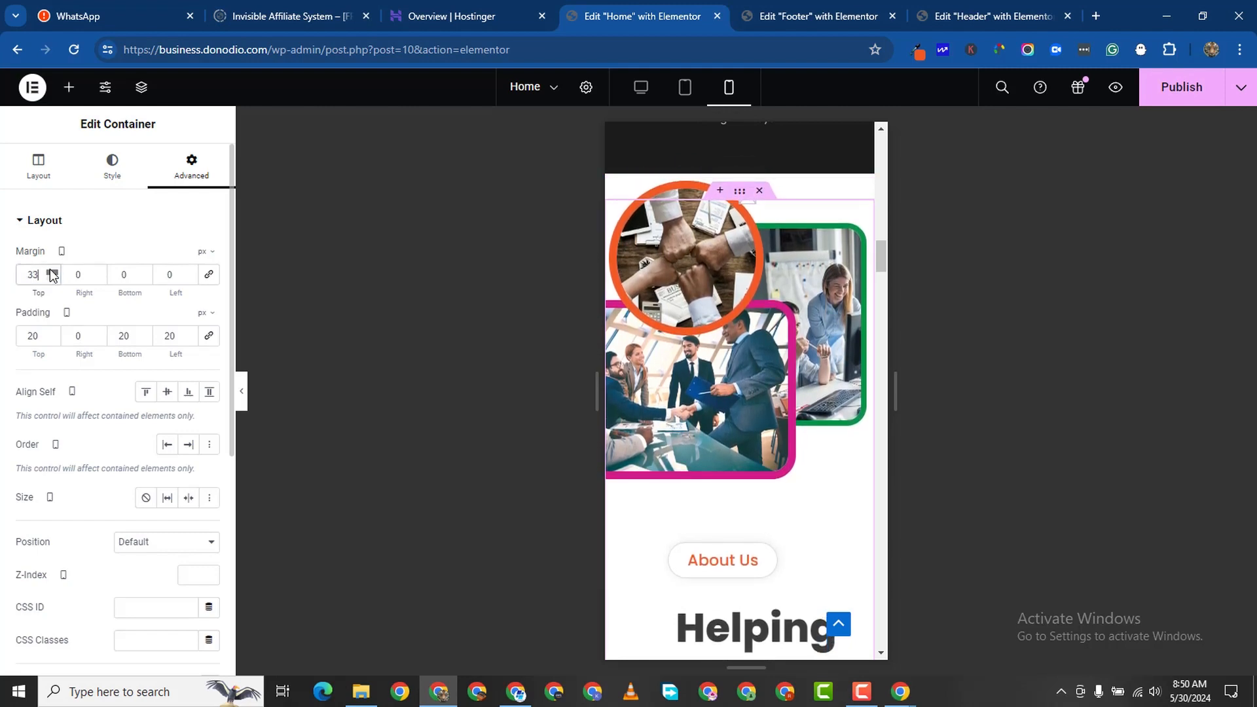
pyautogui.click(51, 271)
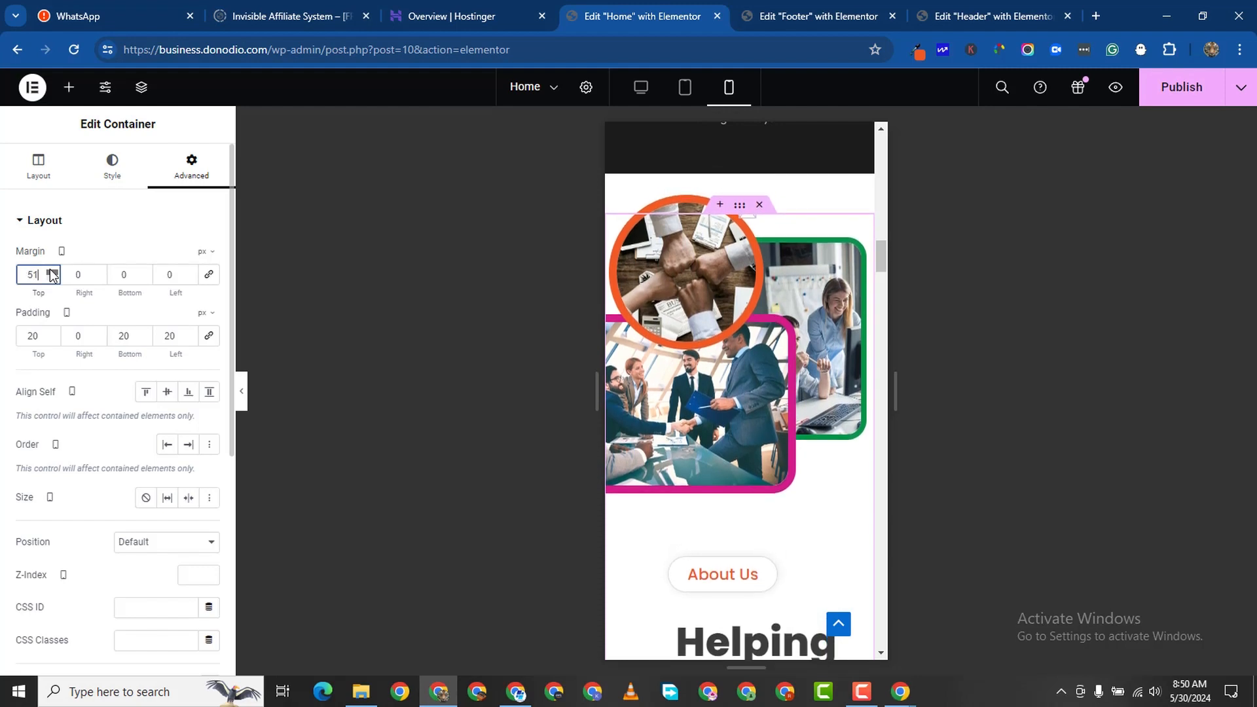
pyautogui.click(52, 271)
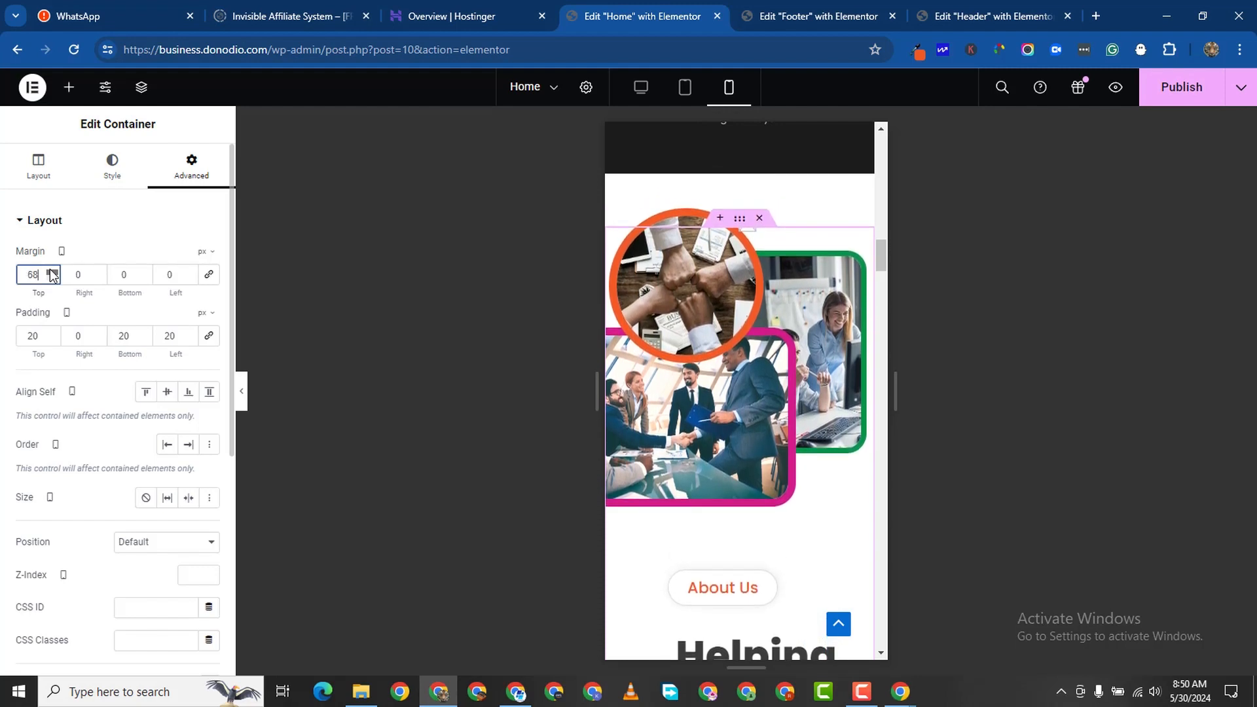
pyautogui.click(52, 271)
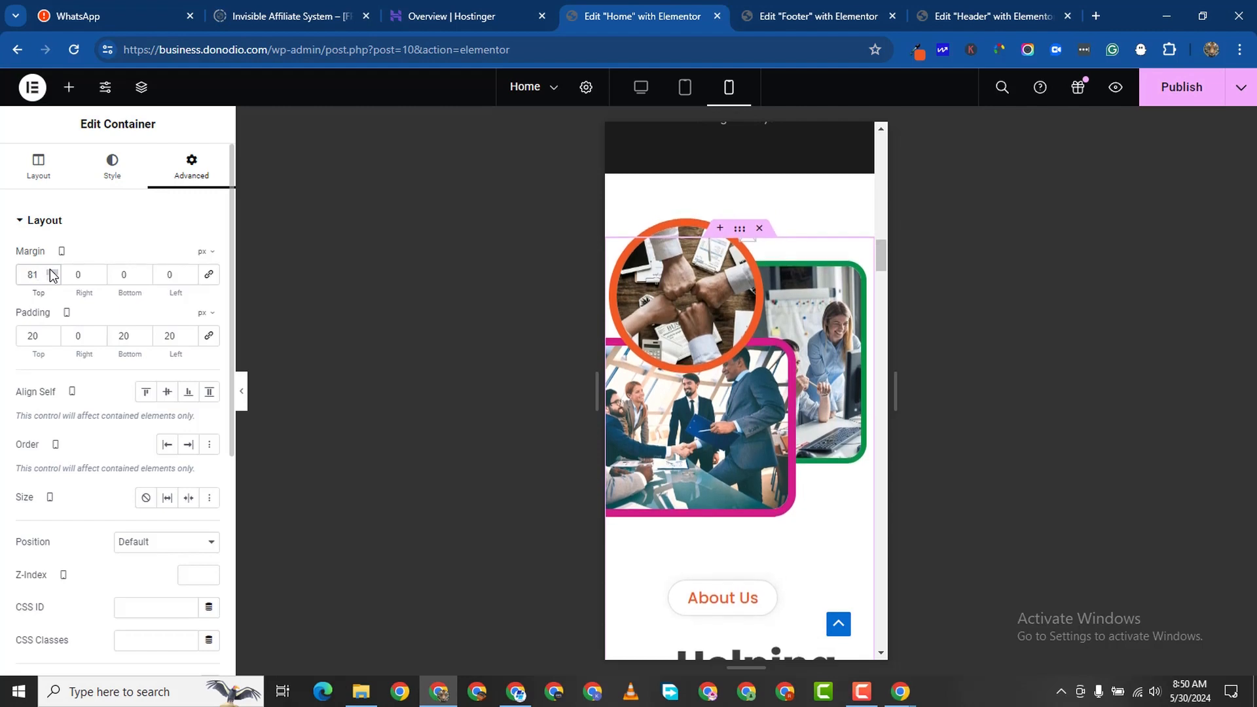
pyautogui.click(51, 277)
# Set the mobile padding of the inner container holding the About Us text to 0 on all sides.
pyautogui.scroll(-6, 674, 557)
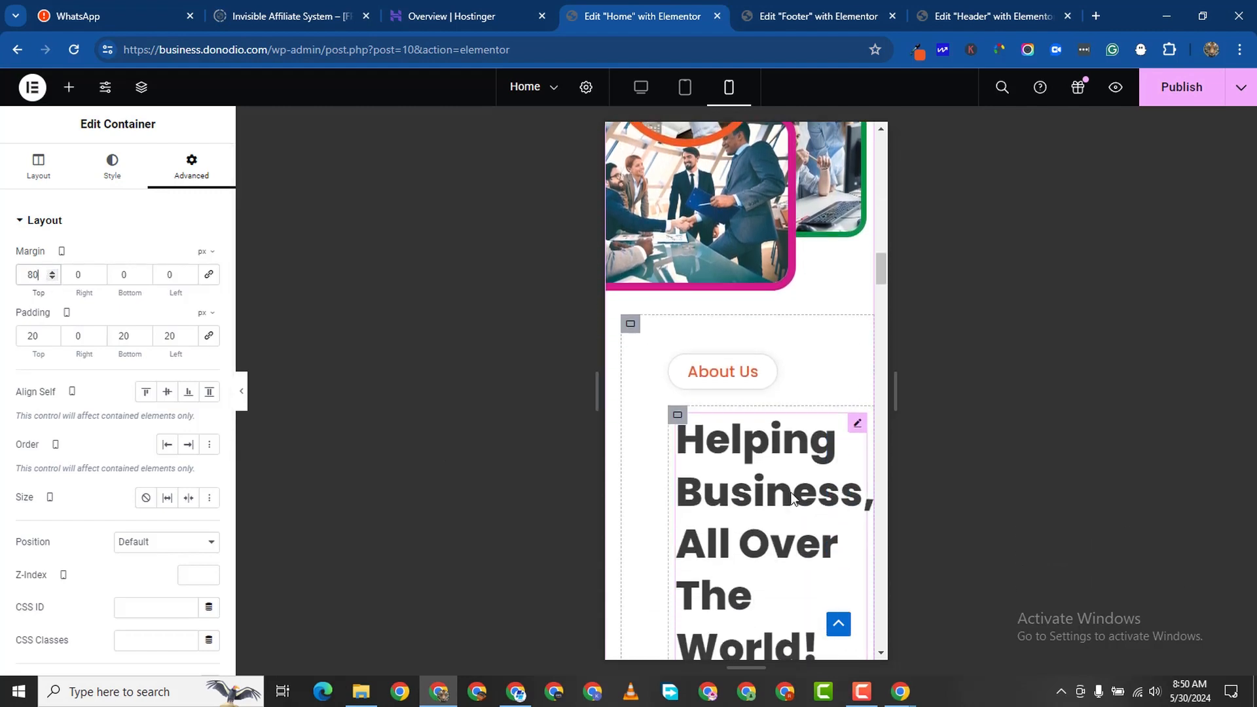
pyautogui.scroll(-5, 713, 321)
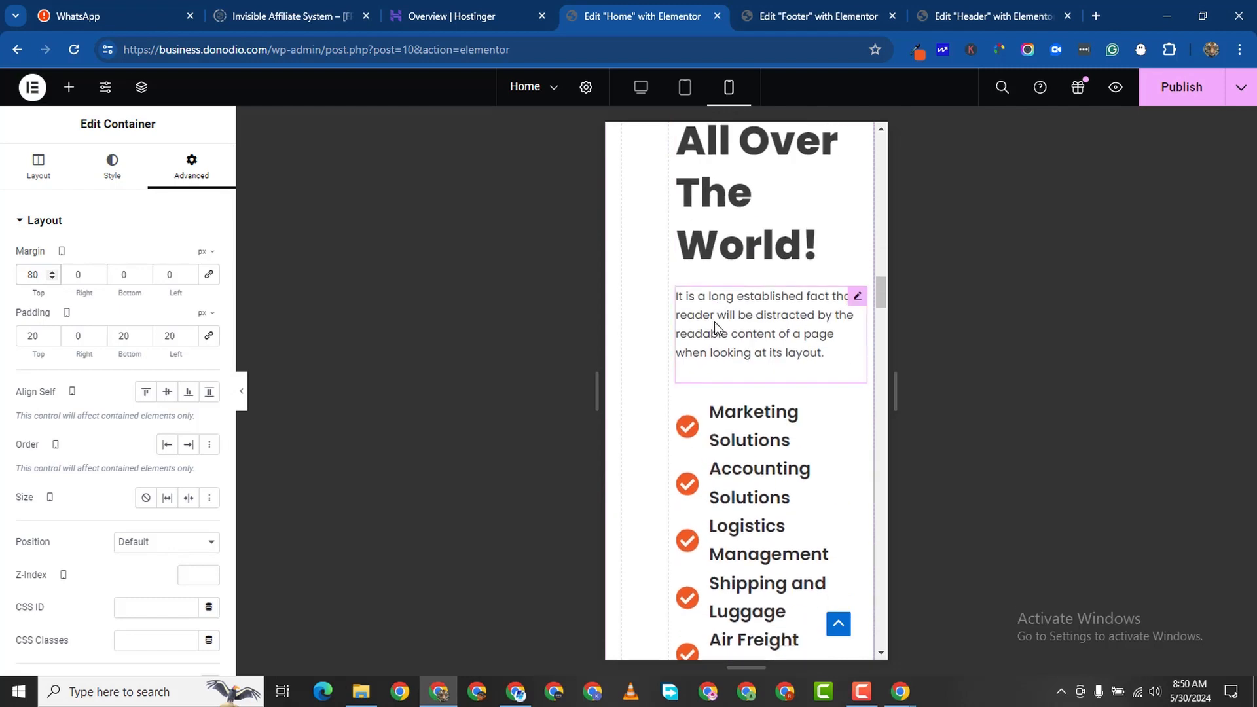
pyautogui.scroll(5, 656, 393)
pyautogui.scroll(2, 753, 379)
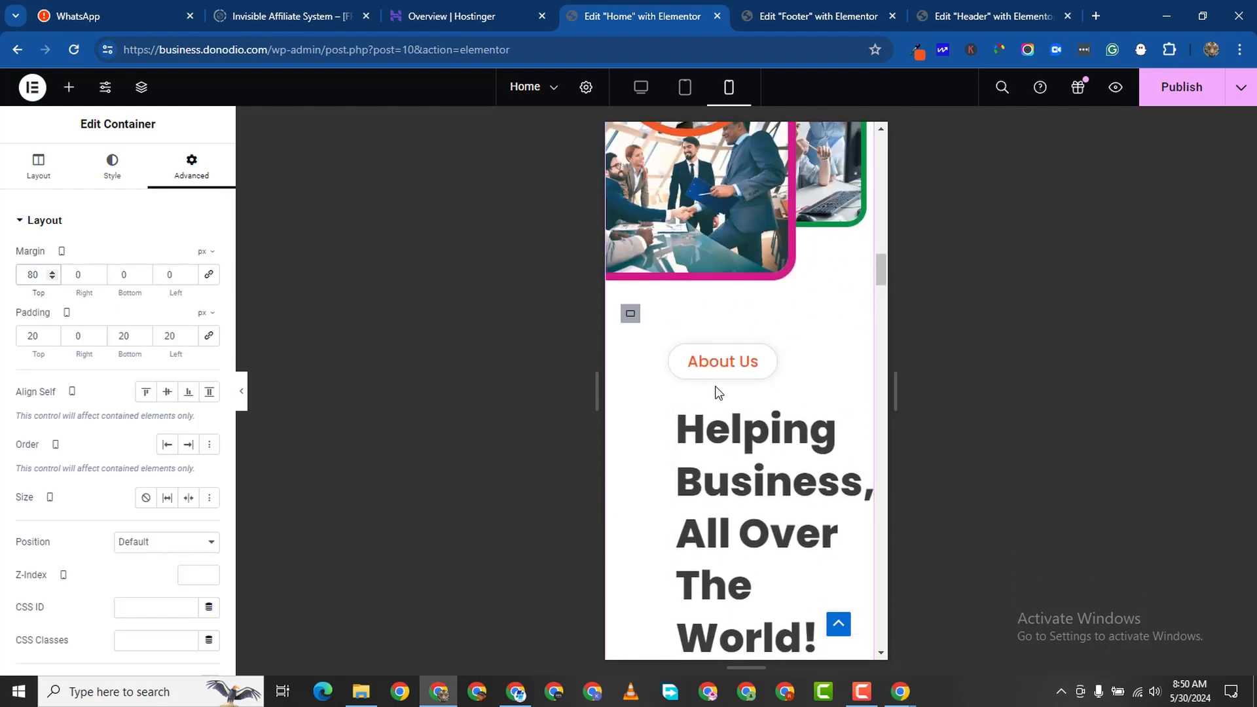
pyautogui.scroll(-3, 723, 386)
pyautogui.scroll(-5, 727, 378)
pyautogui.scroll(7, 694, 295)
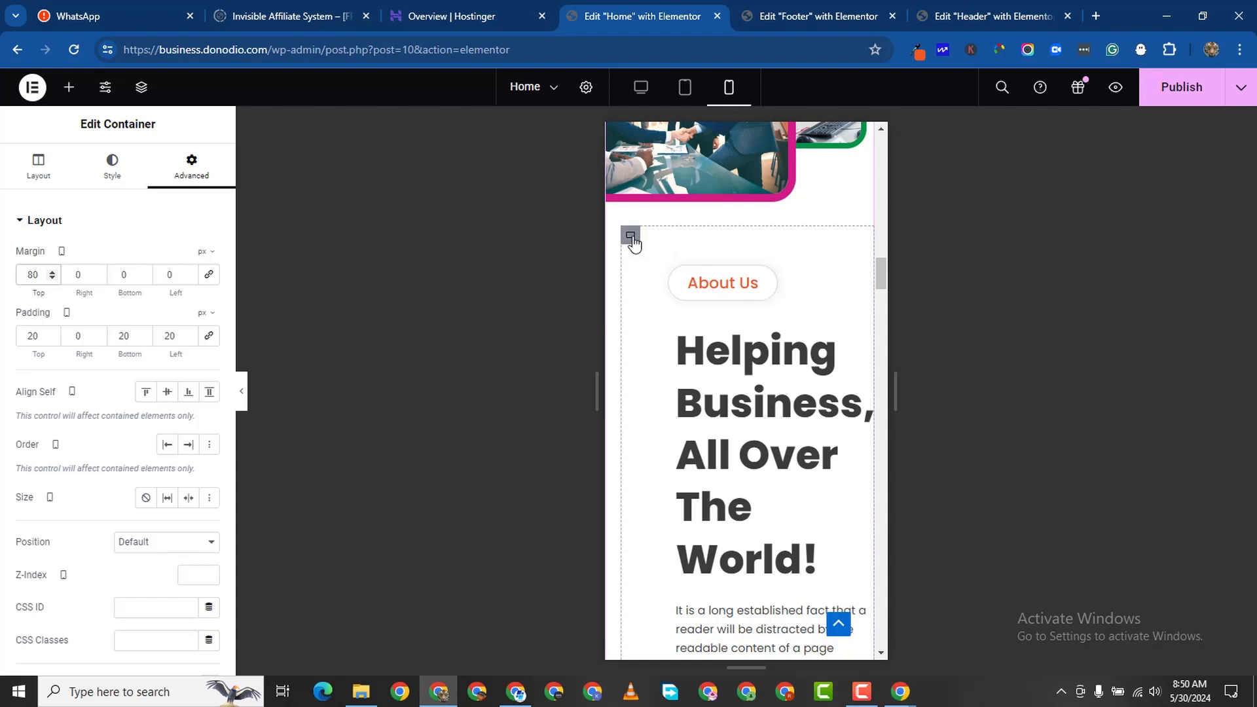
pyautogui.click(632, 243)
pyautogui.click(193, 171)
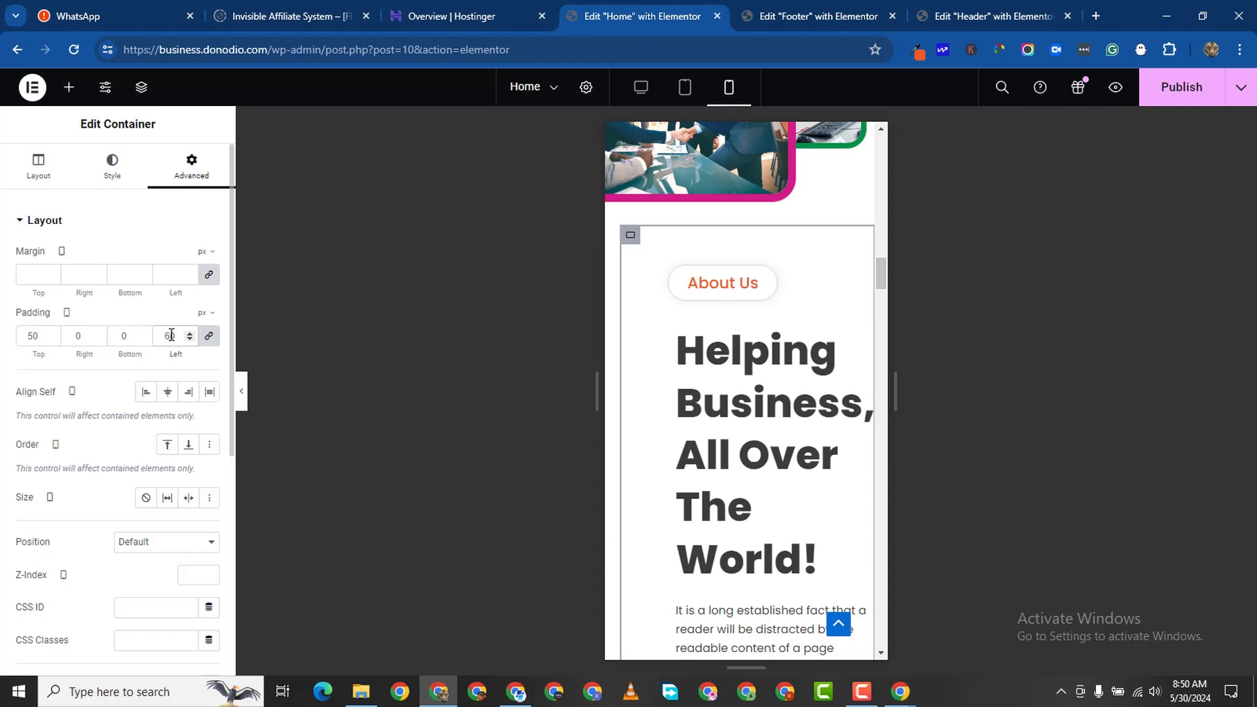
pyautogui.write('0')
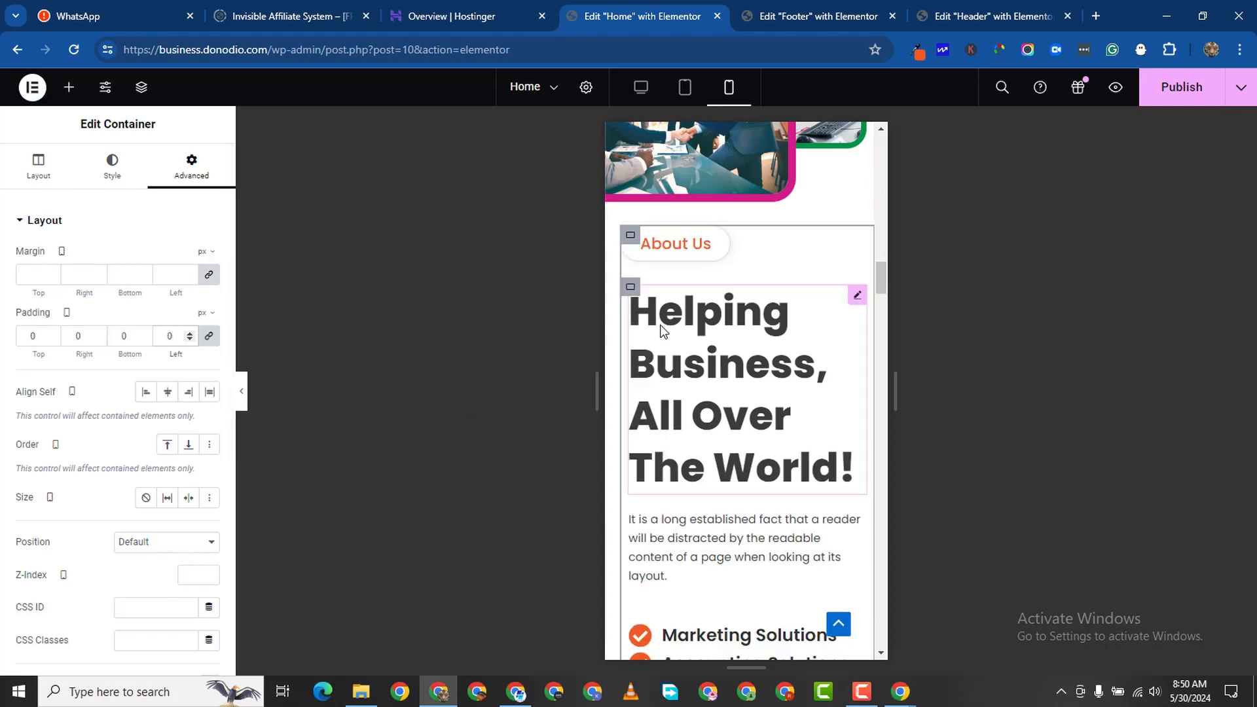
# Review the mobile layout of the services boxes and the hero section above the About Us section.
pyautogui.scroll(15, 783, 328)
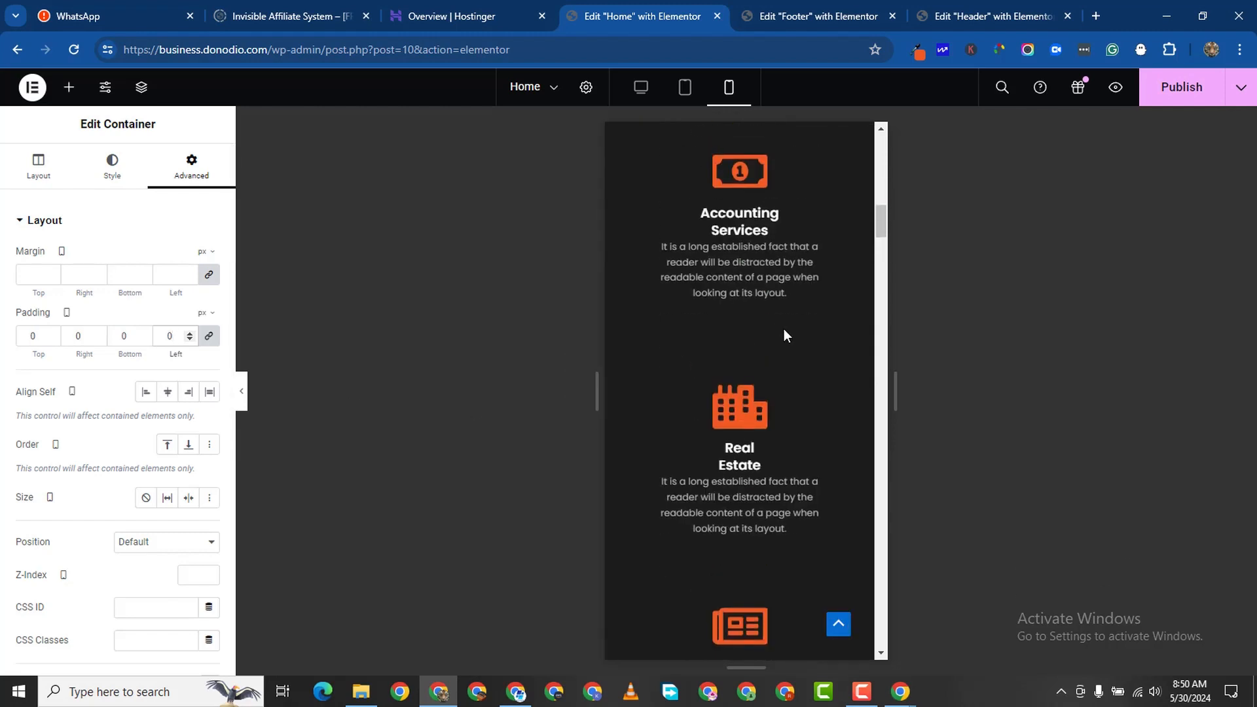
pyautogui.scroll(3, 783, 328)
pyautogui.scroll(-10, 784, 329)
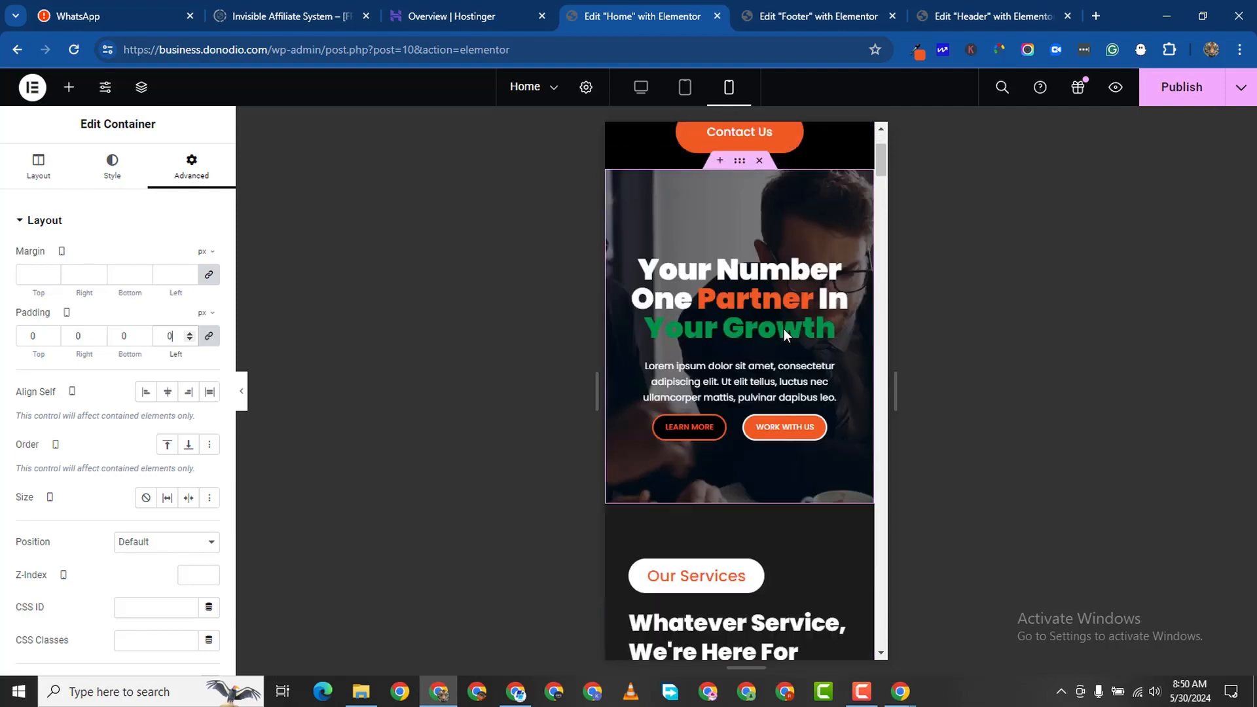
# Set the mobile font size of the "Helping Business, All Over The World!" heading in the About Us section to 28 px.
pyautogui.scroll(2, 769, 211)
pyautogui.scroll(-12, 770, 216)
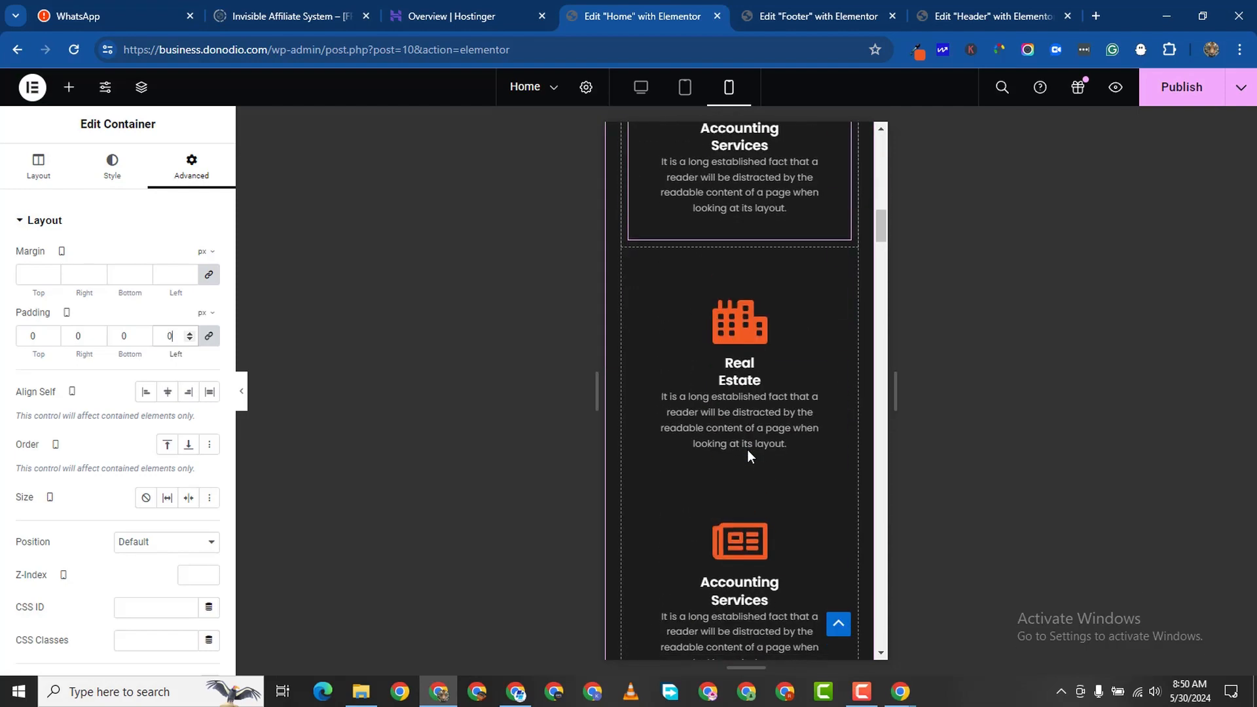
pyautogui.scroll(1, 778, 329)
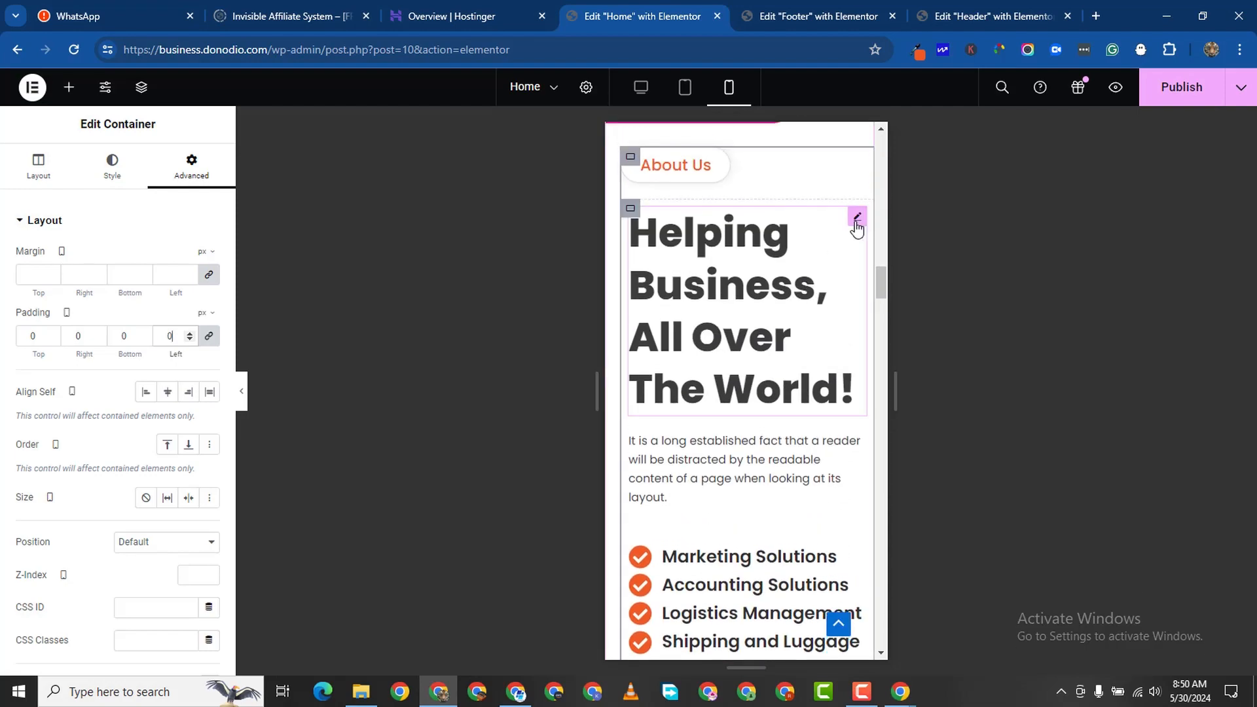
pyautogui.click(855, 224)
pyautogui.click(89, 187)
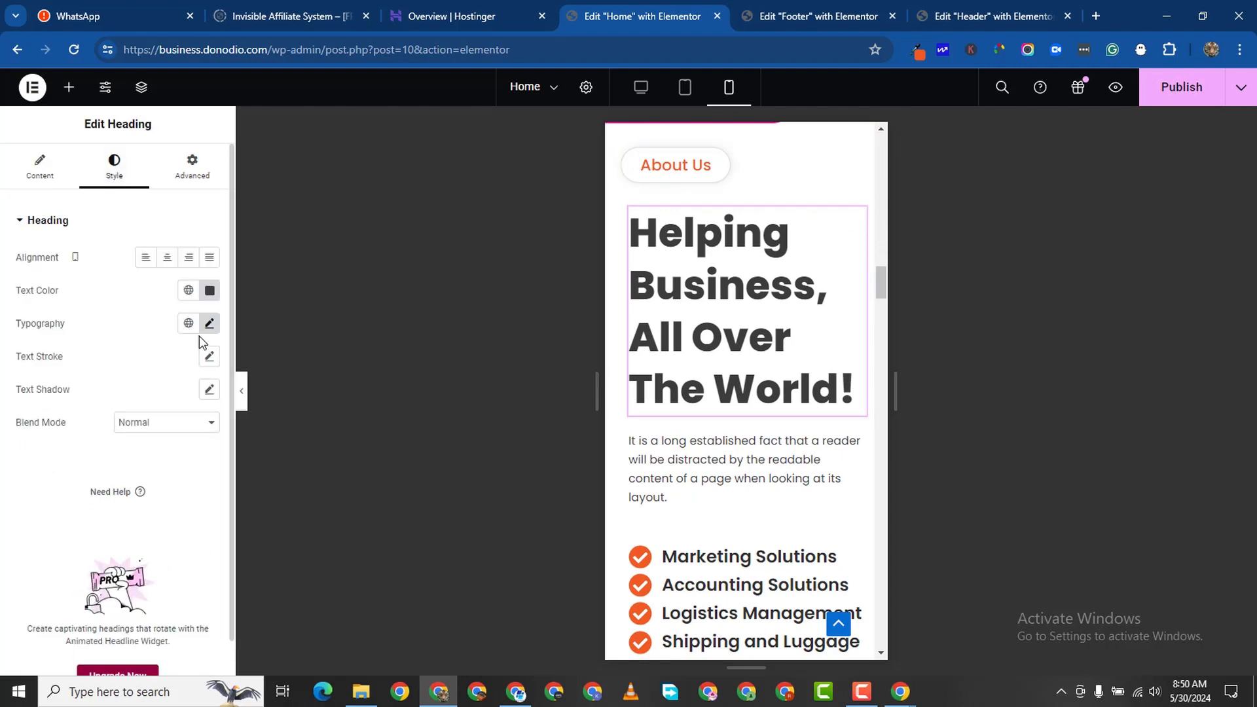
pyautogui.click(209, 323)
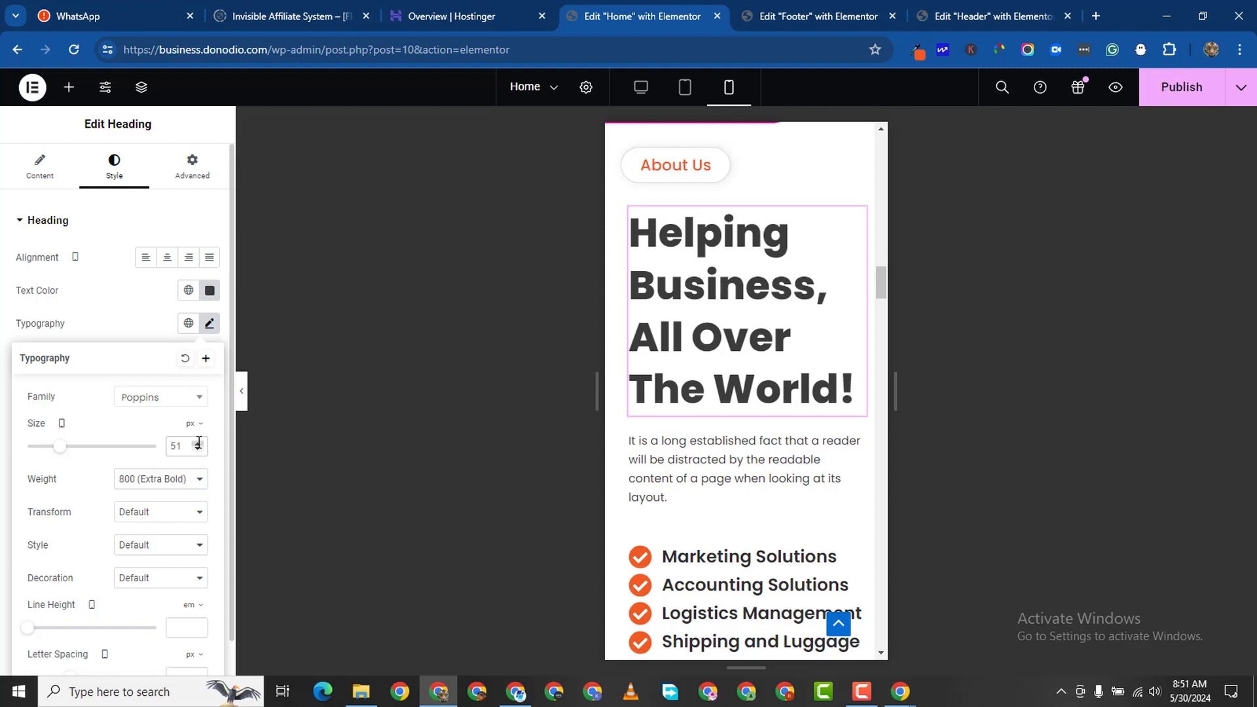
pyautogui.click(198, 443)
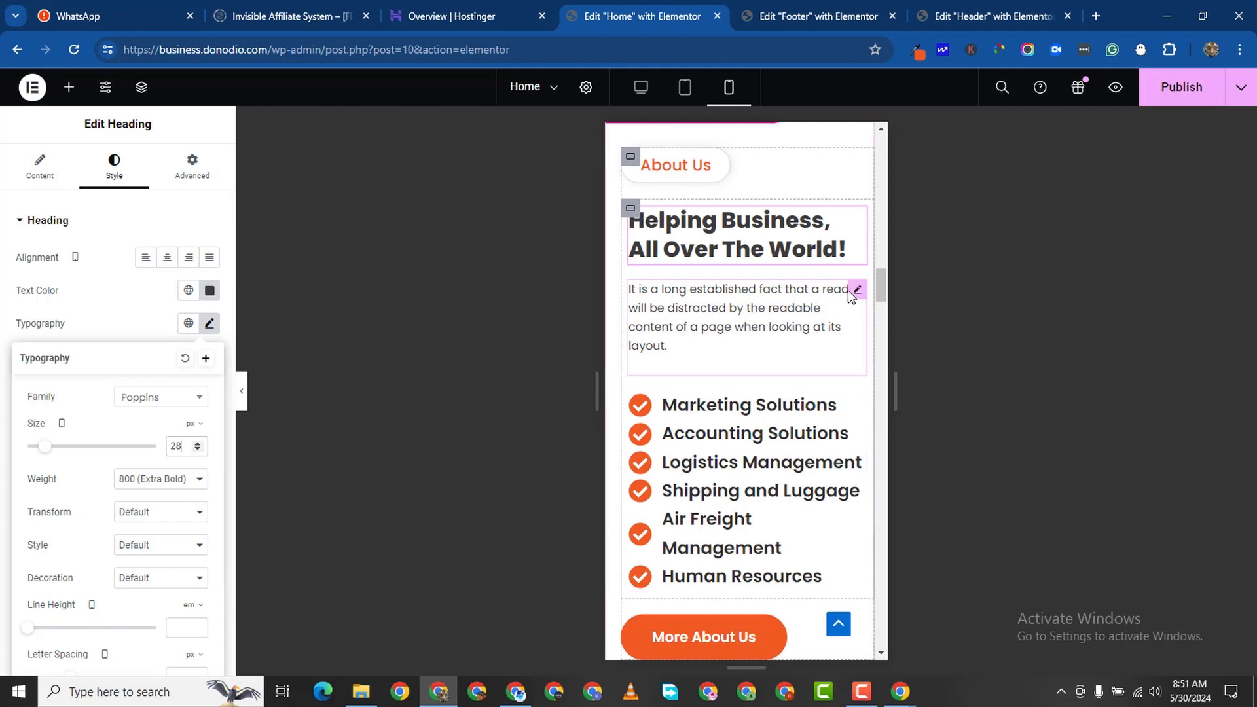
# Set the mobile font size of the paragraph below the About Us heading to 12 px.
pyautogui.click(718, 329)
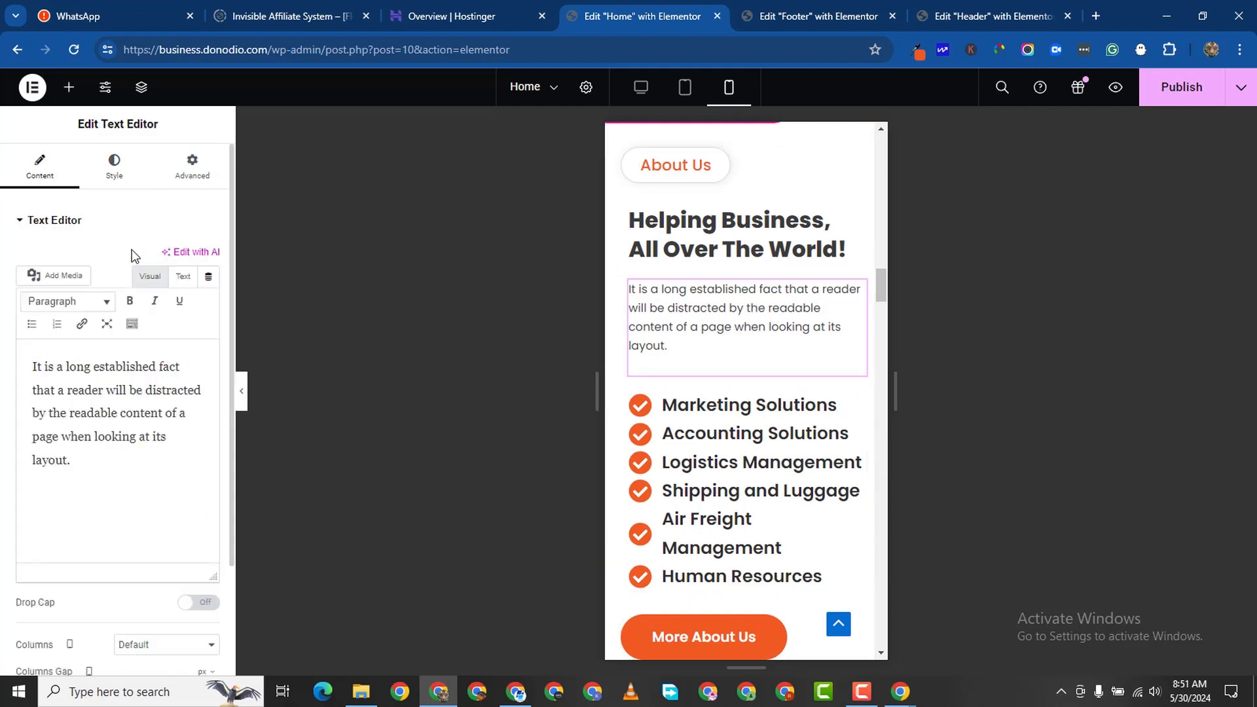
pyautogui.click(114, 165)
pyautogui.click(210, 324)
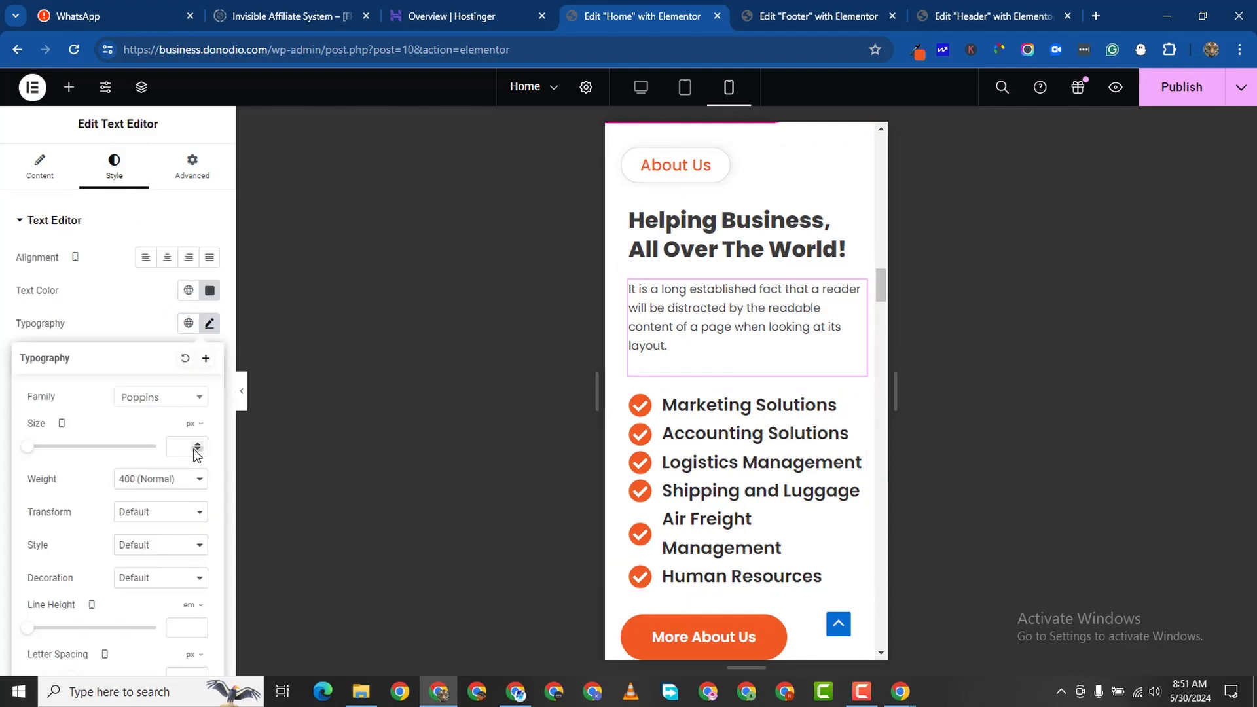
pyautogui.click(198, 443)
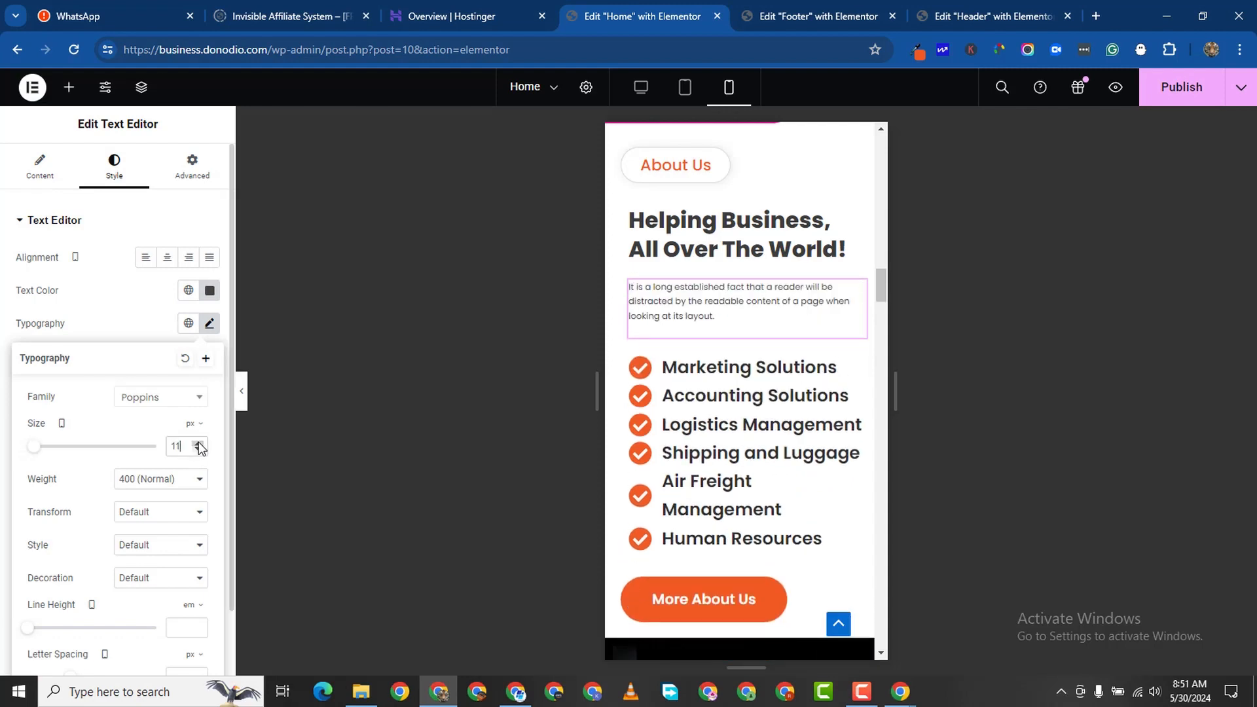
pyautogui.click(198, 444)
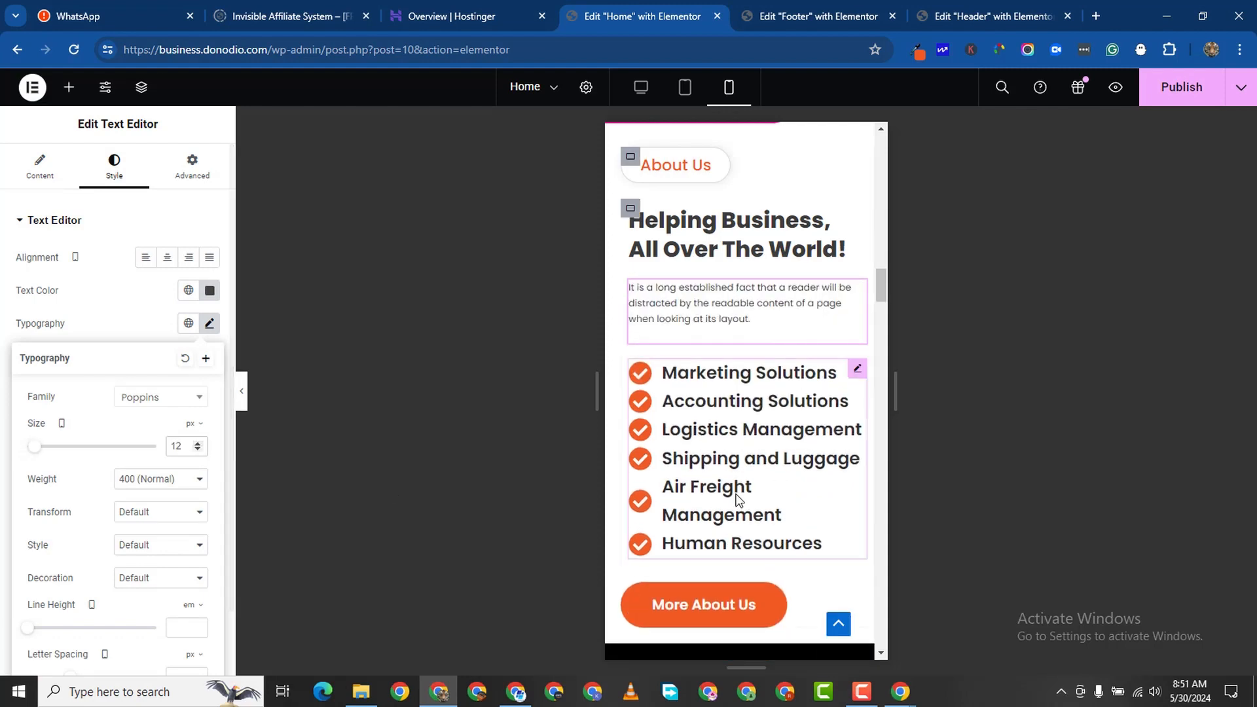
# Set the mobile icon size of the About Us checklist to 16 px.
pyautogui.click(855, 369)
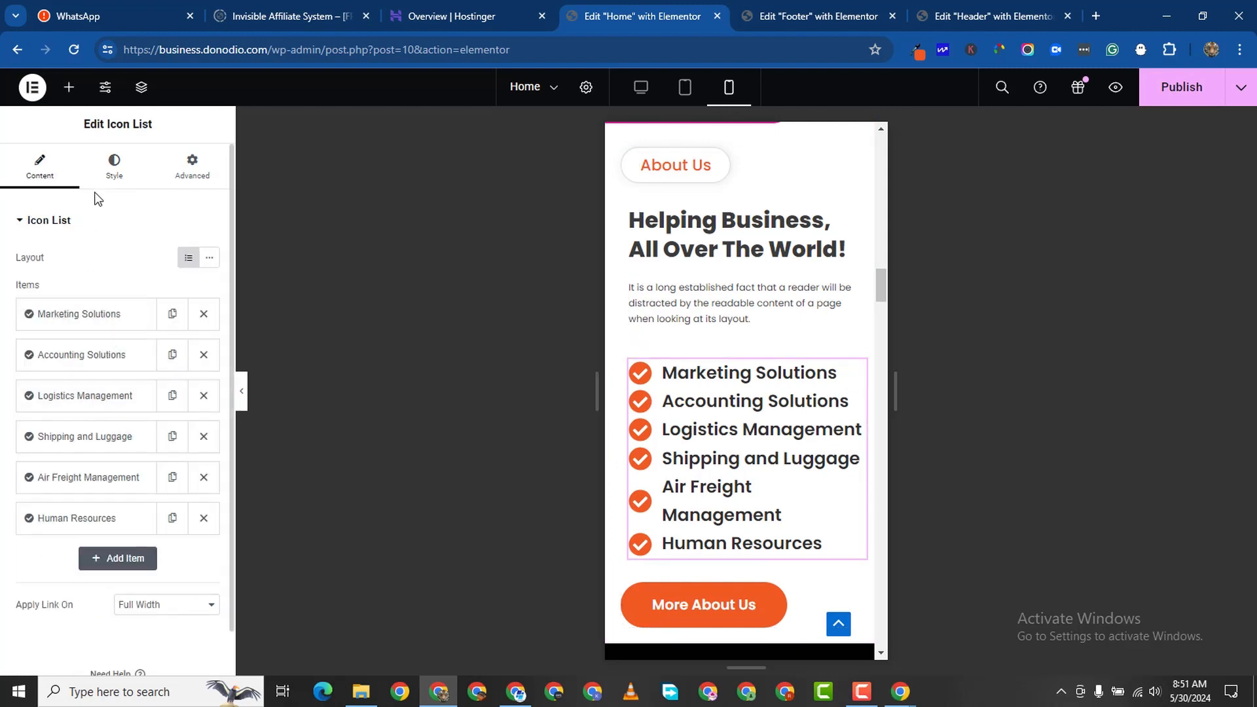
pyautogui.click(103, 178)
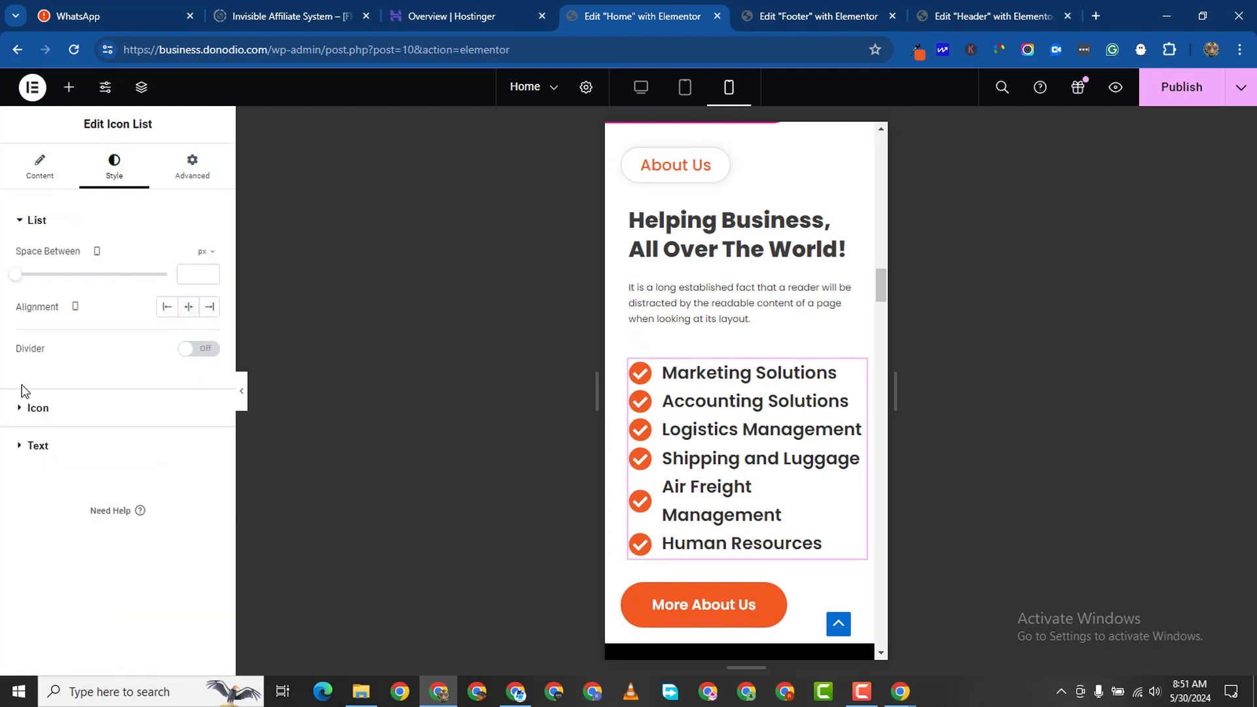
pyautogui.click(22, 408)
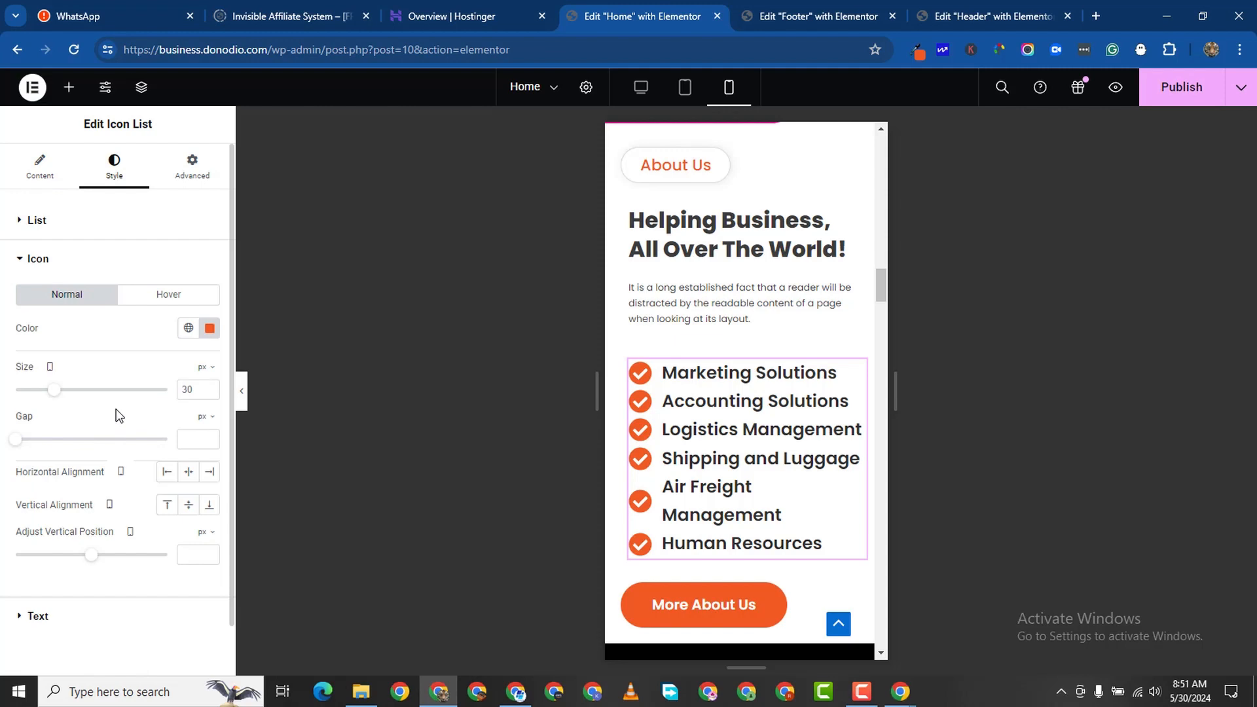
pyautogui.click(207, 390)
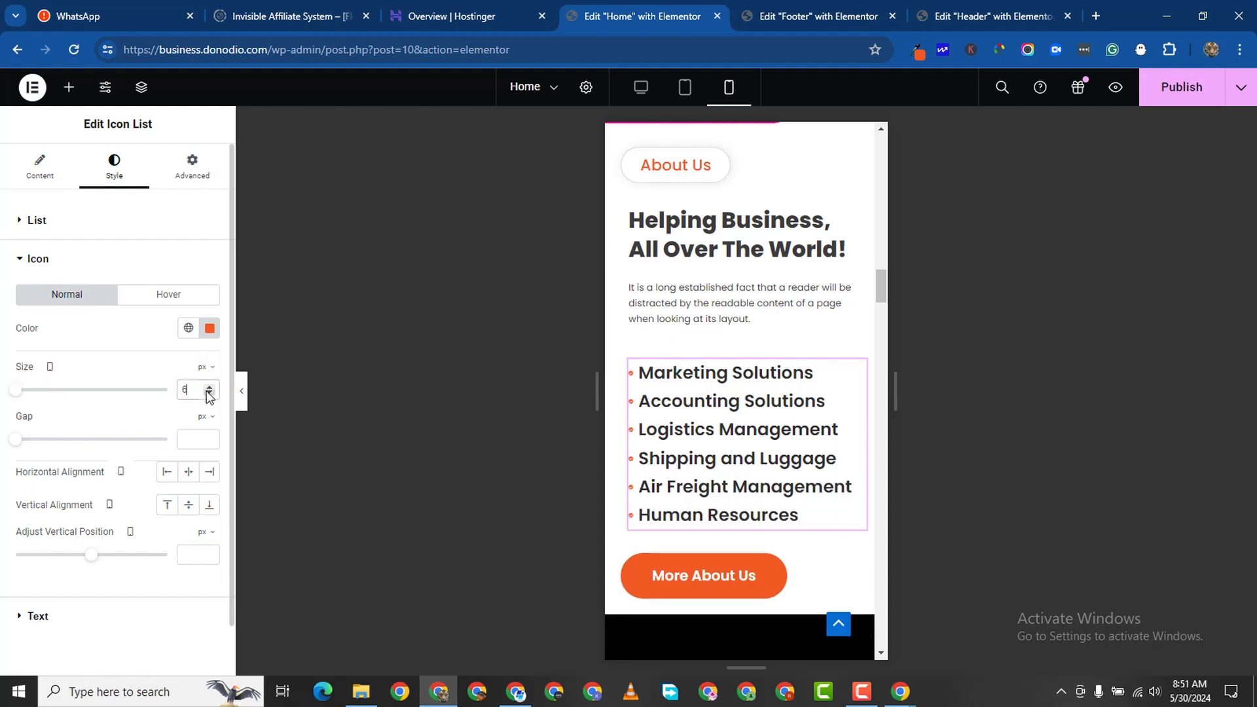
pyautogui.click(210, 388)
pyautogui.click(210, 388)
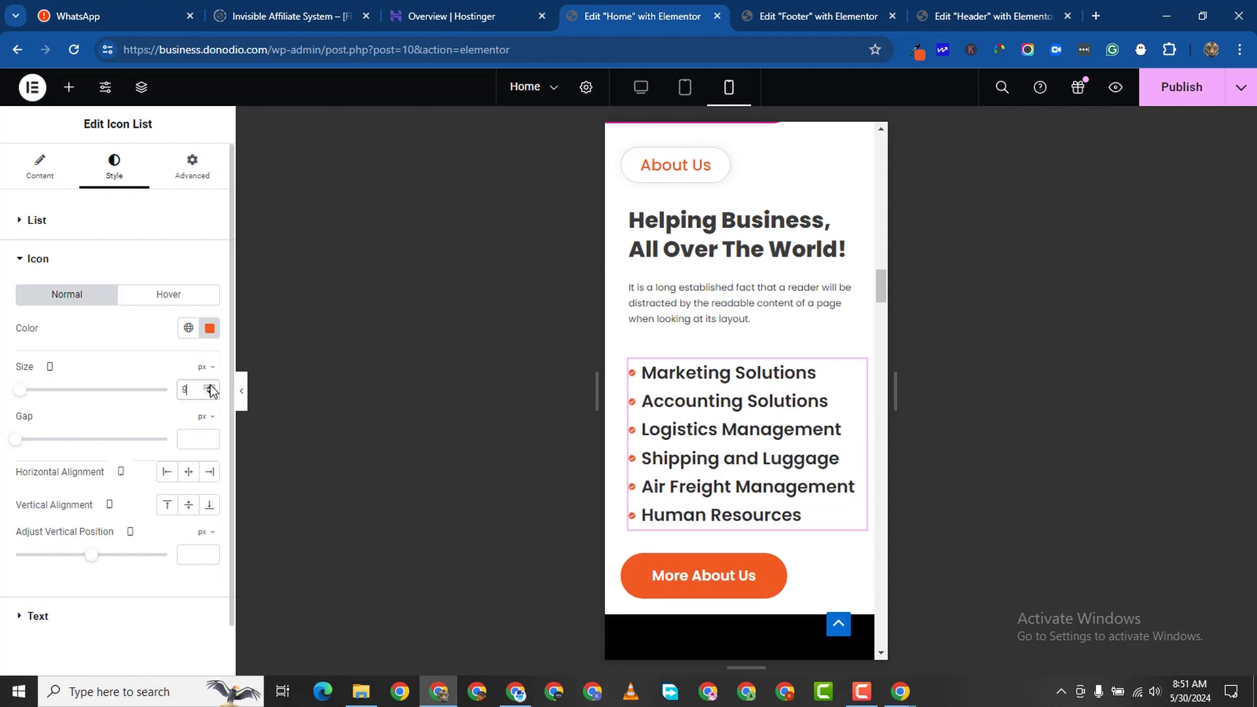
pyautogui.click(209, 388)
pyautogui.click(210, 388)
pyautogui.click(209, 388)
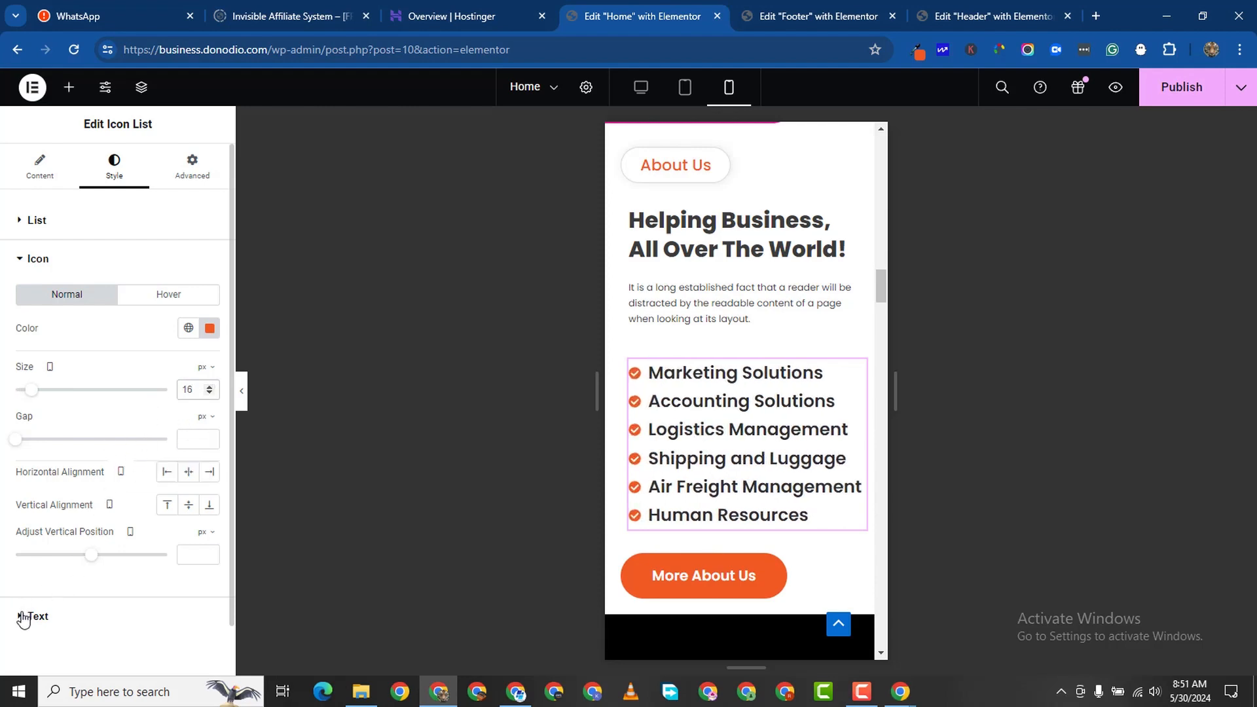
# Set the mobile font size of the About Us checklist text to 15 px.
pyautogui.click(112, 616)
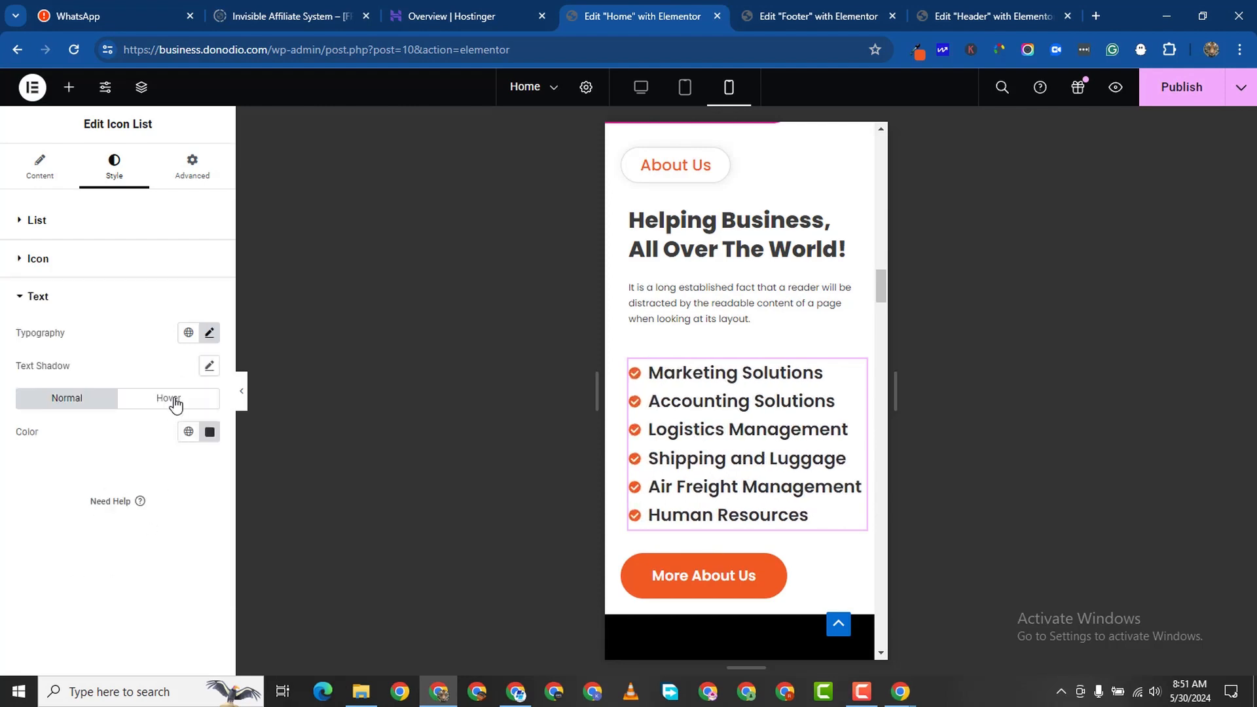
pyautogui.click(209, 333)
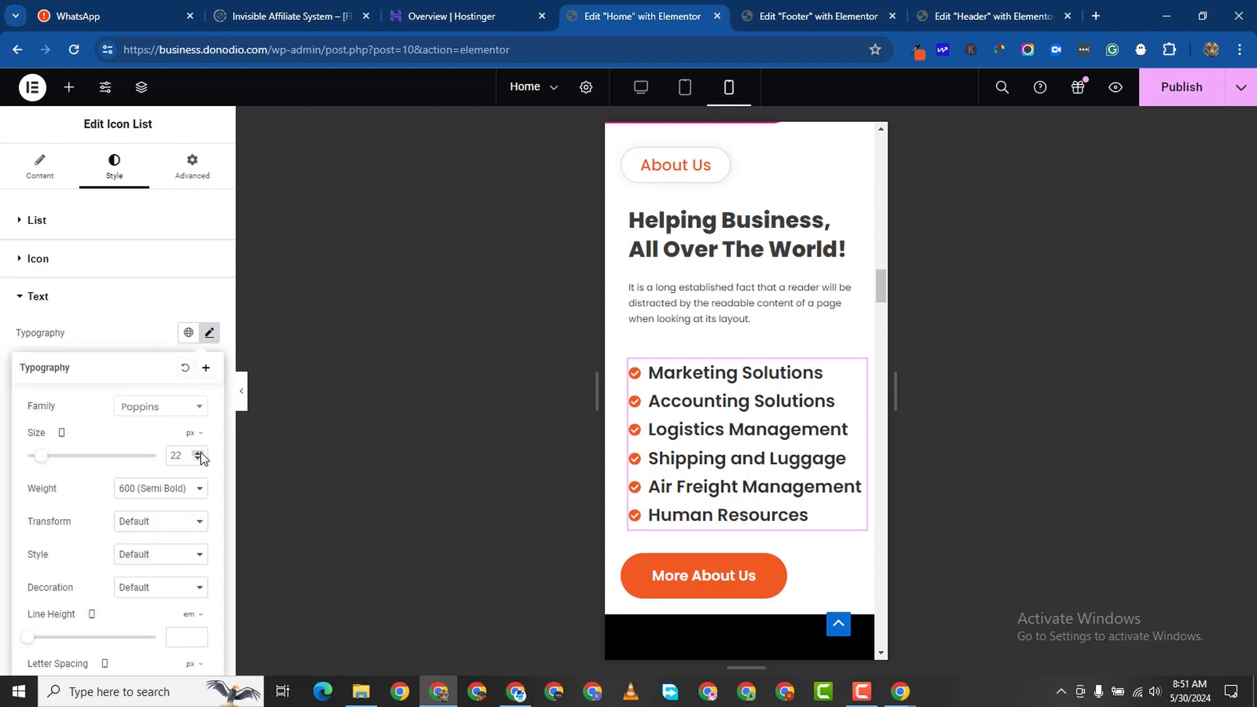
pyautogui.click(201, 453)
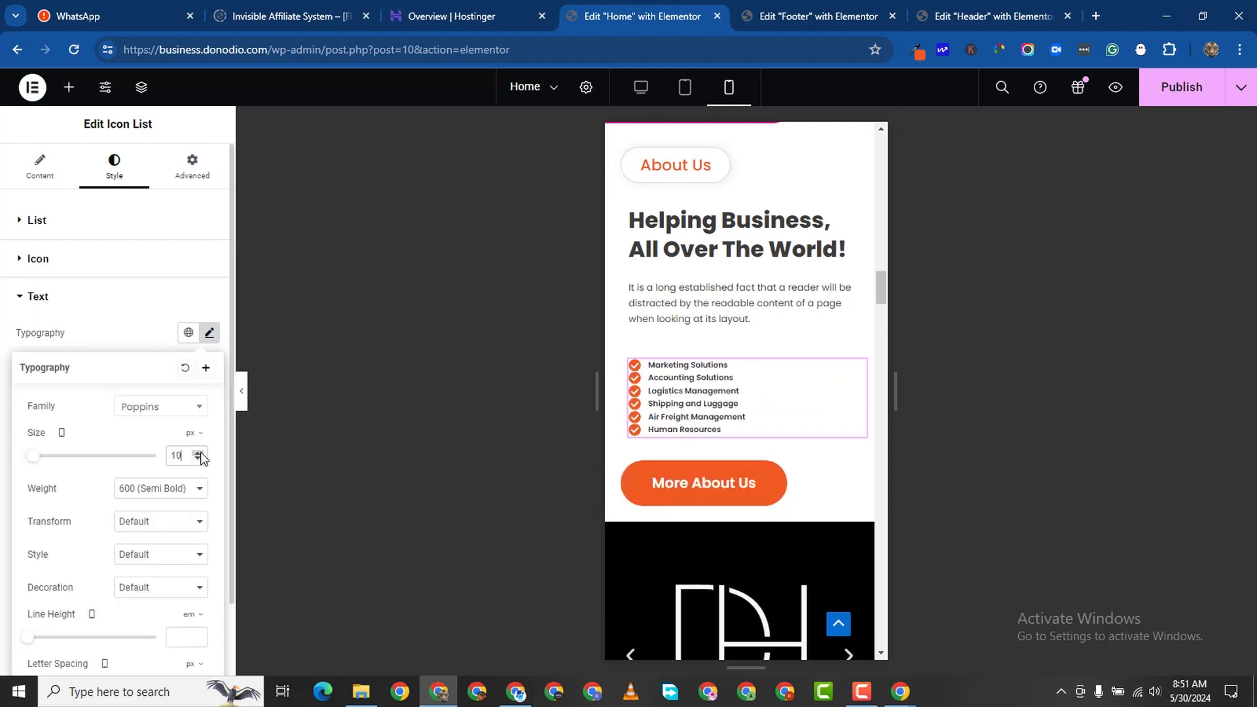
pyautogui.click(198, 453)
pyautogui.click(199, 453)
pyautogui.click(198, 453)
pyautogui.click(198, 453)
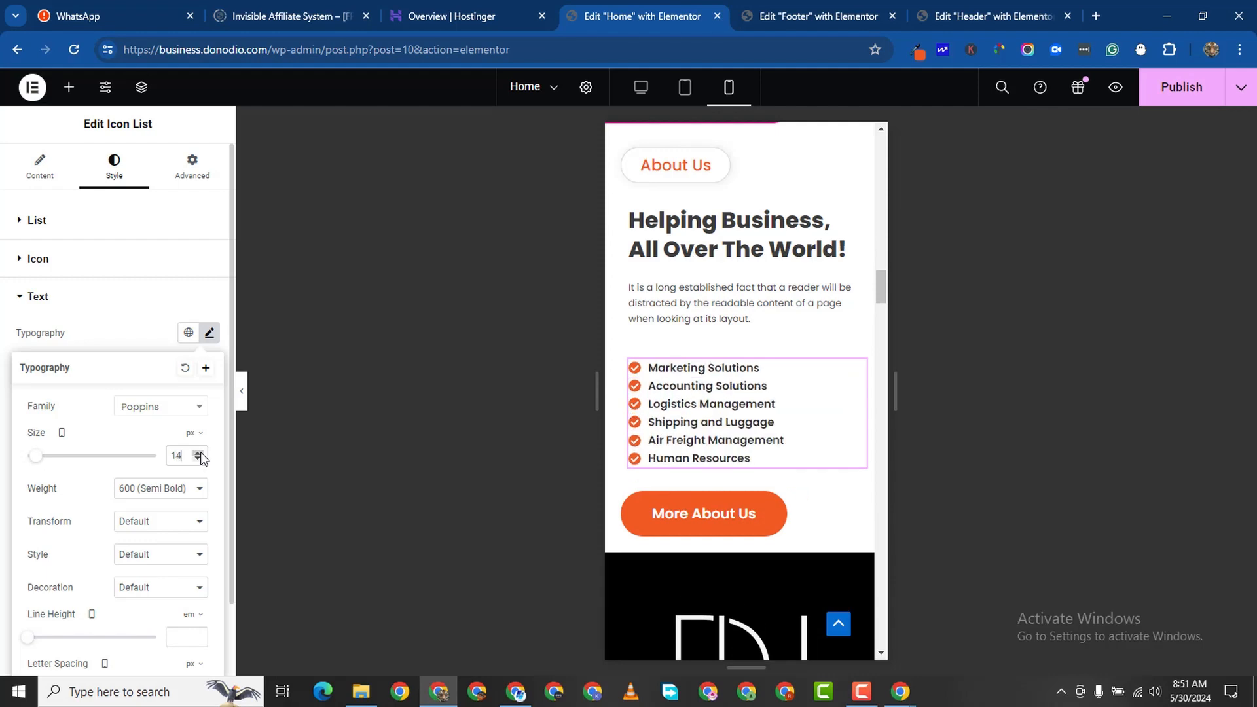
pyautogui.click(199, 453)
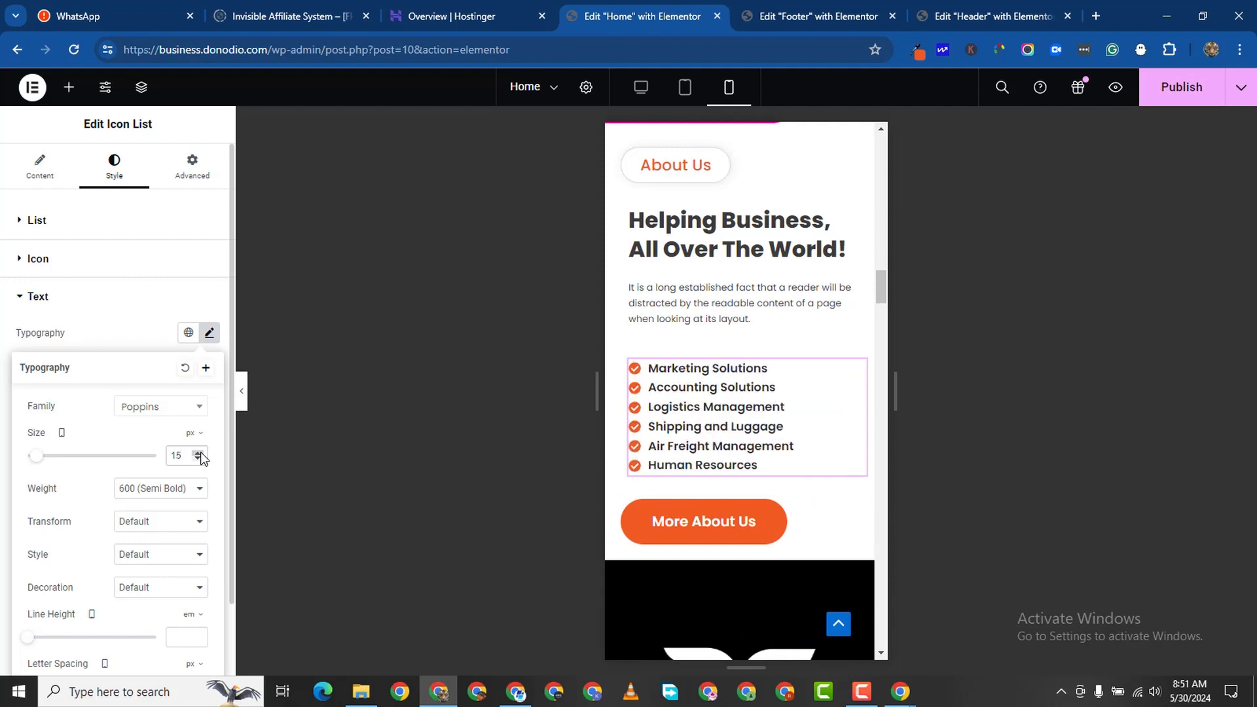
# Center the More About Us button in the mobile layout.
pyautogui.scroll(-1, 820, 491)
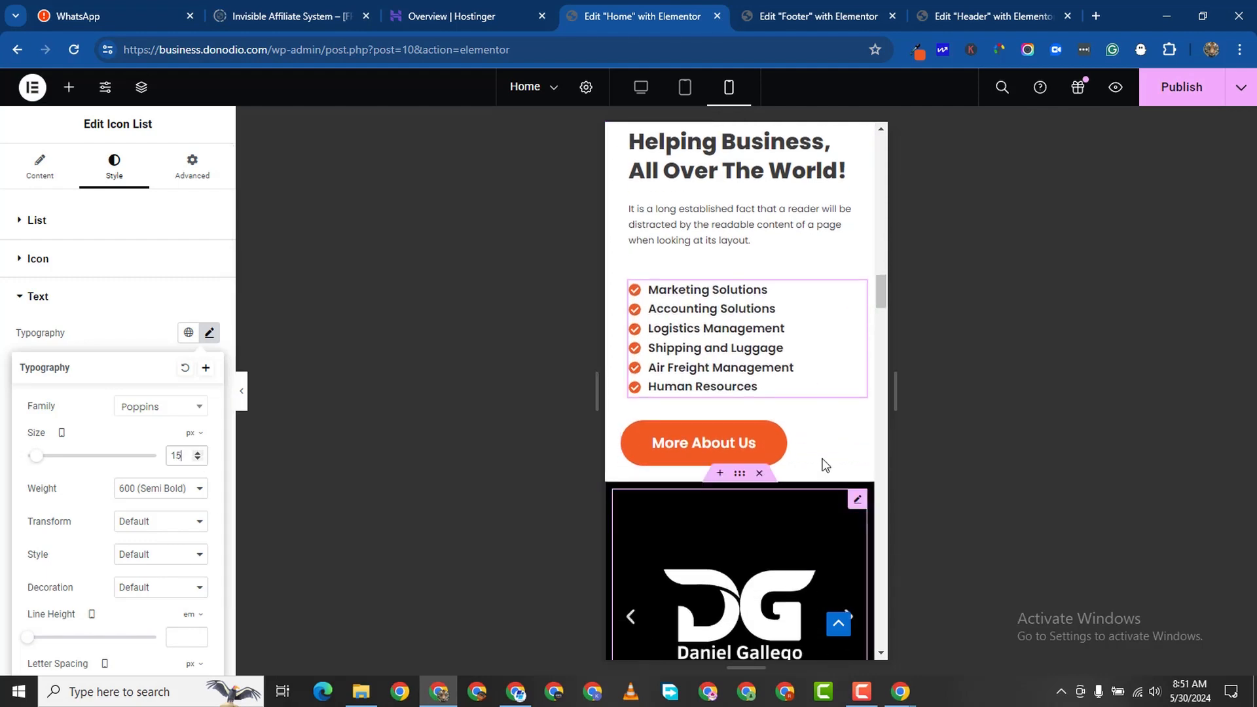
pyautogui.click(863, 432)
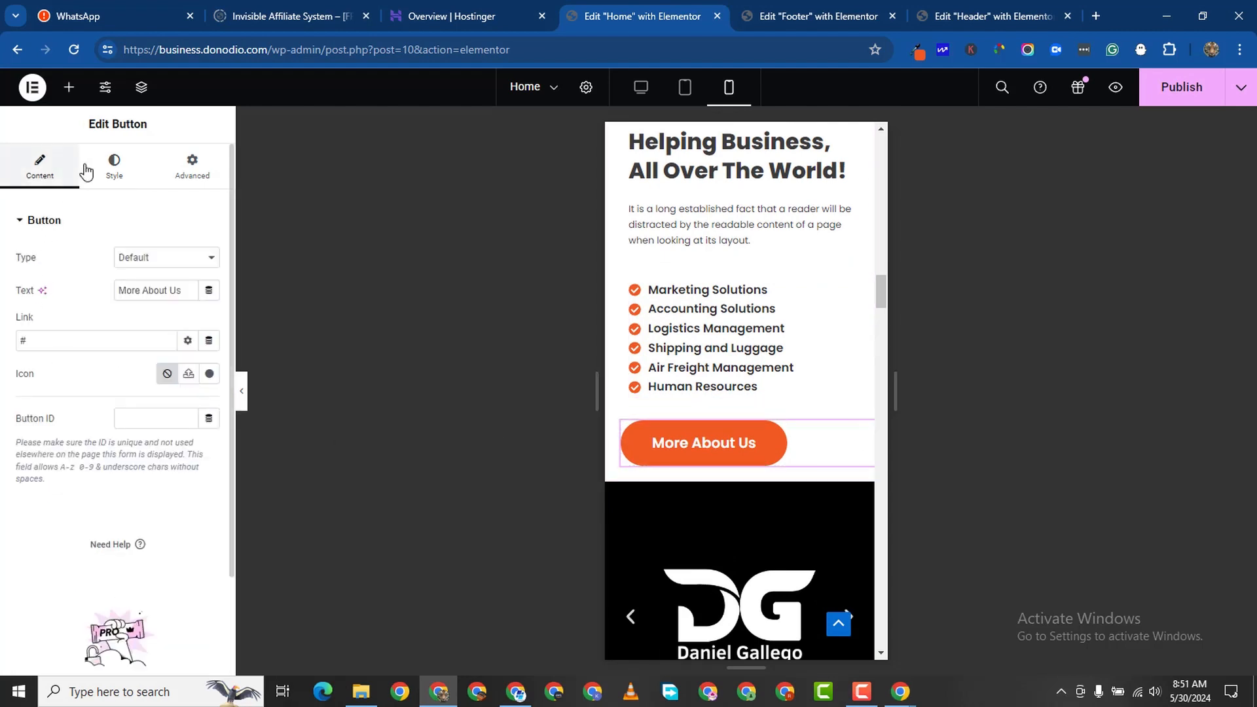
pyautogui.click(114, 167)
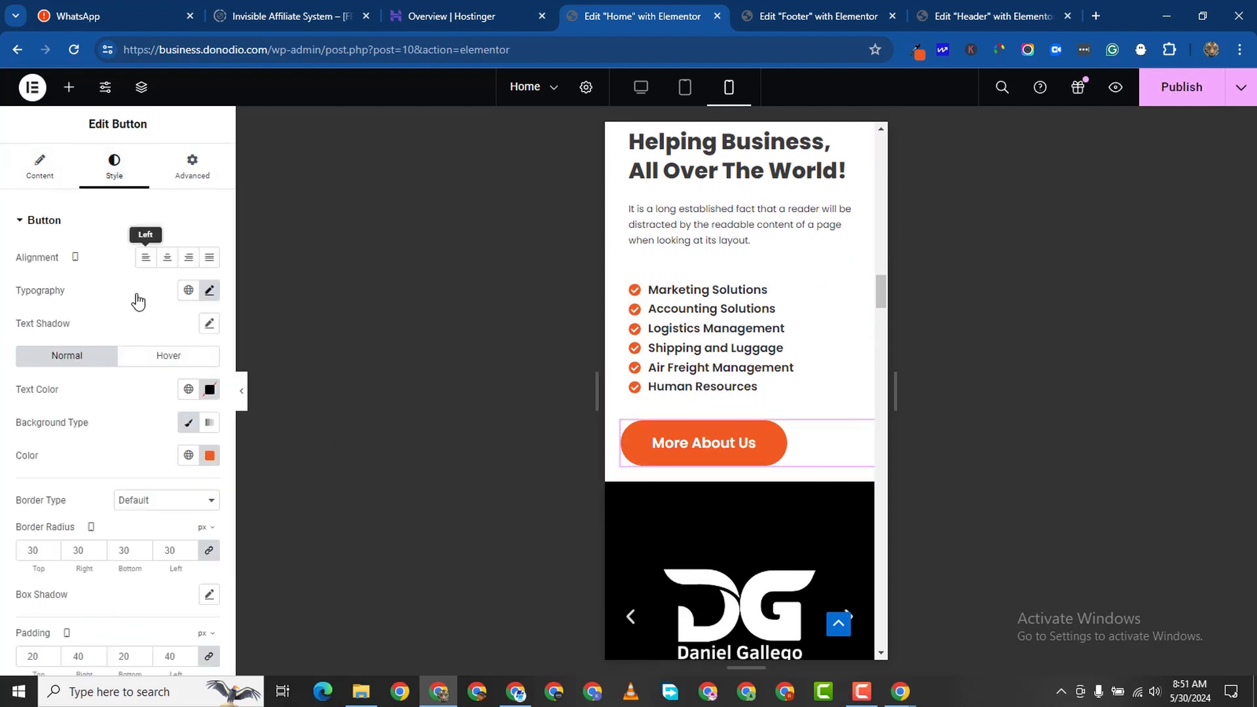
pyautogui.click(167, 257)
# Publish the Home page changes.
pyautogui.scroll(-4, 831, 517)
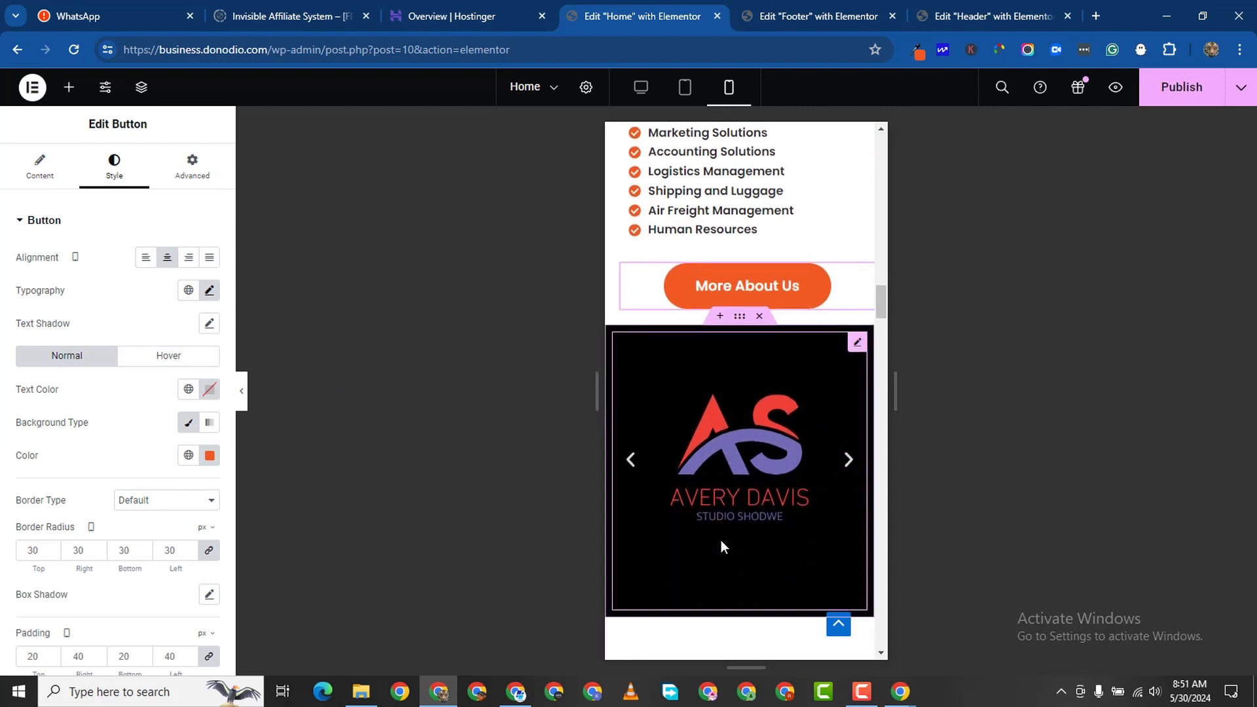
pyautogui.scroll(-7, 733, 398)
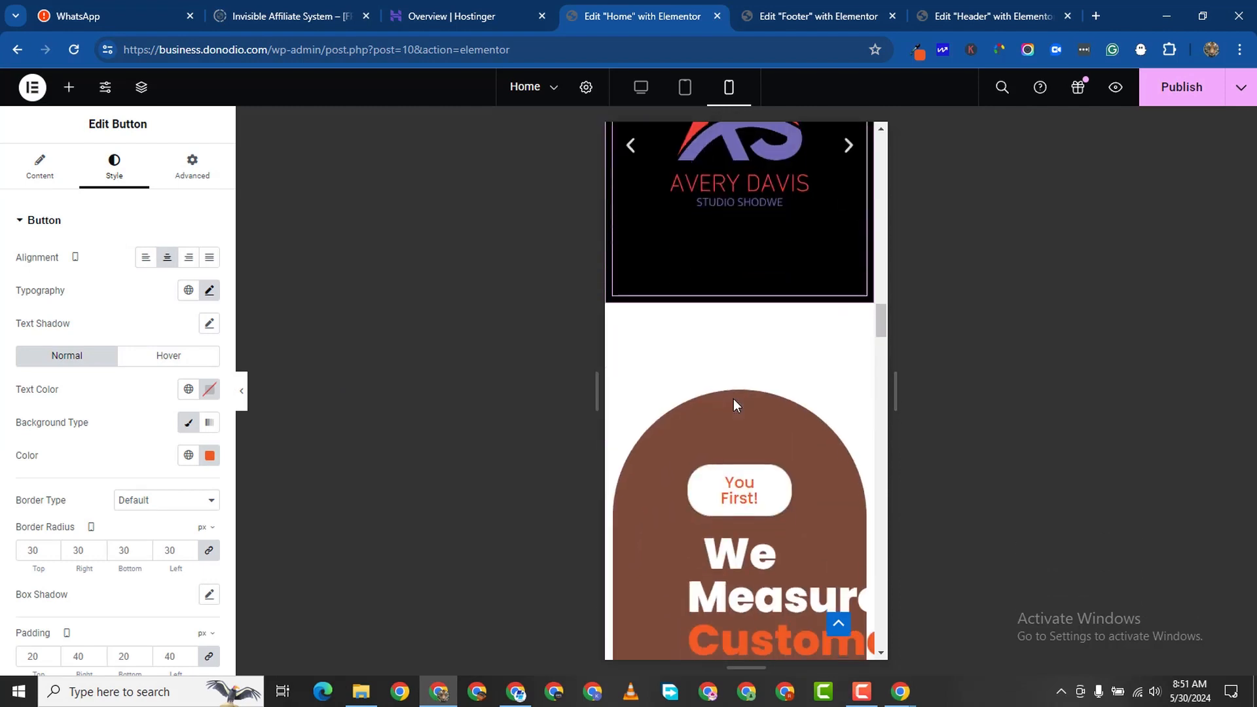
pyautogui.scroll(2, 733, 399)
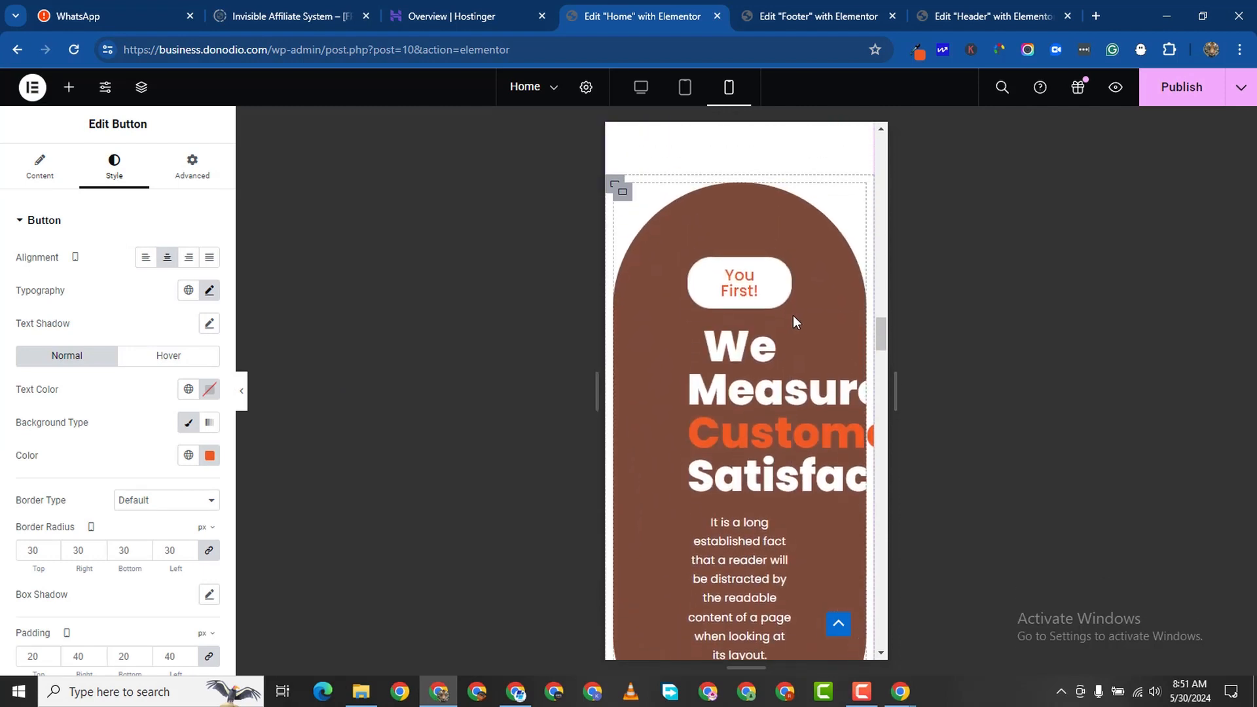
pyautogui.scroll(-3, 792, 316)
pyautogui.click(1181, 87)
pyautogui.scroll(-8, 812, 437)
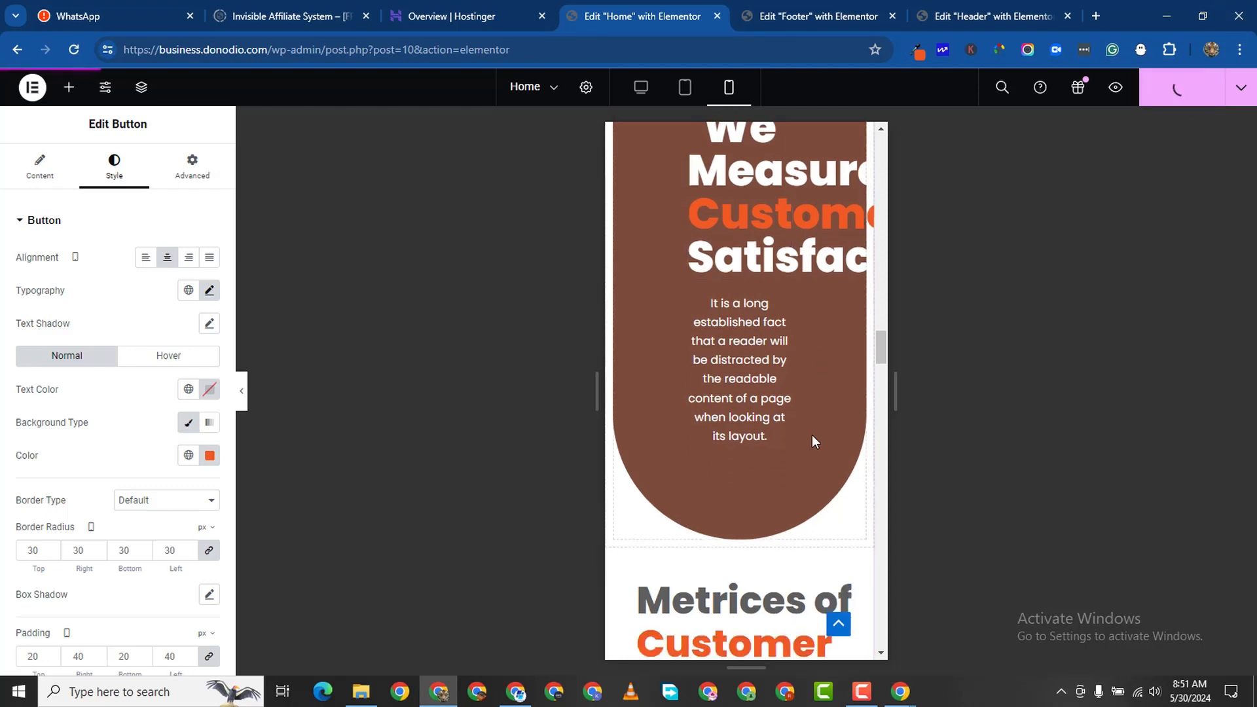
# Reduce the mobile font size of the "We Measure Customer" heading in the brown rounded section to 1 px.
pyautogui.scroll(10, 811, 438)
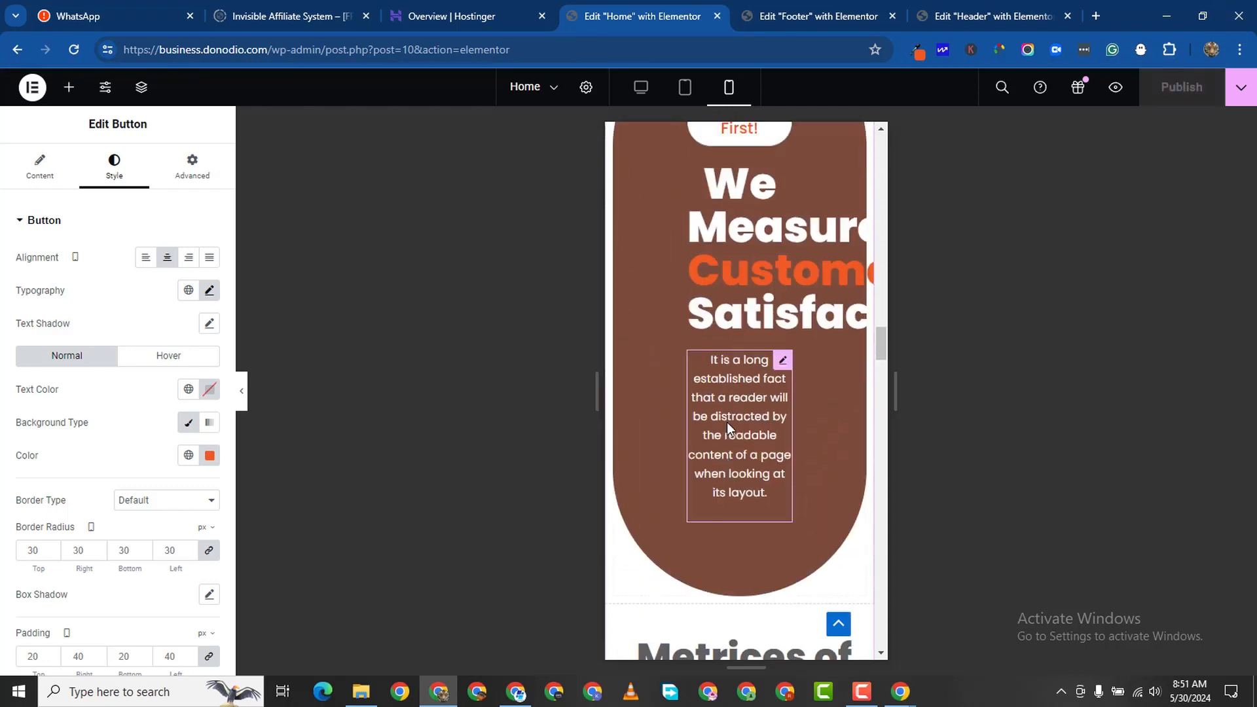
pyautogui.scroll(-2, 737, 386)
pyautogui.scroll(-3, 737, 390)
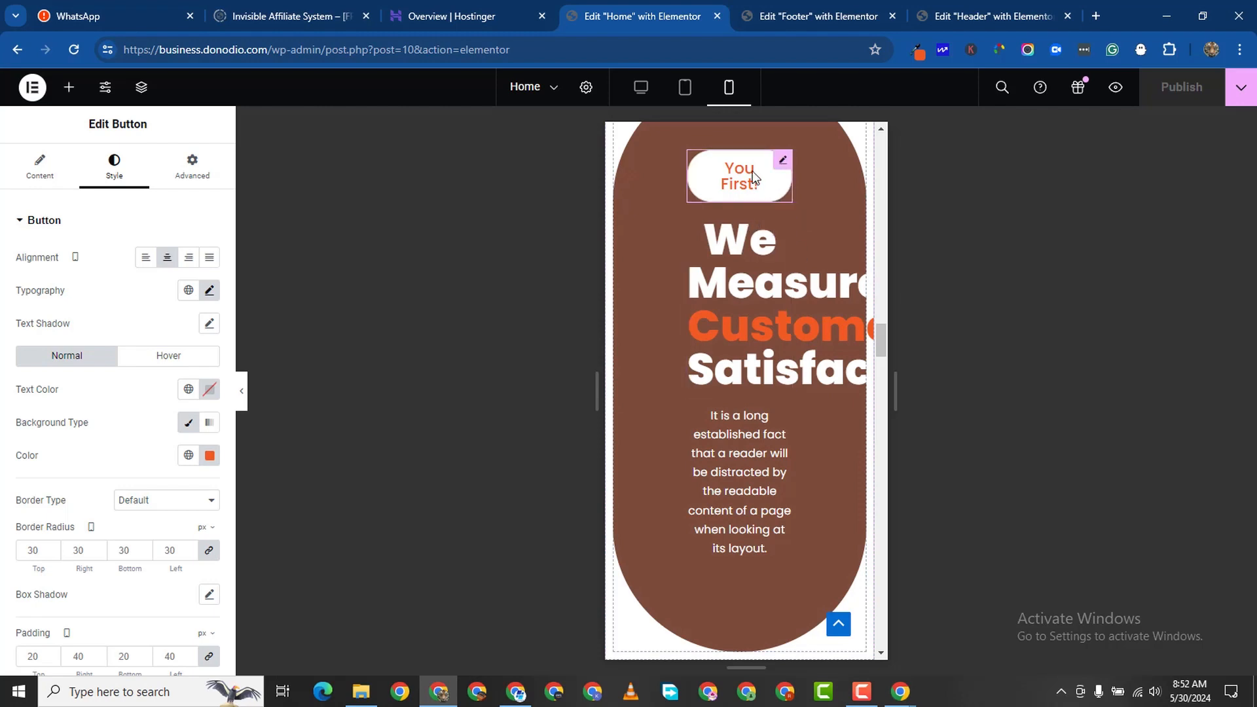
pyautogui.scroll(-2, 830, 236)
pyautogui.click(783, 149)
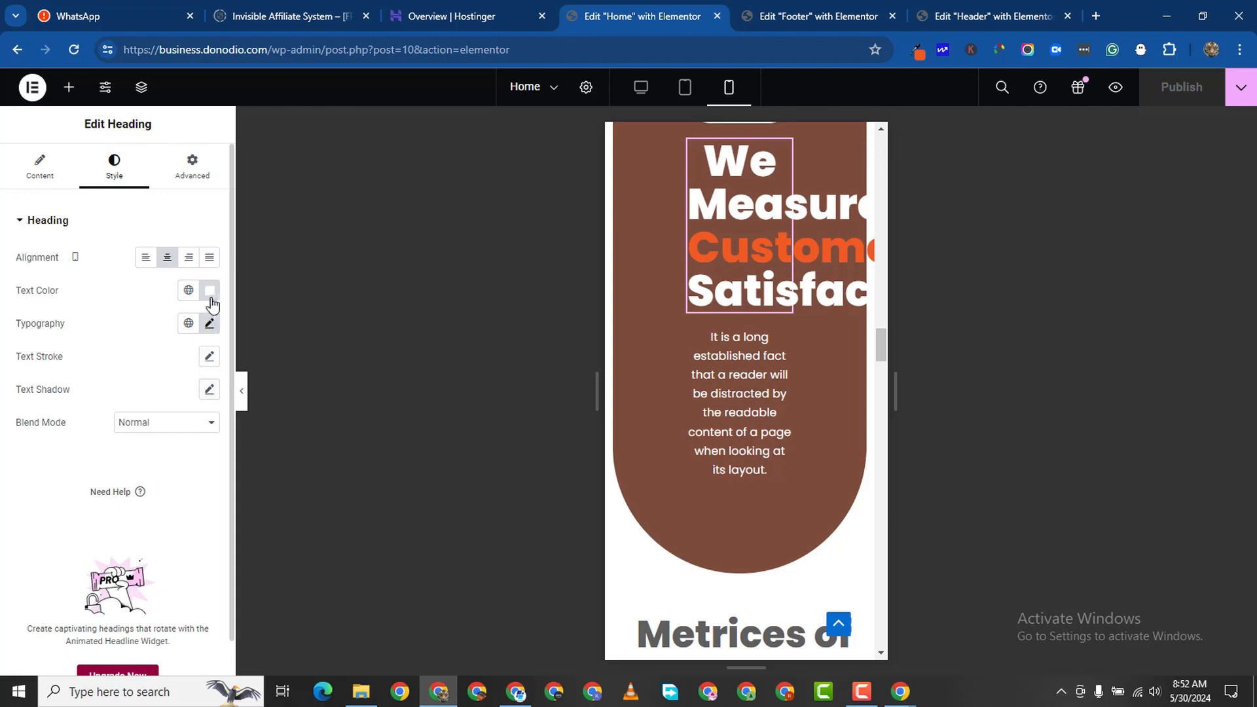
pyautogui.click(208, 324)
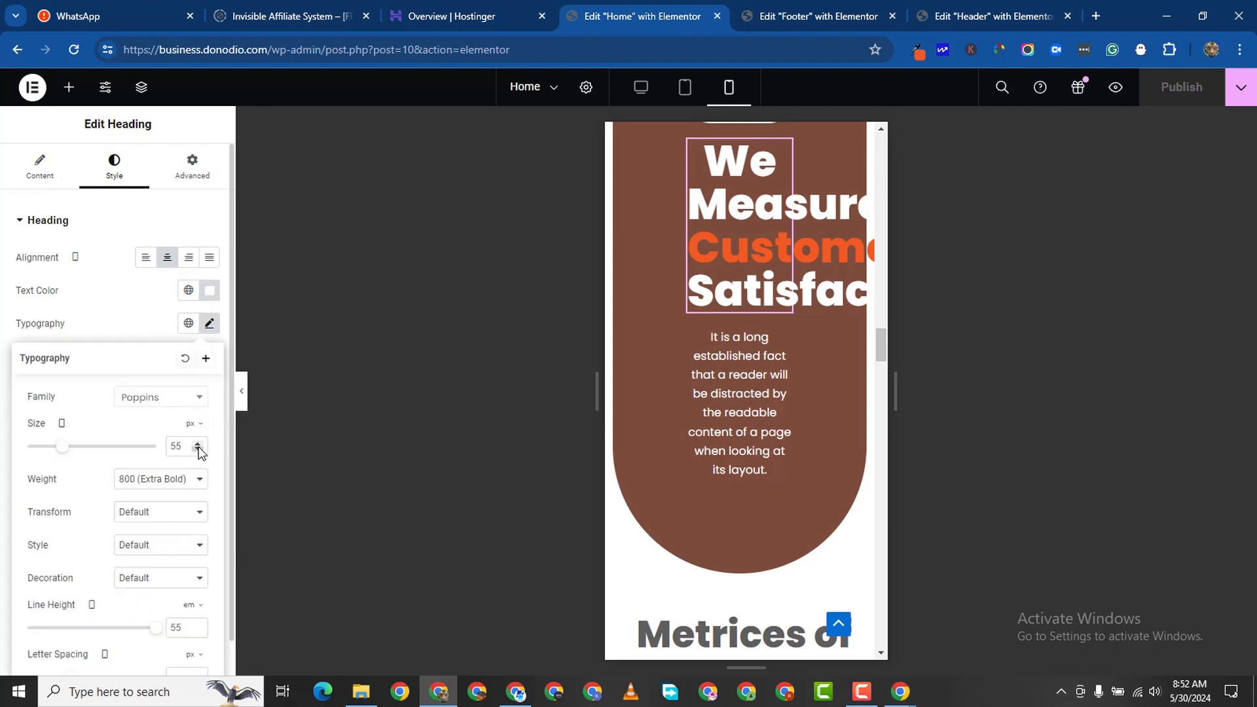
pyautogui.click(198, 447)
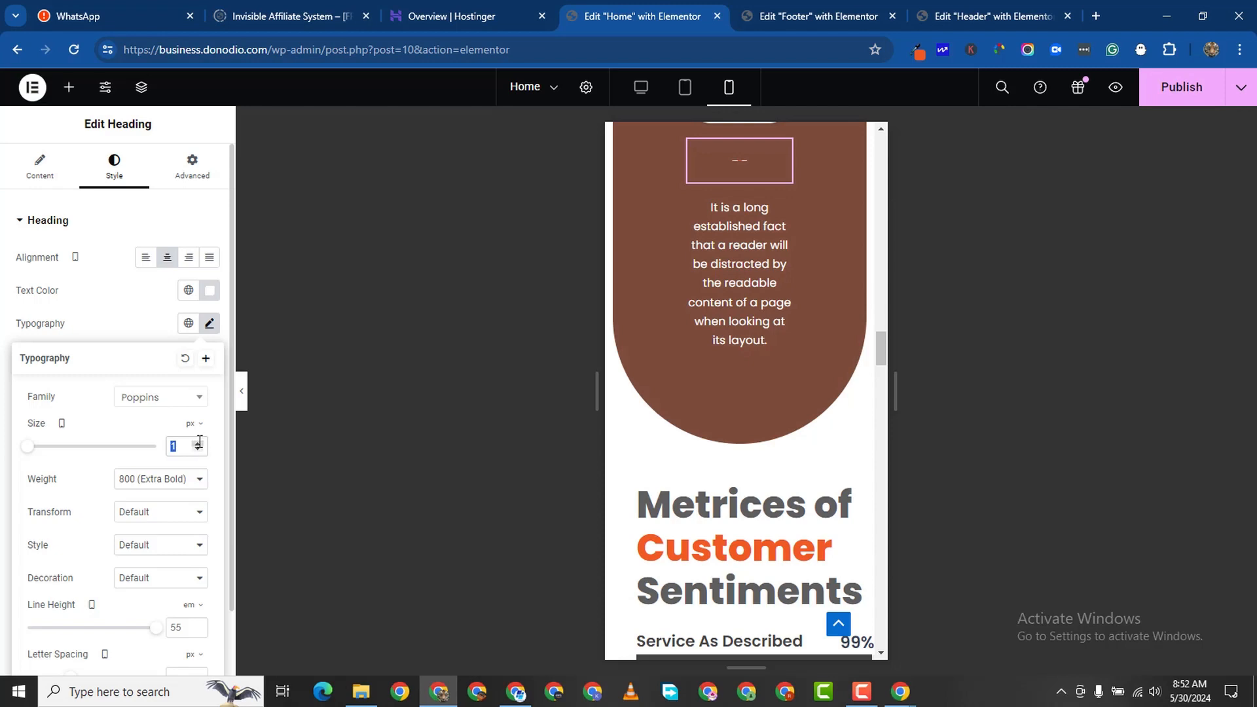
pyautogui.click(863, 695)
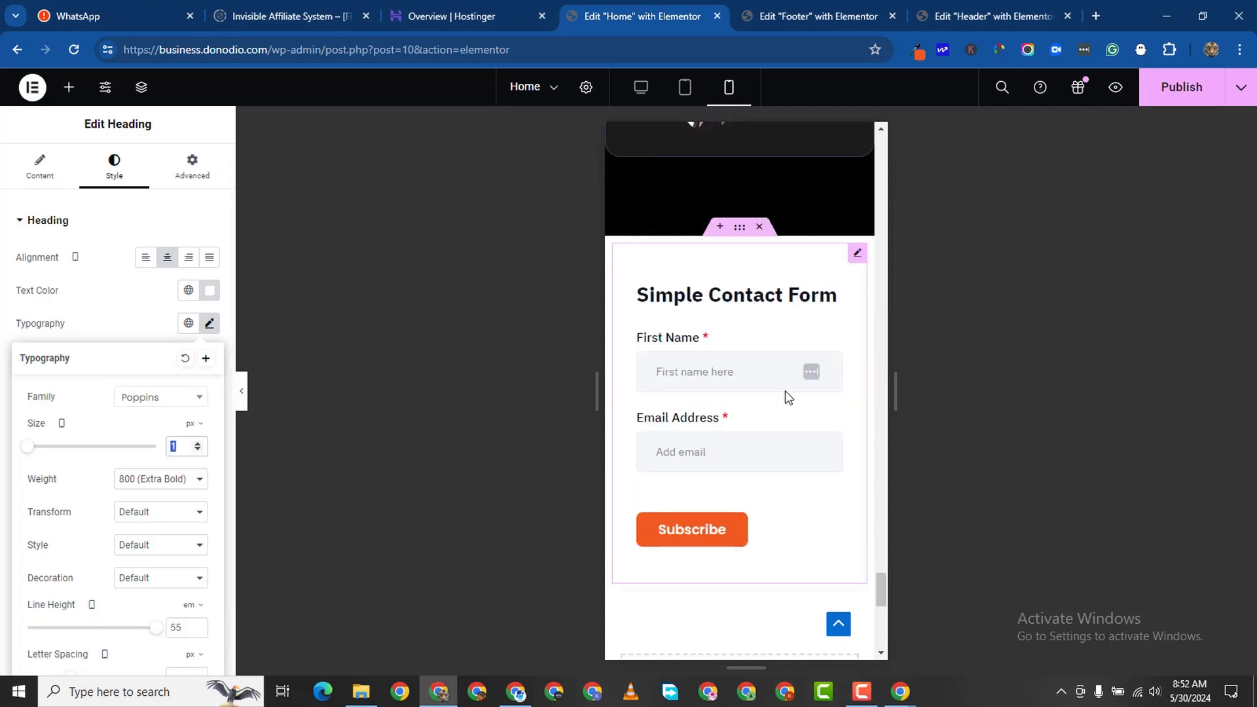
pyautogui.scroll(-2, 775, 400)
pyautogui.scroll(15, 775, 401)
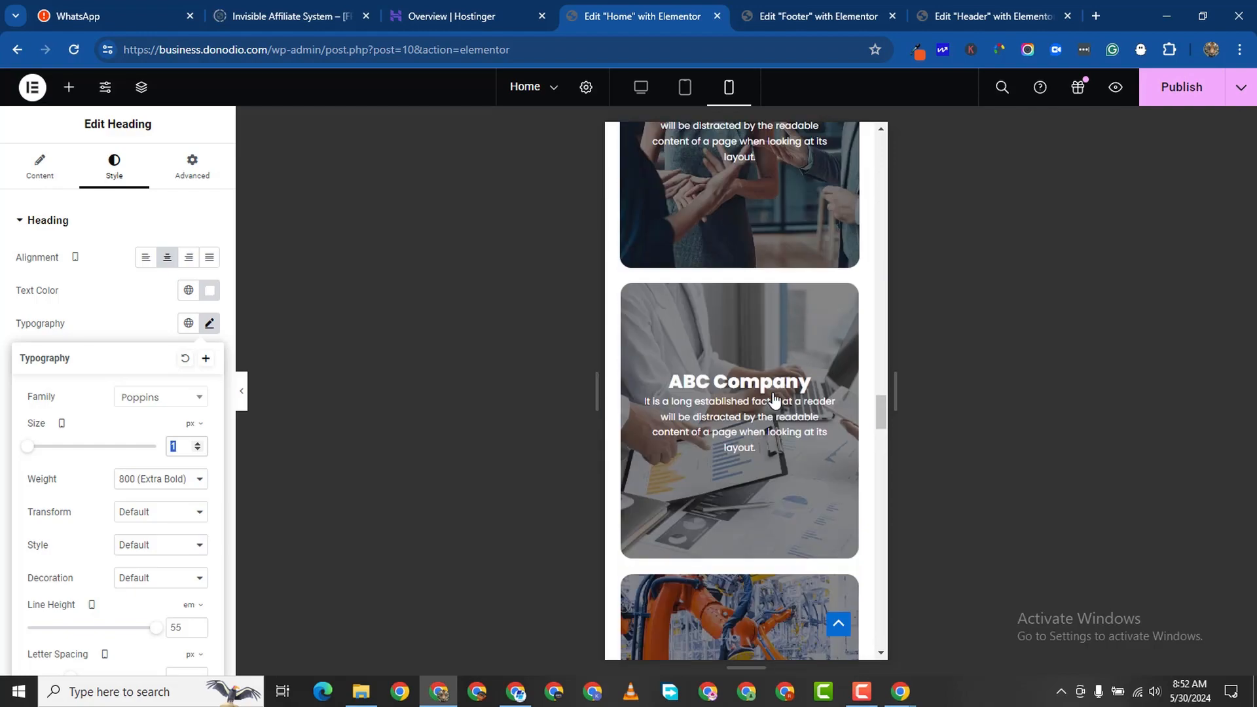
pyautogui.scroll(12, 774, 400)
pyautogui.scroll(-5, 775, 399)
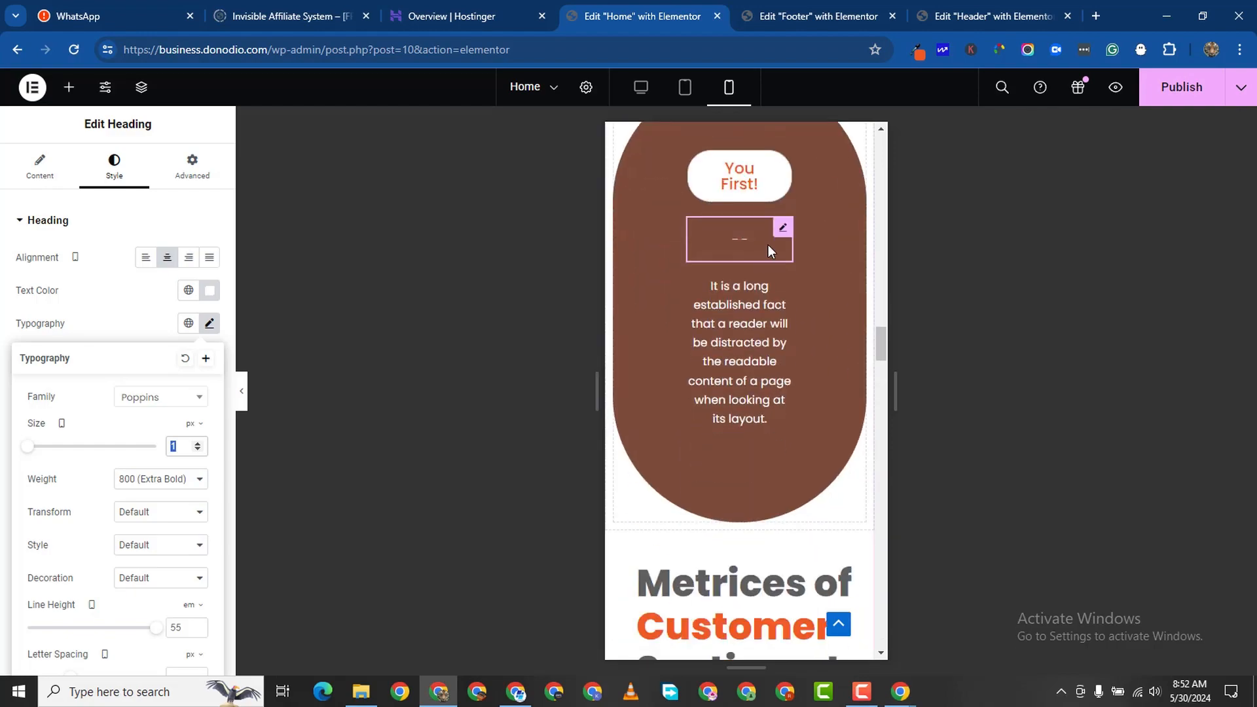
# Set the mobile font size of the "We Measure Customer Satisfaction" heading to 25 px.
pyautogui.click(784, 233)
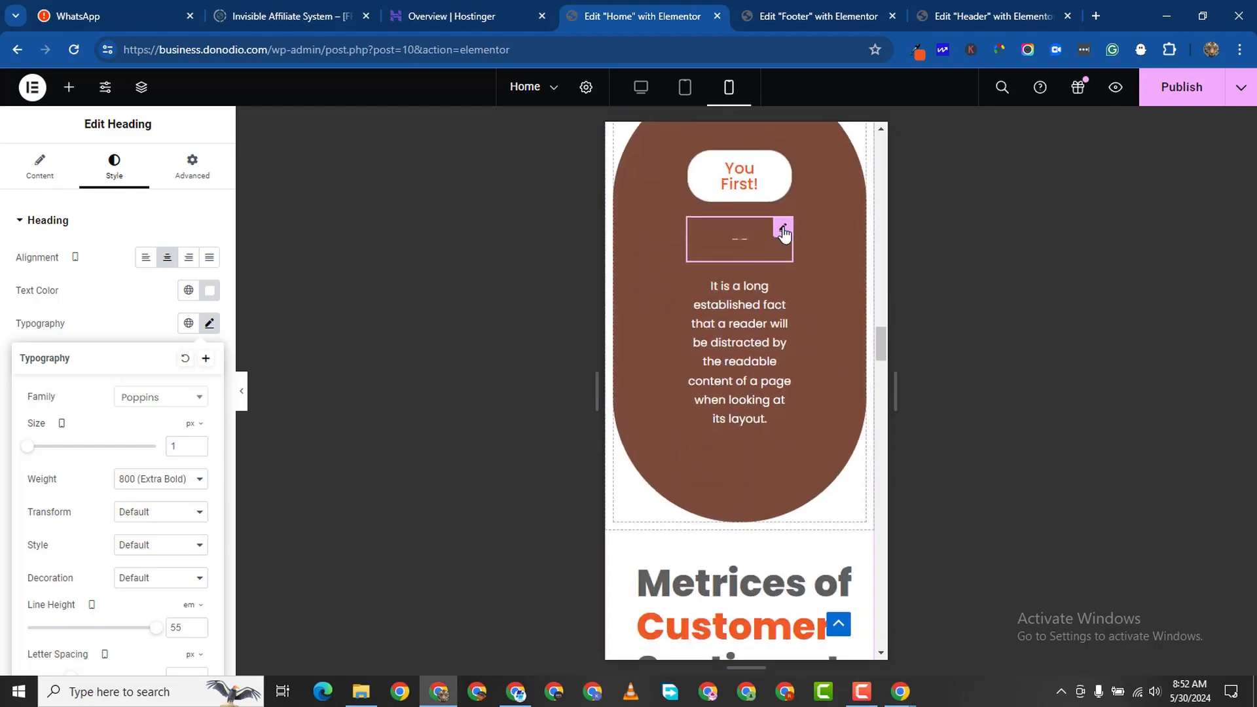
pyautogui.click(210, 323)
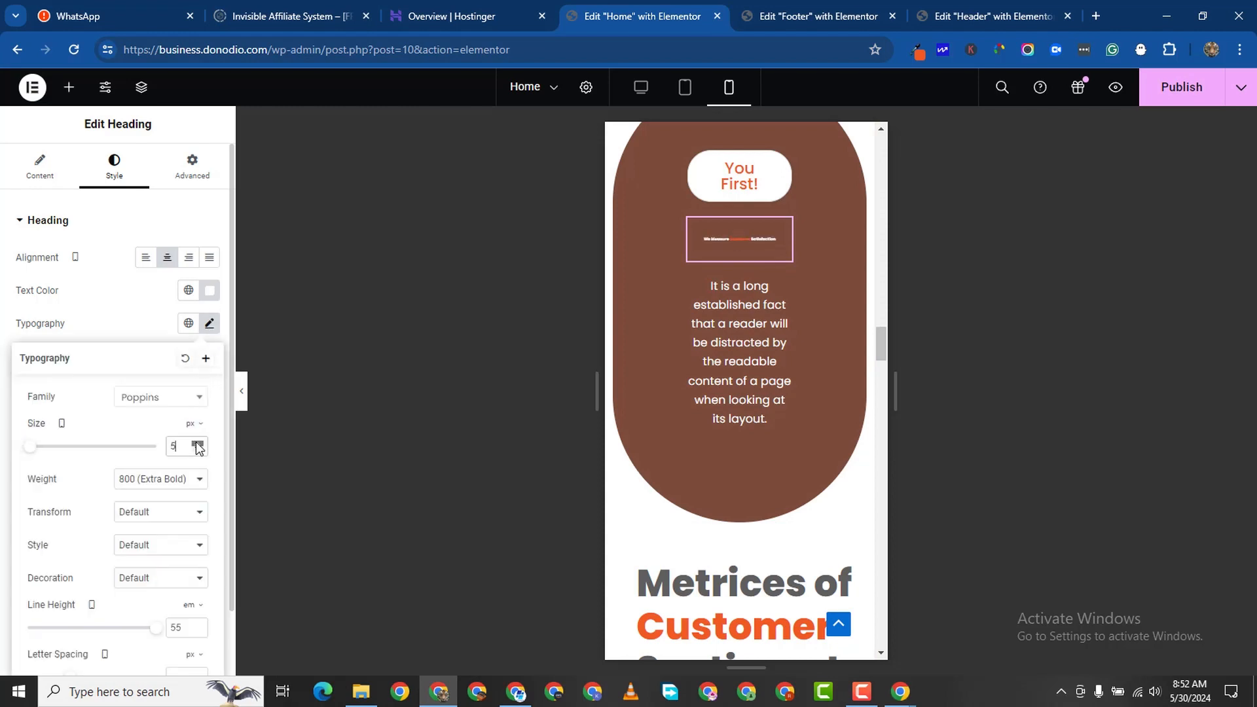
pyautogui.press('BackSpace')
pyautogui.write('21')
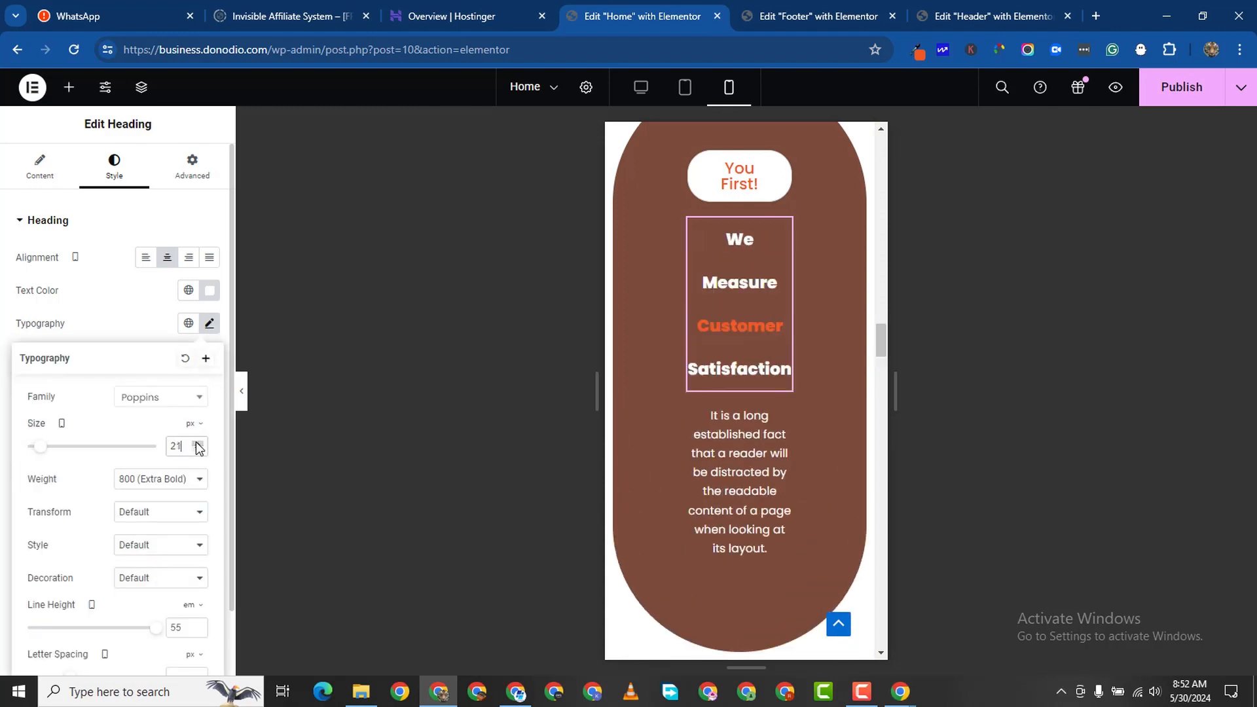
pyautogui.press('BackSpace')
pyautogui.write('5')
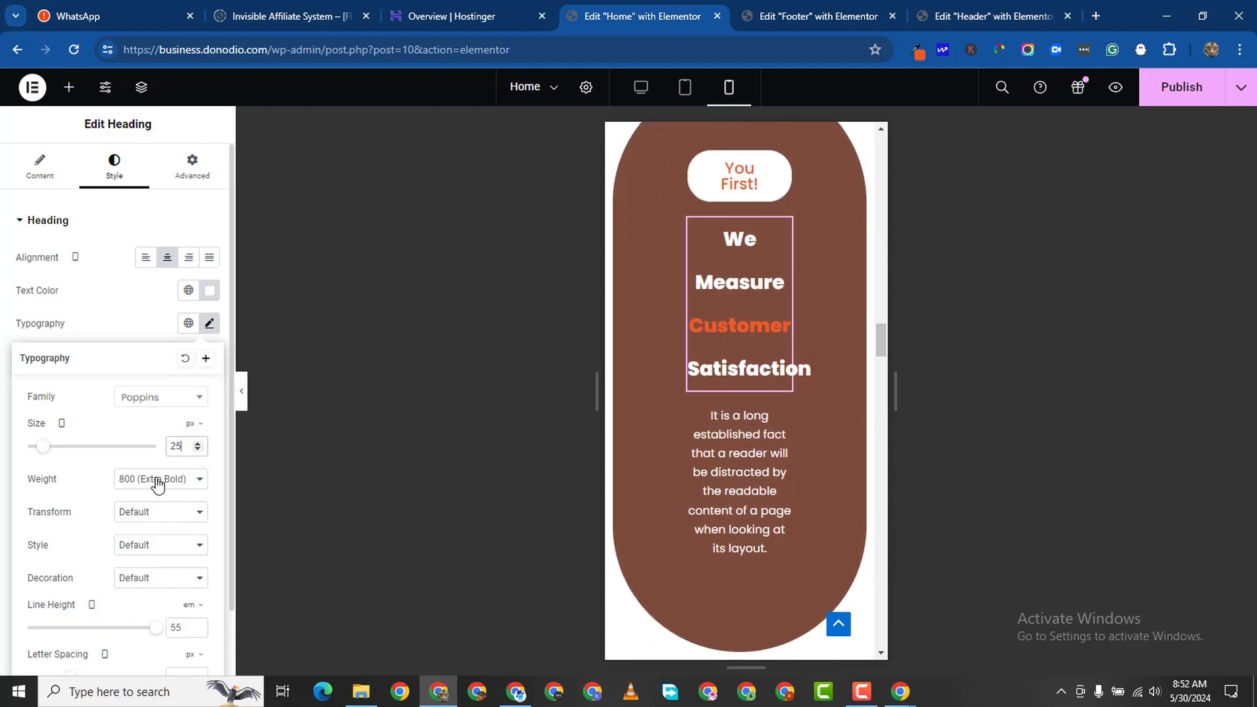
# Set the mobile line height of the "We Measure Customer Satisfaction" heading to 1.1 em.
pyautogui.scroll(-1, 160, 584)
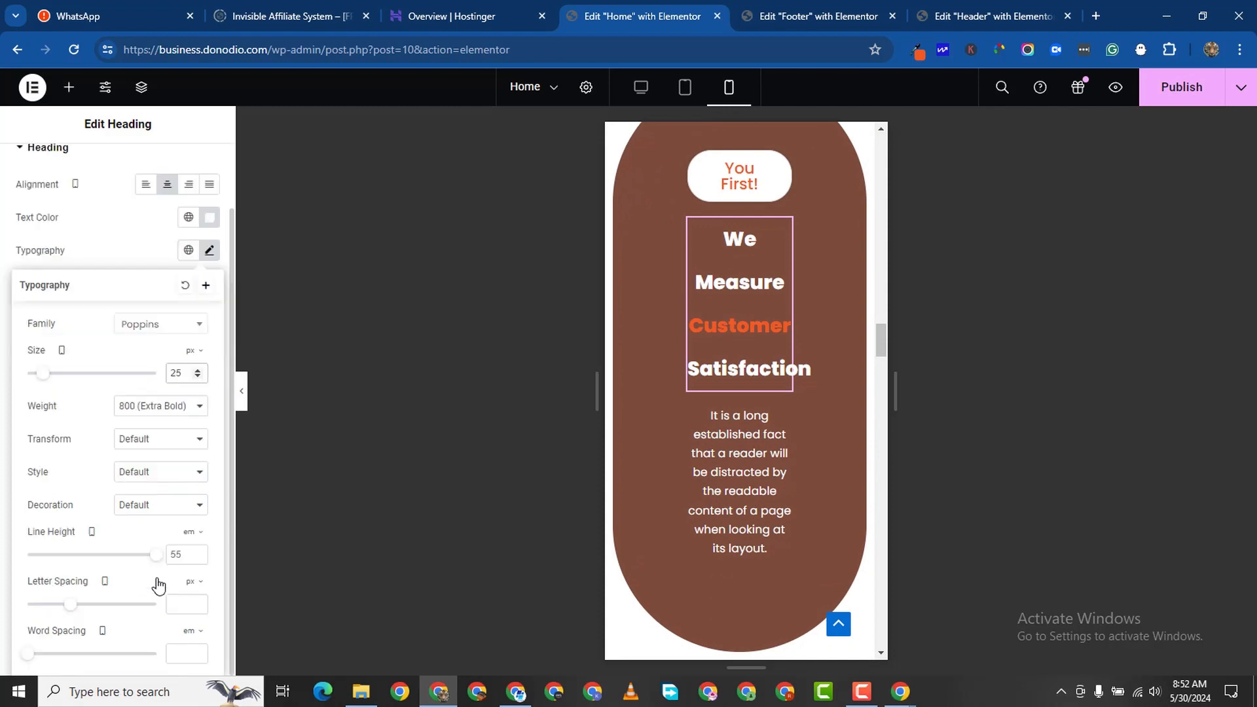
pyautogui.click(197, 554)
pyautogui.click(198, 554)
pyautogui.click(197, 555)
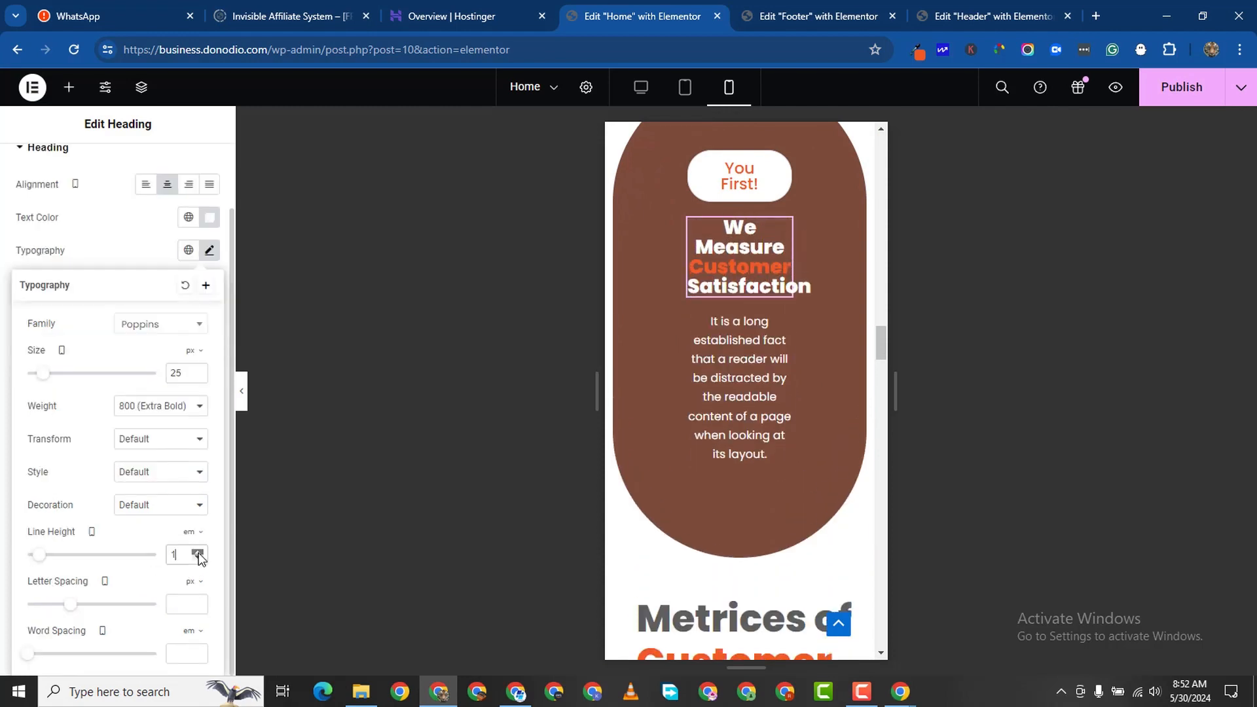
pyautogui.click(198, 554)
# Show the page structure and select the inner container that holds the You First! button, heading and text.
pyautogui.scroll(2, 768, 234)
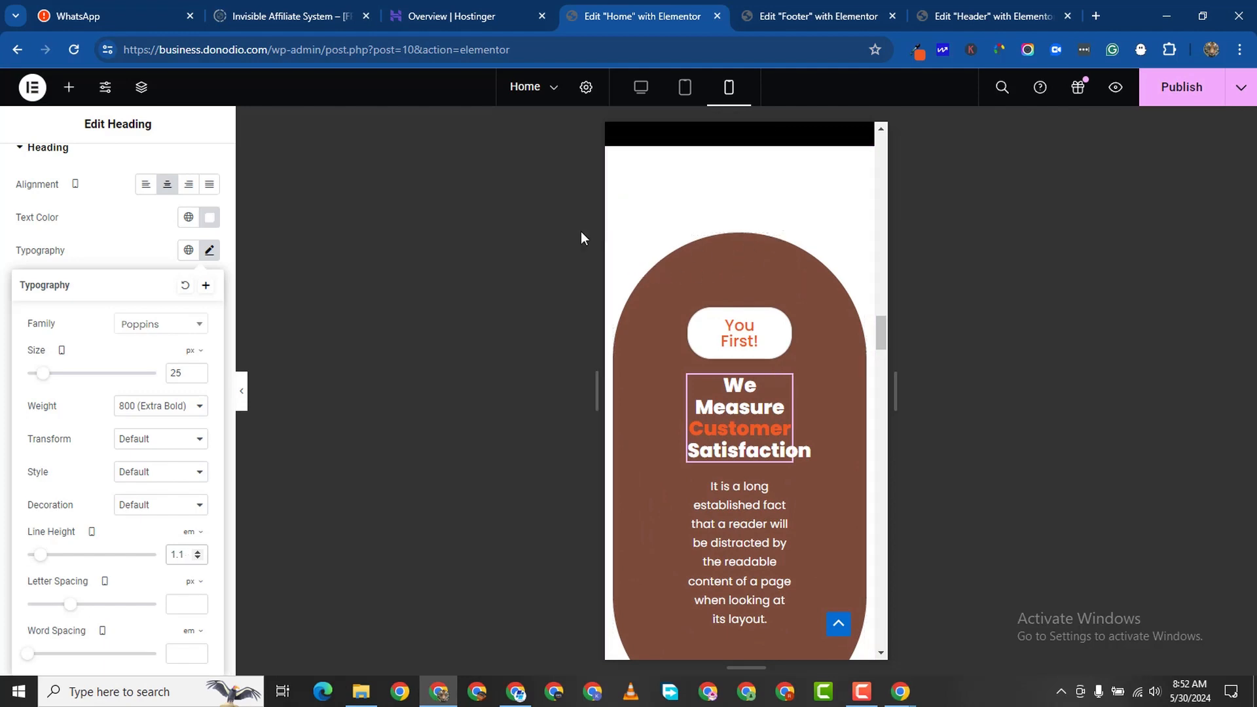
pyautogui.click(655, 251)
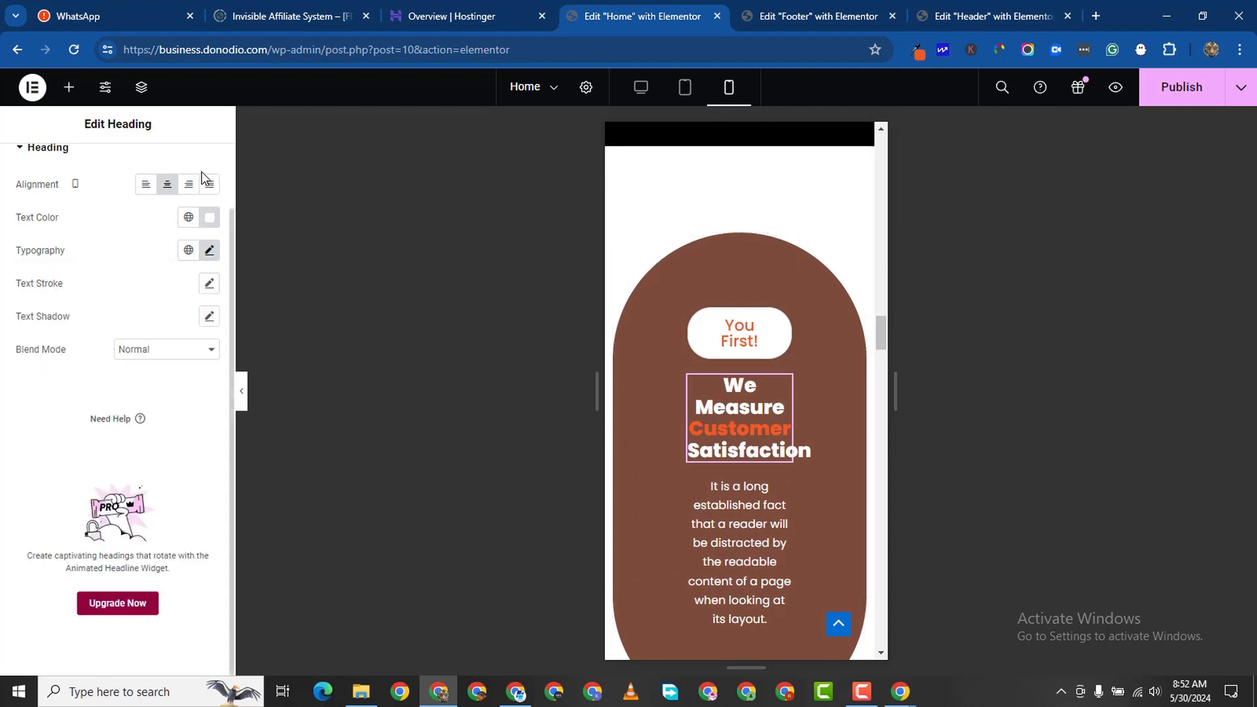
pyautogui.scroll(2, 149, 245)
pyautogui.click(177, 172)
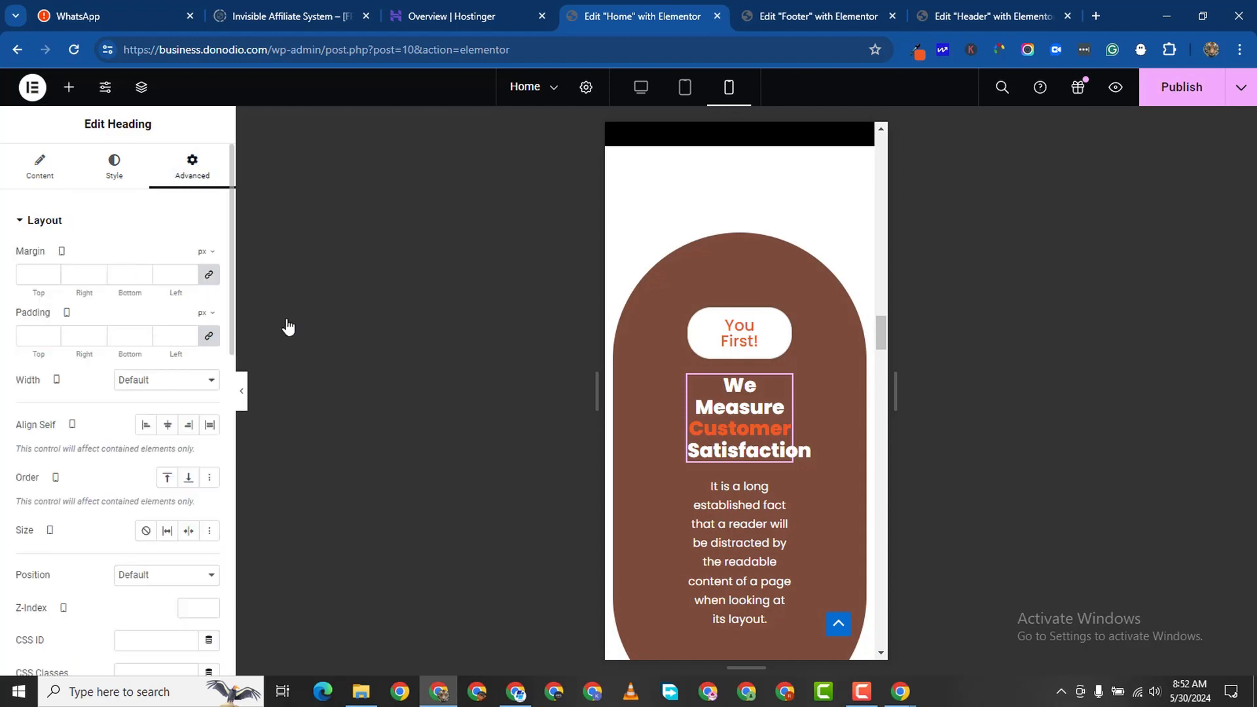
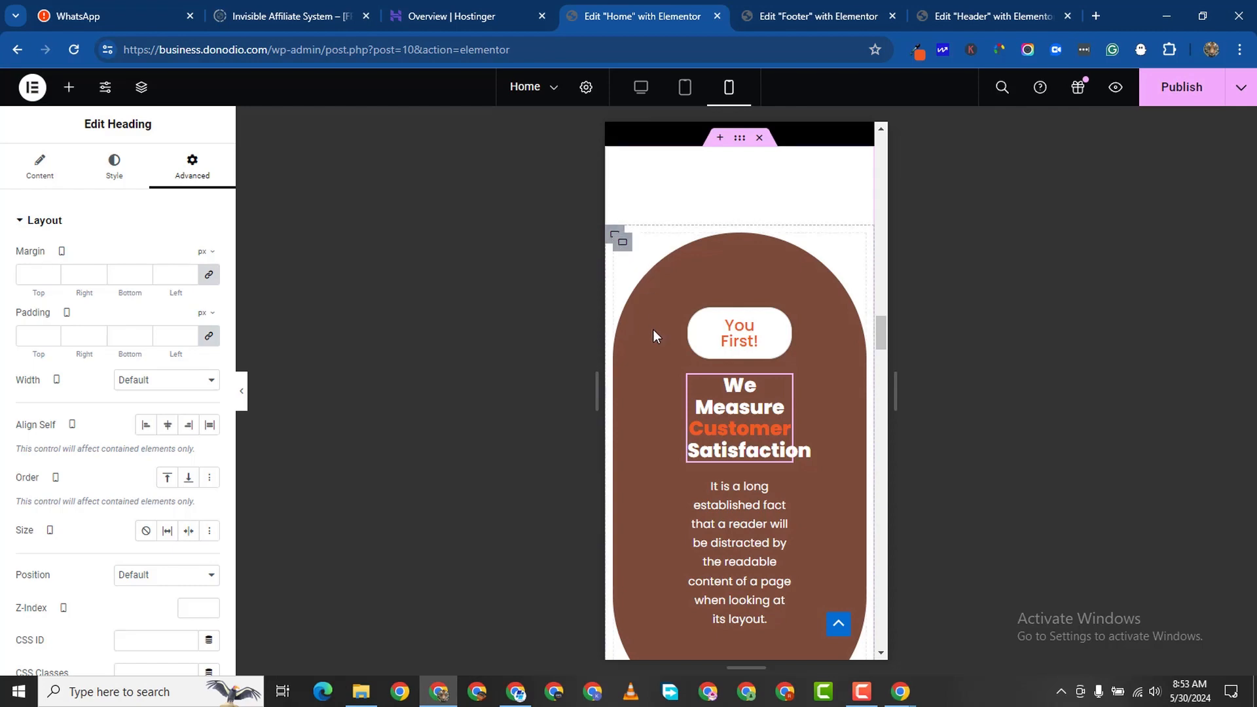
pyautogui.click(141, 87)
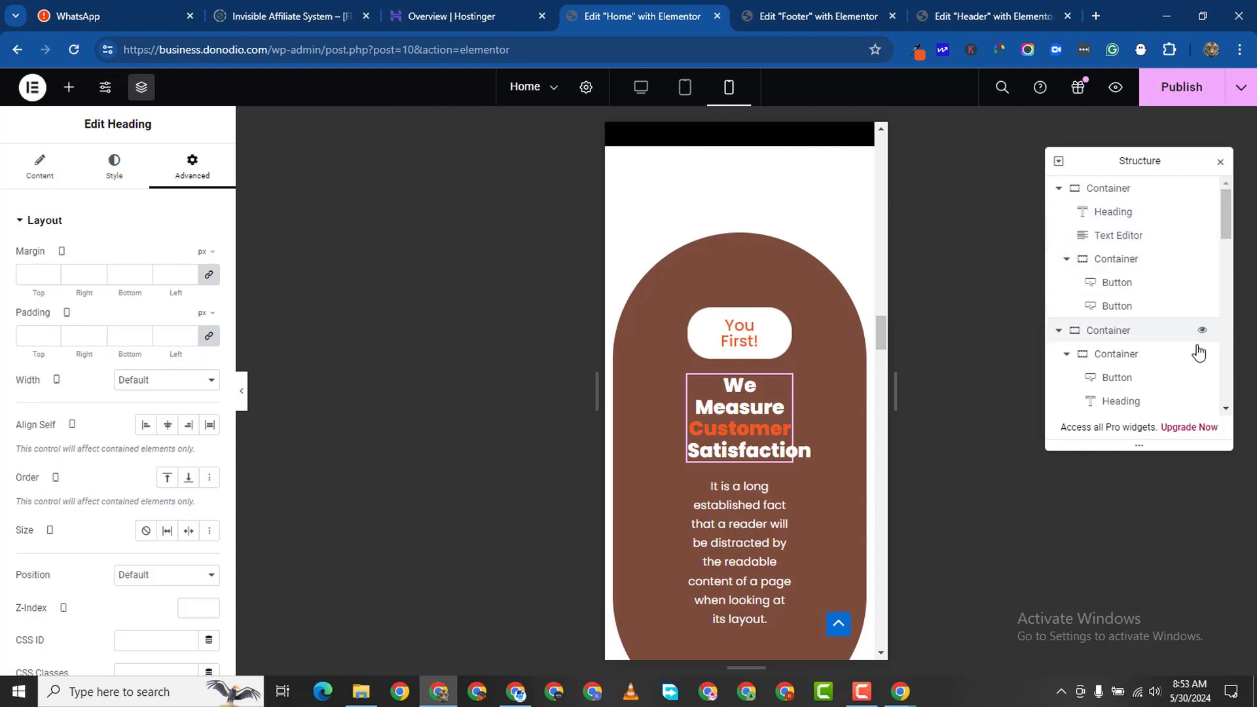
pyautogui.scroll(-3, 1184, 396)
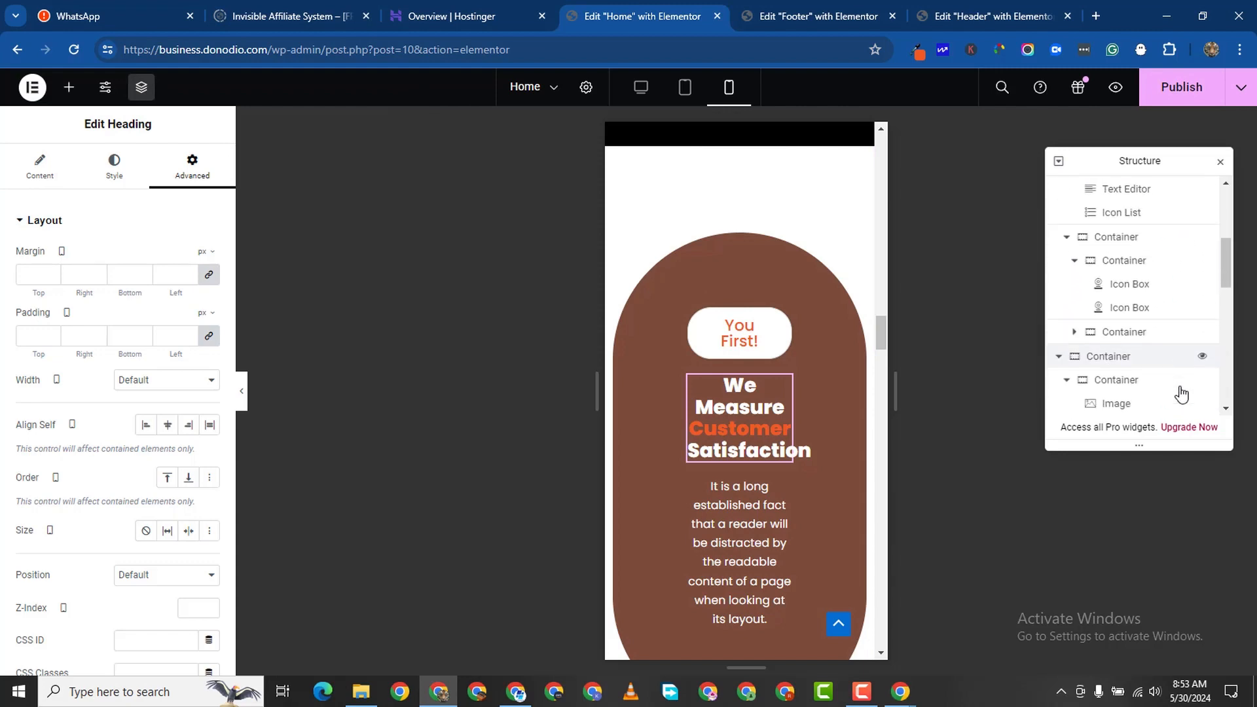
pyautogui.scroll(-2, 1182, 394)
pyautogui.scroll(-3, 1226, 307)
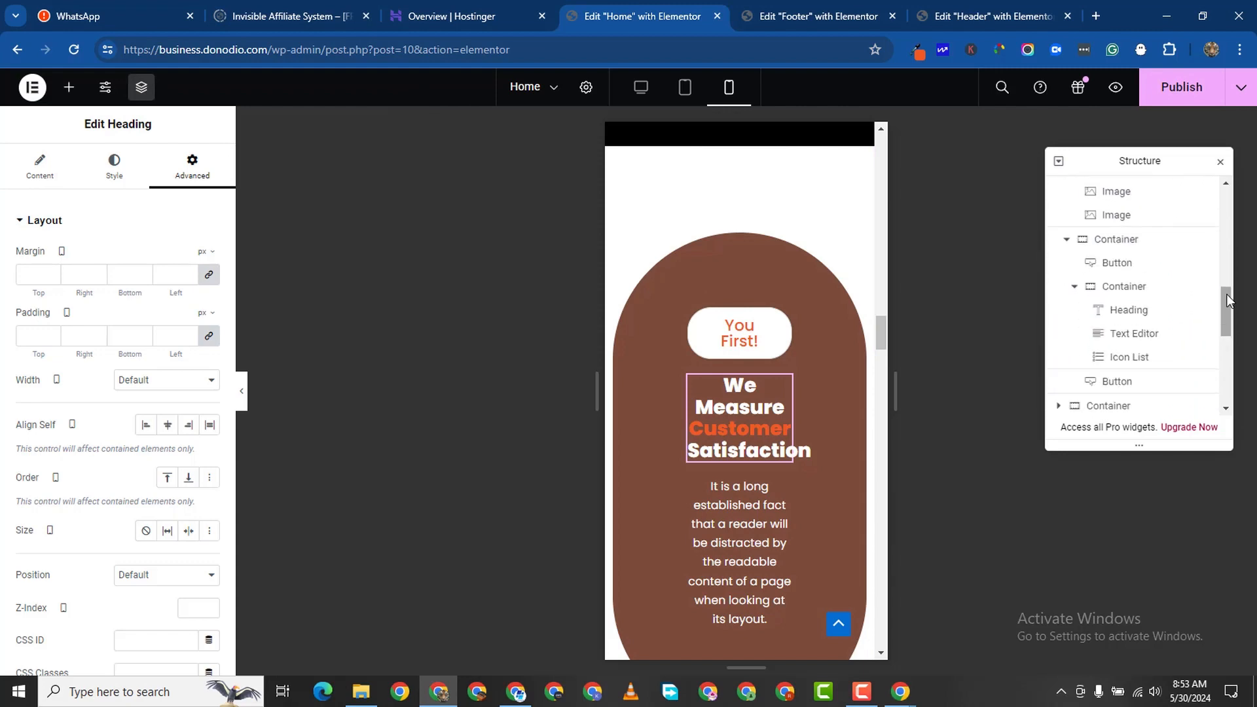
pyautogui.moveTo(1227, 301); pyautogui.dragTo(1242, 343)
pyautogui.click(1114, 250)
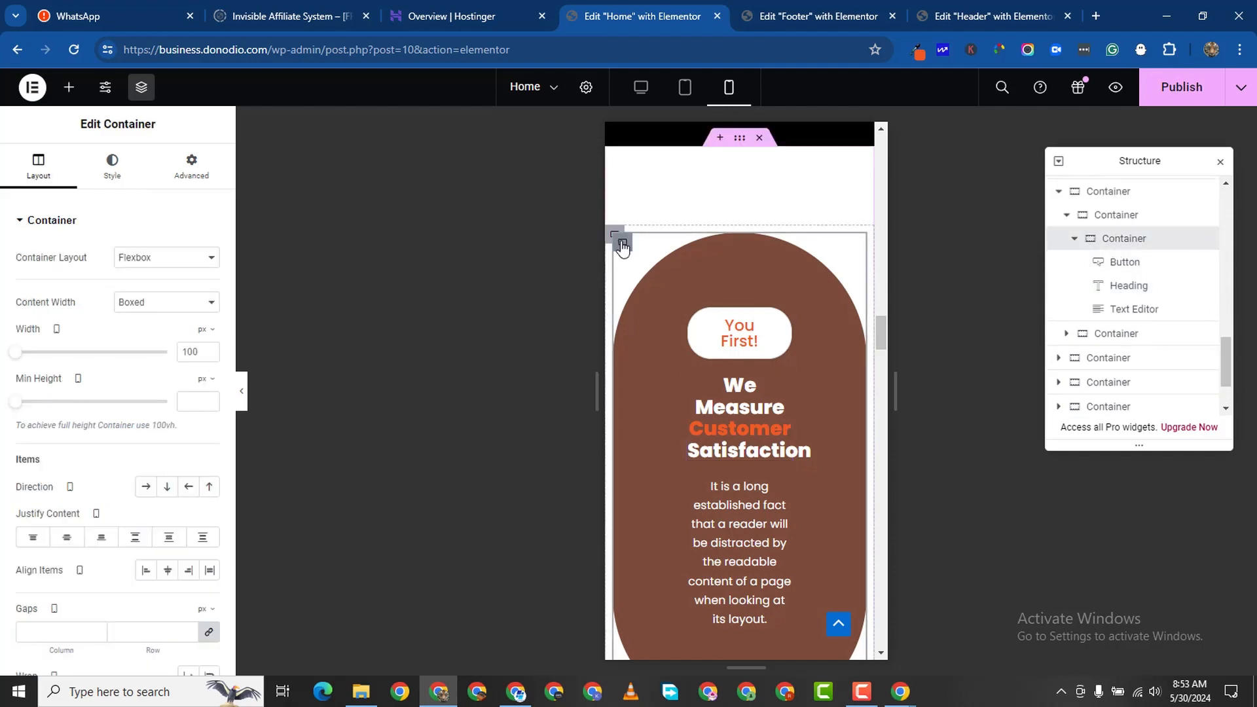
# Set the mobile padding of the brown rounded container to 18 px on all sides.
pyautogui.click(191, 169)
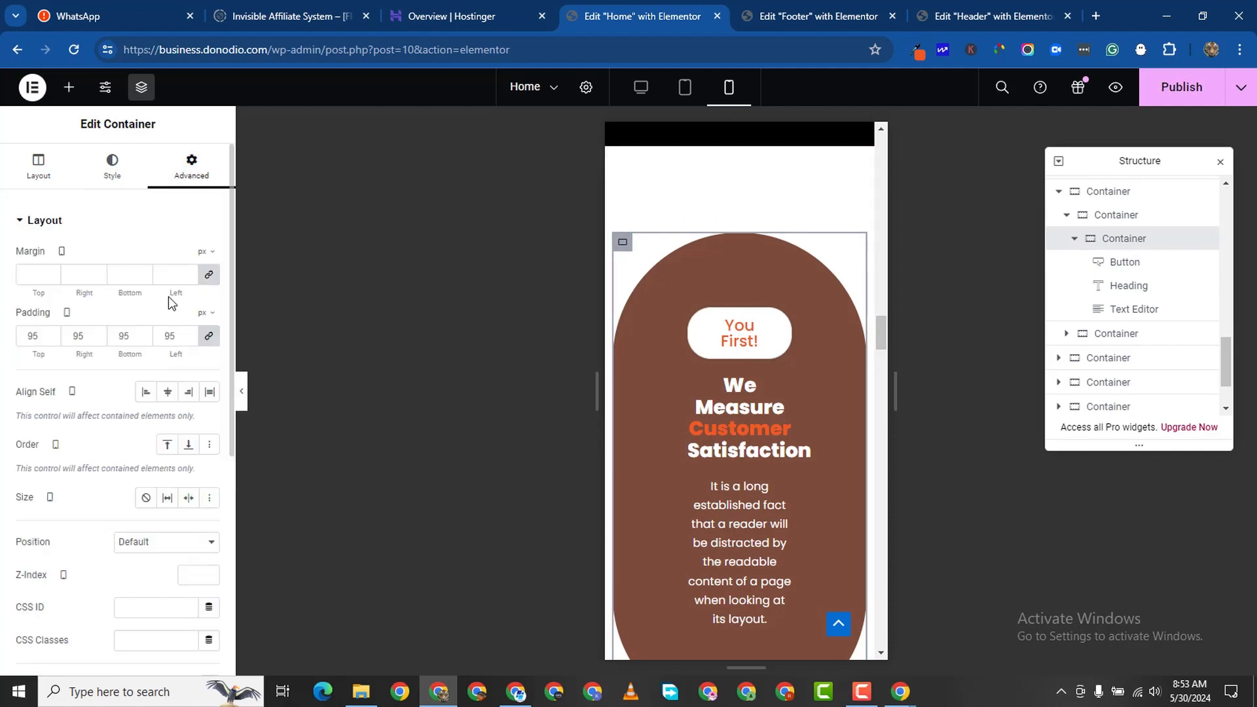
pyautogui.click(188, 340)
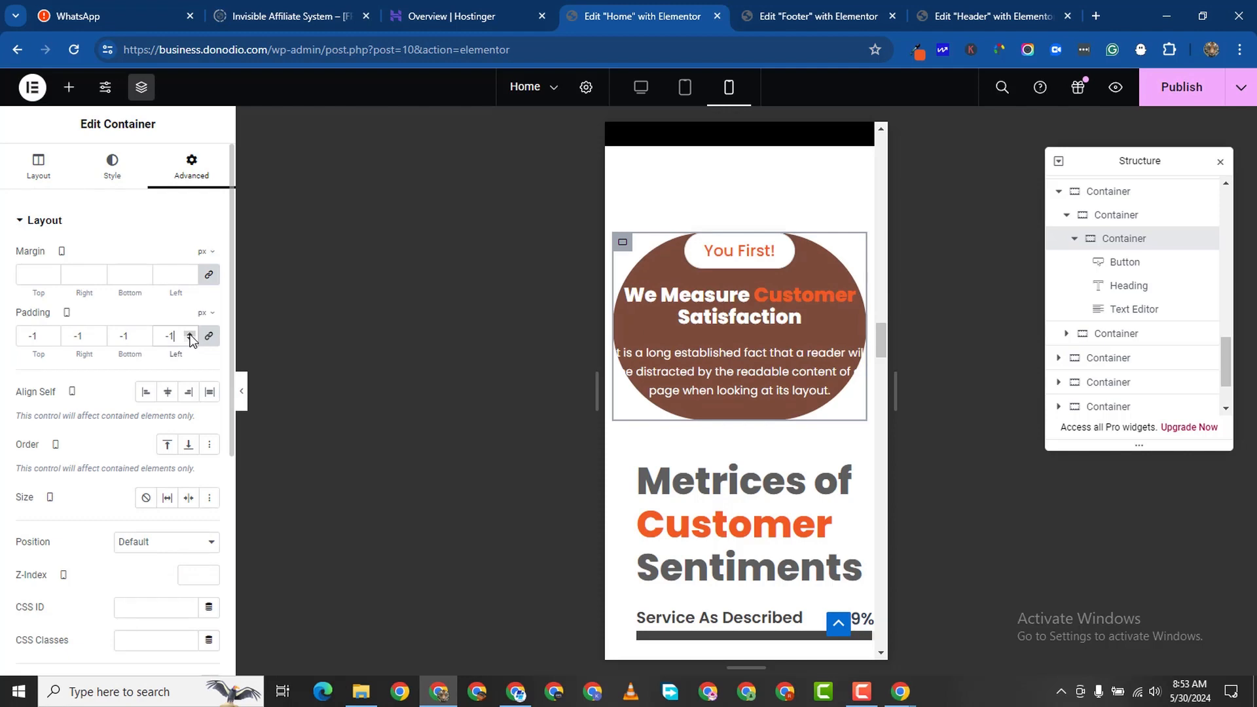
pyautogui.click(189, 335)
pyautogui.click(189, 336)
pyautogui.click(189, 335)
pyautogui.click(189, 335)
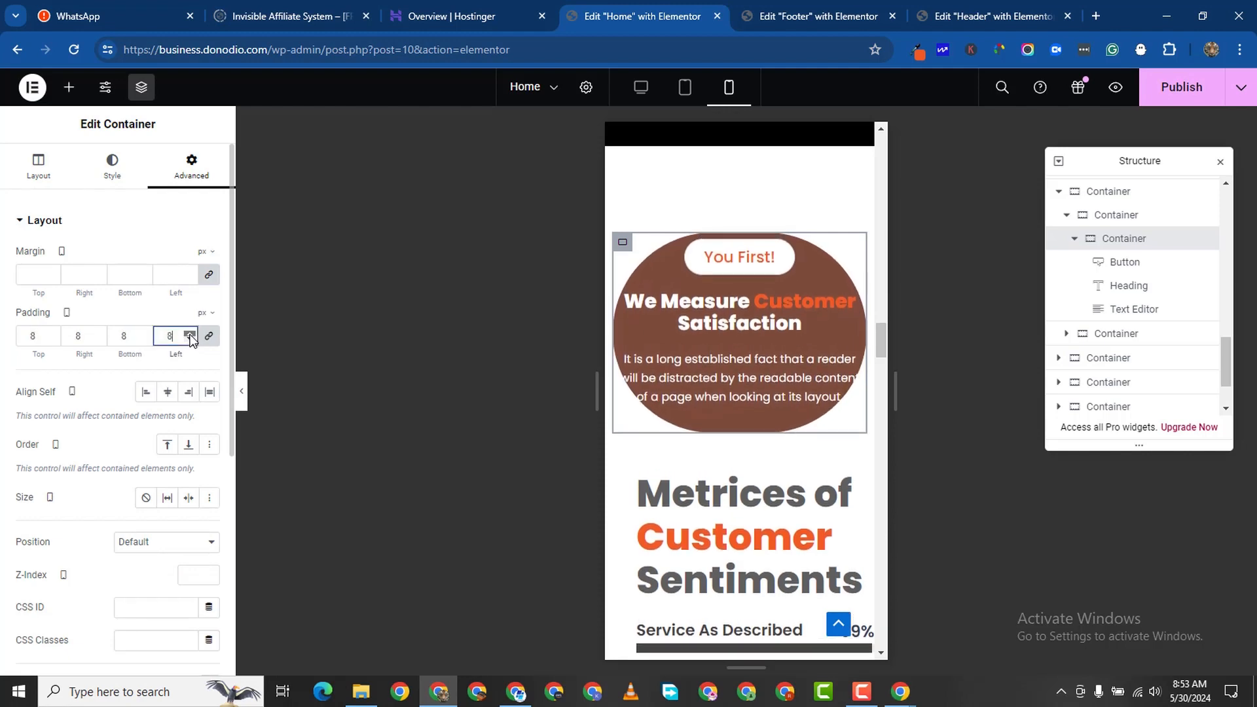
pyautogui.click(189, 335)
pyautogui.click(190, 335)
pyautogui.click(190, 335)
pyautogui.click(189, 336)
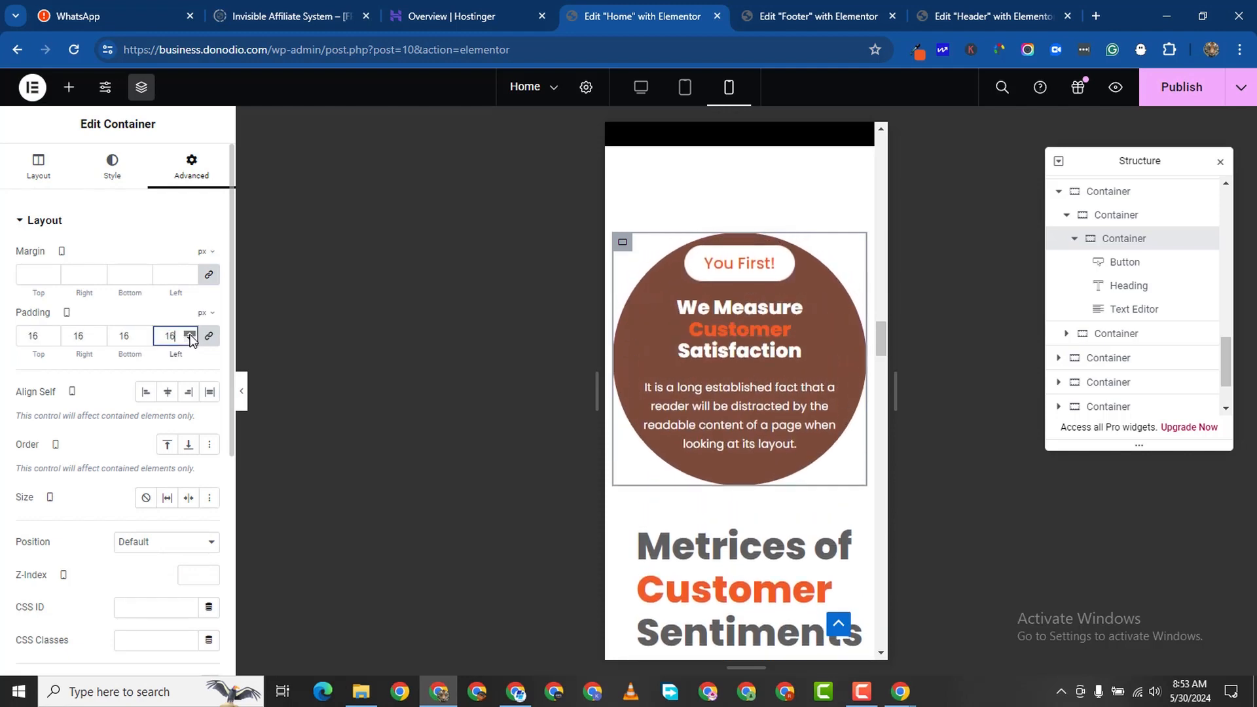
pyautogui.click(190, 335)
pyautogui.click(190, 335)
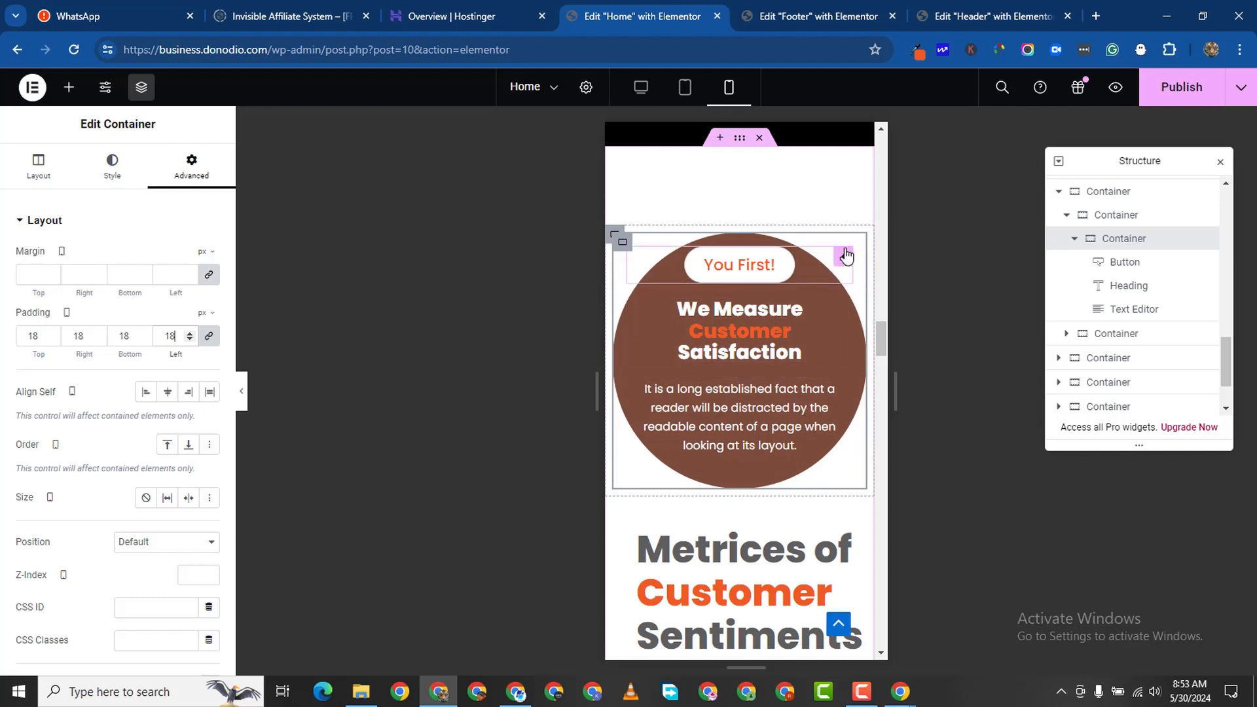
# Unlink the mobile padding values of the You First! button and set them to 0 px.
pyautogui.click(844, 256)
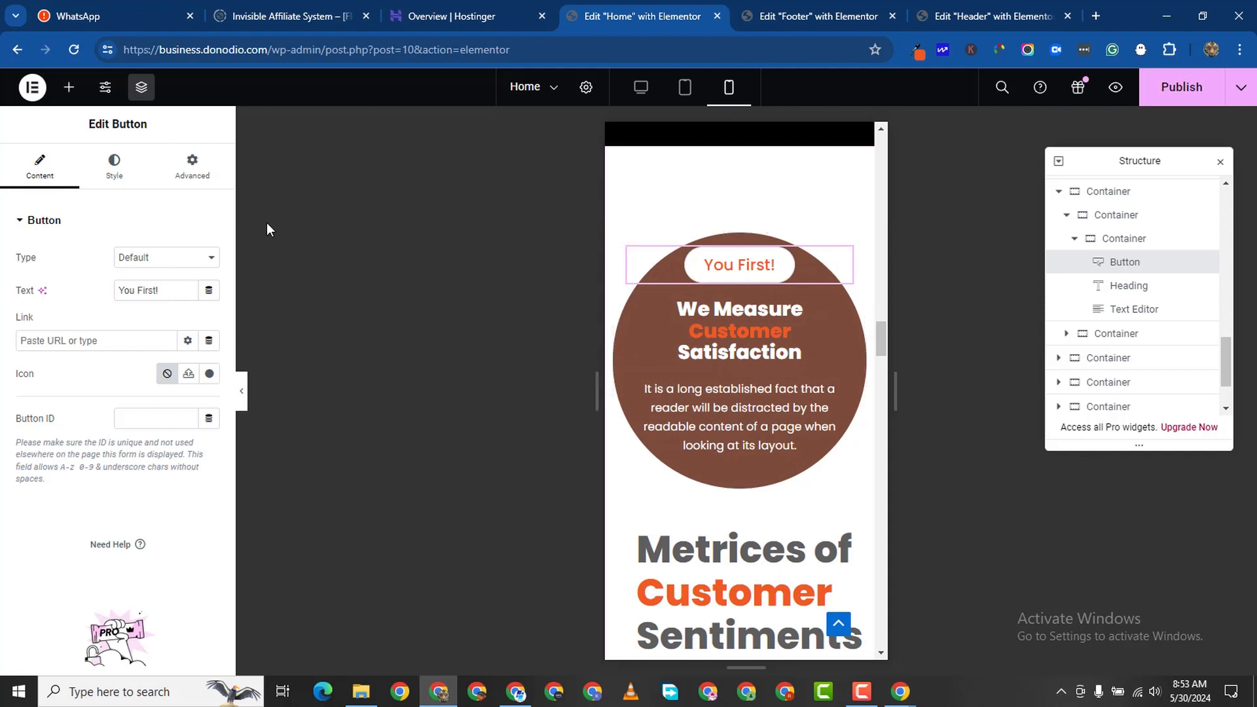
pyautogui.click(124, 187)
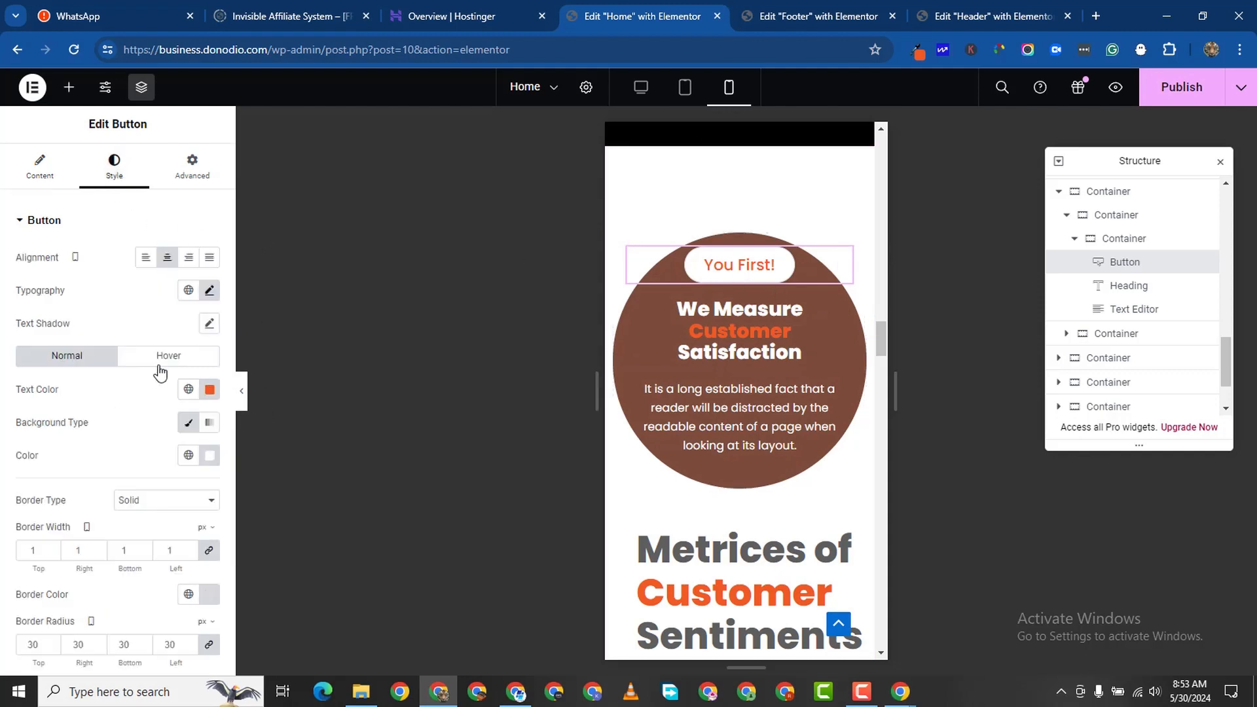
pyautogui.scroll(-3, 49, 537)
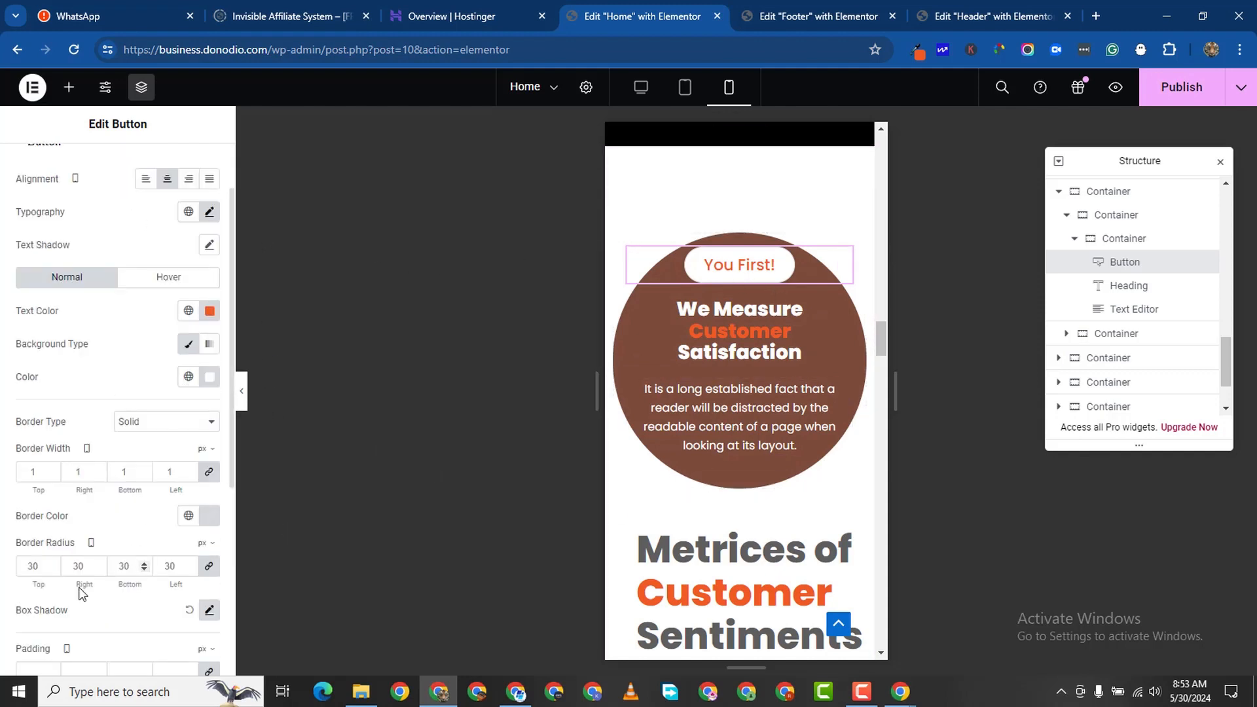
pyautogui.scroll(-1, 82, 562)
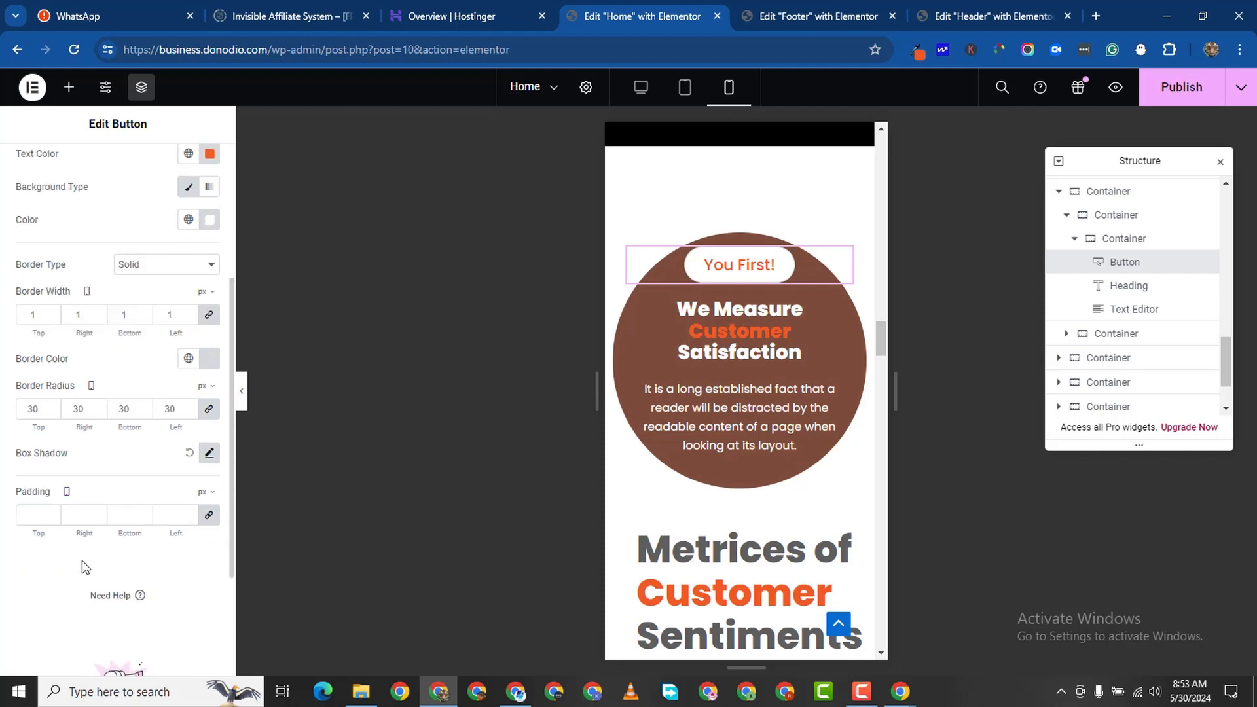
pyautogui.click(209, 514)
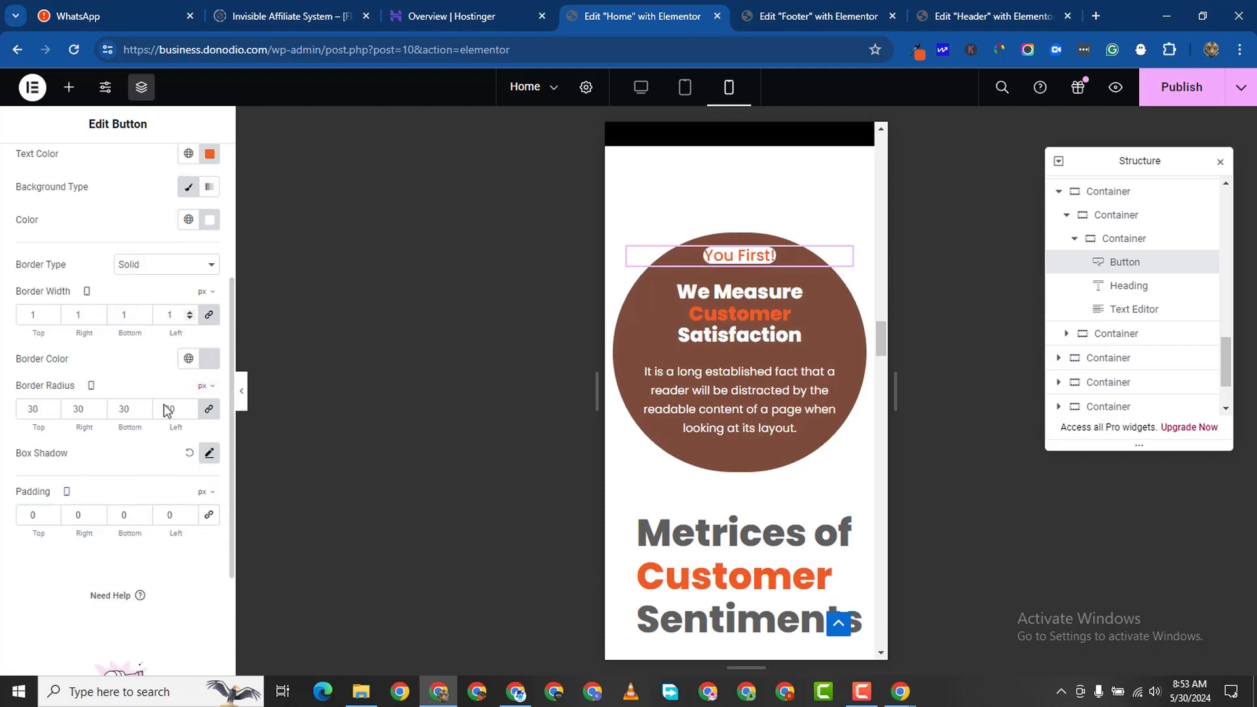
# Set the mobile font size of the You First! button text to 10 px.
pyautogui.scroll(2, 144, 321)
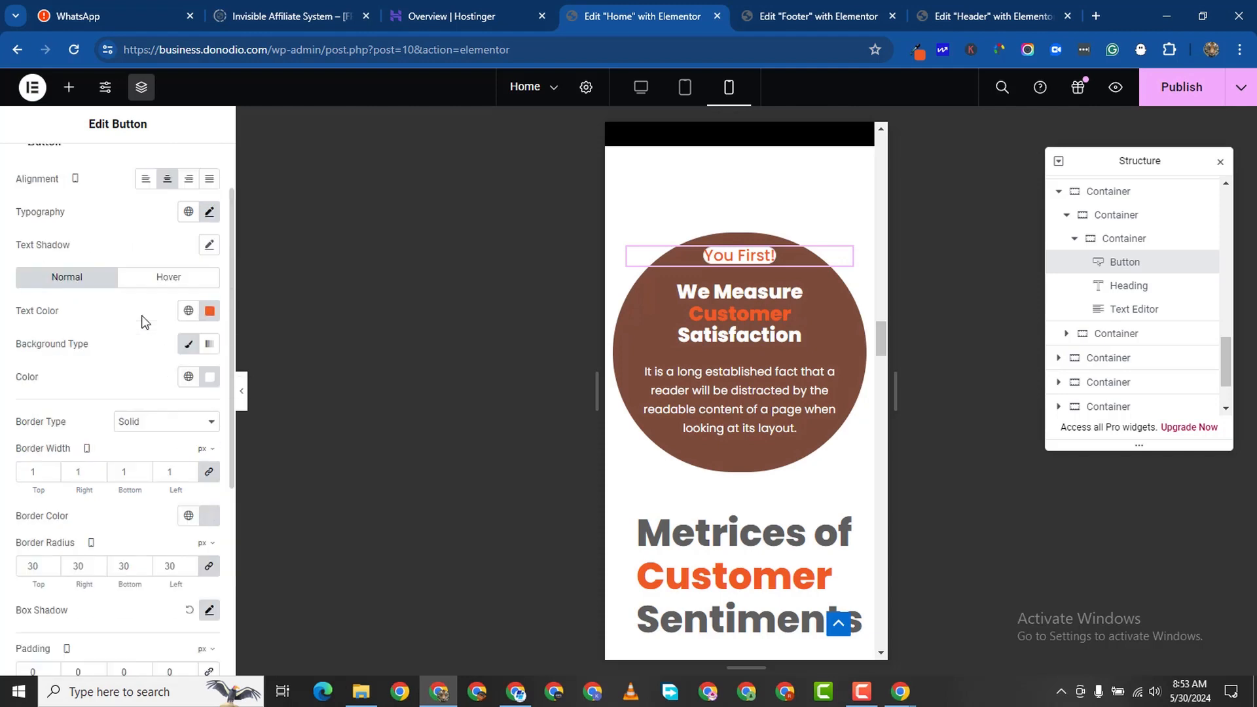
pyautogui.click(210, 212)
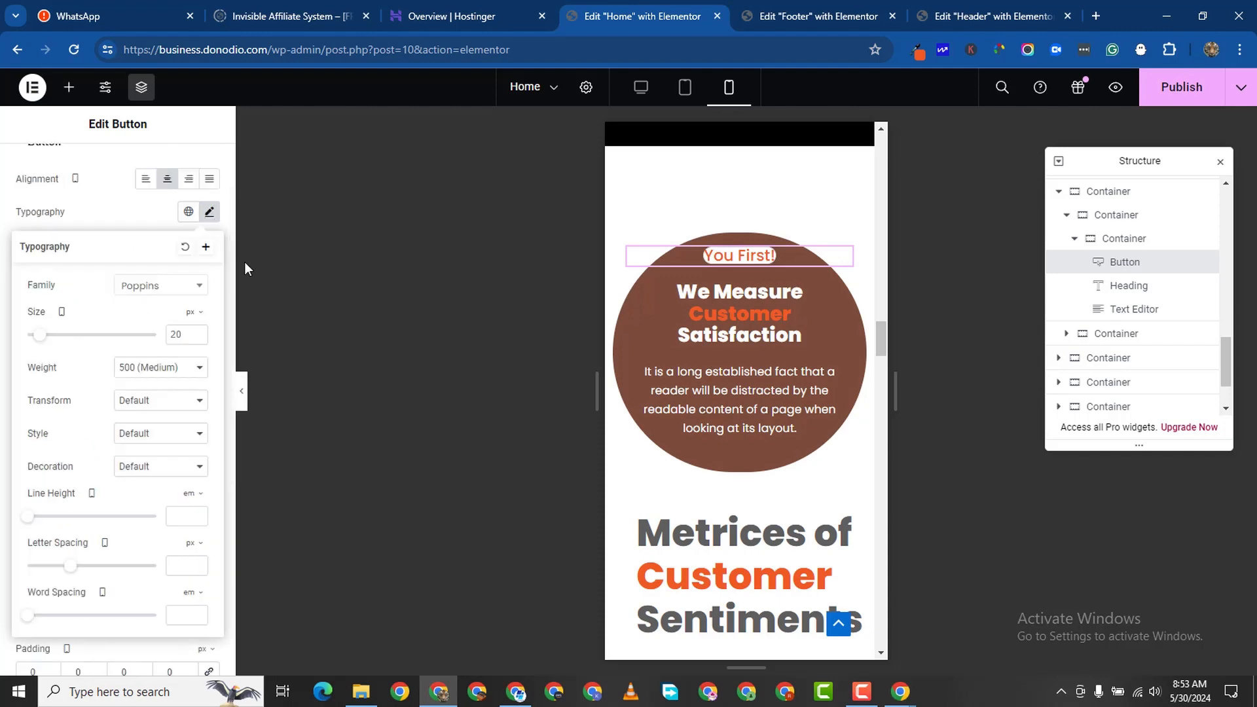
pyautogui.click(197, 338)
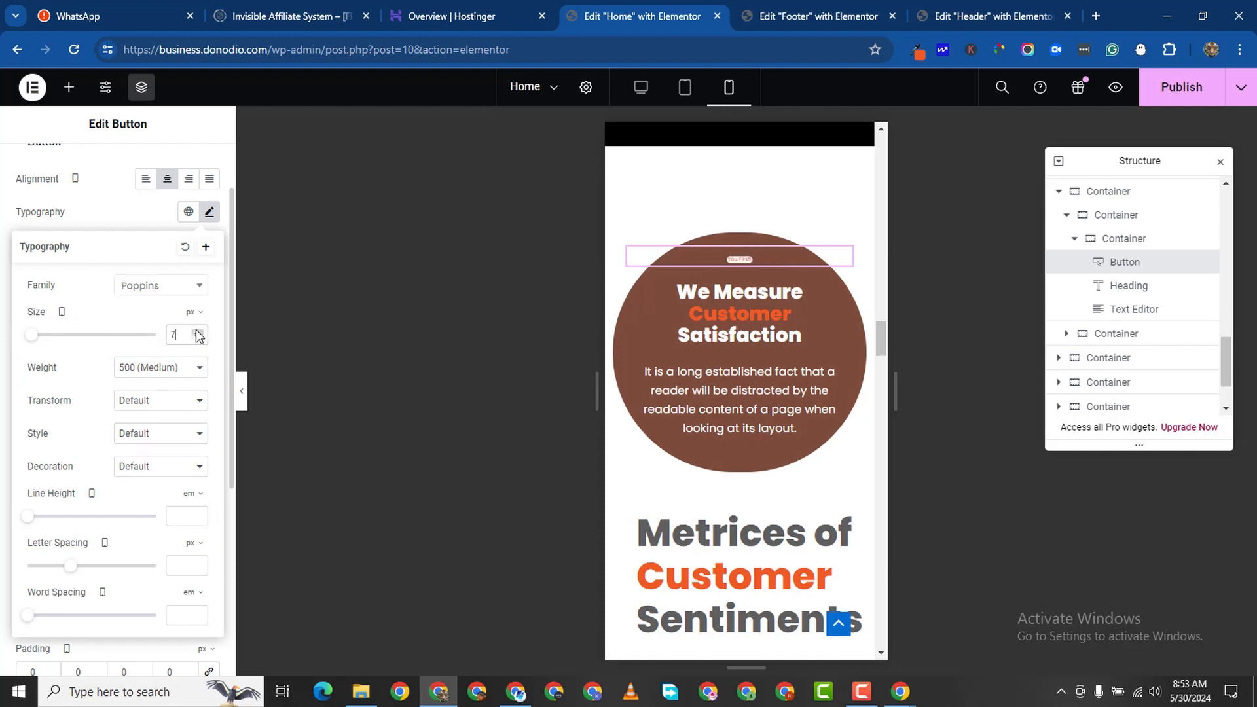
pyautogui.click(197, 332)
pyautogui.click(198, 332)
pyautogui.click(197, 332)
pyautogui.click(197, 332)
pyautogui.scroll(-4, 120, 491)
pyautogui.scroll(2, 189, 244)
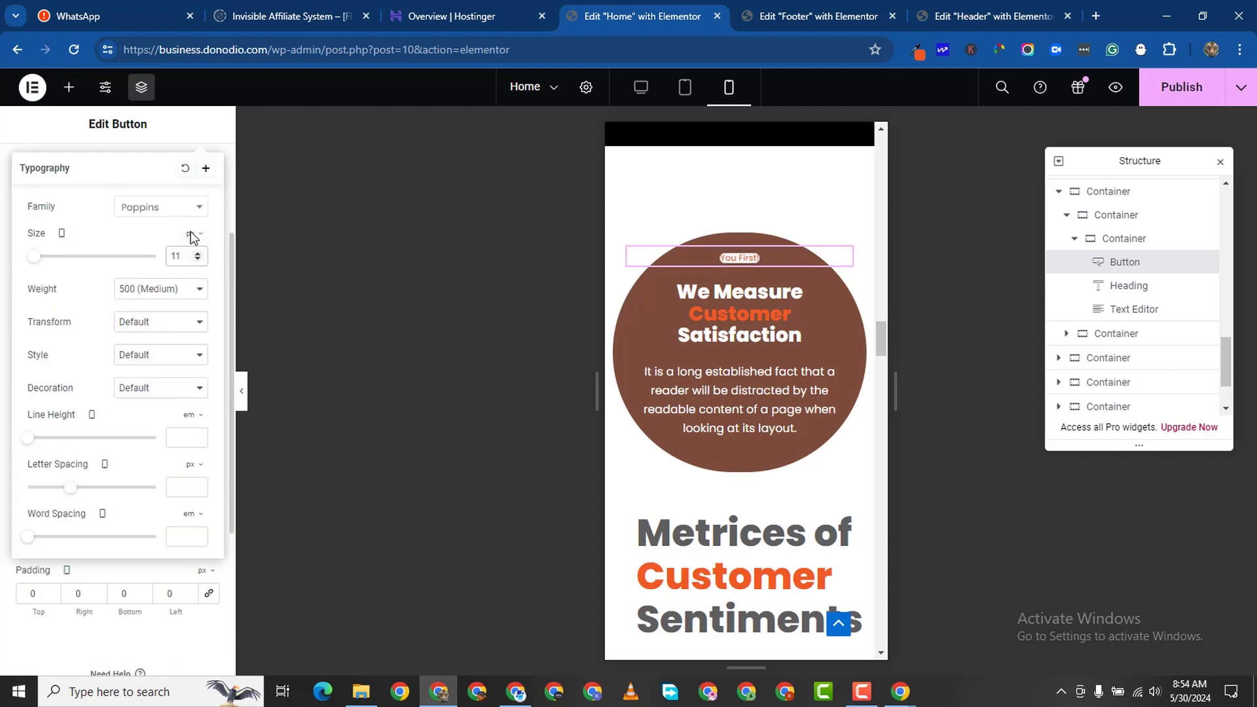
pyautogui.click(196, 259)
# Set the You First! button's mobile top padding to 6 px and bottom padding to 7 px.
pyautogui.scroll(-1, 42, 580)
pyautogui.click(3, 585)
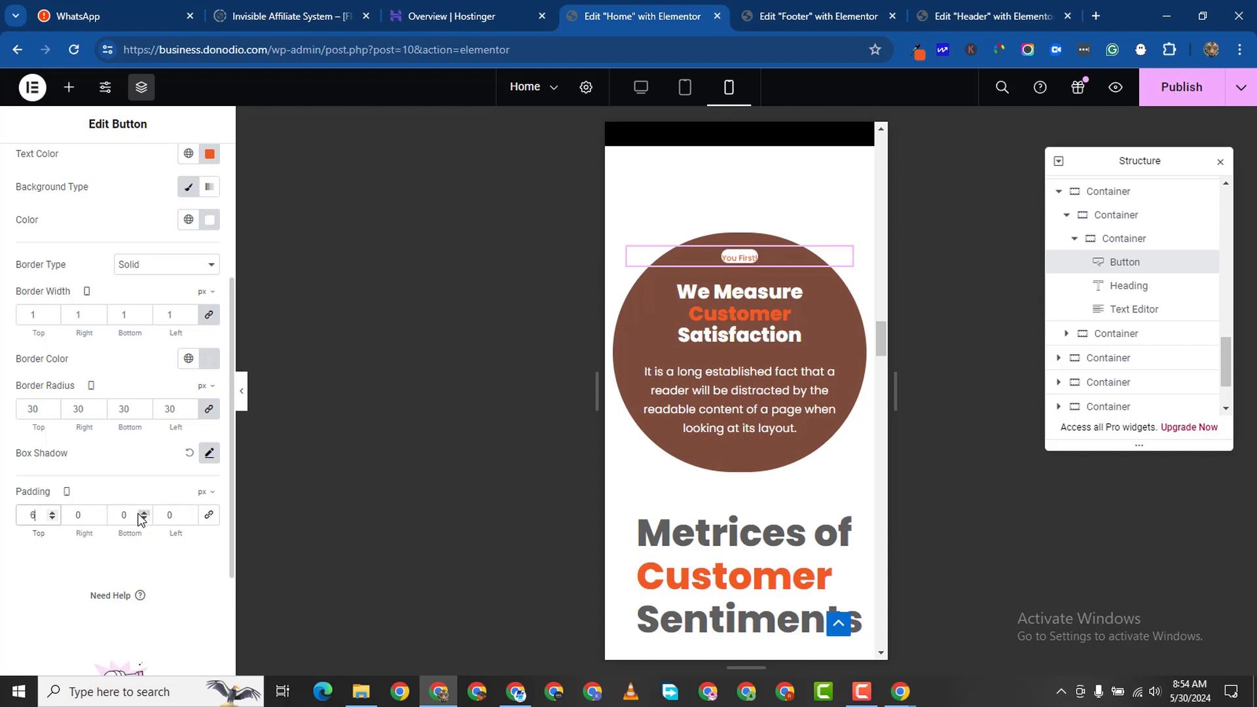
pyautogui.click(142, 514)
pyautogui.click(142, 515)
pyautogui.click(142, 514)
pyautogui.click(142, 514)
pyautogui.click(142, 514)
pyautogui.click(142, 515)
pyautogui.click(142, 514)
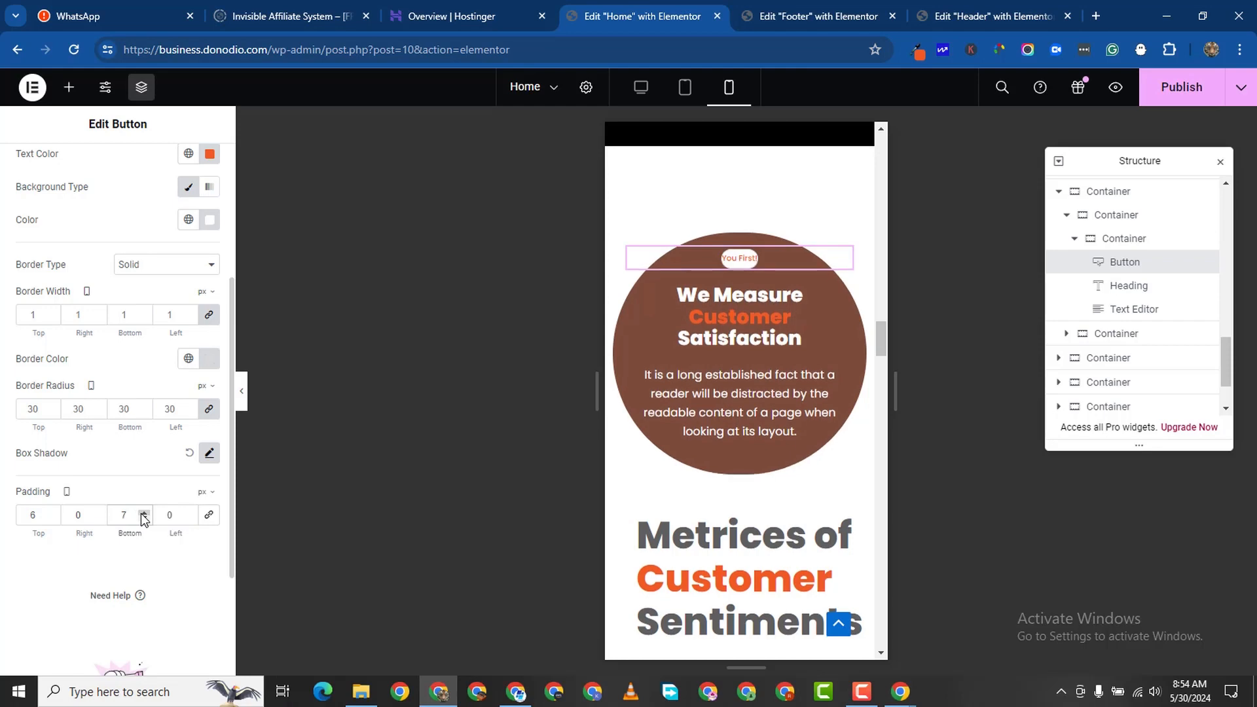
# Set the You First! button's right and left mobile padding to 20 px each.
pyautogui.click(76, 514)
pyautogui.write('12')
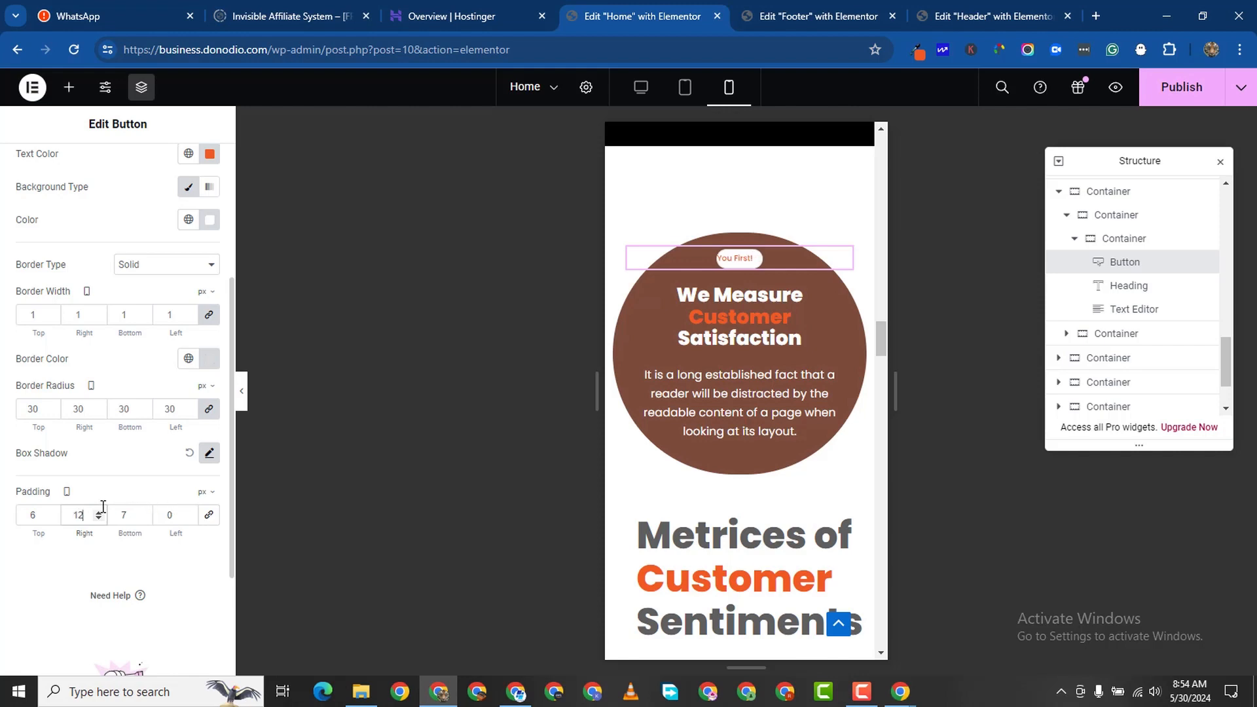
pyautogui.click(99, 512)
pyautogui.click(99, 512)
pyautogui.click(99, 513)
pyautogui.click(99, 512)
pyautogui.click(165, 515)
pyautogui.write('2')
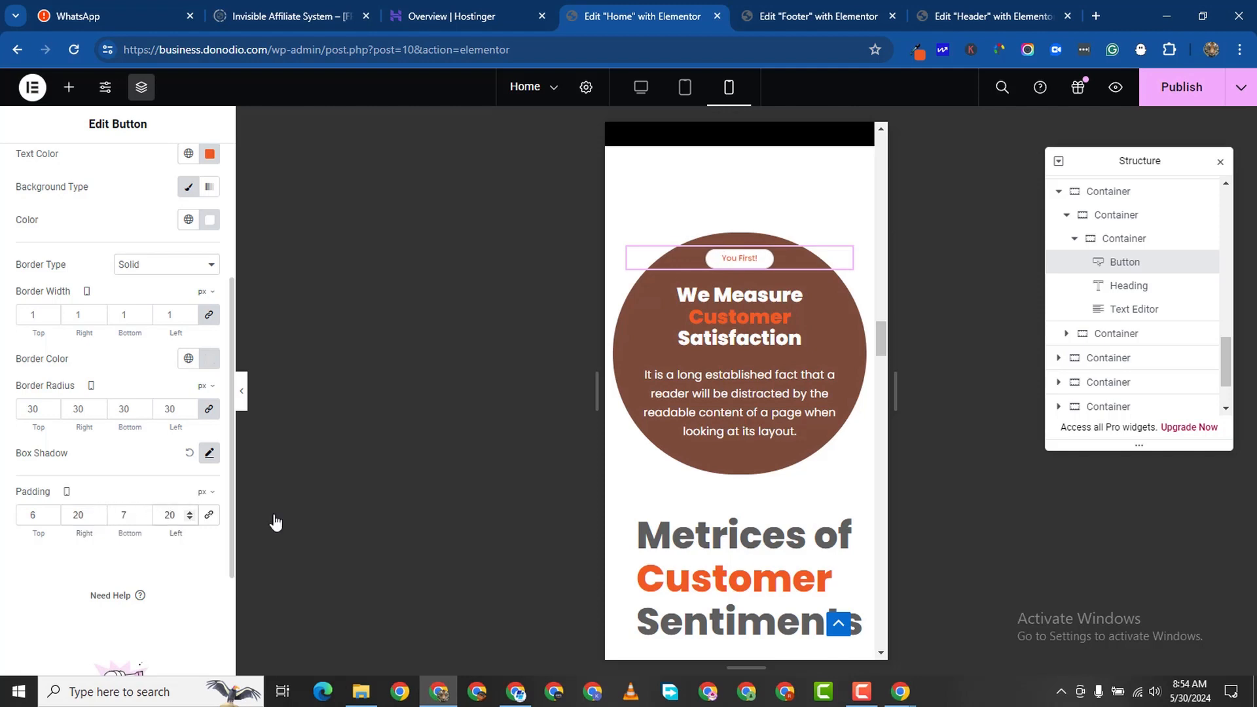
# Set the font weight of the You First! button text to 700 (Bold).
pyautogui.scroll(3, 189, 182)
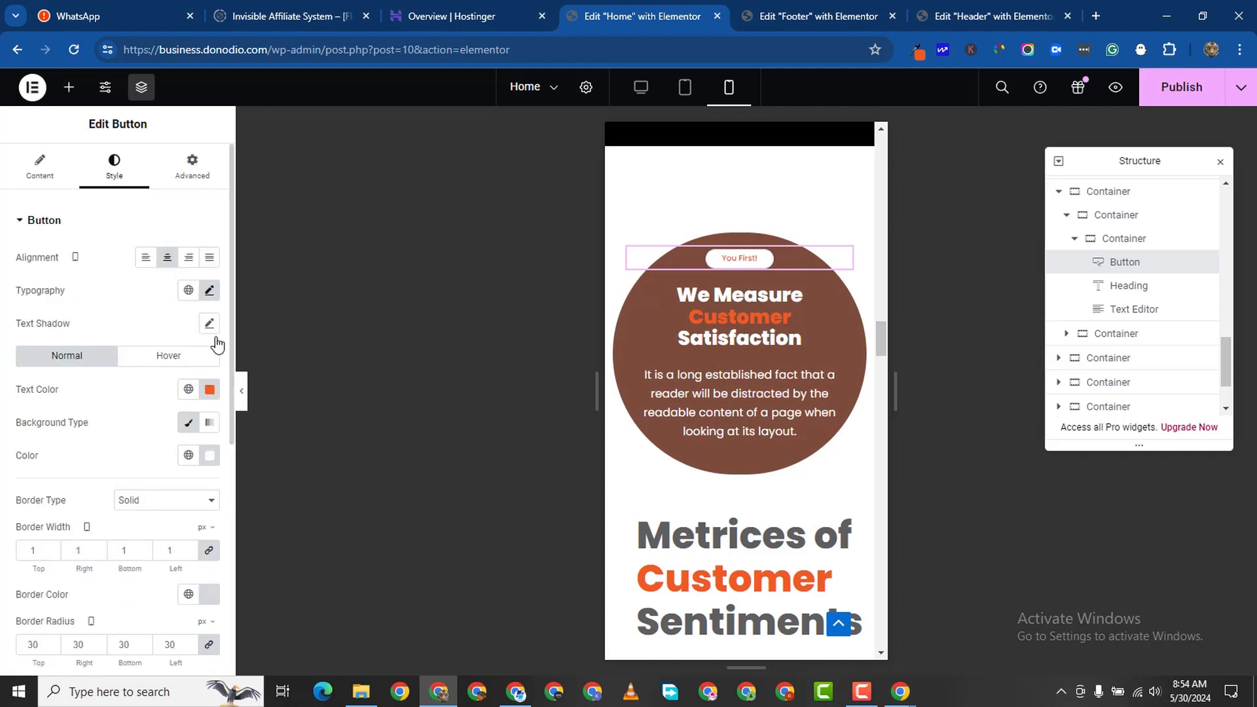
pyautogui.click(209, 293)
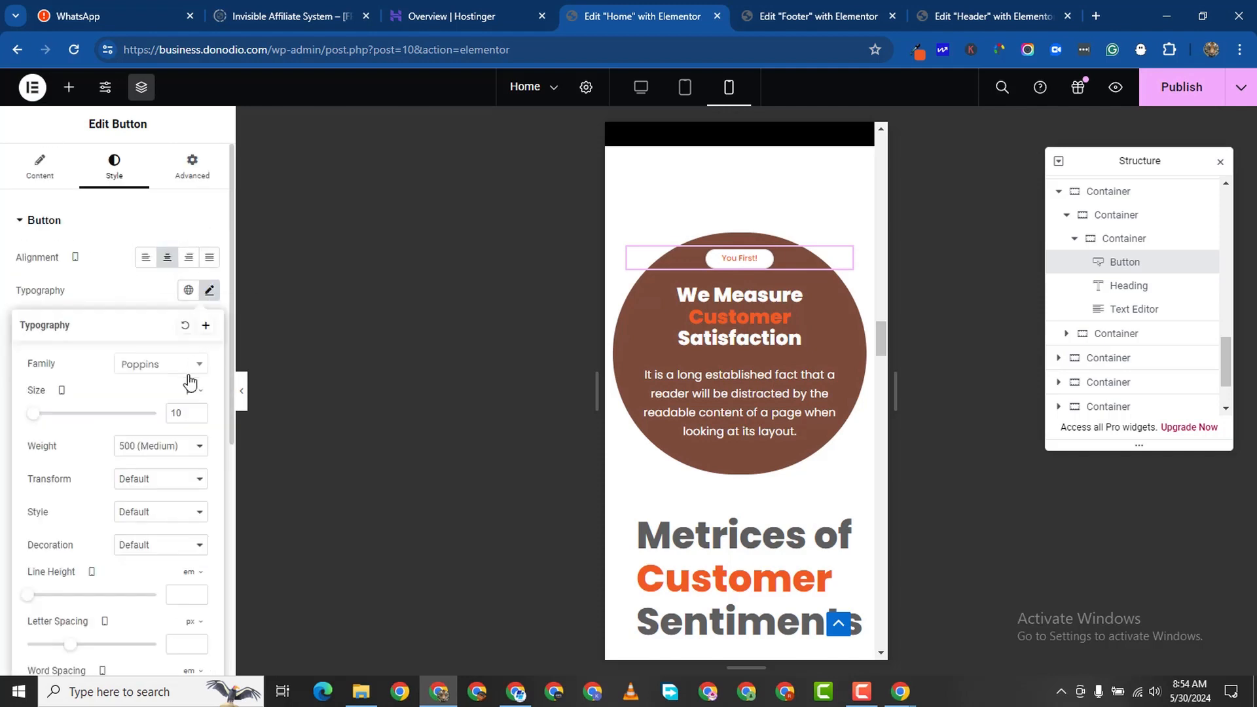
pyautogui.click(154, 448)
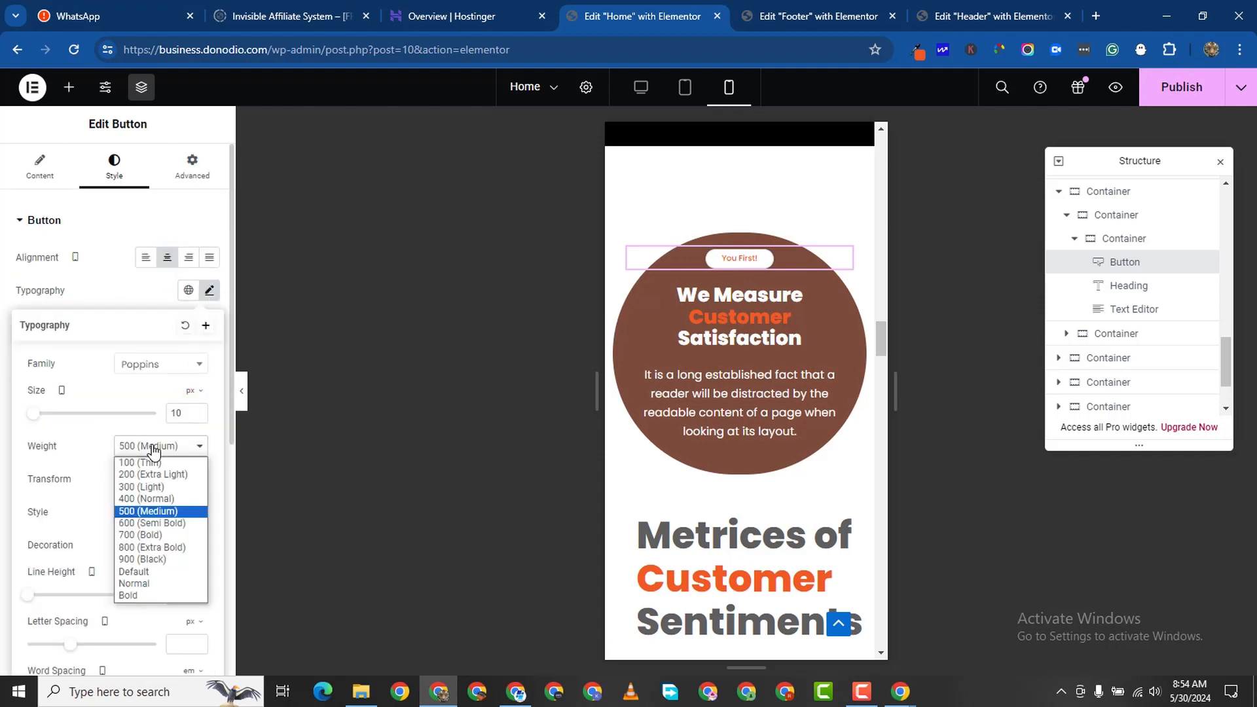
pyautogui.click(151, 535)
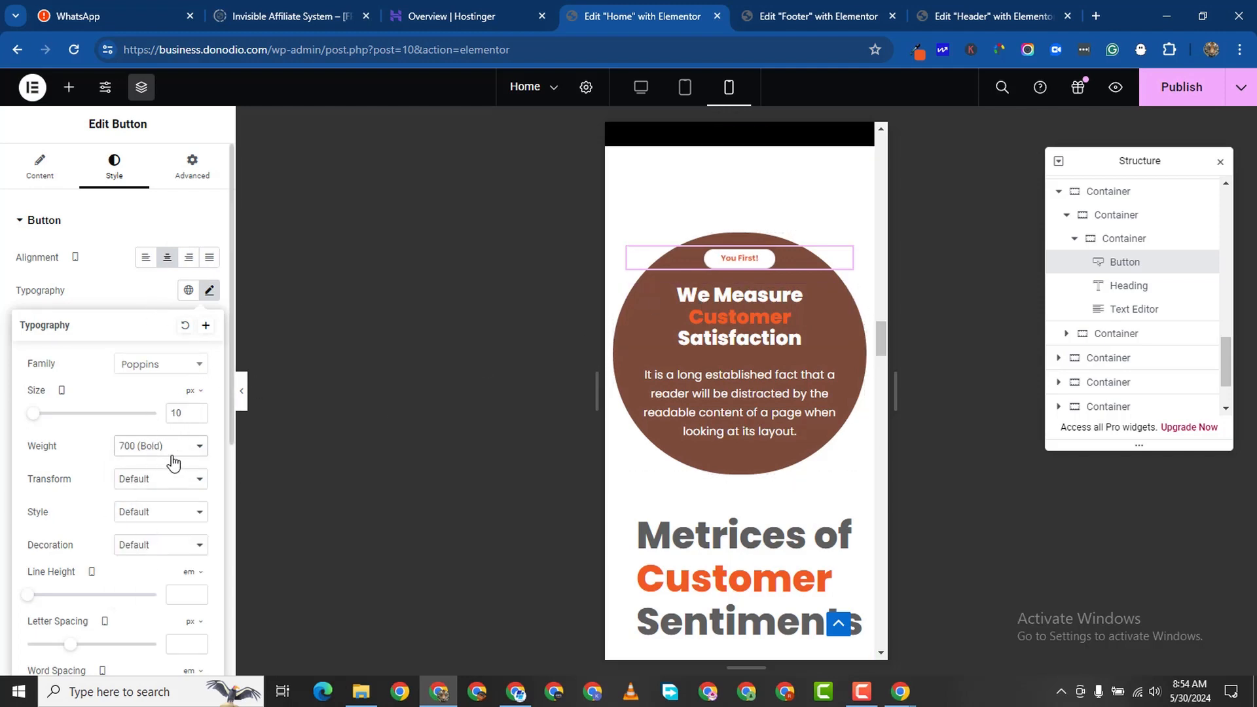
# Set the mobile font size of the paragraph below the We Measure Customer Satisfaction heading to 10 px.
pyautogui.click(843, 378)
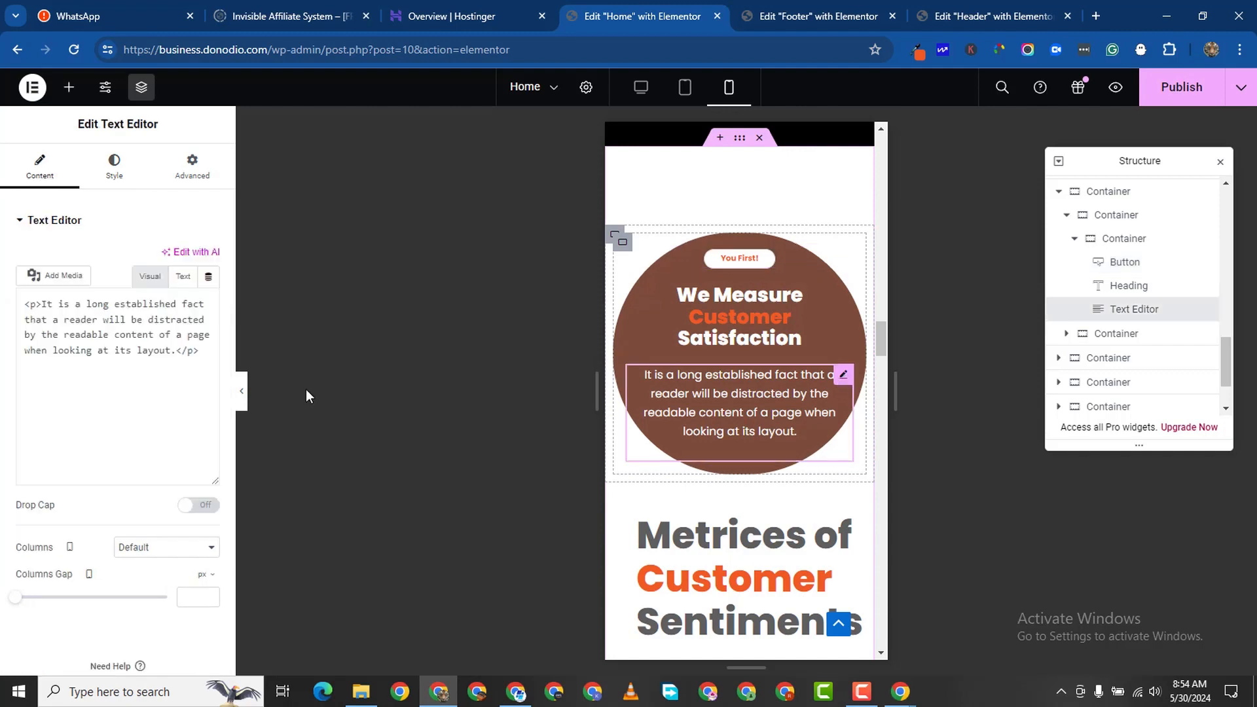
pyautogui.click(119, 171)
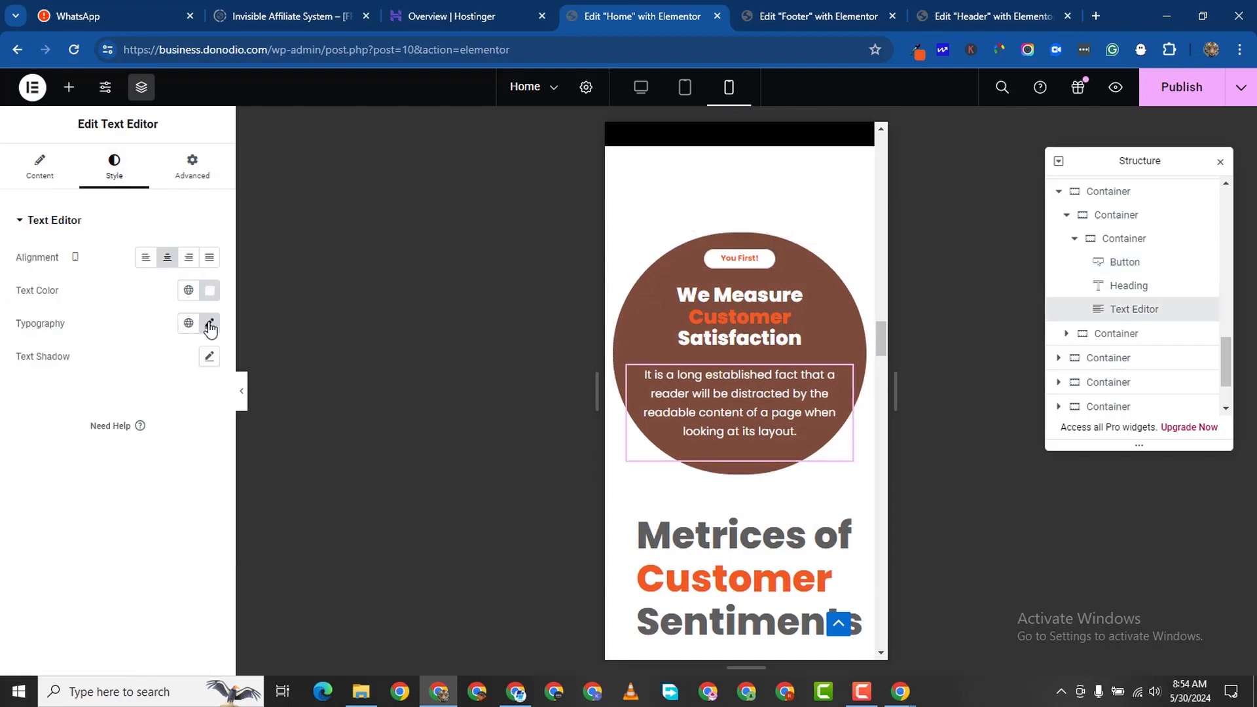
pyautogui.click(209, 323)
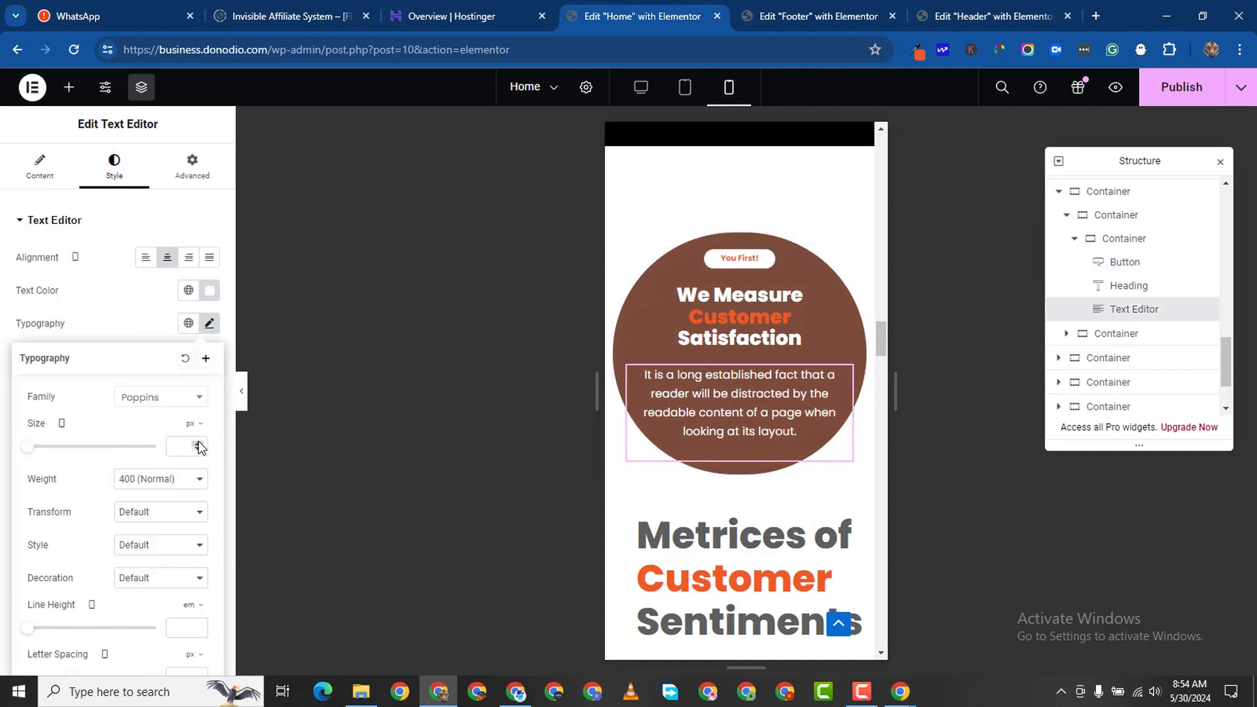
pyautogui.click(199, 445)
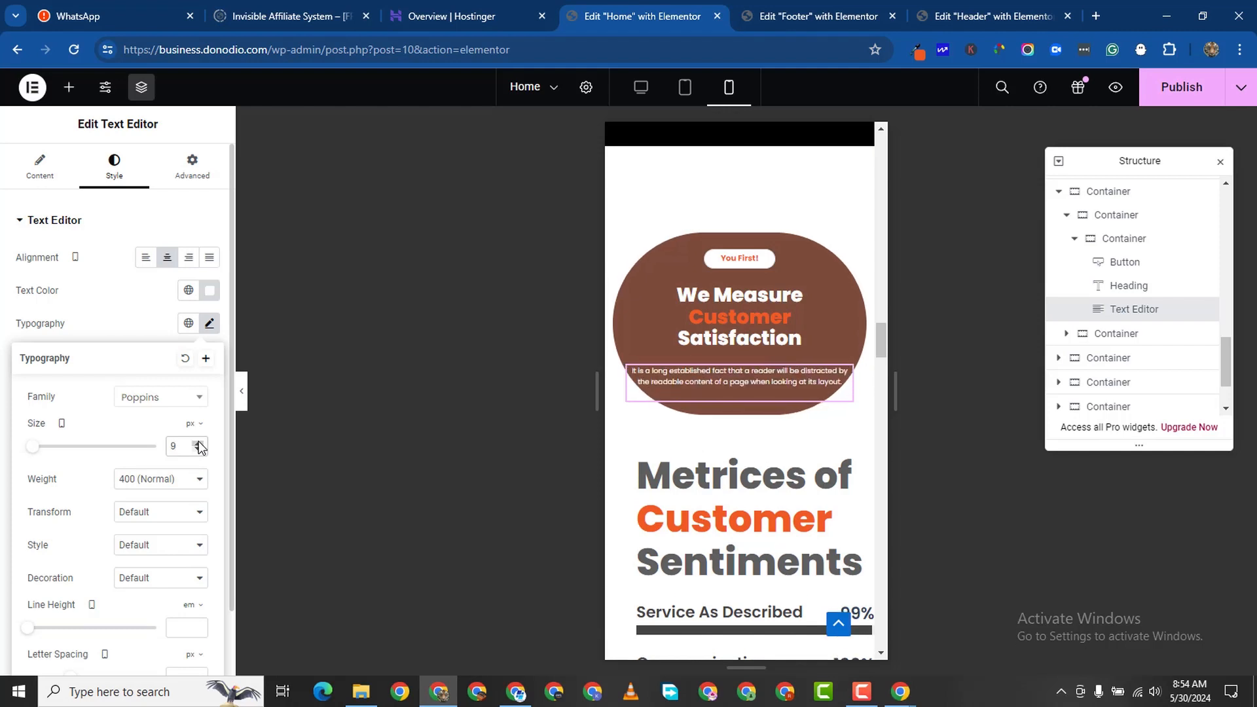
pyautogui.click(198, 444)
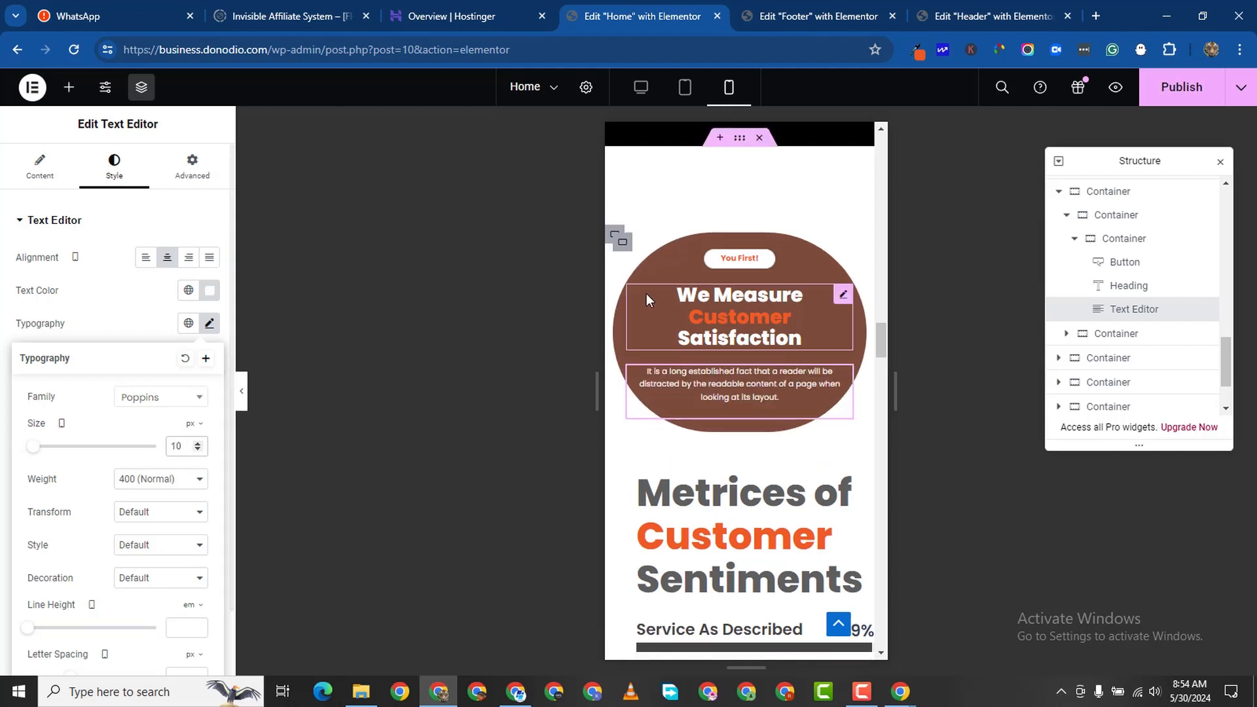
# Raise the mobile padding of the brown We Measure Customer Satisfaction container to 52 px on all sides.
pyautogui.click(622, 244)
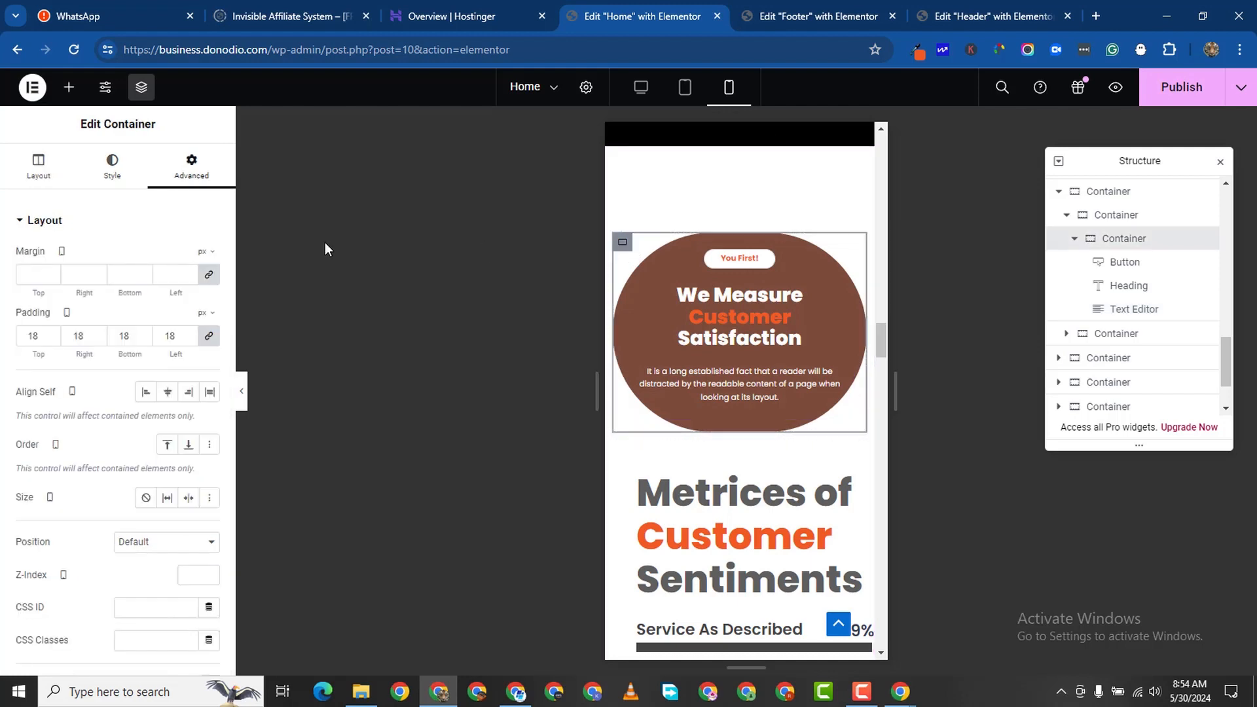
pyautogui.click(191, 334)
pyautogui.click(191, 334)
pyautogui.click(191, 334)
pyautogui.click(191, 334)
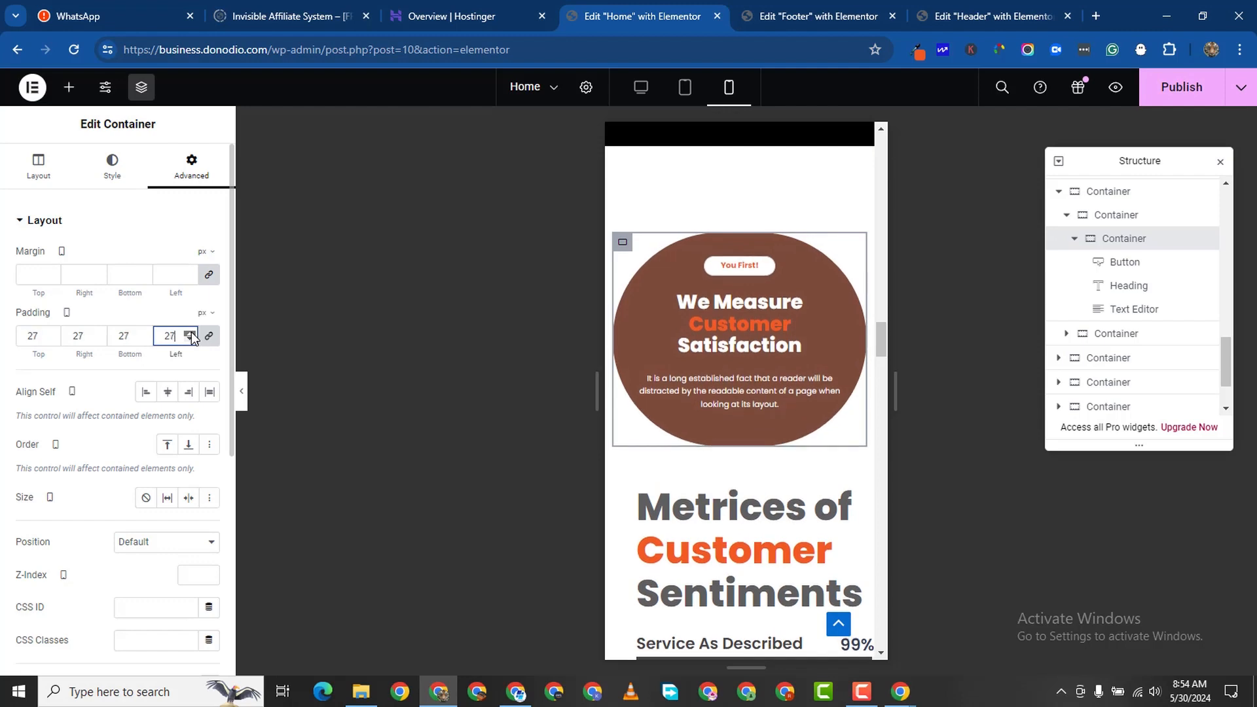
pyautogui.click(191, 334)
pyautogui.click(191, 334)
pyautogui.click(191, 334)
pyautogui.click(191, 334)
pyautogui.click(191, 334)
pyautogui.click(191, 334)
pyautogui.click(191, 334)
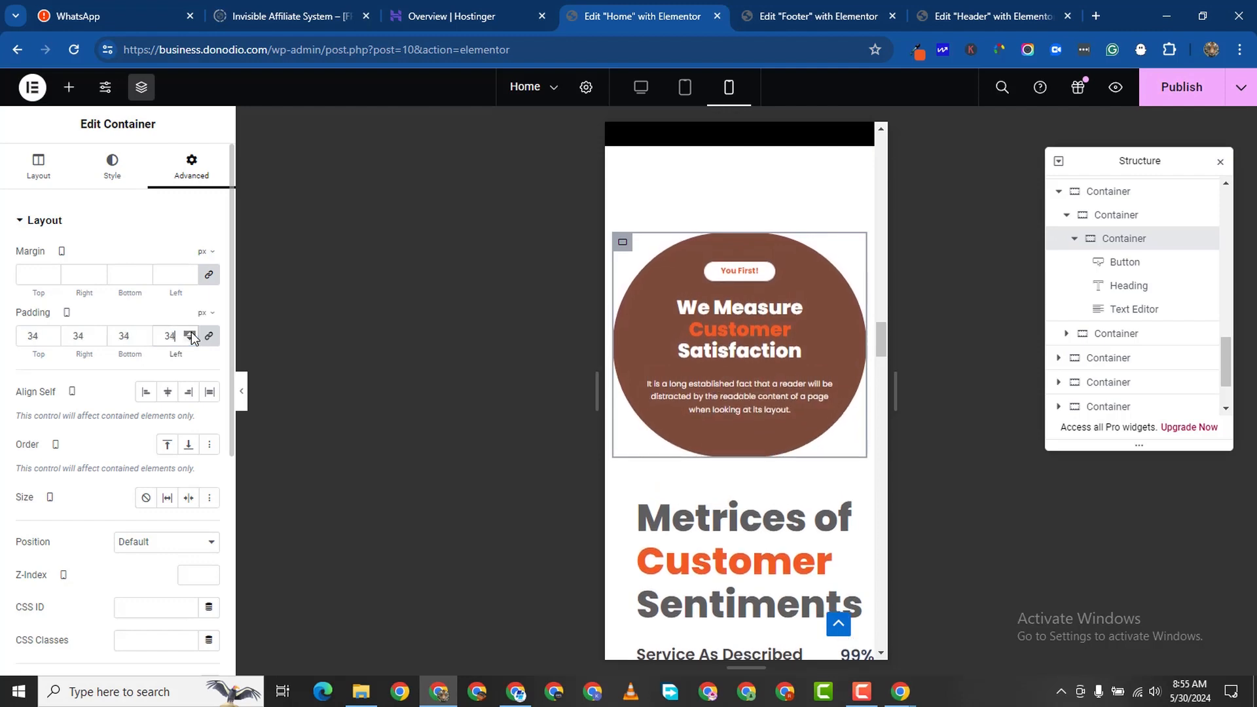
pyautogui.click(191, 333)
pyautogui.click(191, 334)
pyautogui.click(191, 334)
pyautogui.click(191, 334)
pyautogui.click(191, 334)
pyautogui.click(191, 334)
pyautogui.click(191, 334)
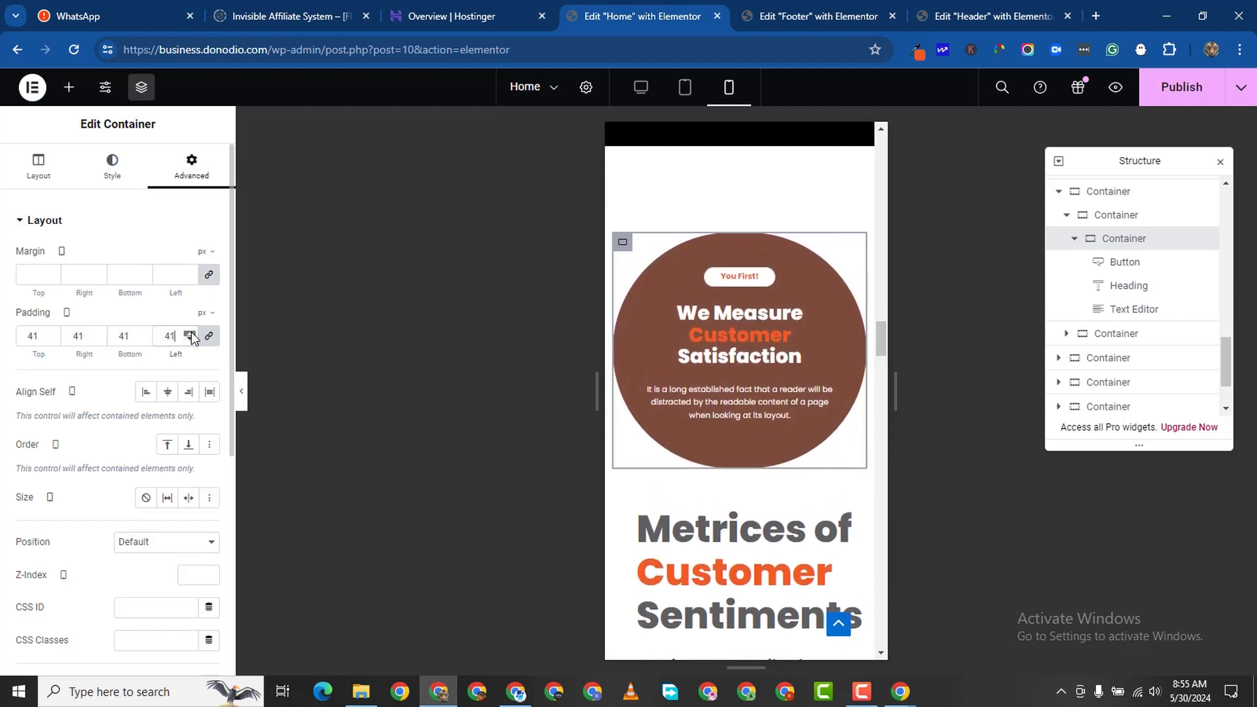
pyautogui.click(191, 334)
pyautogui.click(191, 334)
pyautogui.click(191, 334)
pyautogui.click(191, 334)
pyautogui.click(191, 334)
pyautogui.click(191, 334)
pyautogui.click(191, 334)
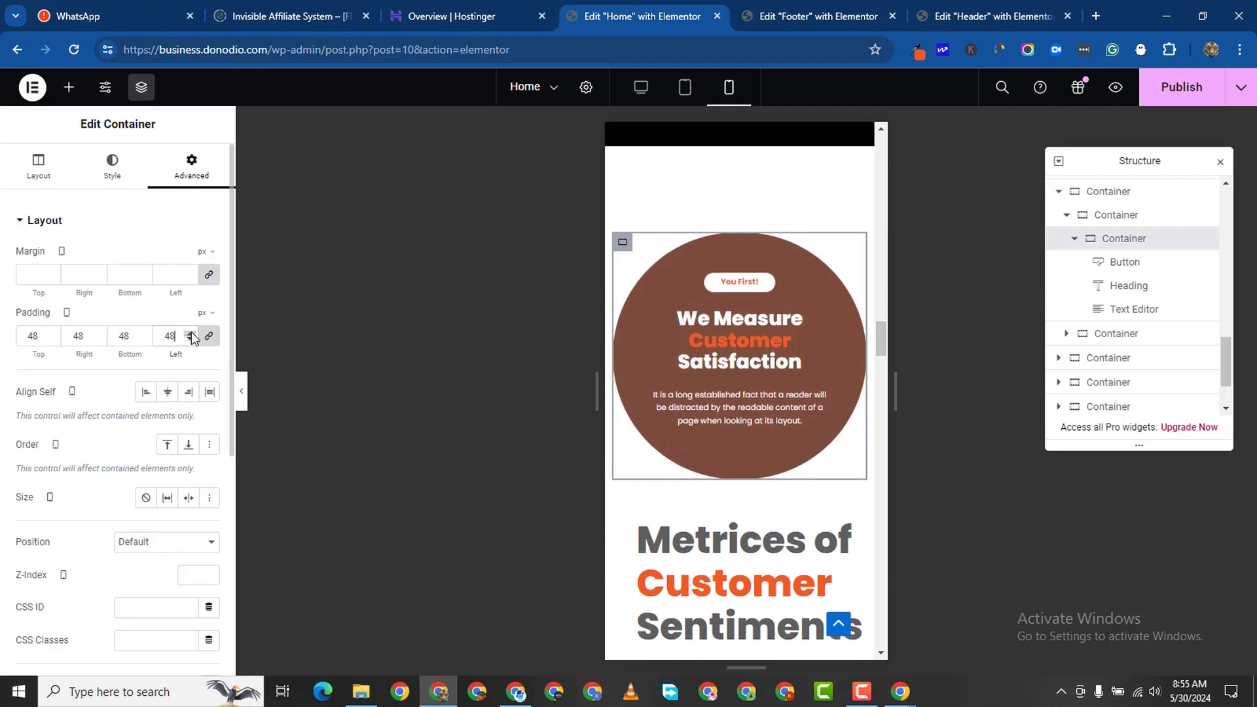
pyautogui.click(192, 334)
pyautogui.click(191, 334)
pyautogui.click(191, 334)
pyautogui.click(191, 333)
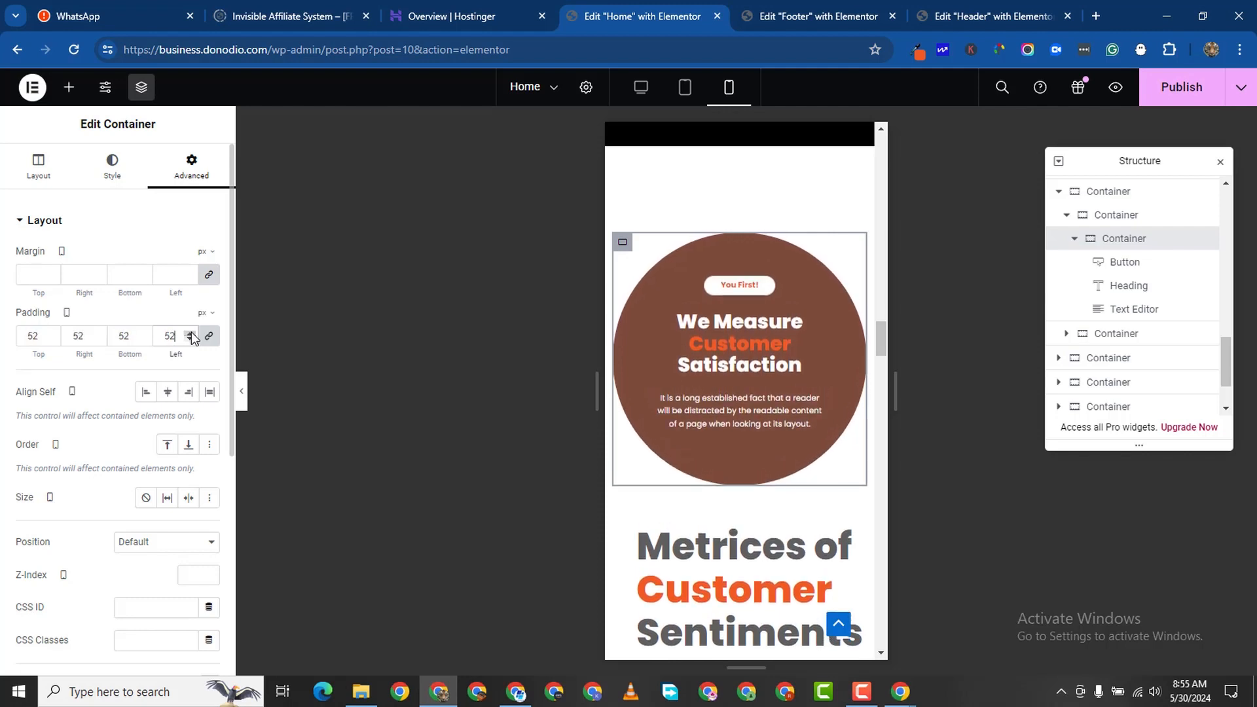
# Set the mobile padding of the circular "We Measure Customer Satisfaction" container to 50 px on all sides.
pyautogui.click(192, 334)
pyautogui.click(191, 334)
pyautogui.click(191, 334)
pyautogui.click(191, 334)
pyautogui.click(192, 334)
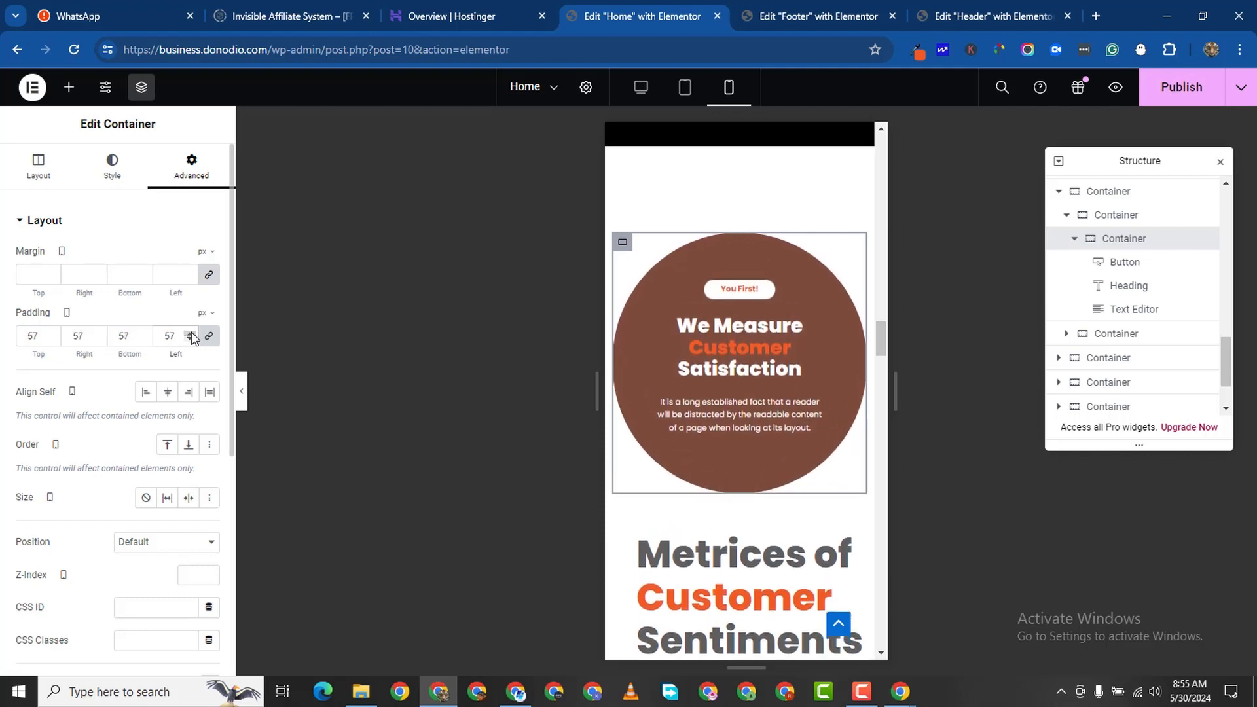
pyautogui.click(191, 340)
pyautogui.click(191, 340)
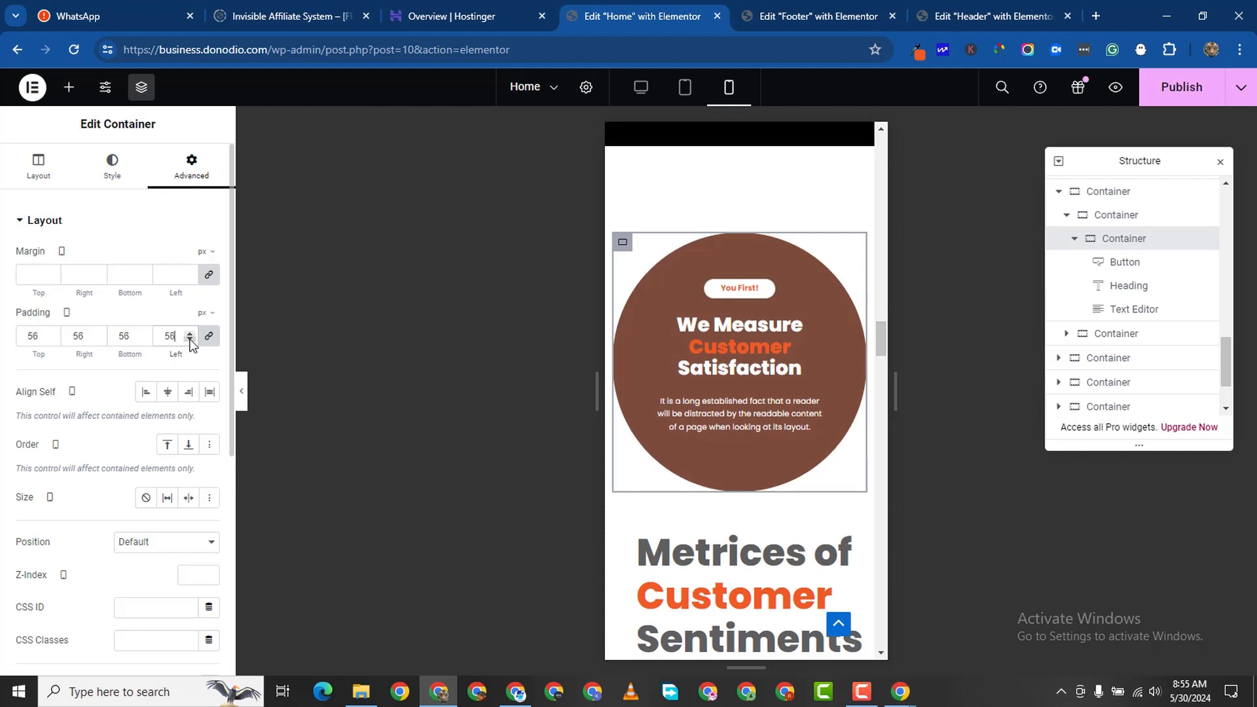
pyautogui.click(192, 340)
pyautogui.click(191, 340)
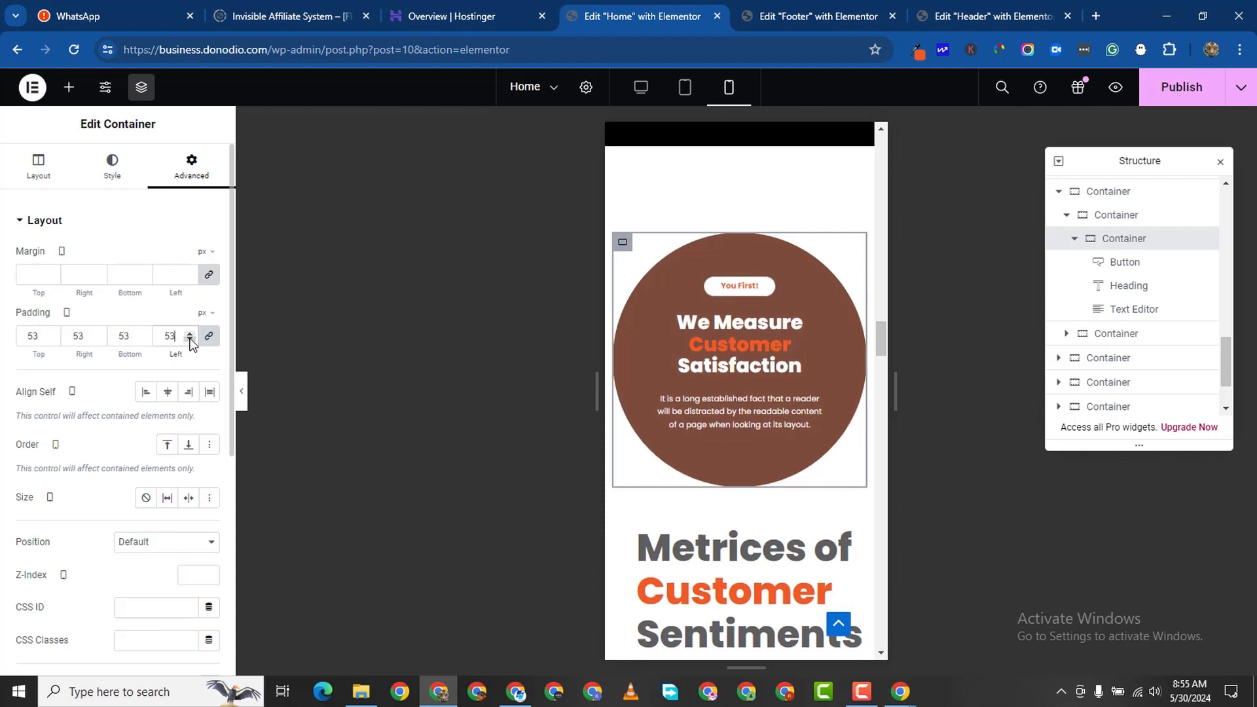
pyautogui.click(191, 340)
pyautogui.click(191, 340)
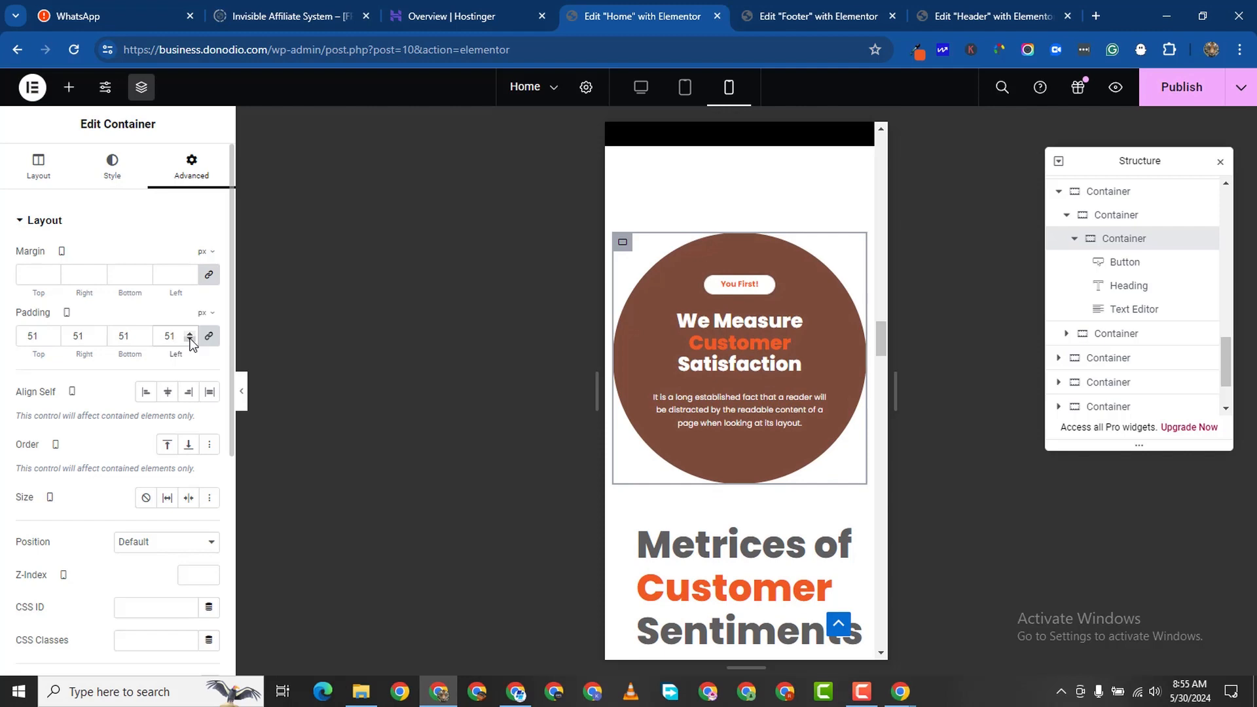
pyautogui.click(191, 340)
# Set the mobile padding of the "Metrices of Customer Sentiments" container to 20 px on all four sides.
pyautogui.scroll(-3, 753, 364)
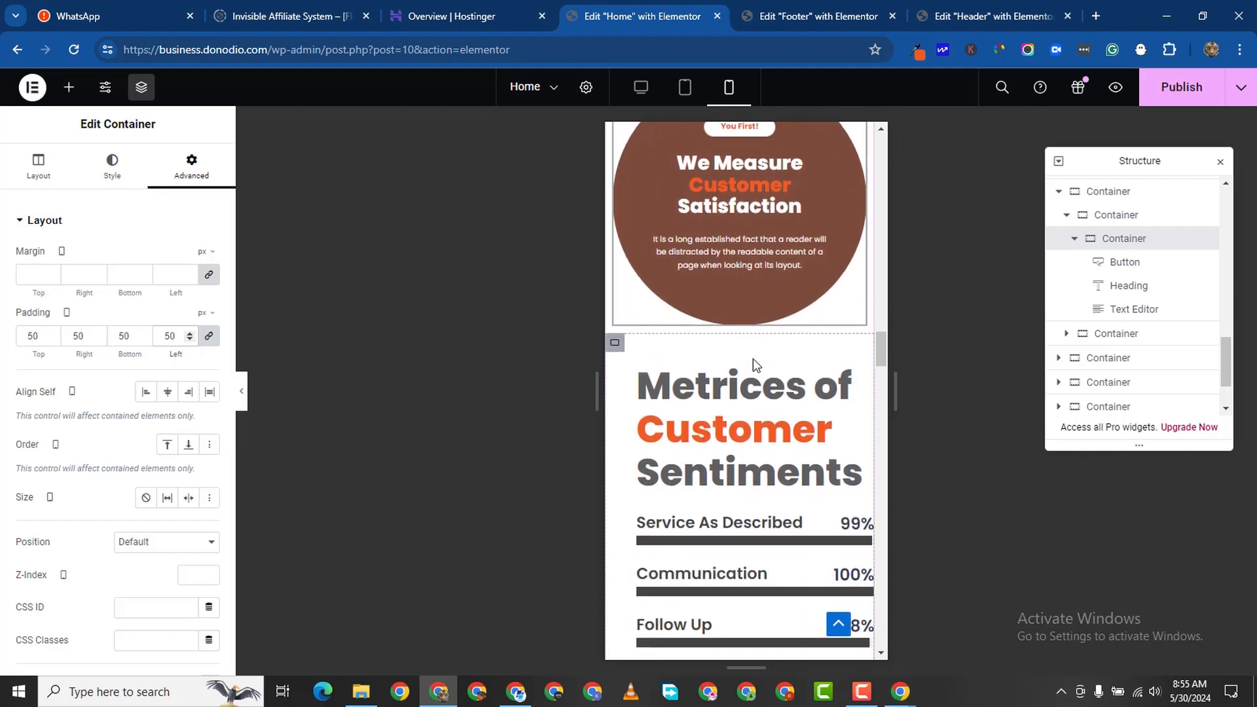
pyautogui.scroll(-1, 752, 364)
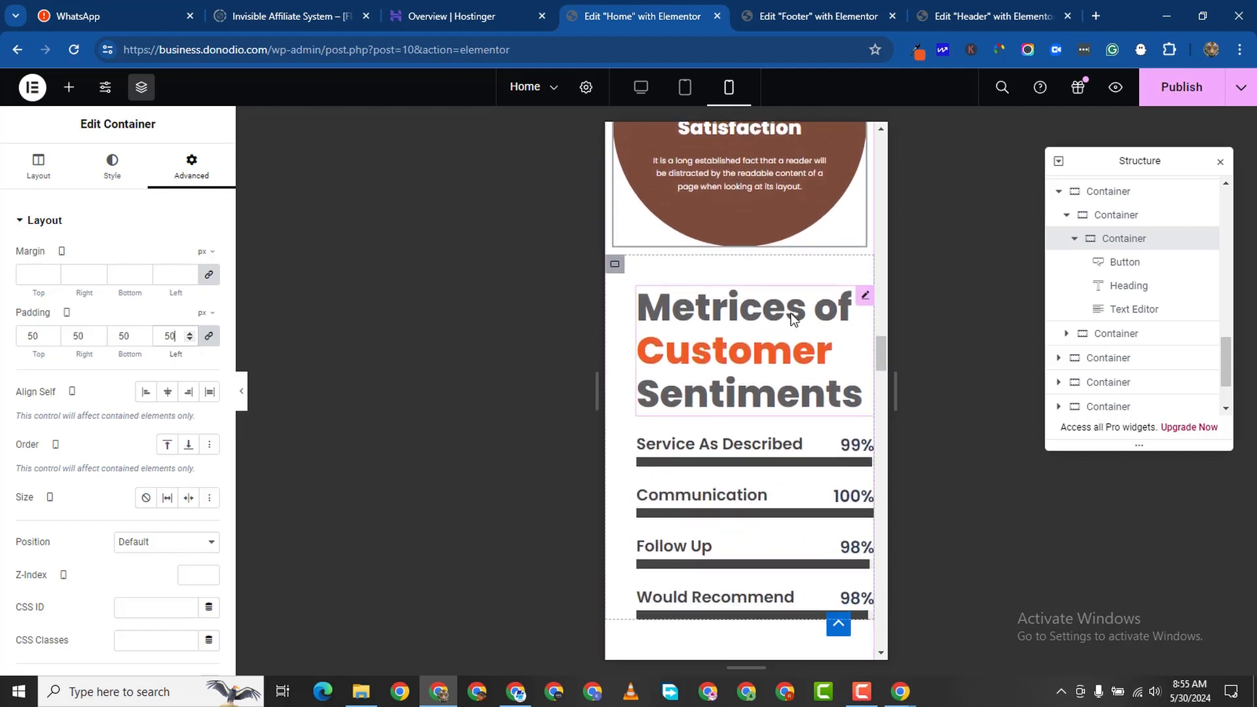
pyautogui.click(615, 265)
pyautogui.click(192, 169)
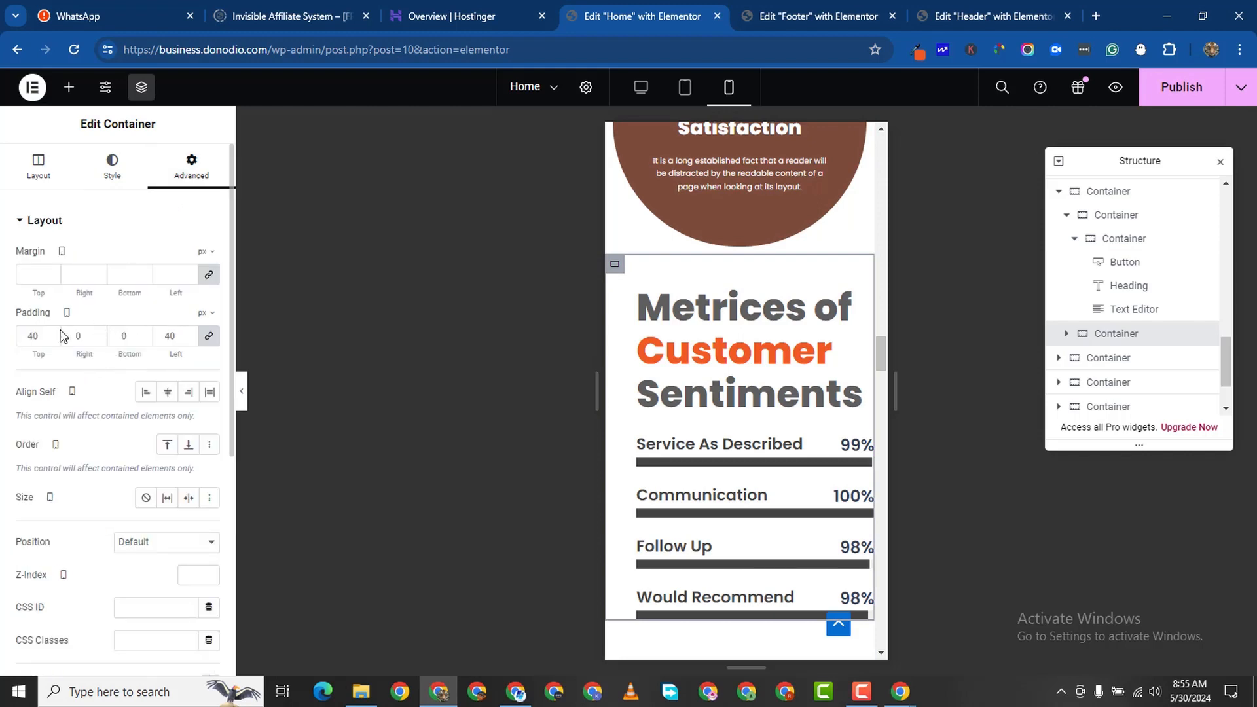
pyautogui.doubleClick(52, 338)
pyautogui.write('8')
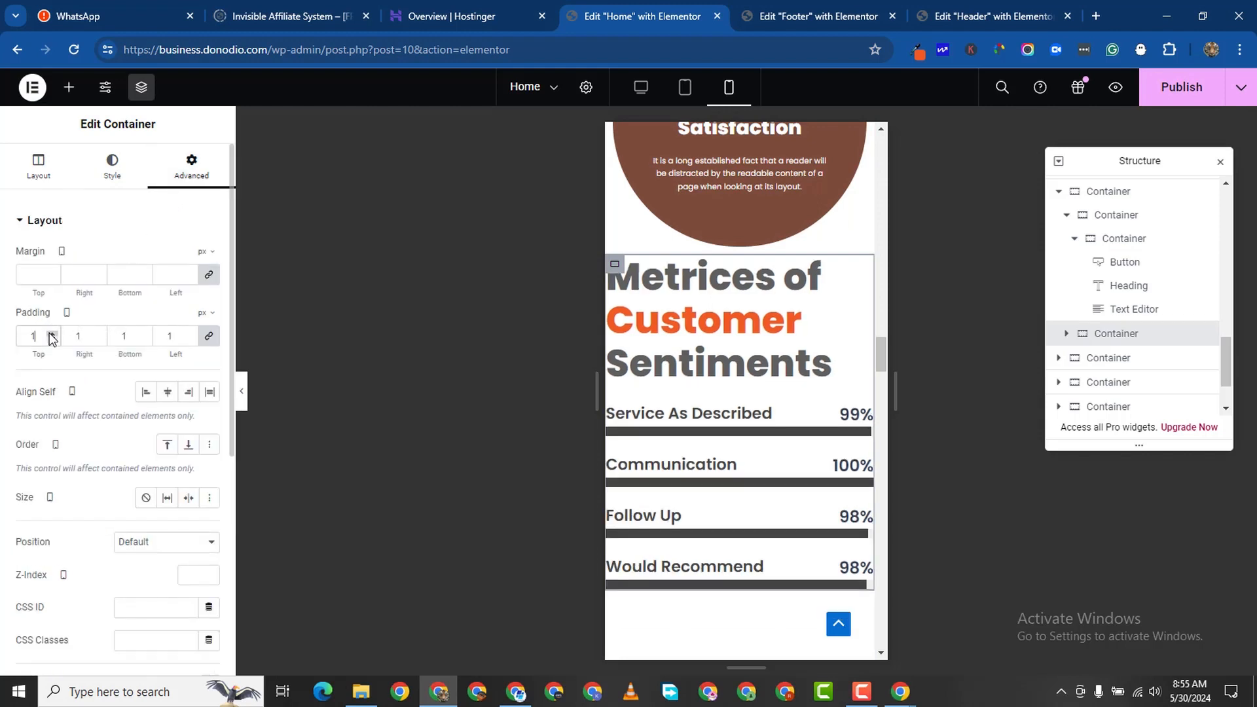
pyautogui.click(52, 334)
pyautogui.click(52, 335)
pyautogui.click(51, 334)
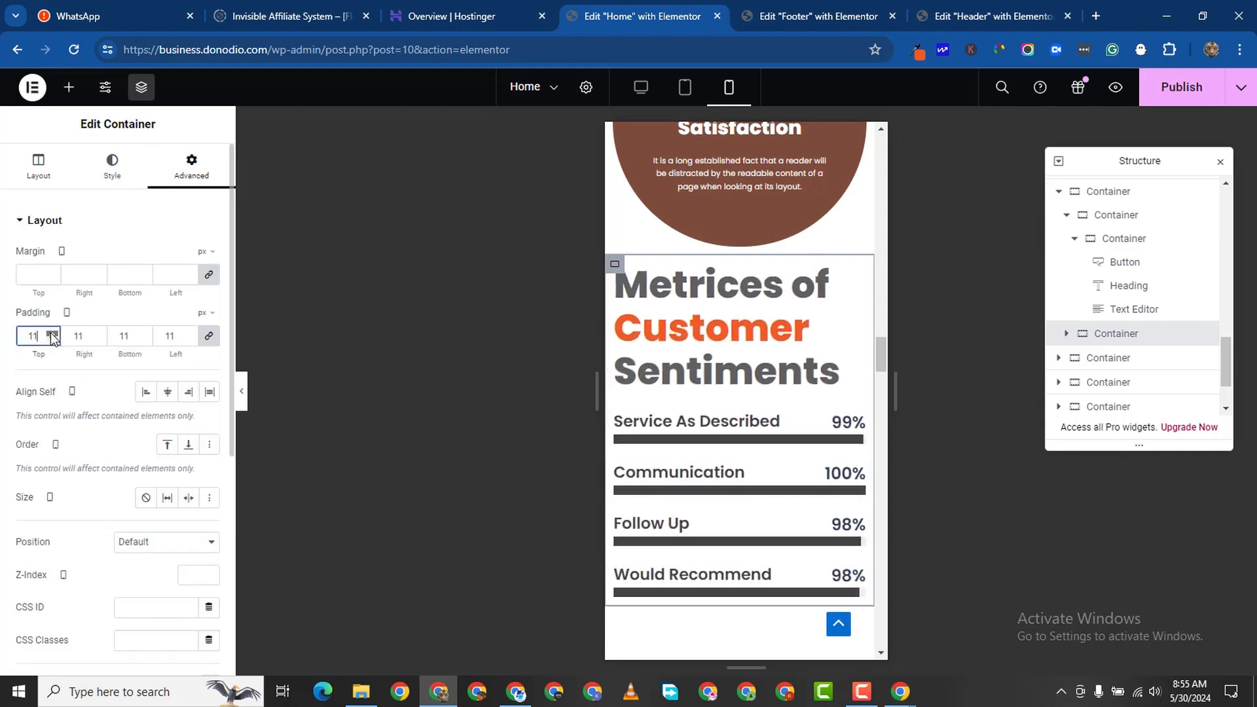
pyautogui.click(52, 334)
pyautogui.click(52, 334)
pyautogui.click(52, 334)
pyautogui.click(52, 335)
pyautogui.click(51, 335)
pyautogui.click(52, 334)
pyautogui.click(52, 335)
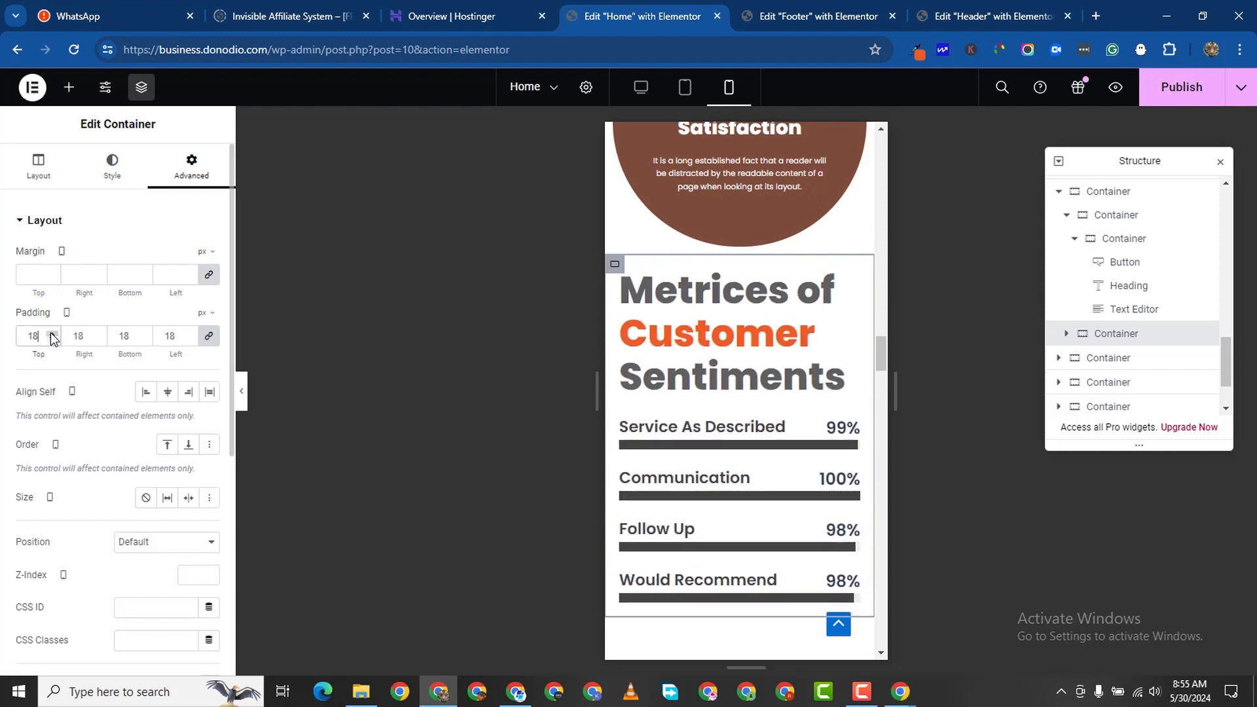
pyautogui.click(52, 335)
pyautogui.click(52, 334)
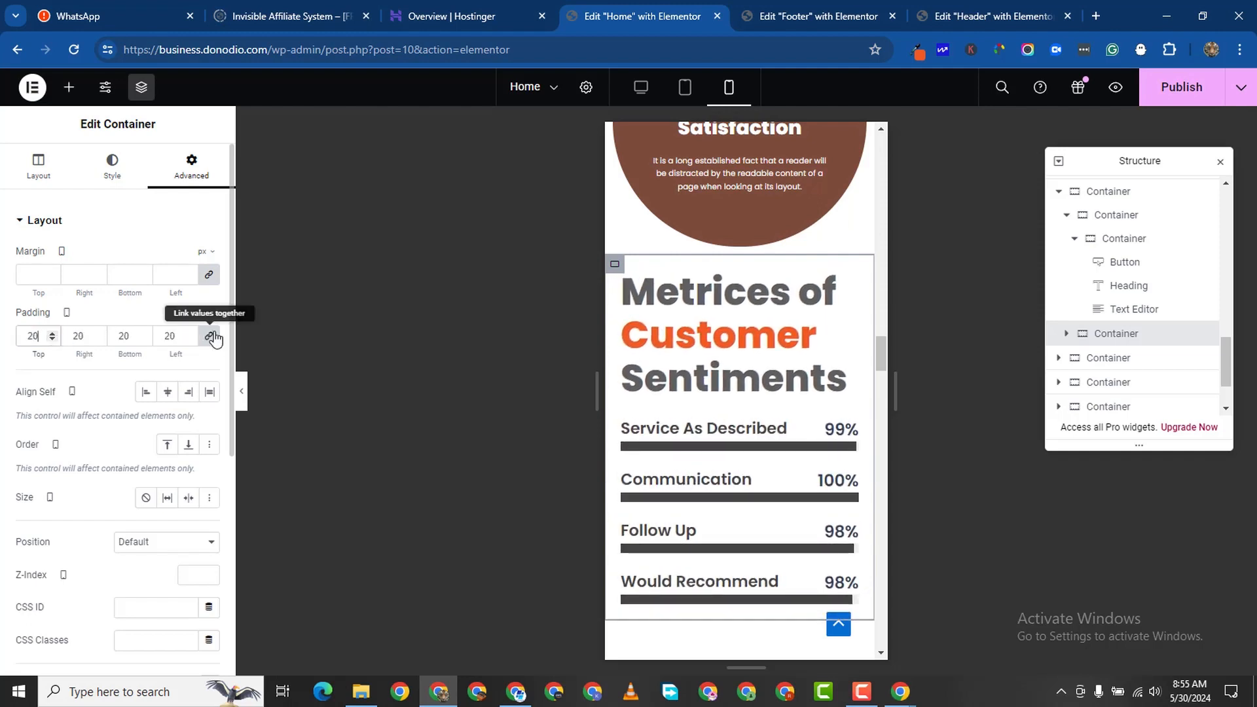
# Unlink the padding values of the "Metrices of Customer Sentiments" container and set only the top padding to 40 px.
pyautogui.click(52, 334)
pyautogui.click(53, 333)
pyautogui.click(54, 334)
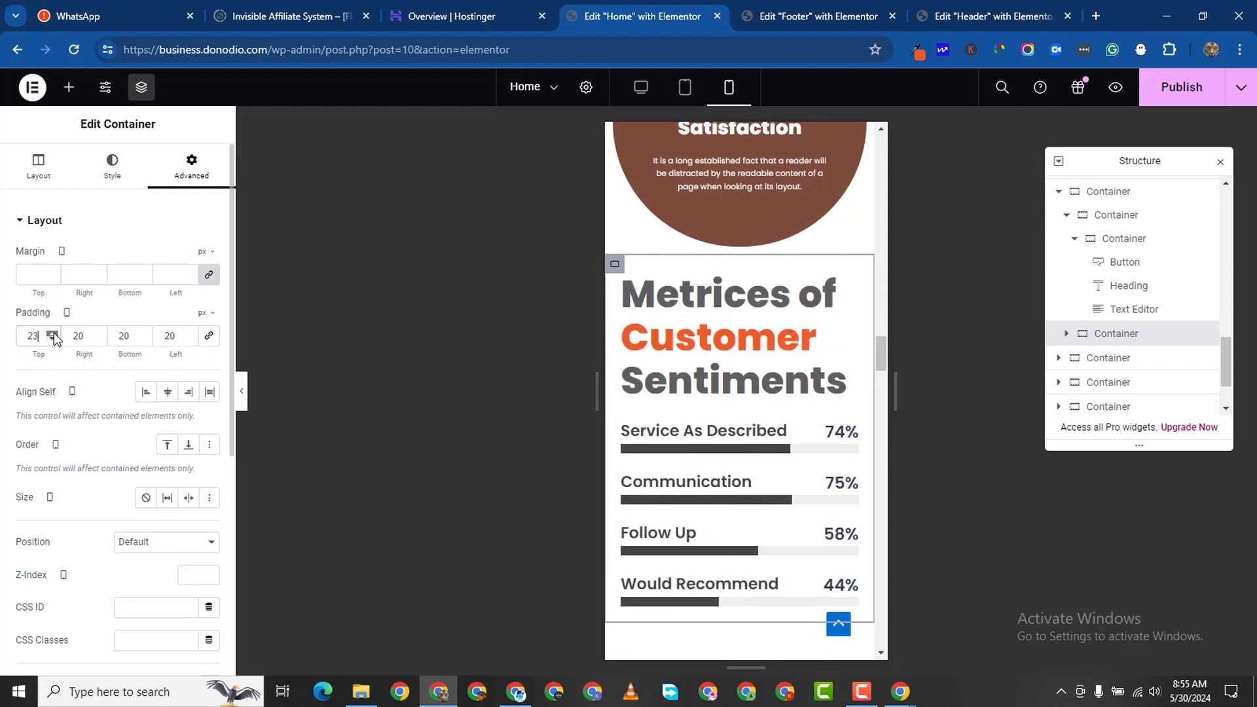
pyautogui.click(53, 334)
pyautogui.click(53, 334)
pyautogui.click(54, 334)
pyautogui.click(54, 333)
pyautogui.click(53, 333)
pyautogui.click(54, 333)
pyautogui.click(54, 334)
pyautogui.click(54, 334)
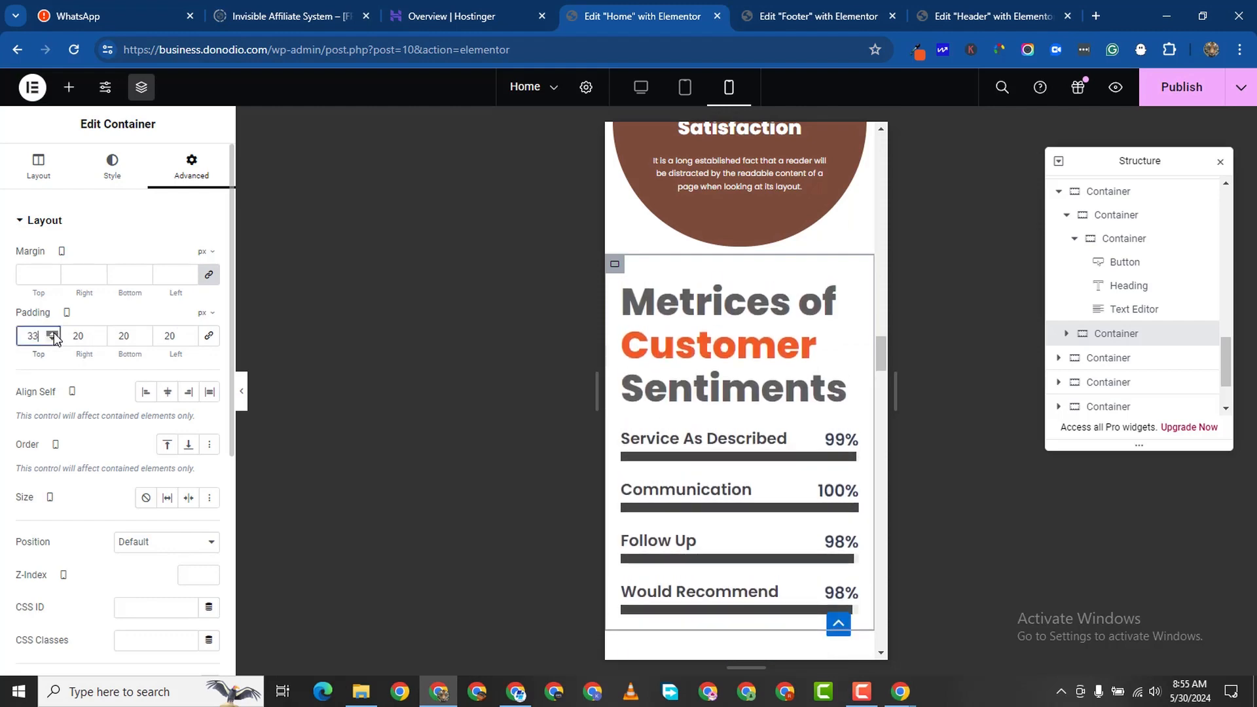
pyautogui.click(53, 334)
pyautogui.click(54, 334)
pyautogui.click(54, 334)
pyautogui.click(53, 334)
pyautogui.click(54, 334)
pyautogui.click(53, 333)
pyautogui.click(53, 334)
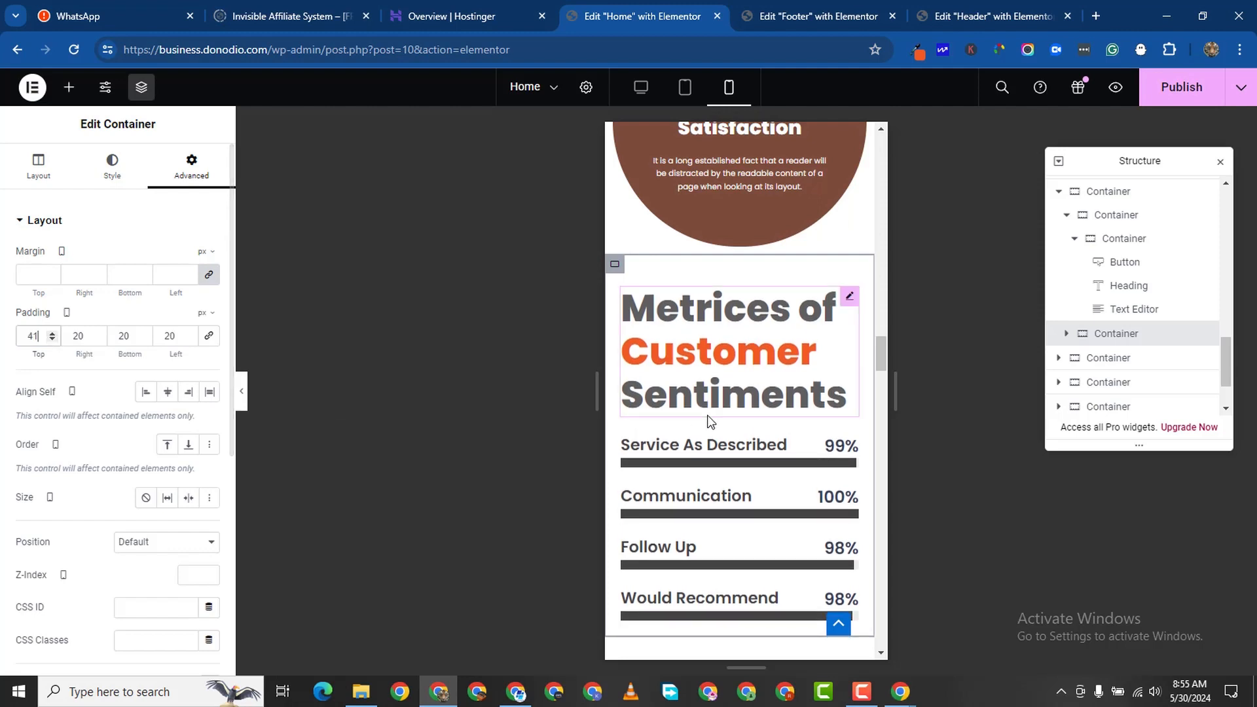
pyautogui.click(52, 339)
# Set the mobile font size of the "Metrices of Customer Sentiments" heading to 27 px.
pyautogui.scroll(-1, 208, 335)
pyautogui.scroll(-6, 777, 516)
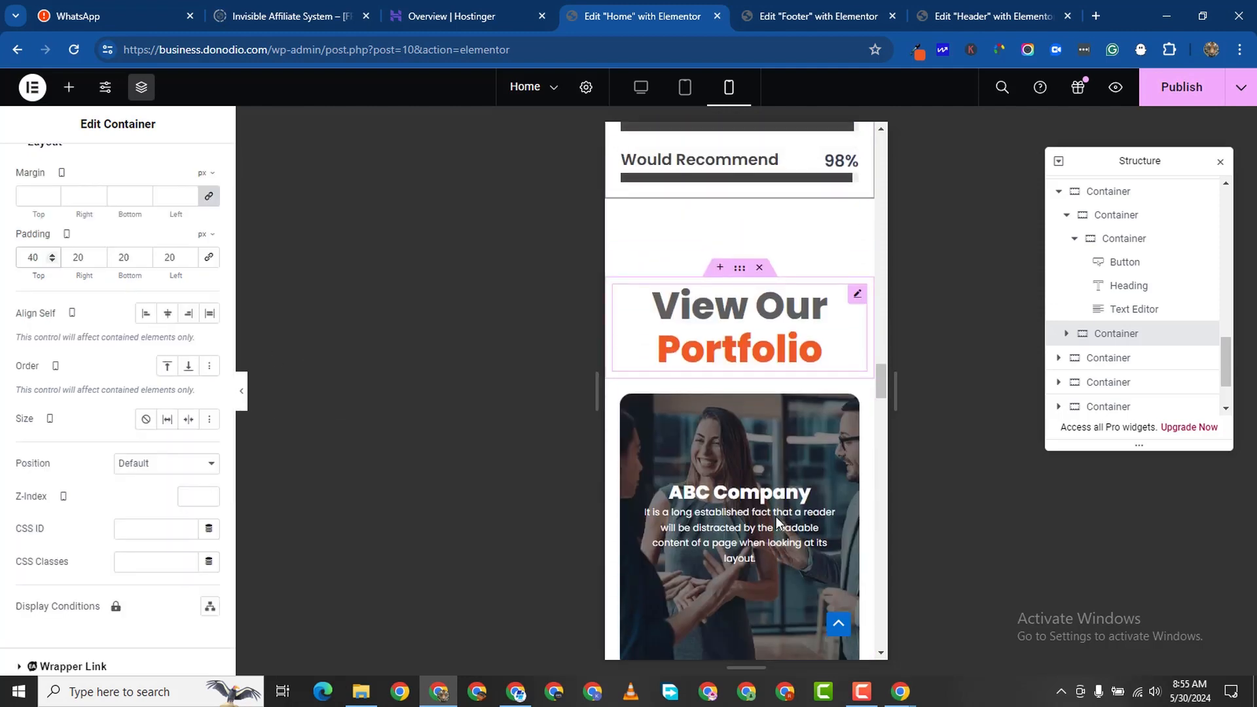
pyautogui.scroll(6, 776, 517)
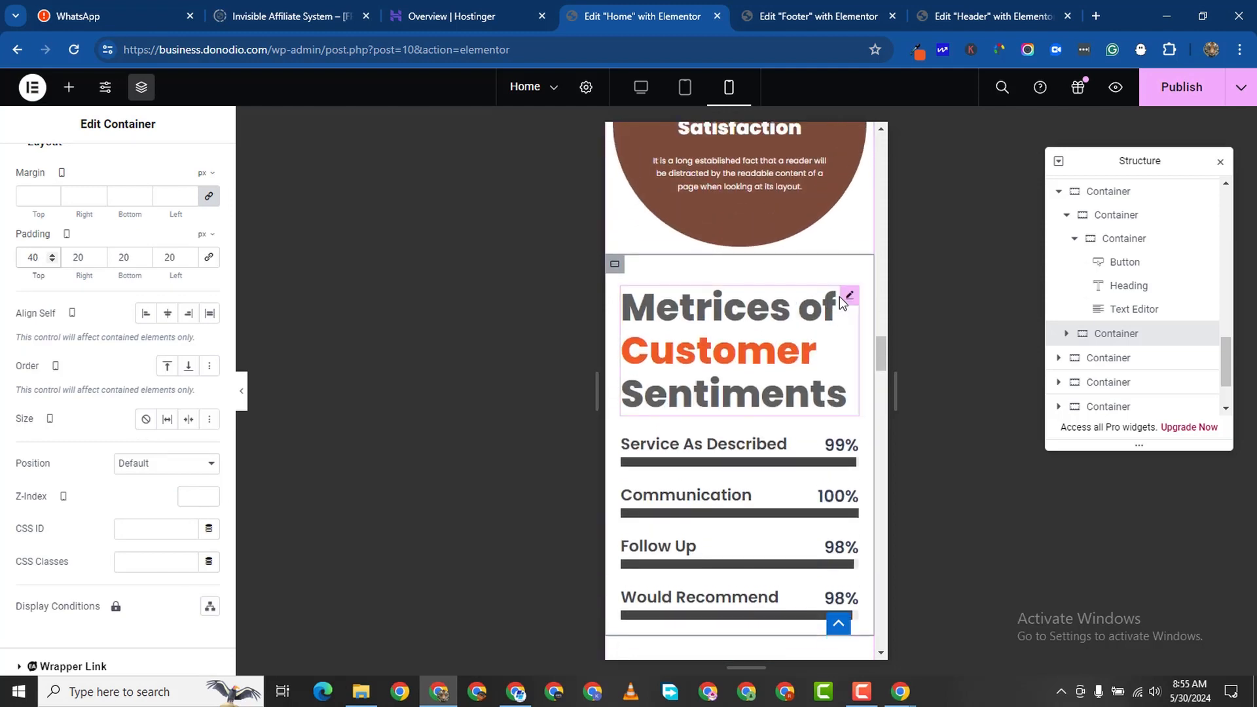
pyautogui.click(114, 167)
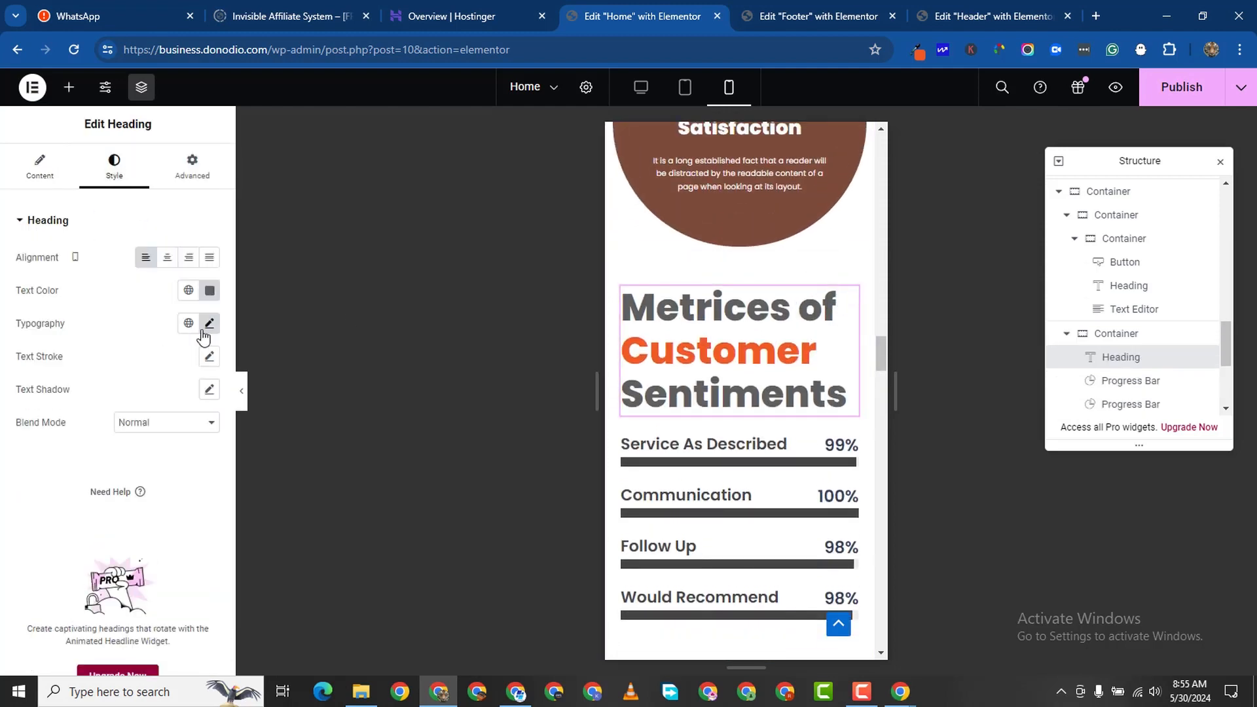
pyautogui.click(209, 323)
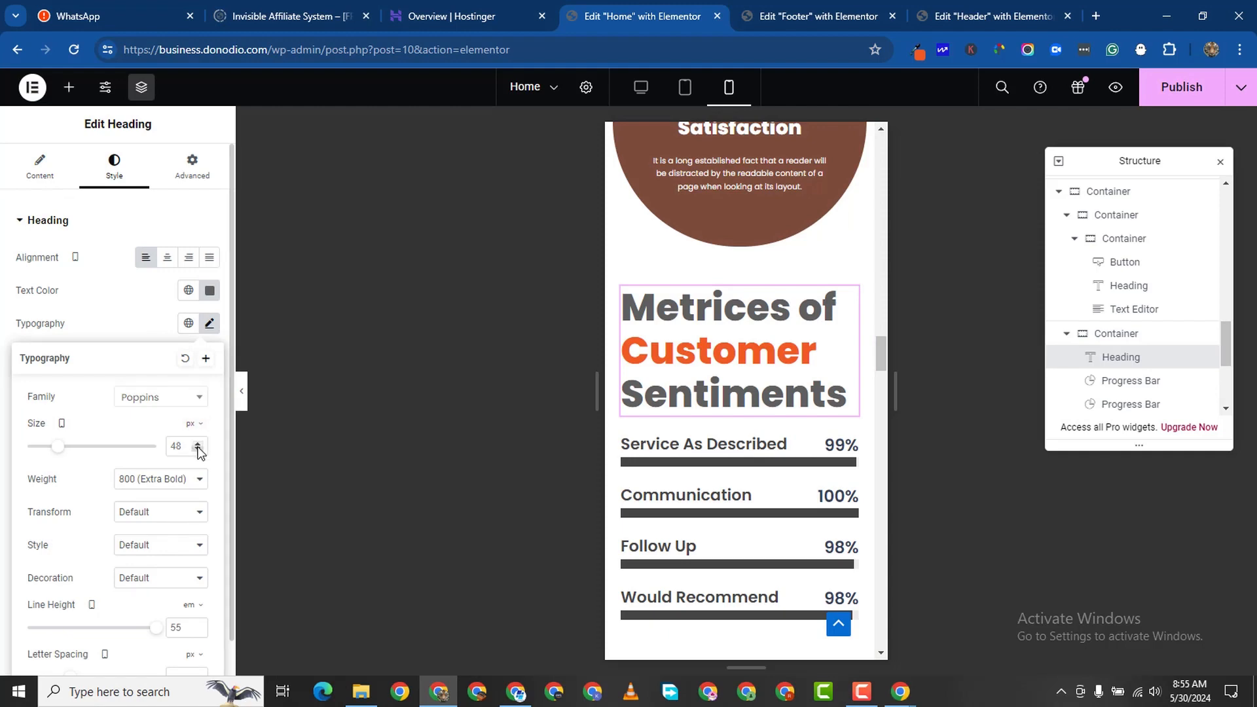
pyautogui.click(198, 445)
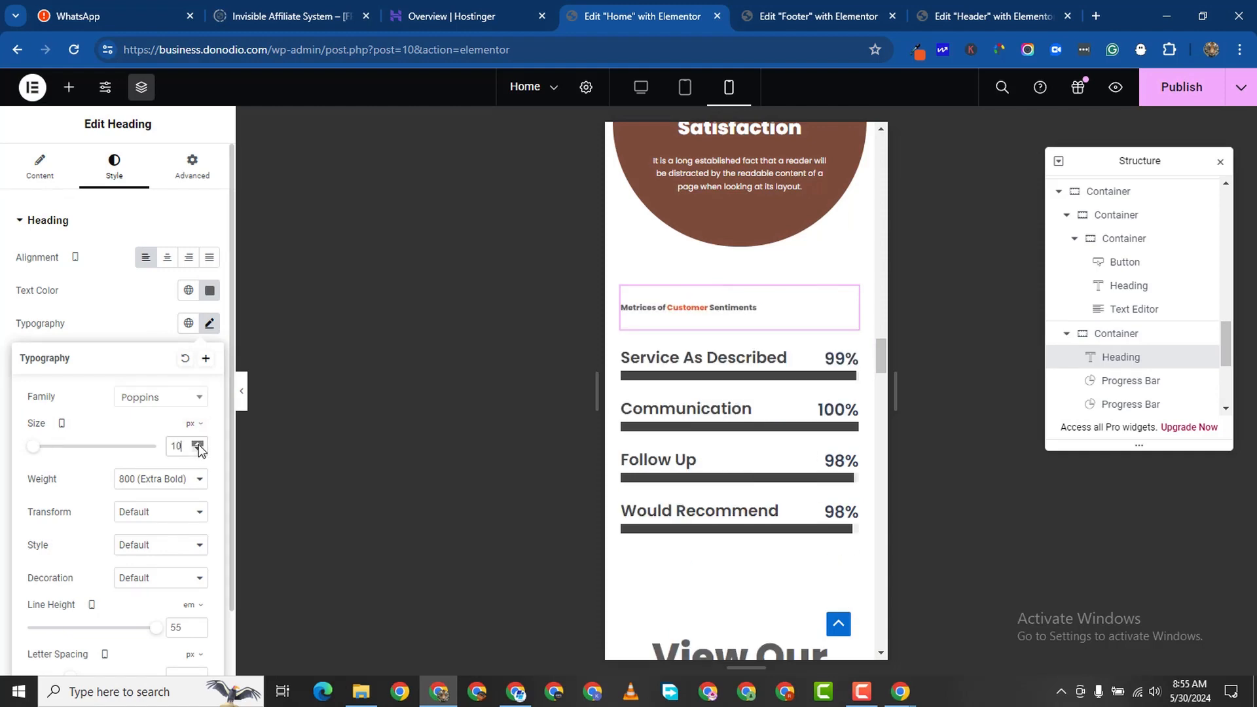
pyautogui.click(198, 443)
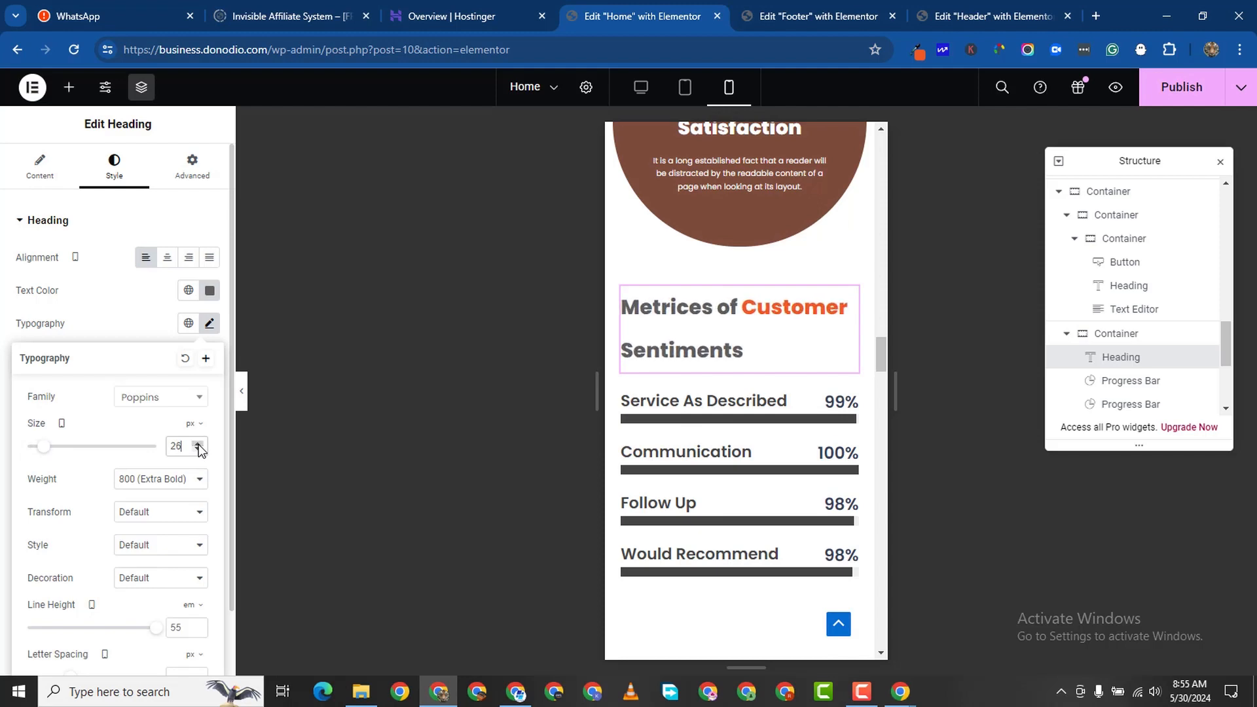
pyautogui.click(198, 444)
# Set the line height of the "Metrices of Customer Sentiments" heading to 1.1 em.
pyautogui.scroll(-1, 140, 564)
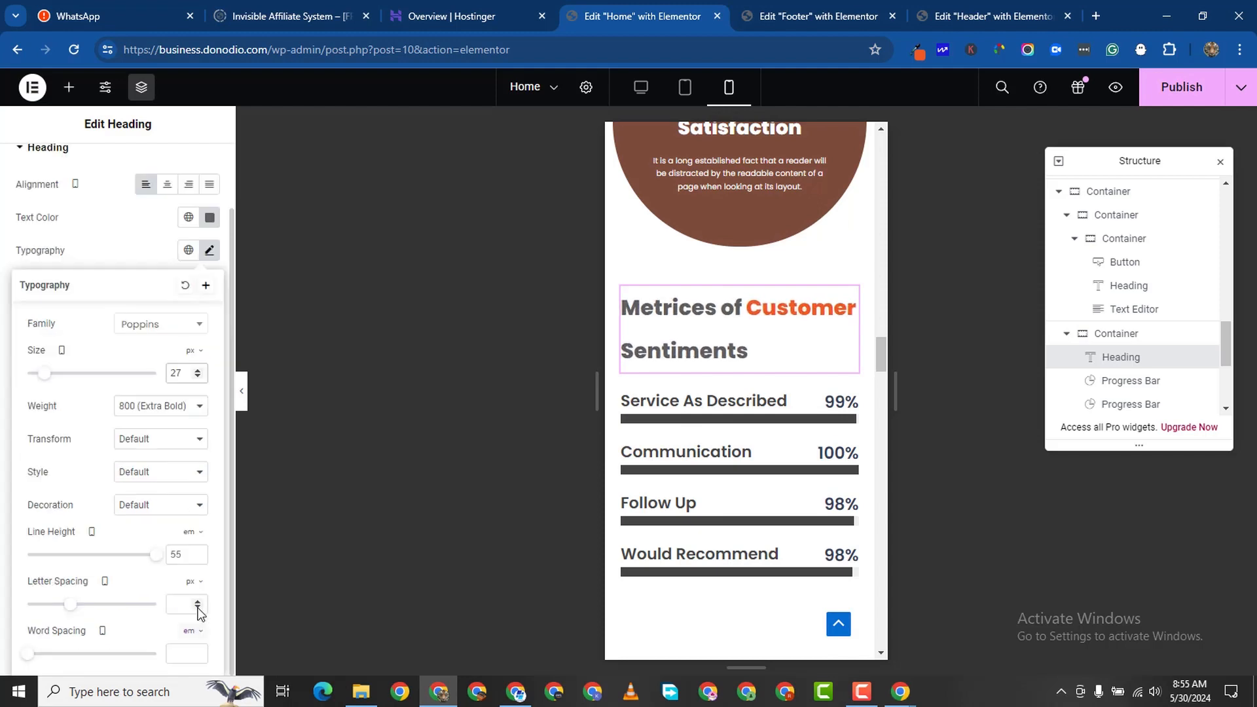
pyautogui.click(198, 556)
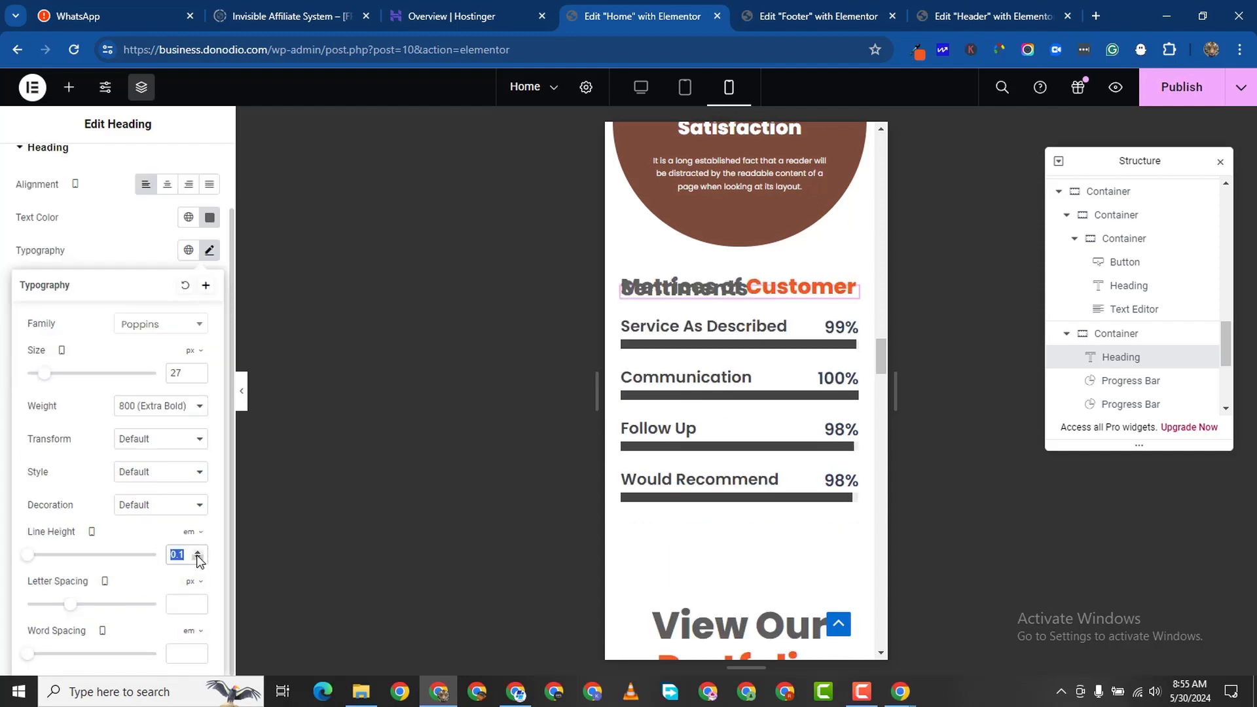
pyautogui.write('1.1')
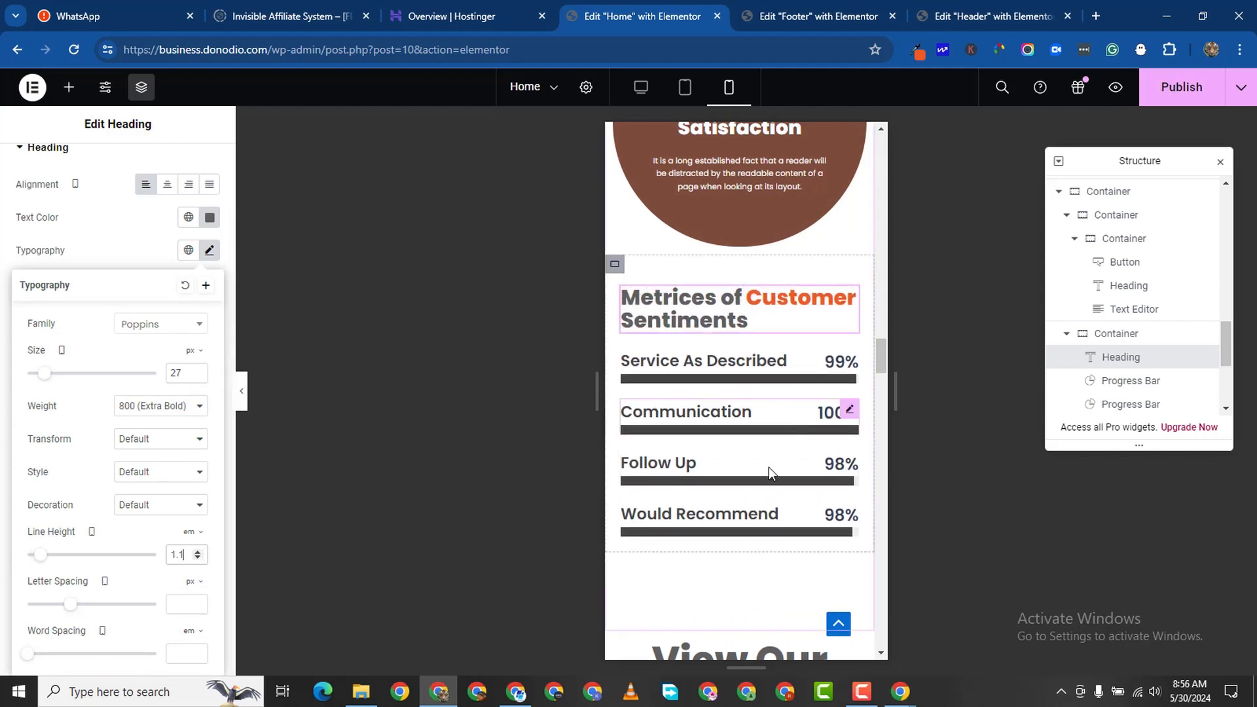
# Set the mobile font size of the "View Our Portfolio" heading to 30 px.
pyautogui.scroll(-6, 762, 535)
pyautogui.scroll(-2, 804, 456)
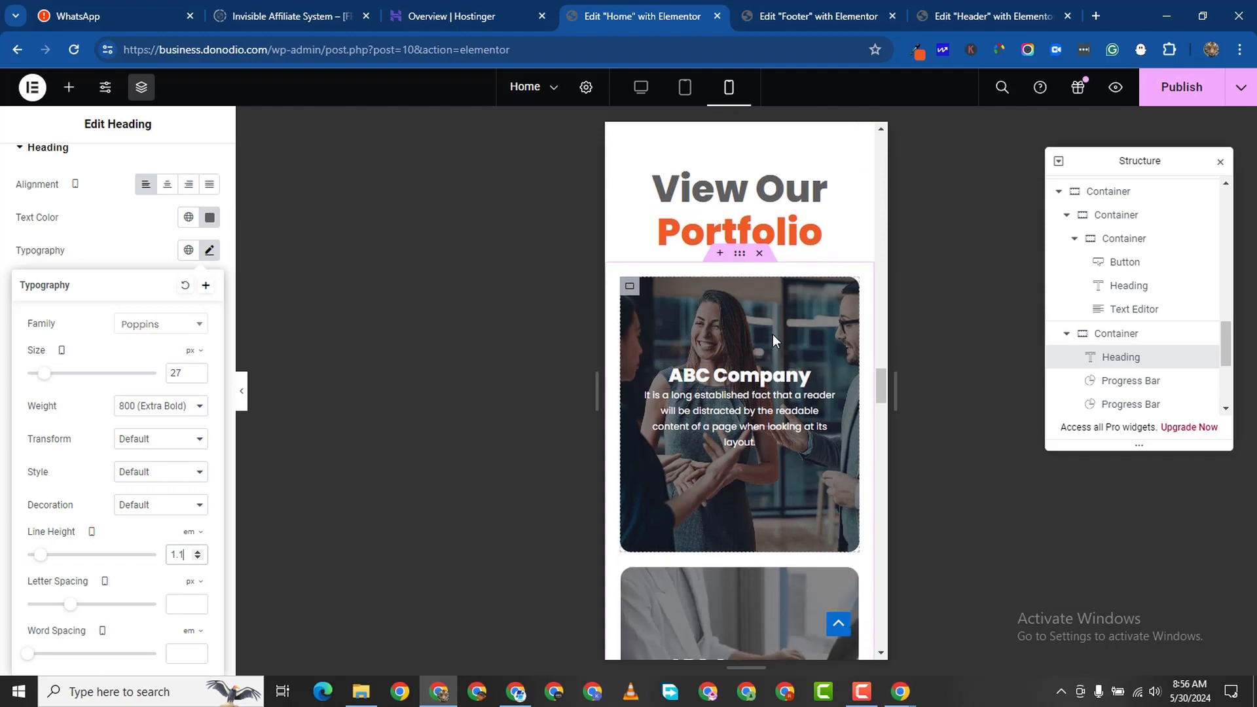
pyautogui.scroll(2, 822, 254)
pyautogui.click(857, 255)
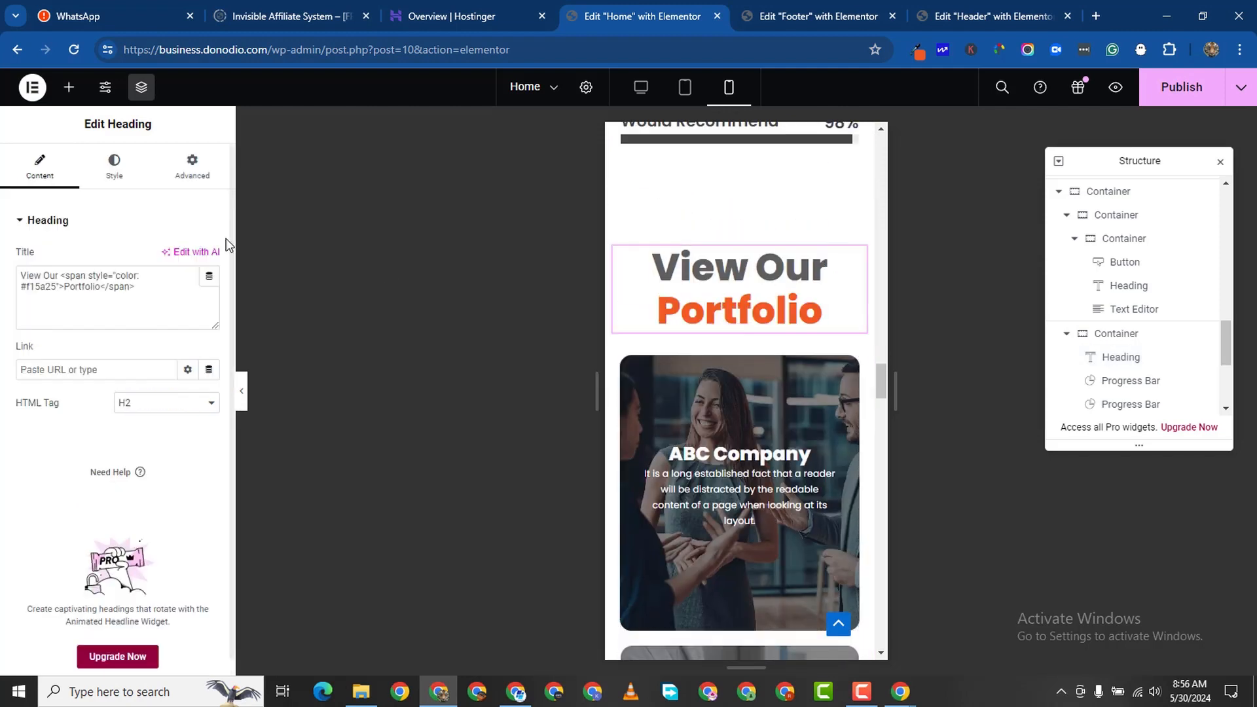
pyautogui.click(118, 172)
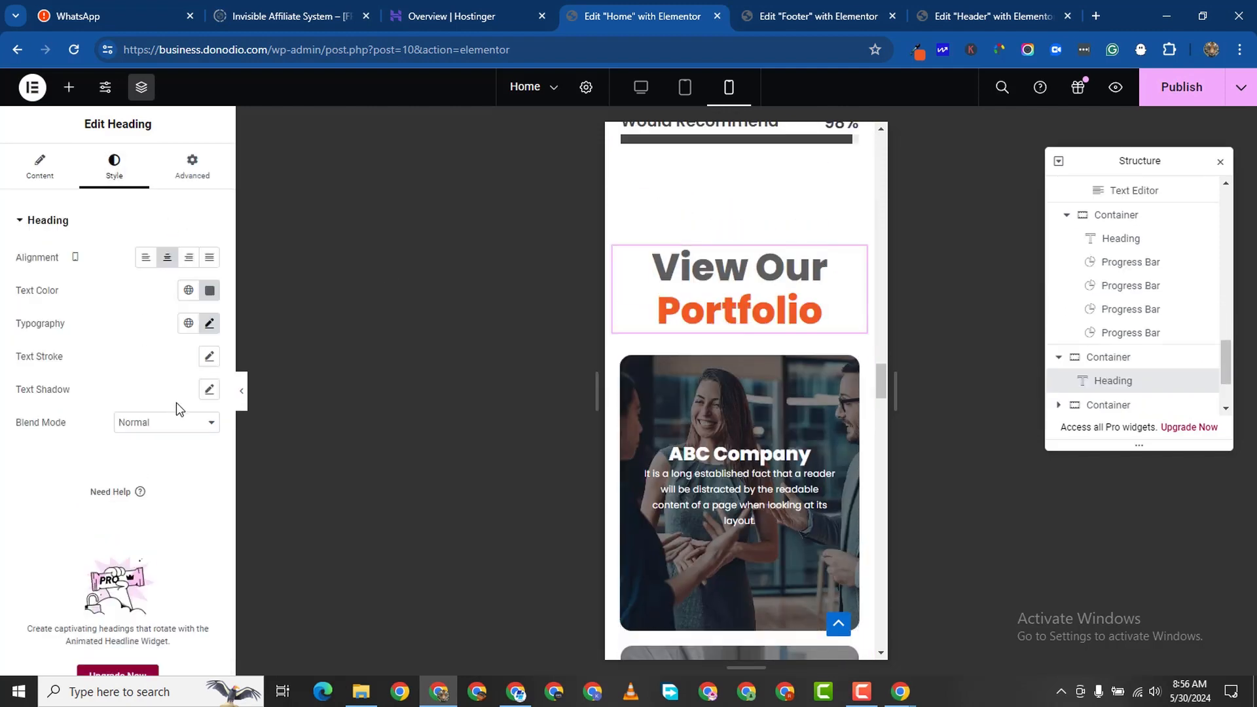
pyautogui.click(210, 324)
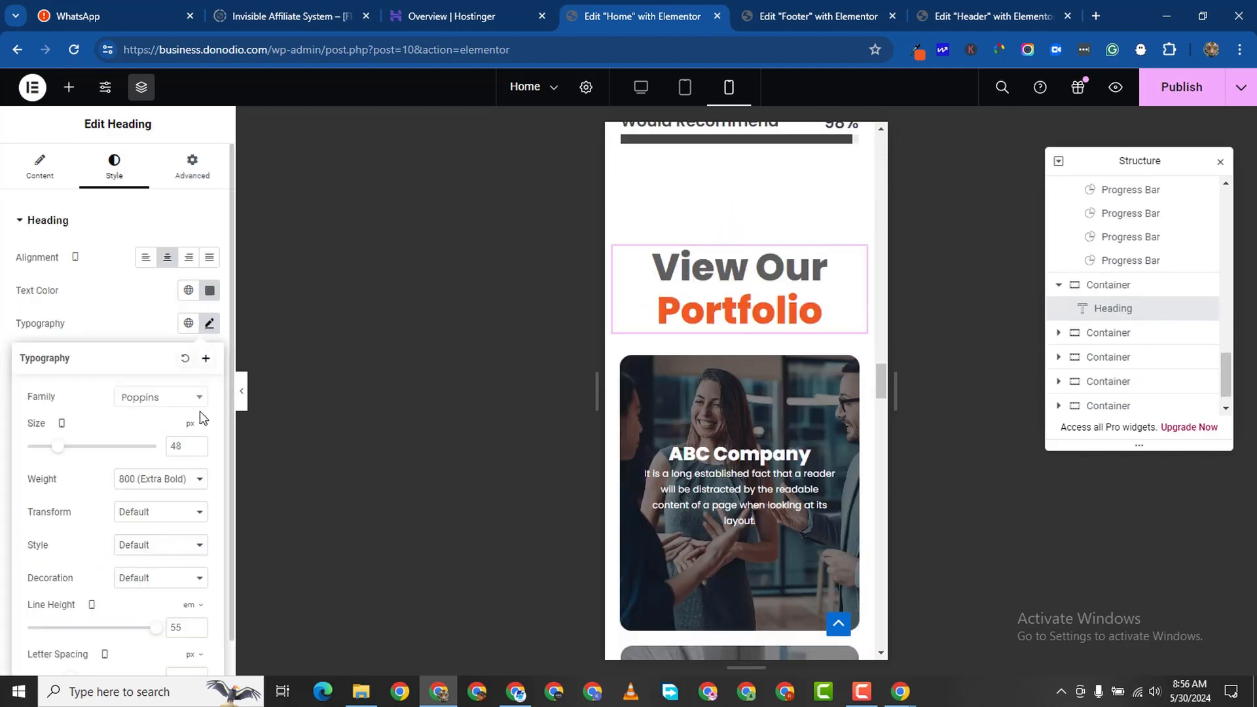
pyautogui.click(197, 446)
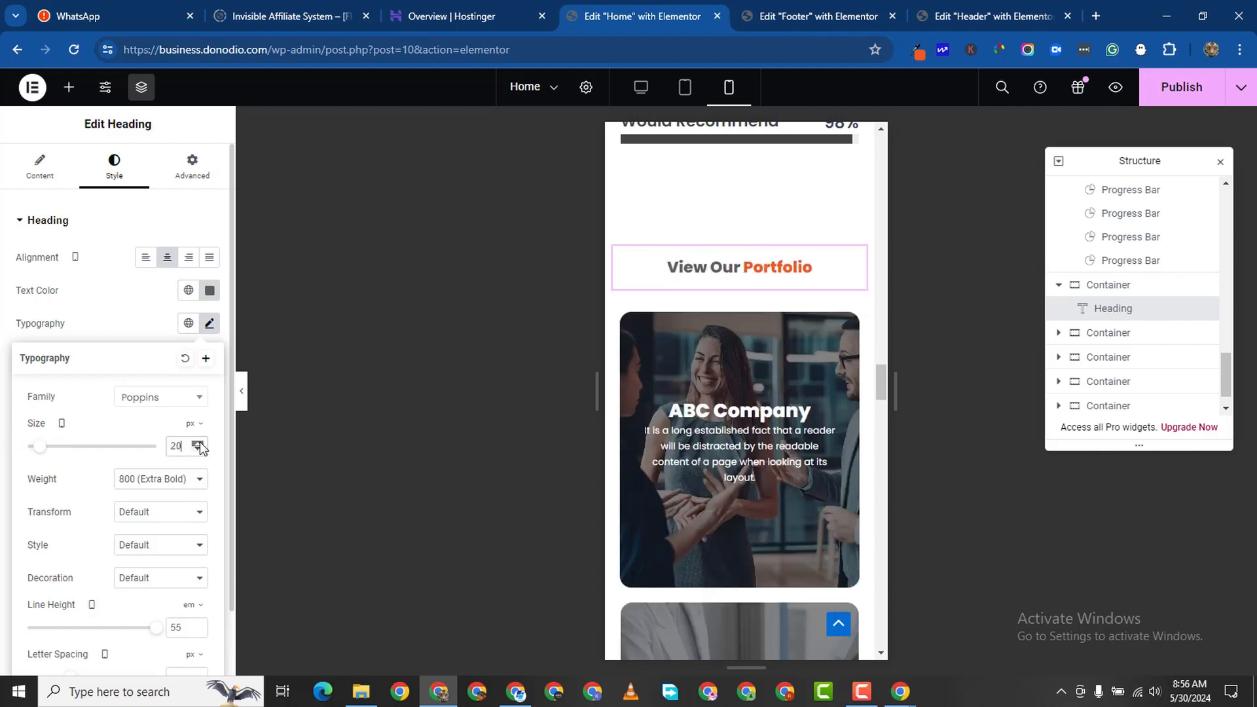
pyautogui.click(201, 443)
pyautogui.click(200, 443)
pyautogui.click(200, 443)
pyautogui.click(201, 443)
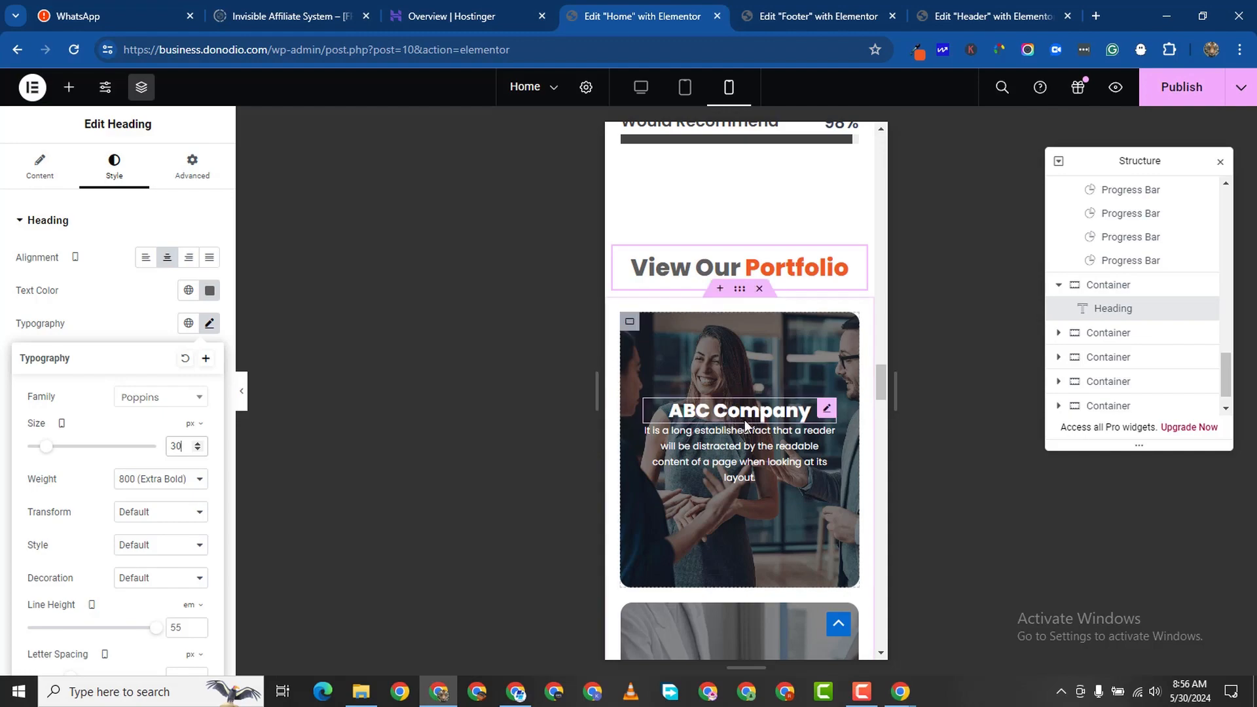
# Set the mobile font size of the "What Our Customers Say" heading to 23 px.
pyautogui.scroll(-3, 696, 545)
pyautogui.scroll(-10, 695, 545)
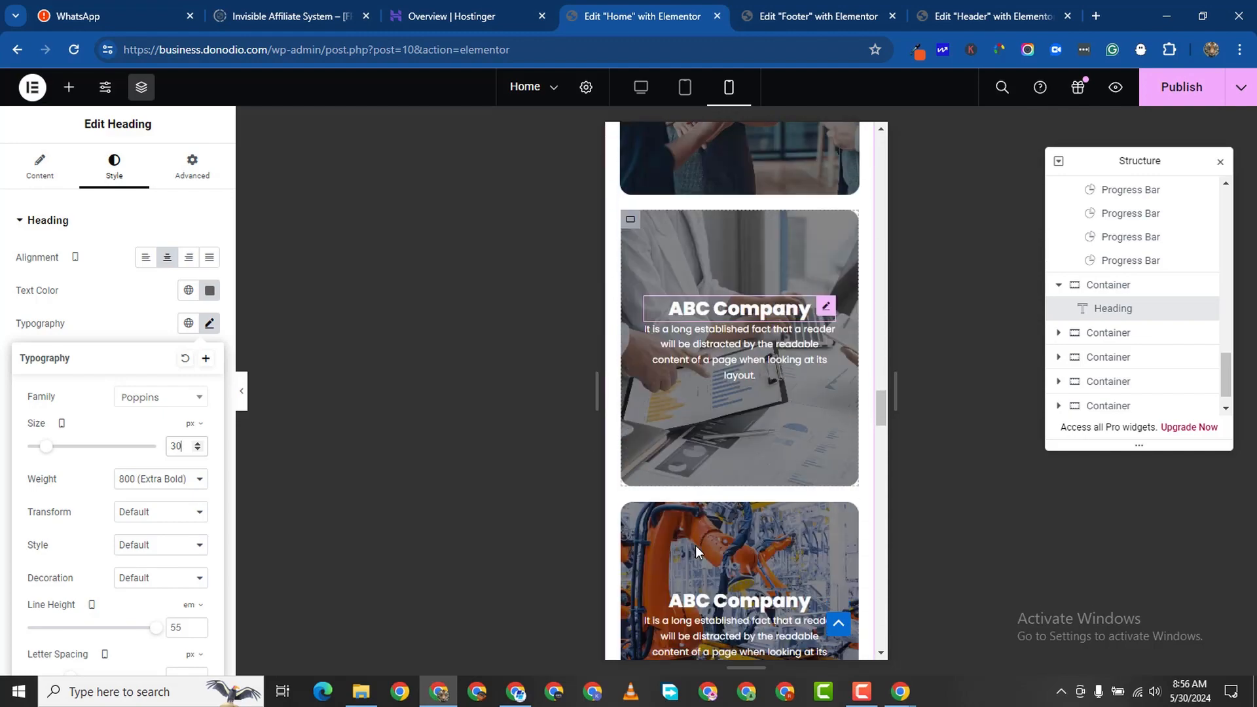
pyautogui.scroll(-12, 779, 442)
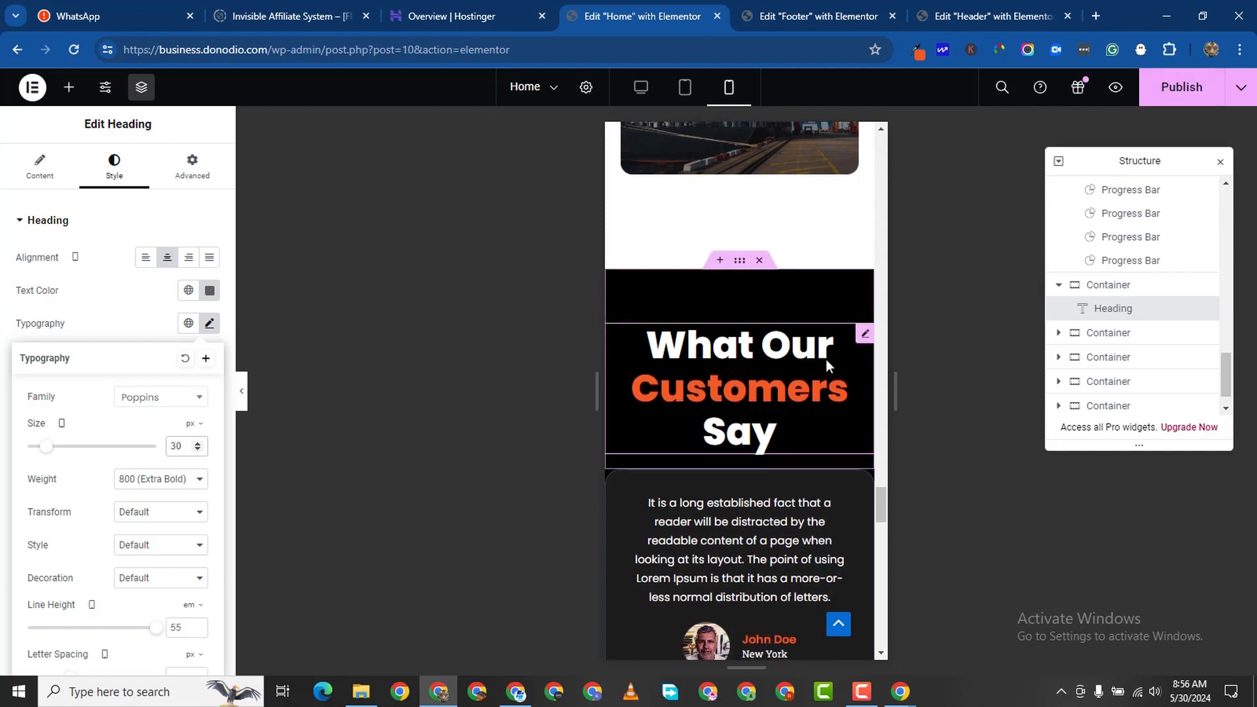
pyautogui.click(861, 336)
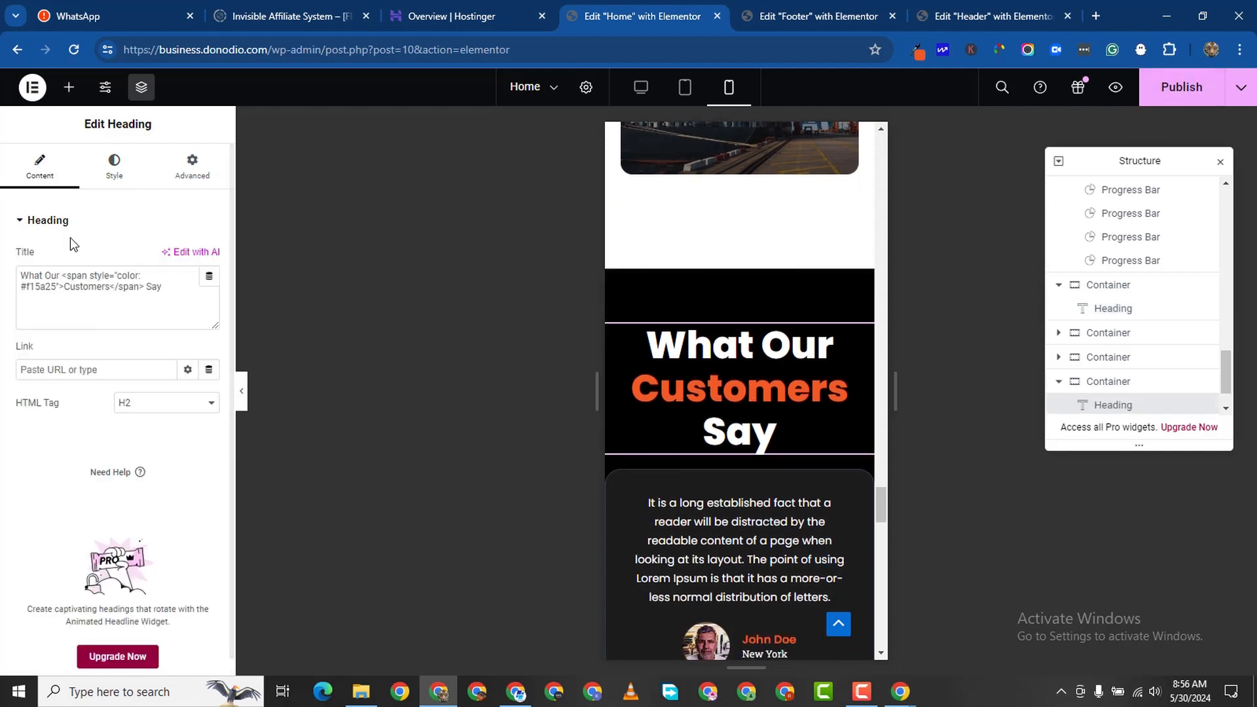
pyautogui.click(114, 167)
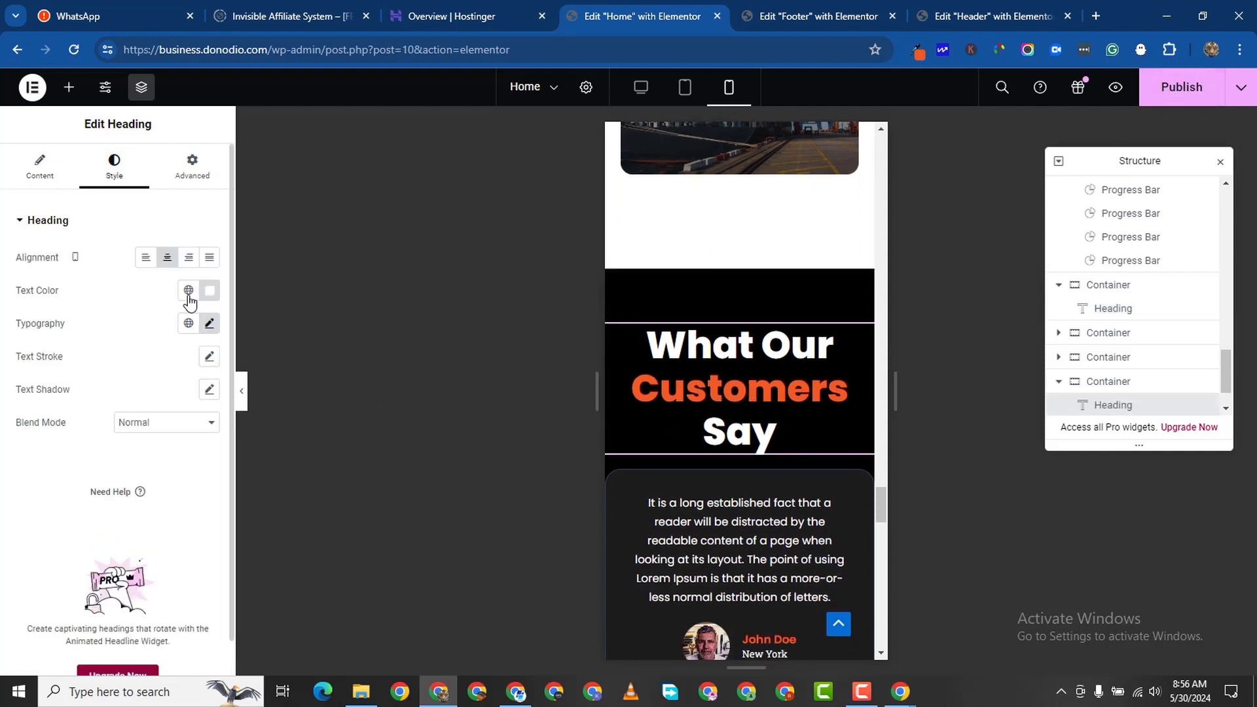
pyautogui.click(208, 324)
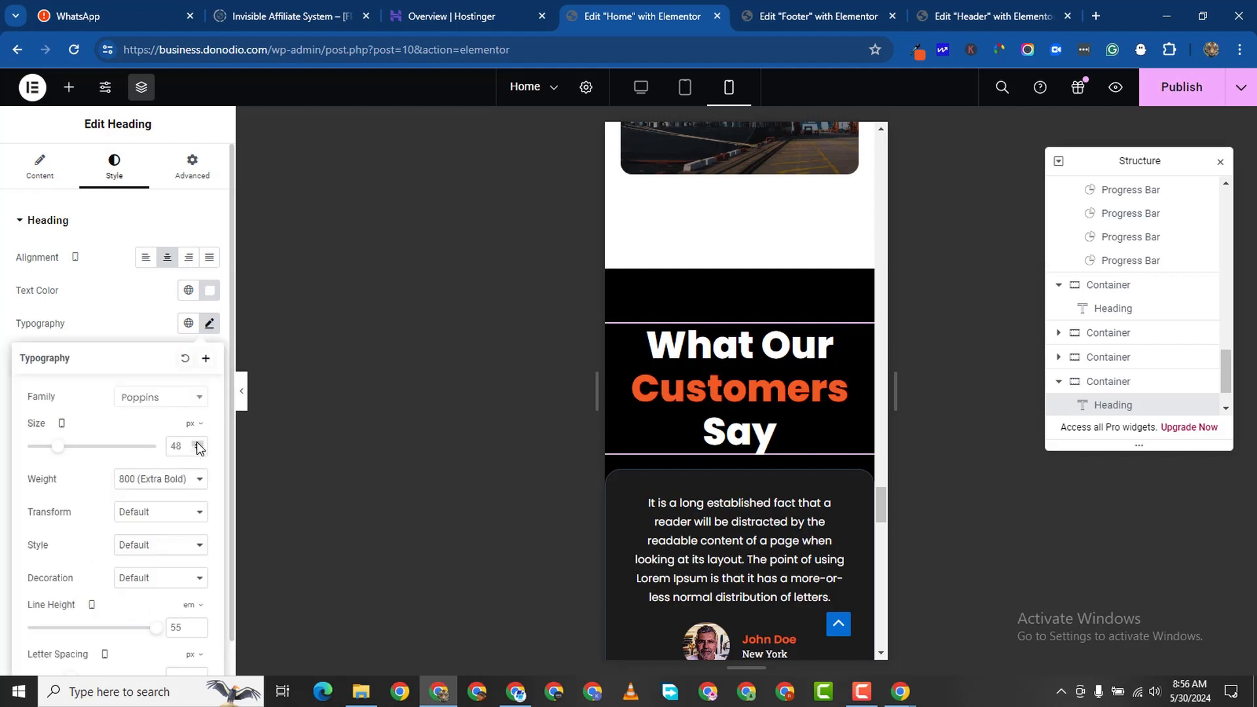
pyautogui.doubleClick(197, 444)
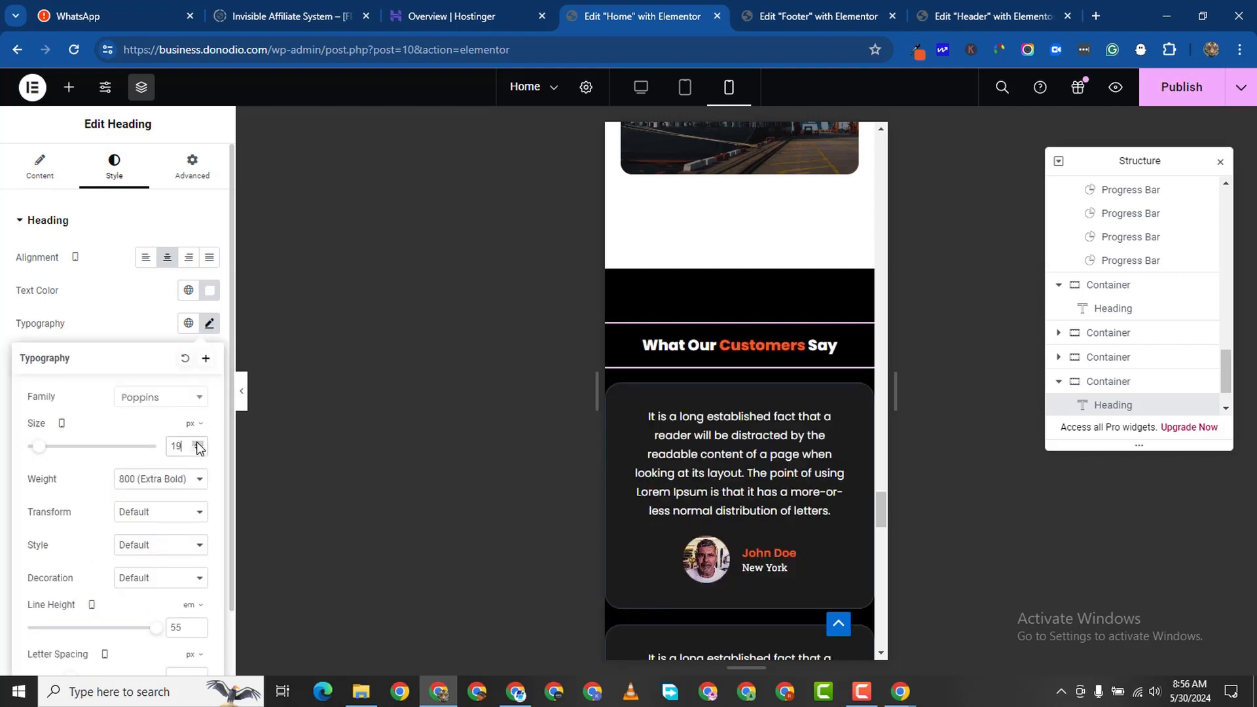
pyautogui.click(198, 444)
pyautogui.click(198, 444)
pyautogui.click(198, 443)
pyautogui.click(198, 444)
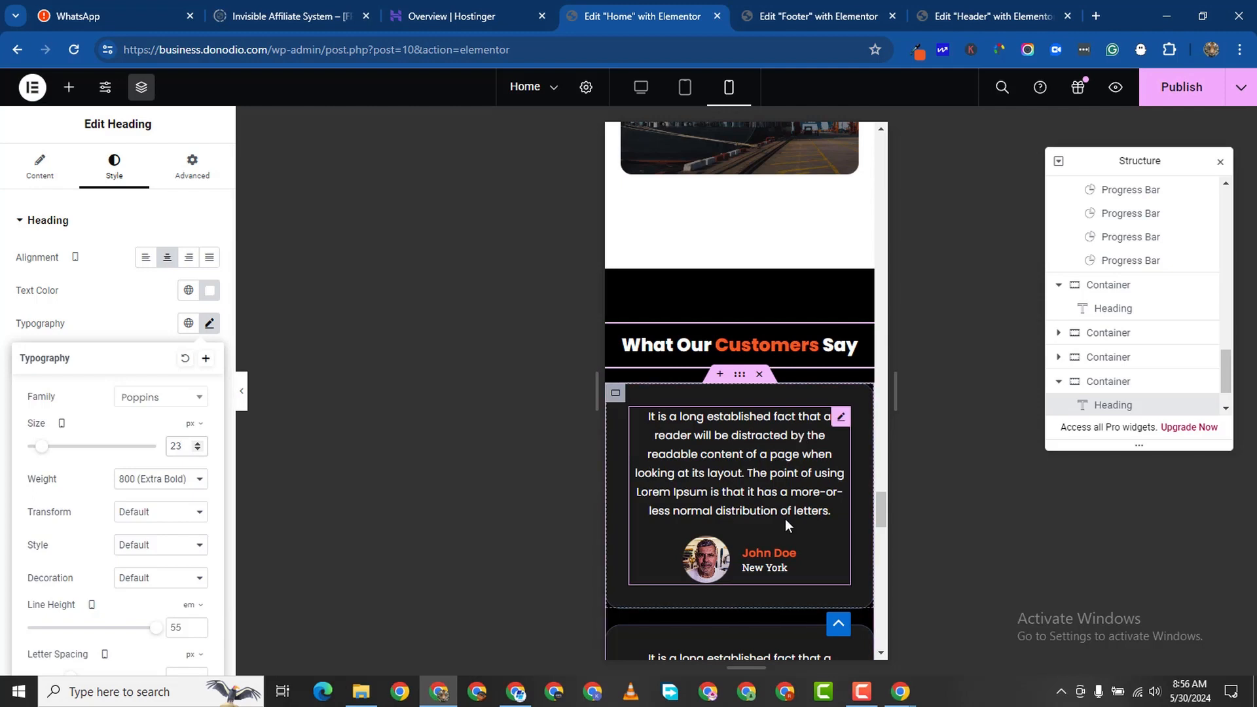
# Set the mobile padding of the container holding the testimonial cards to 20 px on all sides.
pyautogui.scroll(-5, 786, 517)
pyautogui.scroll(2, 795, 510)
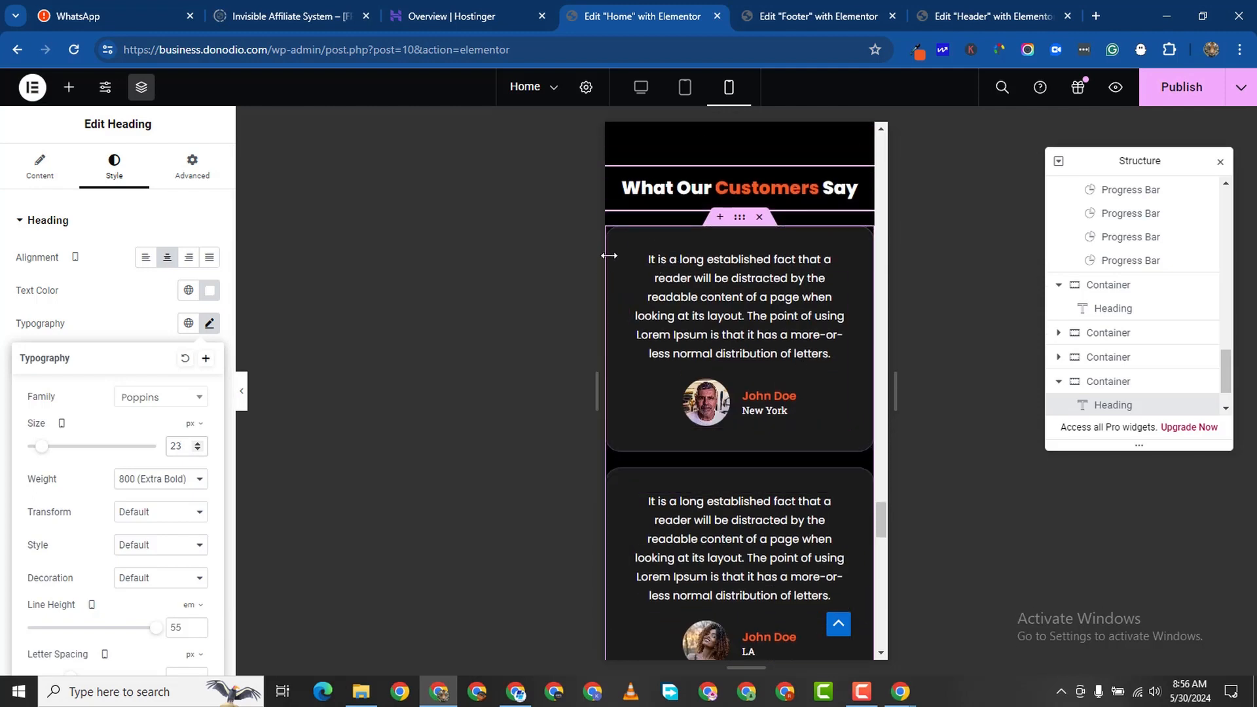
pyautogui.click(740, 220)
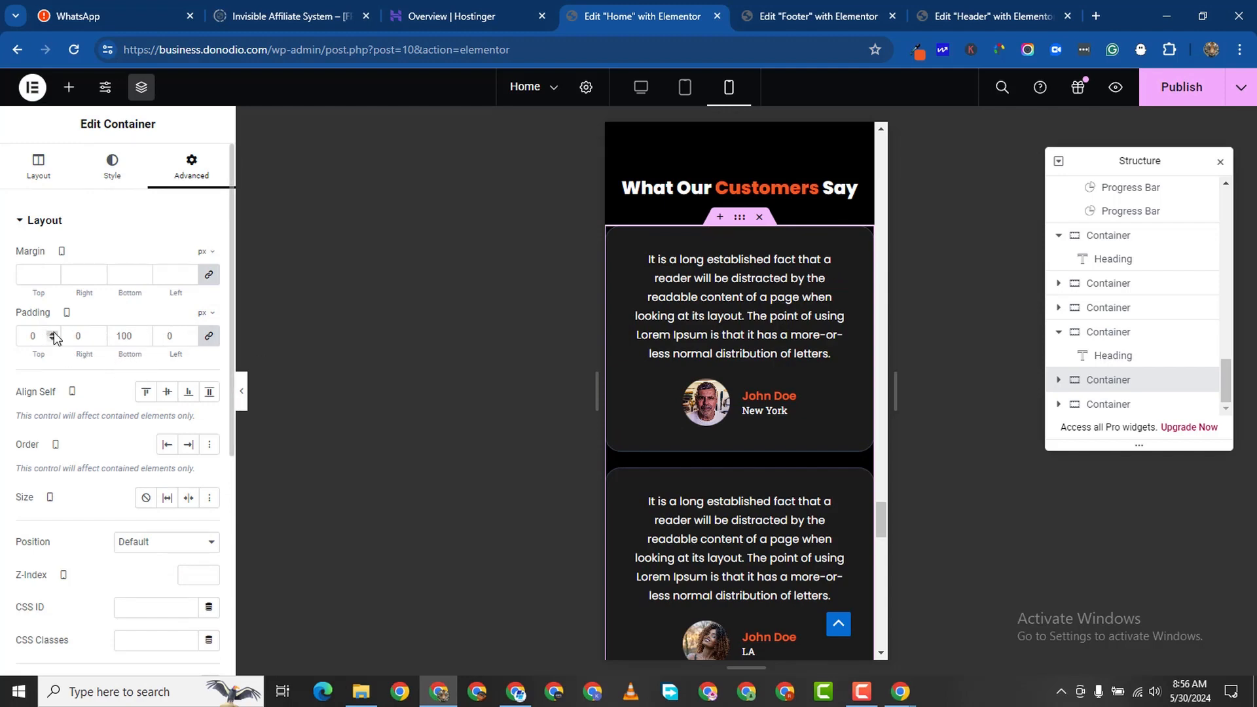
pyautogui.click(54, 333)
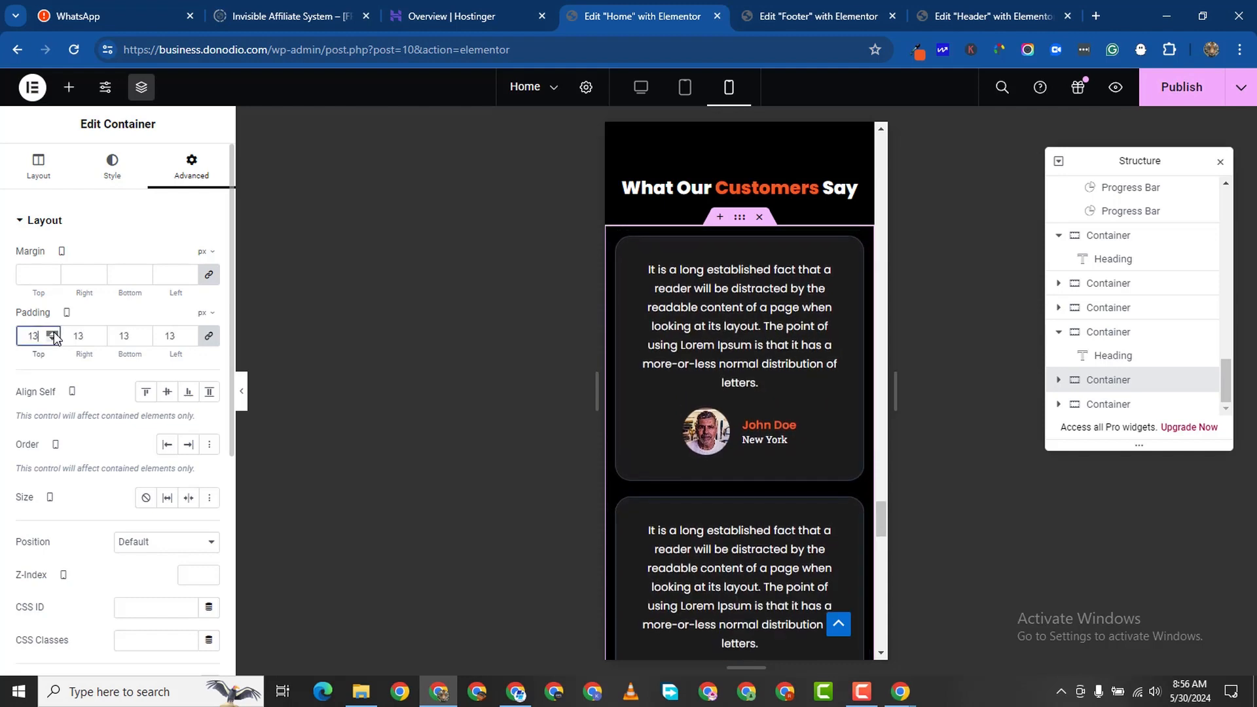
pyautogui.click(53, 334)
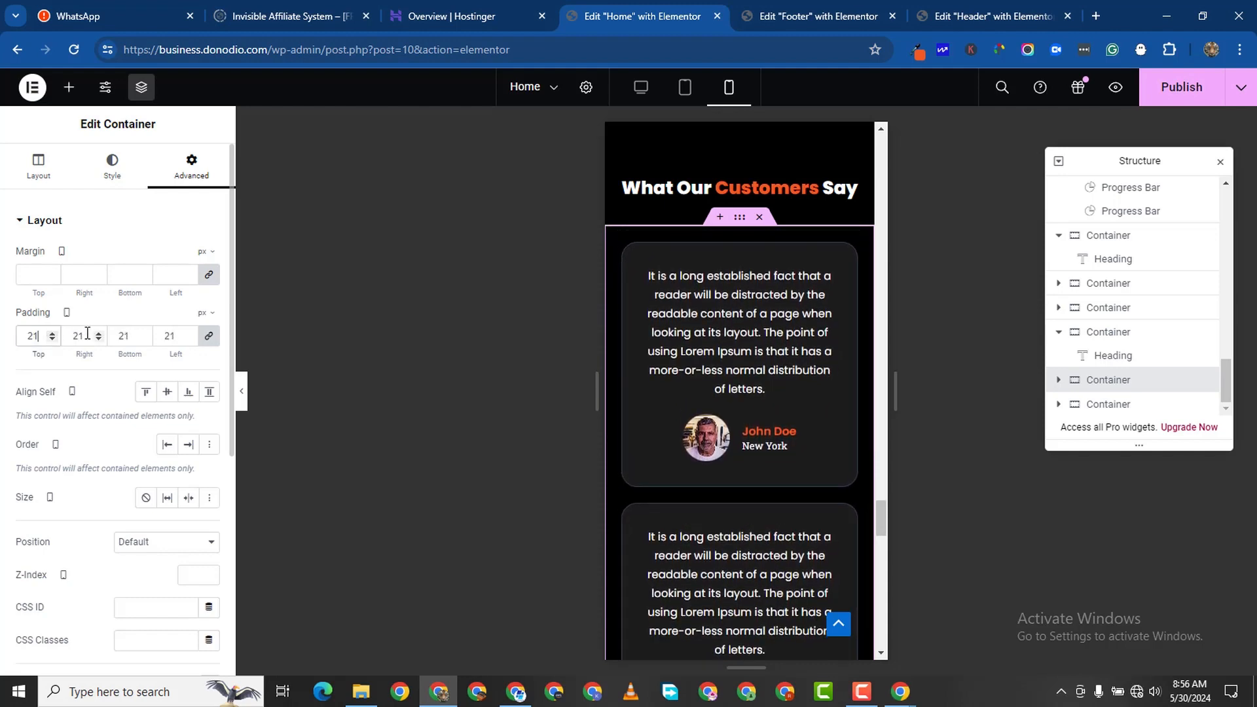
pyautogui.click(51, 339)
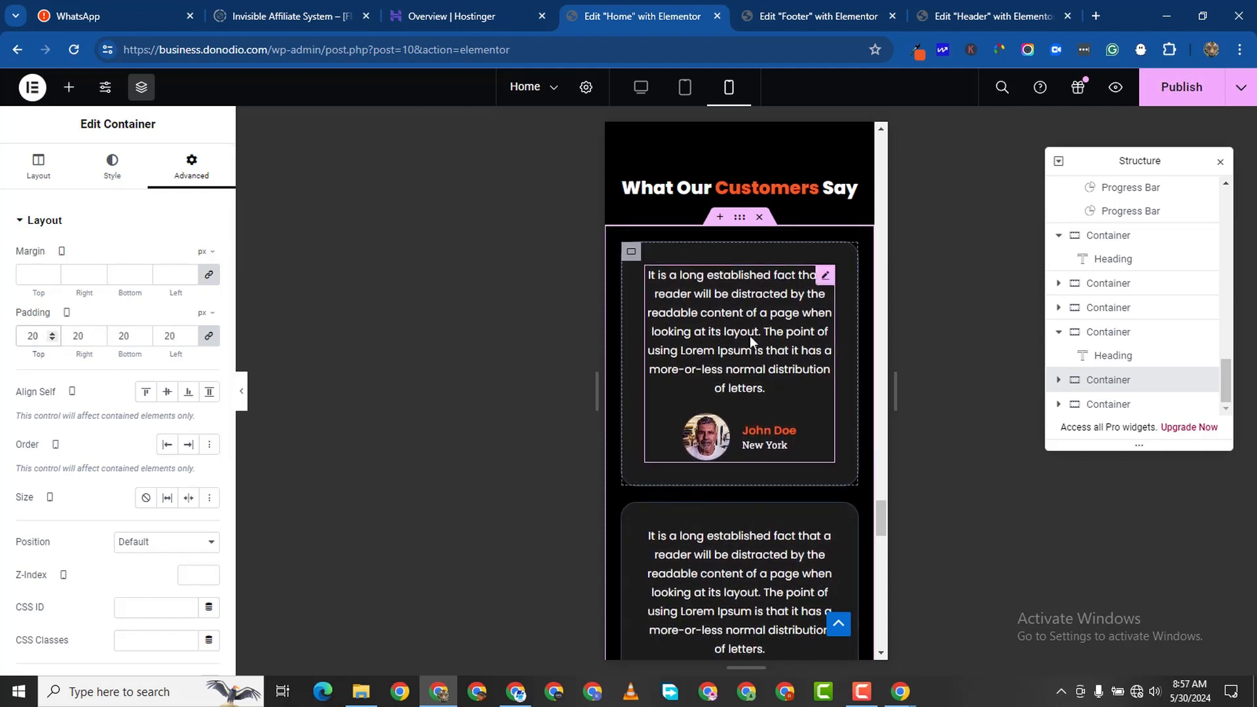
# Set the mobile font size of the first testimonial's content text to 11 px.
pyautogui.click(824, 278)
pyautogui.click(114, 165)
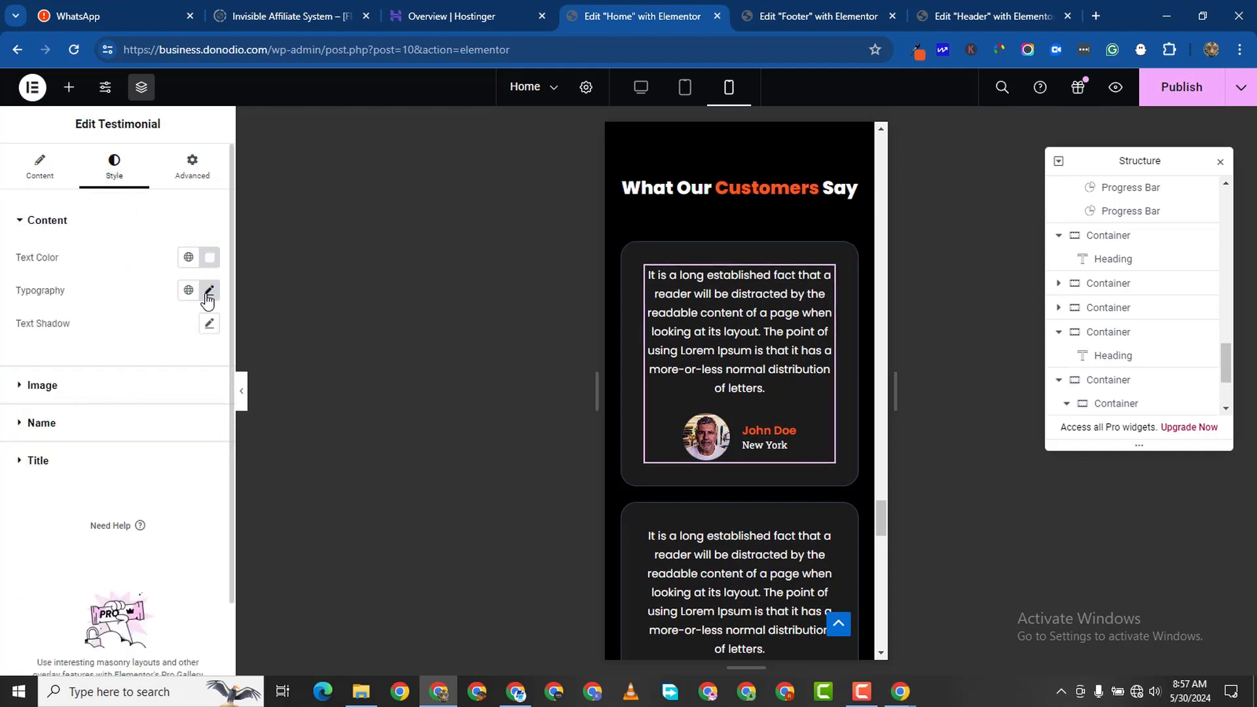
pyautogui.click(209, 290)
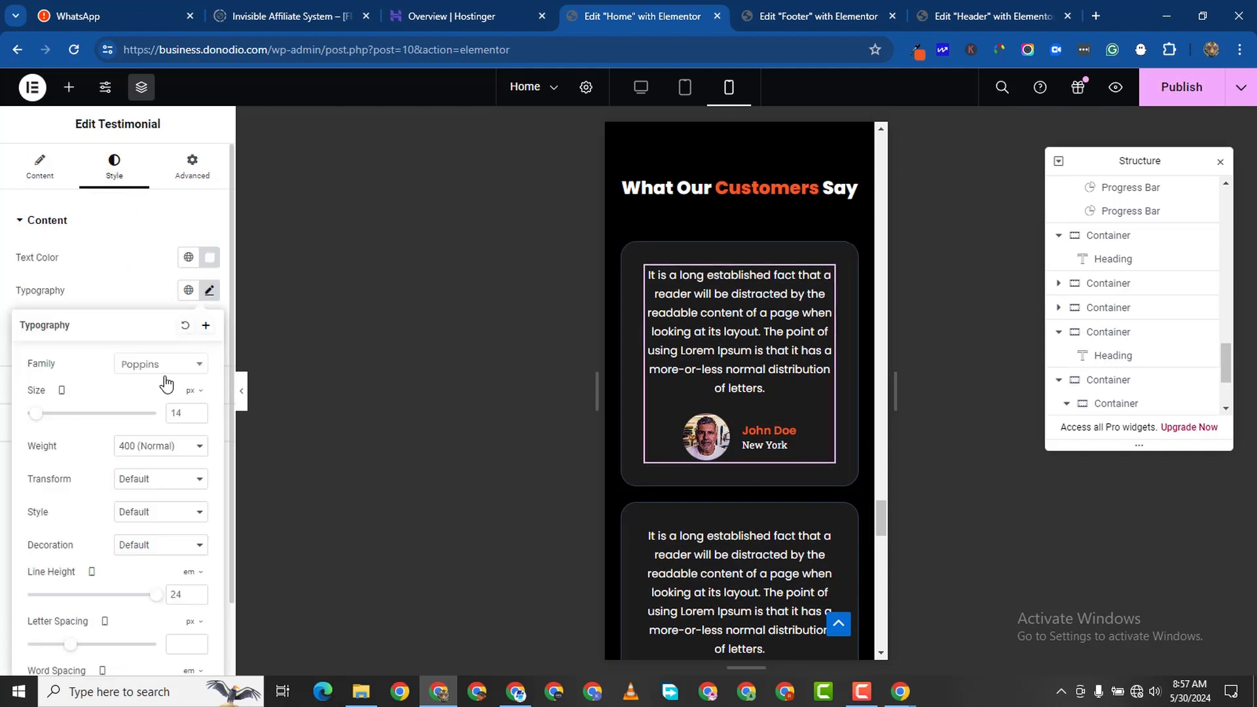
pyautogui.click(197, 416)
pyautogui.click(198, 416)
pyautogui.click(197, 416)
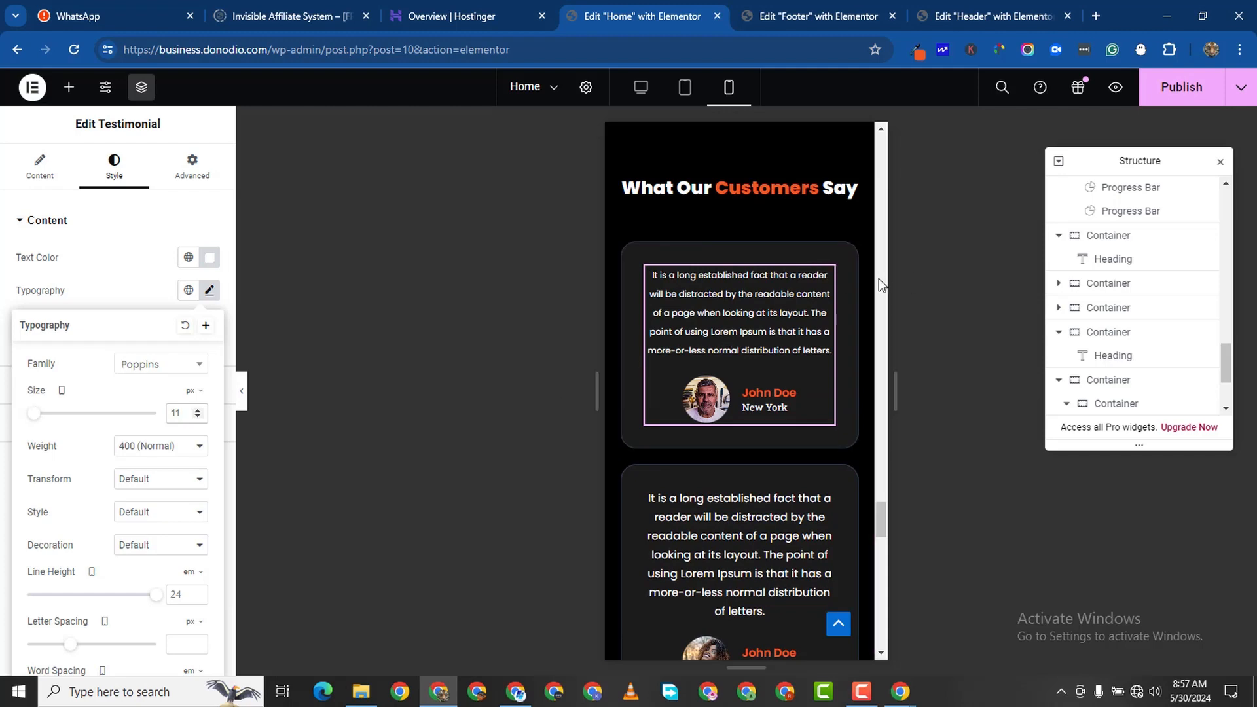
# Copy the first testimonial and paste its style onto the second testimonial, the one from LA.
pyautogui.rightClick(833, 283)
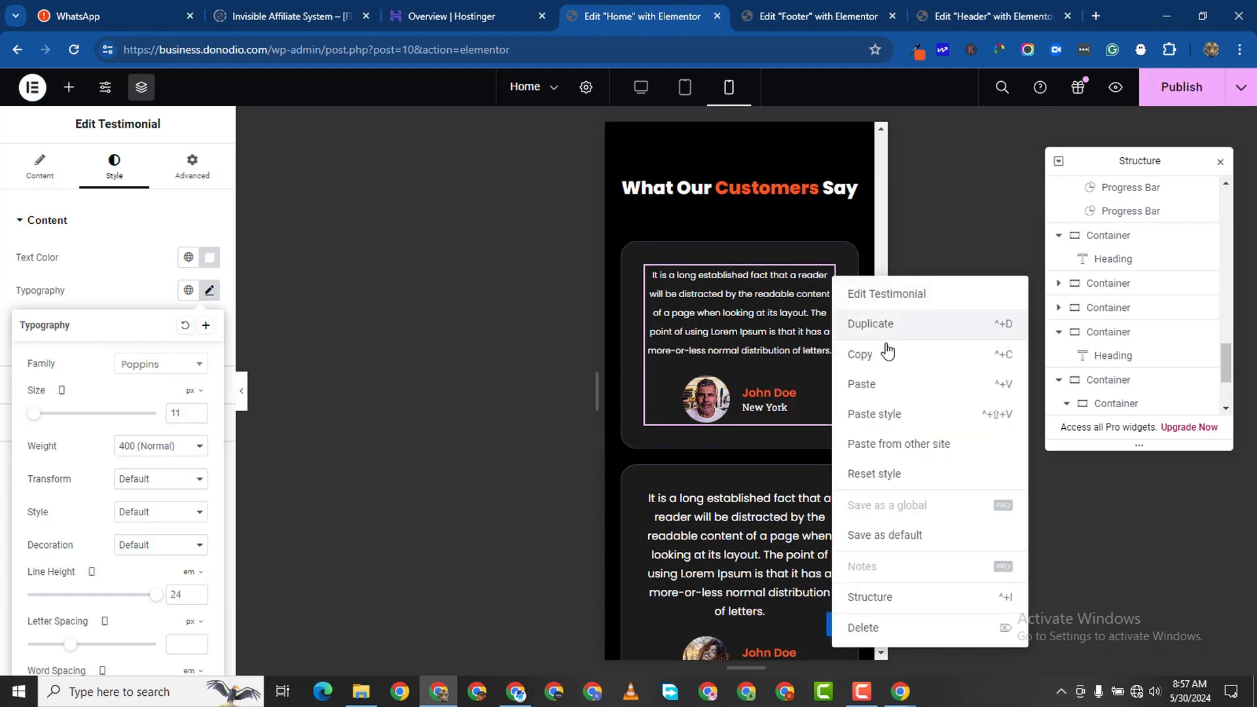
pyautogui.click(880, 354)
pyautogui.scroll(-1, 822, 542)
pyautogui.scroll(-2, 823, 542)
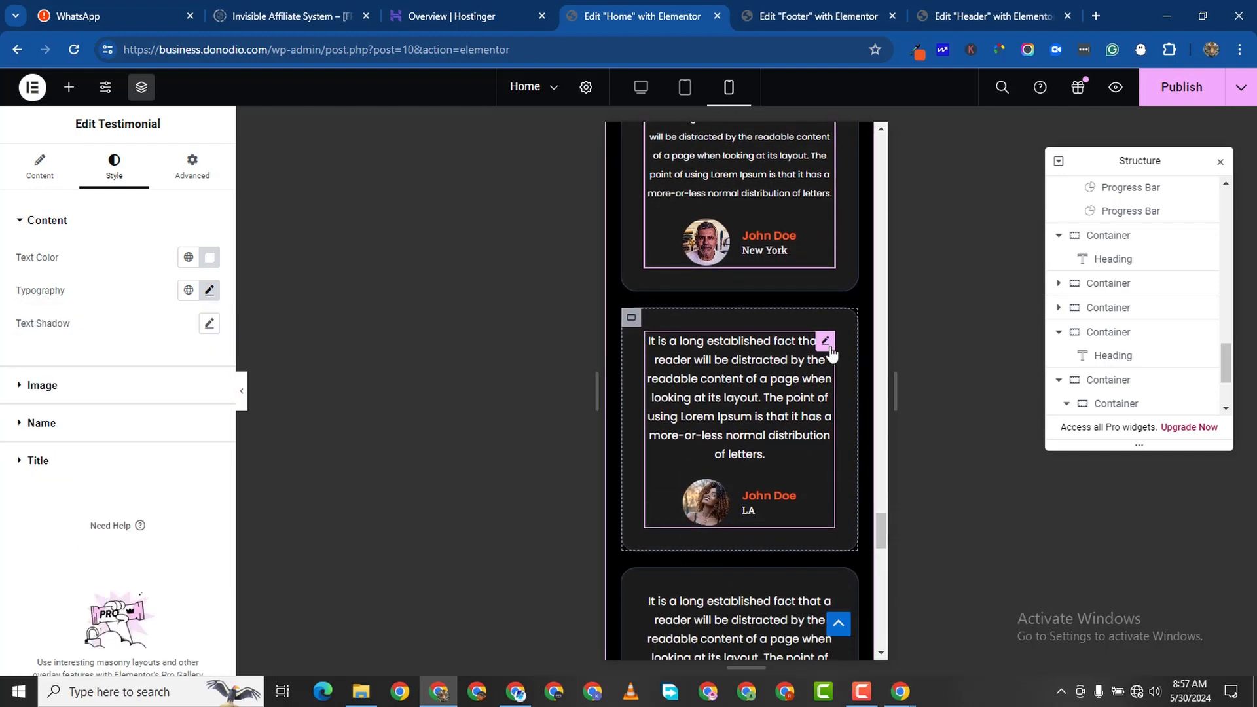
pyautogui.rightClick(880, 441)
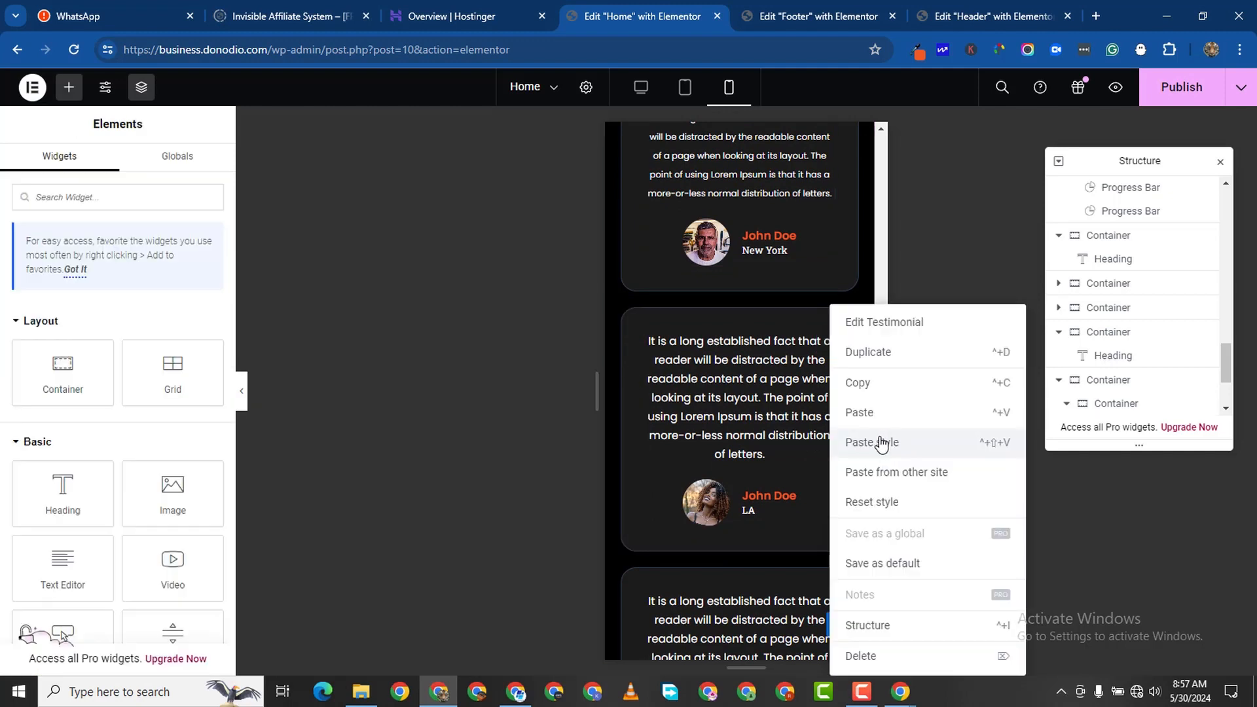
pyautogui.click(879, 441)
# Paste the copied testimonial style onto the UK and Germany testimonials.
pyautogui.scroll(-2, 772, 508)
pyautogui.rightClick(824, 410)
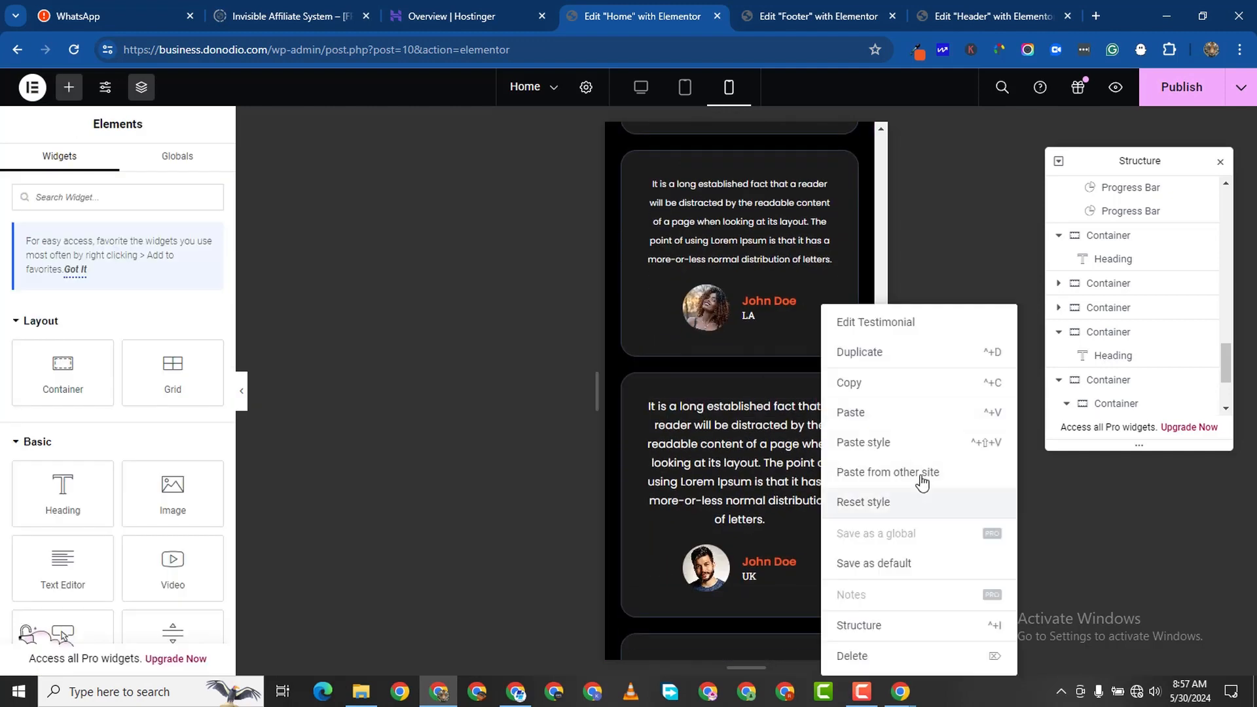
pyautogui.click(906, 442)
pyautogui.scroll(-1, 788, 528)
pyautogui.scroll(-2, 788, 528)
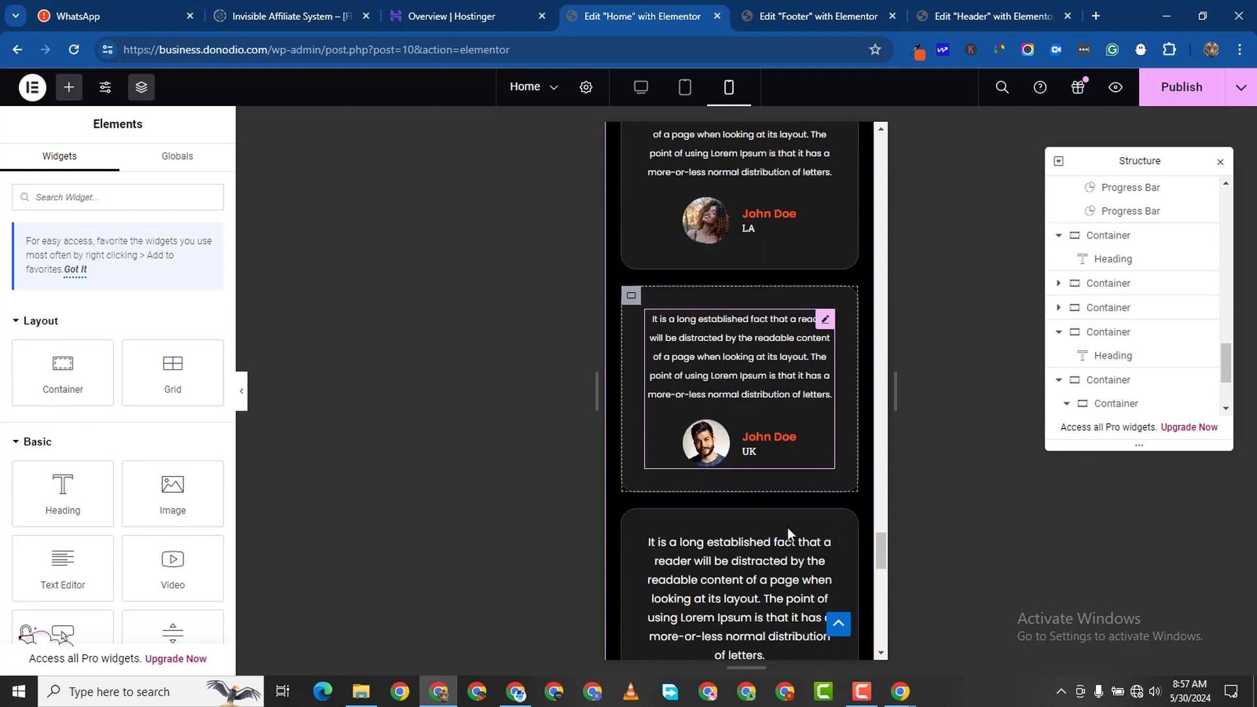
pyautogui.rightClick(822, 477)
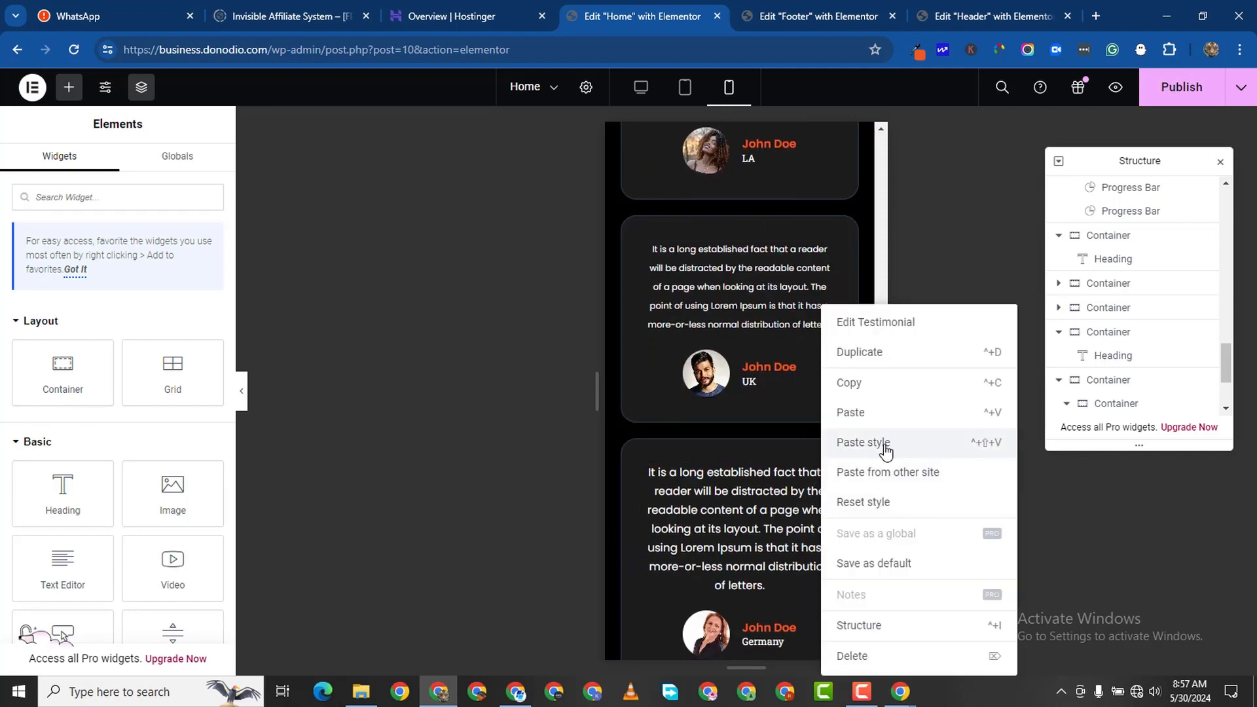
pyautogui.click(886, 440)
# Try to publish the Home page, and check the mobile preview from the testimonials down to the footer.
pyautogui.scroll(-5, 764, 537)
pyautogui.scroll(-3, 764, 536)
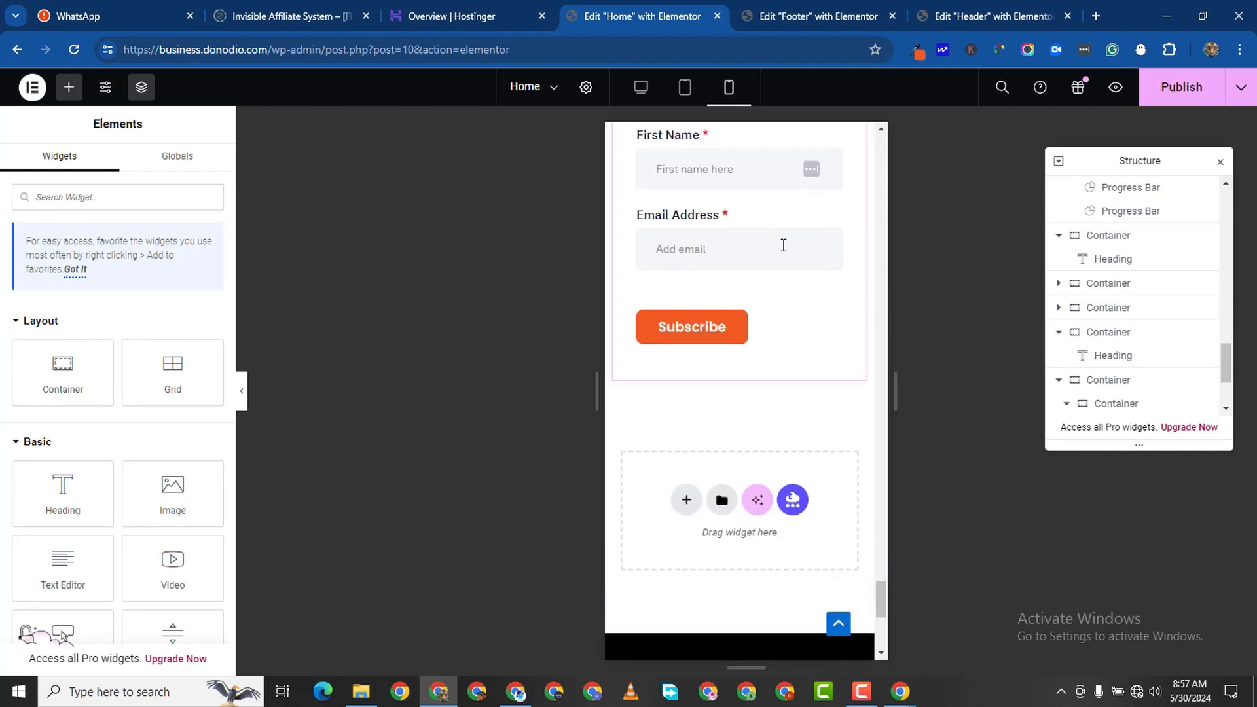
pyautogui.click(1182, 87)
pyautogui.scroll(6, 711, 369)
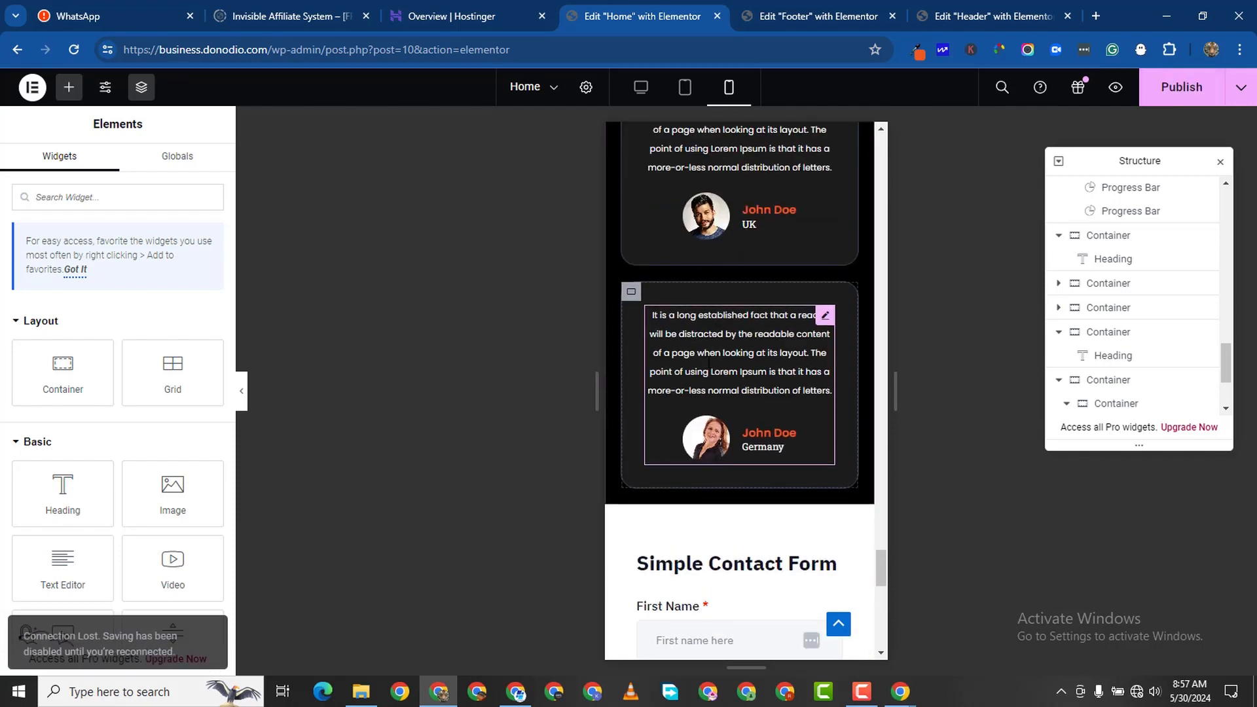
pyautogui.scroll(-12, 711, 369)
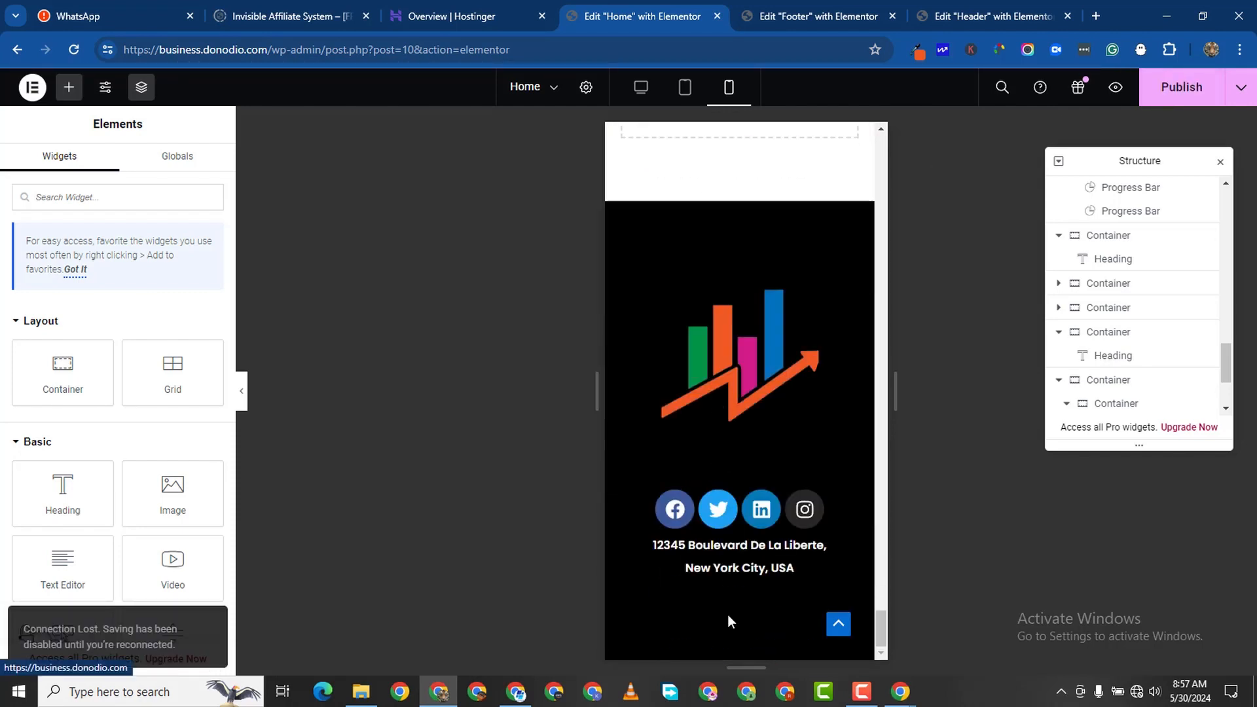
pyautogui.scroll(10, 725, 421)
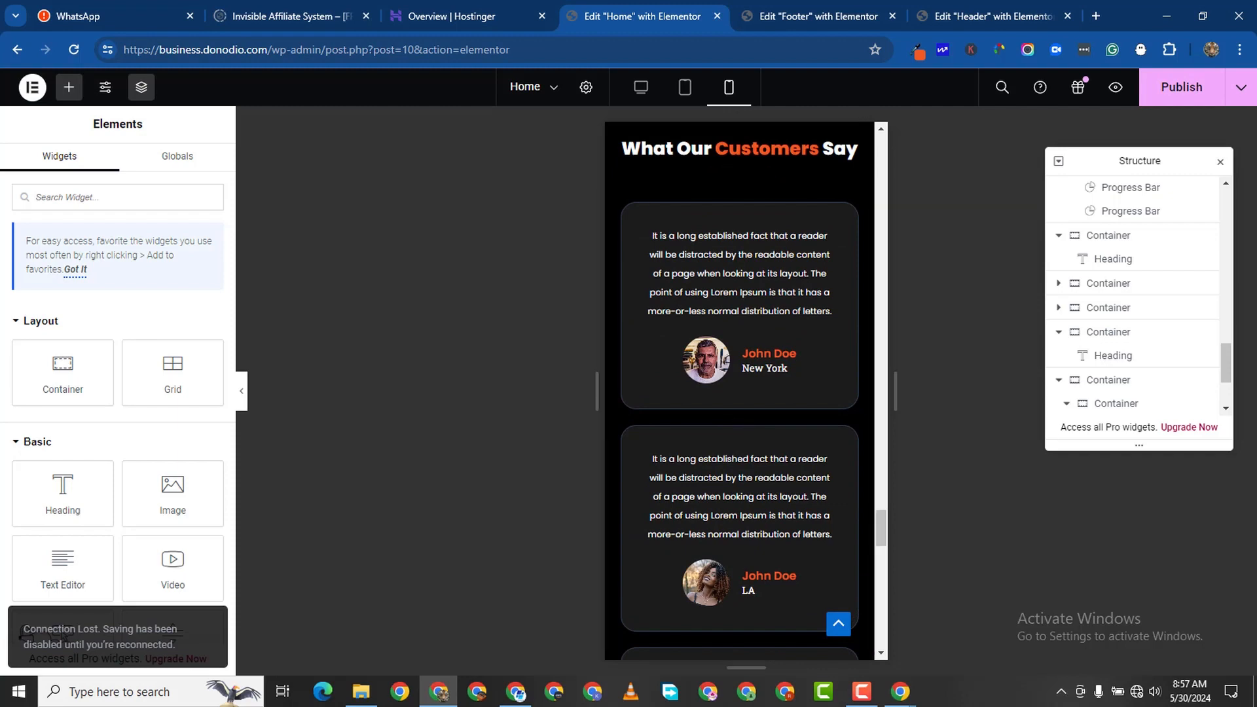
# Reconnect the computer to the secured Wi-Fi network and publish the Home page changes.
pyautogui.click(1135, 693)
pyautogui.click(1076, 251)
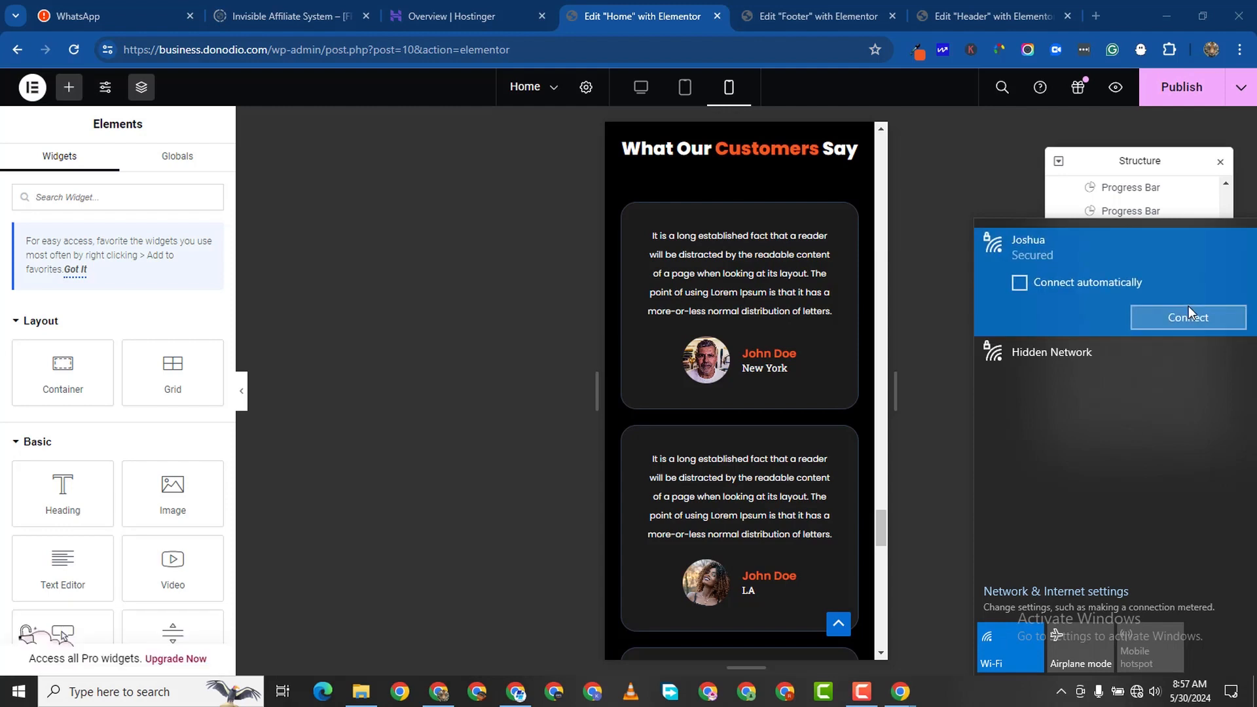
pyautogui.click(1188, 315)
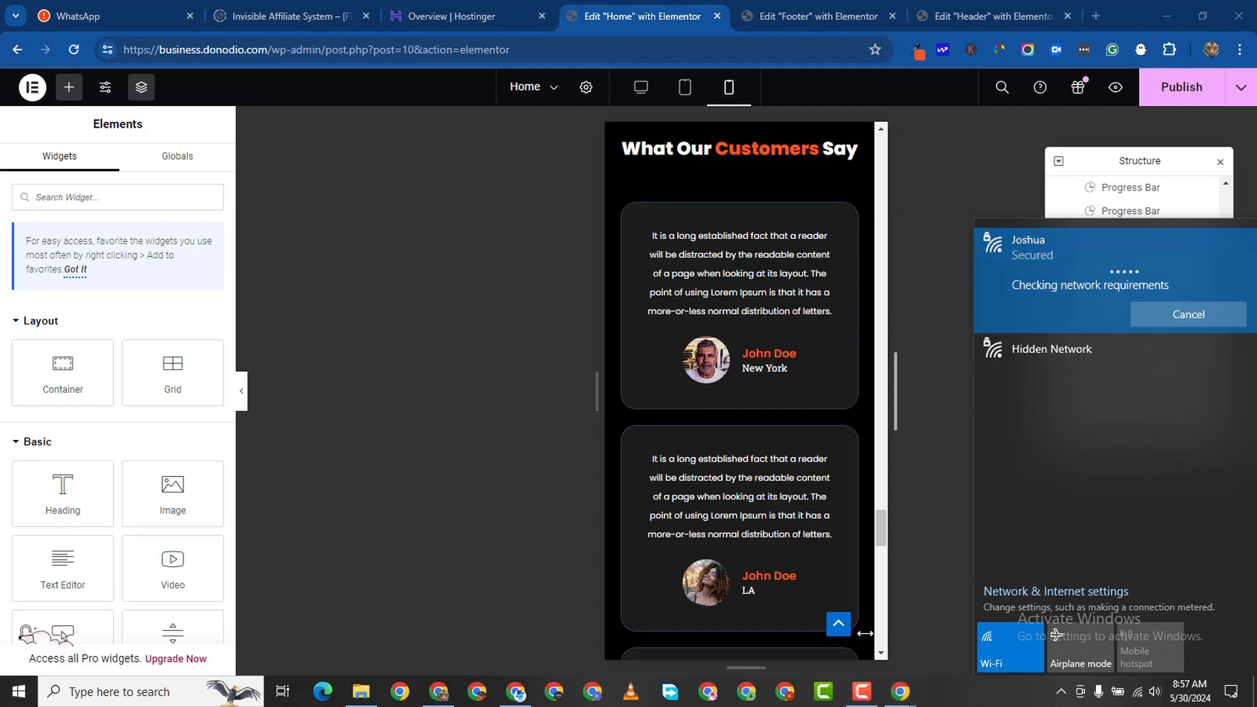
pyautogui.click(1185, 87)
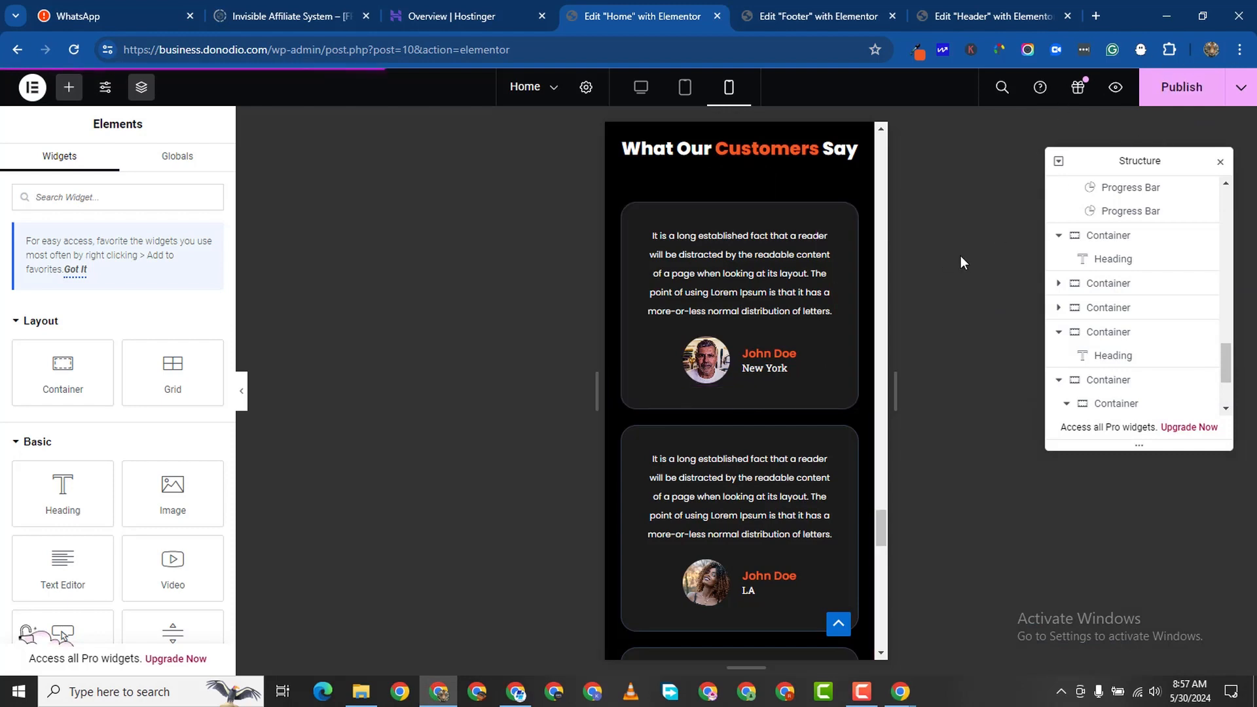
# Review the mobile layout of the Home page from the portfolio section up to the header.
pyautogui.scroll(15, 753, 426)
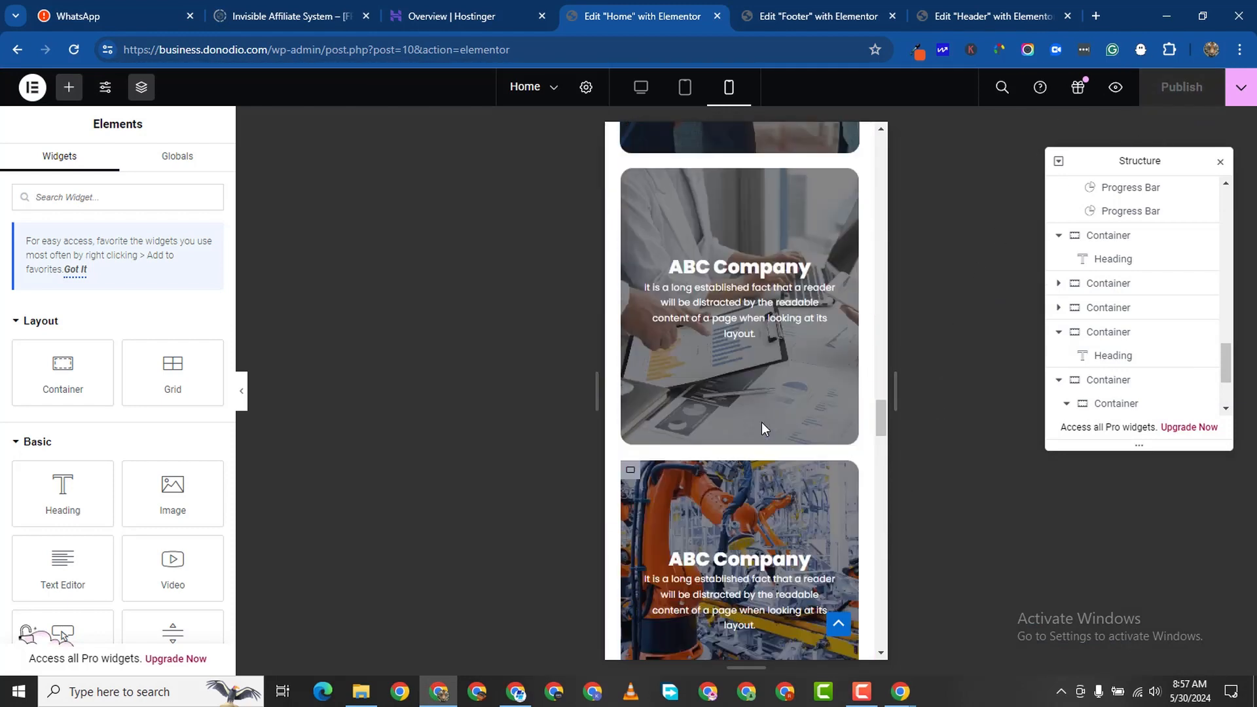
pyautogui.scroll(10, 764, 427)
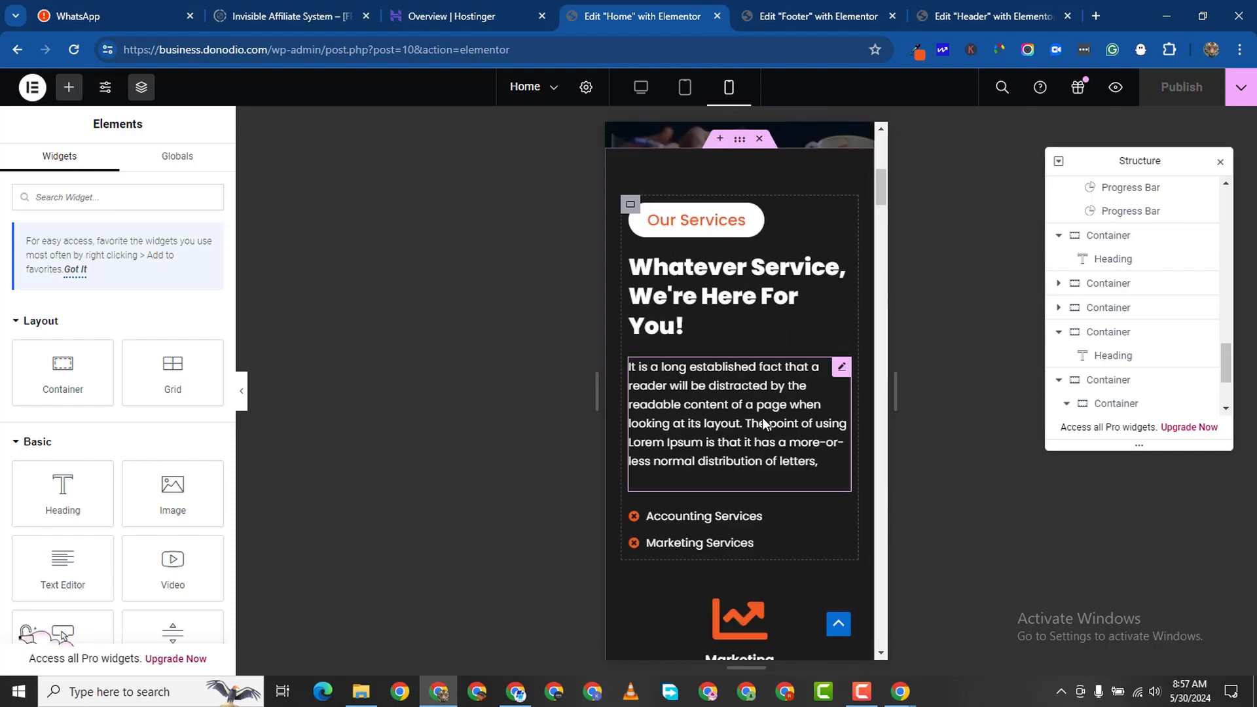
pyautogui.scroll(-3, 768, 427)
pyautogui.scroll(10, 767, 427)
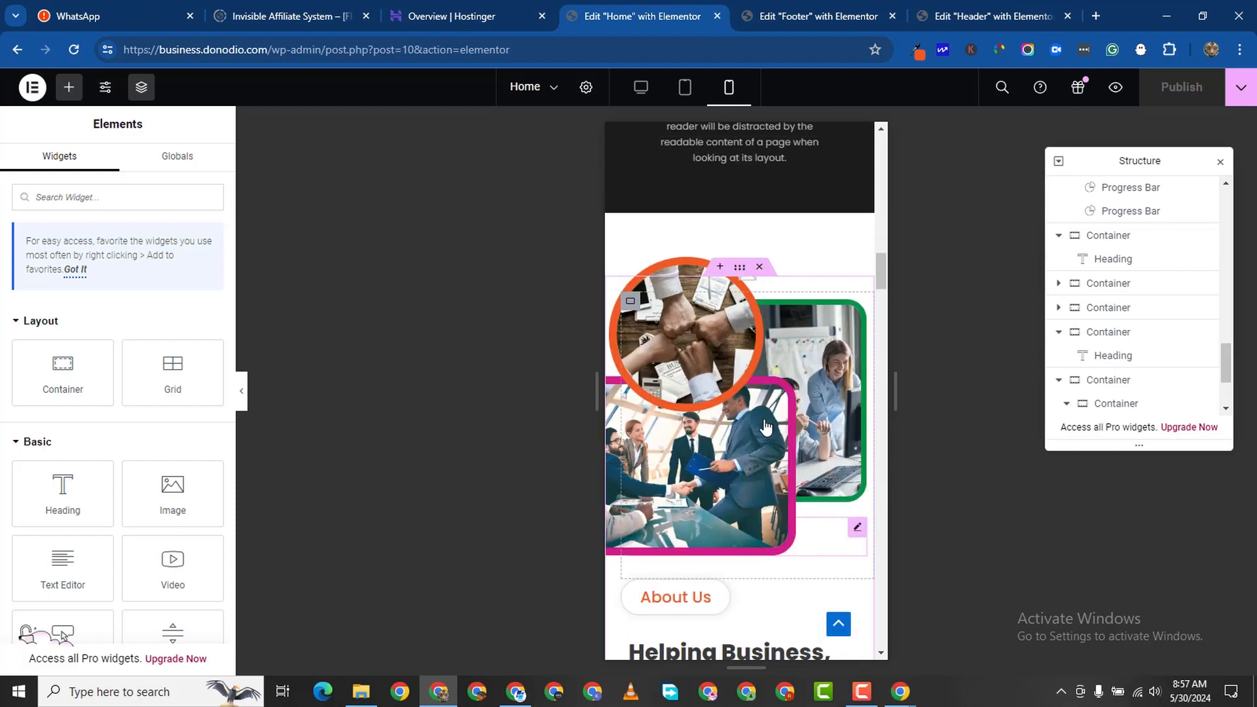
pyautogui.scroll(-5, 767, 426)
pyautogui.scroll(5, 767, 426)
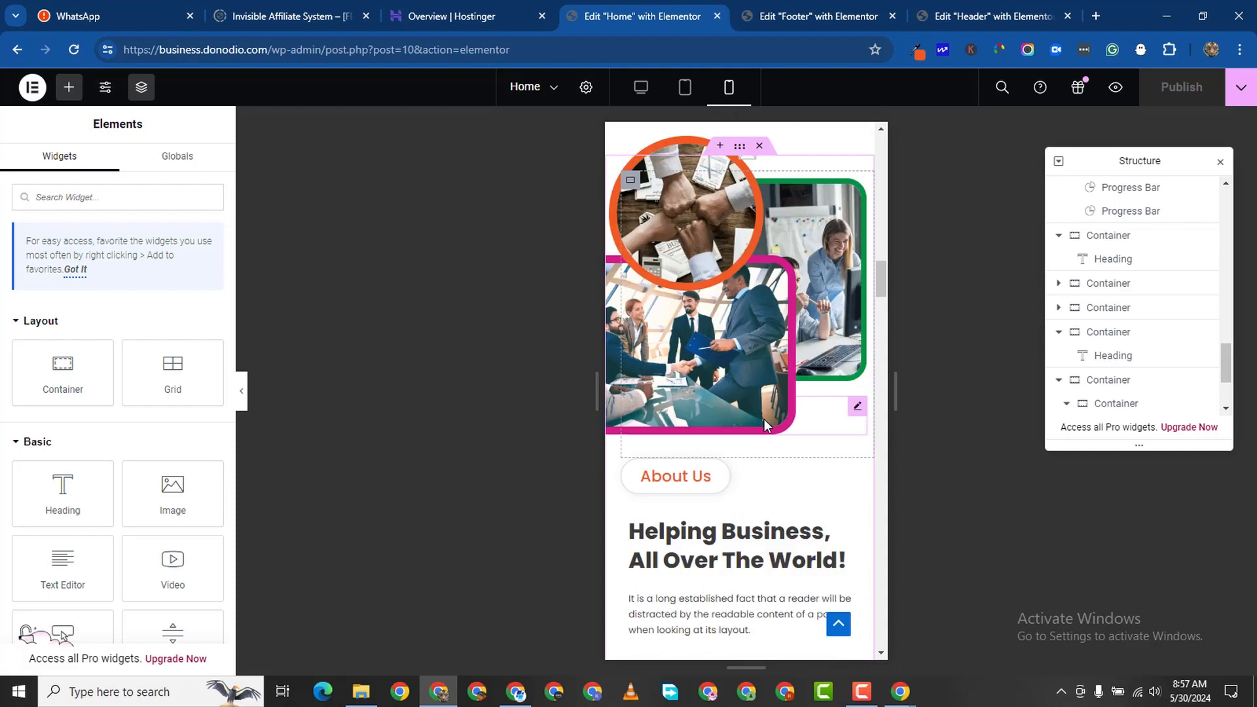
pyautogui.scroll(-4, 767, 422)
pyautogui.scroll(12, 767, 421)
pyautogui.scroll(-2, 766, 419)
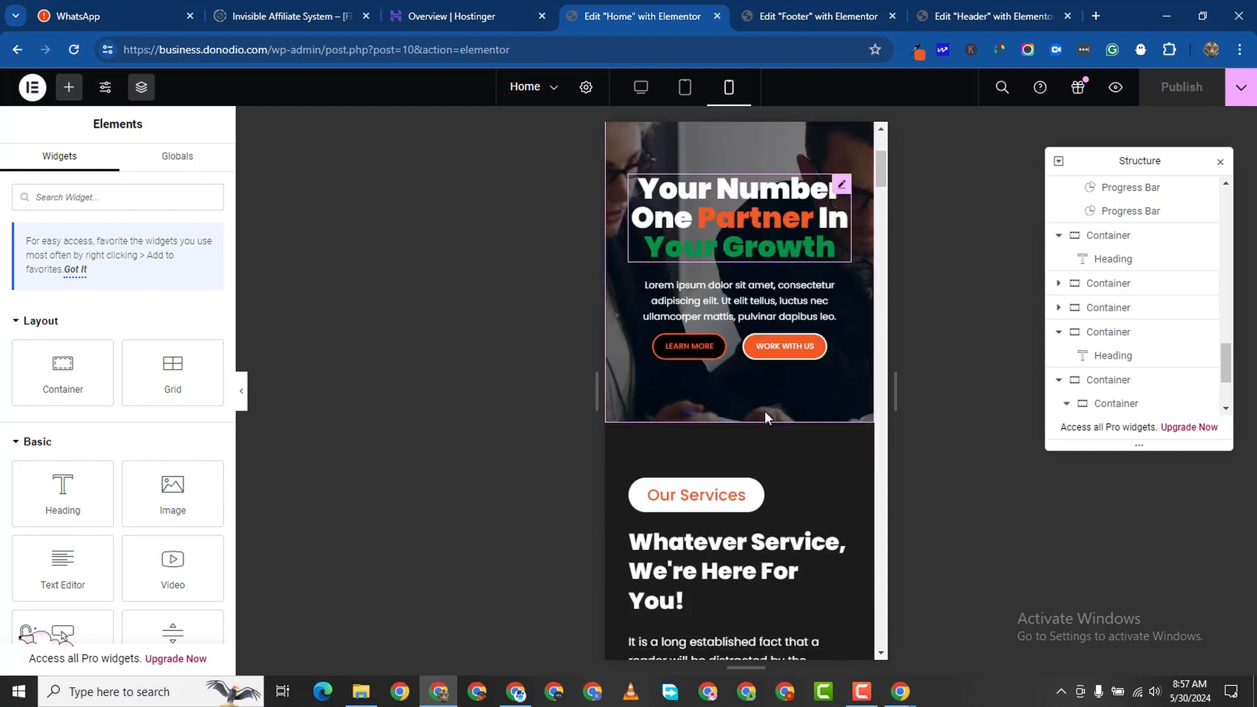
pyautogui.scroll(2, 766, 417)
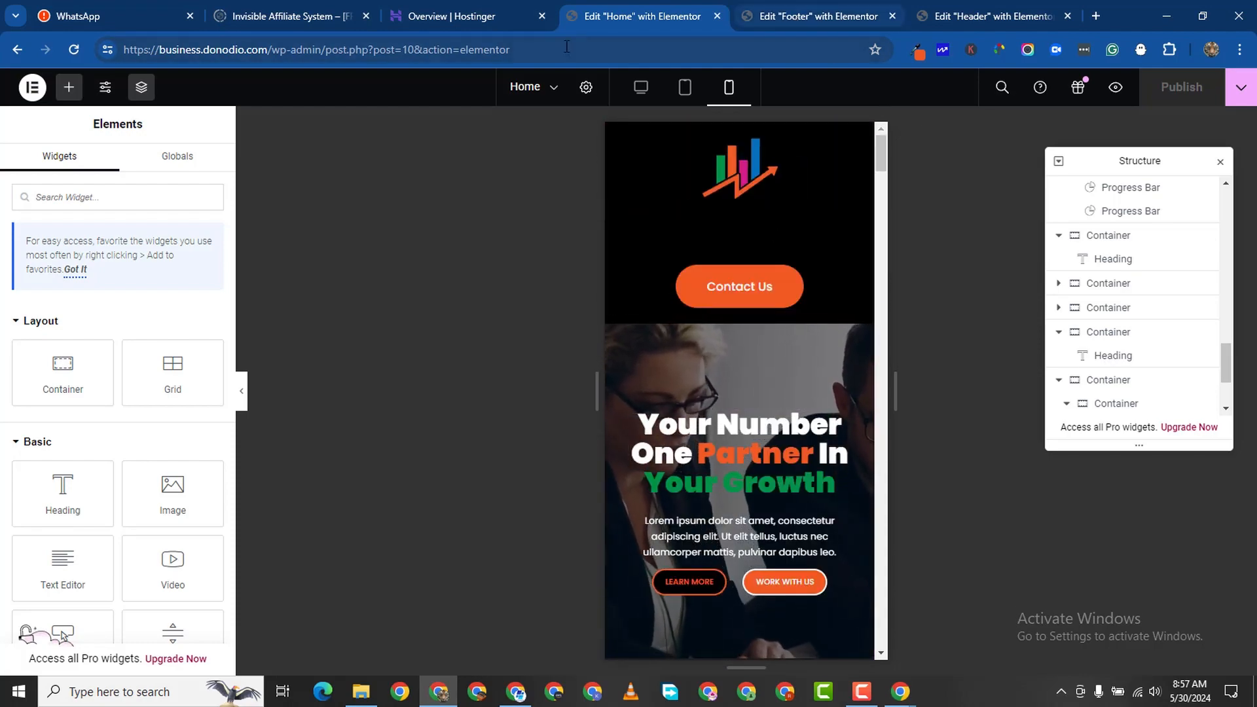
# Switch to the Footer template, preview it in mobile view, and open the navigation menu's layout settings.
pyautogui.click(817, 20)
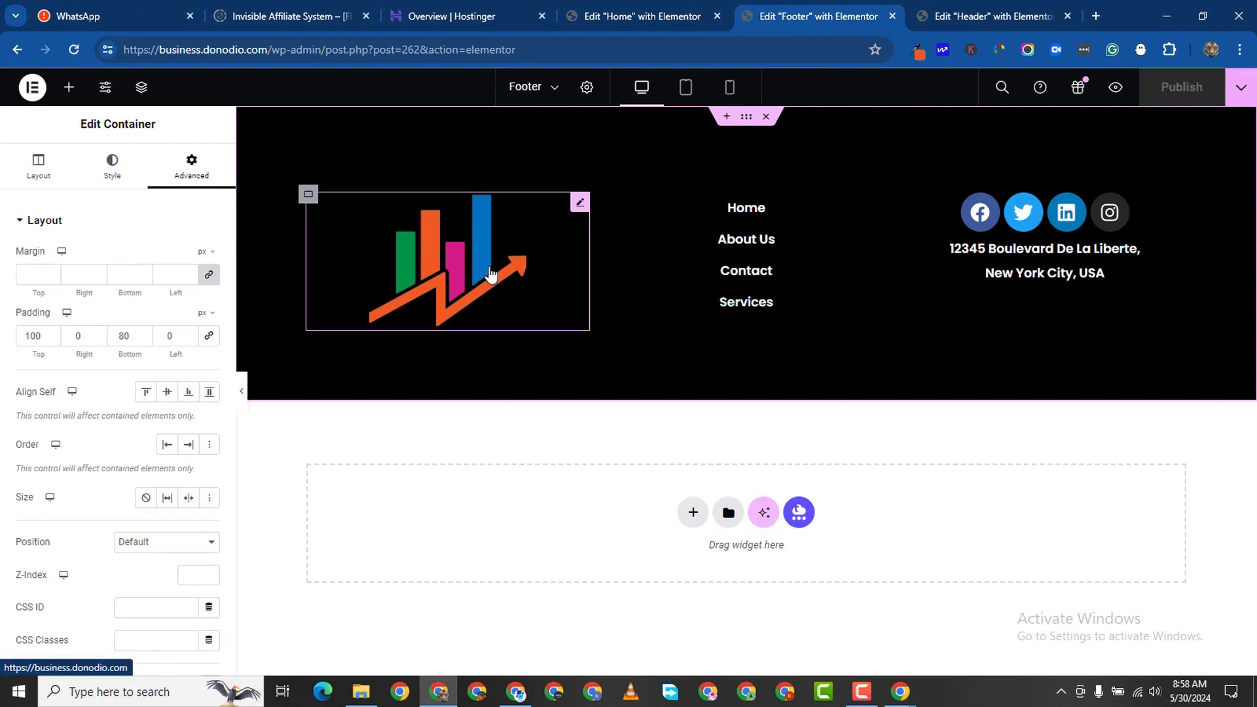
pyautogui.click(729, 88)
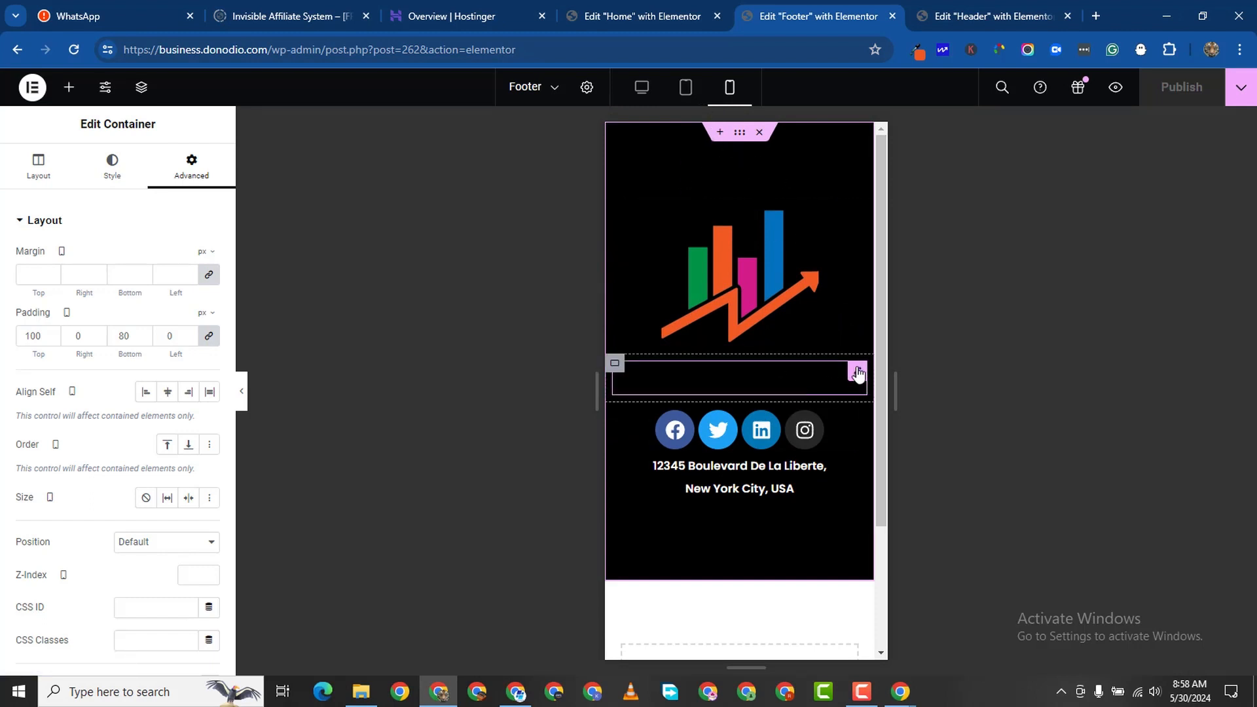
pyautogui.click(857, 374)
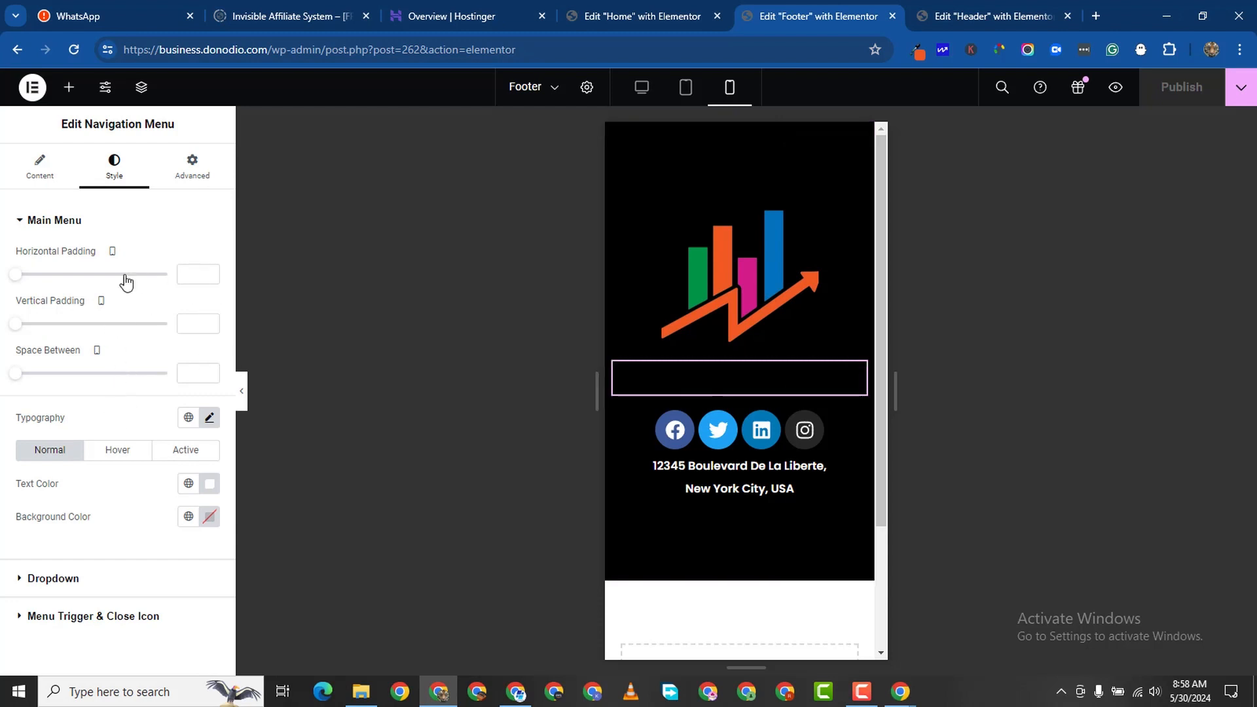
pyautogui.click(43, 174)
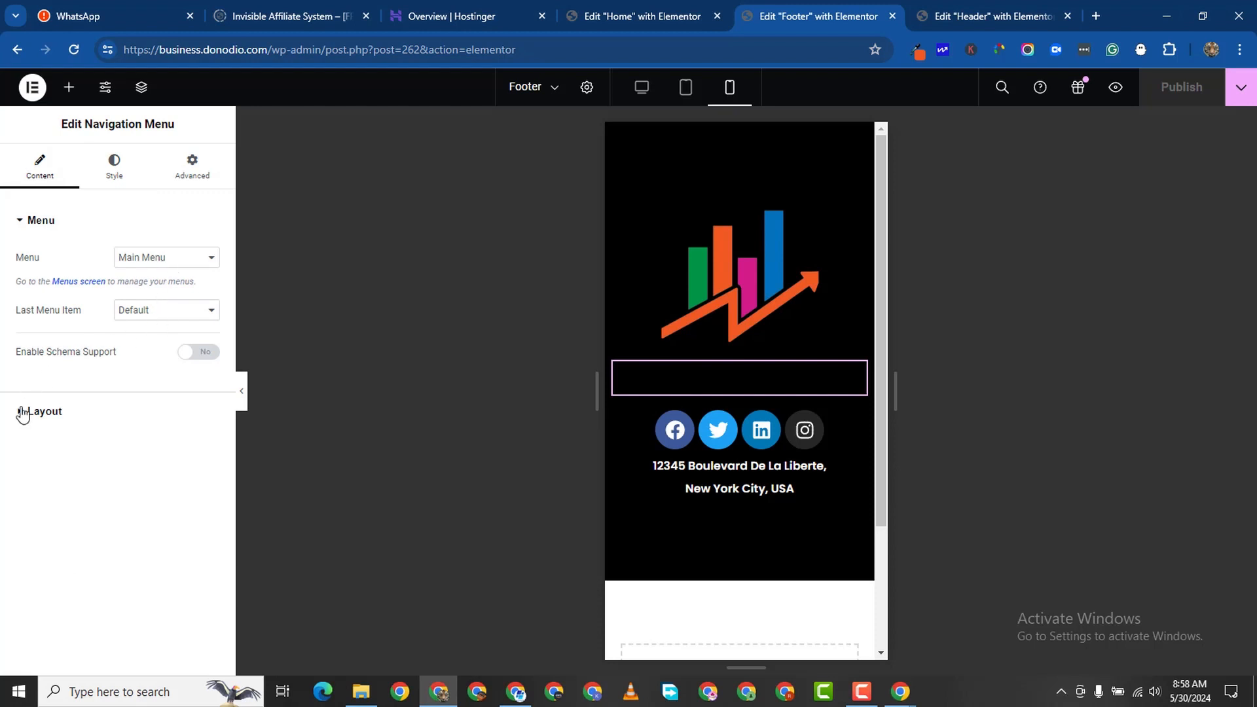
pyautogui.click(43, 411)
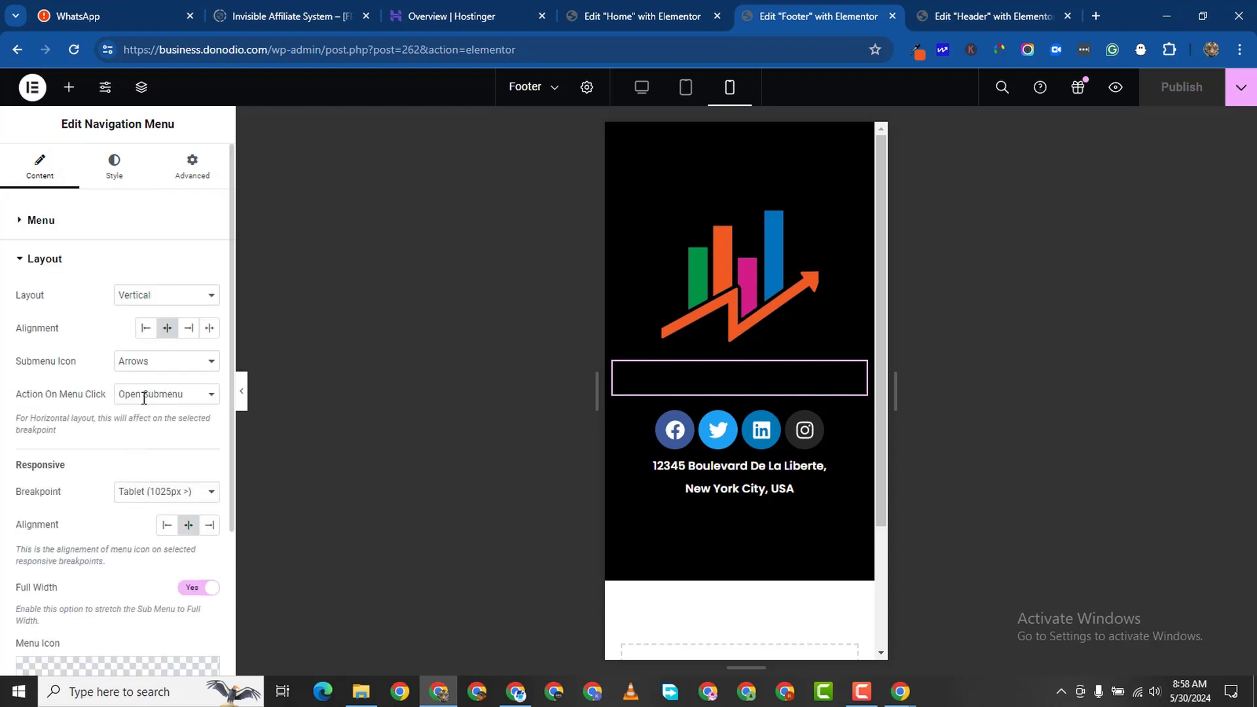
# Try the Horizontal layout for the footer navigation menu, and return it to Vertical with centre alignment.
pyautogui.click(174, 299)
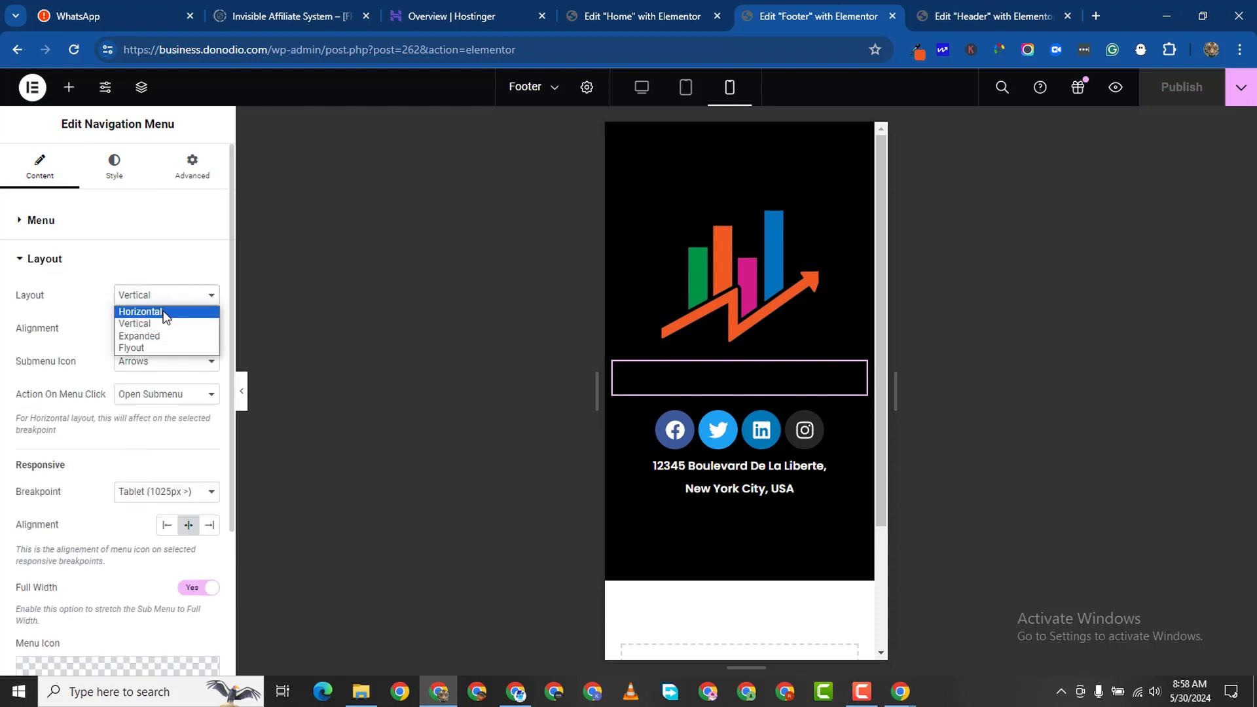
pyautogui.click(164, 312)
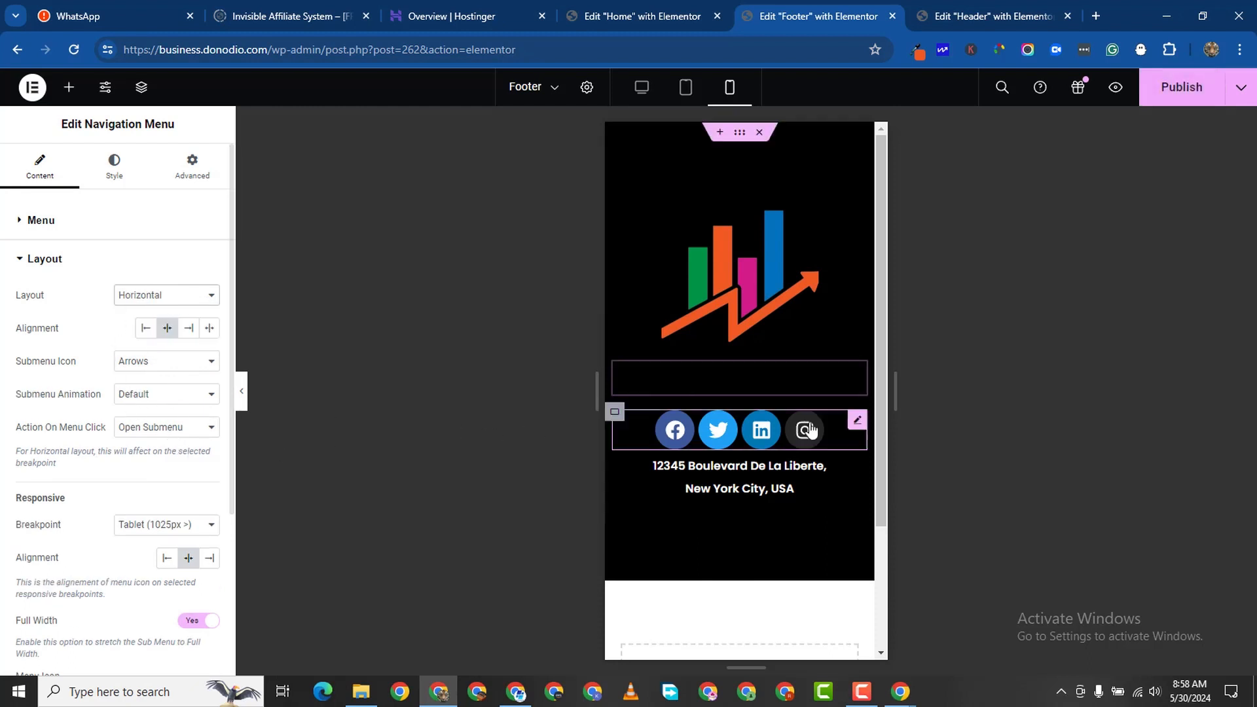
pyautogui.click(163, 296)
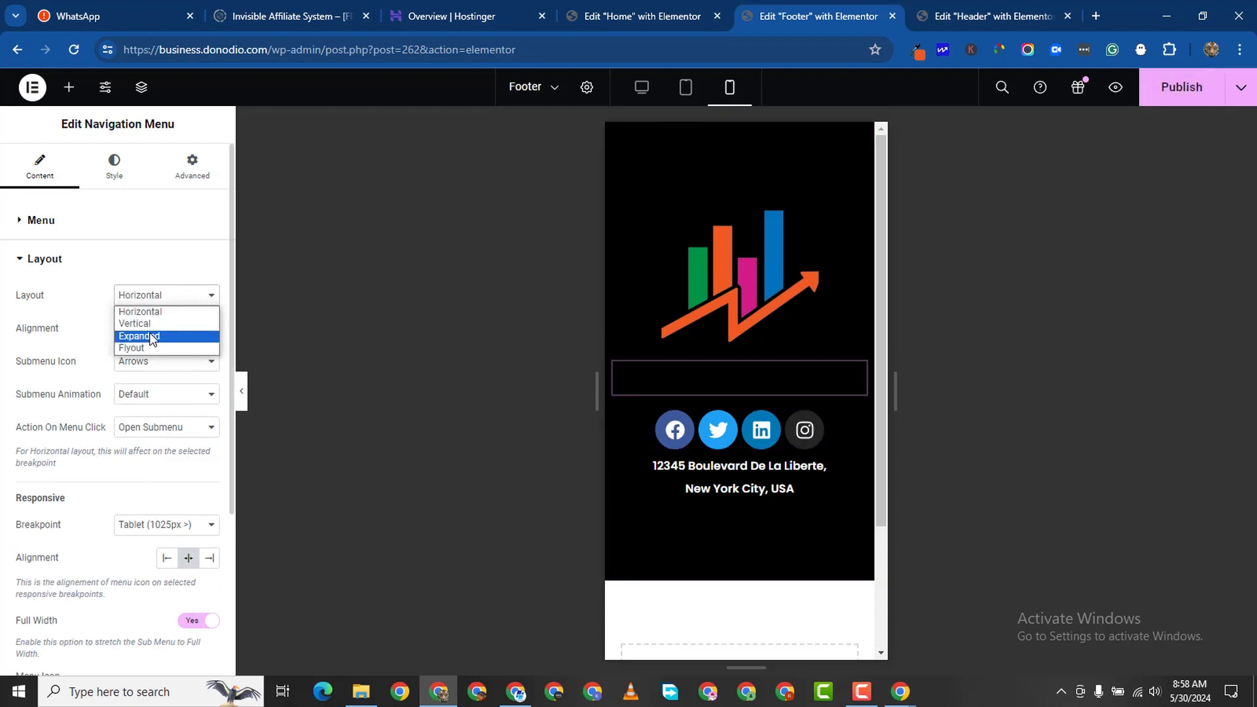
pyautogui.click(141, 323)
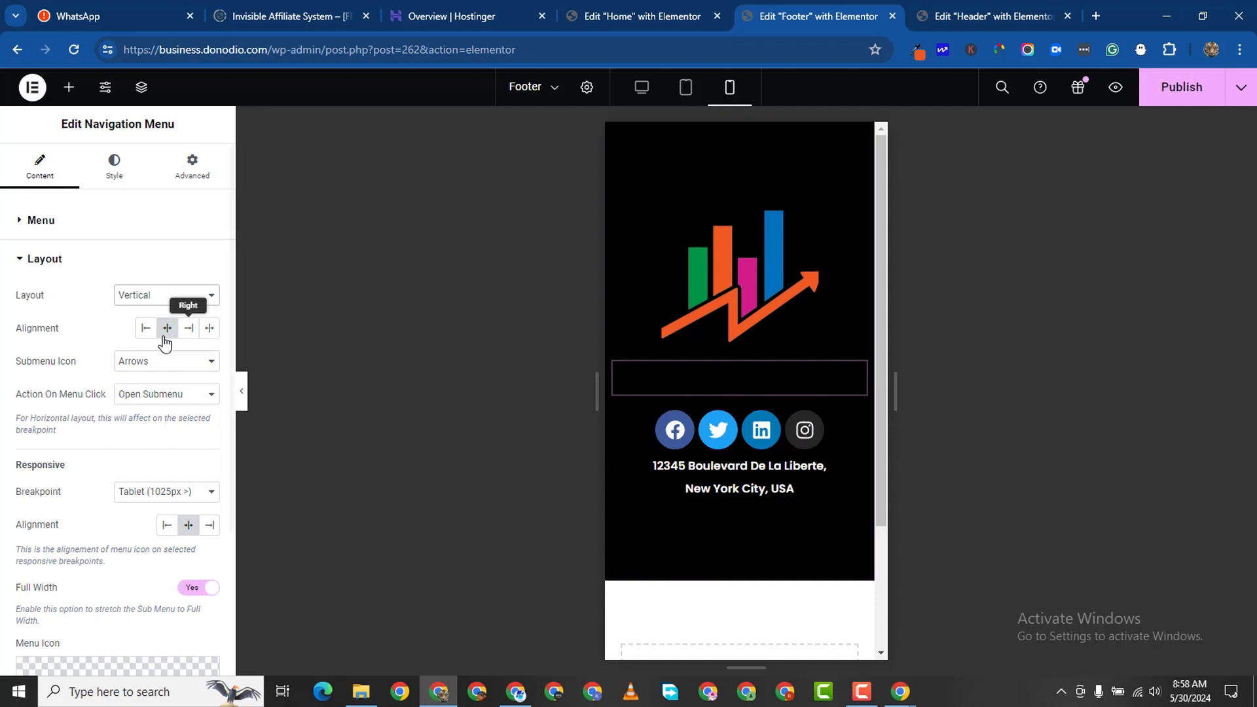
pyautogui.click(167, 329)
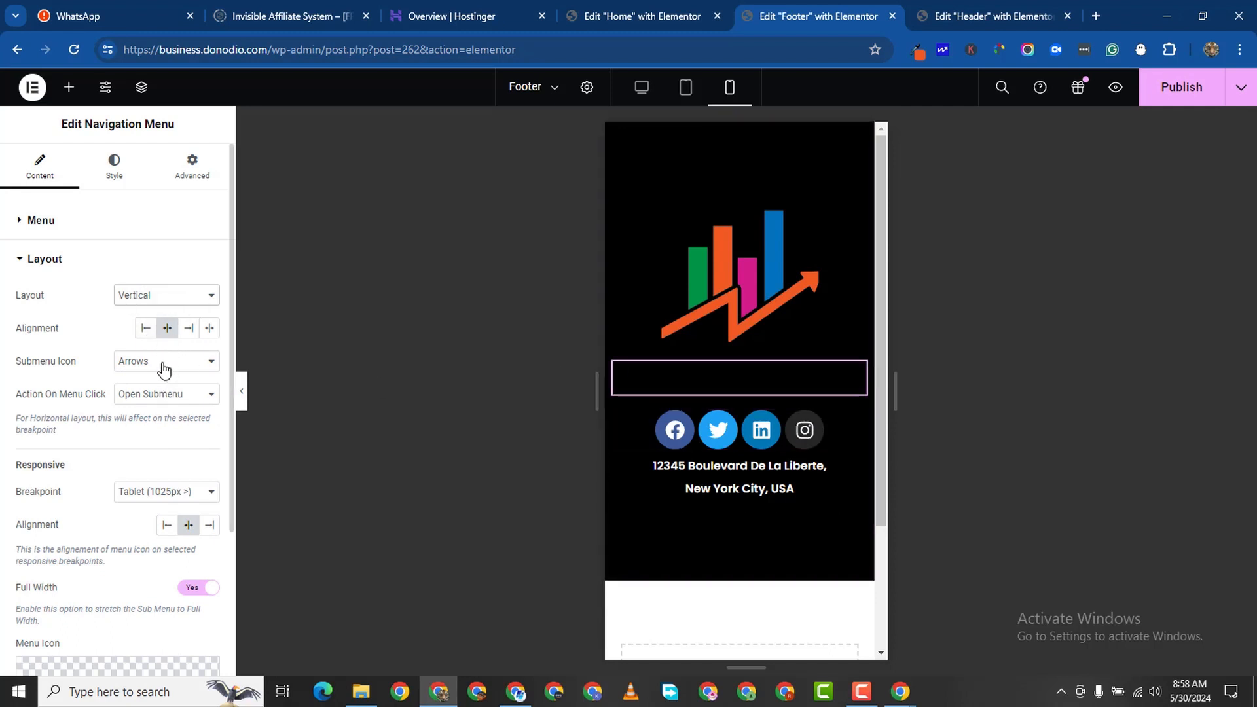
# Set the footer navigation menu's responsive breakpoint to None, and check the footer in the mobile preview.
pyautogui.scroll(-1, 134, 510)
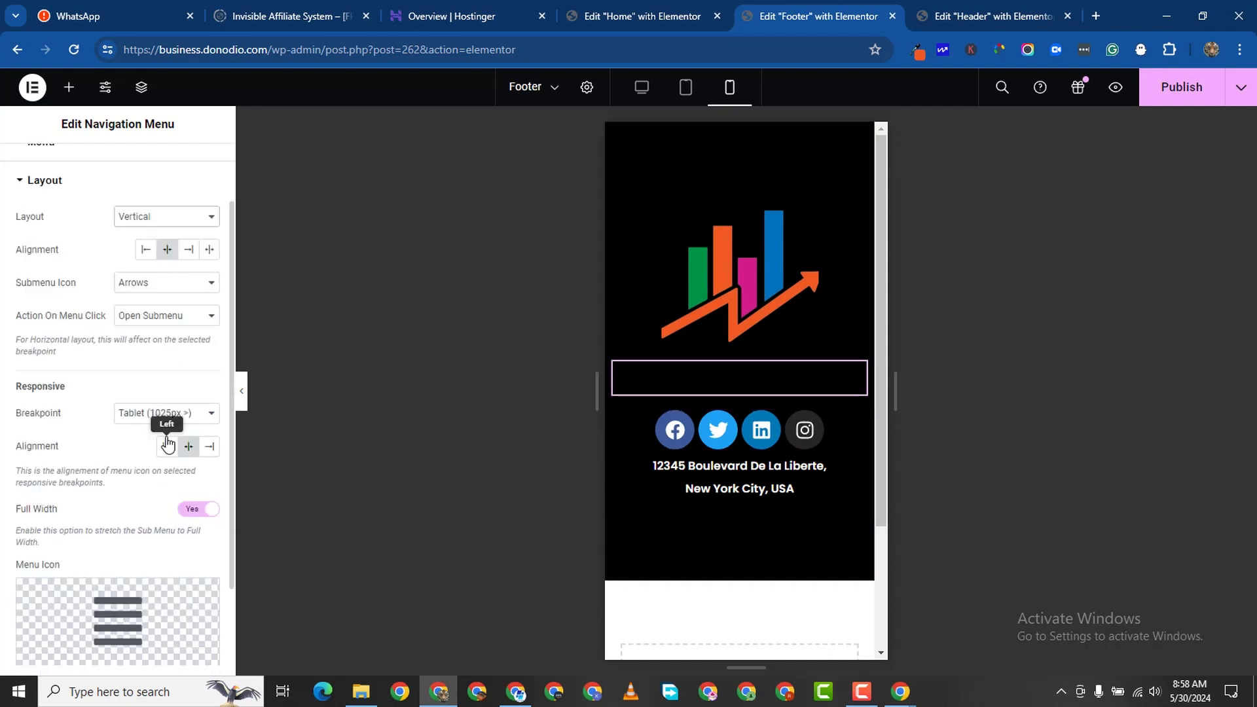
pyautogui.click(142, 412)
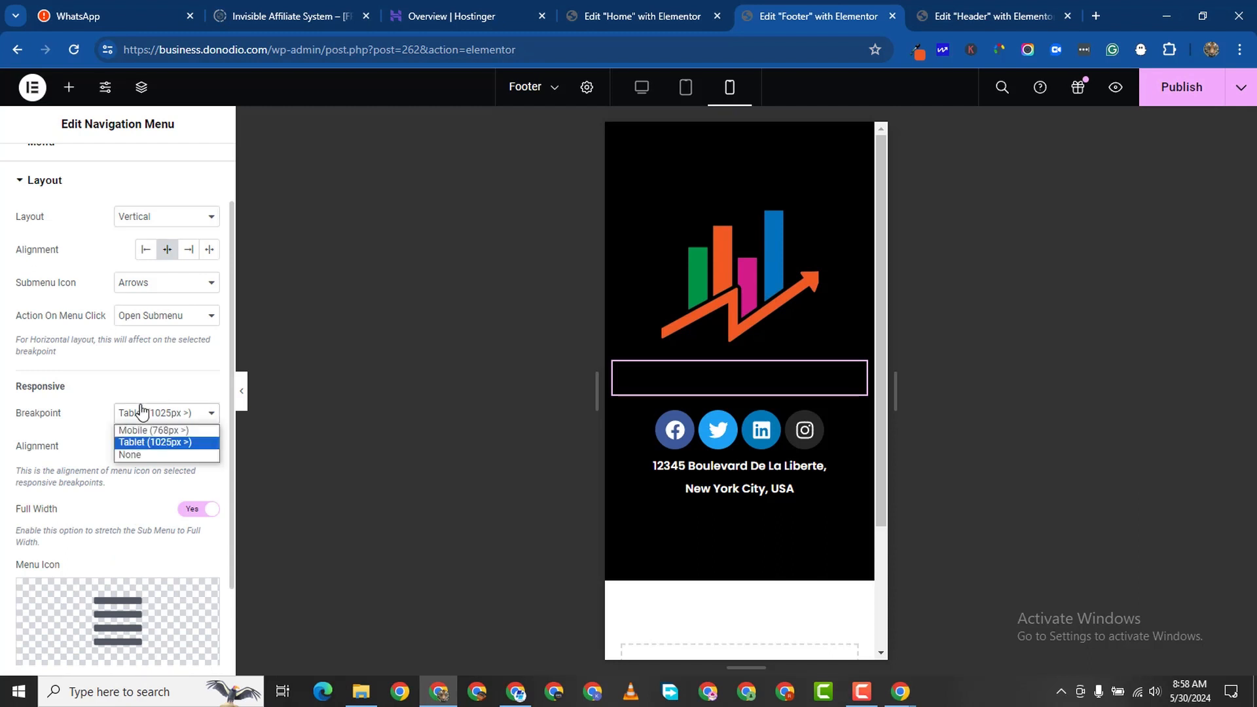
pyautogui.click(130, 455)
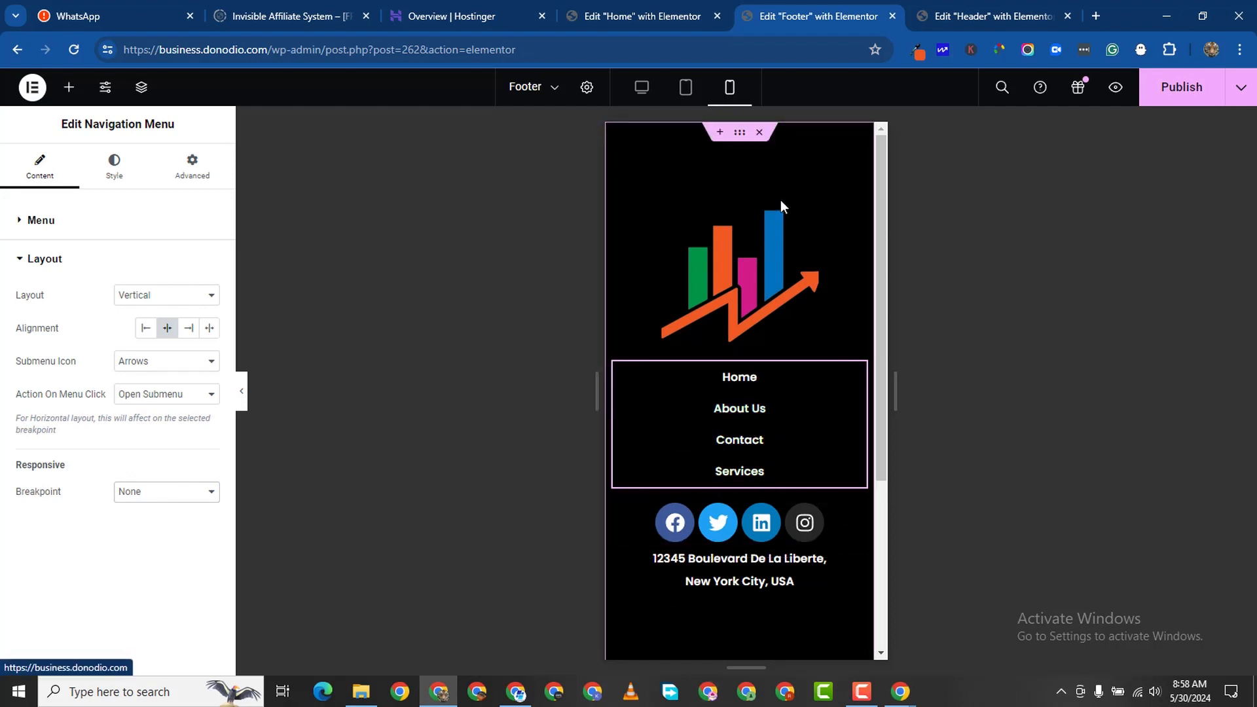
pyautogui.scroll(-1, 780, 252)
pyautogui.scroll(1, 844, 189)
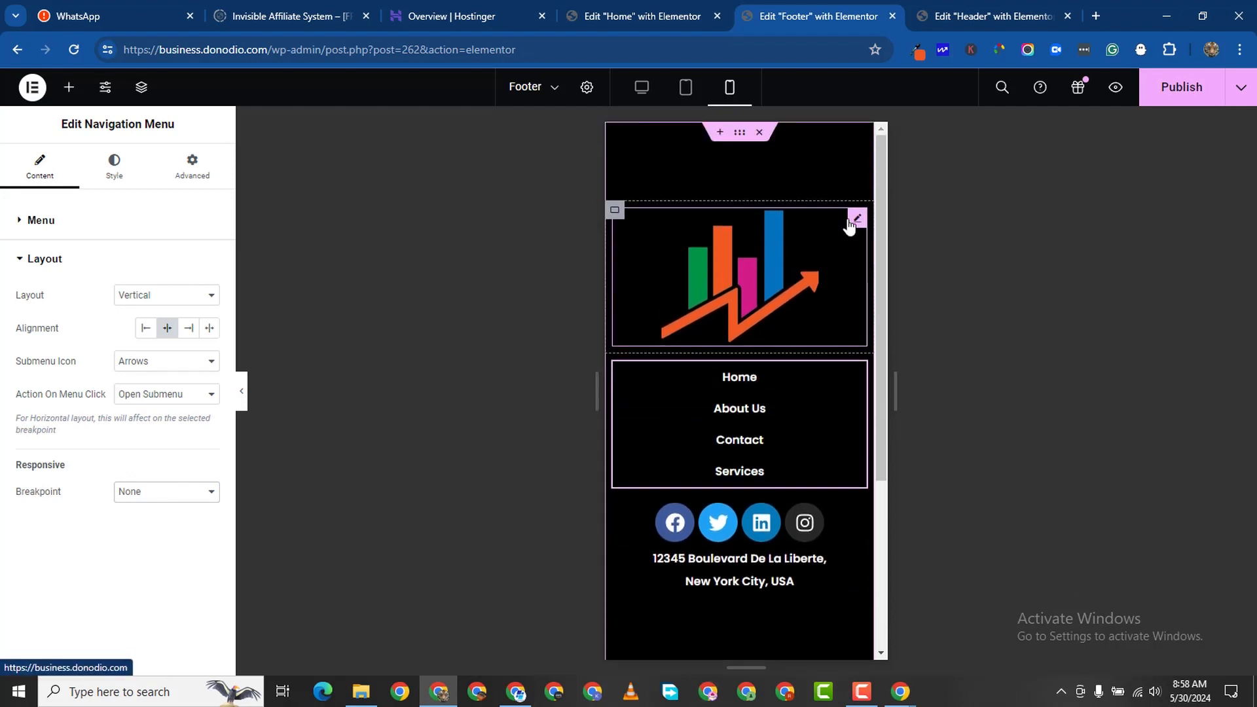
# Set the footer navigation menu's vertical padding to 8 for mobile, leaving the horizontal padding empty.
pyautogui.click(856, 218)
pyautogui.scroll(-1, 759, 320)
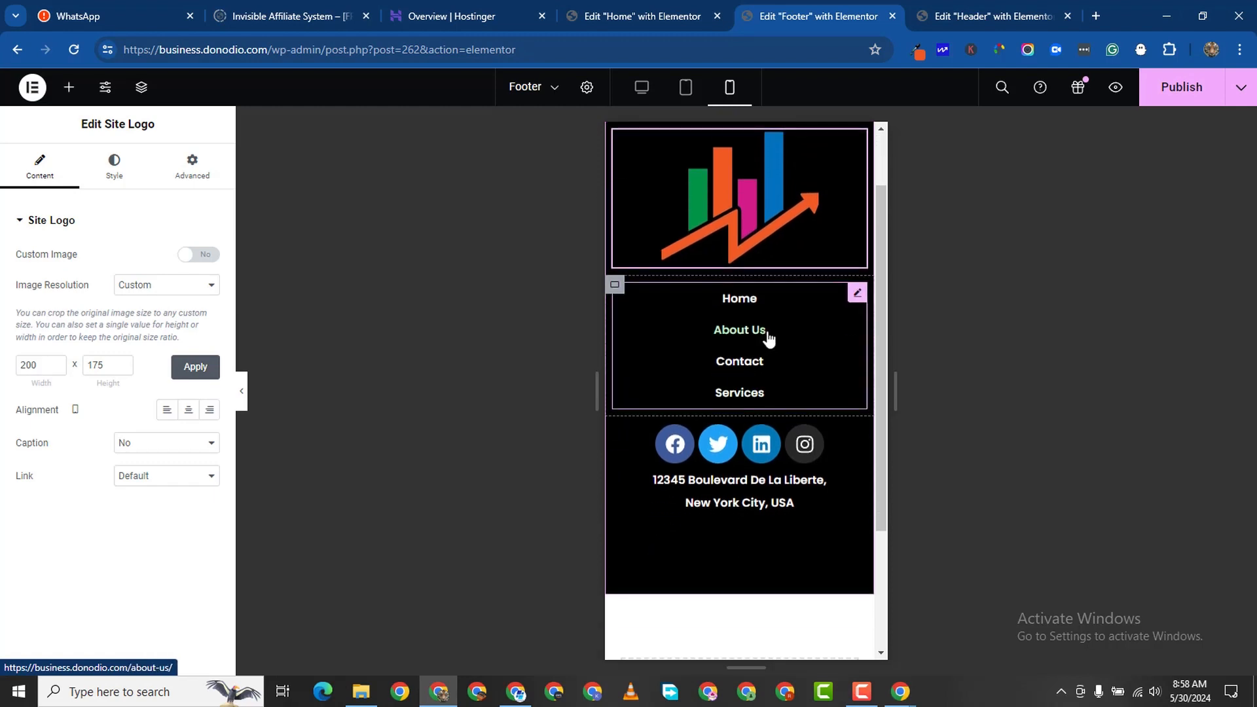
pyautogui.click(617, 319)
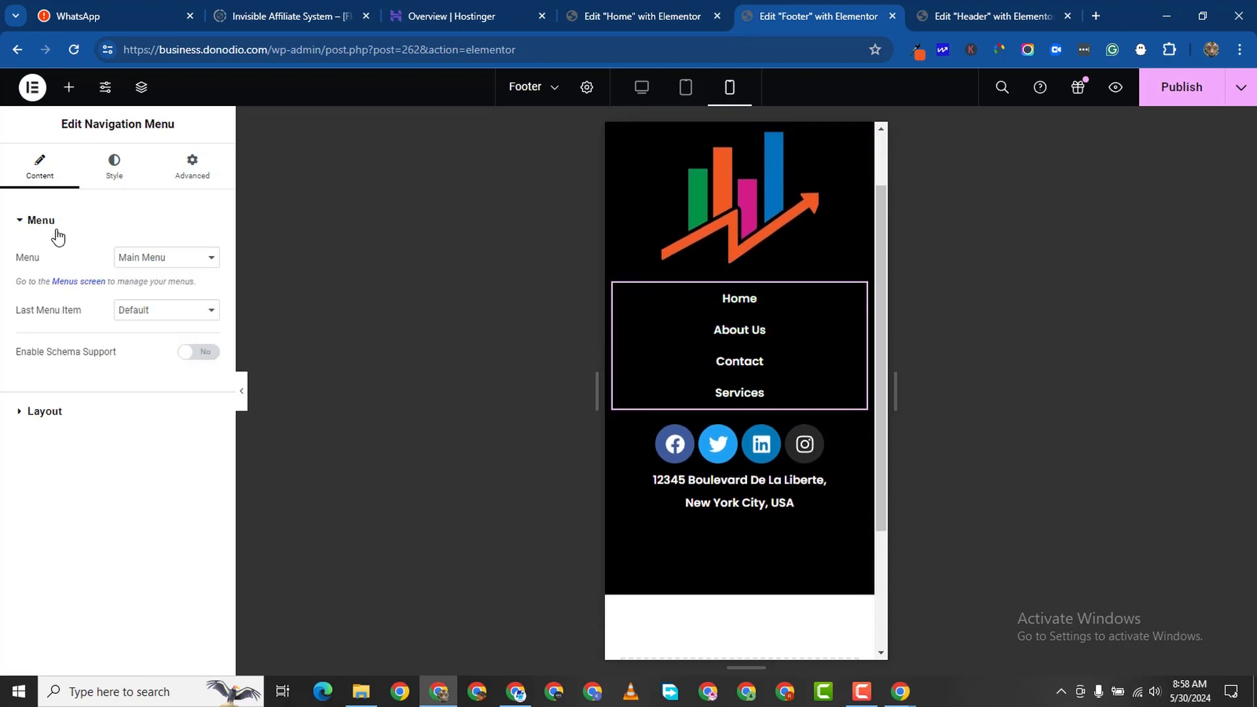
pyautogui.click(114, 167)
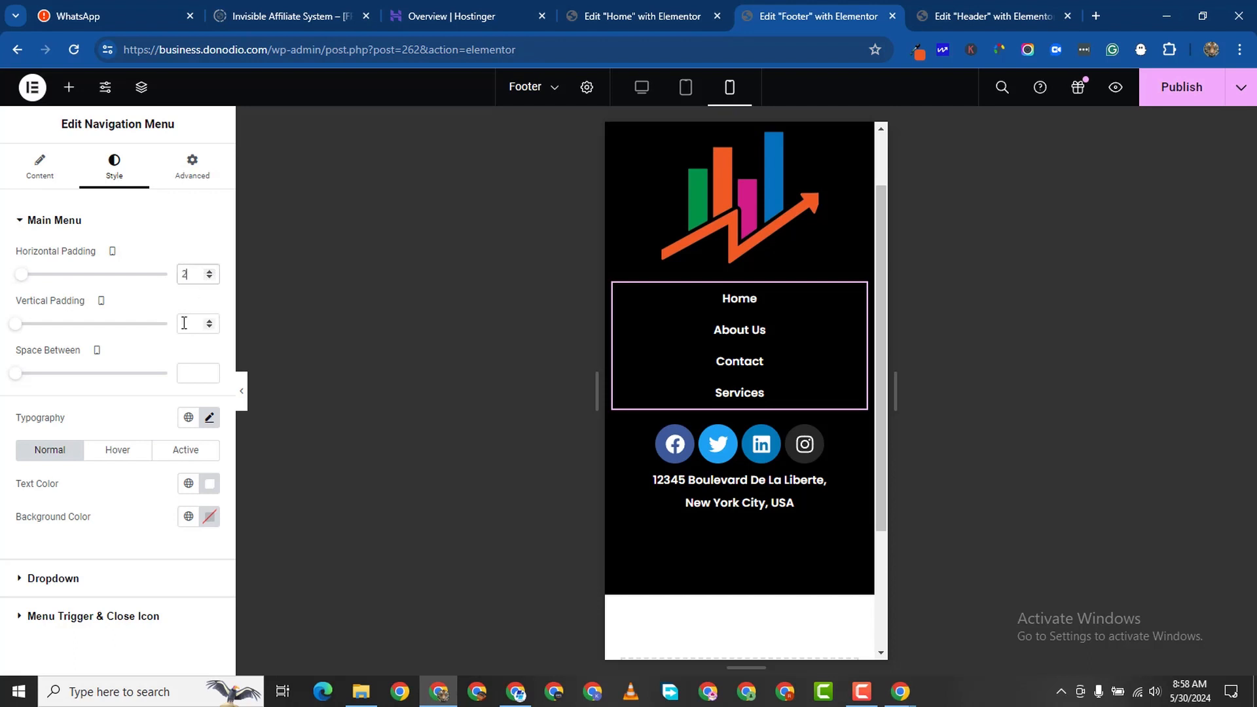
pyautogui.click(208, 322)
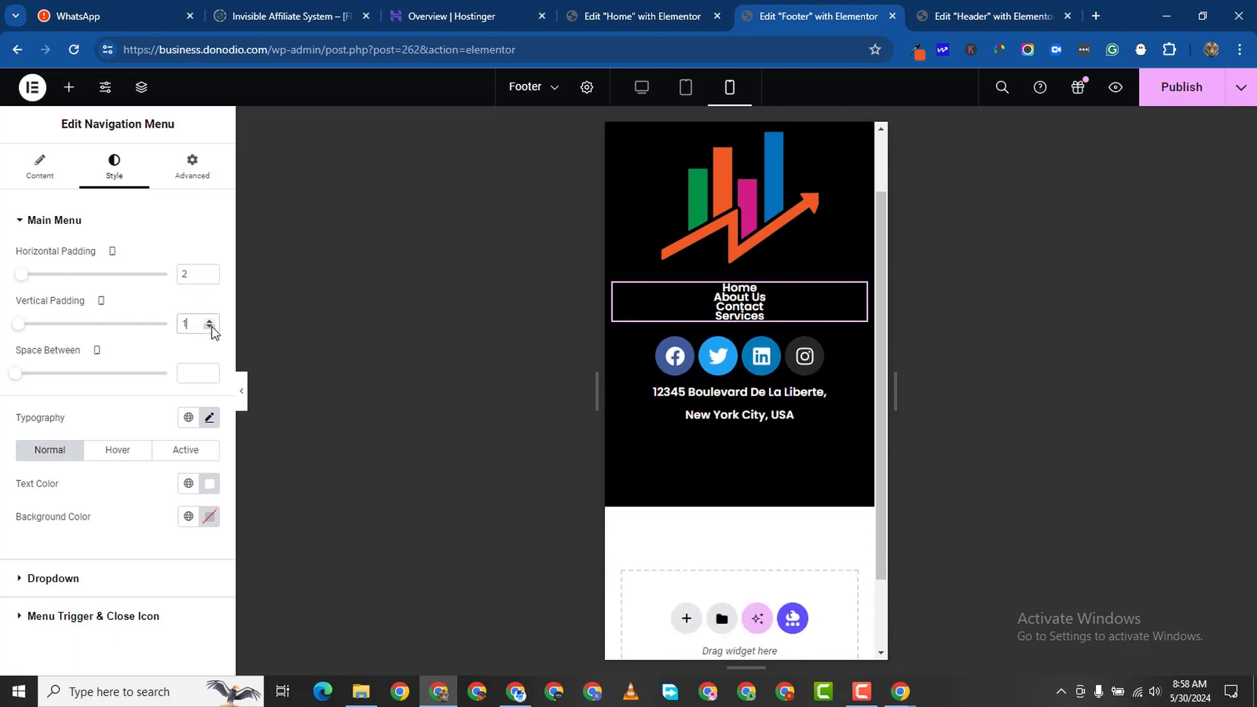
pyautogui.click(210, 328)
pyautogui.click(209, 321)
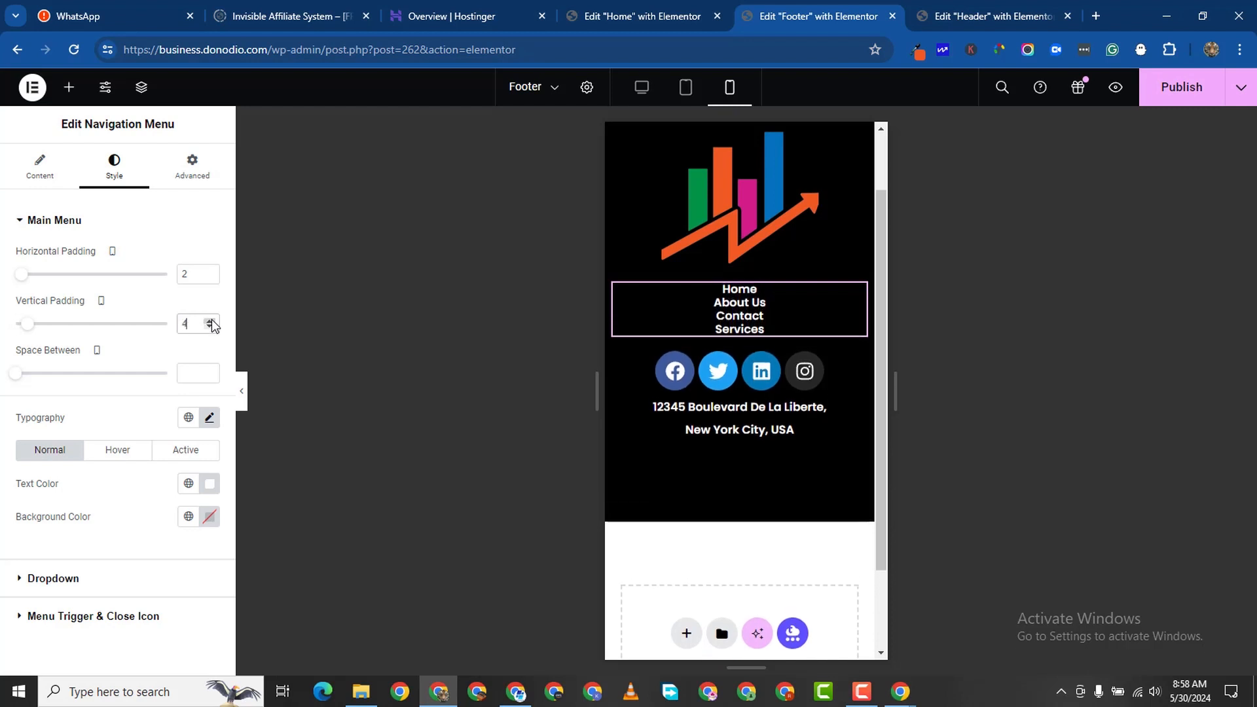
pyautogui.click(209, 321)
pyautogui.click(209, 320)
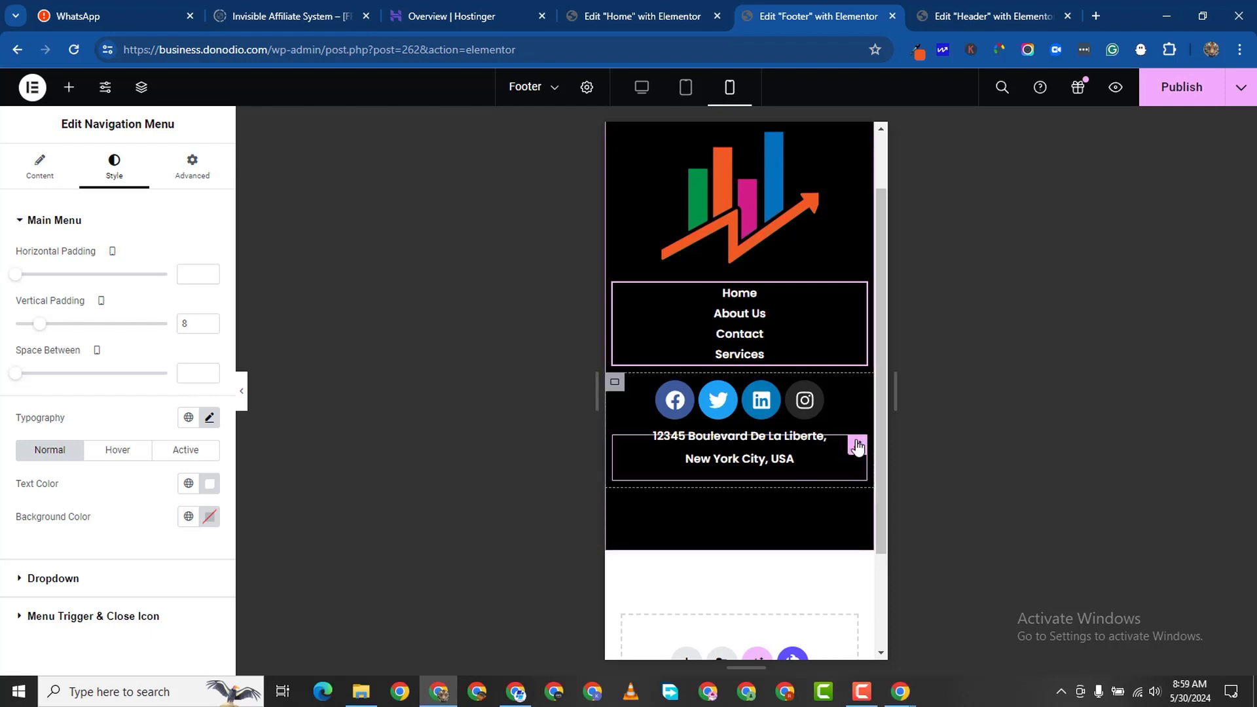
# Set the font size of the footer's address text to 12 px for mobile.
pyautogui.click(854, 443)
pyautogui.click(210, 323)
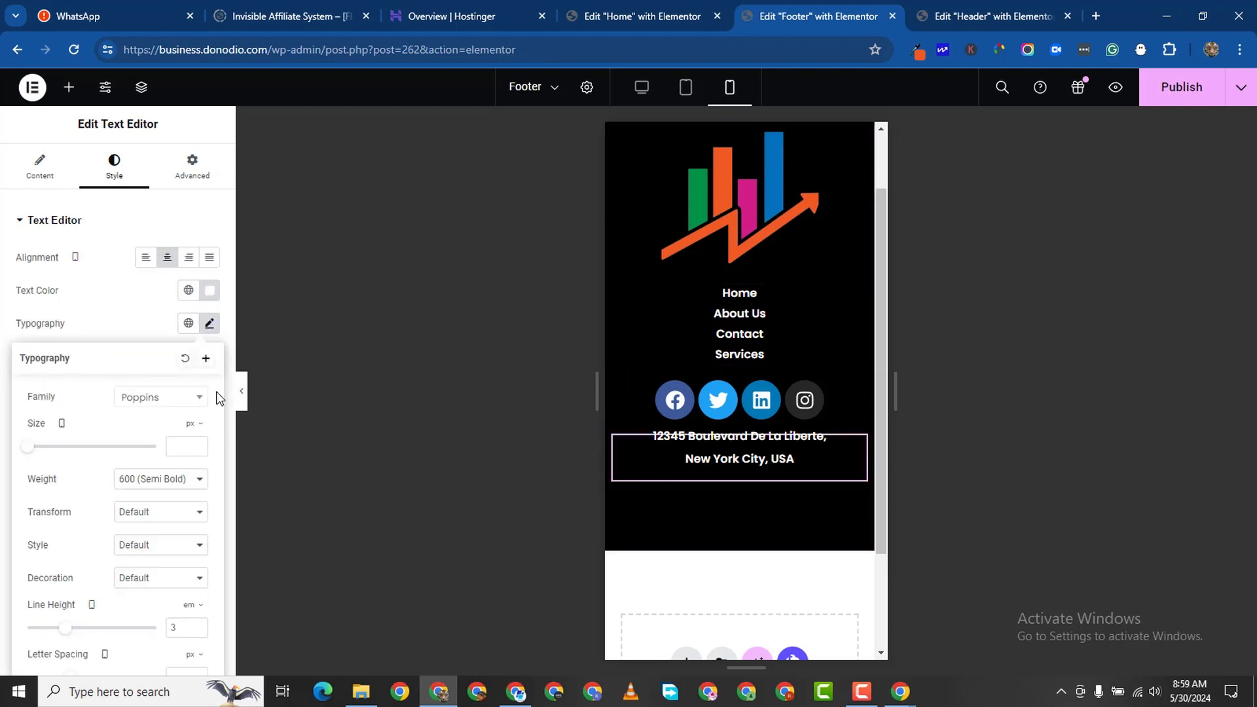
pyautogui.click(197, 444)
pyautogui.click(197, 443)
pyautogui.click(197, 444)
pyautogui.click(197, 444)
pyautogui.click(197, 444)
pyautogui.doubleClick(197, 444)
pyautogui.click(197, 443)
pyautogui.click(197, 444)
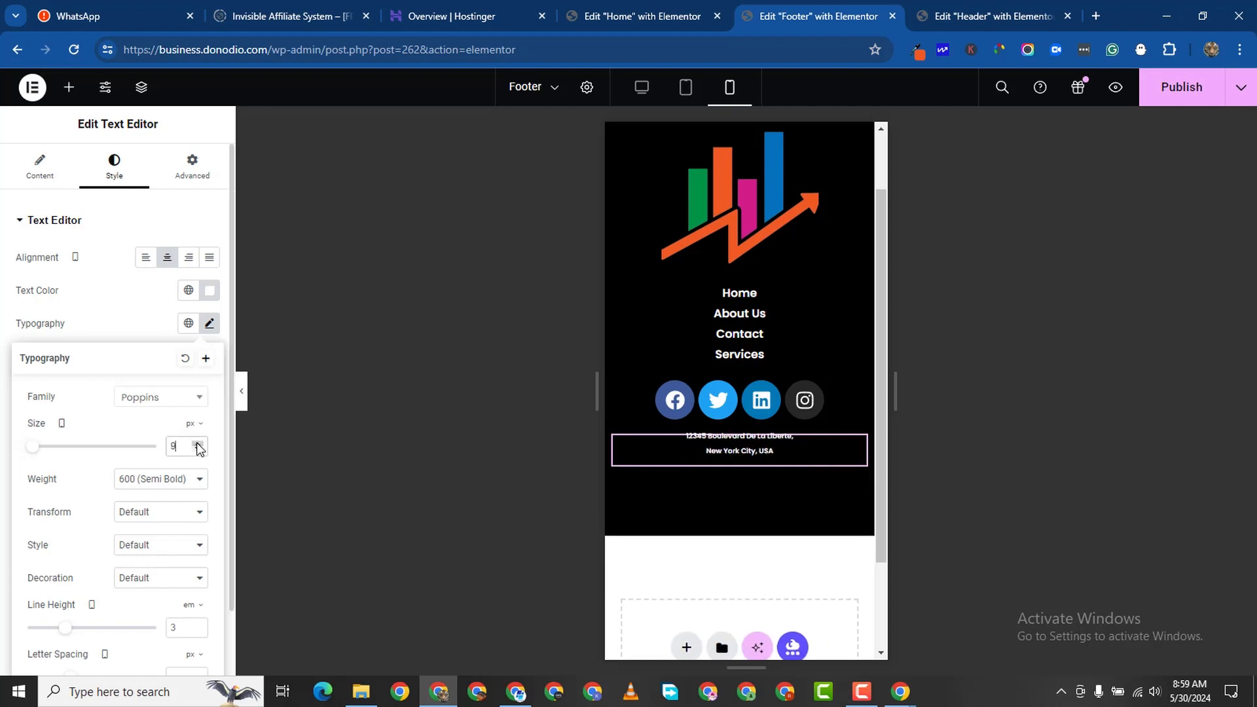
pyautogui.click(197, 444)
pyautogui.click(197, 444)
pyautogui.click(197, 444)
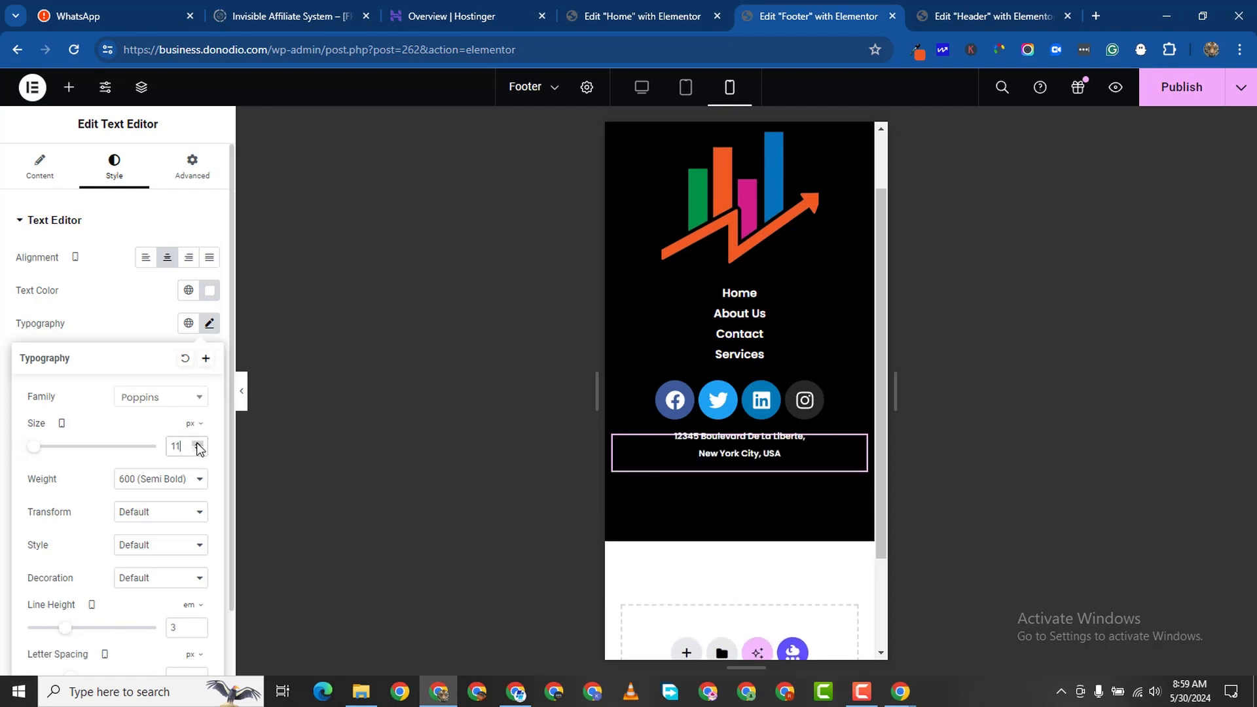
# Lower the address text's mobile line height to 0.1 and change its unit to px.
pyautogui.click(197, 626)
pyautogui.click(197, 626)
pyautogui.click(197, 627)
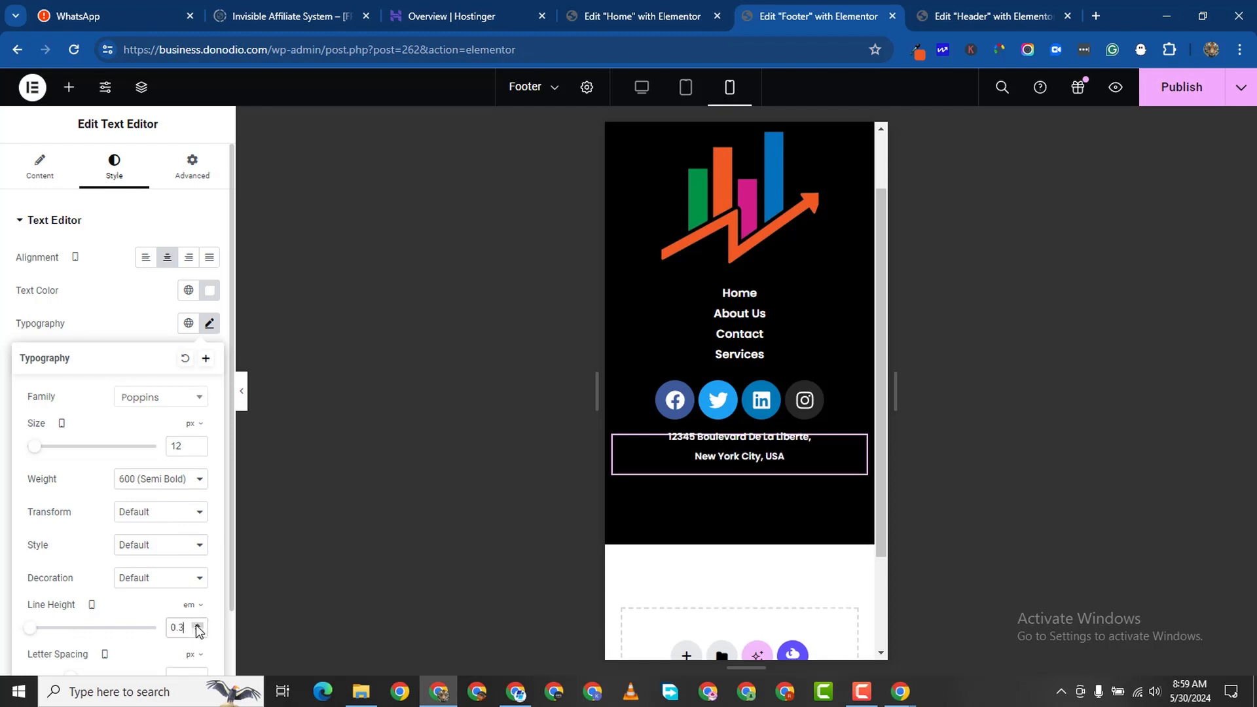
pyautogui.click(197, 631)
pyautogui.click(197, 631)
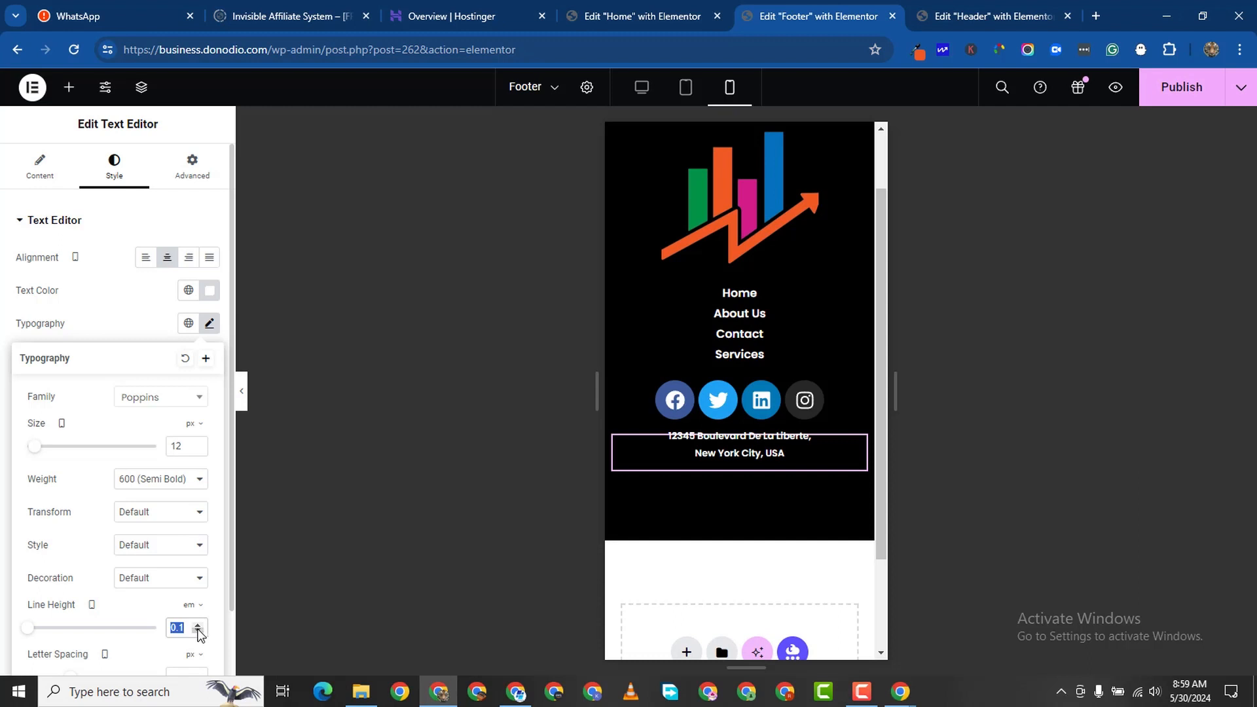
pyautogui.click(191, 606)
pyautogui.scroll(-1, 192, 655)
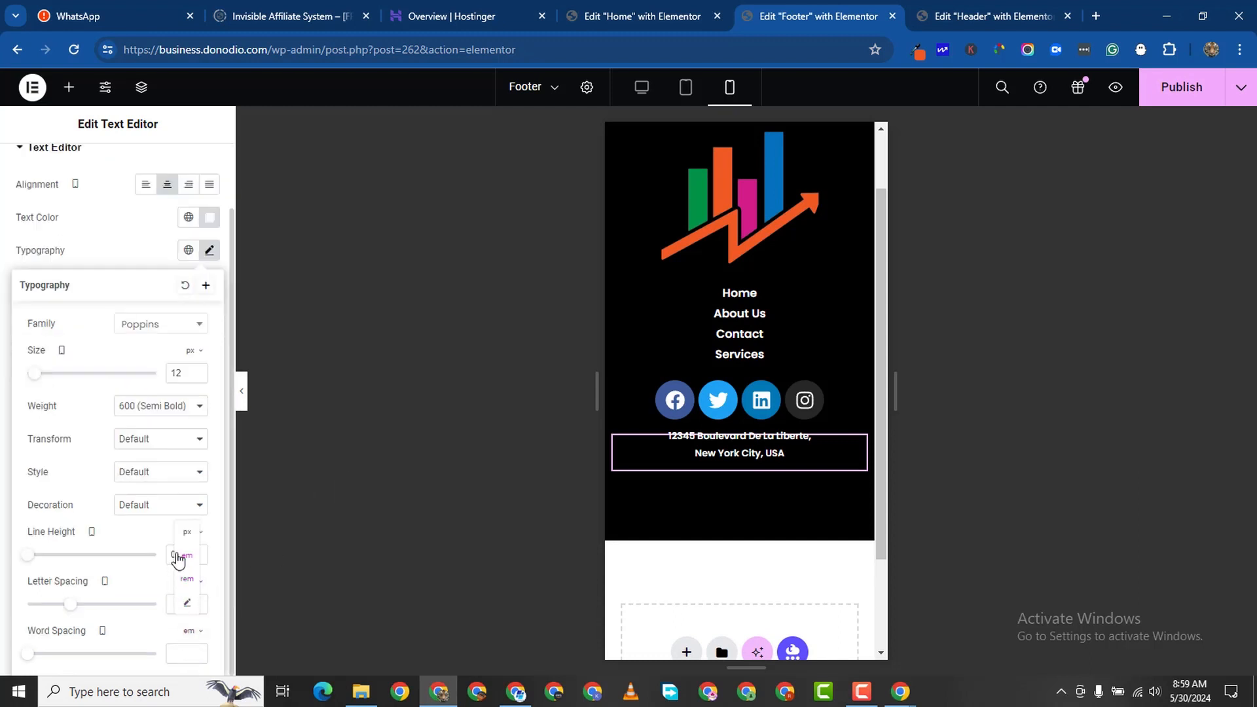
pyautogui.click(187, 532)
# Try tightening the address text's letter spacing to -0.8 px, and remove the value.
pyautogui.click(197, 601)
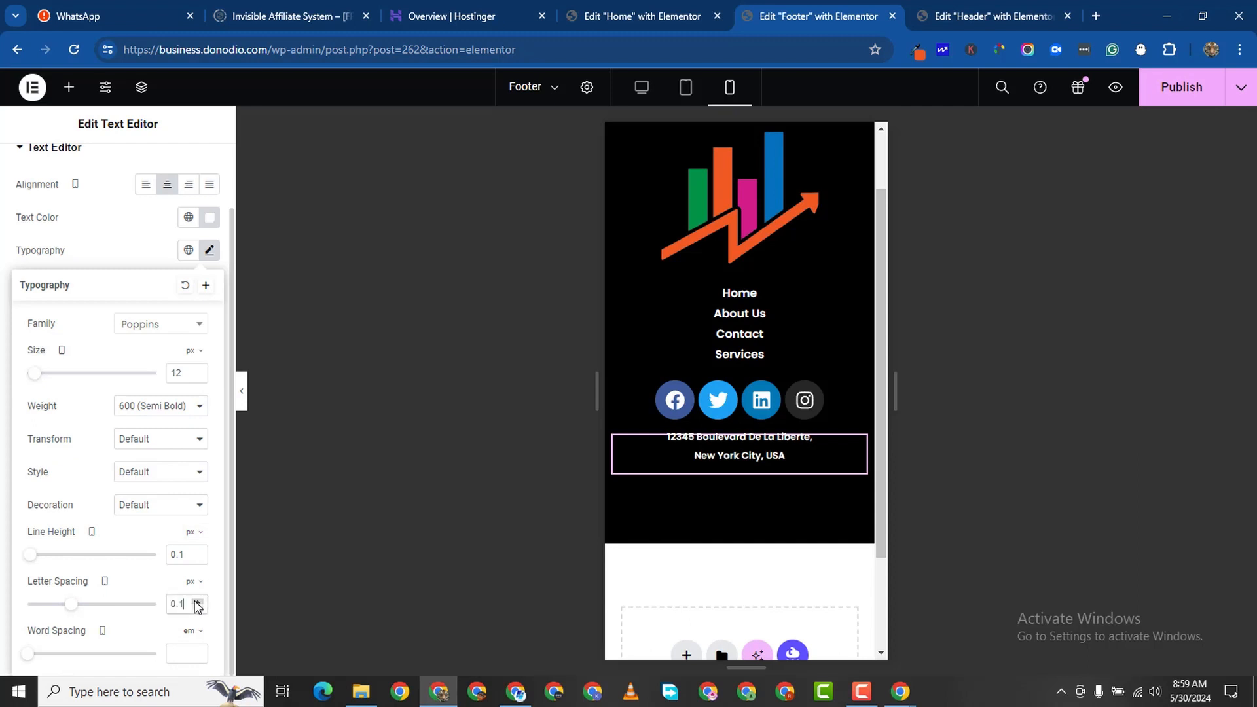
pyautogui.click(199, 608)
pyautogui.click(198, 608)
pyautogui.click(199, 608)
pyautogui.click(198, 608)
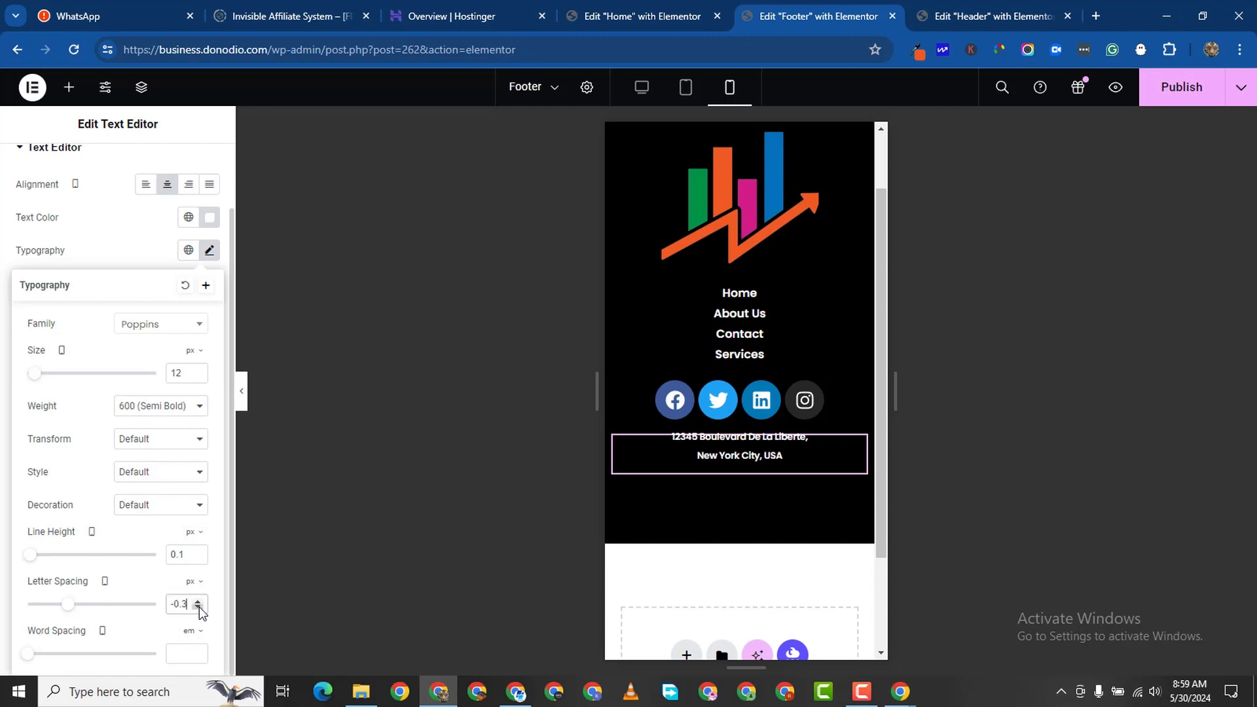
pyautogui.click(198, 608)
pyautogui.click(198, 608)
pyautogui.doubleClick(198, 608)
pyautogui.click(199, 608)
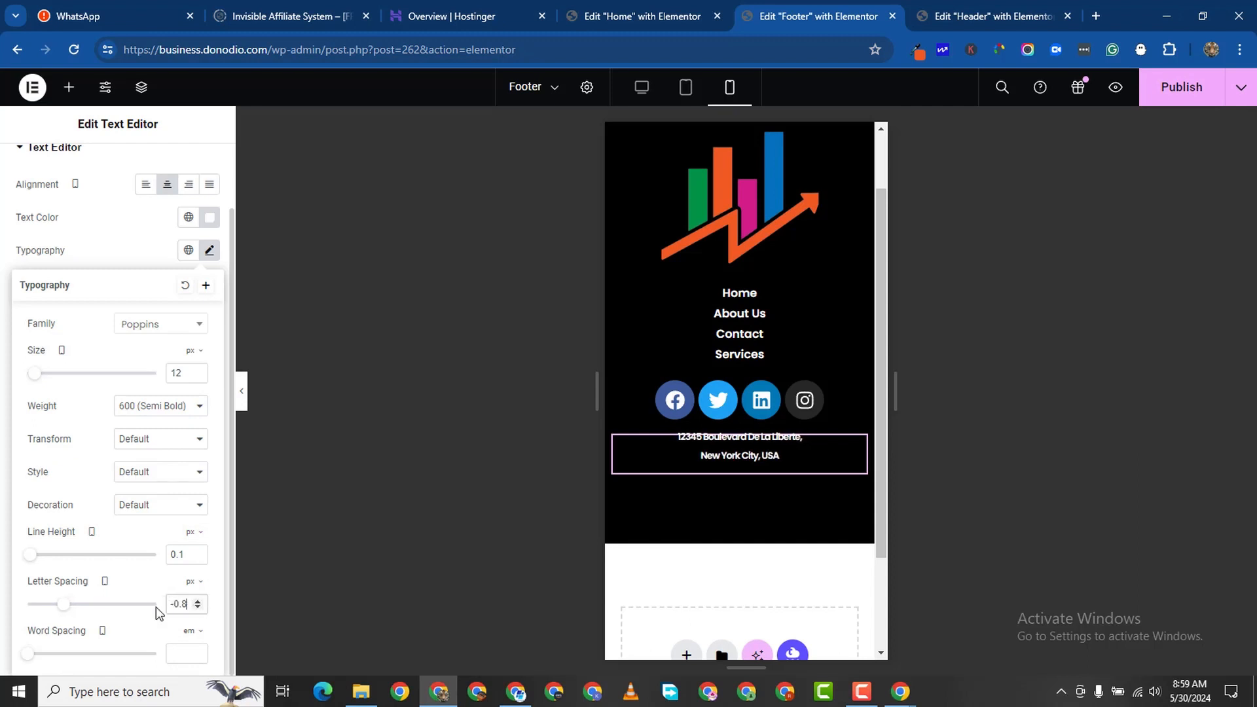
pyautogui.press('BackSpace')
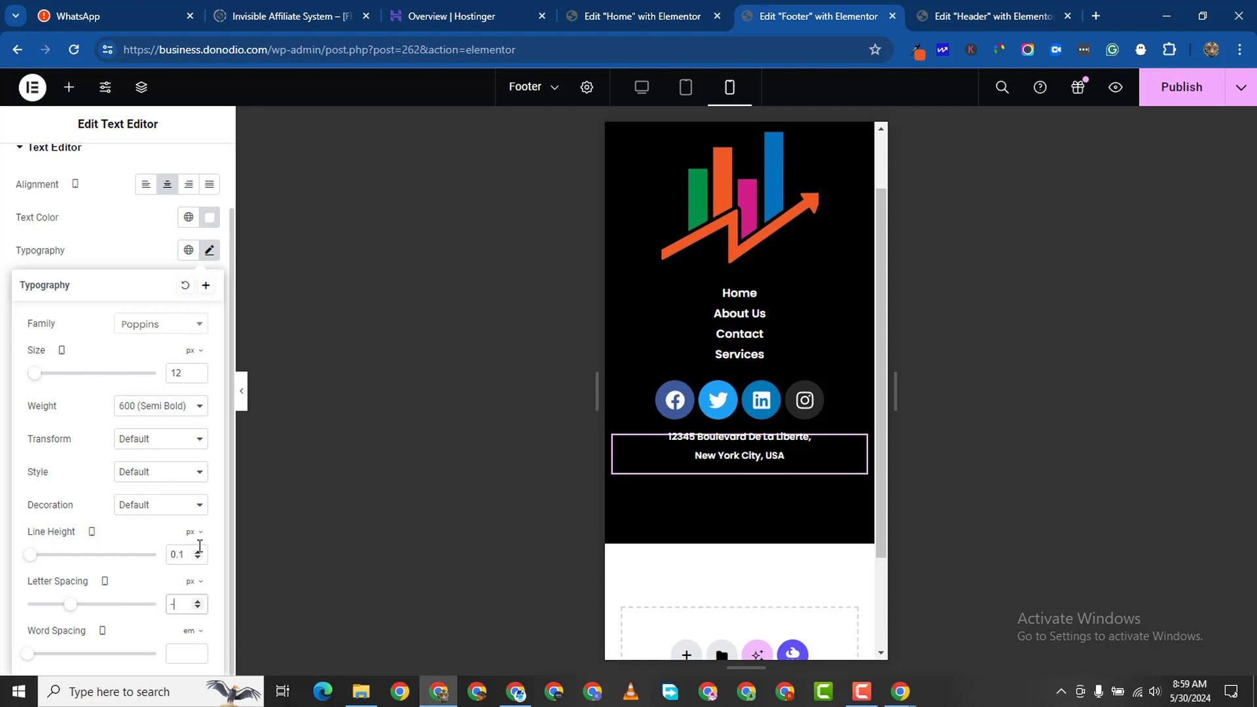
# Try larger line heights for the footer's address text, and settle on 1 px for mobile.
pyautogui.click(197, 551)
pyautogui.click(199, 553)
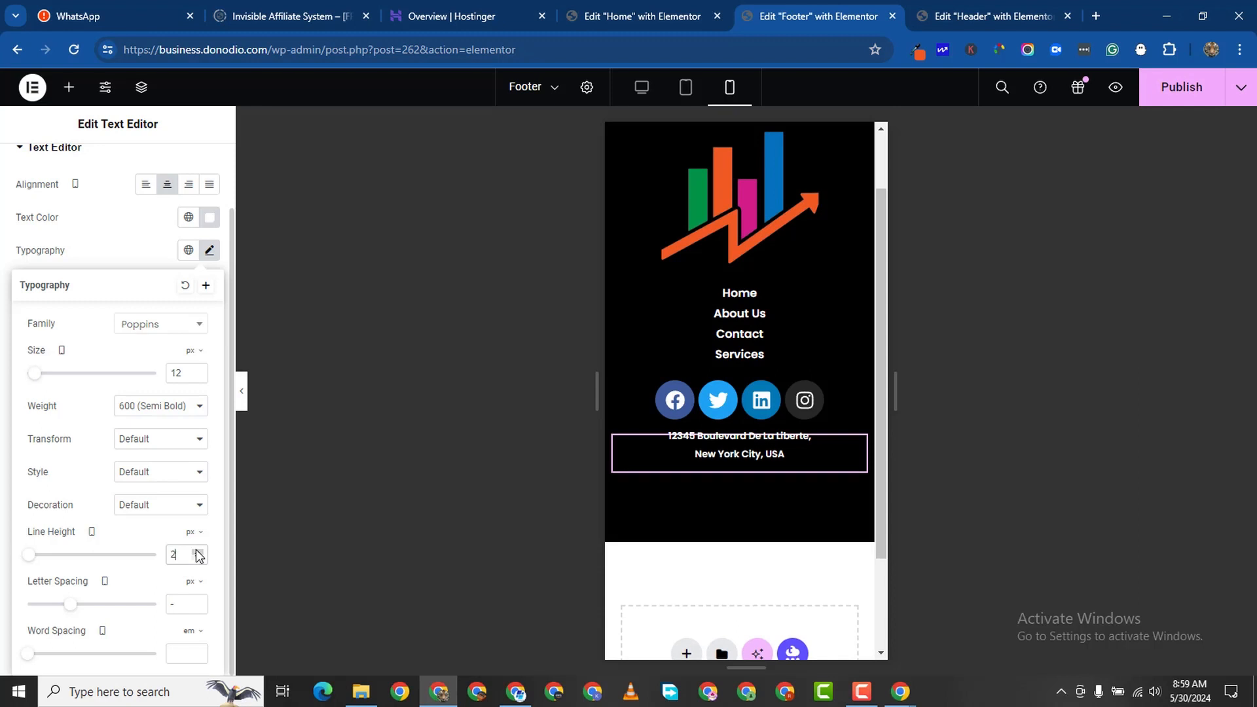
pyautogui.click(199, 553)
pyautogui.click(197, 553)
pyautogui.click(196, 553)
pyautogui.click(197, 553)
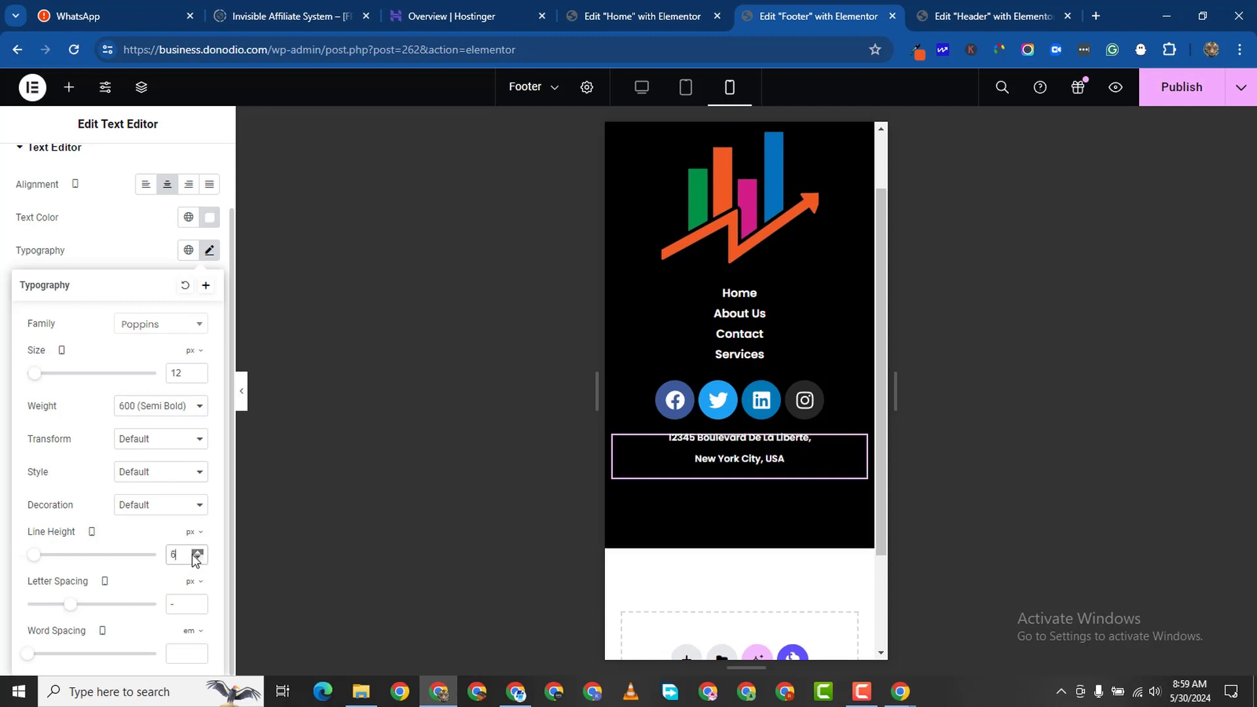
pyautogui.click(197, 557)
pyautogui.click(197, 557)
pyautogui.click(197, 557)
pyautogui.click(197, 557)
pyautogui.click(197, 557)
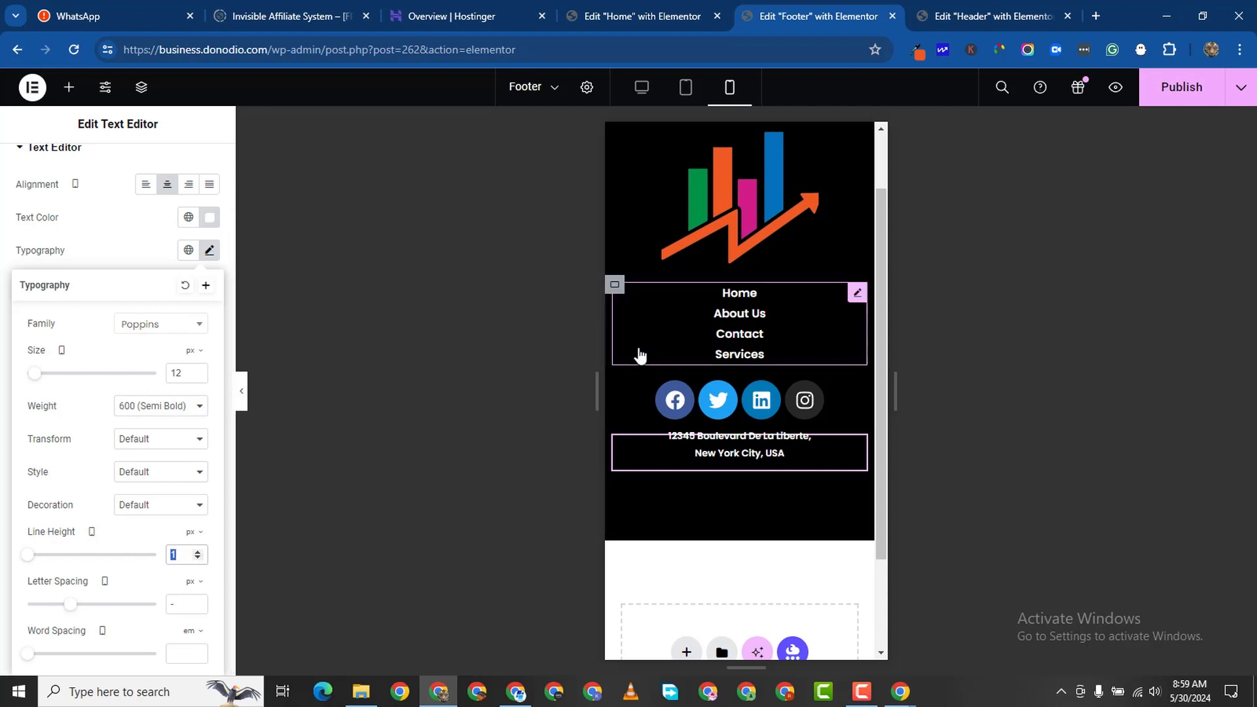
# Check the footer logo's settings and publish the Footer template with its mobile adjustments.
pyautogui.scroll(2, 814, 326)
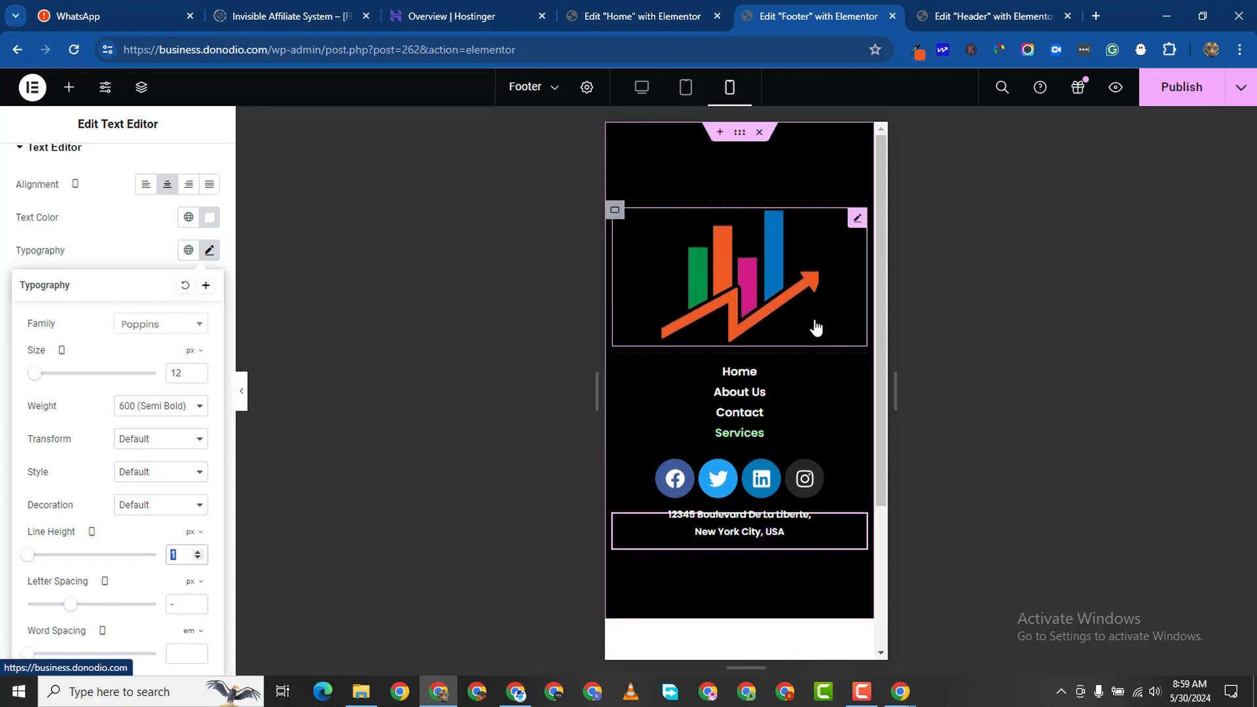
pyautogui.click(860, 221)
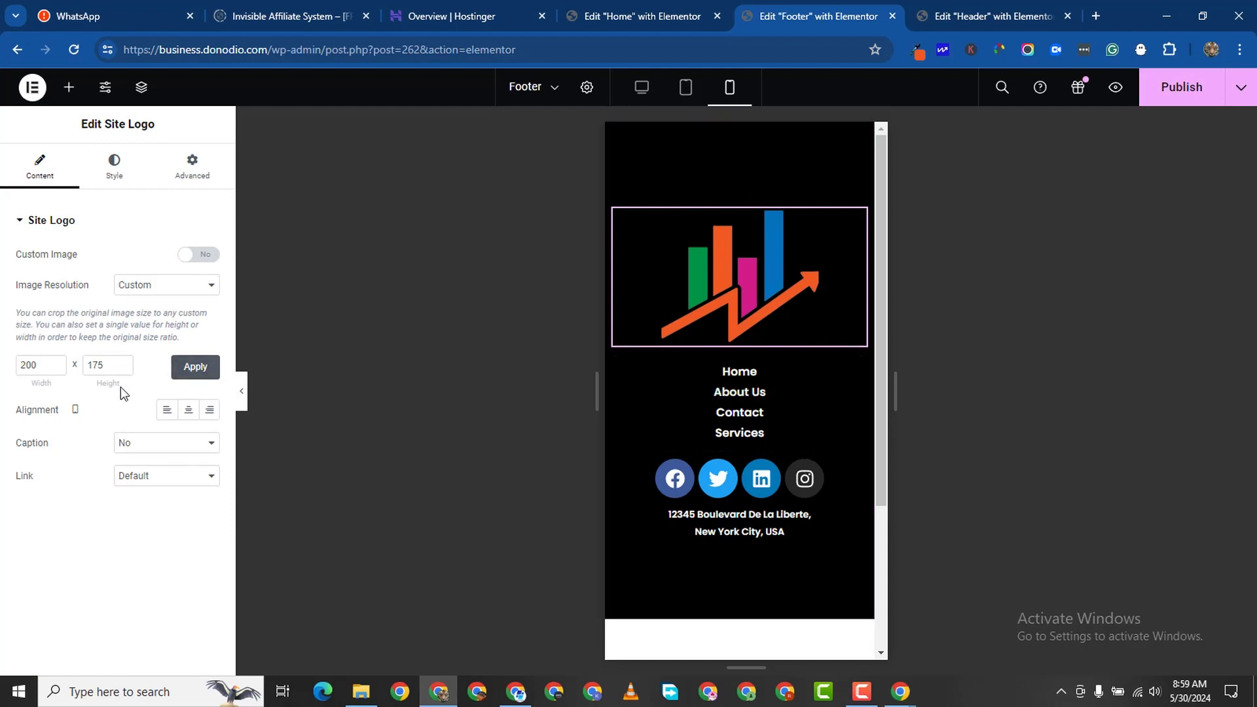
pyautogui.scroll(-3, 759, 351)
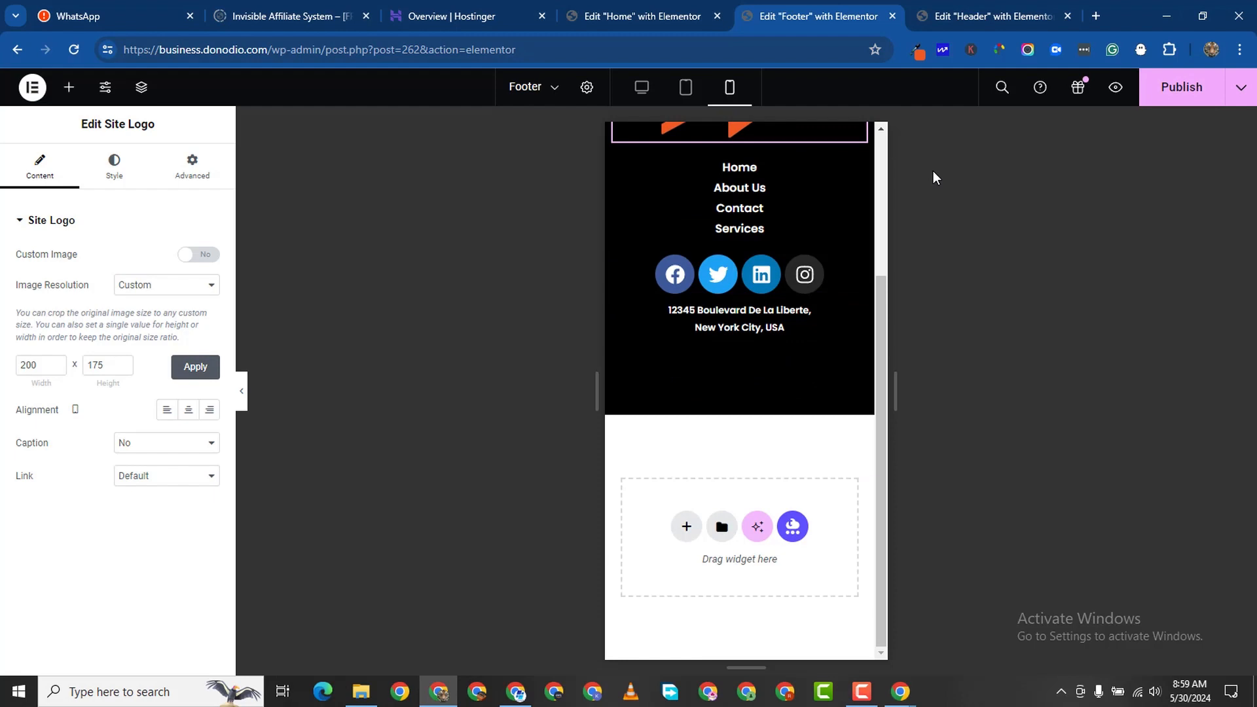
pyautogui.click(1200, 91)
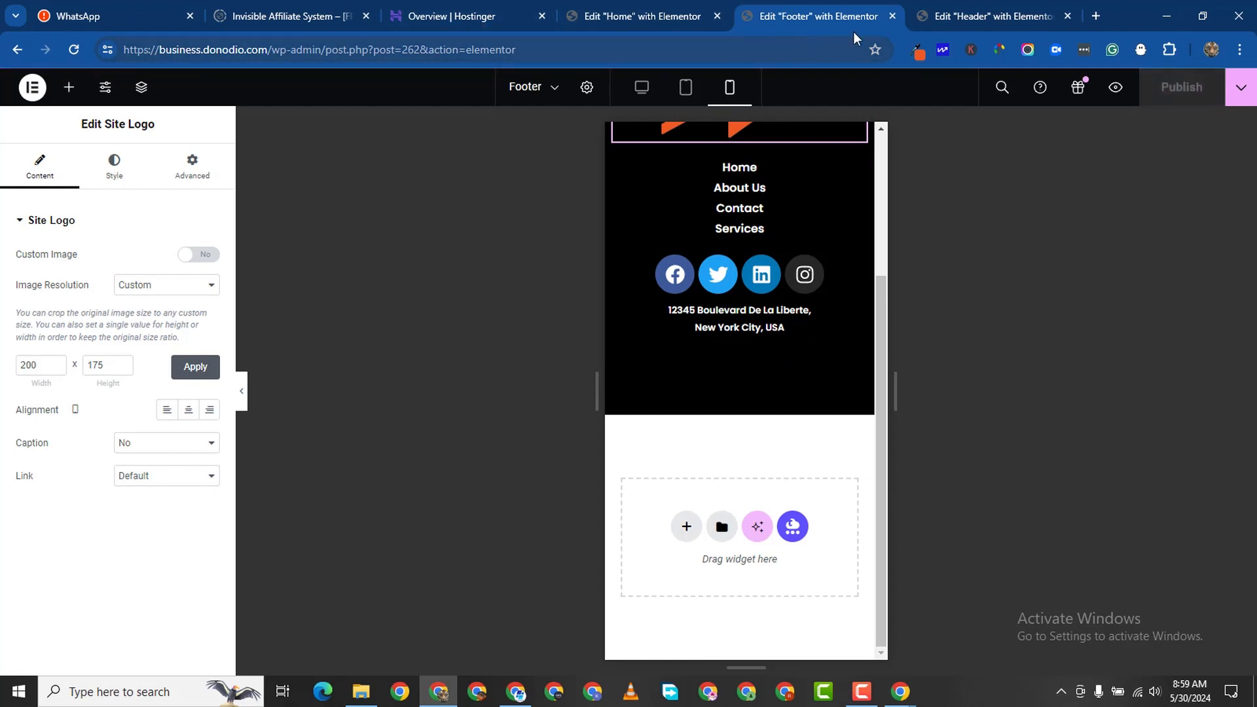
# Switch to the Header template in mobile view and set the logo container's width to 30%.
pyautogui.click(930, 19)
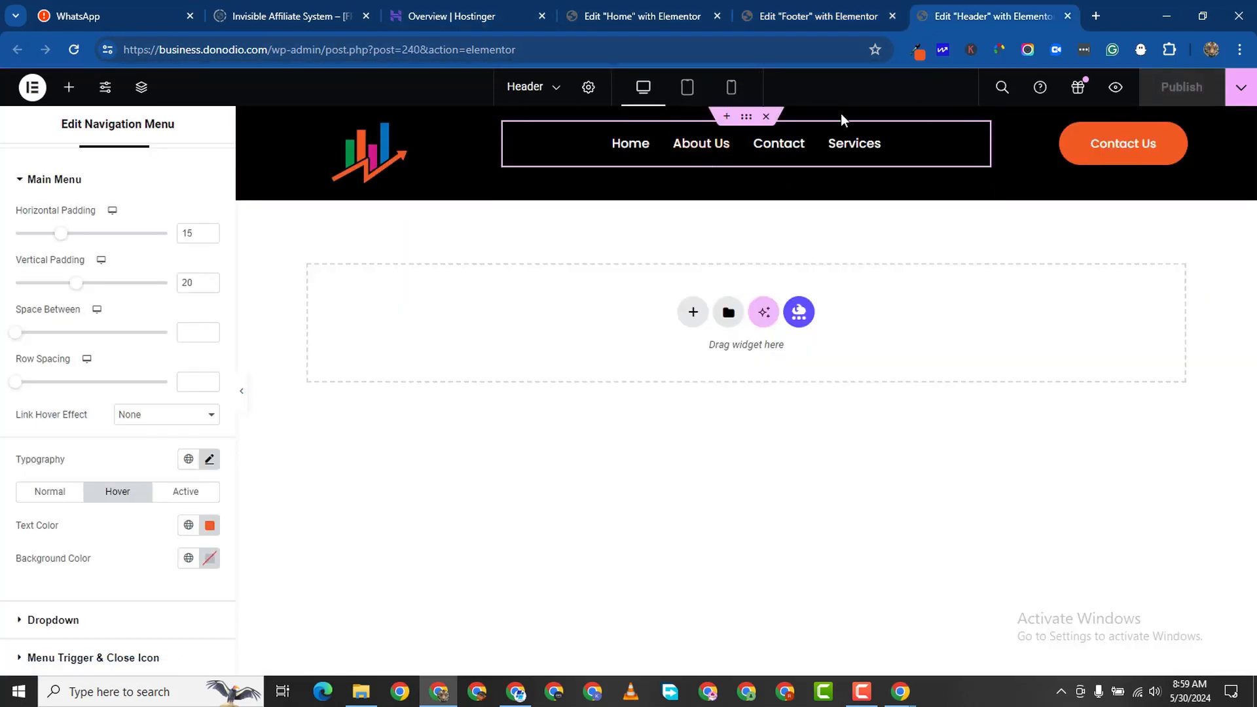
pyautogui.click(731, 87)
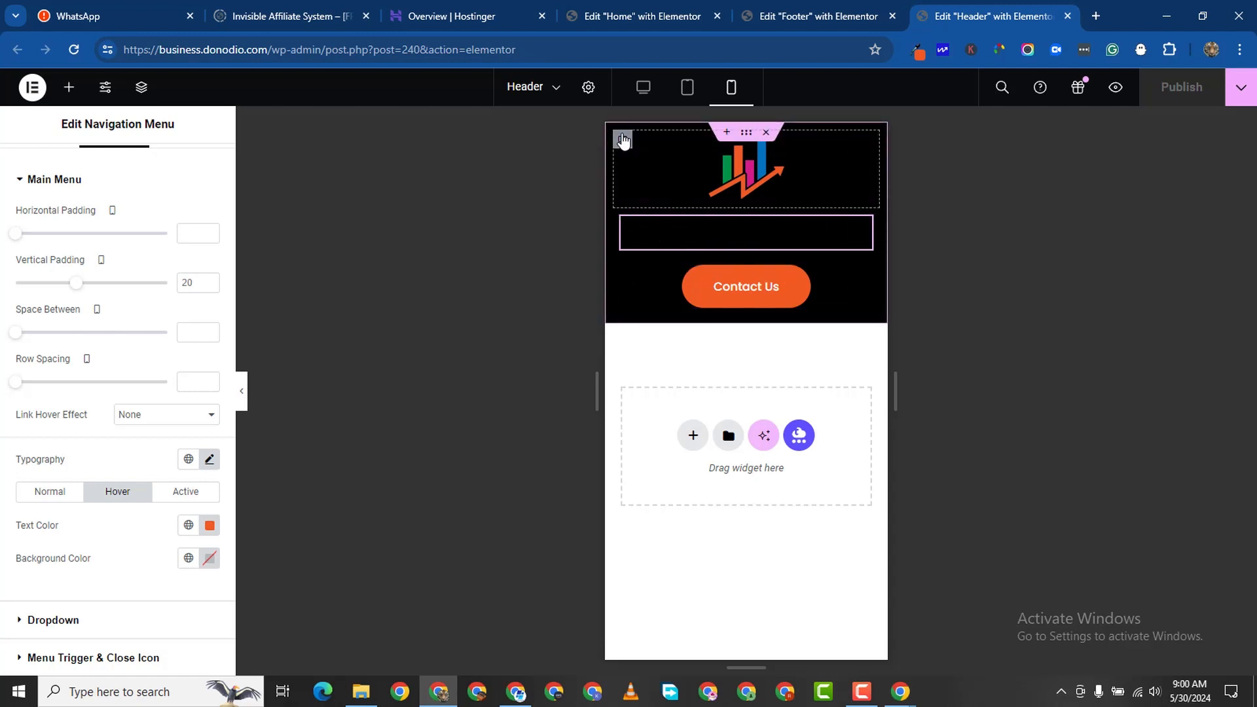
pyautogui.click(623, 140)
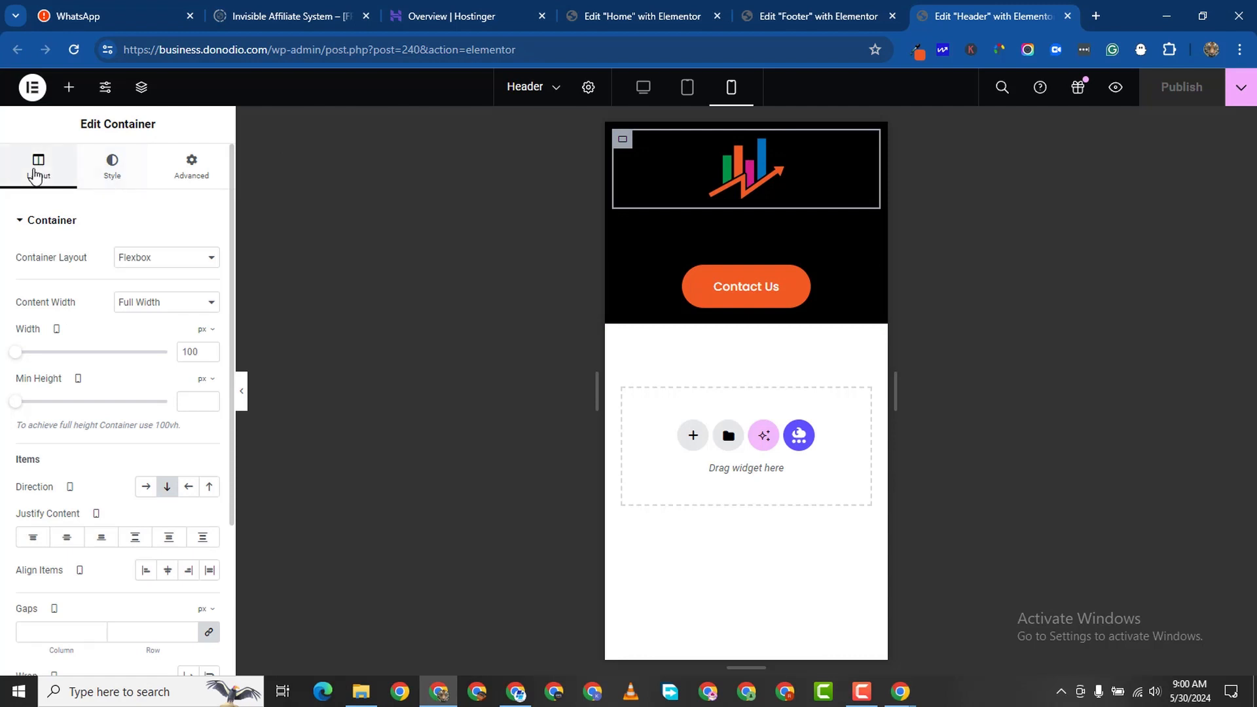
pyautogui.click(202, 332)
pyautogui.click(202, 357)
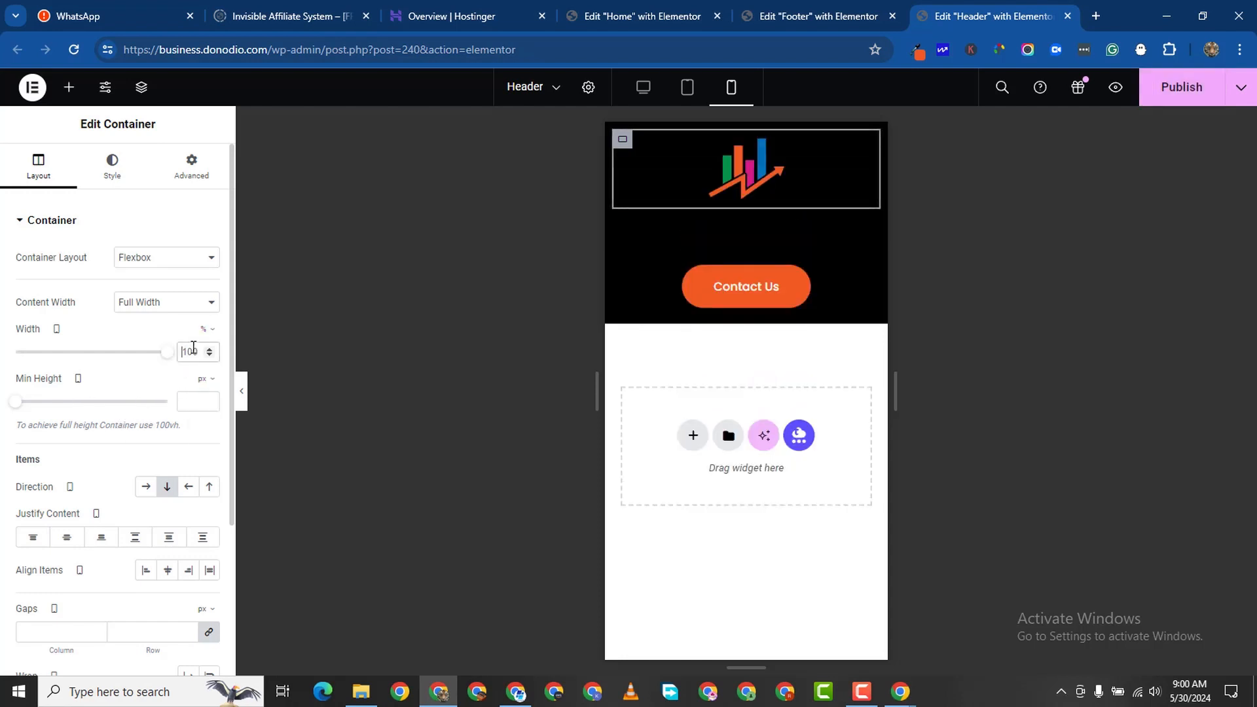
pyautogui.doubleClick(193, 347)
pyautogui.write('30')
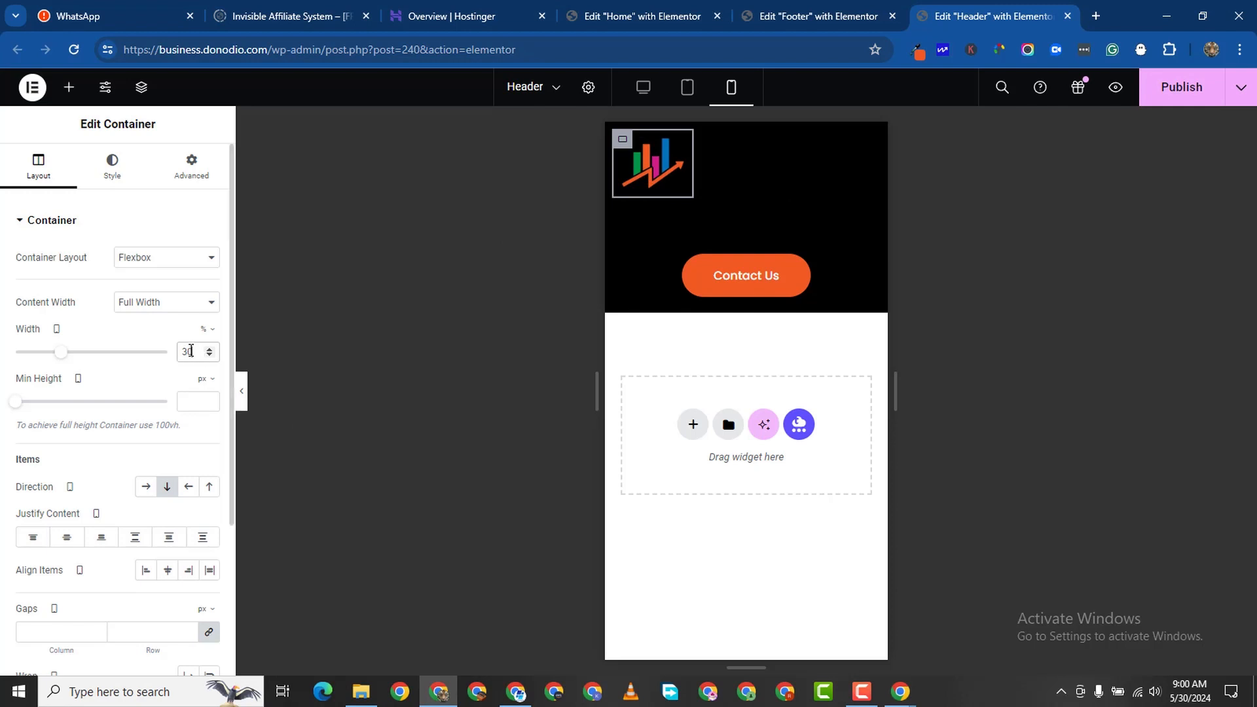
# Reduce the header logo container's mobile width to 21%.
pyautogui.click(210, 355)
pyautogui.click(209, 355)
pyautogui.click(209, 355)
pyautogui.click(210, 354)
pyautogui.click(210, 354)
pyautogui.click(210, 354)
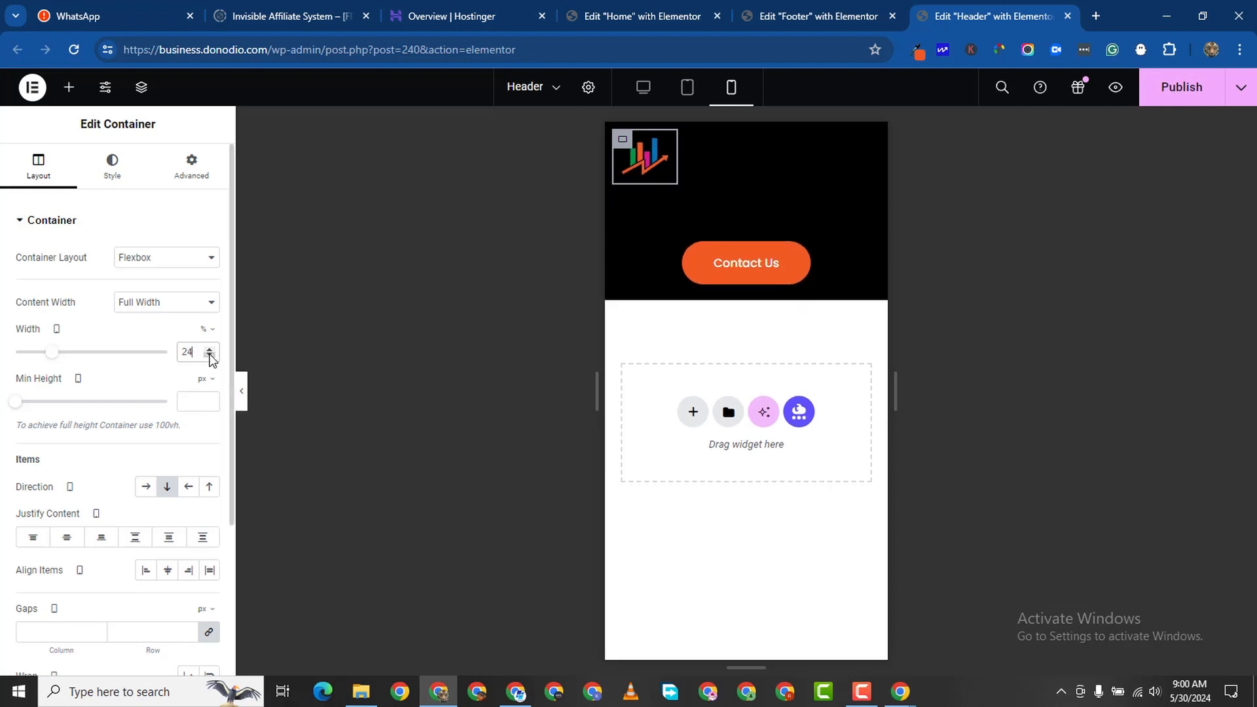
pyautogui.click(210, 354)
pyautogui.click(209, 354)
pyautogui.click(209, 355)
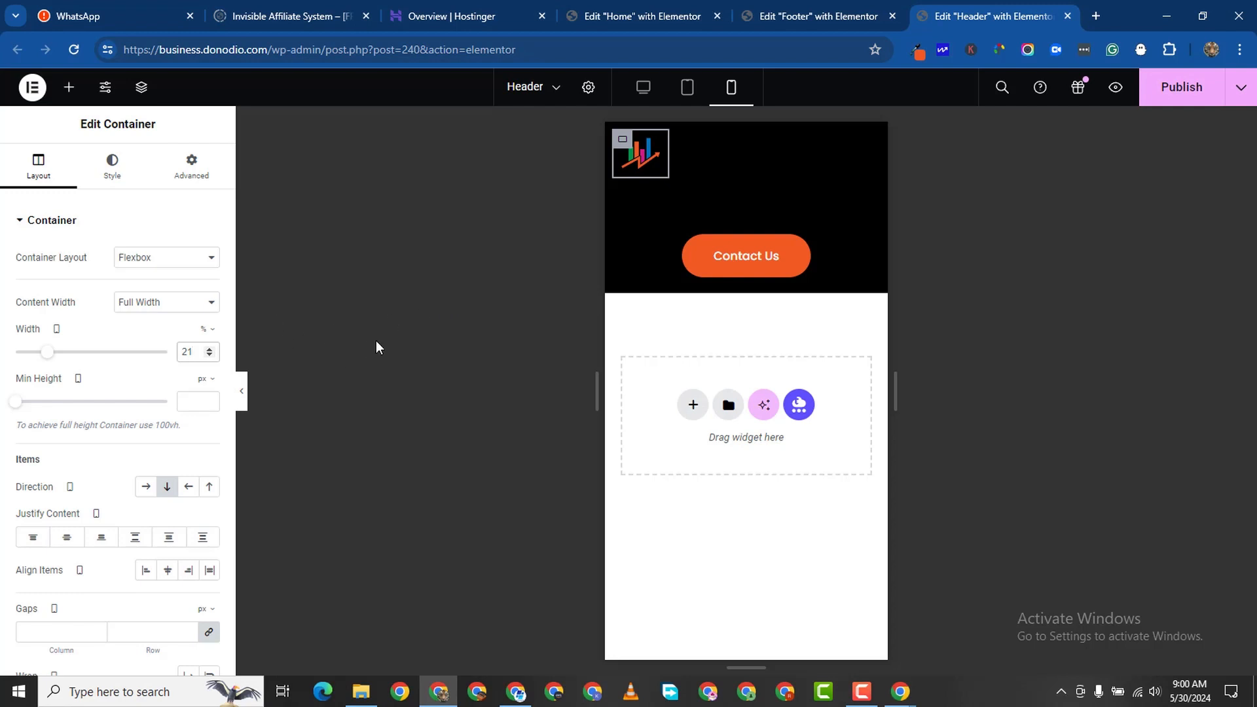
# Look through the header navigation menu's content, style and dropdown settings and its container's layout for options controlling the mobile menu icon.
pyautogui.click(841, 207)
pyautogui.click(114, 167)
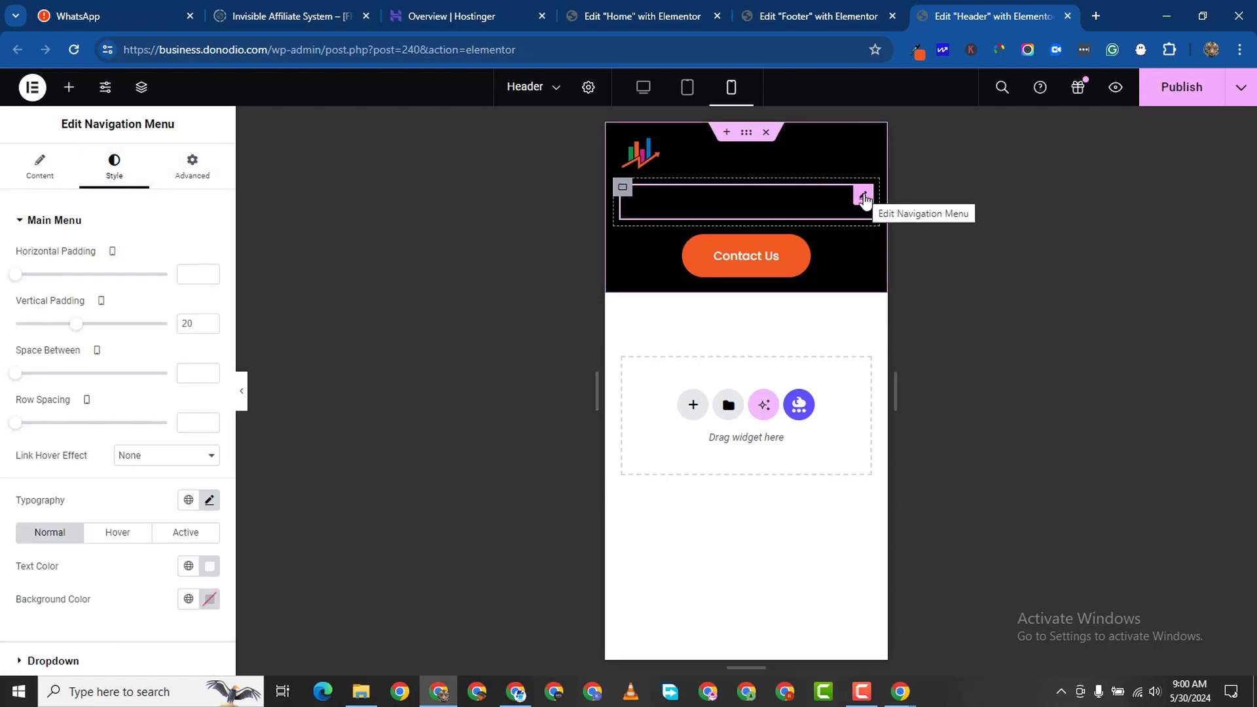
pyautogui.click(41, 175)
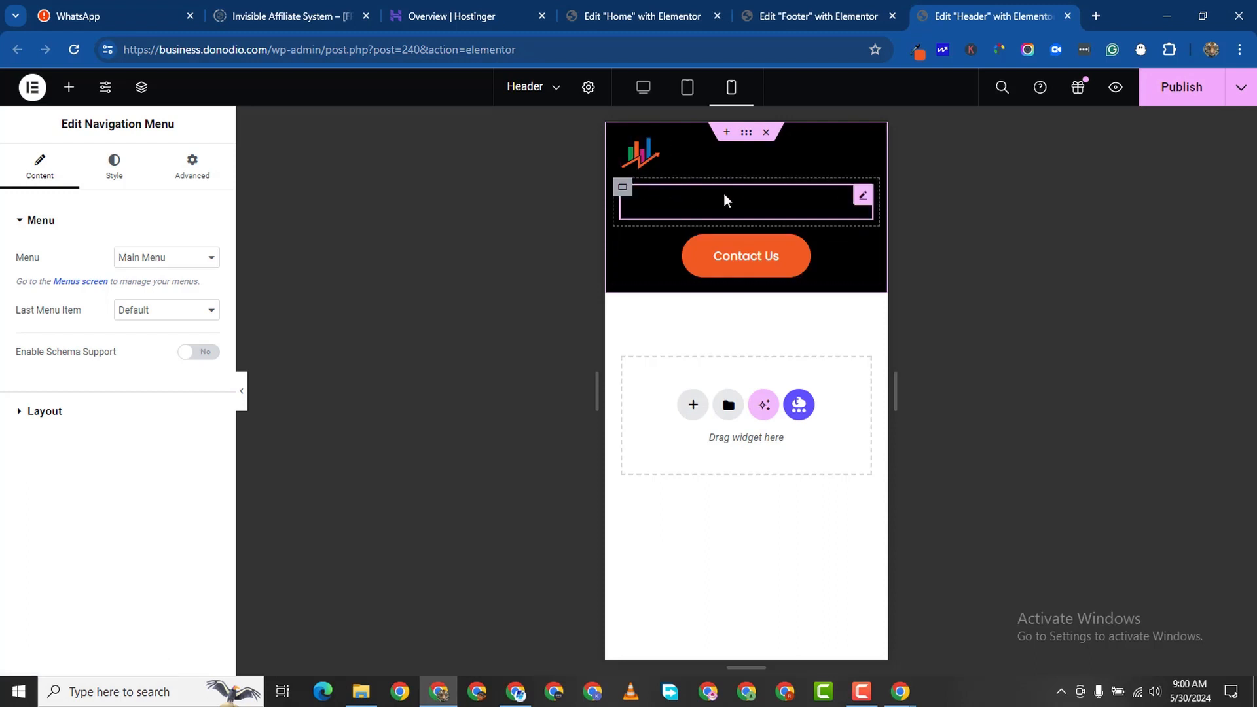
pyautogui.click(625, 190)
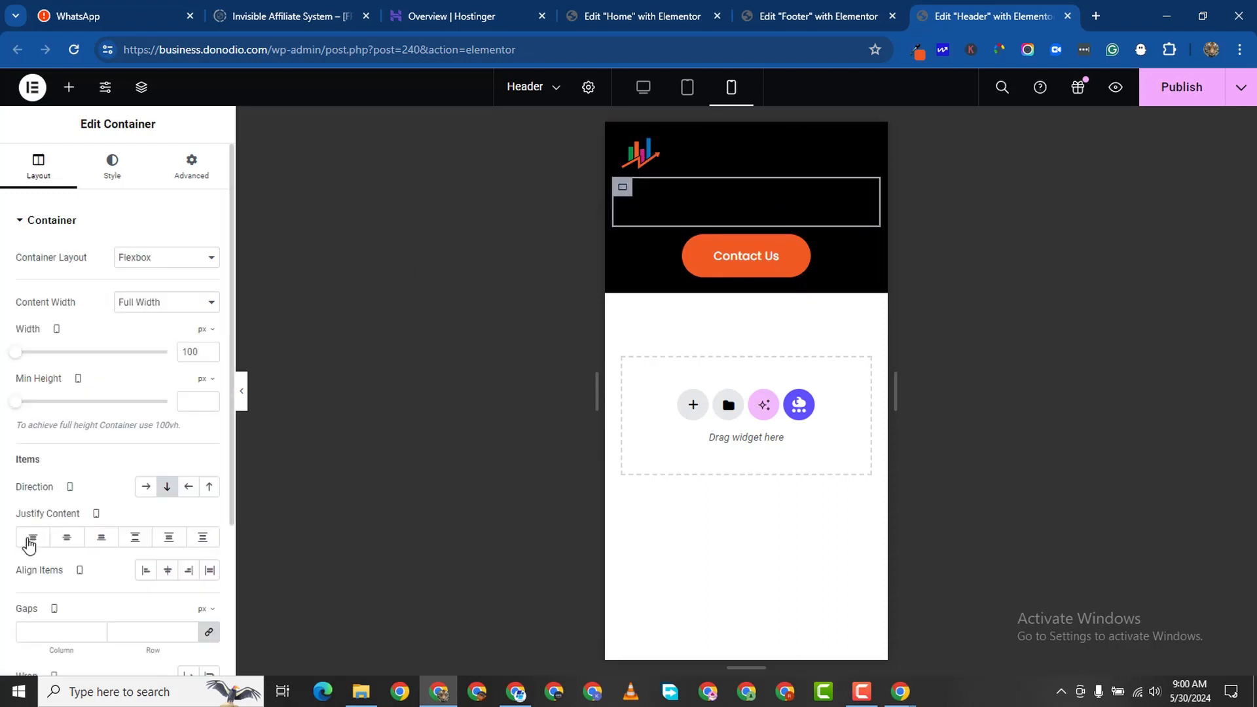
pyautogui.scroll(-3, 99, 549)
pyautogui.scroll(3, 105, 551)
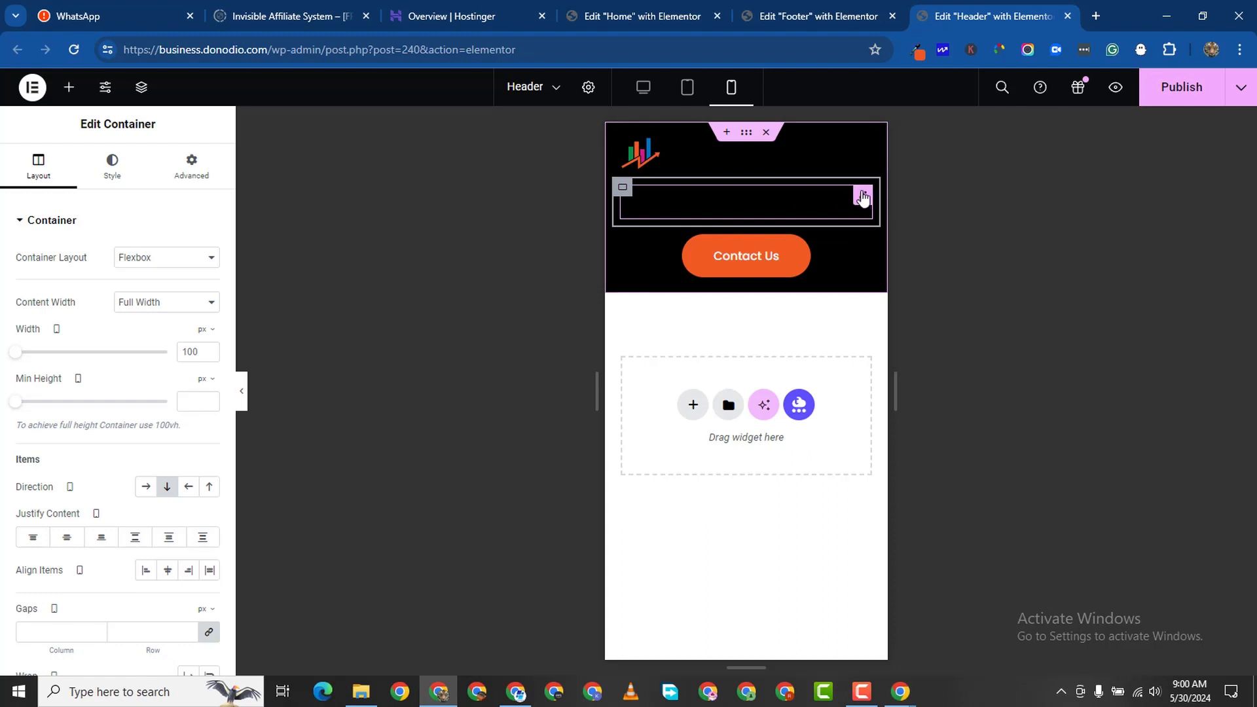
pyautogui.click(863, 195)
pyautogui.click(114, 167)
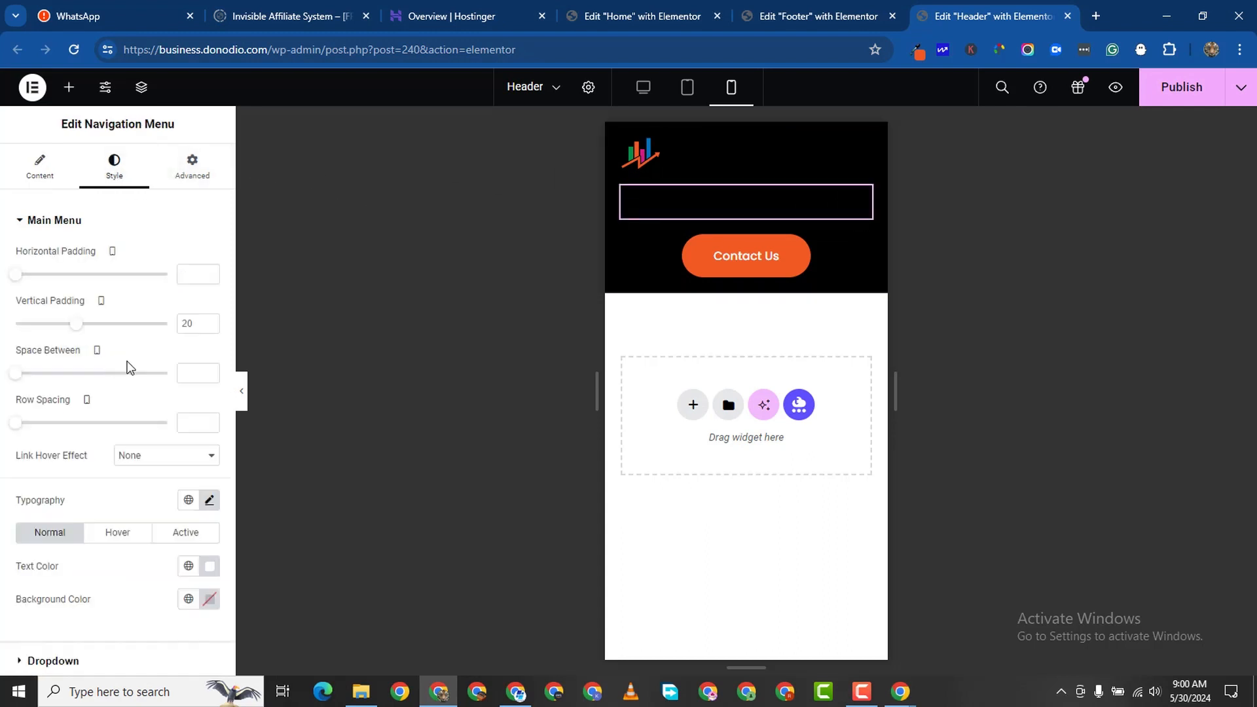
pyautogui.scroll(-1, 208, 510)
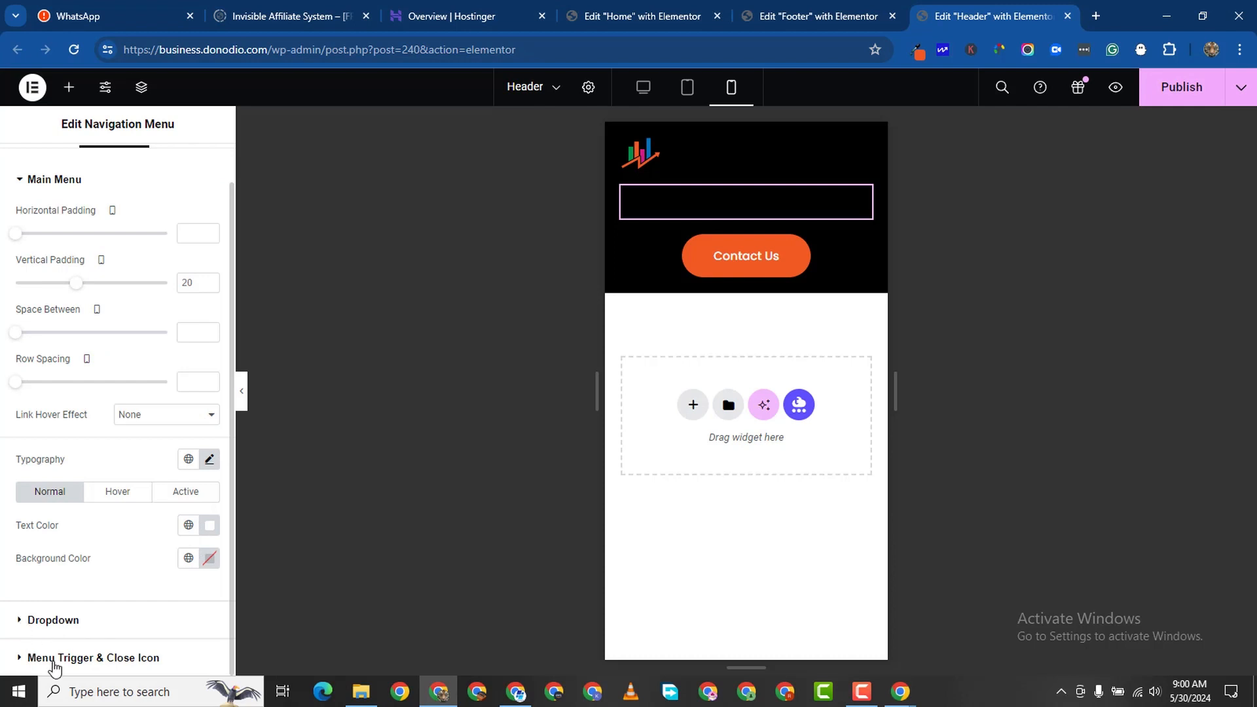
pyautogui.click(108, 619)
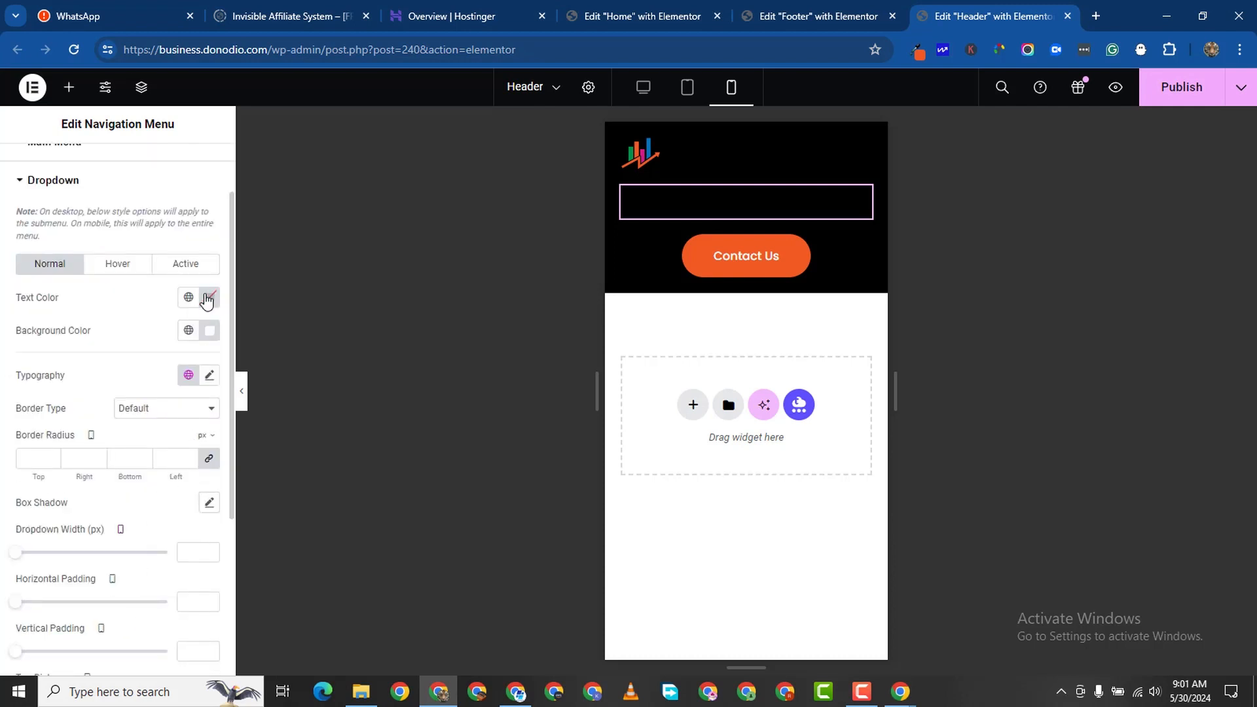
pyautogui.scroll(-2, 94, 621)
pyautogui.scroll(-1, 94, 622)
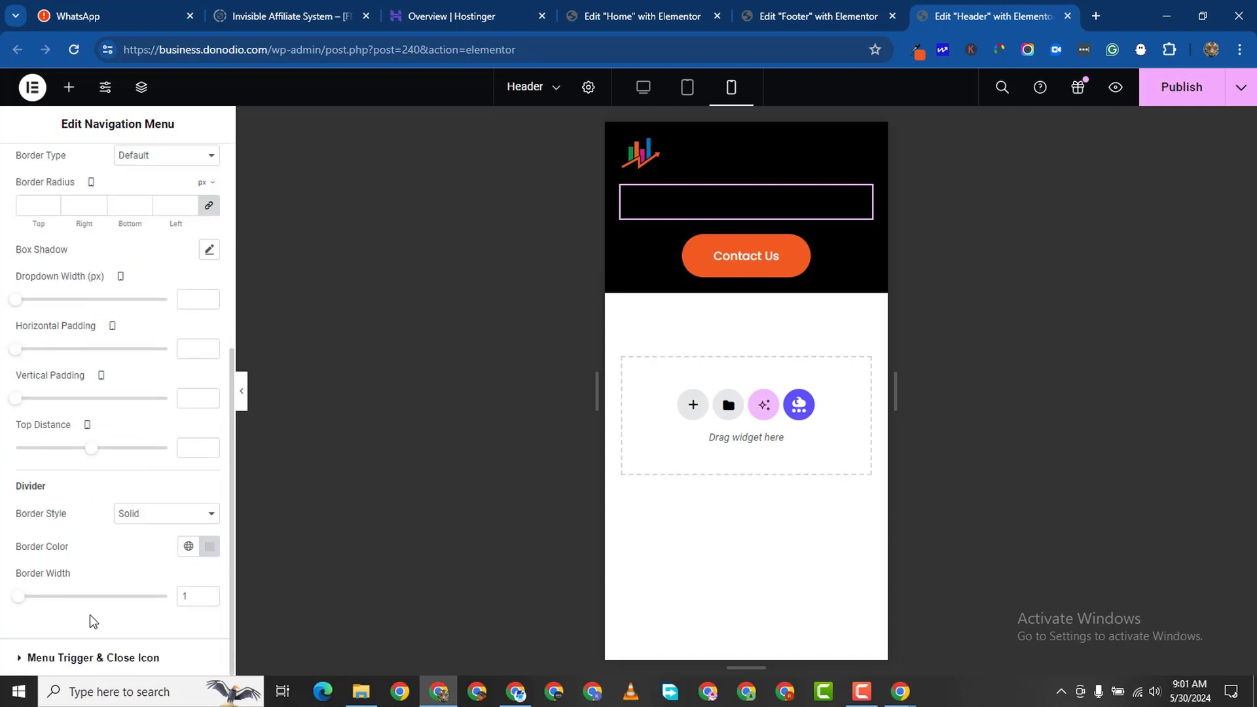
# Set the navigation menu's trigger and close icon color to white (#FFFFFF).
pyautogui.click(16, 664)
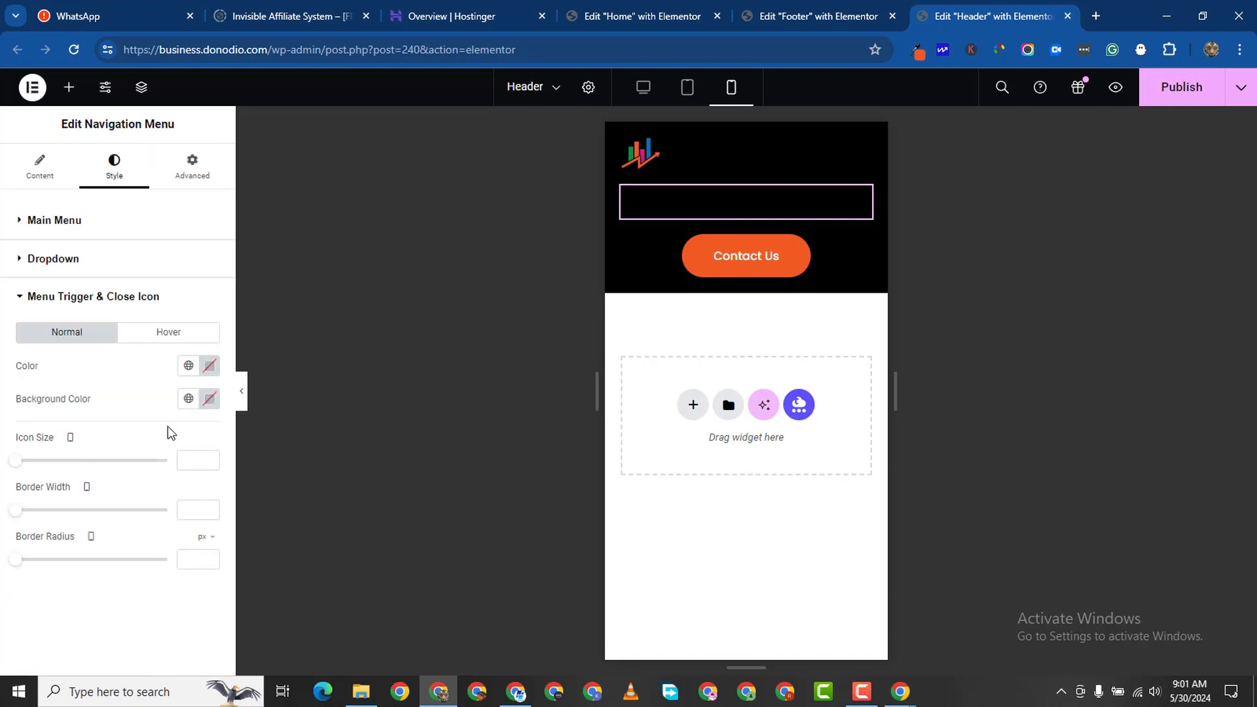
pyautogui.click(210, 366)
pyautogui.moveTo(149, 446); pyautogui.dragTo(95, 413)
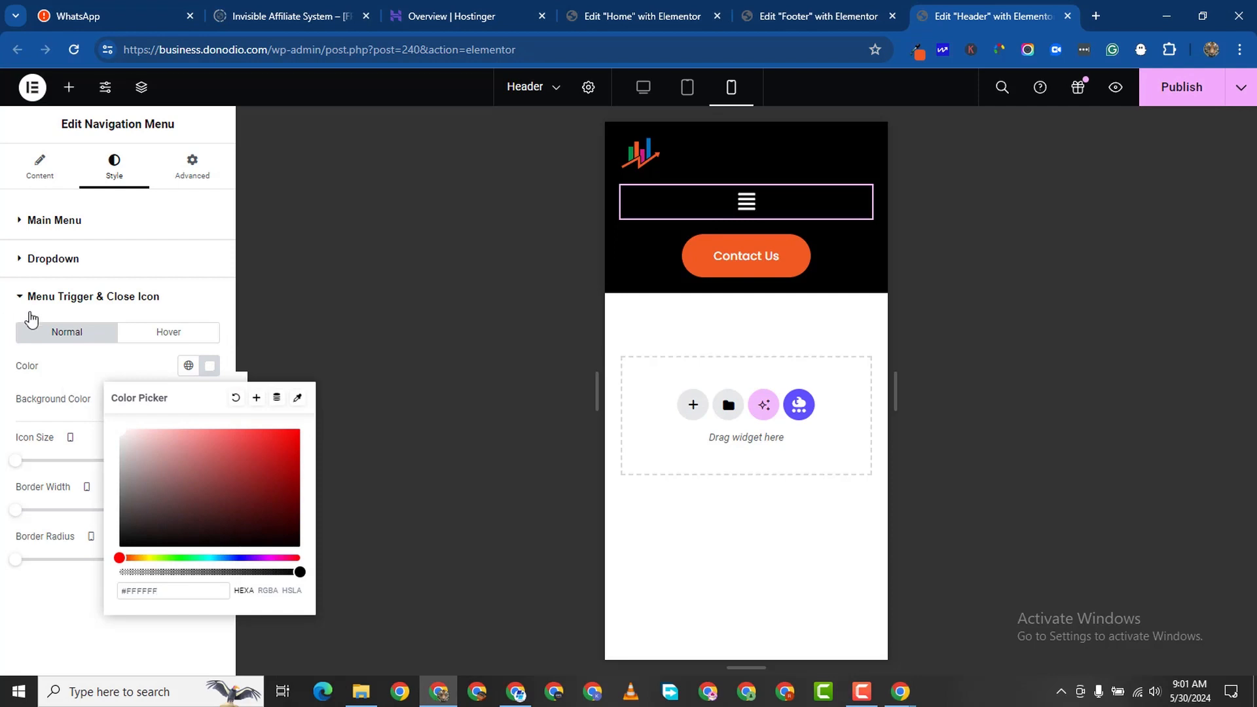
pyautogui.click(23, 611)
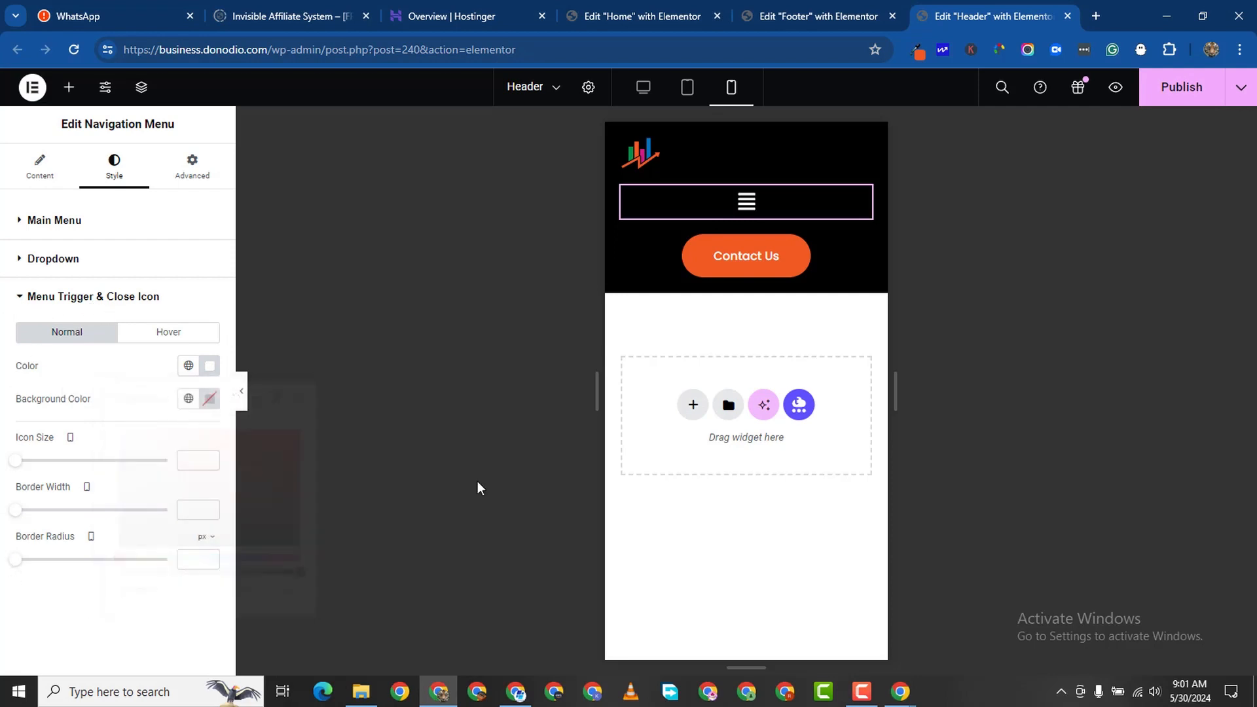
# Set the navigation menu container's mobile width to 20% so it sits beside the logo.
pyautogui.click(622, 189)
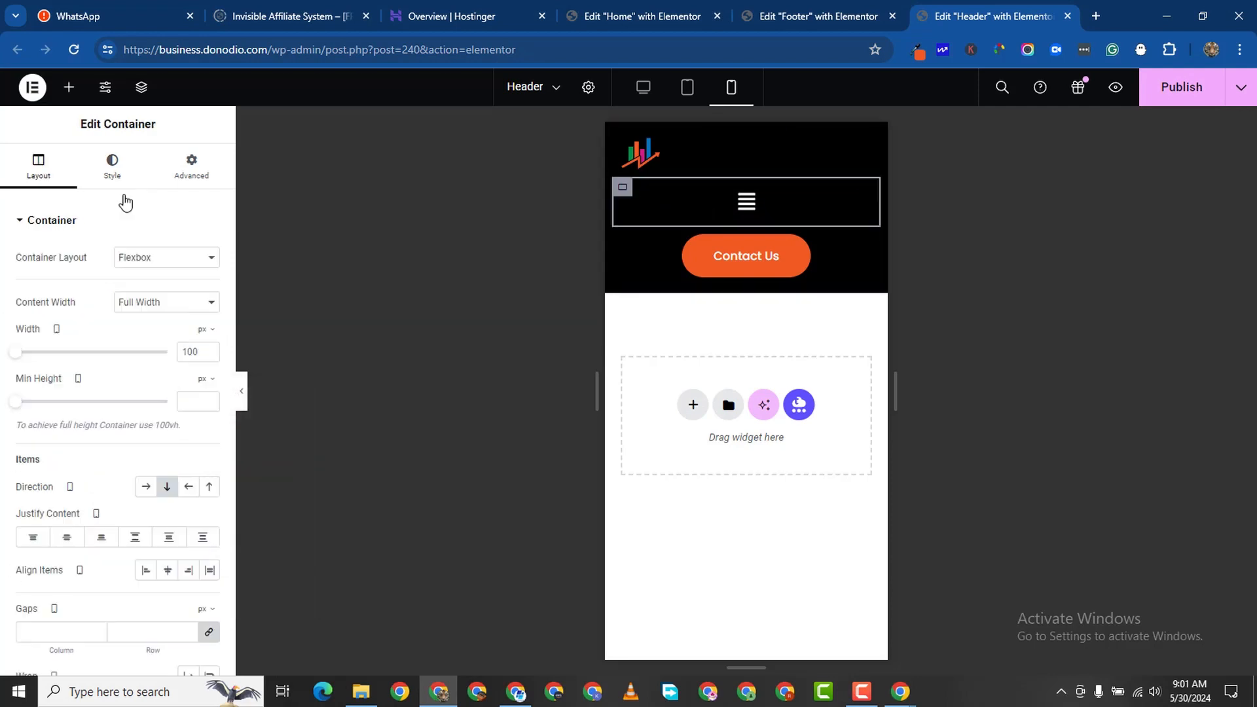
pyautogui.click(112, 167)
pyautogui.click(38, 172)
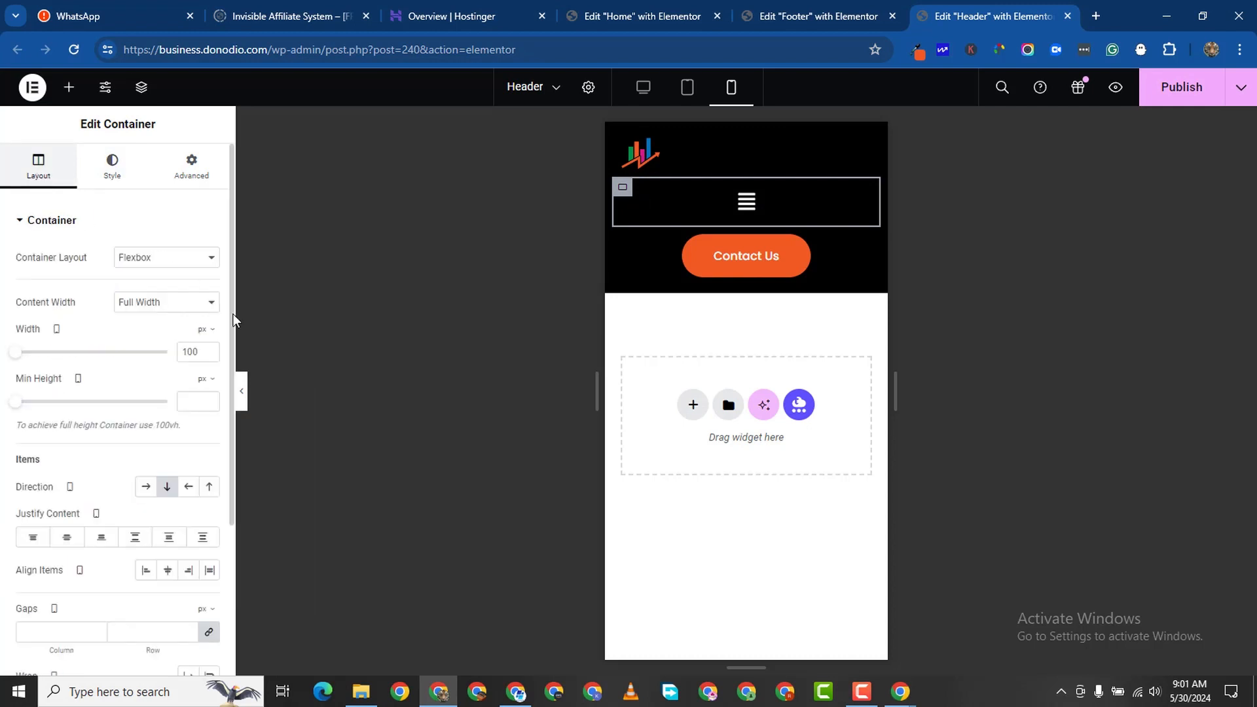
pyautogui.click(209, 333)
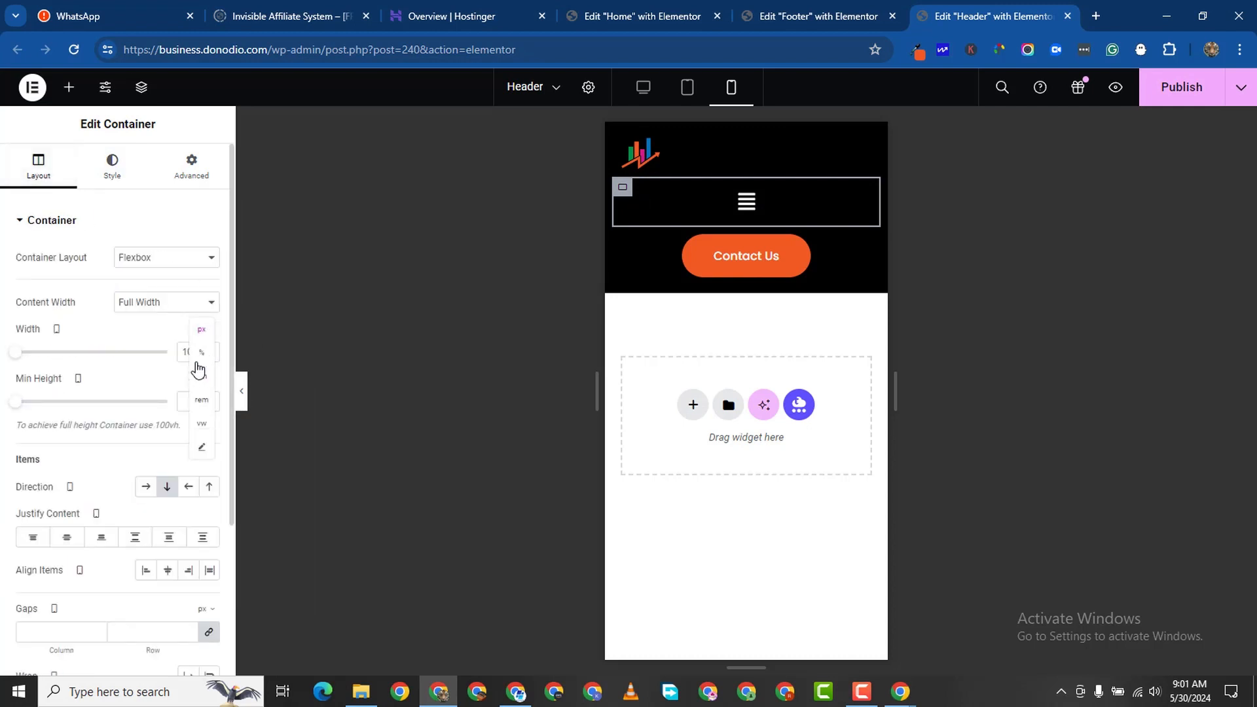
pyautogui.click(199, 358)
pyautogui.click(191, 349)
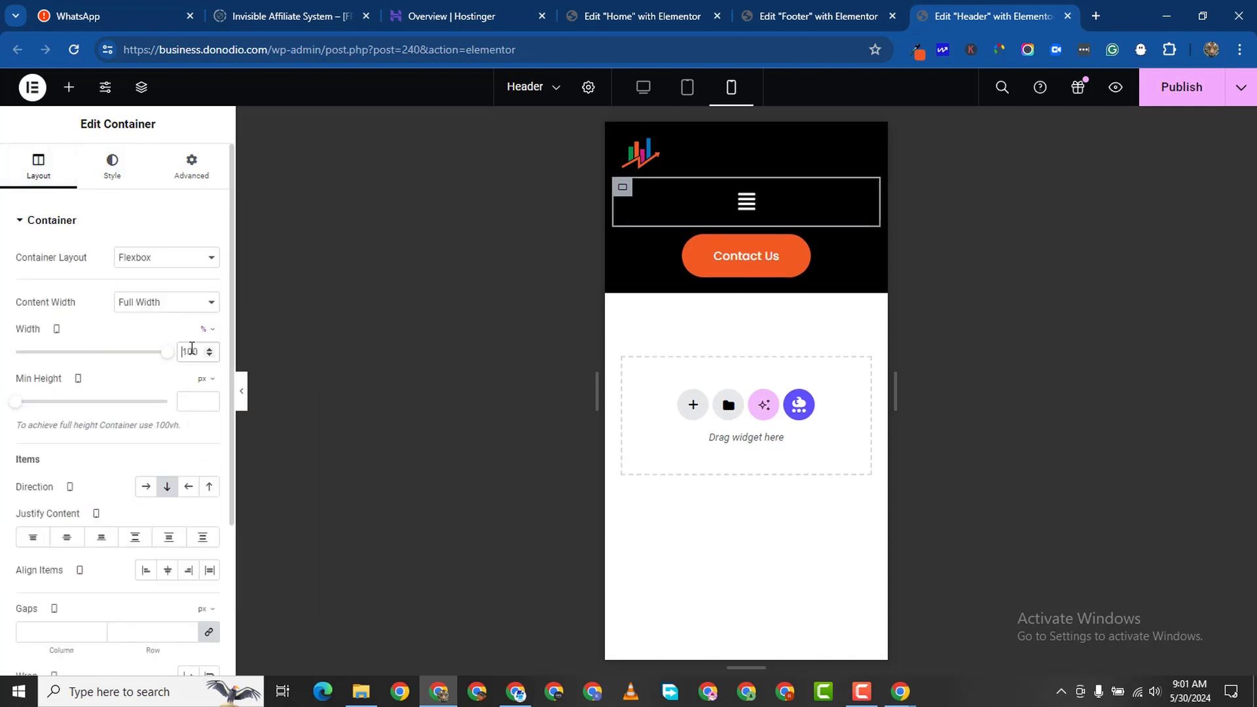
pyautogui.hotkey('ctrl', 'a')
pyautogui.write('20')
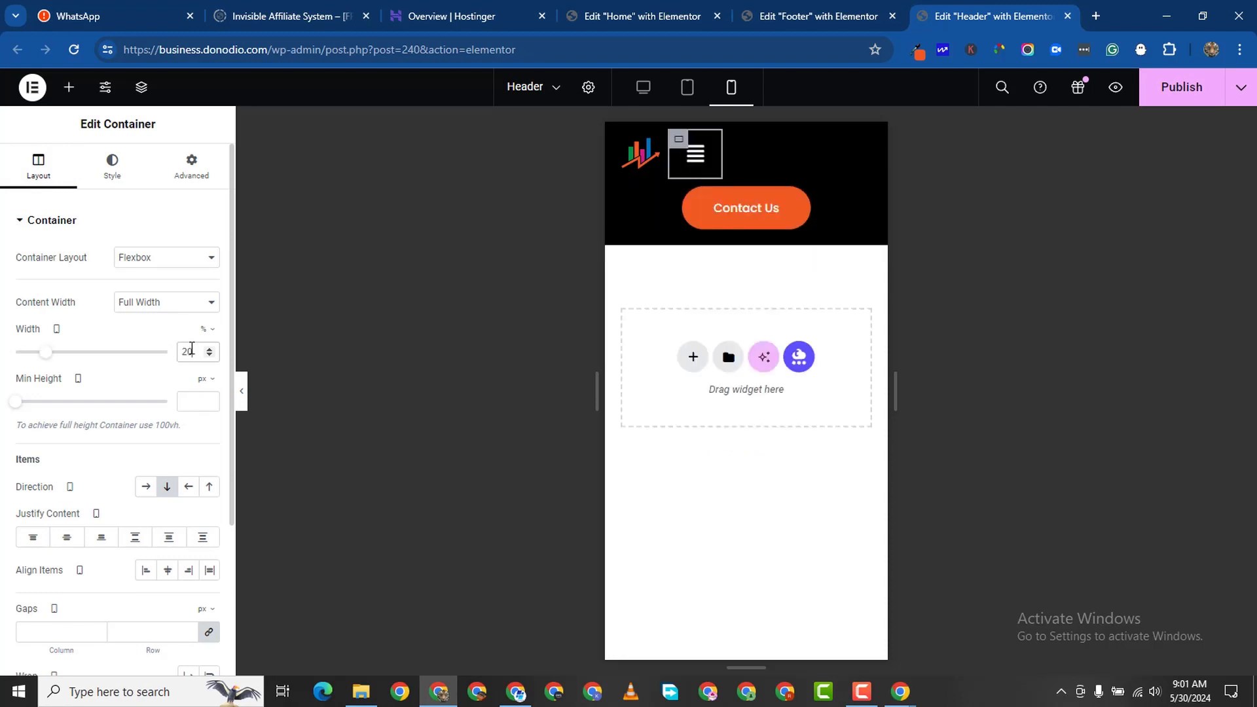
# Set the Contact Us button container's mobile width to 57% so it fits in the row with the logo and menu icon.
pyautogui.click(623, 189)
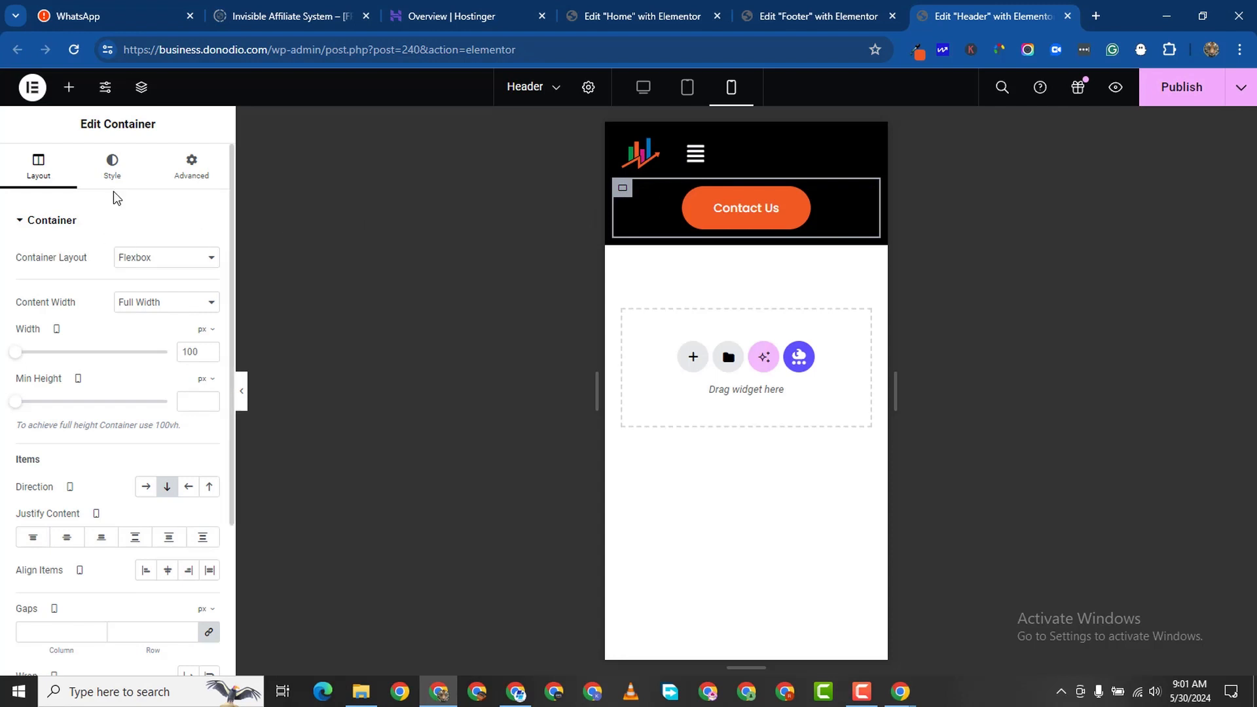
pyautogui.click(205, 330)
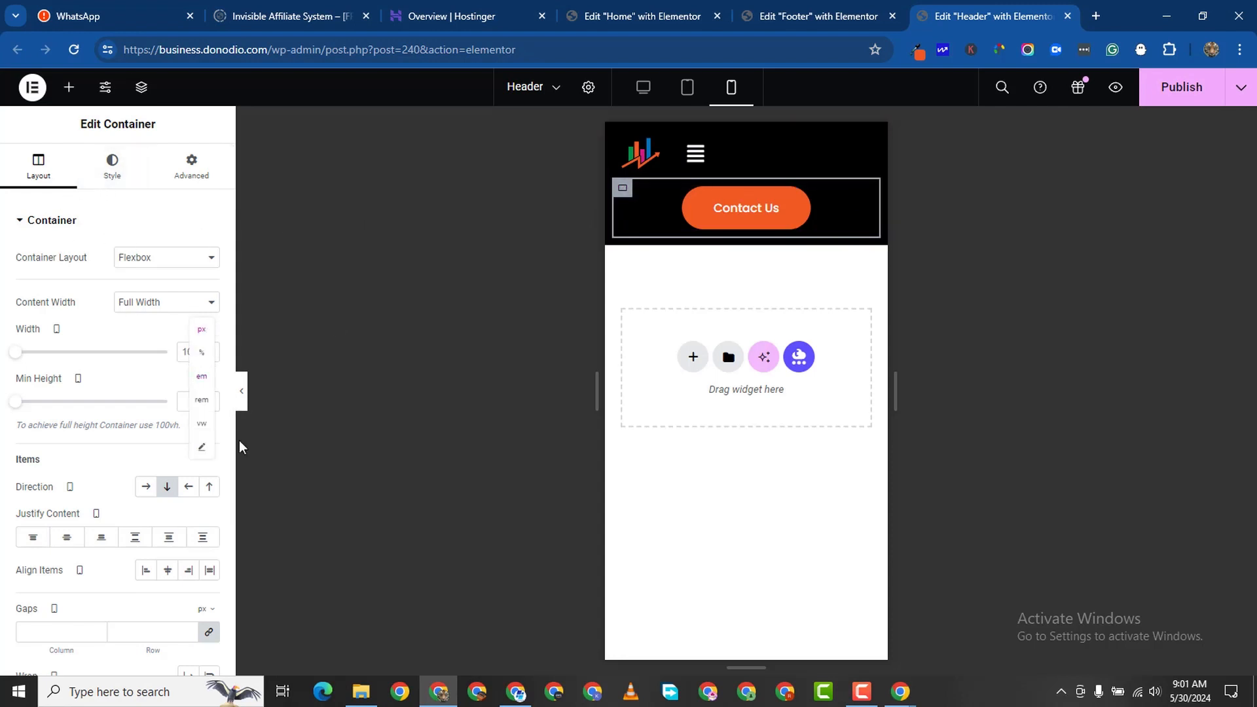
pyautogui.click(202, 356)
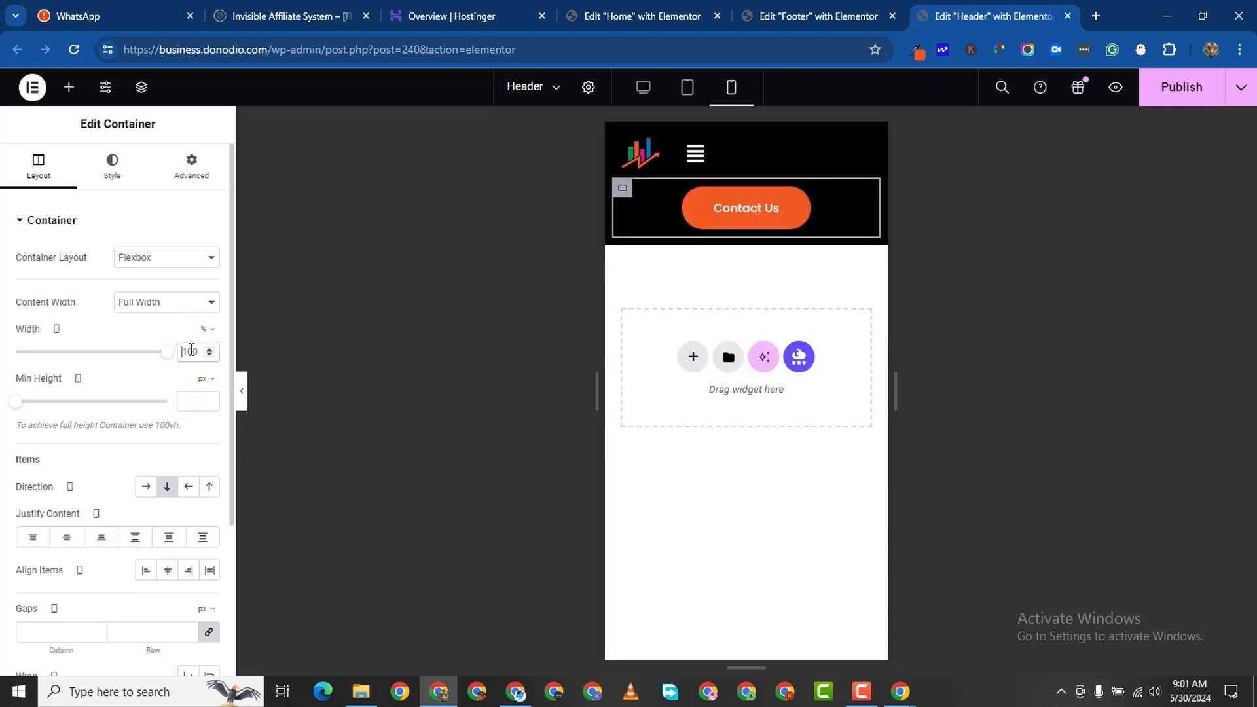
pyautogui.doubleClick(190, 351)
pyautogui.write('60')
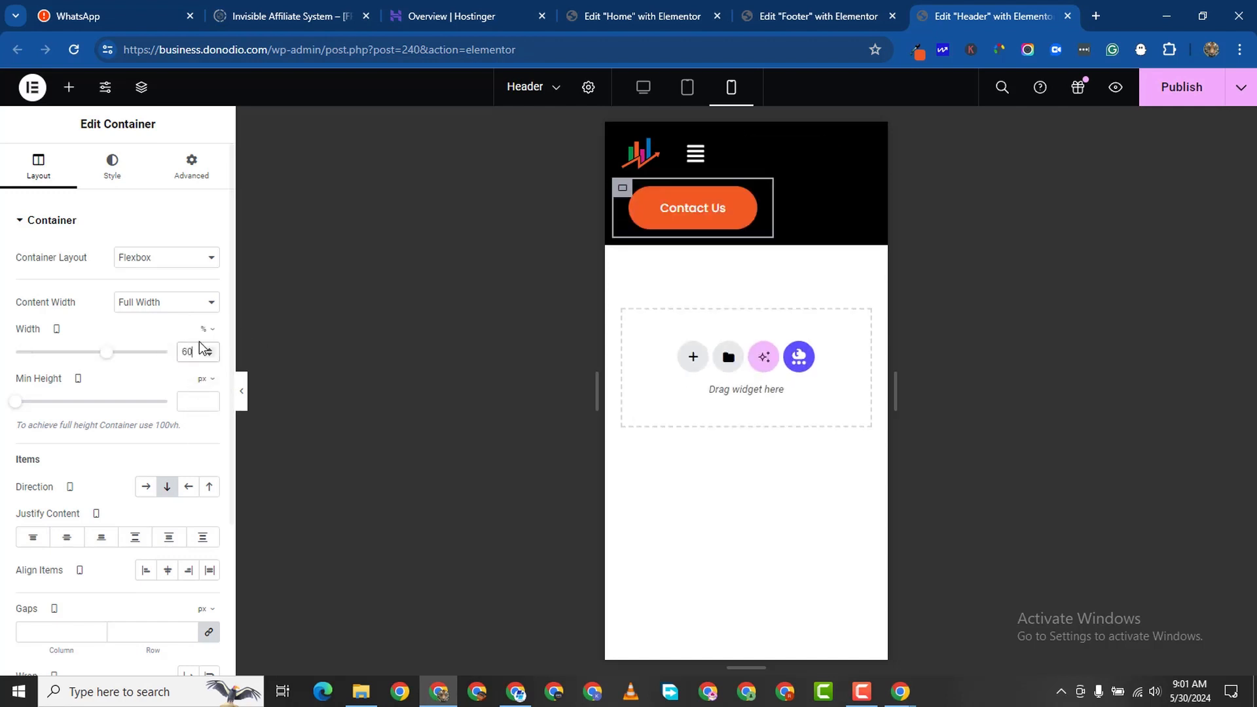
pyautogui.click(209, 357)
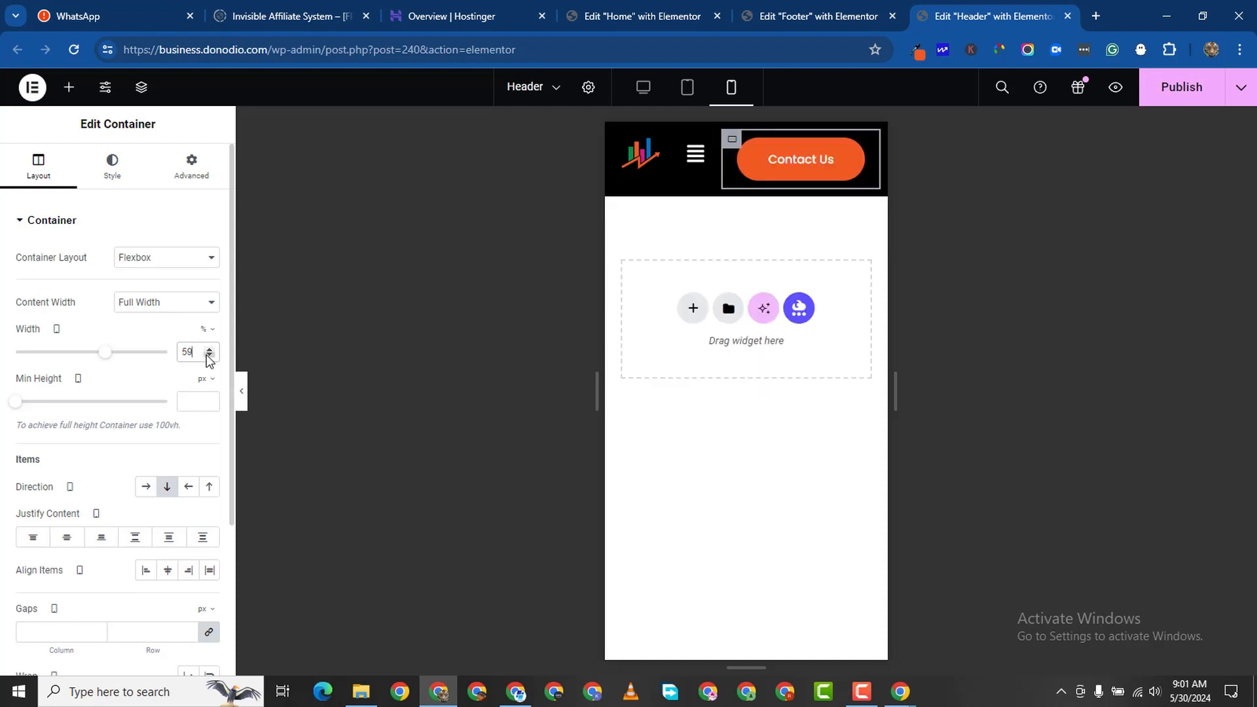
pyautogui.click(210, 357)
pyautogui.click(209, 357)
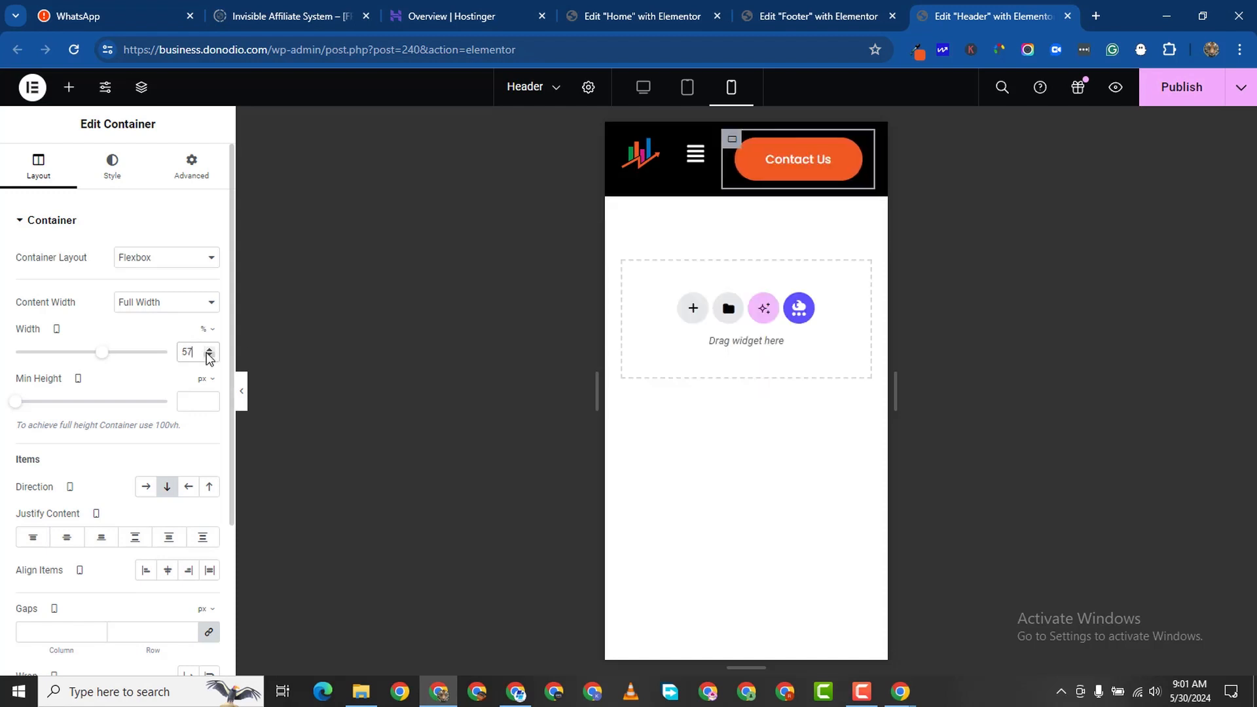
pyautogui.click(210, 357)
pyautogui.click(209, 349)
# Set the Contact Us button's mobile padding to 12 px on all four sides.
pyautogui.click(858, 165)
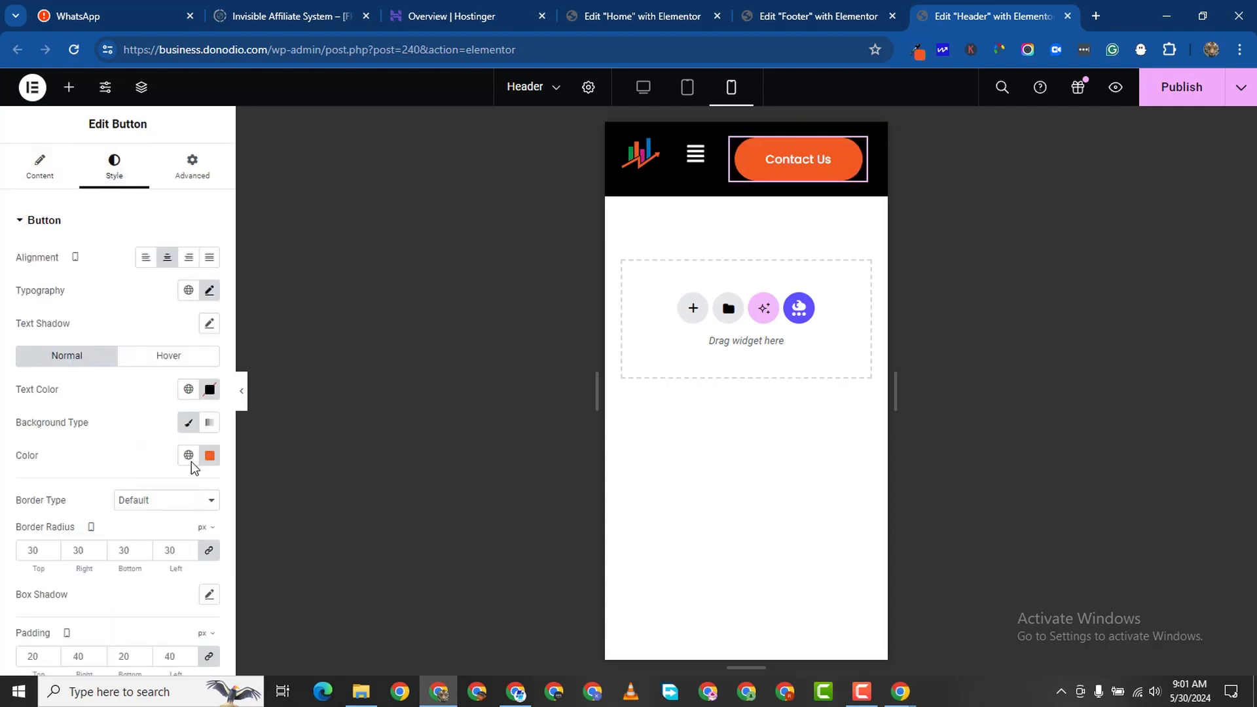
pyautogui.scroll(-3, 36, 570)
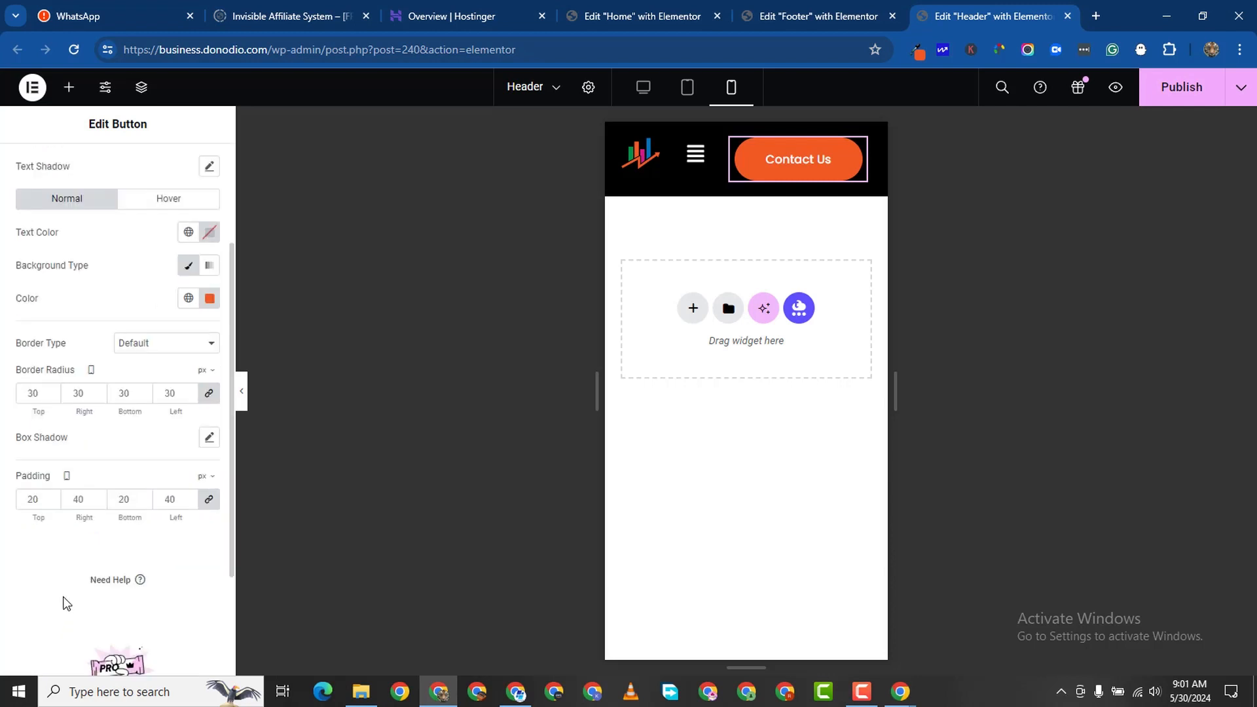
pyautogui.click(51, 502)
pyautogui.click(53, 499)
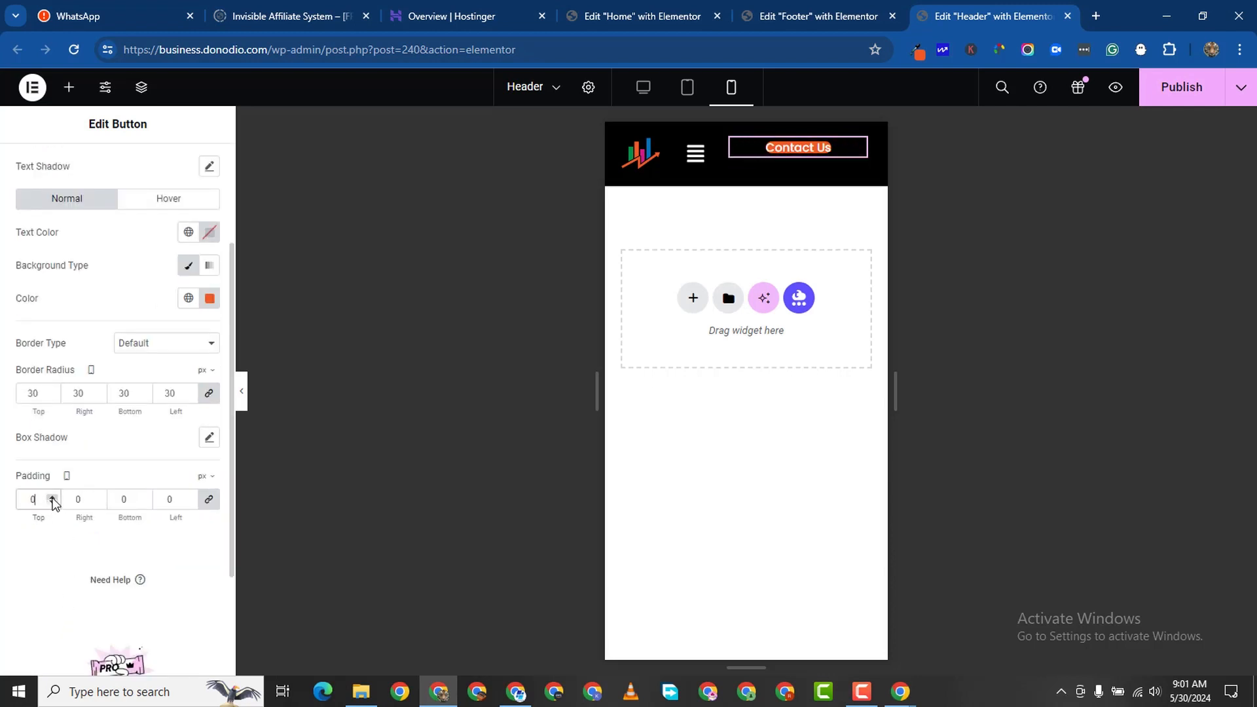
pyautogui.click(52, 499)
pyautogui.click(52, 499)
pyautogui.click(53, 499)
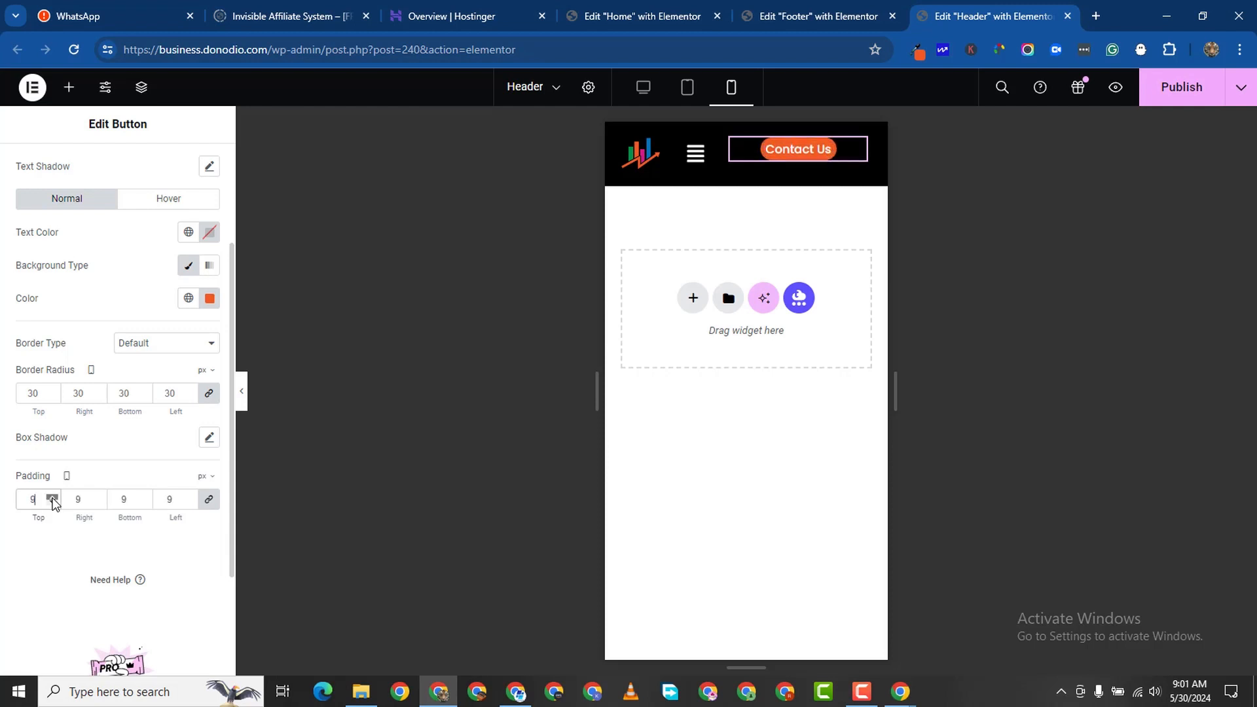
pyautogui.click(52, 499)
pyautogui.click(53, 498)
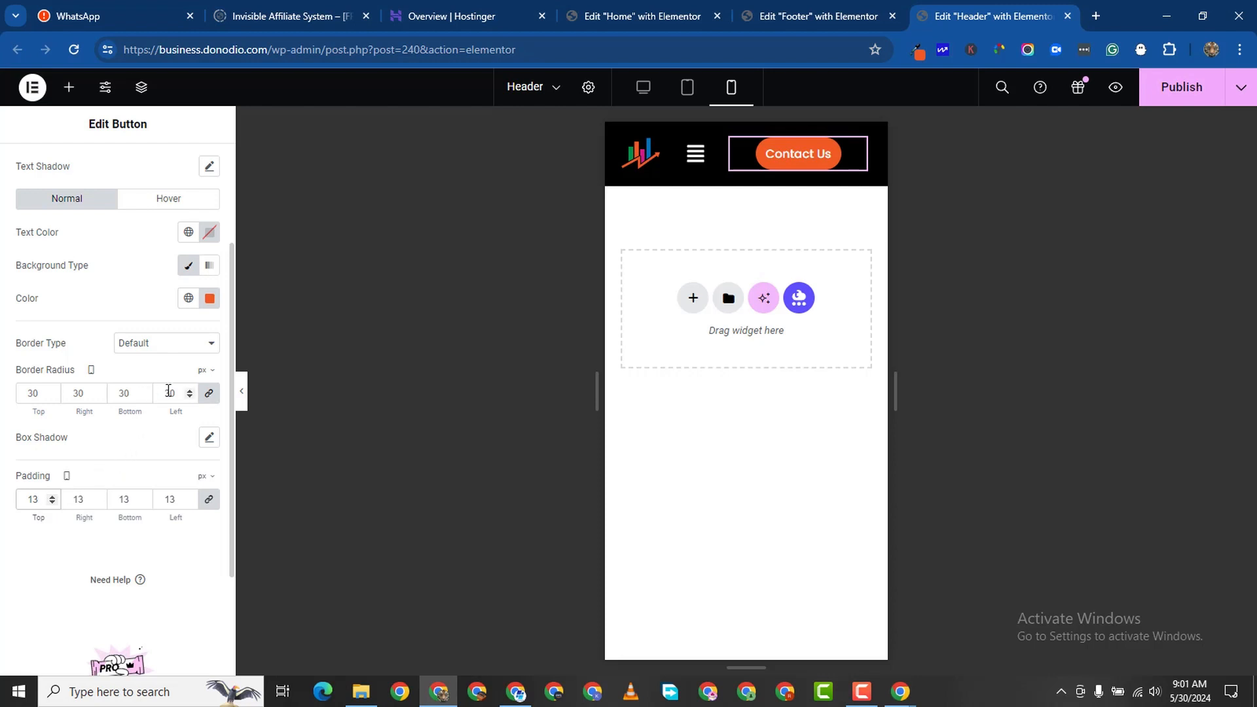
pyautogui.click(53, 503)
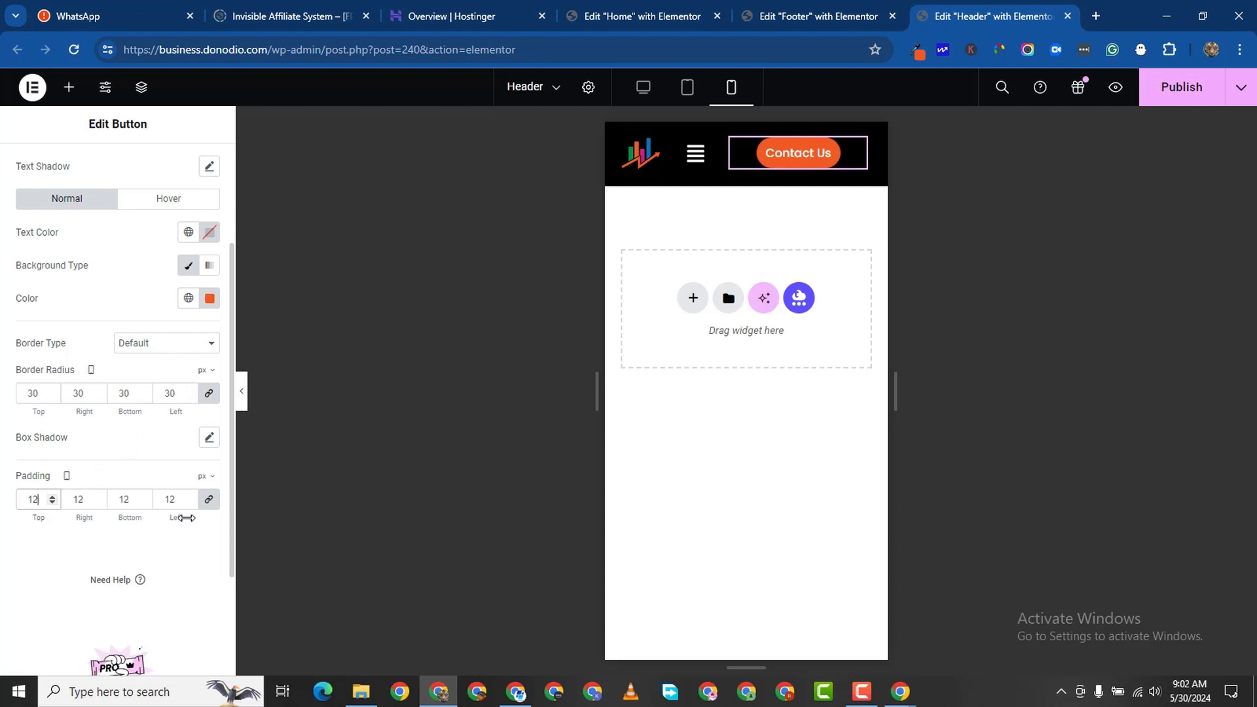
# Unlink the Contact Us button's padding values and set the right and left padding to 20 px each.
pyautogui.click(209, 499)
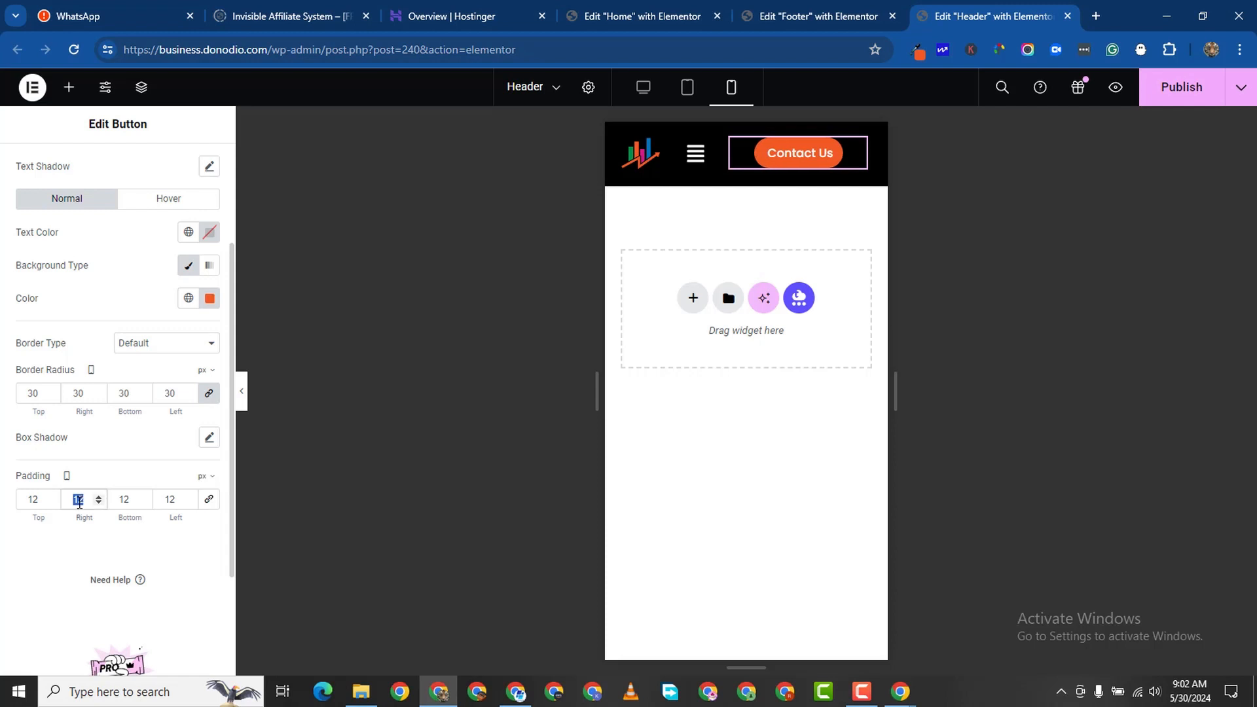
pyautogui.write('20')
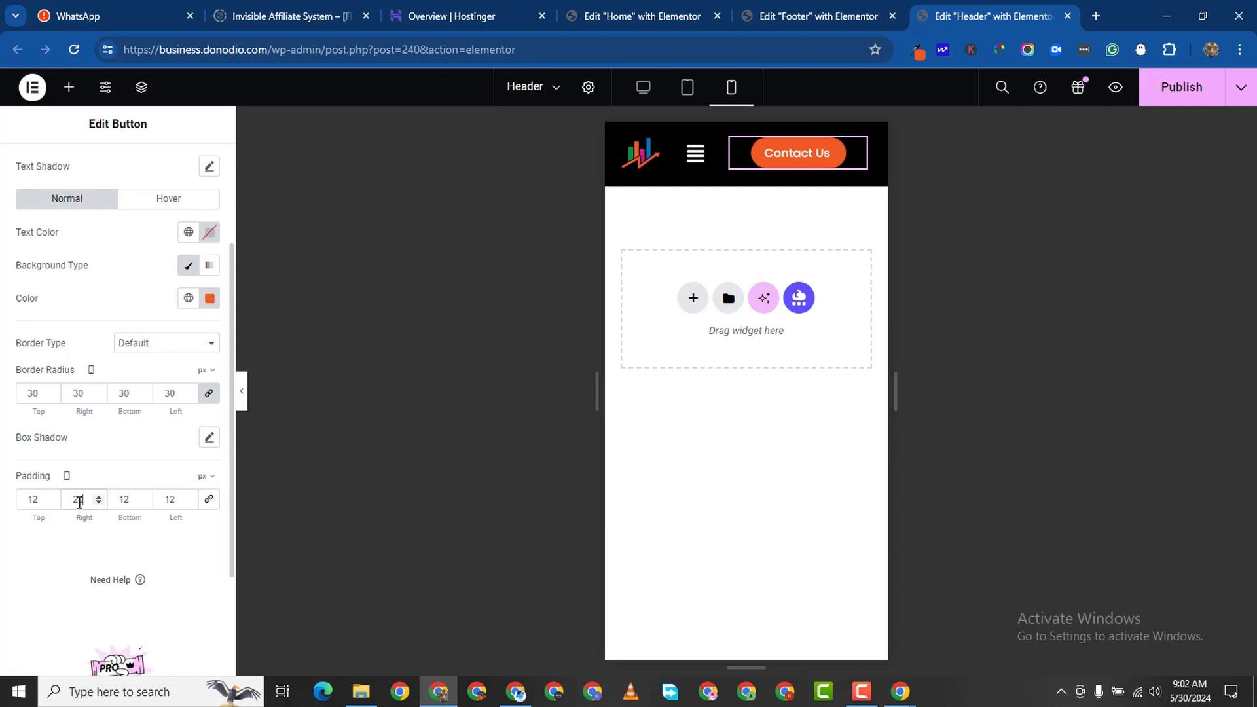
pyautogui.doubleClick(165, 500)
pyautogui.write('20')
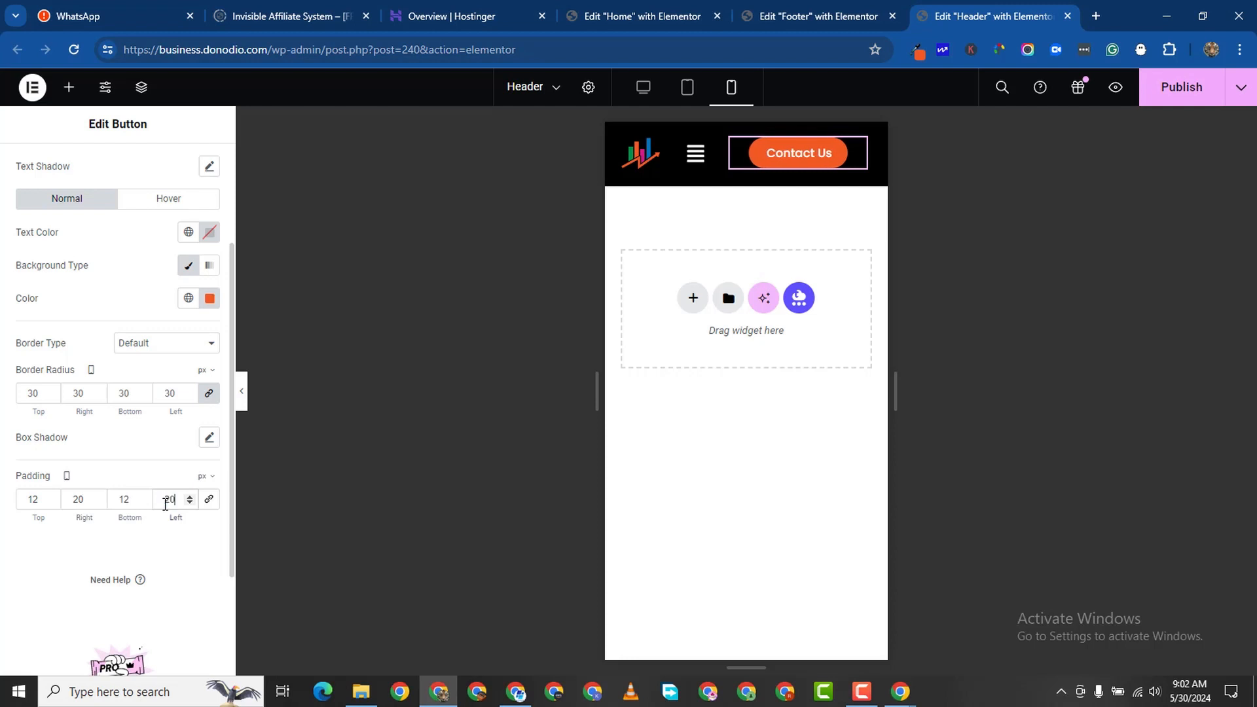
# Set the Contact Us button's border radius to 15 px on all corners.
pyautogui.click(189, 396)
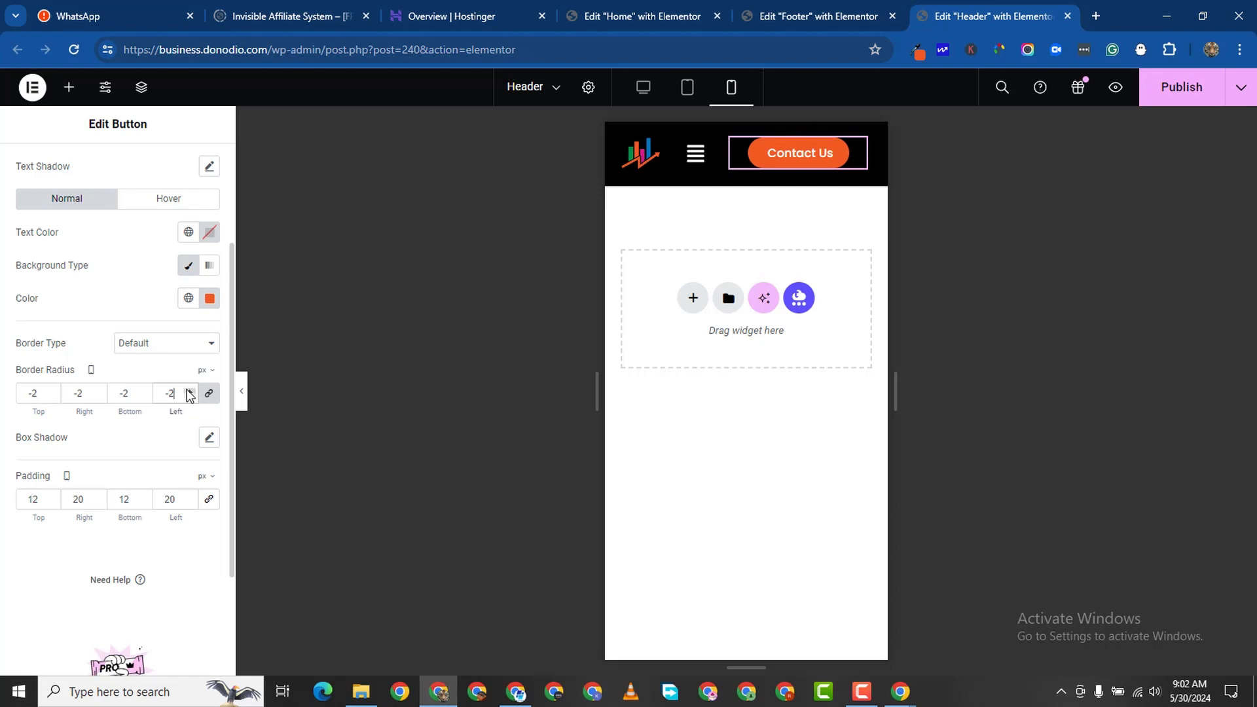
pyautogui.doubleClick(187, 390)
pyautogui.click(187, 390)
pyautogui.click(210, 167)
pyautogui.click(1, 577)
pyautogui.scroll(-3, 62, 504)
pyautogui.scroll(5, 62, 502)
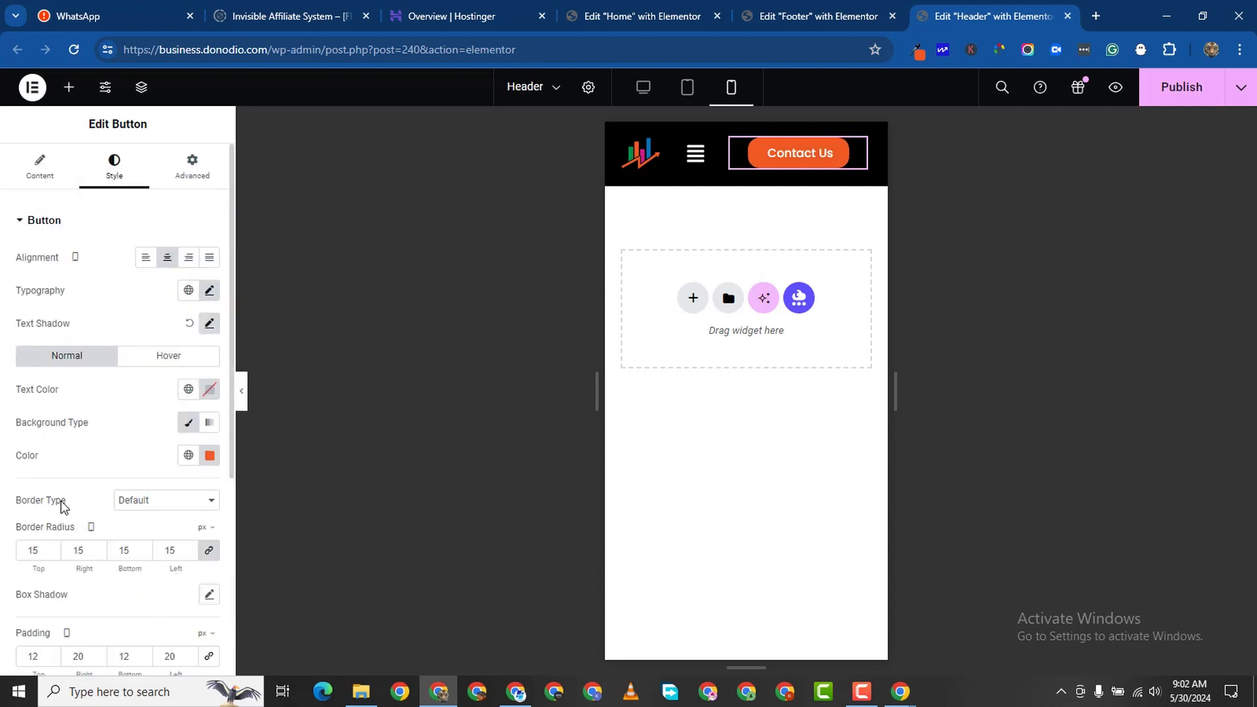
# Set the Contact Us button's typography to size 12 px and weight 700 (Bold).
pyautogui.click(209, 293)
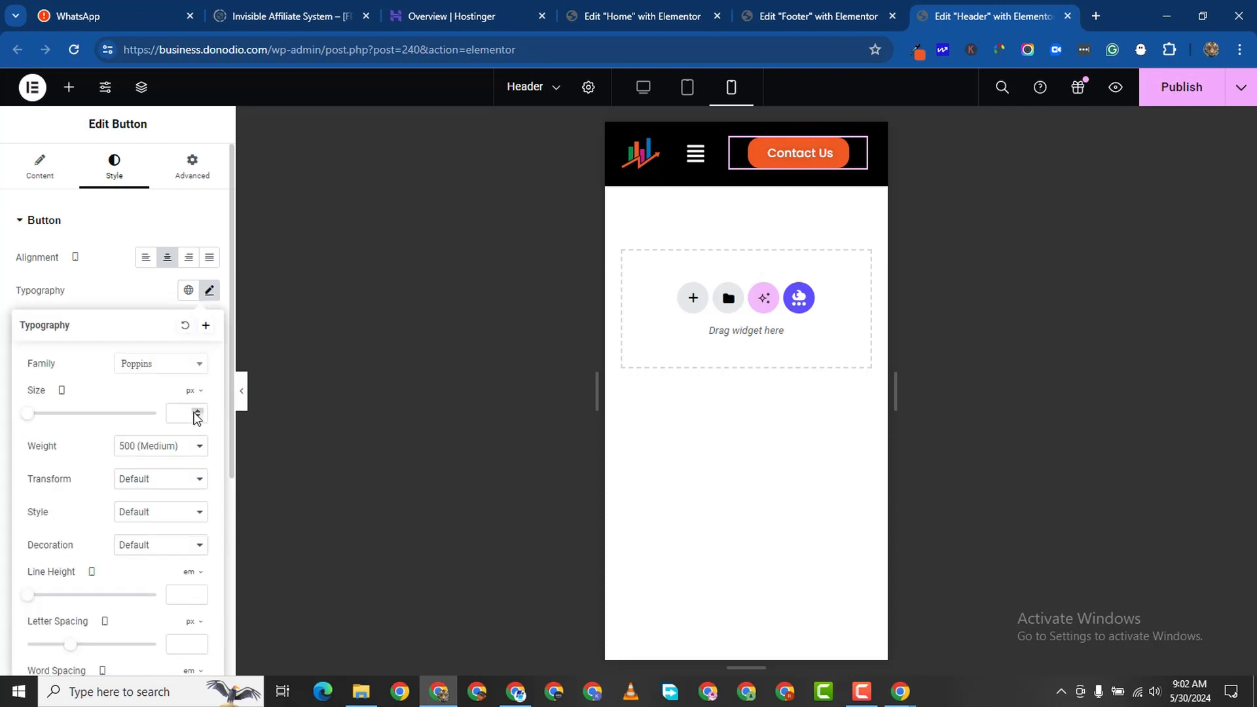
pyautogui.click(197, 411)
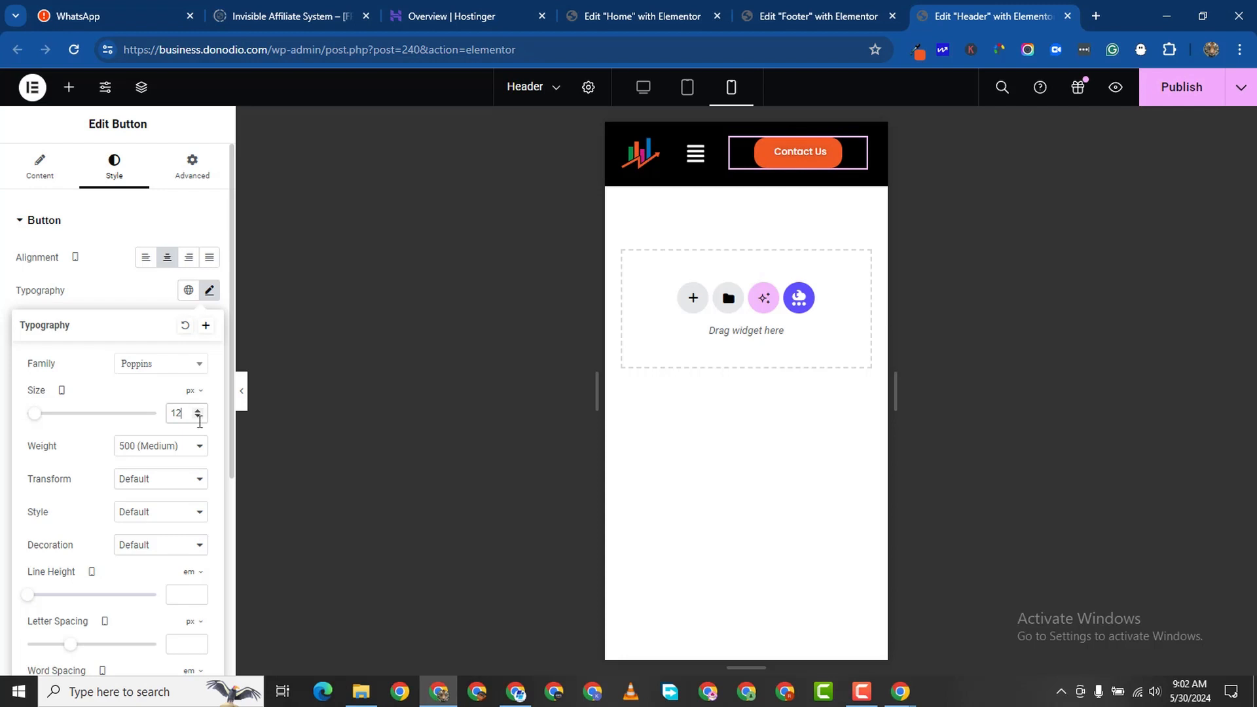
pyautogui.click(148, 450)
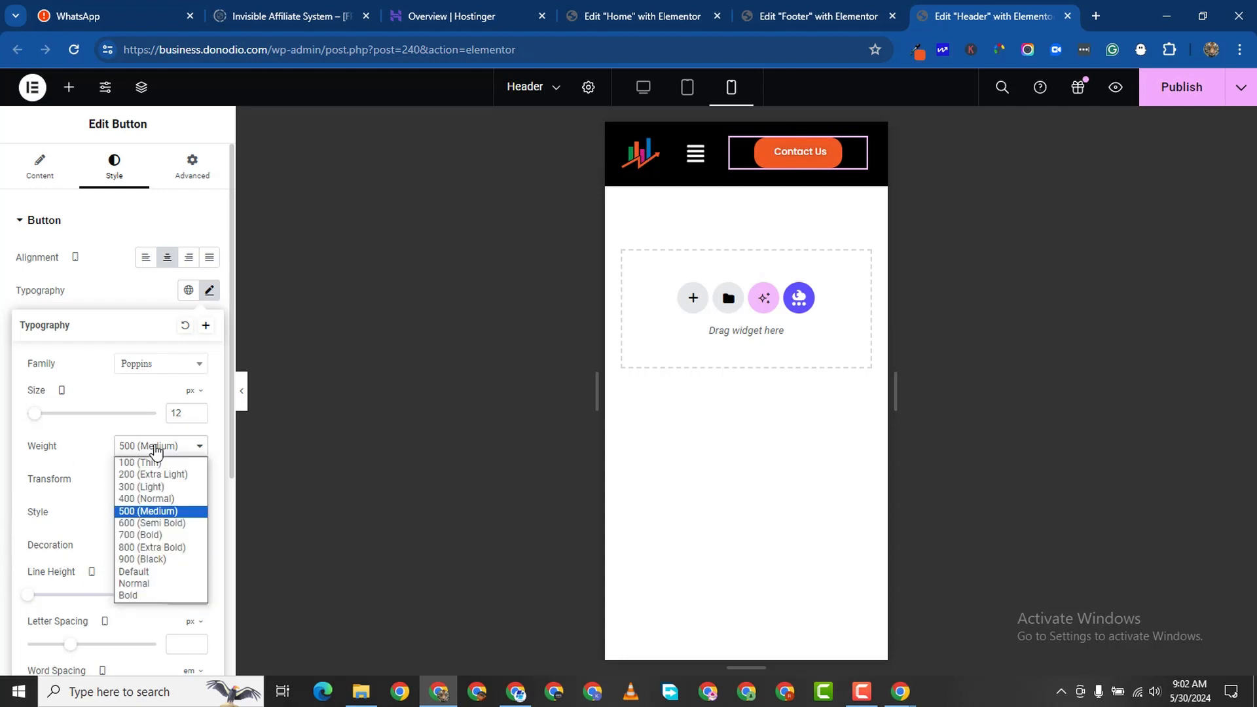
pyautogui.click(157, 534)
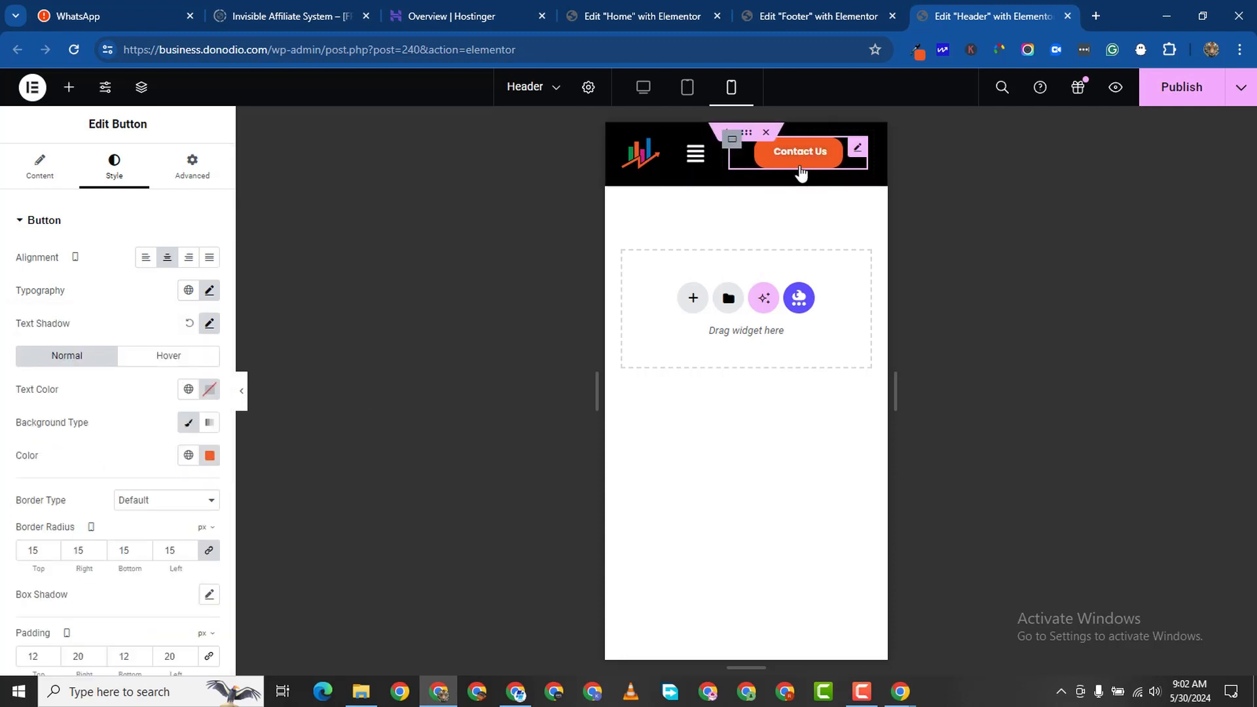
# Move the menu icon's container after the Contact Us button in the mobile header and publish the template.
pyautogui.moveTo(679, 140); pyautogui.dragTo(853, 145)
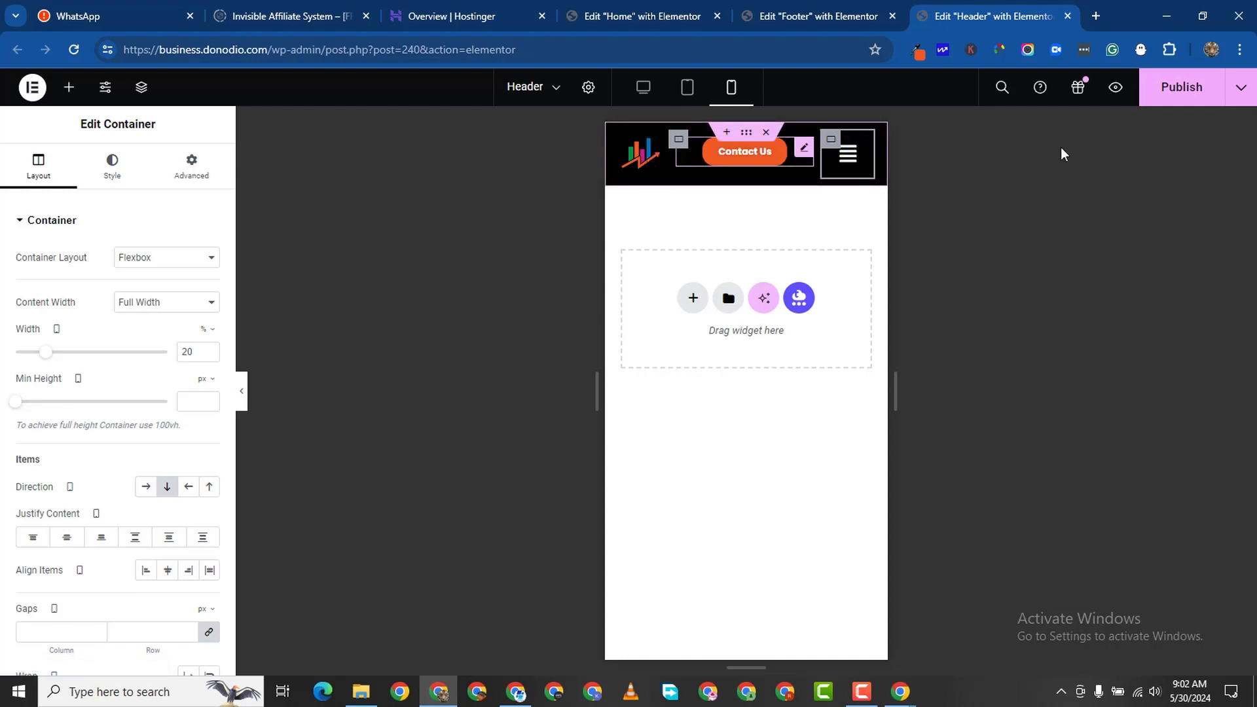
pyautogui.click(1178, 88)
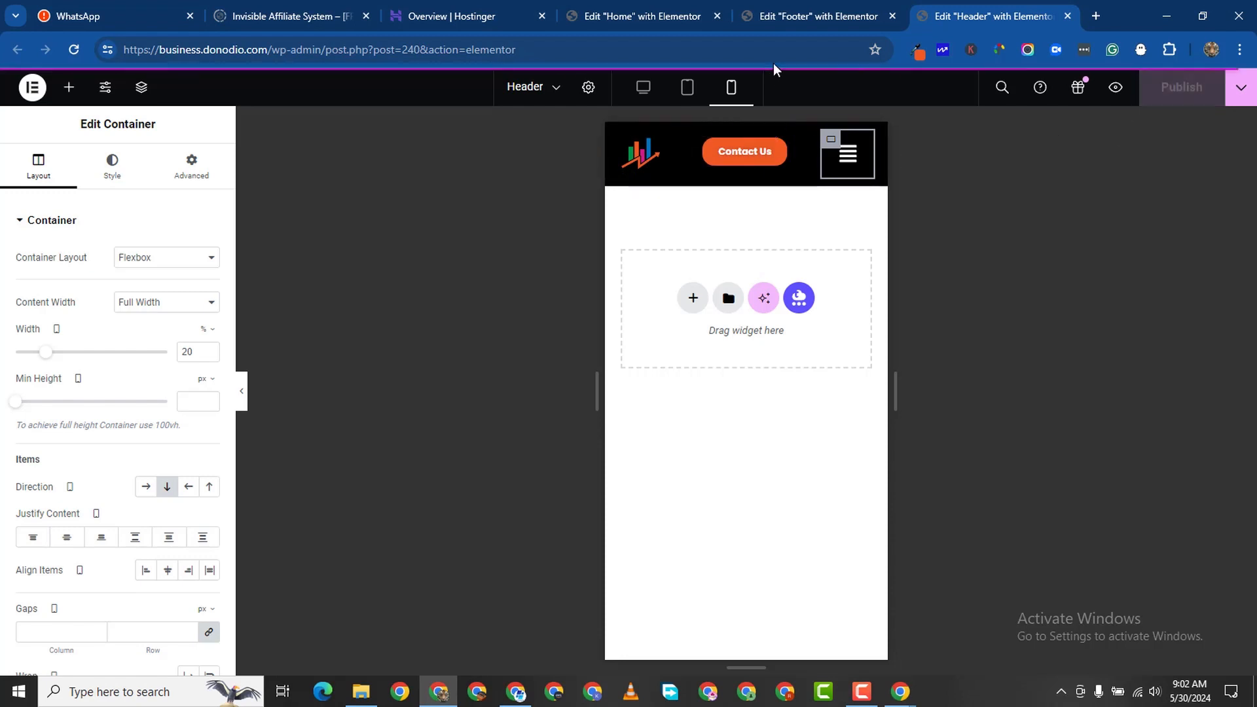
# In the desktop view, duplicate the whole header container to get separate desktop and mobile versions.
pyautogui.click(644, 89)
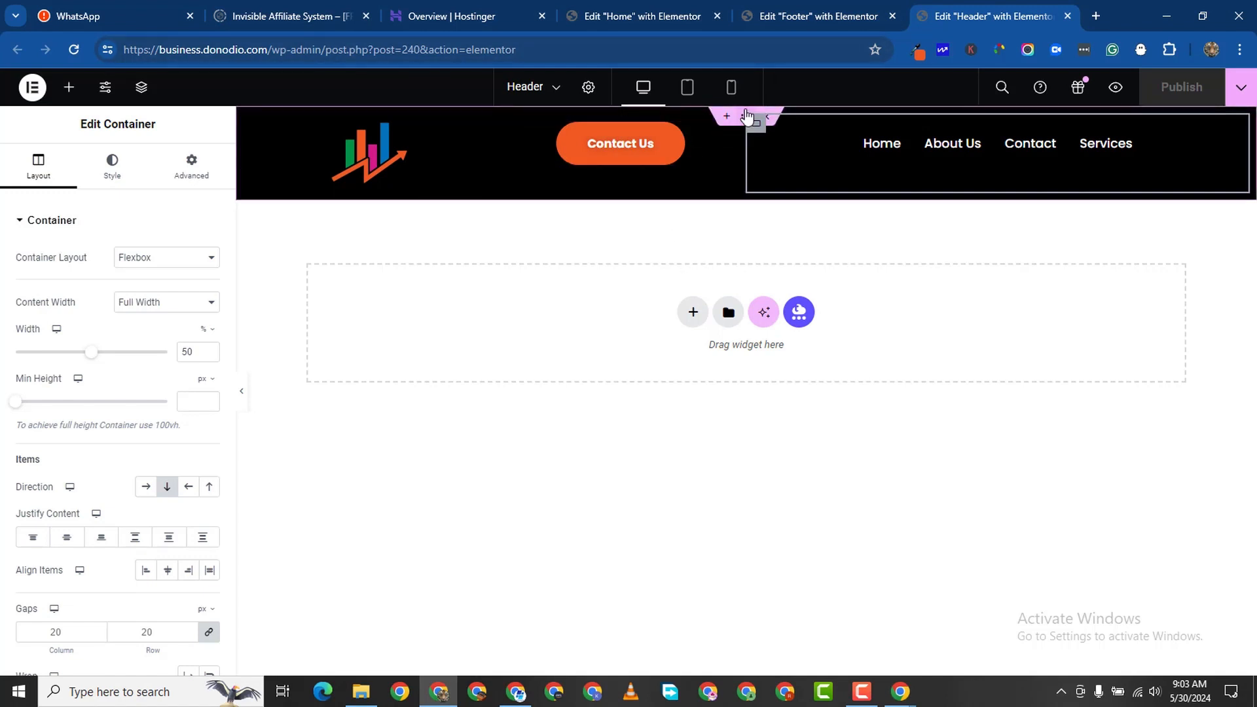
pyautogui.click(482, 164)
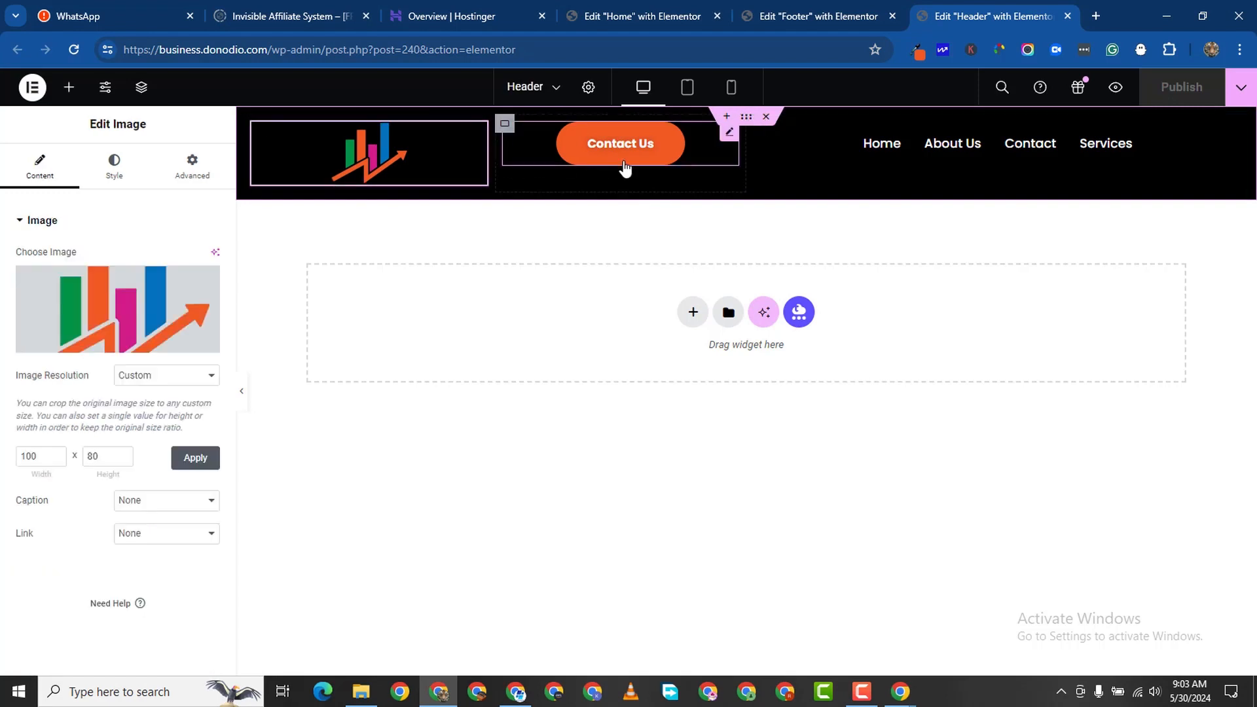
pyautogui.click(720, 158)
pyautogui.click(745, 118)
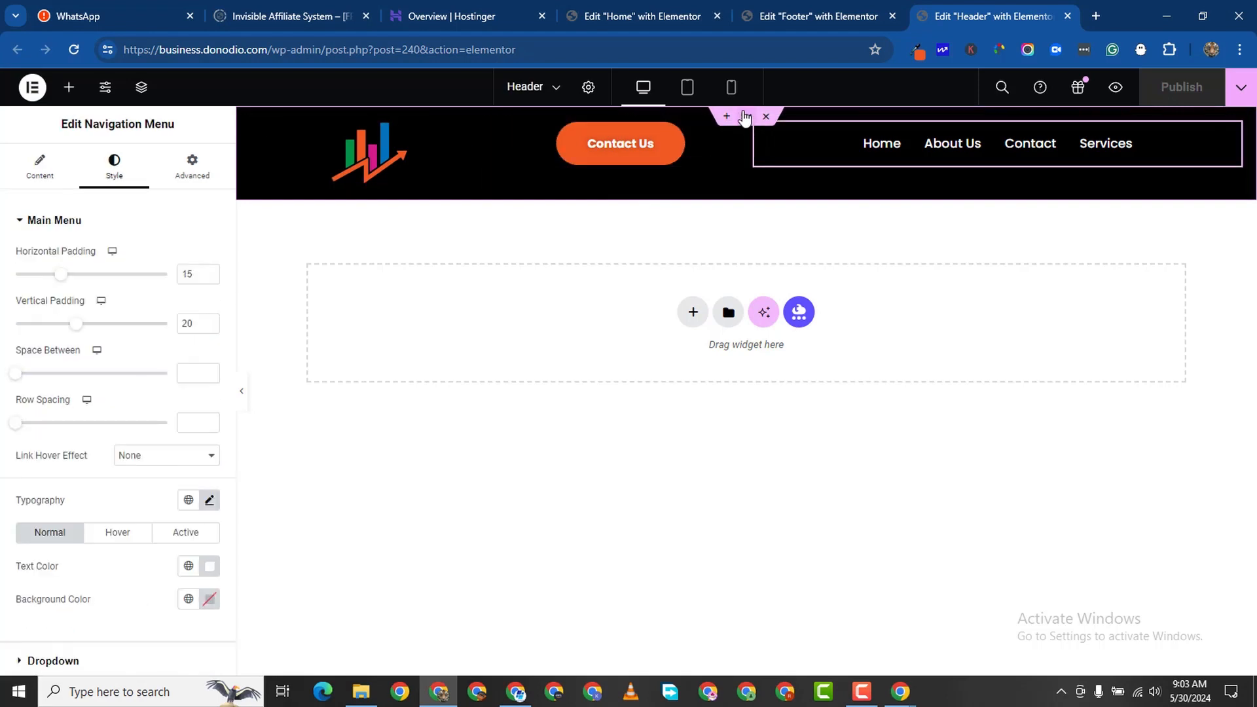
pyautogui.rightClick(746, 116)
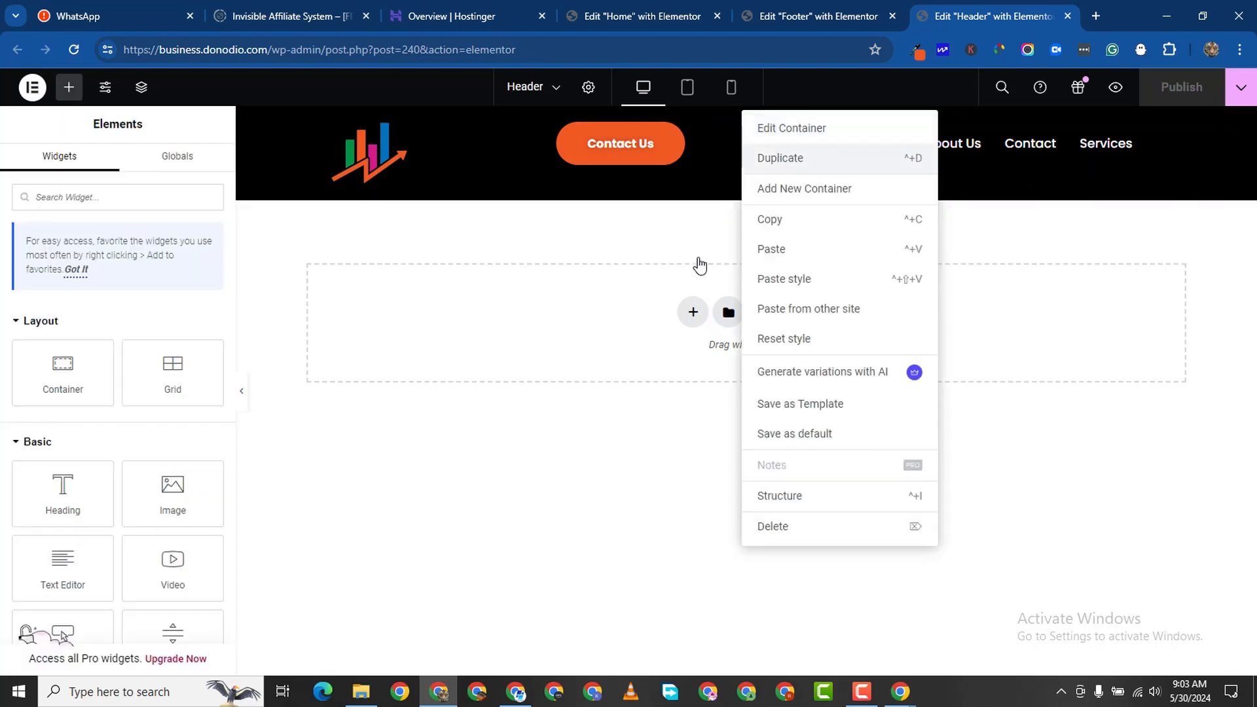
pyautogui.click(786, 158)
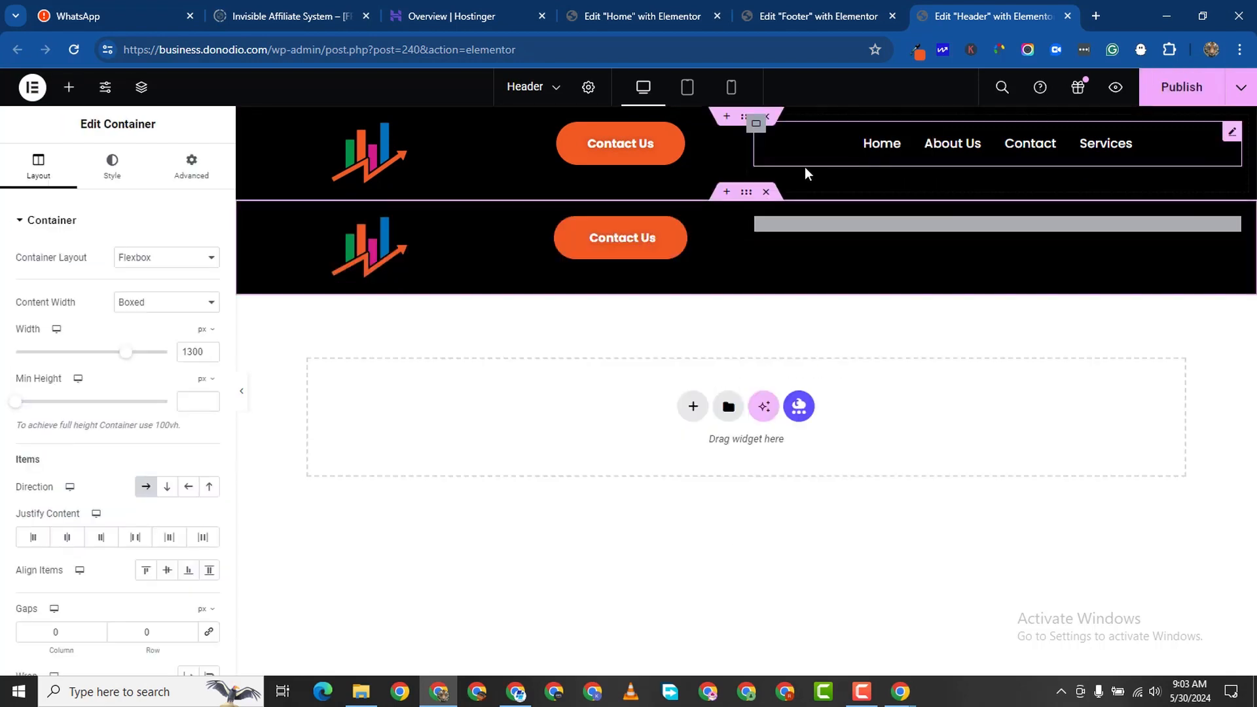
# Hide the upper header container on tablet and mobile portrait, and move its Contact Us button container after the navigation menu.
pyautogui.click(746, 117)
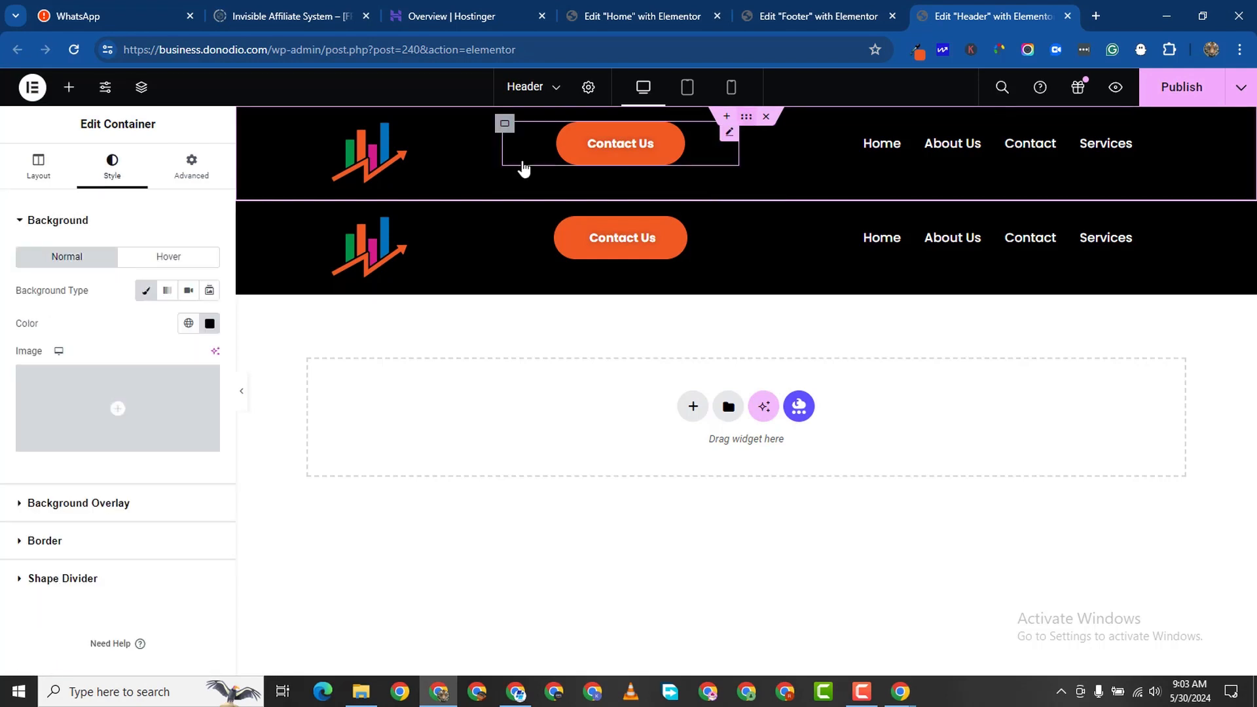
pyautogui.click(191, 164)
pyautogui.scroll(-5, 132, 523)
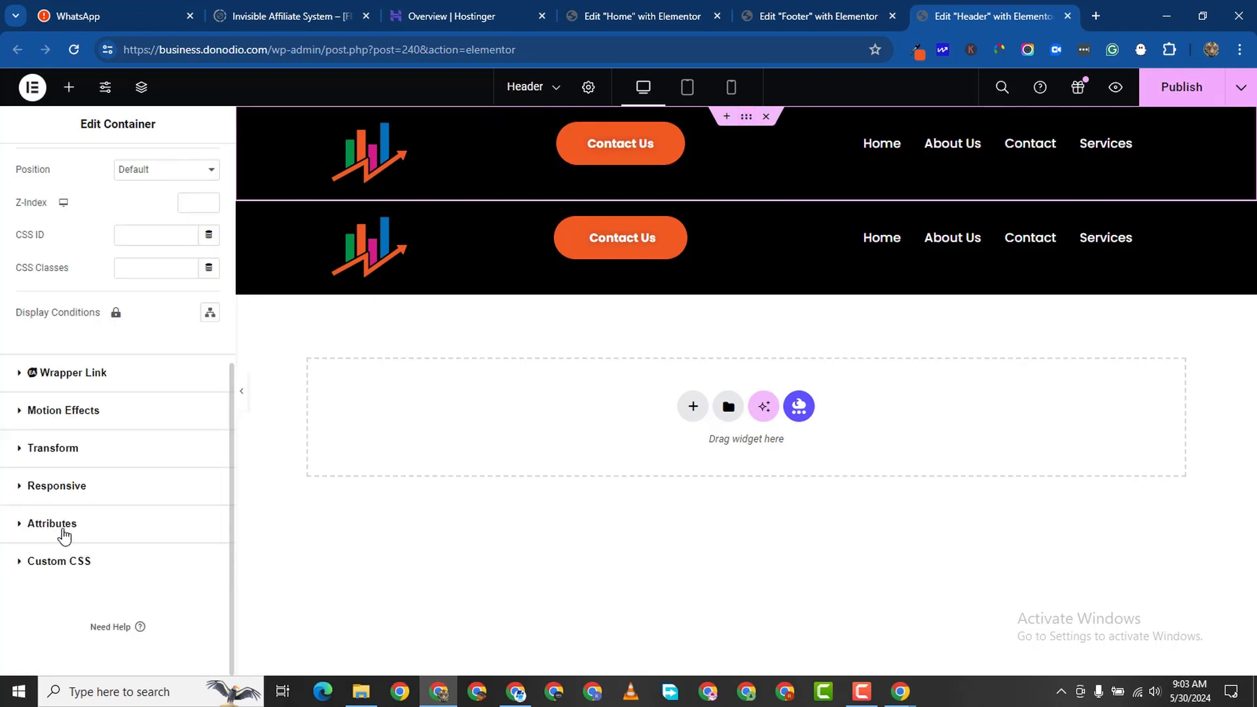
pyautogui.click(16, 490)
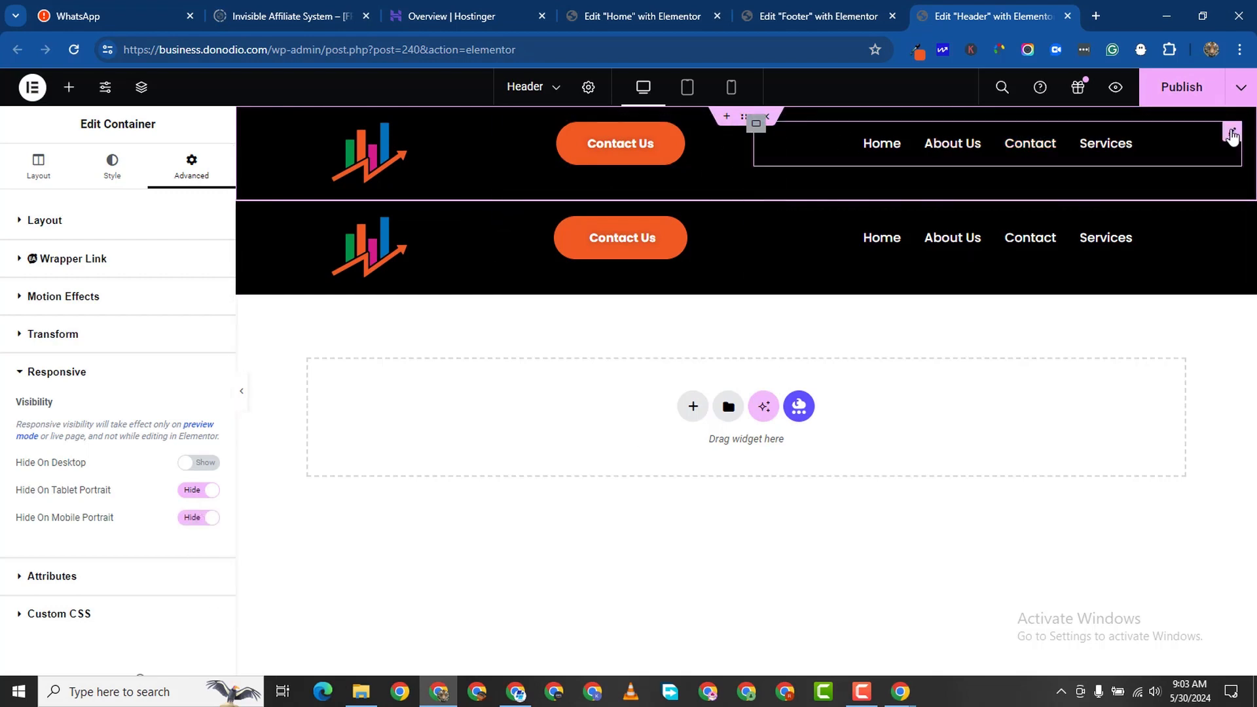
pyautogui.moveTo(504, 123); pyautogui.dragTo(742, 148)
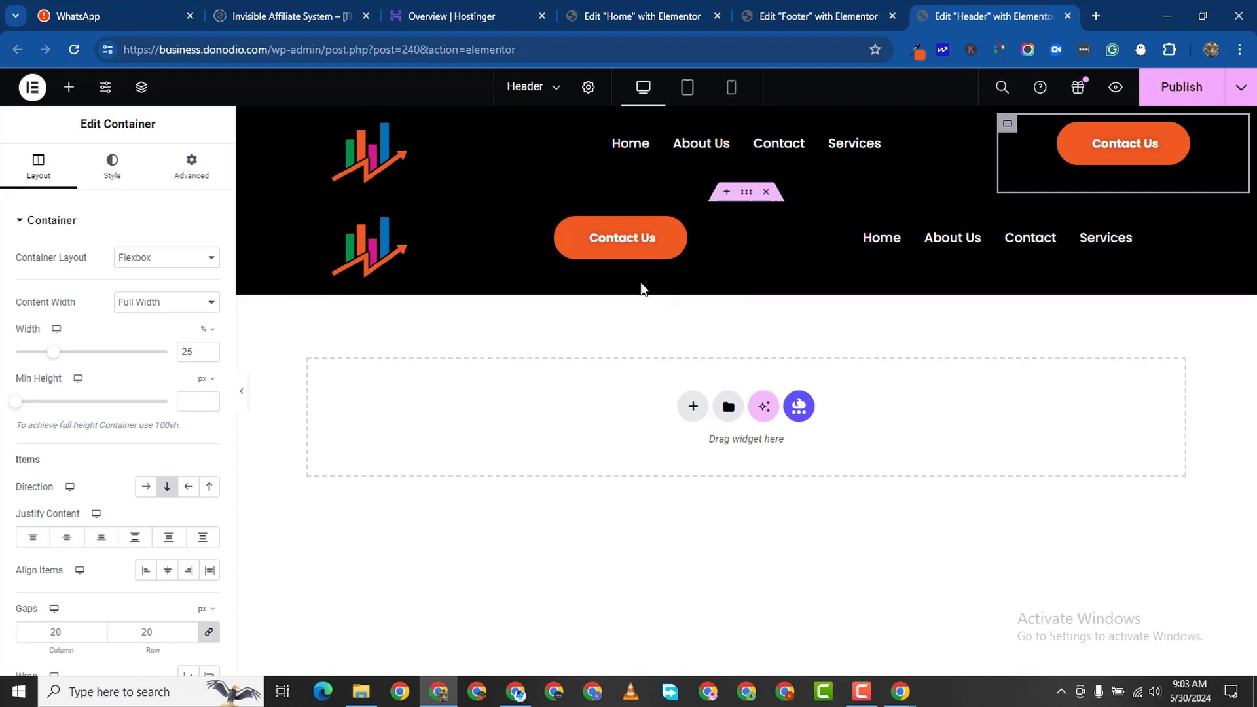
# Hide the lower, duplicated header container on desktop and tablet portrait.
pyautogui.click(747, 192)
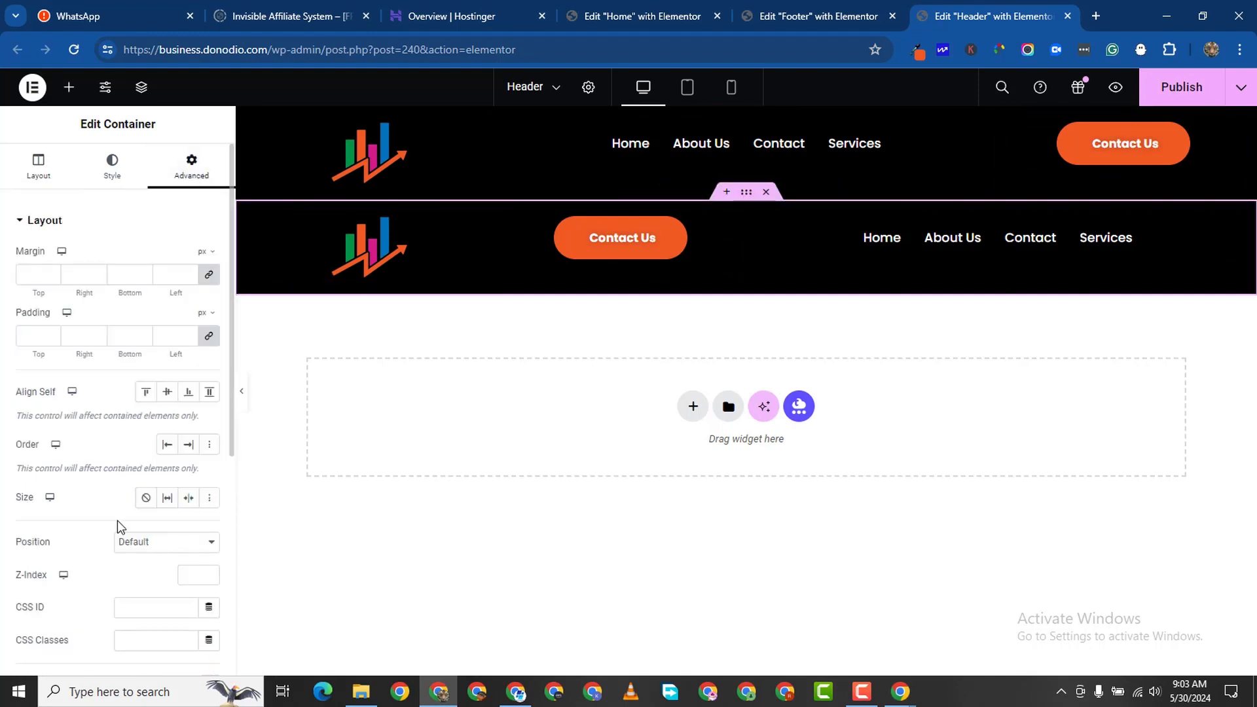
pyautogui.scroll(-5, 116, 520)
pyautogui.click(14, 493)
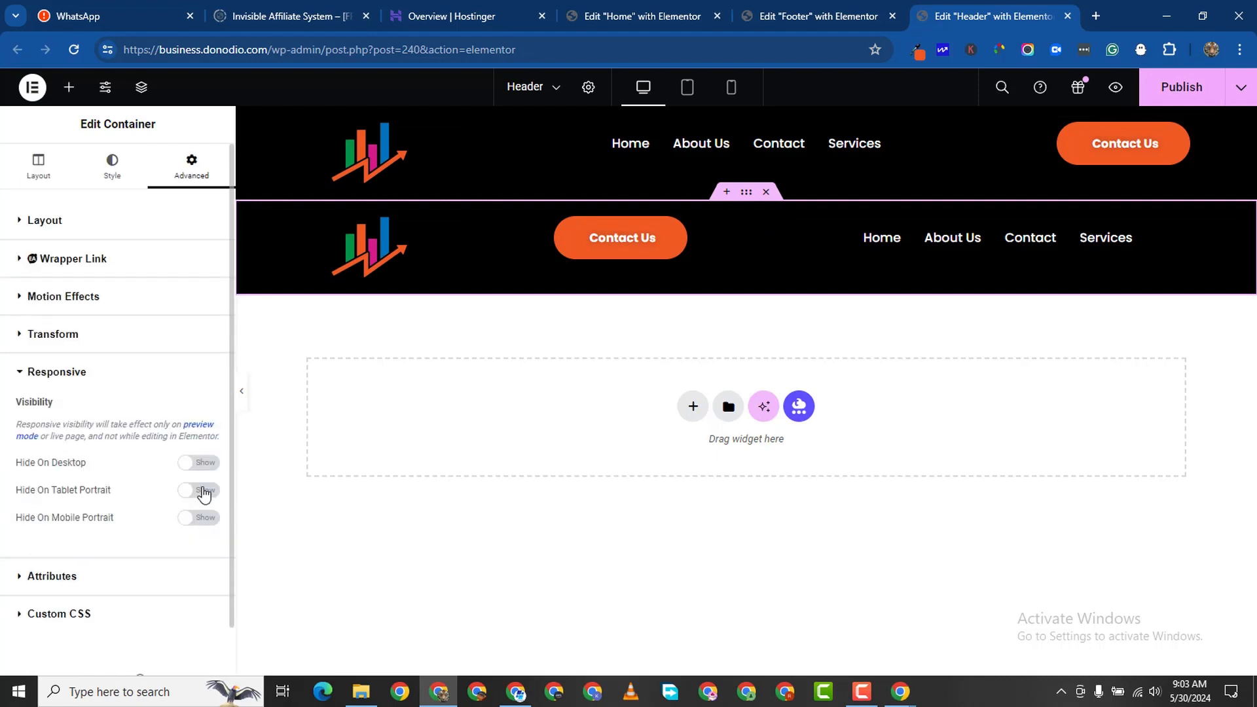
pyautogui.click(204, 464)
pyautogui.click(204, 491)
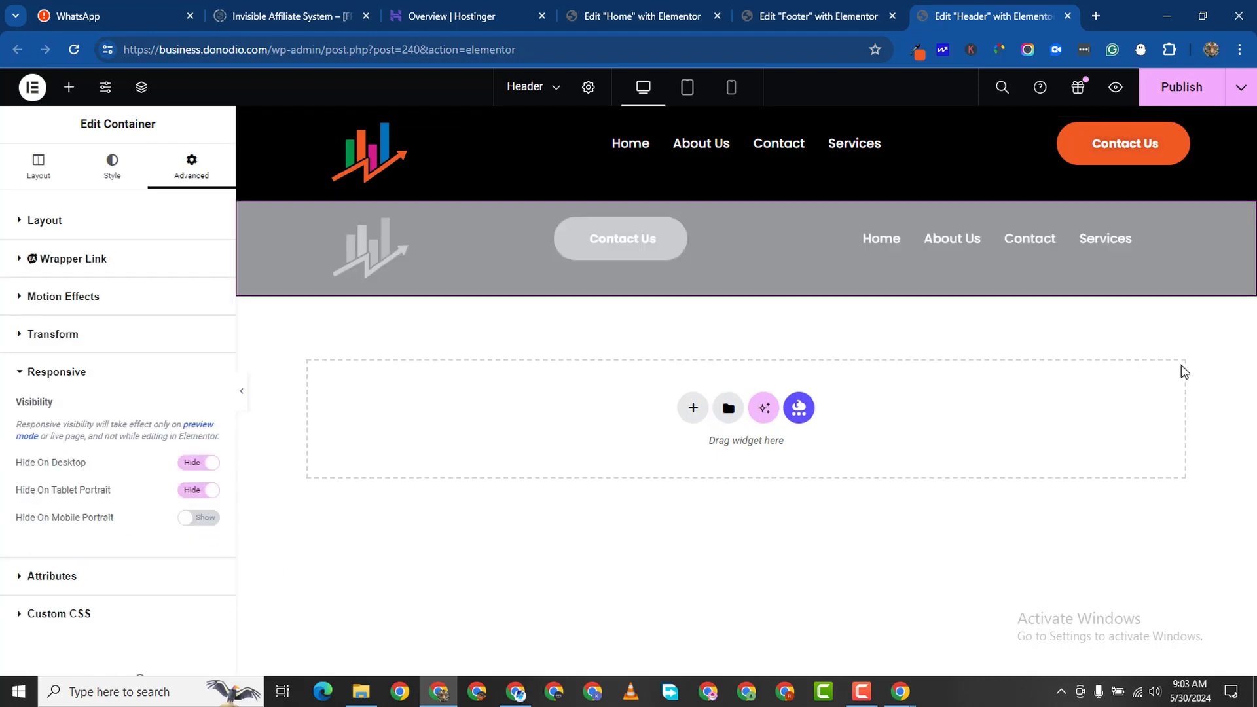
# Publish the Header template and check both header containers in the mobile and desktop views.
pyautogui.click(1178, 87)
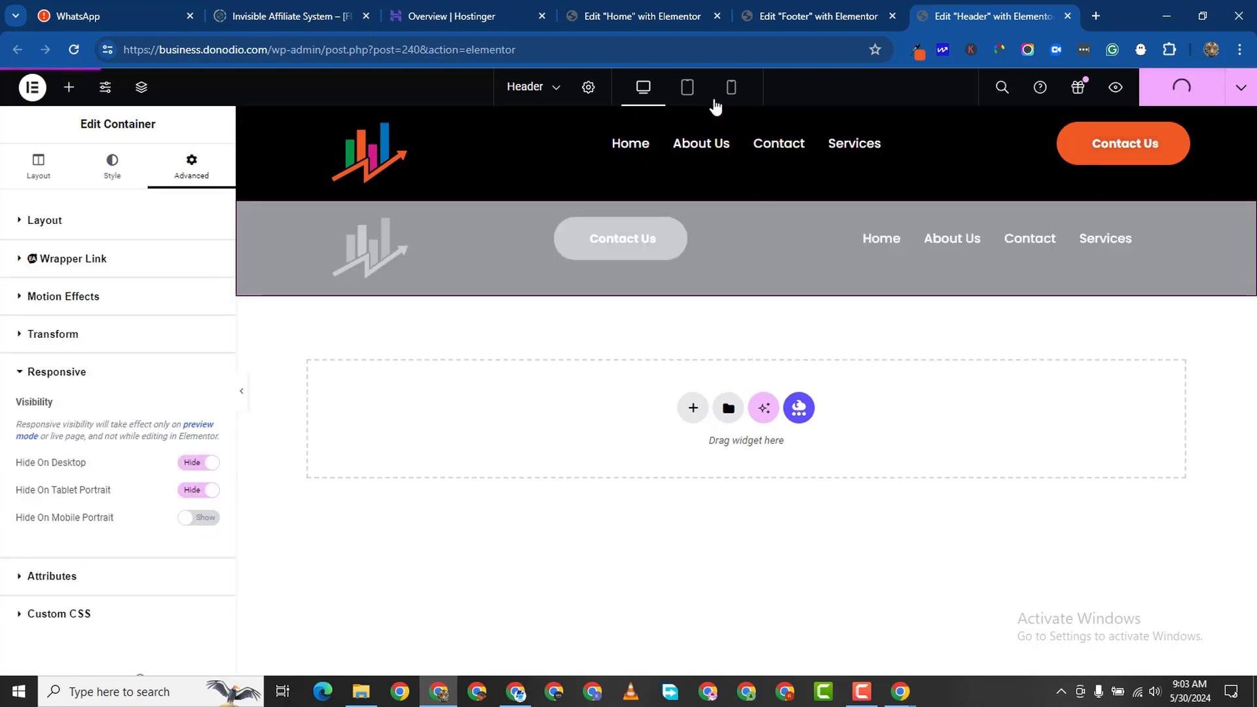
pyautogui.click(731, 87)
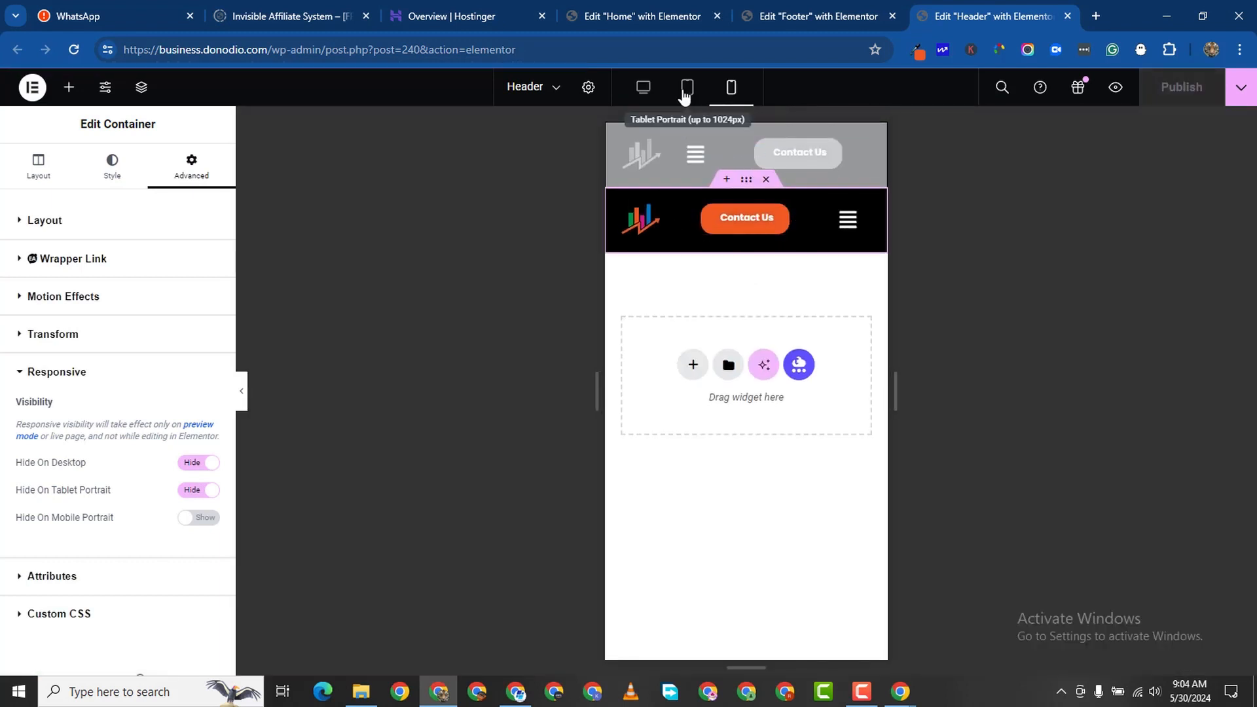
pyautogui.click(643, 88)
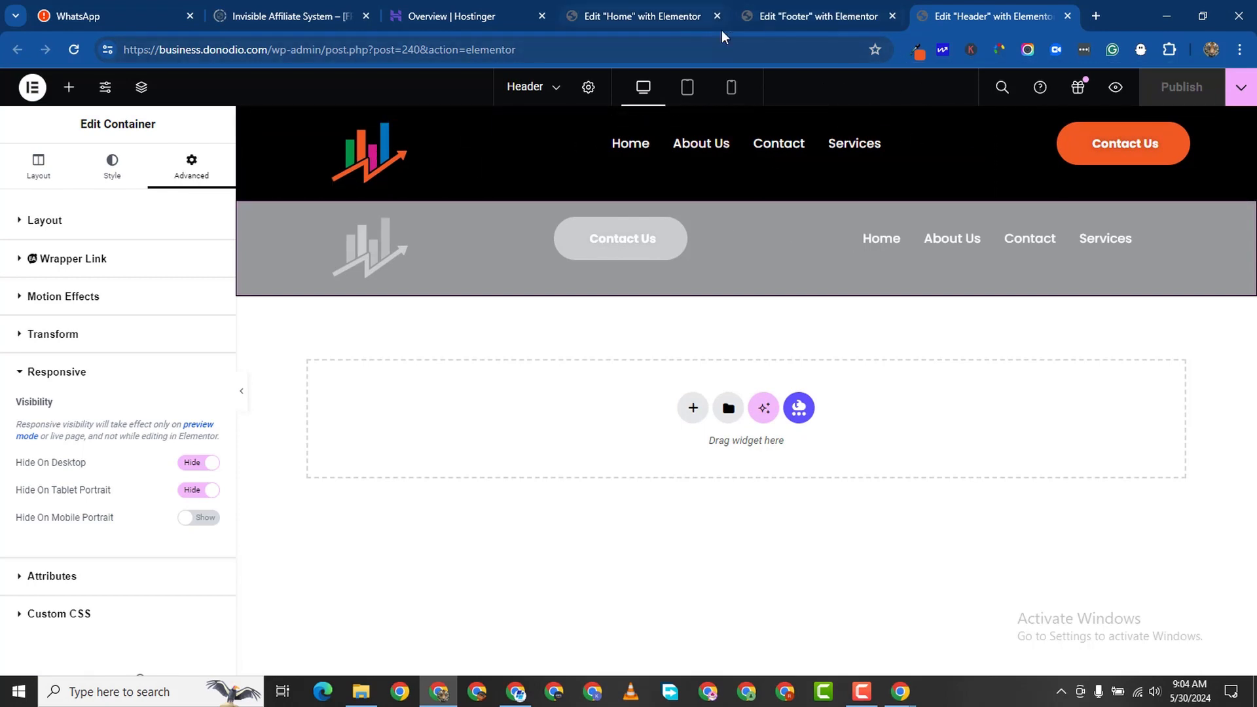
# Open the live homepage at business.donodio.com in the Footer editor's browser tab to check the published header.
pyautogui.click(786, 17)
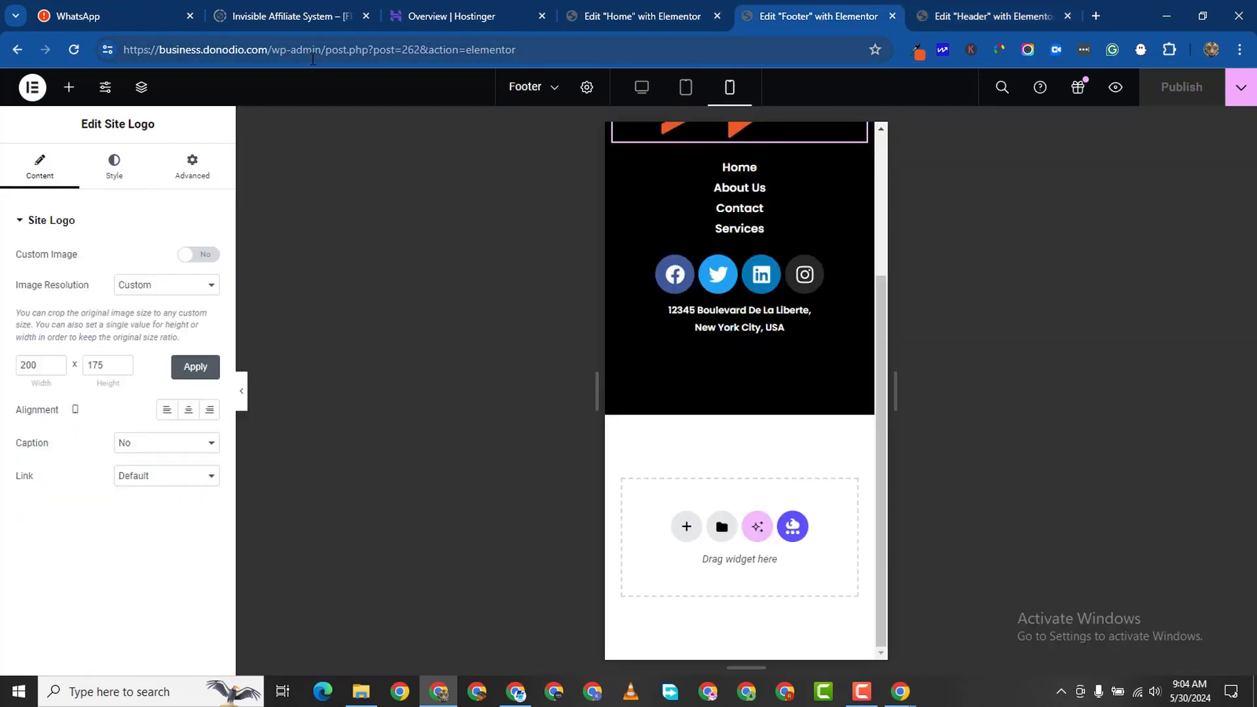
pyautogui.moveTo(269, 51); pyautogui.dragTo(1078, 62)
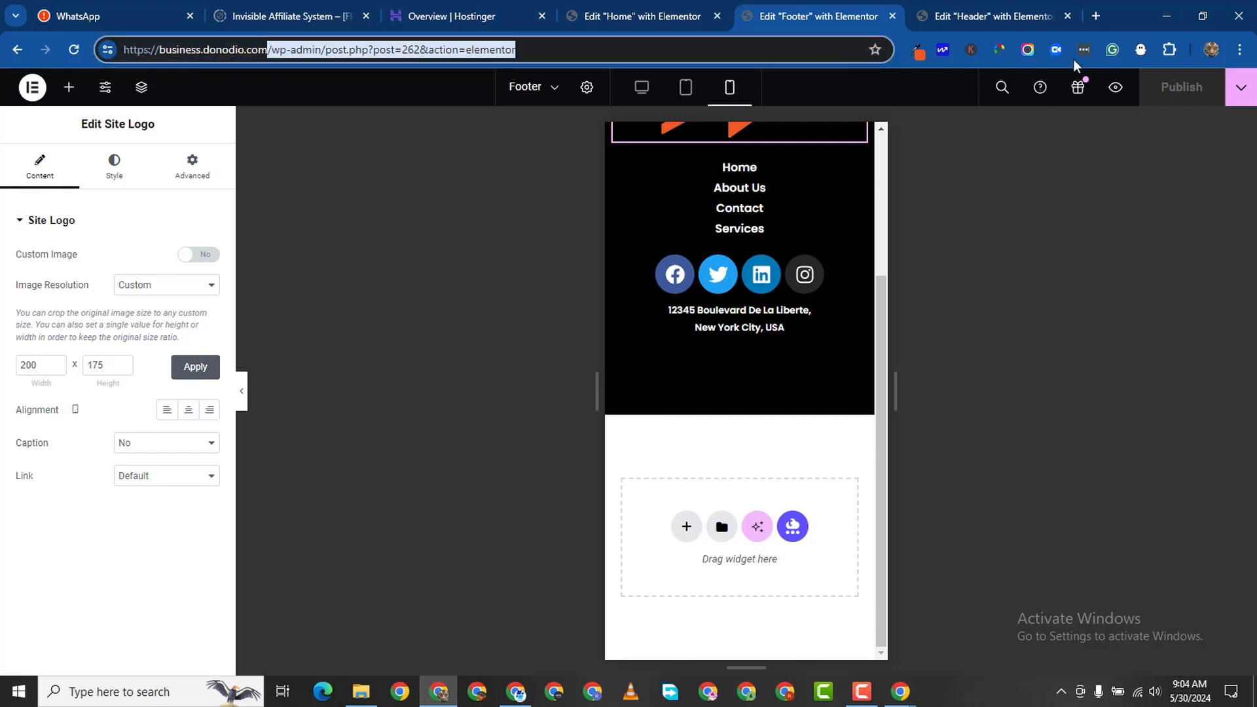
pyautogui.press('Delete')
pyautogui.press('Return')
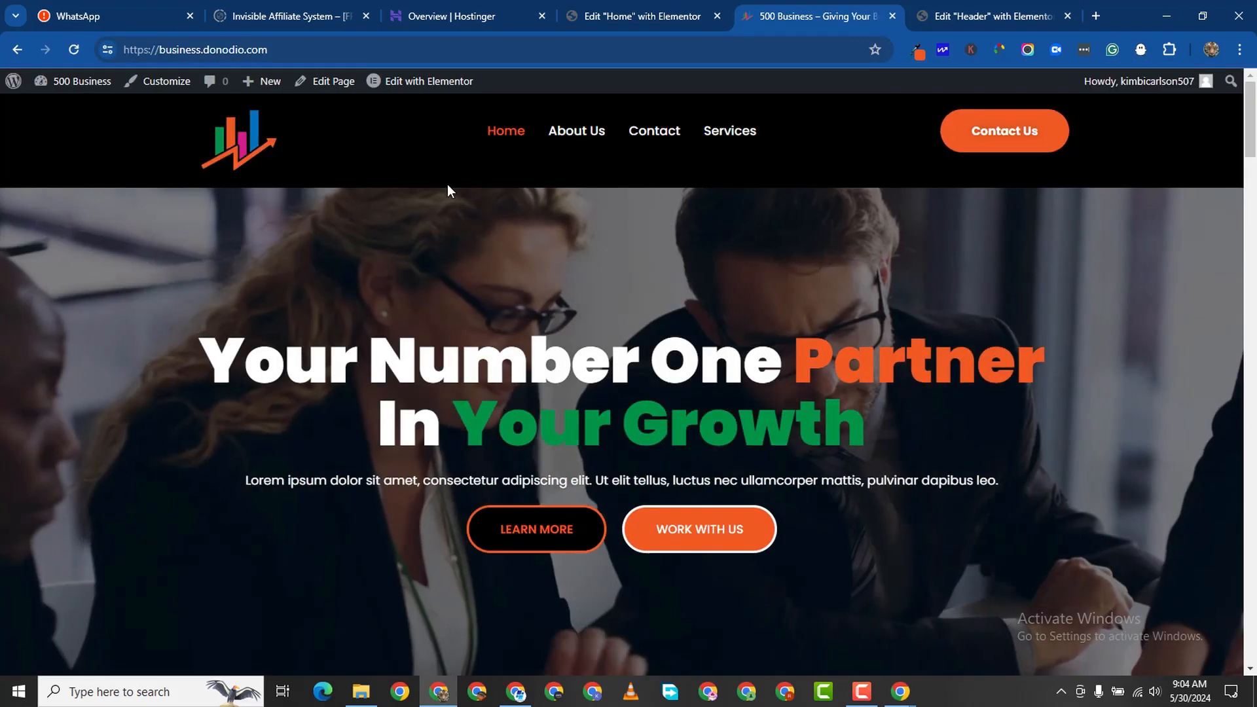
# Open the About Us page from the live site's navigation and start editing it with Elementor.
pyautogui.moveTo(450, 87)
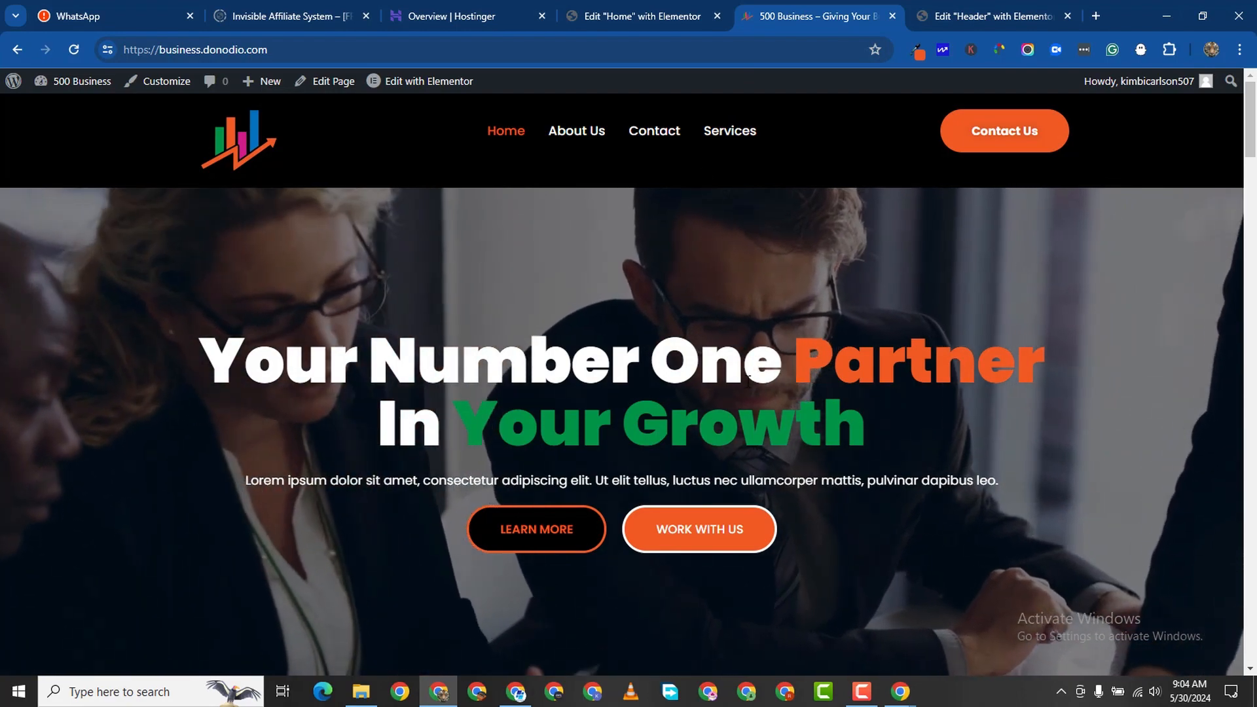
pyautogui.scroll(-5, 749, 381)
pyautogui.scroll(5, 744, 386)
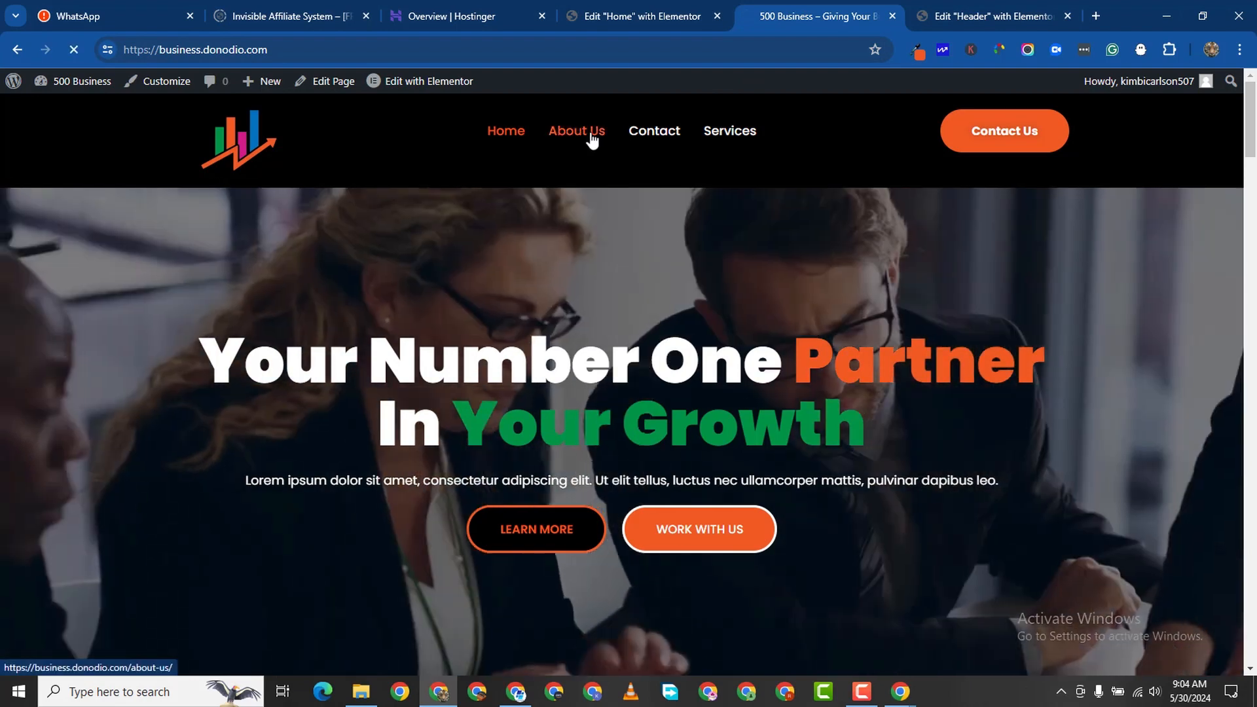
pyautogui.click(588, 133)
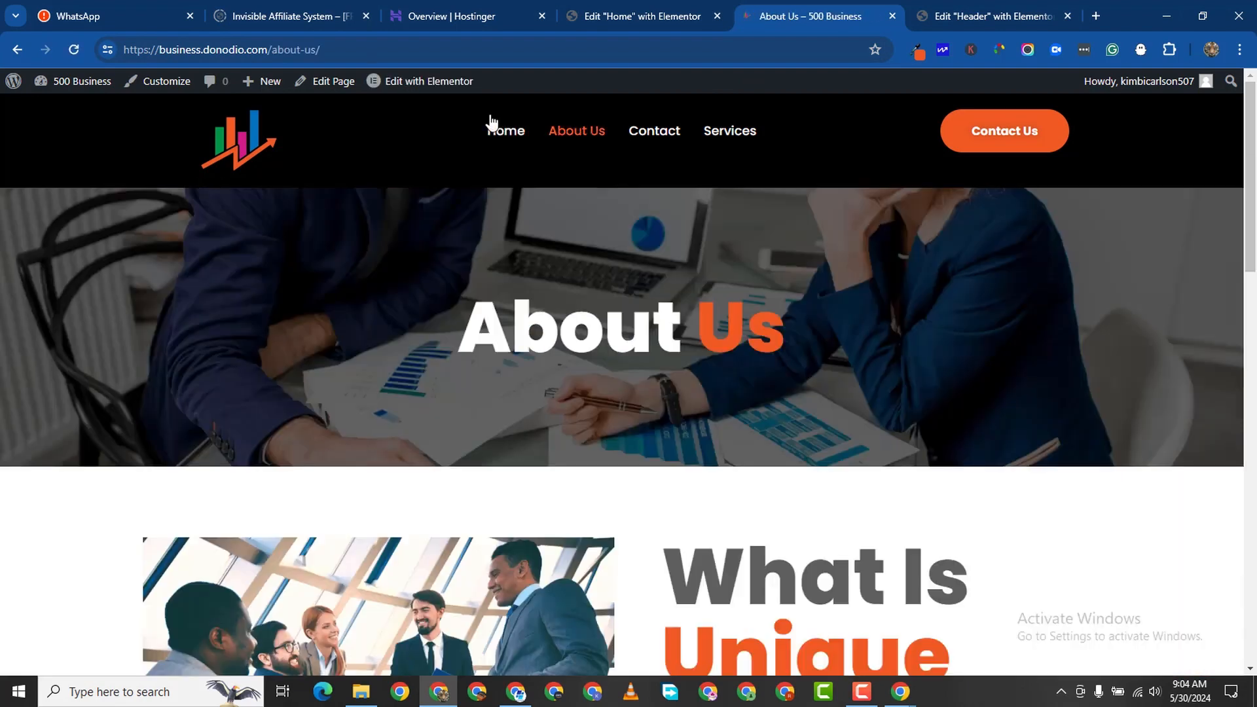
pyautogui.click(441, 84)
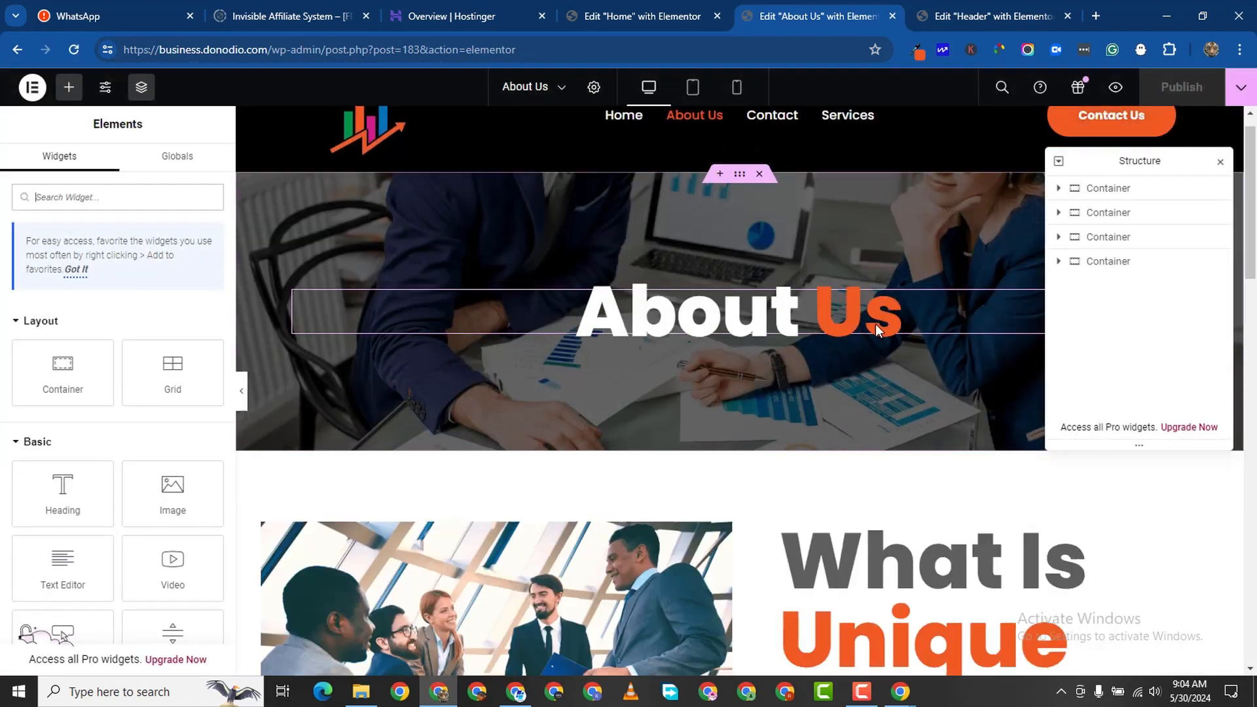
# Close the page structure overview and review the About Us page in the mobile portrait view.
pyautogui.scroll(-1, 878, 330)
pyautogui.click(1219, 164)
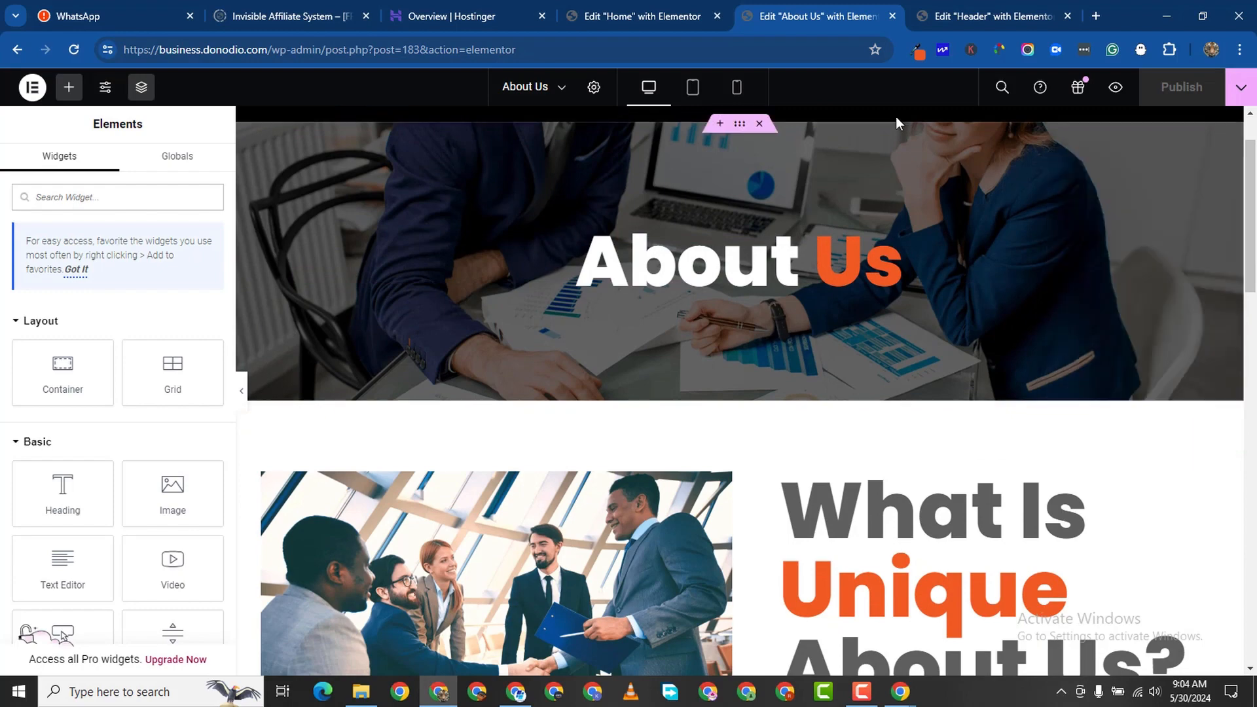
pyautogui.click(746, 89)
pyautogui.scroll(-10, 805, 308)
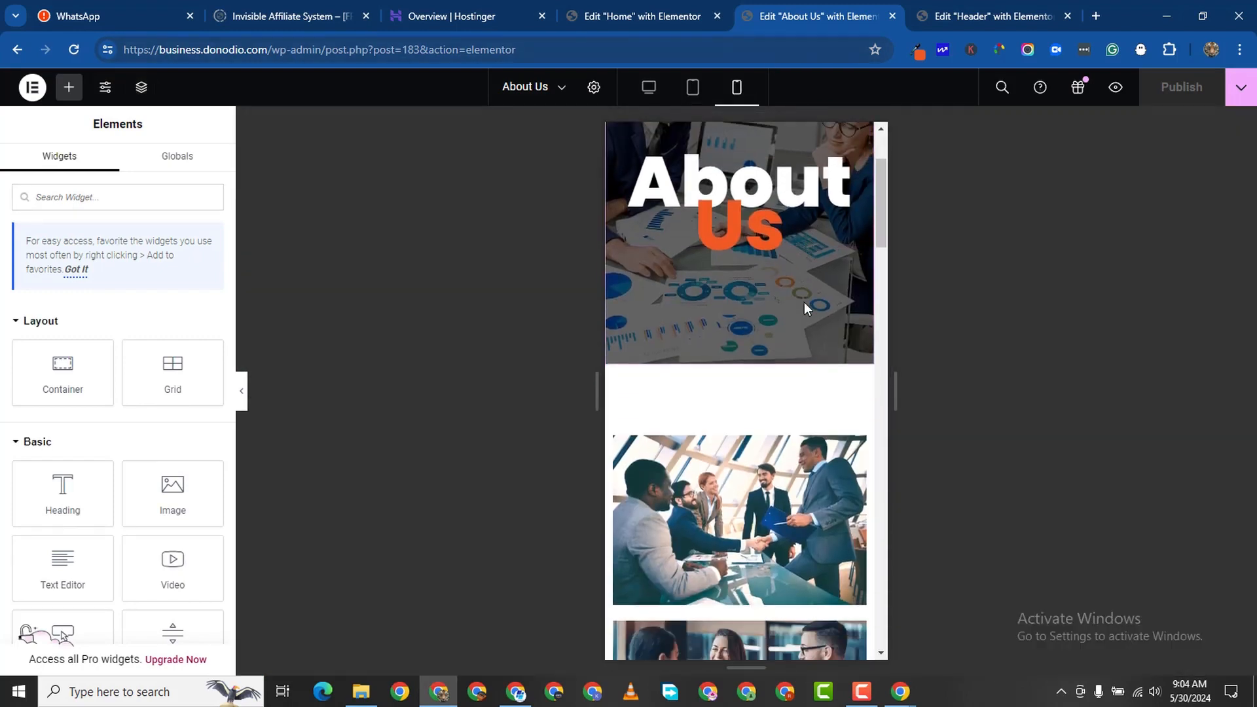
pyautogui.scroll(5, 799, 323)
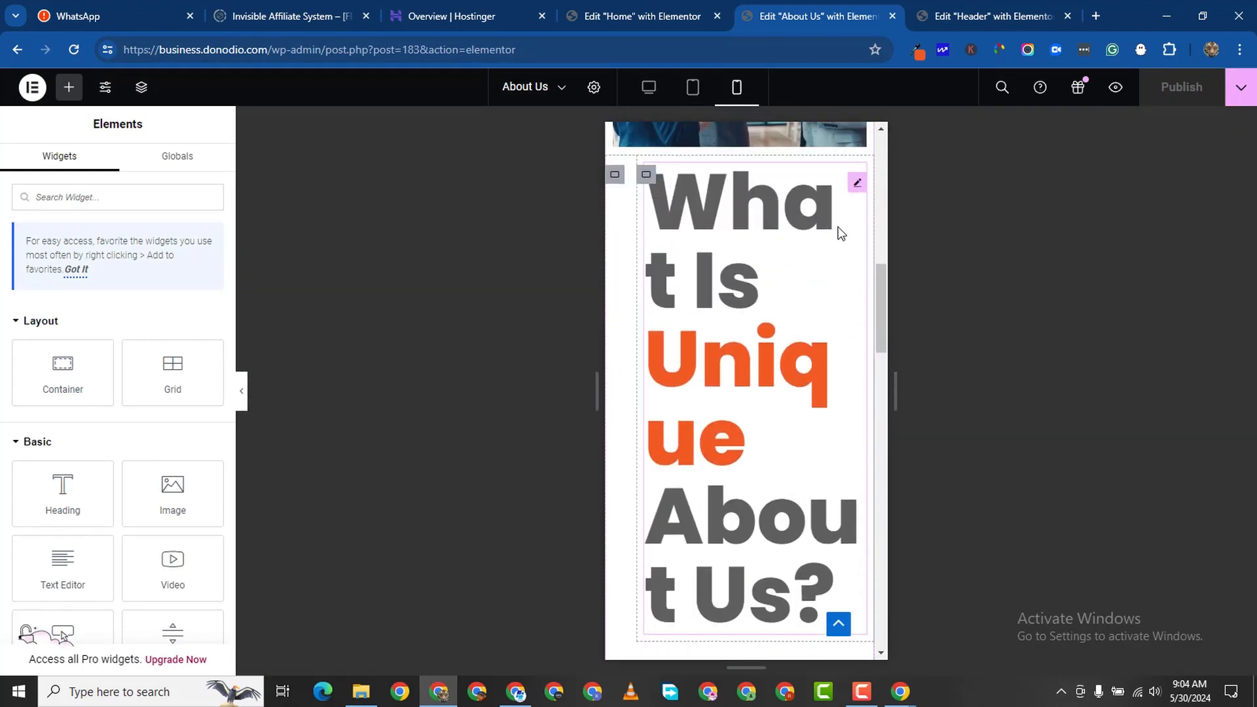
# Set the mobile padding of the outer container around the "What Is Unique About Us?" heading to 20 px on all sides.
pyautogui.click(858, 181)
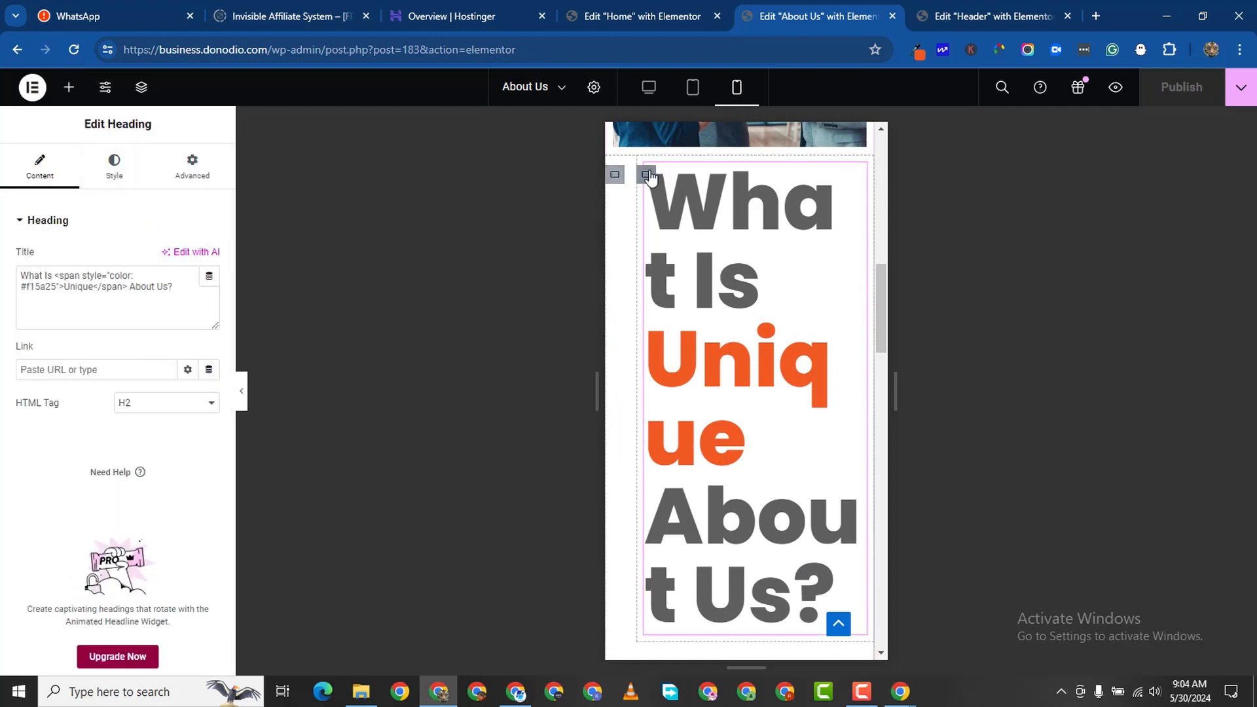
pyautogui.click(186, 185)
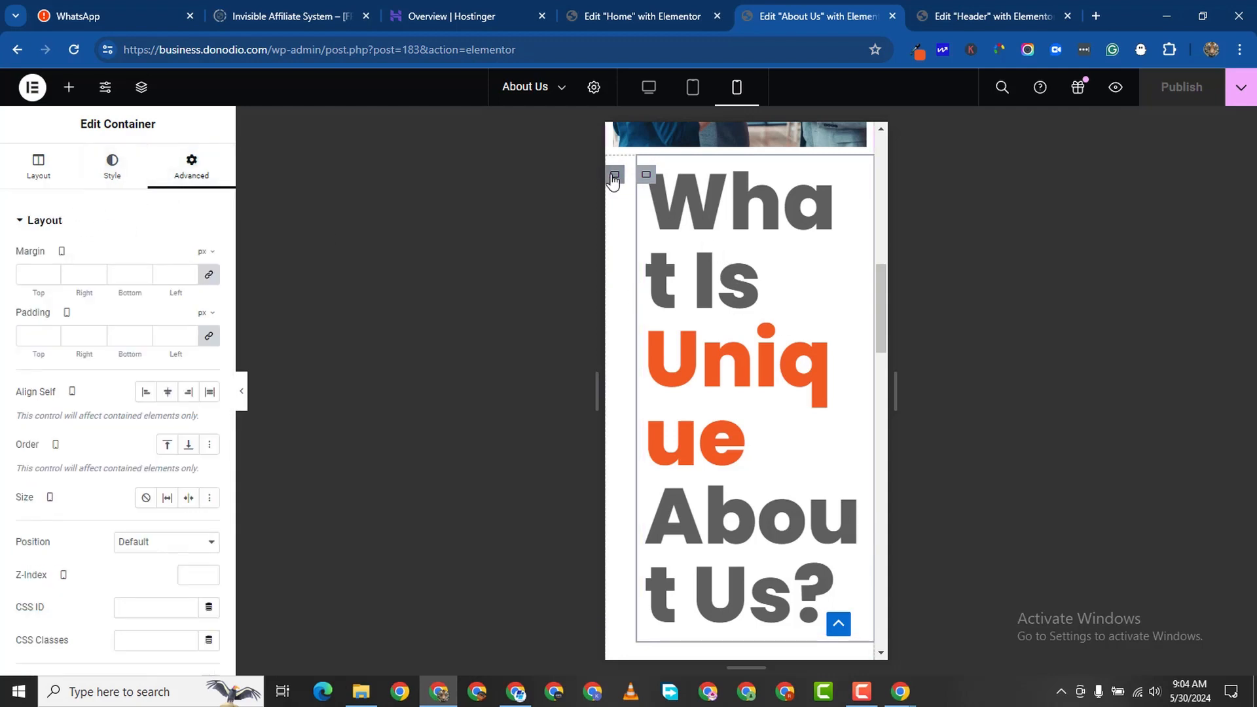
pyautogui.click(613, 175)
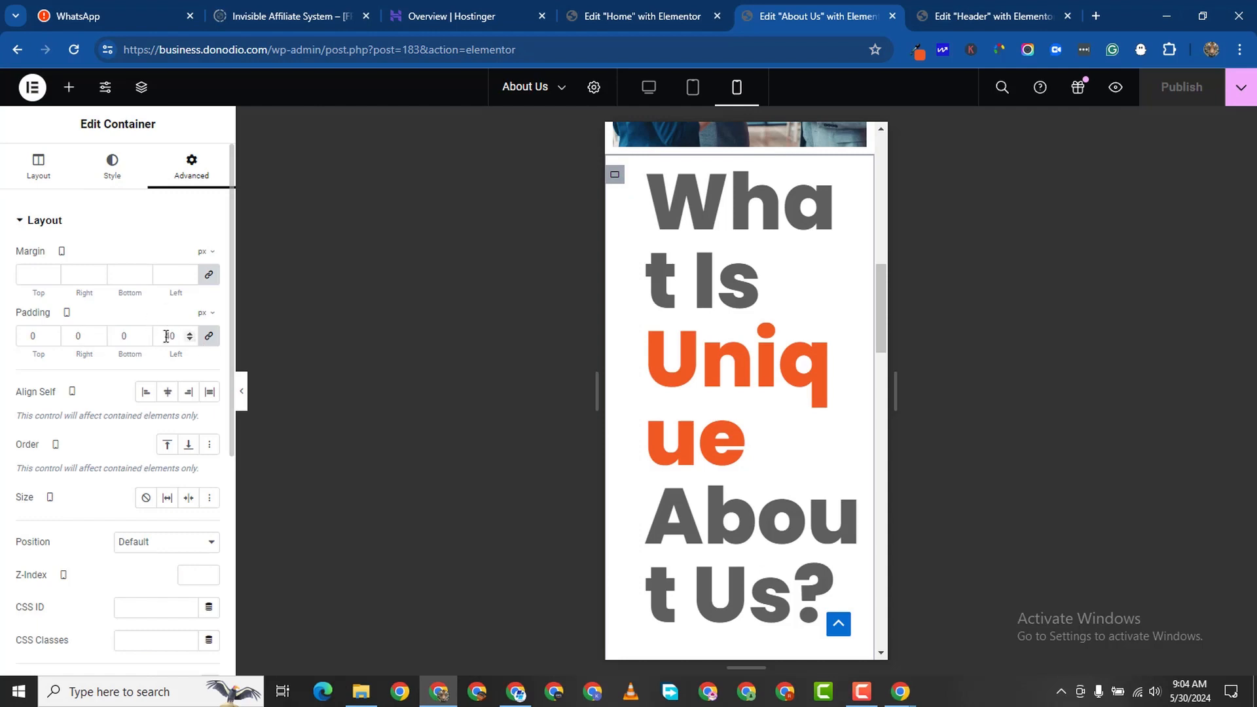
pyautogui.click(53, 332)
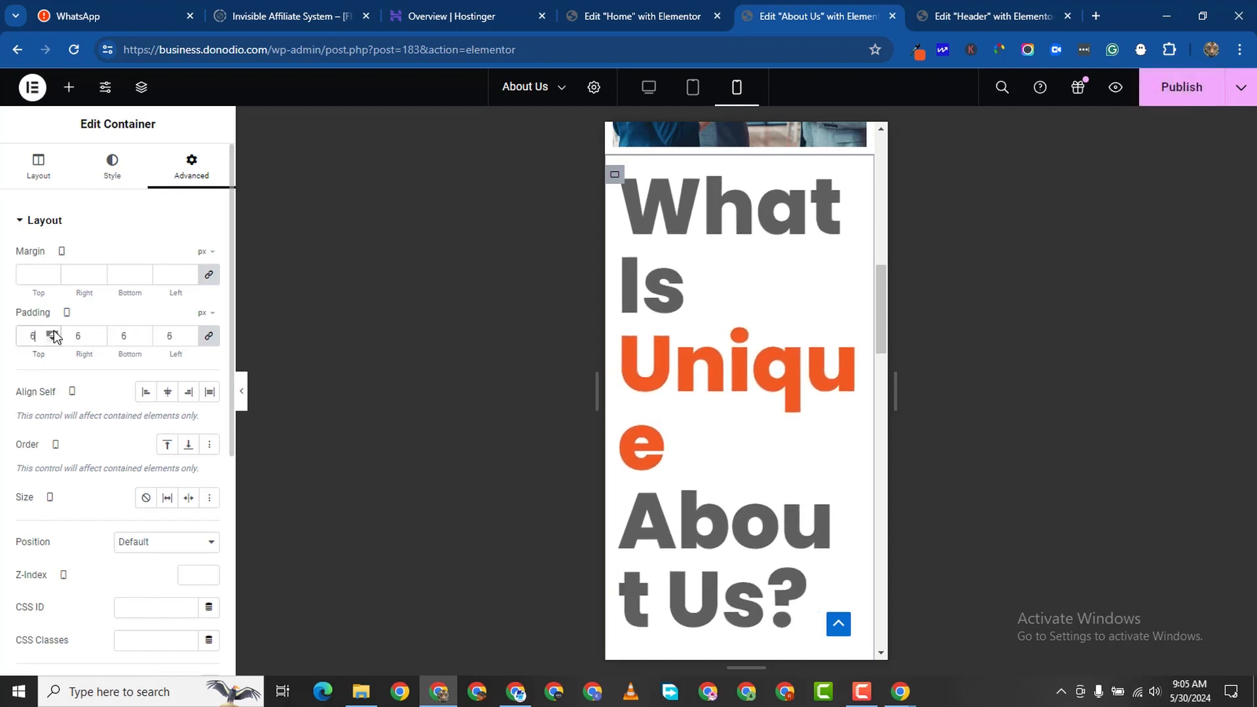
pyautogui.click(53, 332)
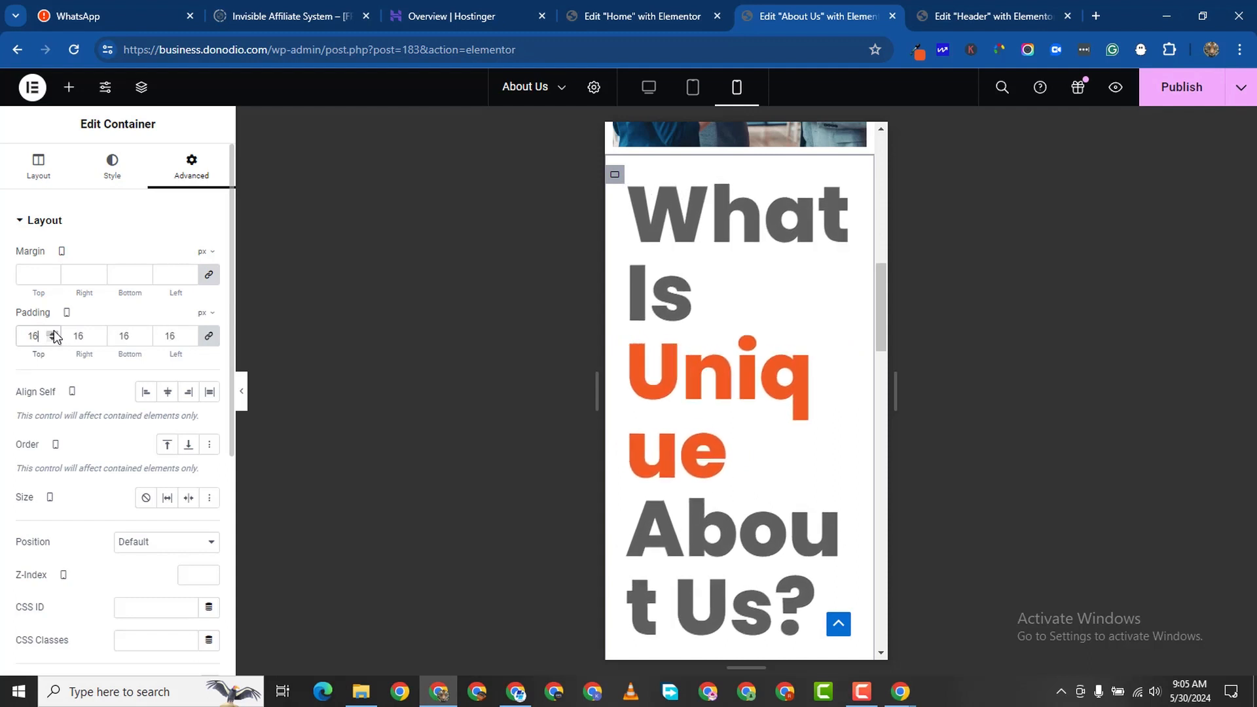
pyautogui.click(54, 332)
pyautogui.click(54, 333)
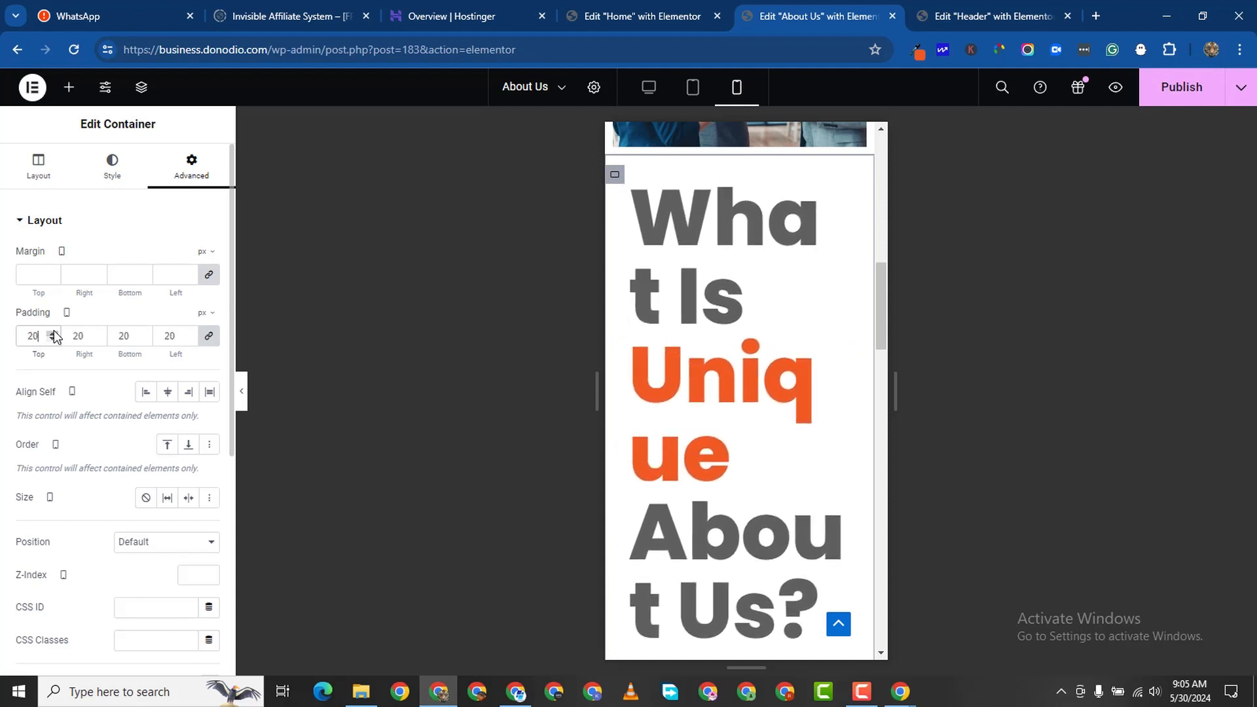
# Unlink that container's mobile padding values and set only the top padding to 30 px.
pyautogui.click(207, 338)
pyautogui.click(54, 332)
pyautogui.click(53, 333)
pyautogui.click(54, 333)
pyautogui.click(53, 333)
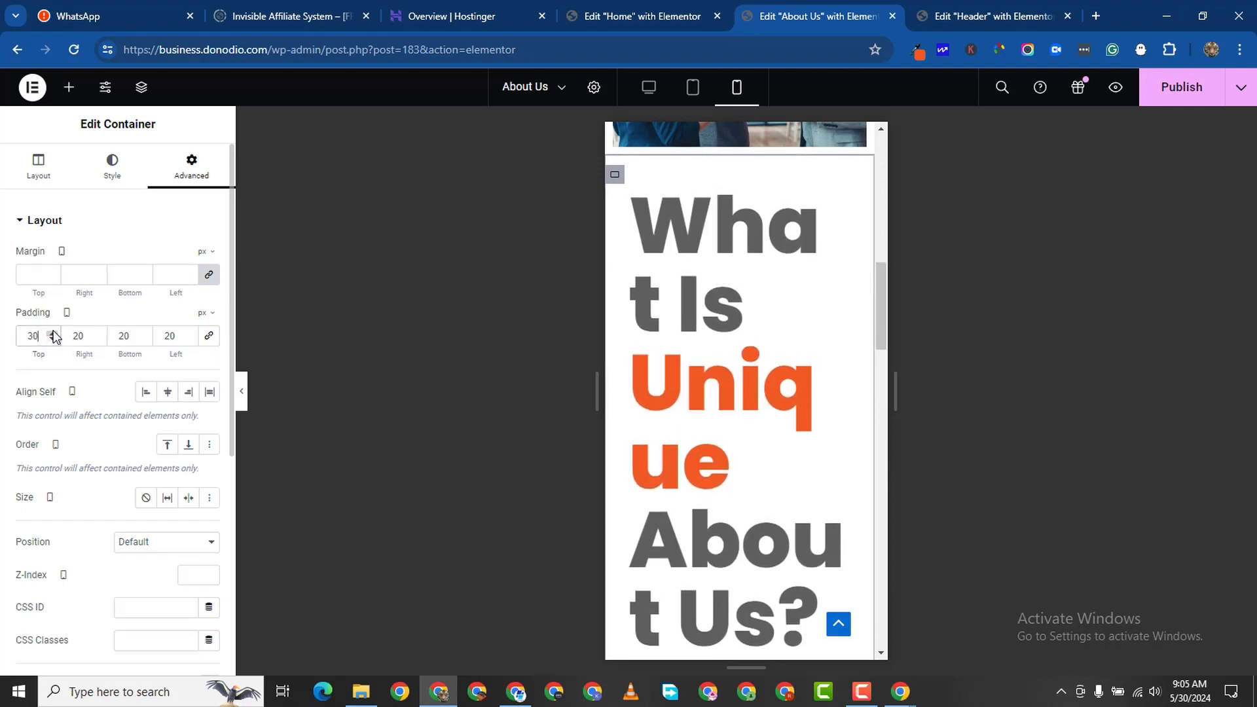
pyautogui.click(54, 333)
pyautogui.click(54, 333)
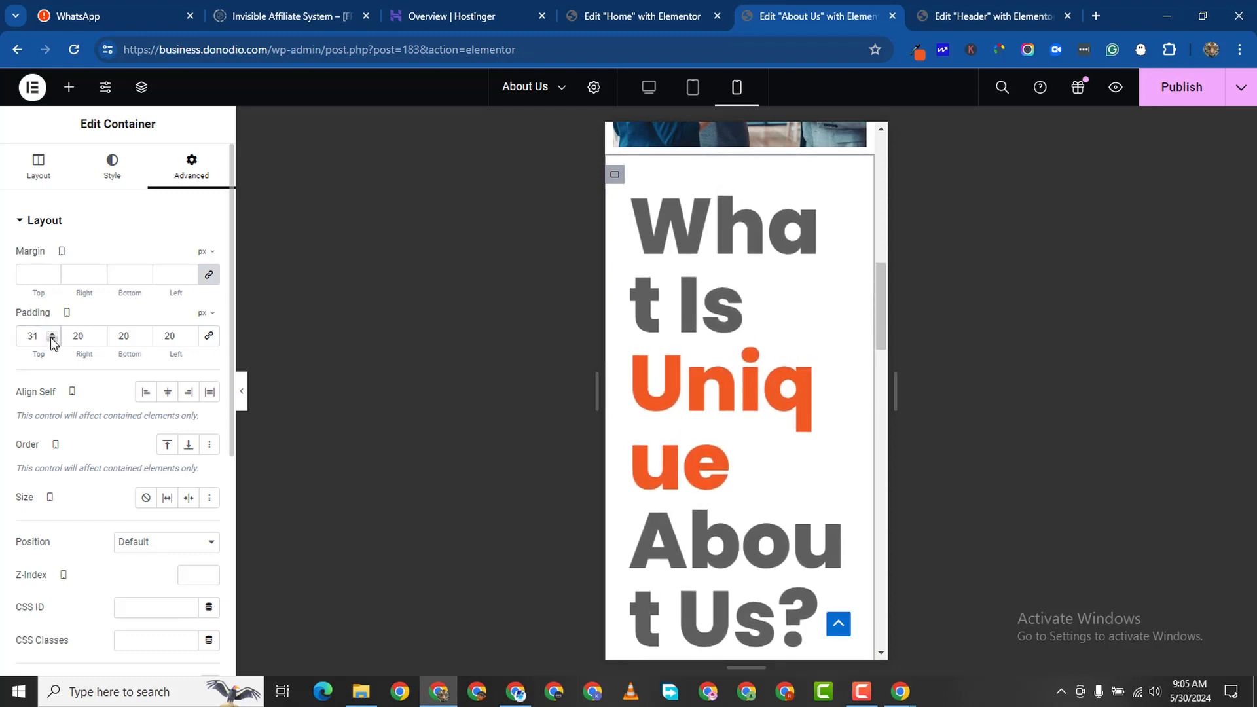
pyautogui.click(51, 338)
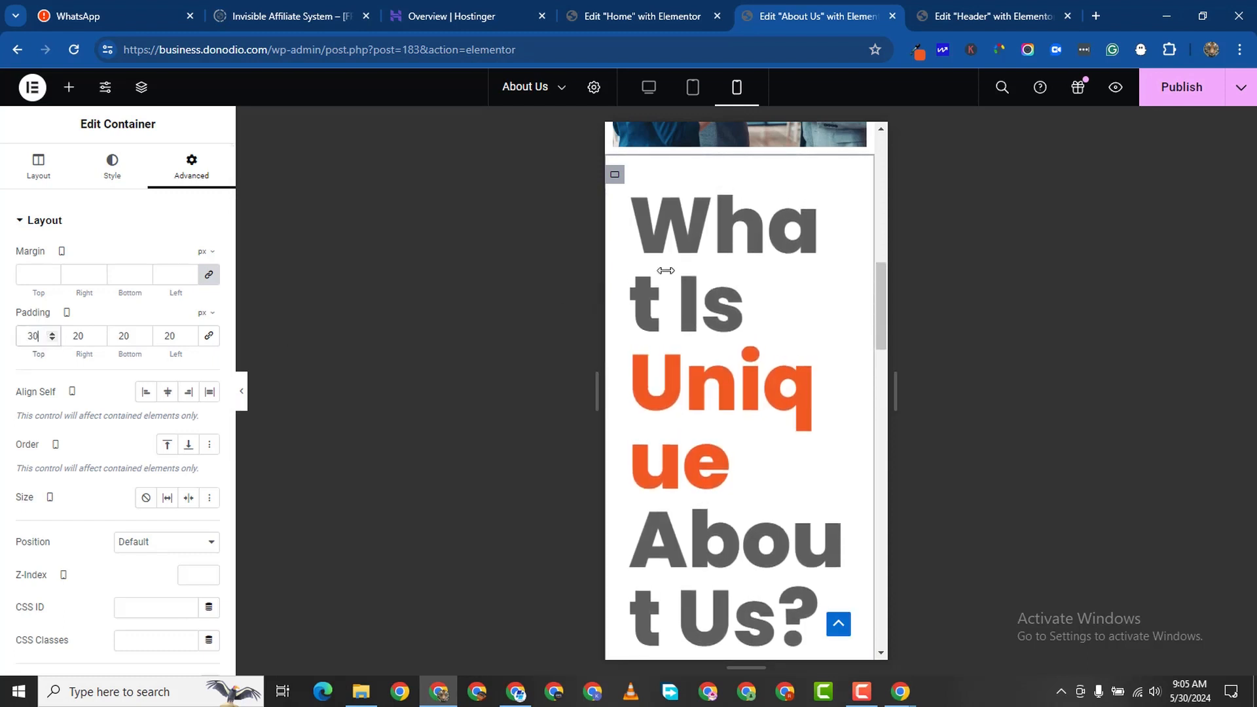
# Set the mobile font size of the "What Is Unique About Us?" heading to 36 px.
pyautogui.click(784, 232)
pyautogui.click(113, 165)
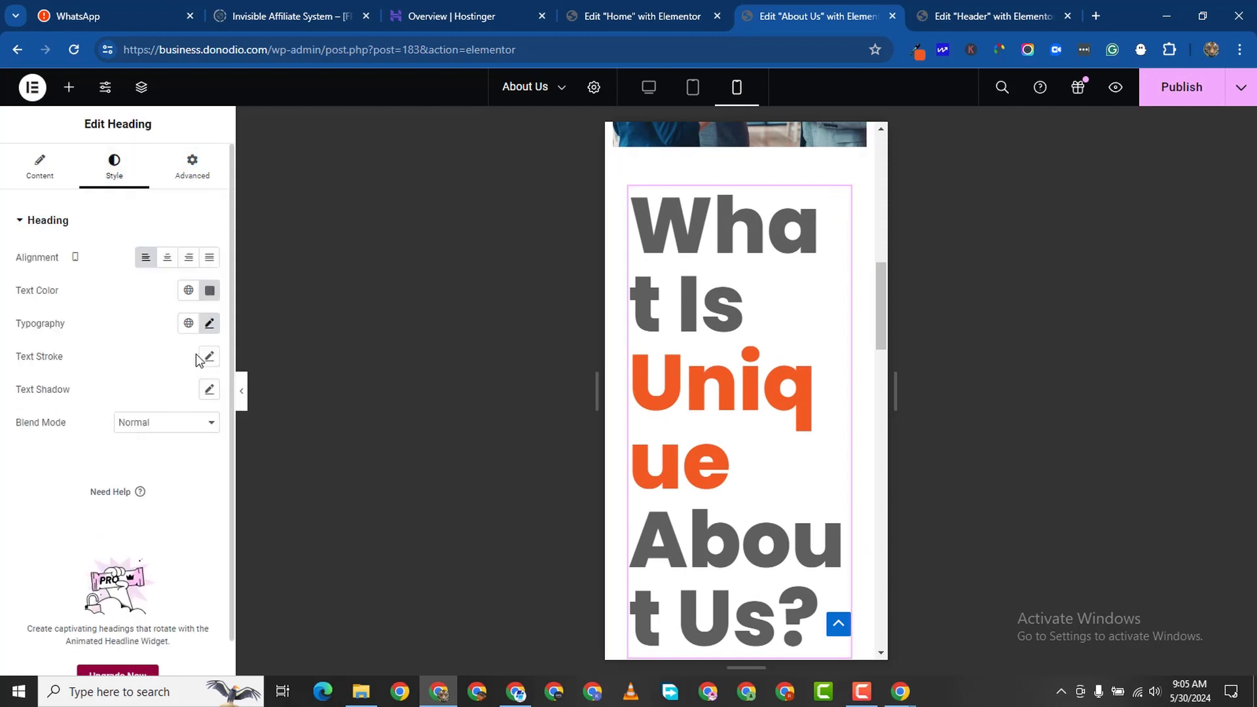
pyautogui.click(210, 324)
pyautogui.press('BackSpace')
pyautogui.press('BackSpace')
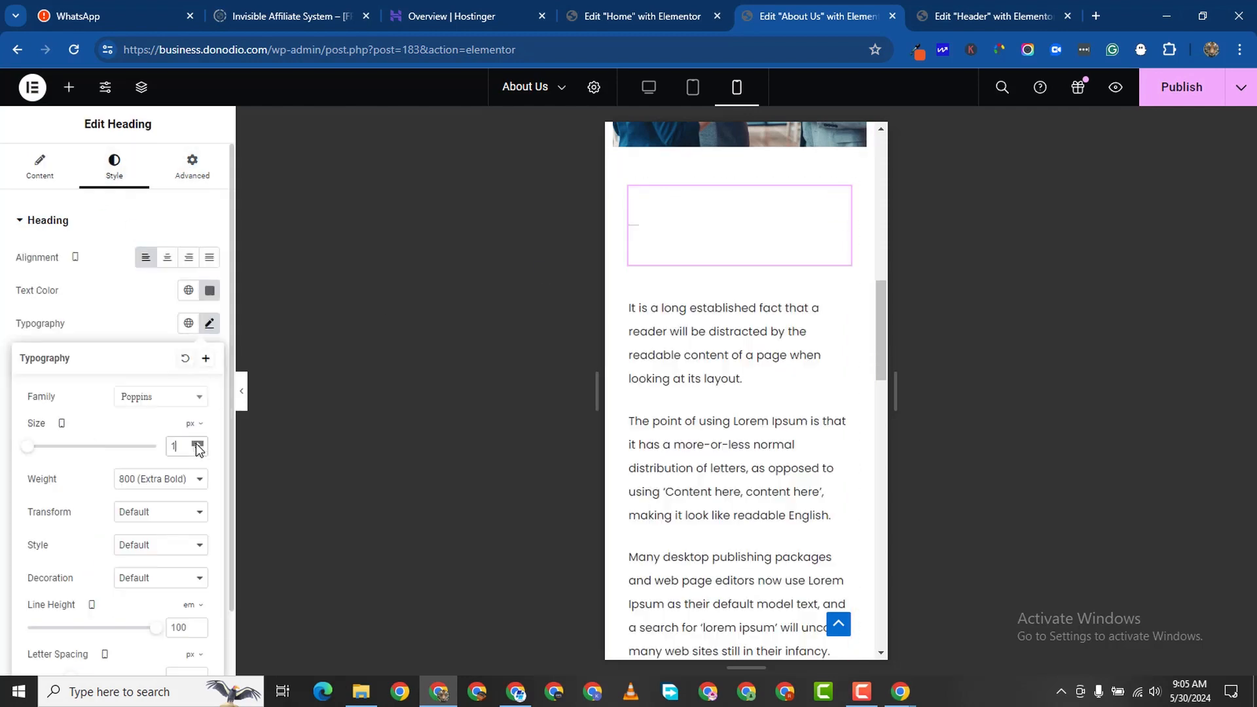
pyautogui.moveTo(197, 444); pyautogui.dragTo(197, 445)
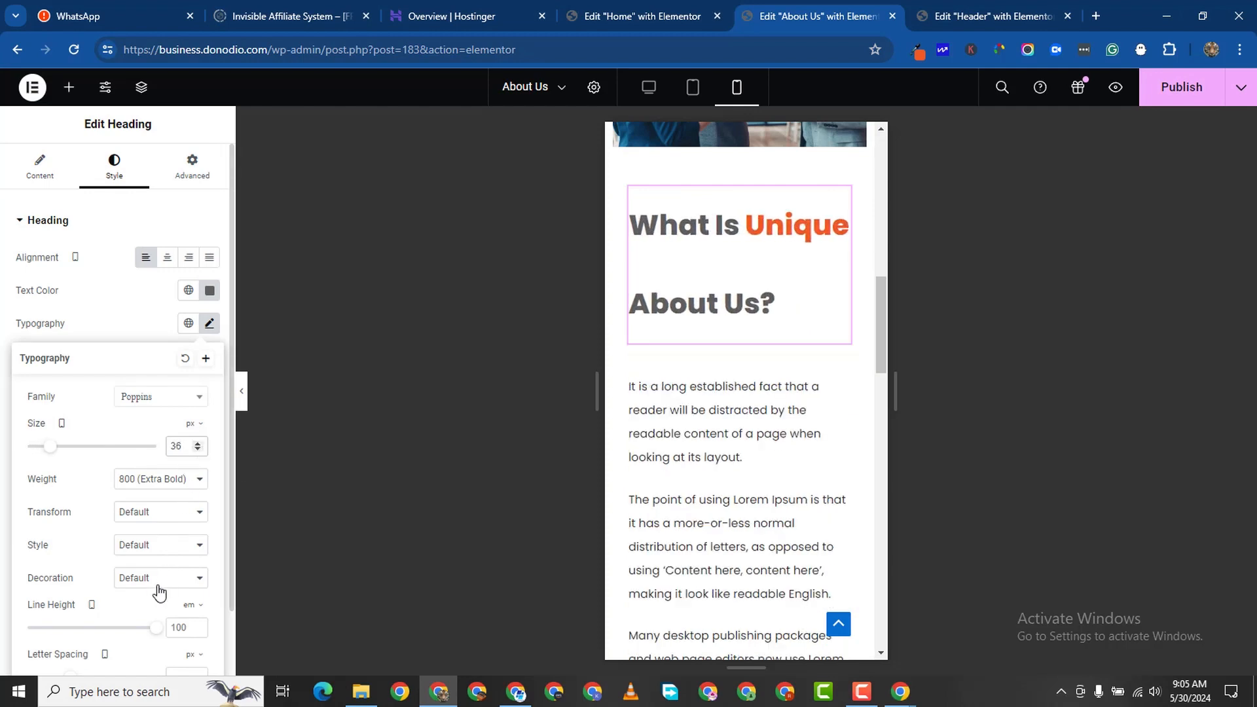
# Set the mobile line height of the "What Is Unique About Us?" heading to 1.1 em.
pyautogui.scroll(-1, 159, 592)
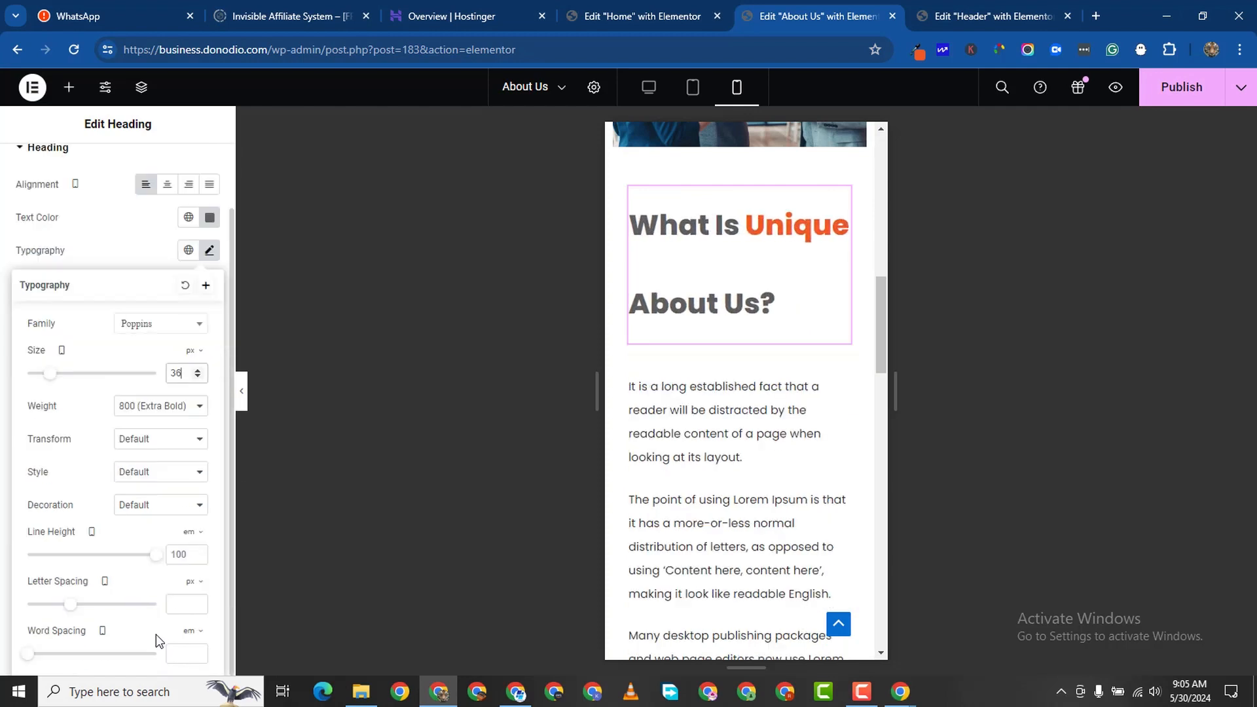
pyautogui.click(193, 552)
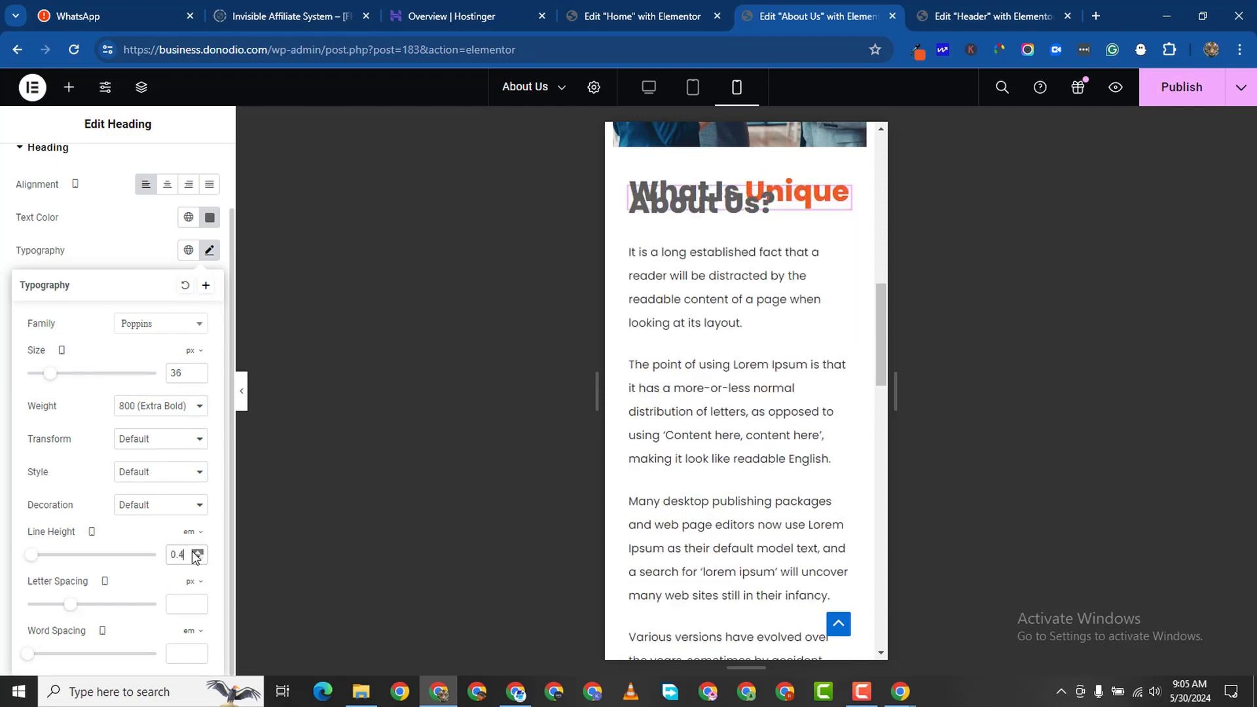
pyautogui.click(197, 558)
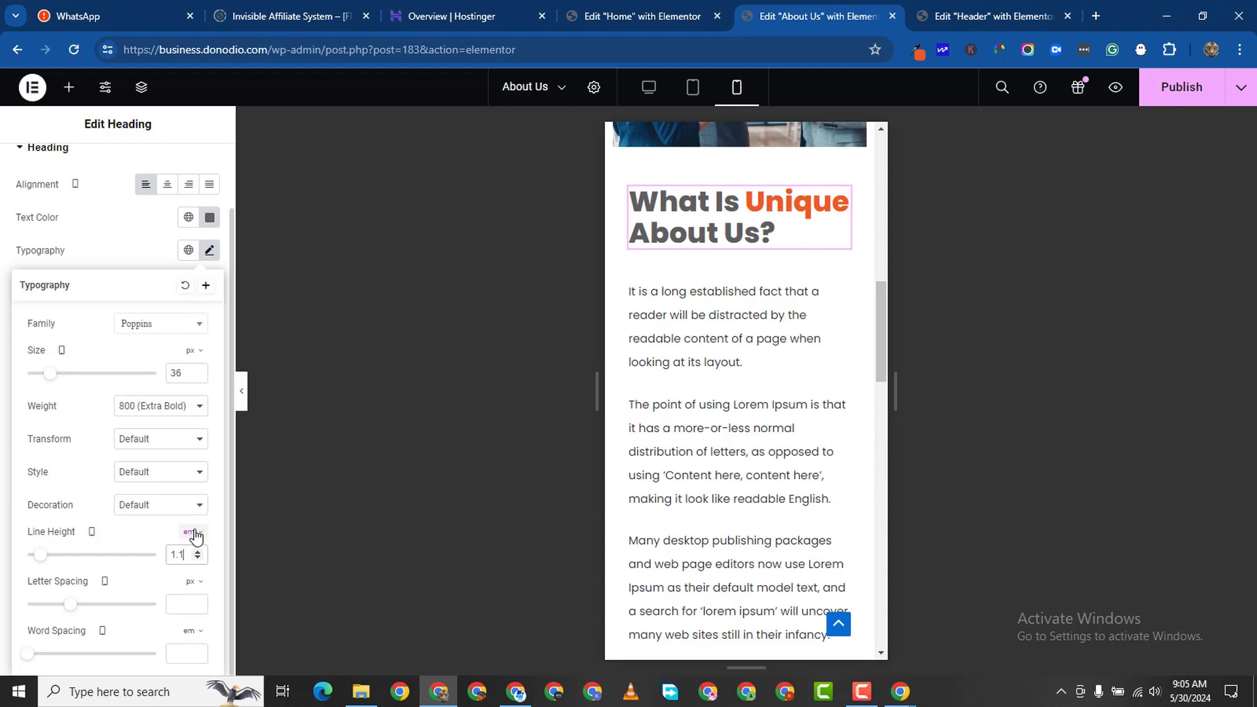
# Set the mobile font size of the paragraph text below the "What Is Unique About Us?" heading to 12 px.
pyautogui.scroll(-3, 795, 455)
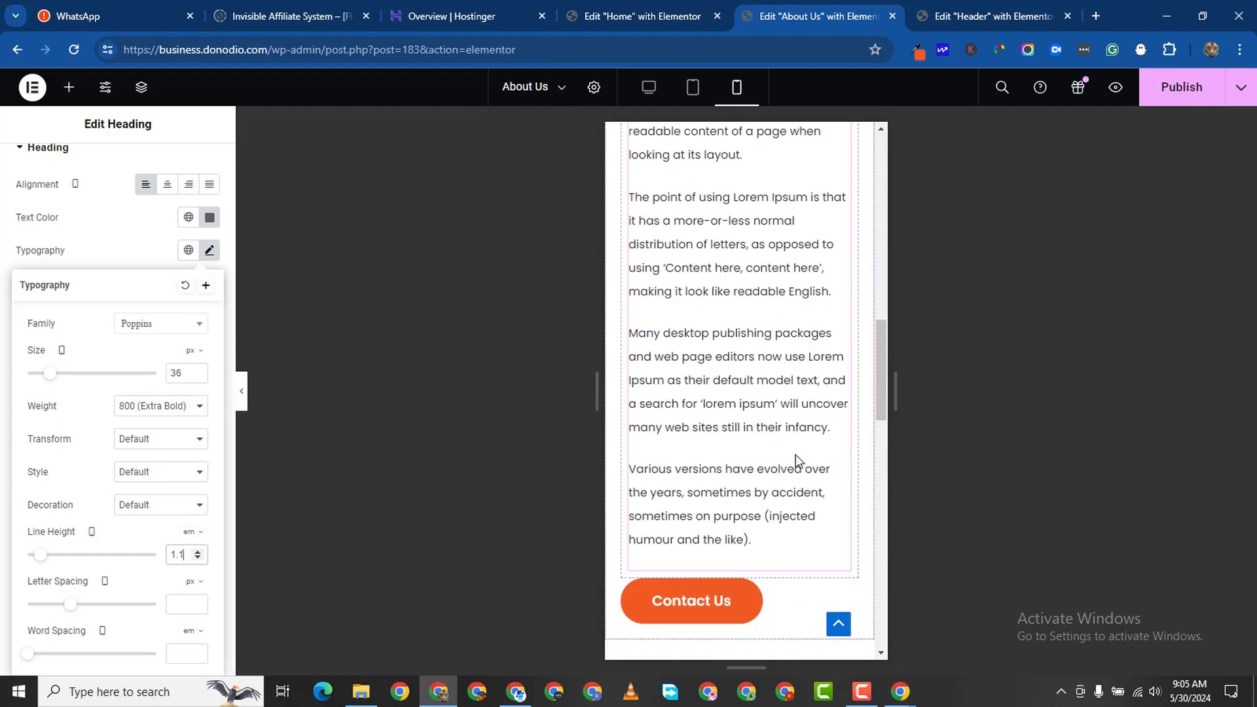
pyautogui.scroll(2, 828, 300)
pyautogui.click(838, 221)
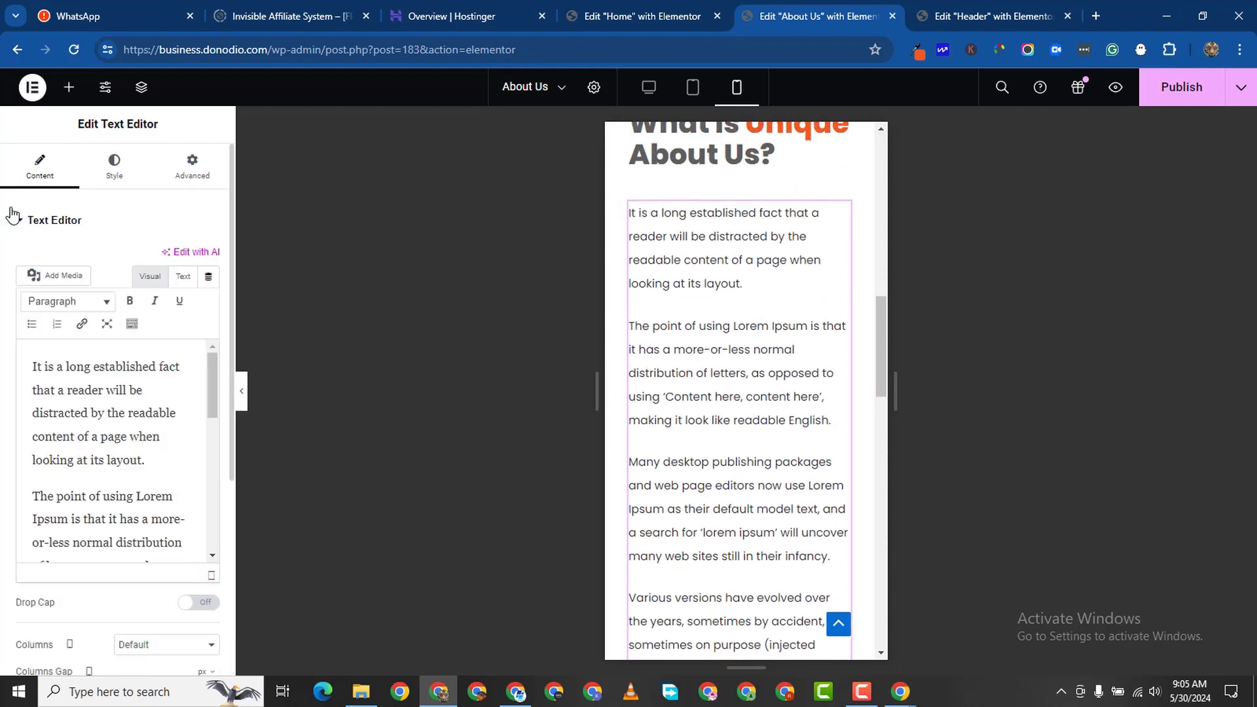
pyautogui.click(114, 167)
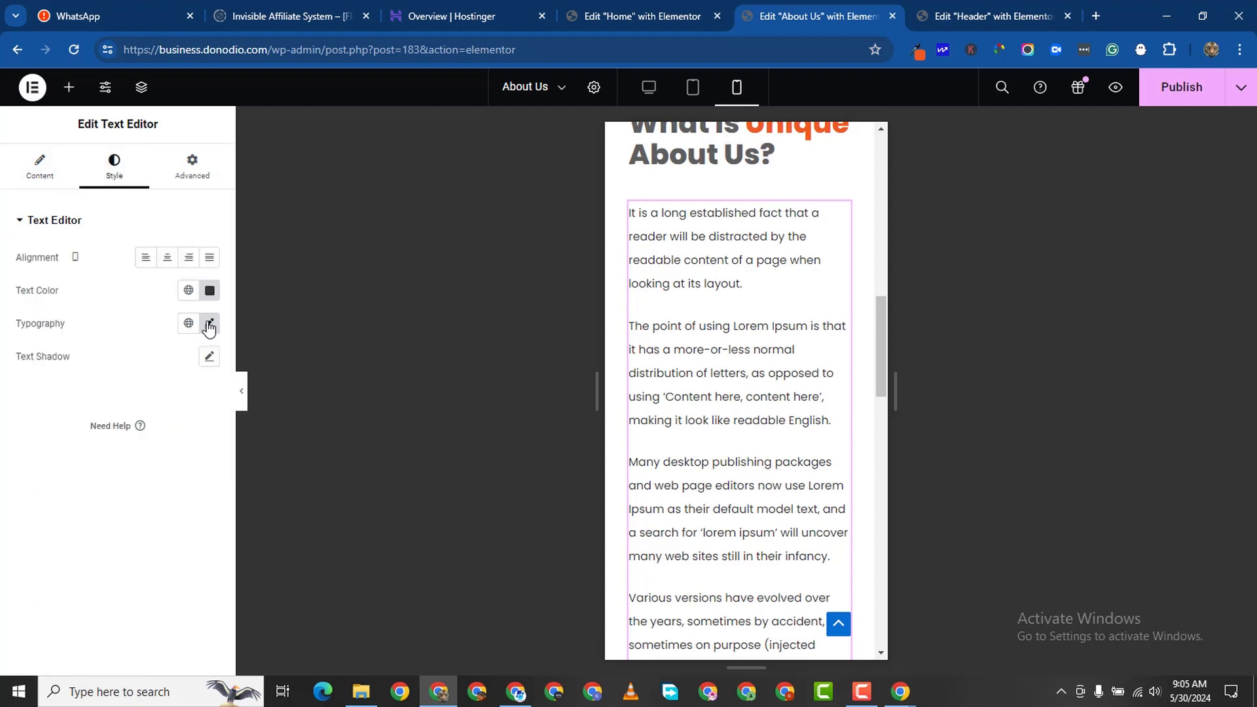
pyautogui.click(209, 325)
pyautogui.click(199, 442)
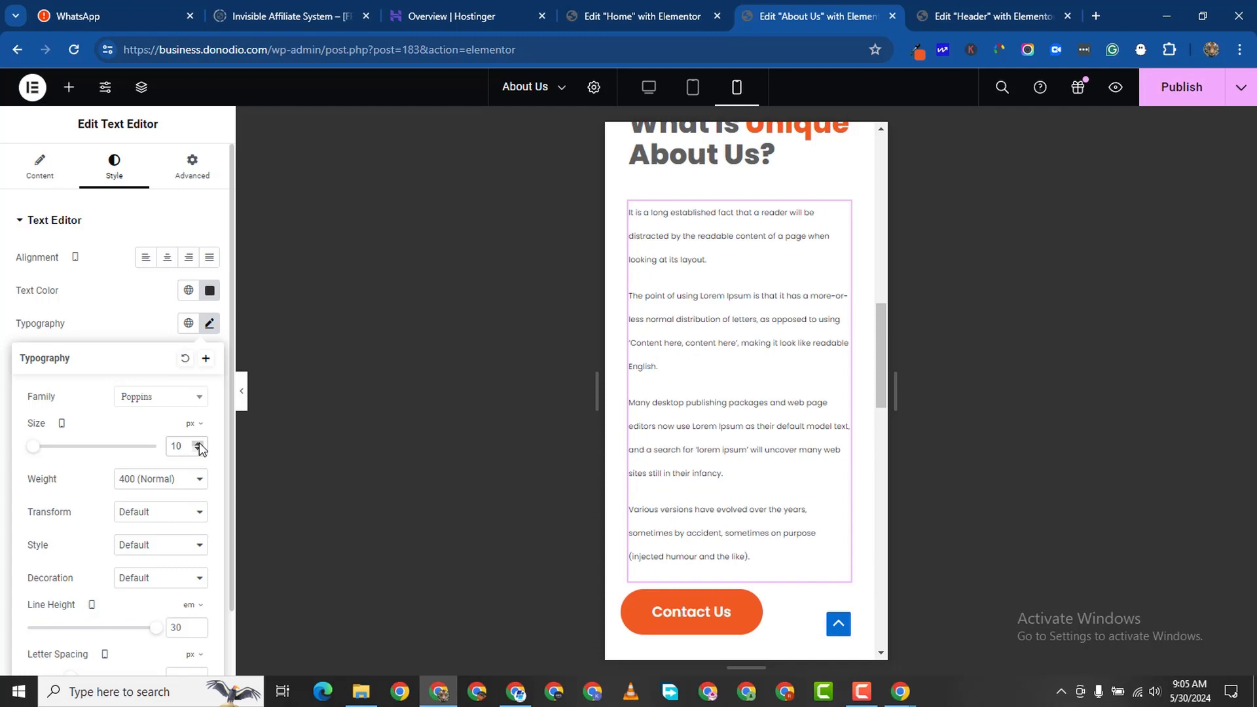
pyautogui.click(199, 442)
pyautogui.click(199, 442)
# Center the Contact Us button below the paragraph text in the mobile view.
pyautogui.scroll(-3, 808, 613)
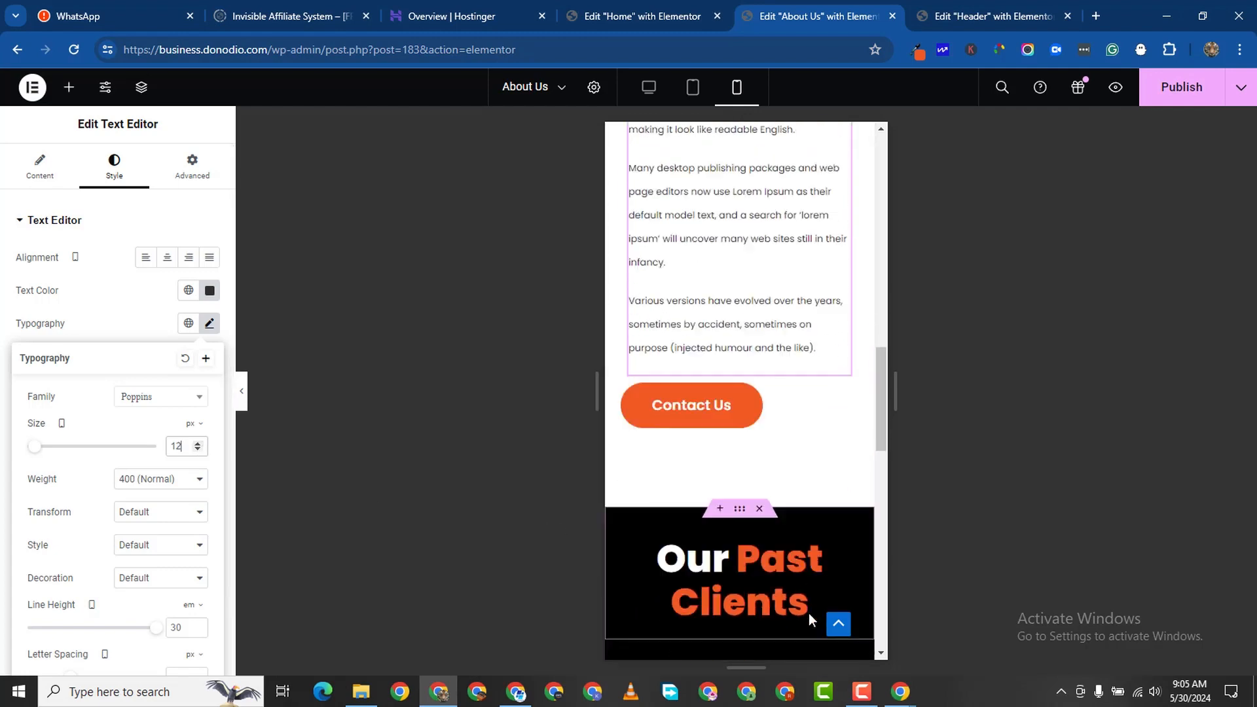
pyautogui.scroll(-2, 808, 613)
pyautogui.click(847, 266)
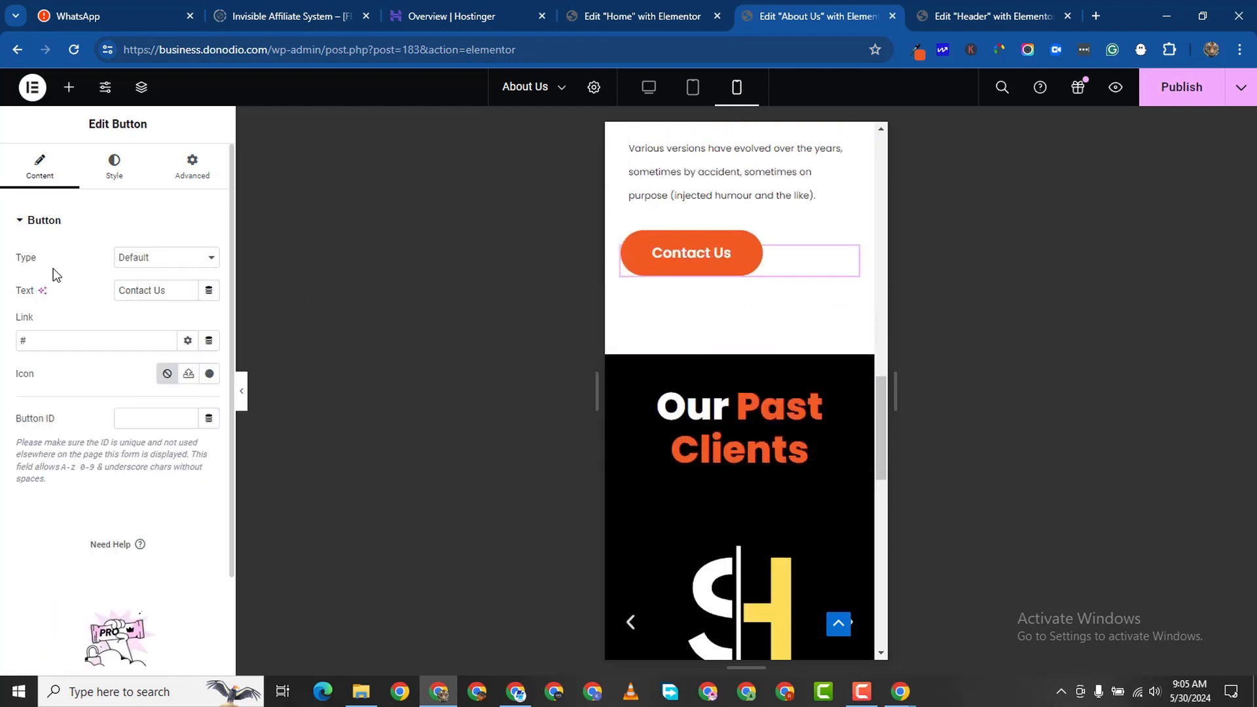
pyautogui.click(117, 176)
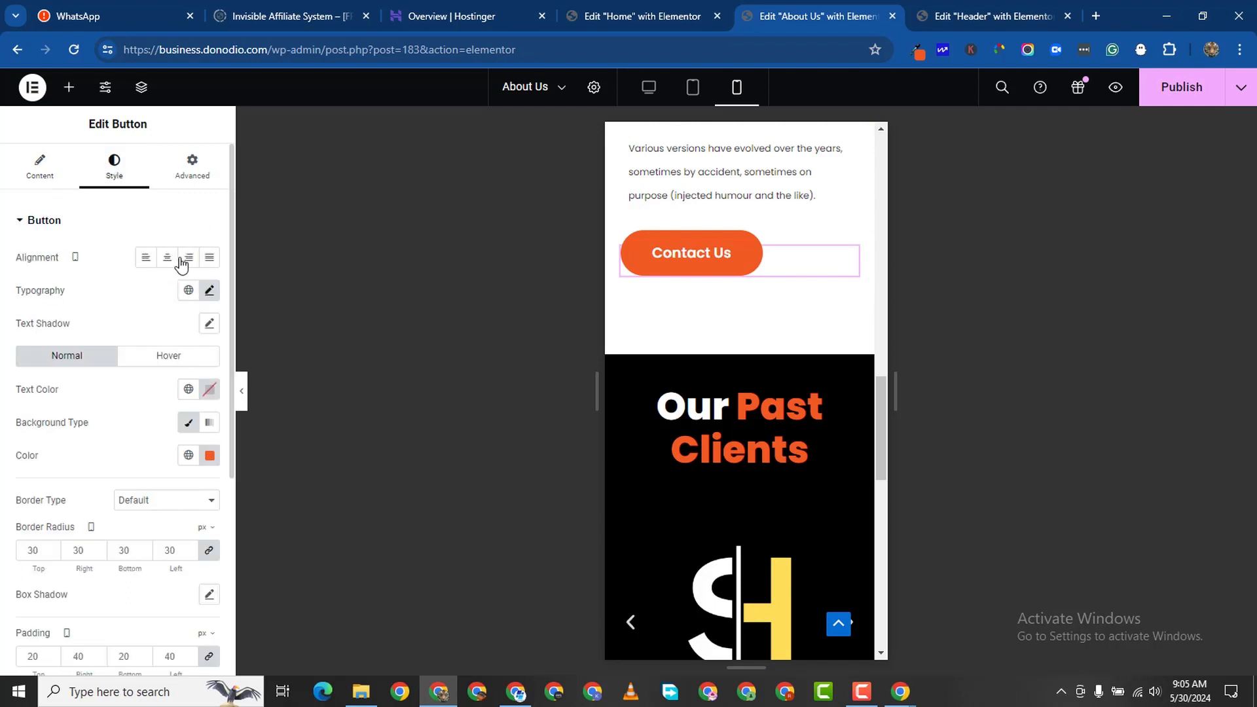
pyautogui.click(167, 257)
# Set the mobile font size of the "Our Past Clients" heading to 32 px.
pyautogui.scroll(-4, 793, 555)
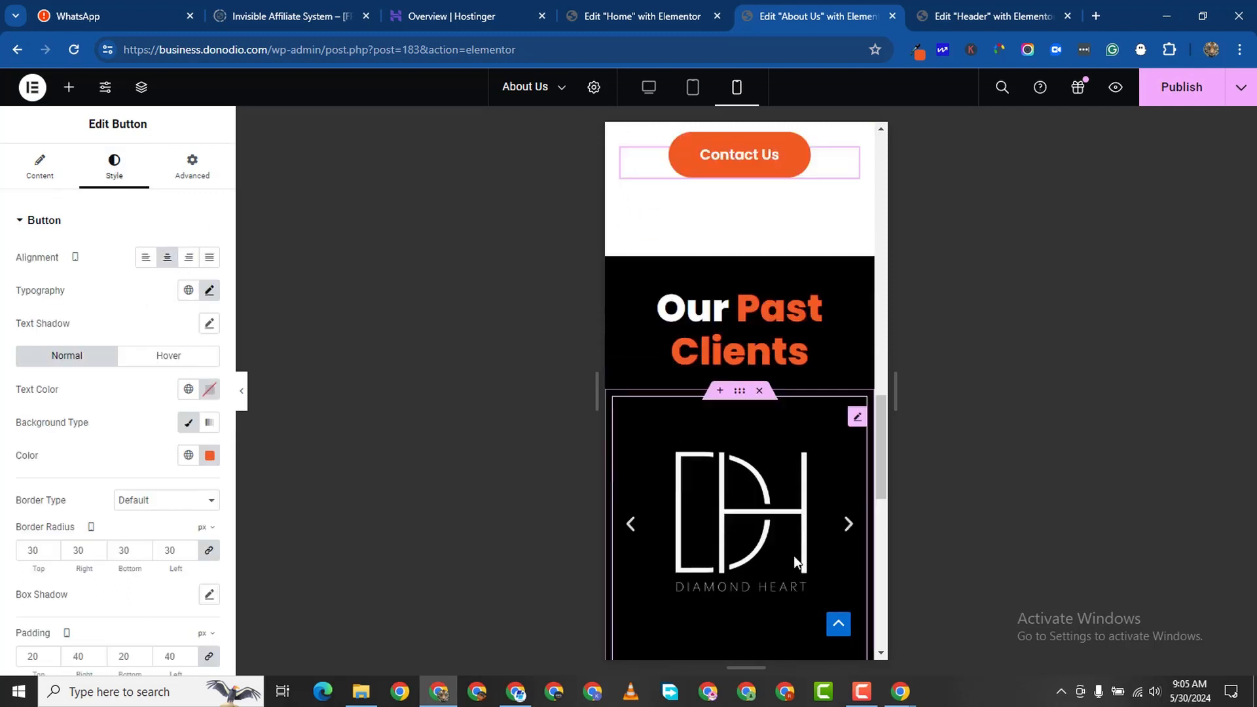
pyautogui.scroll(2, 796, 556)
pyautogui.scroll(1, 831, 399)
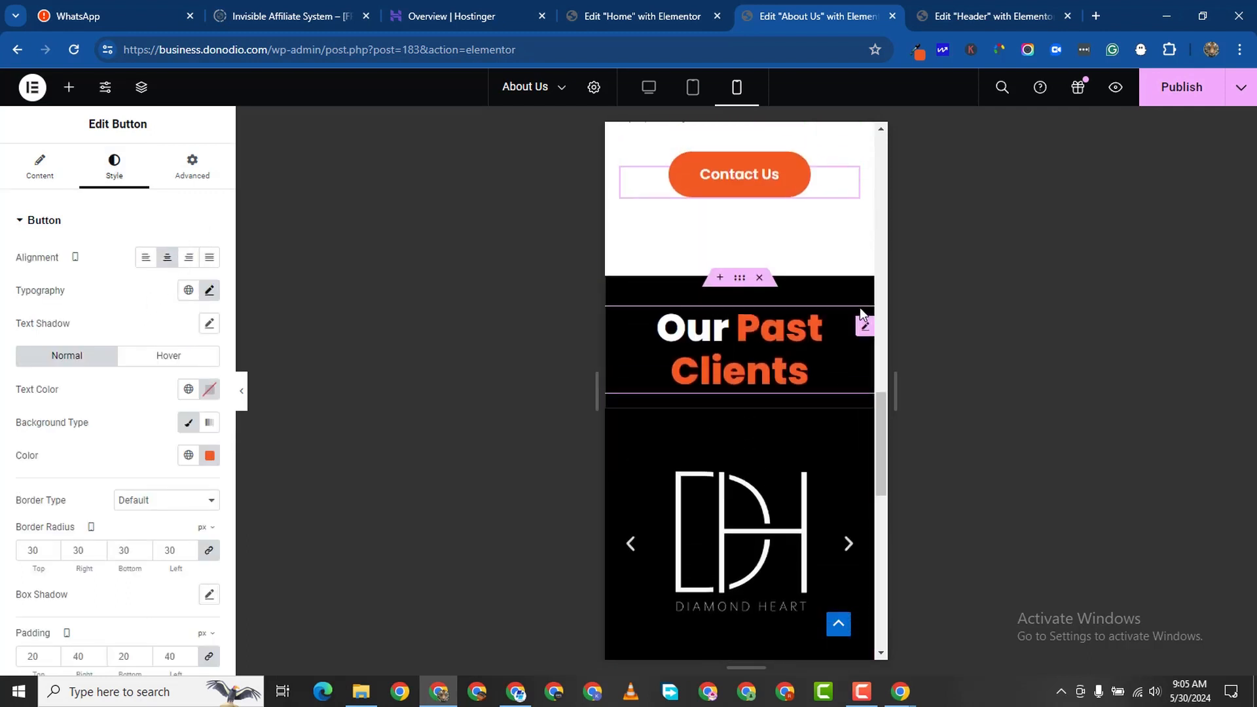
pyautogui.click(864, 328)
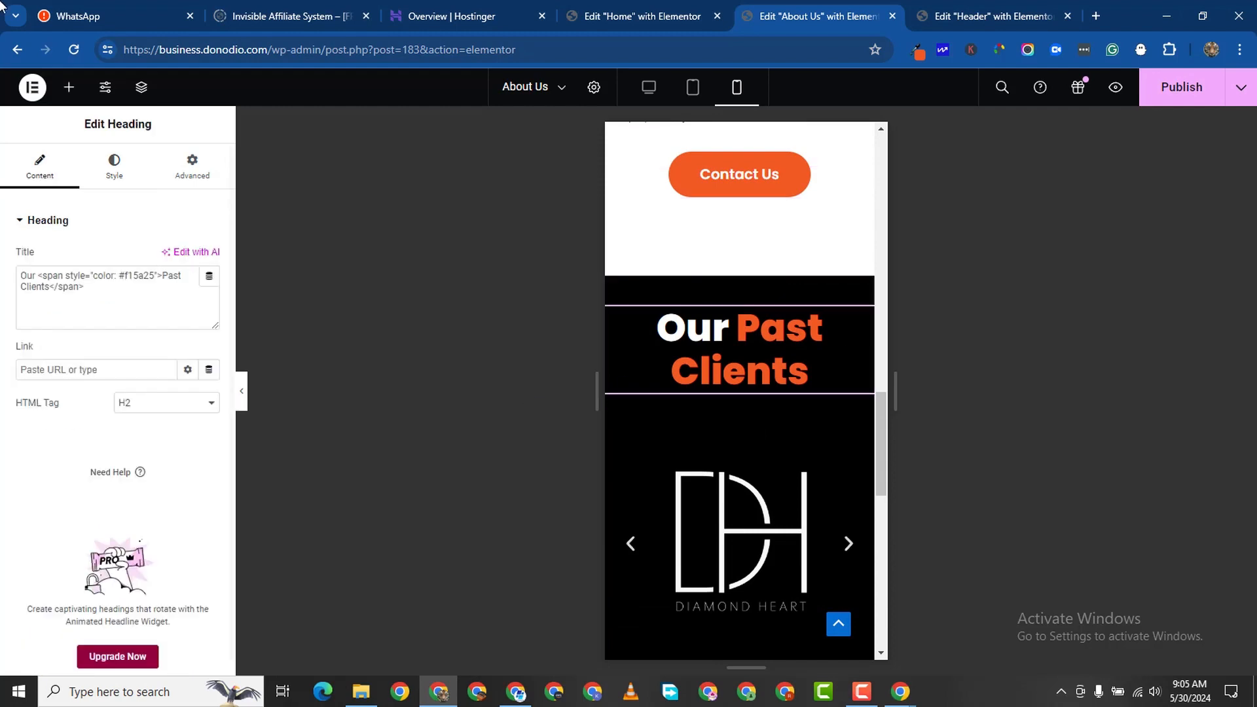
pyautogui.click(116, 165)
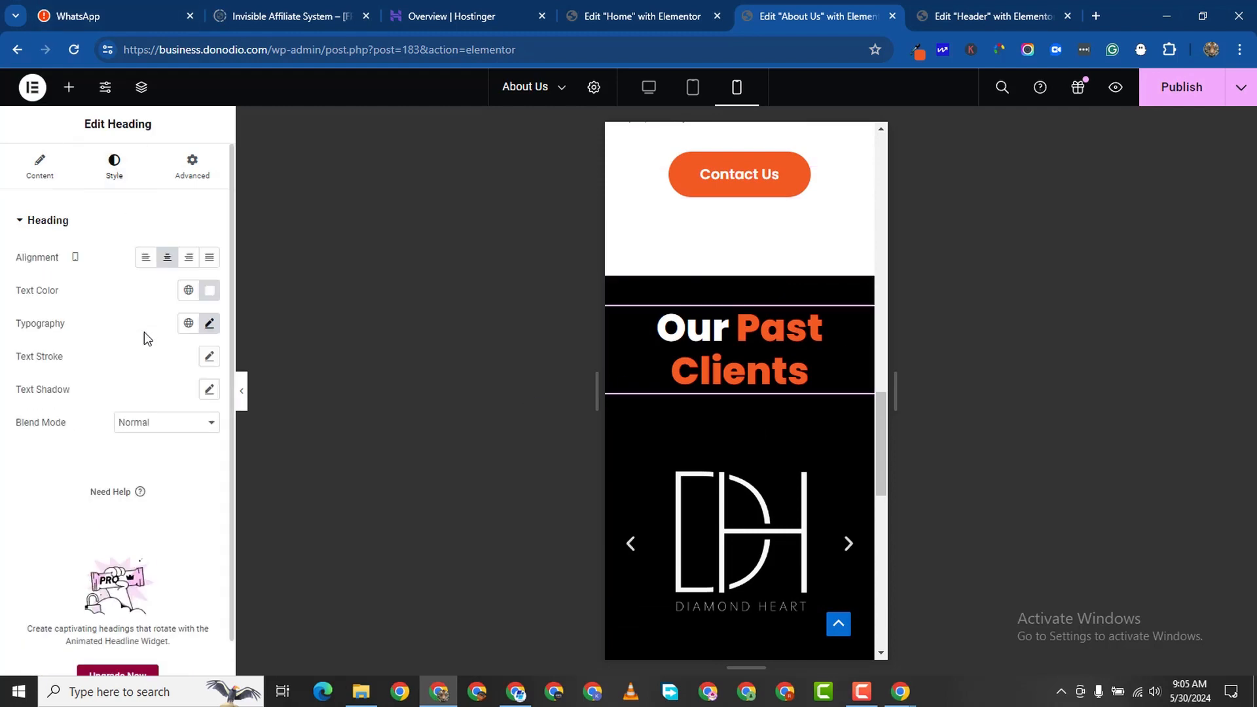
pyautogui.click(209, 323)
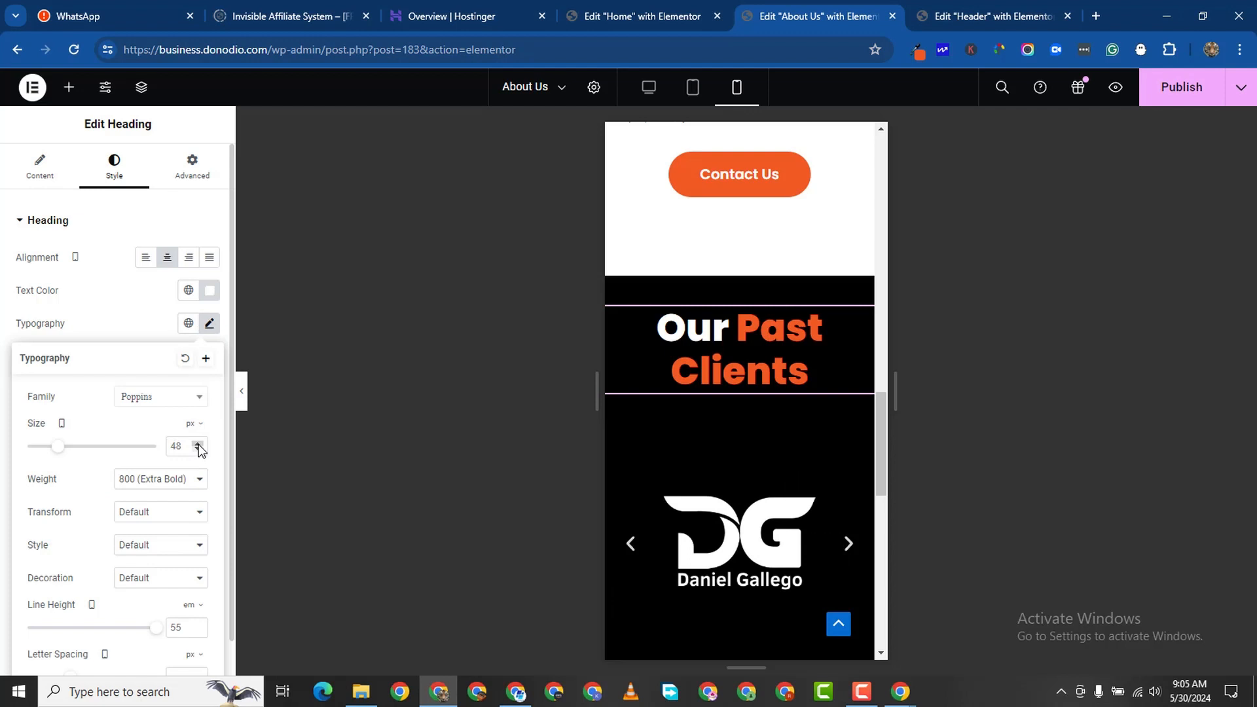
pyautogui.tripleClick(199, 445)
pyautogui.moveTo(199, 446); pyautogui.dragTo(199, 446)
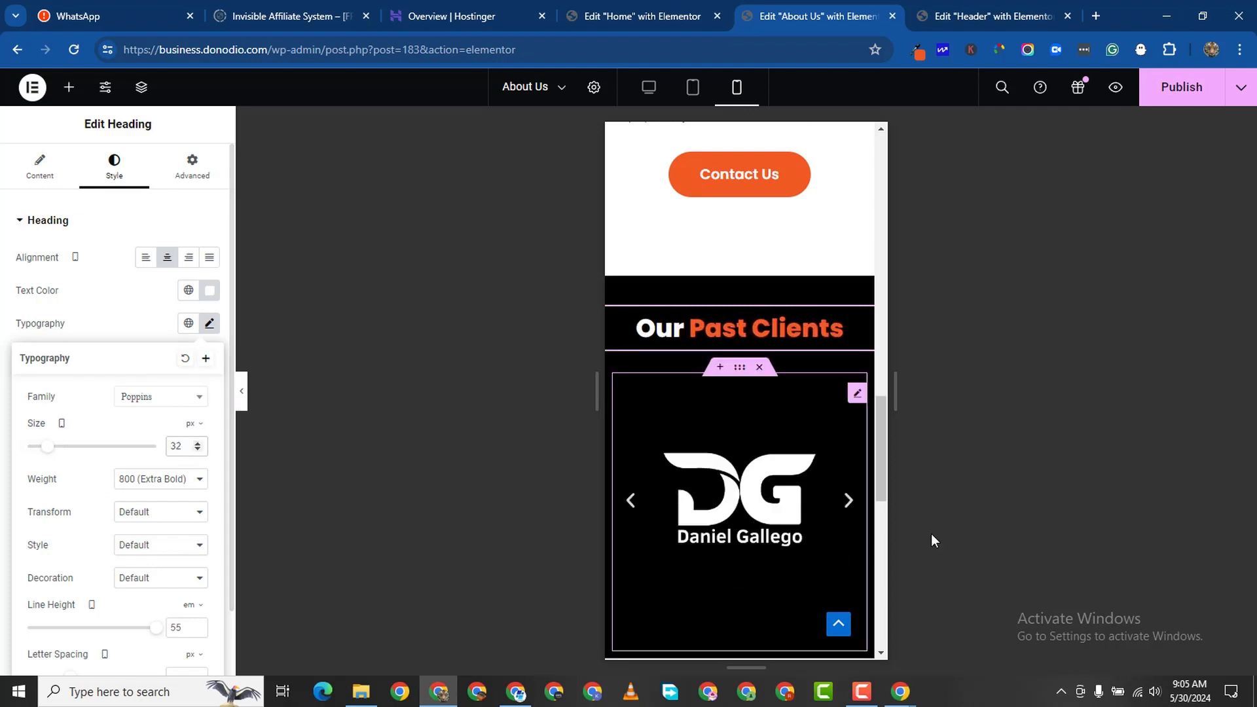
# Check the image carousel's content settings below the "Our Past Clients" heading and publish the About Us page.
pyautogui.click(856, 395)
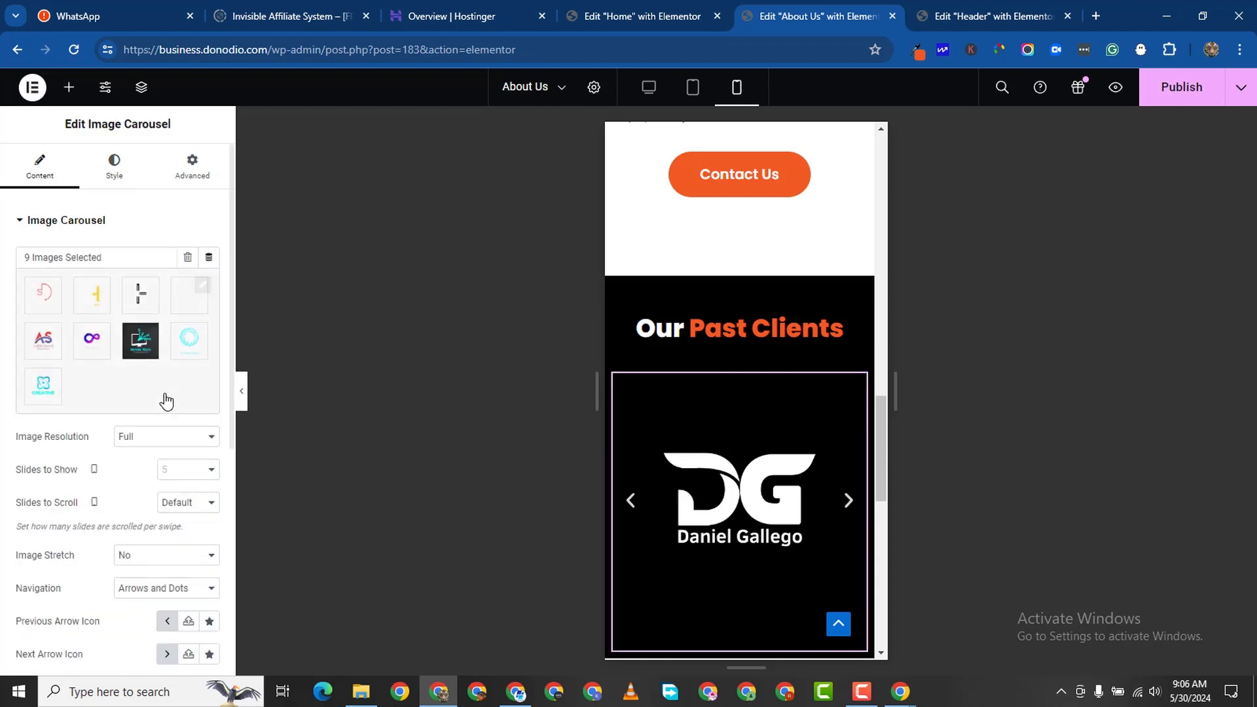
pyautogui.scroll(-3, 100, 549)
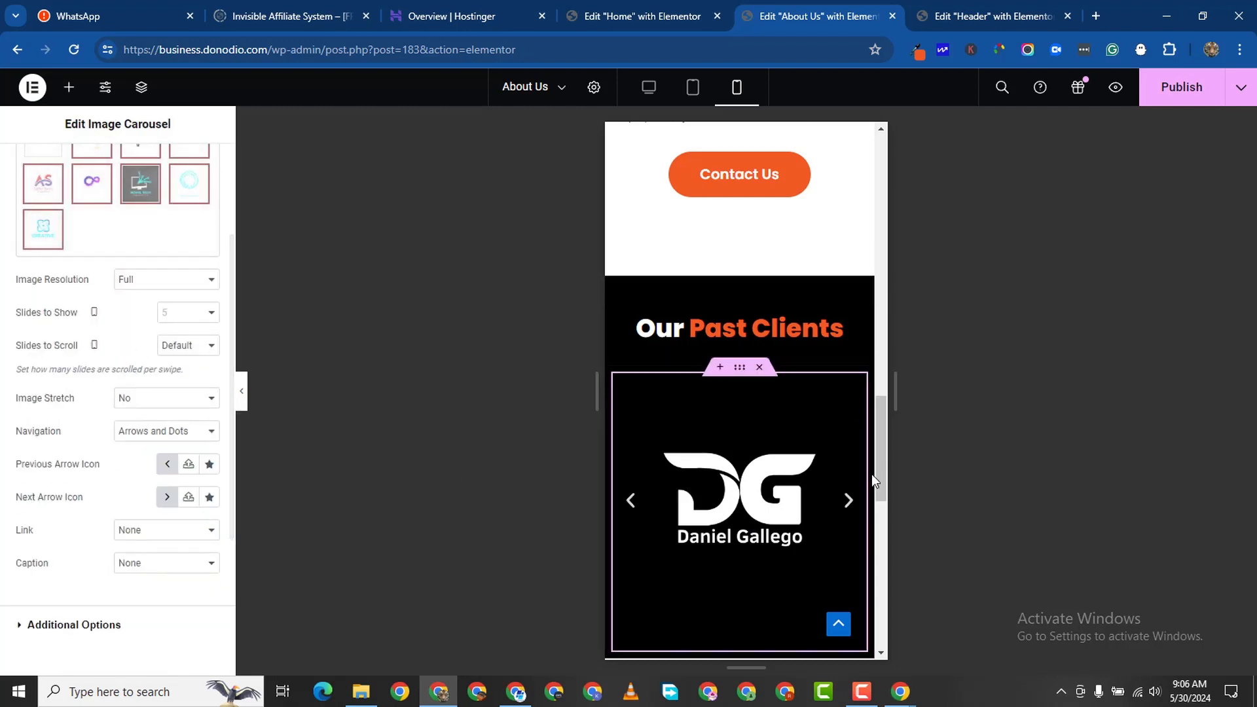
pyautogui.scroll(1, 818, 498)
pyautogui.scroll(-5, 735, 561)
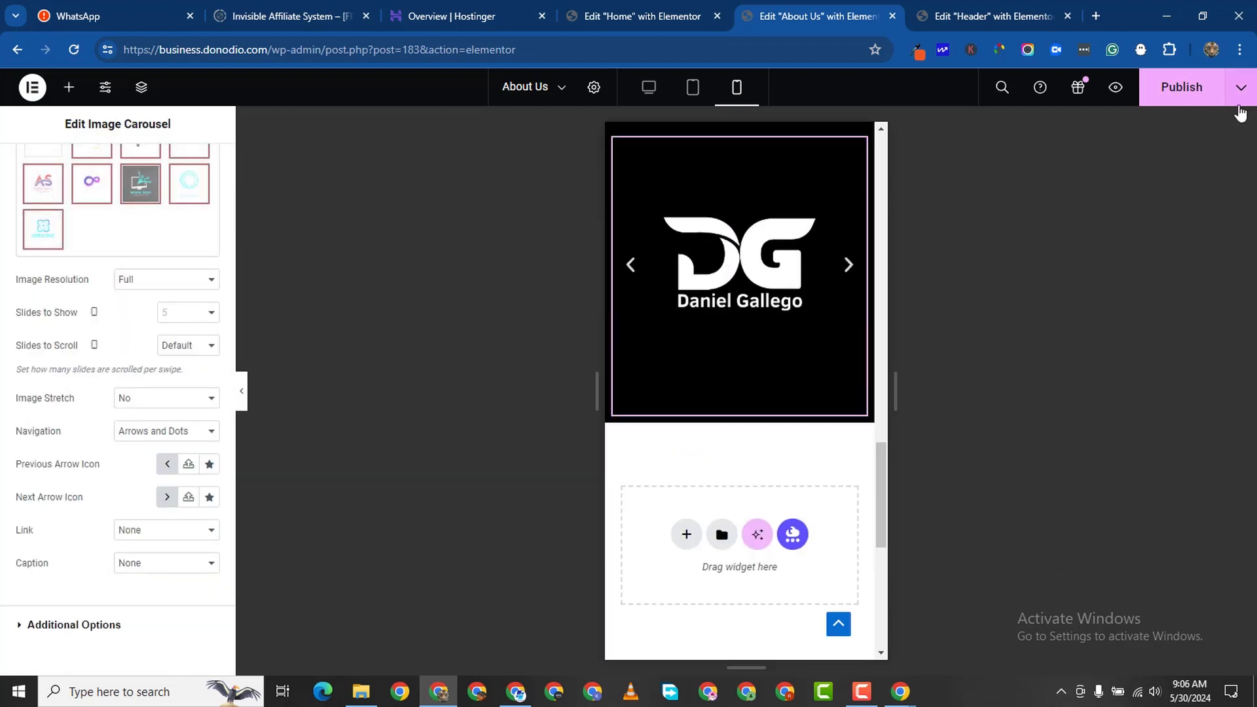
pyautogui.click(1195, 99)
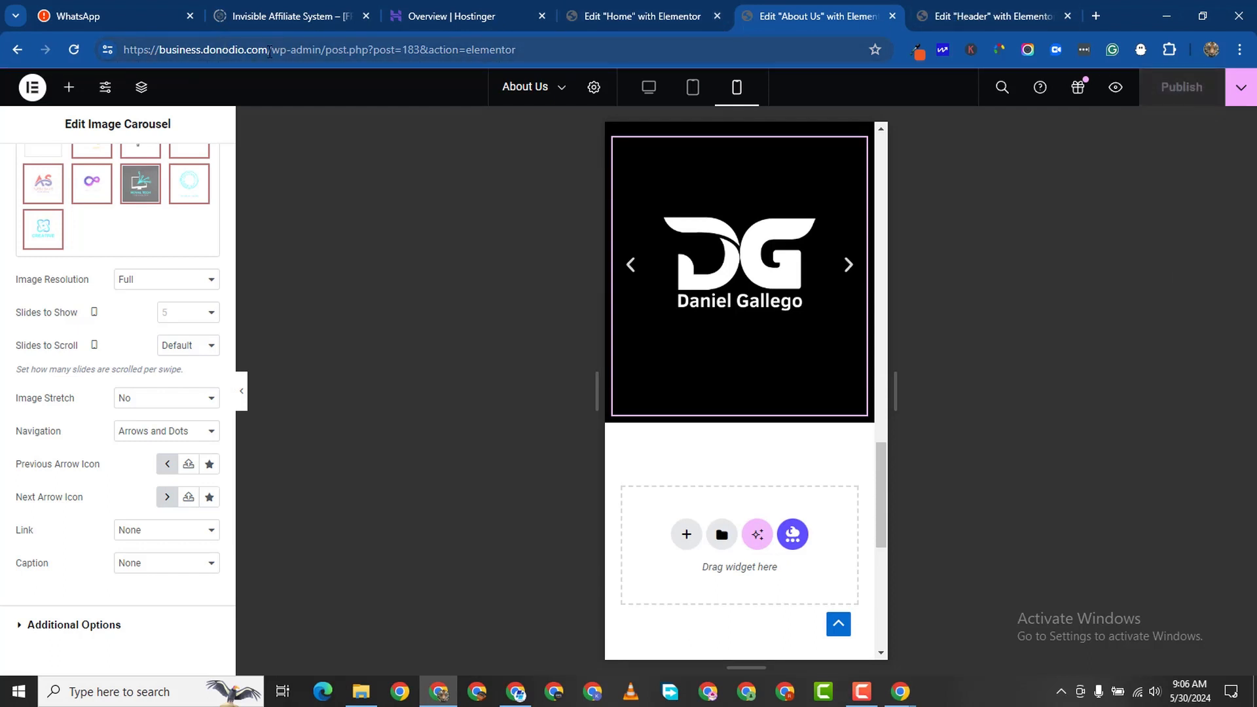
# Load the live site at business.donodio.com, go to its Contact page and open that page for editing in Elementor.
pyautogui.moveTo(269, 50); pyautogui.dragTo(518, 50)
pyautogui.press('BackSpace')
pyautogui.press('Return')
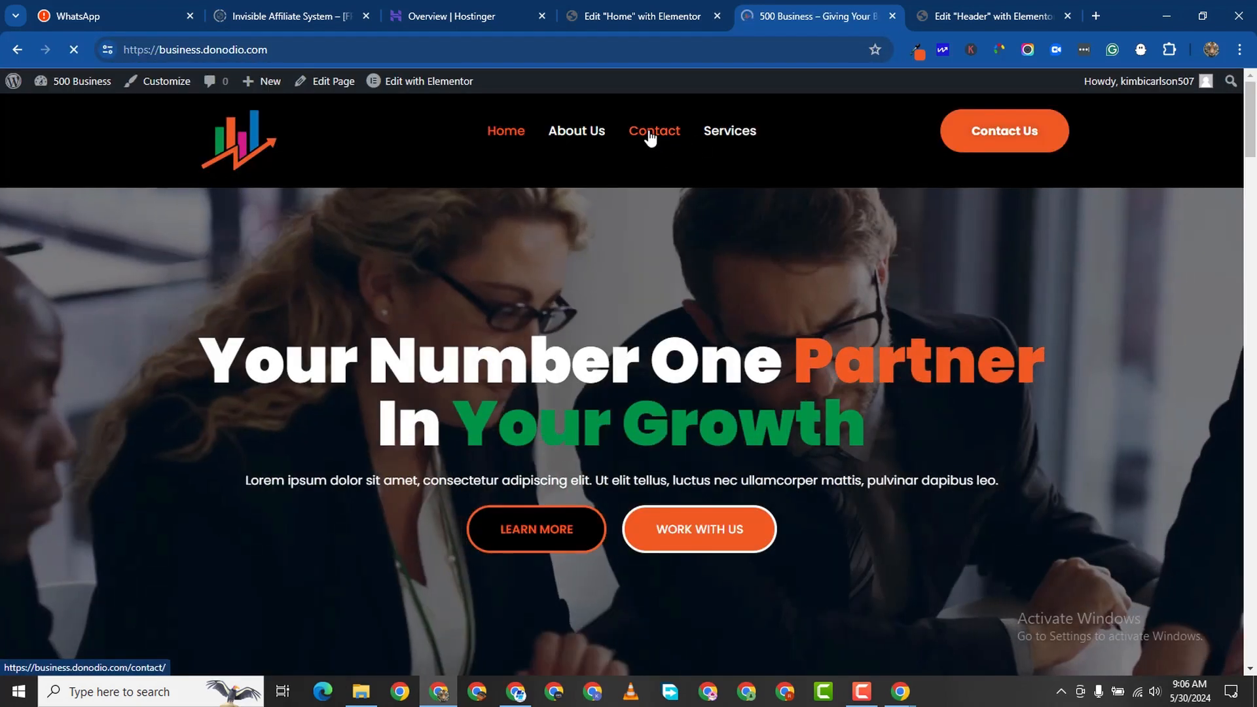
pyautogui.click(648, 132)
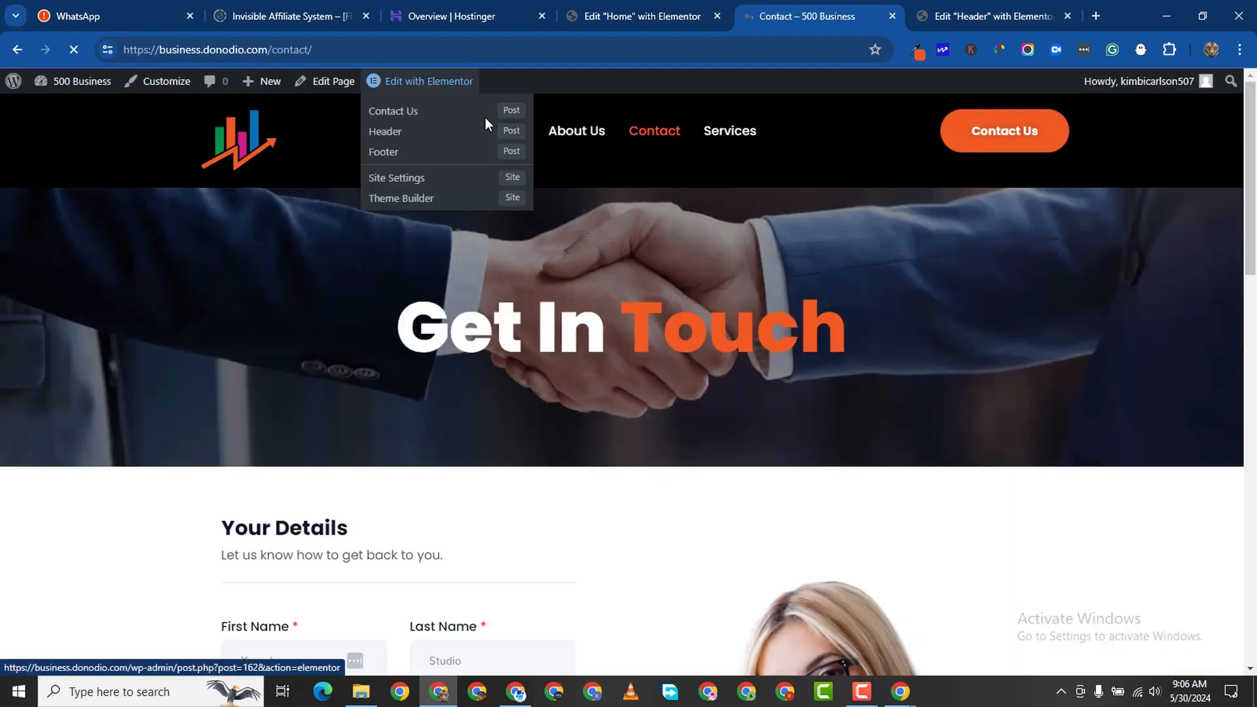
pyautogui.click(419, 80)
pyautogui.scroll(-5, 628, 321)
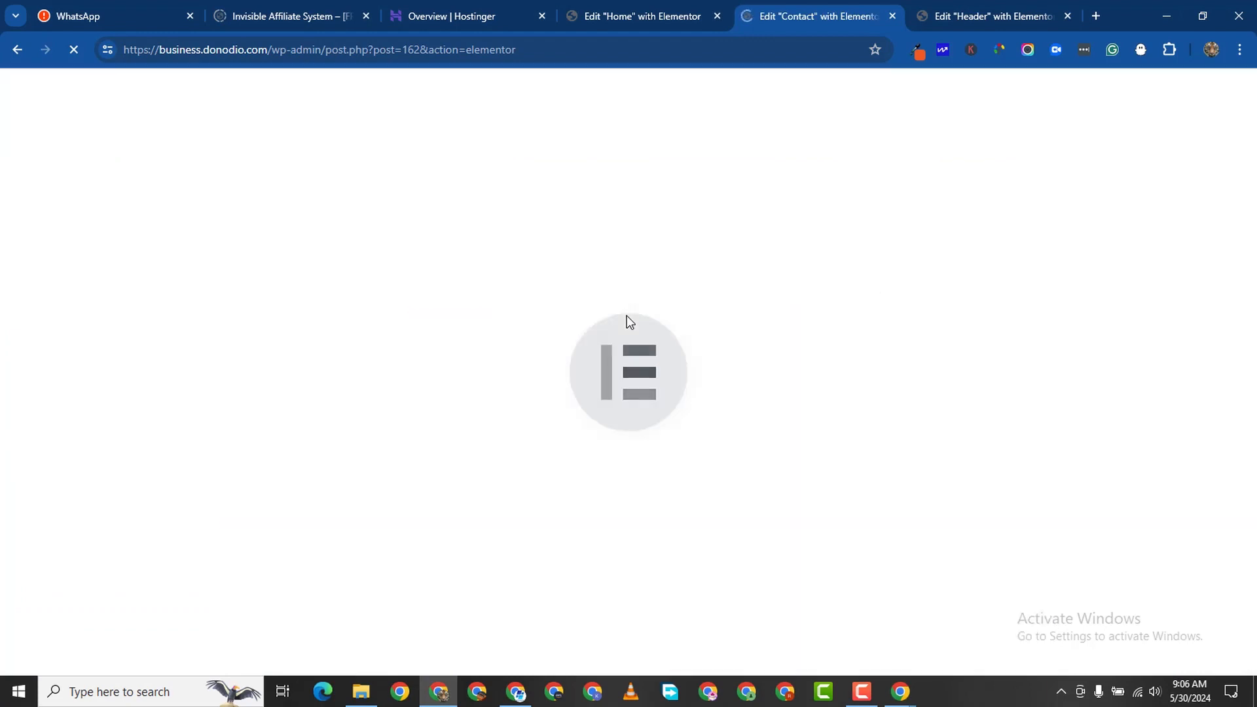
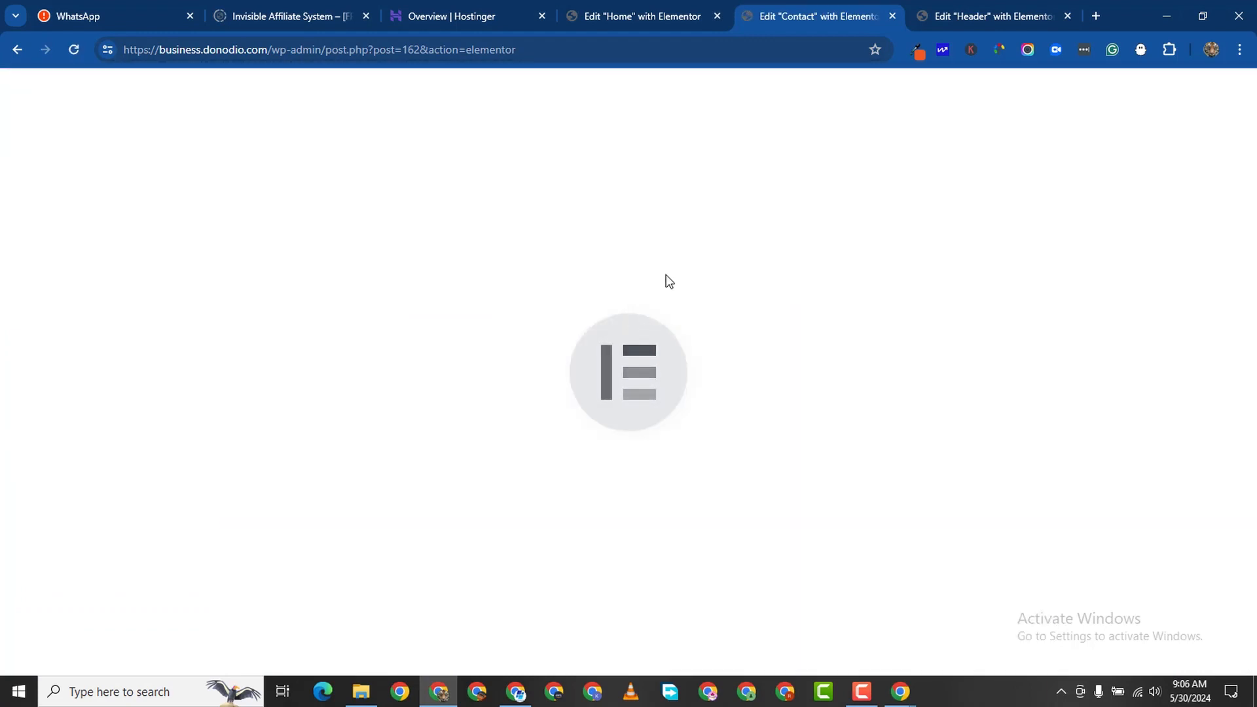
# Switch the Contact page to the mobile view and look over its hero section and form.
pyautogui.scroll(-10, 794, 390)
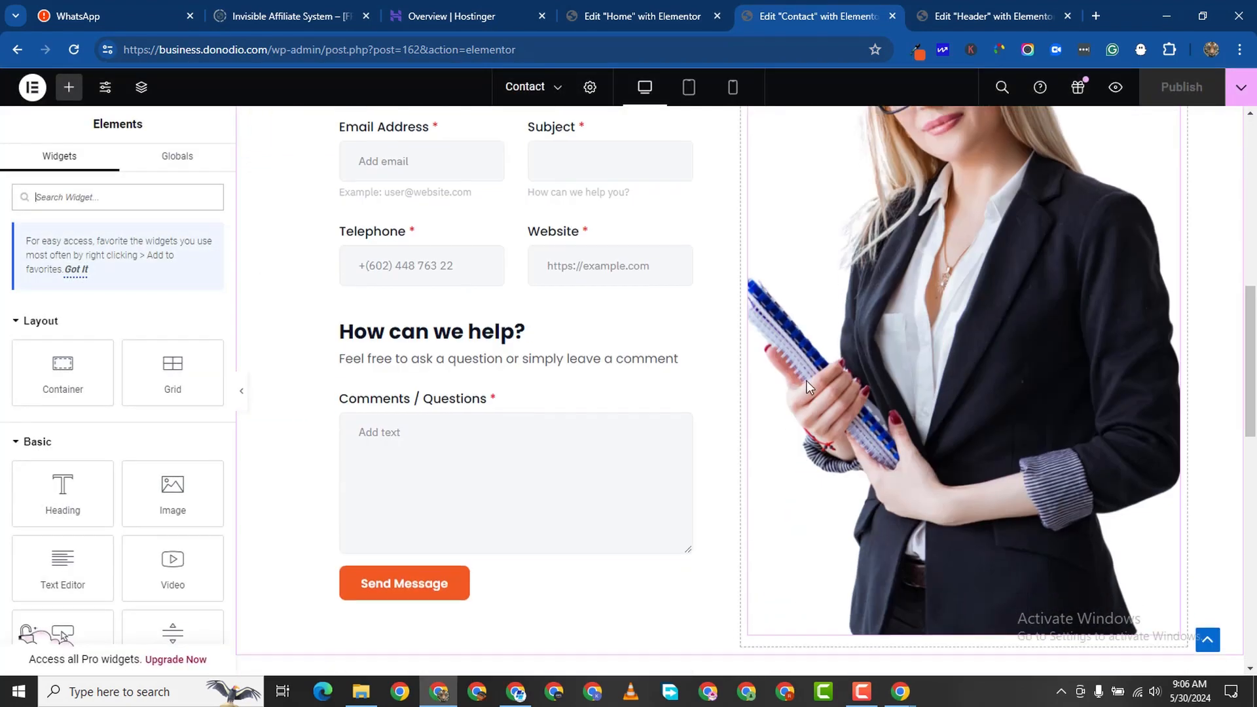
pyautogui.scroll(7, 794, 390)
pyautogui.click(733, 88)
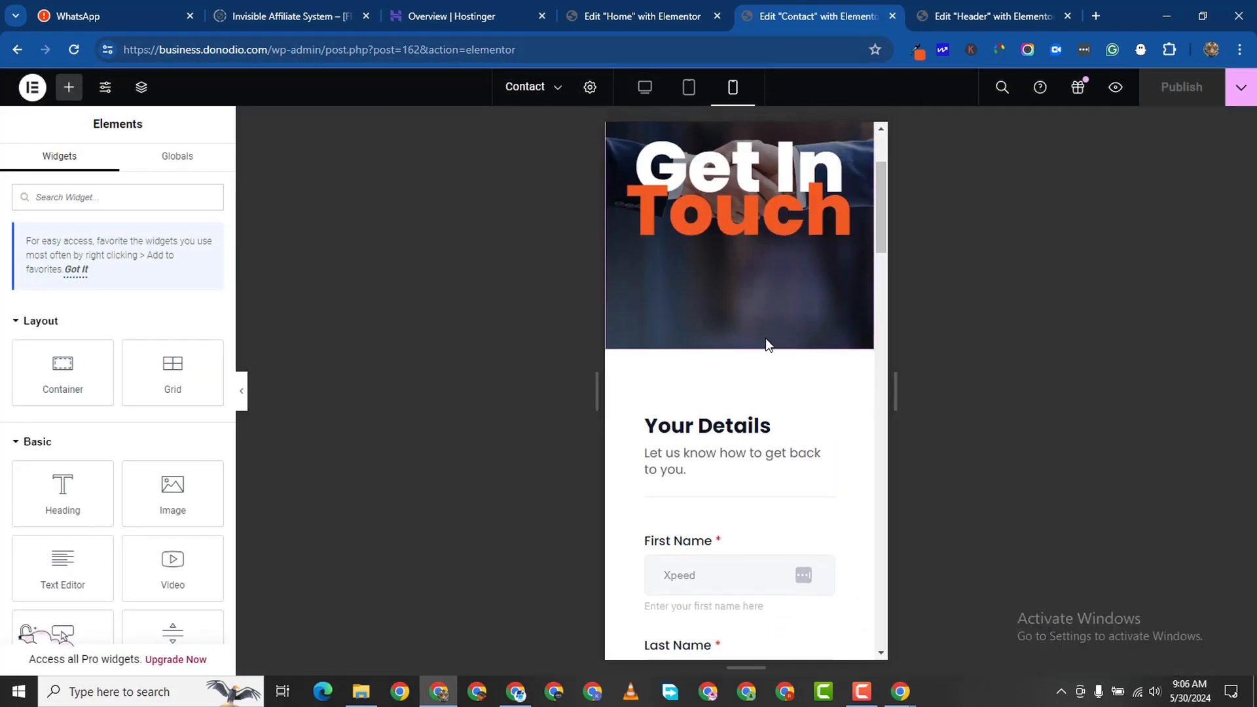
pyautogui.scroll(-3, 773, 357)
pyautogui.scroll(4, 785, 341)
pyautogui.scroll(2, 805, 314)
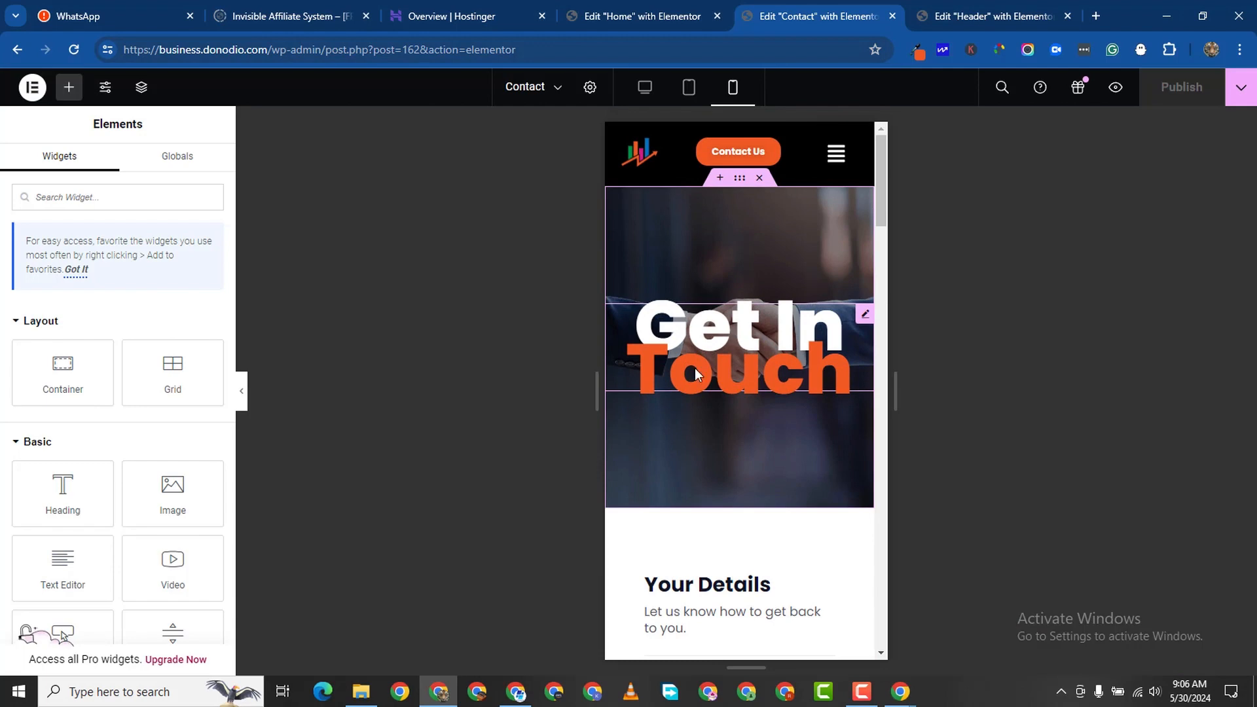
# Set the "Get In Touch" heading's mobile line height to 0.7 em and reduce its font size so the text fits on one line.
pyautogui.click(865, 314)
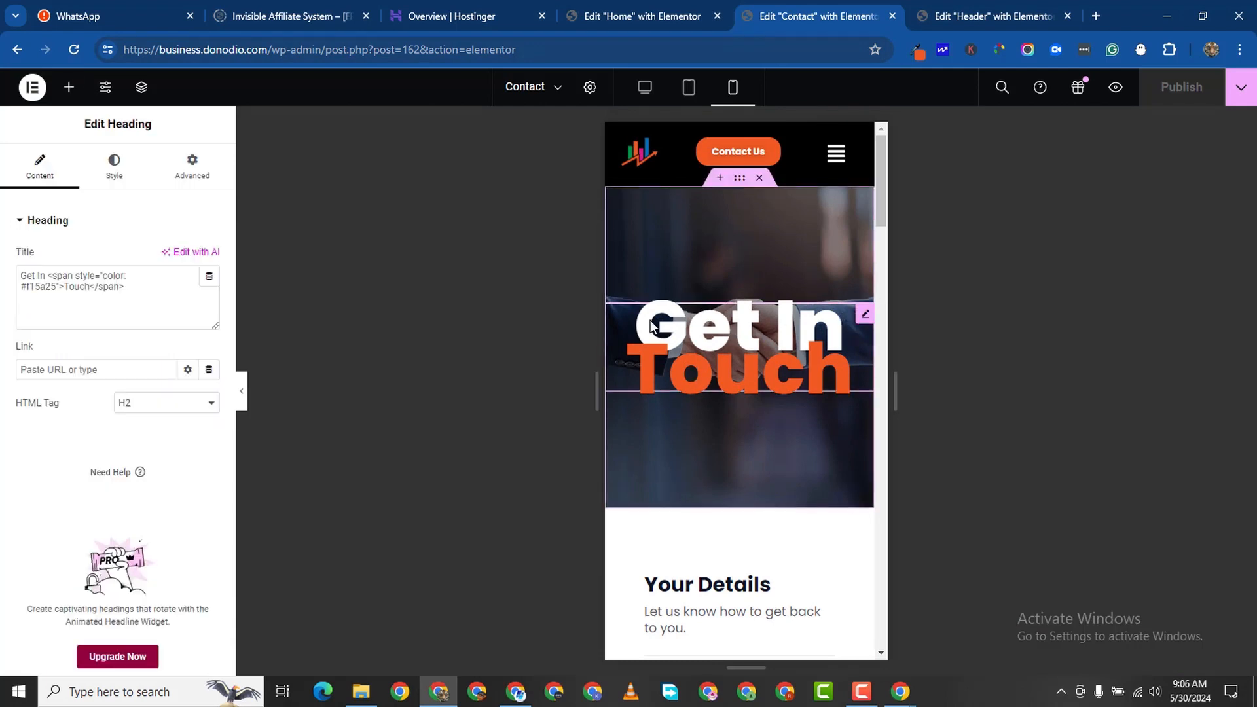
pyautogui.click(114, 177)
pyautogui.click(209, 323)
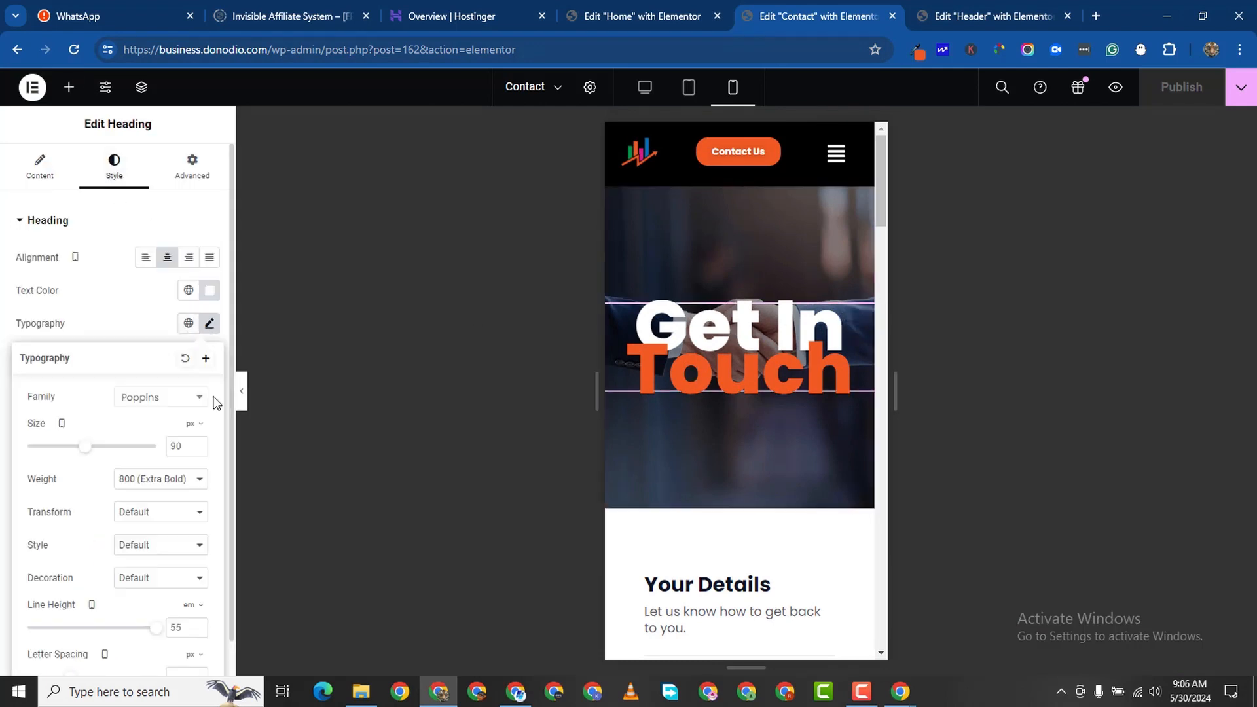
pyautogui.scroll(-1, 185, 598)
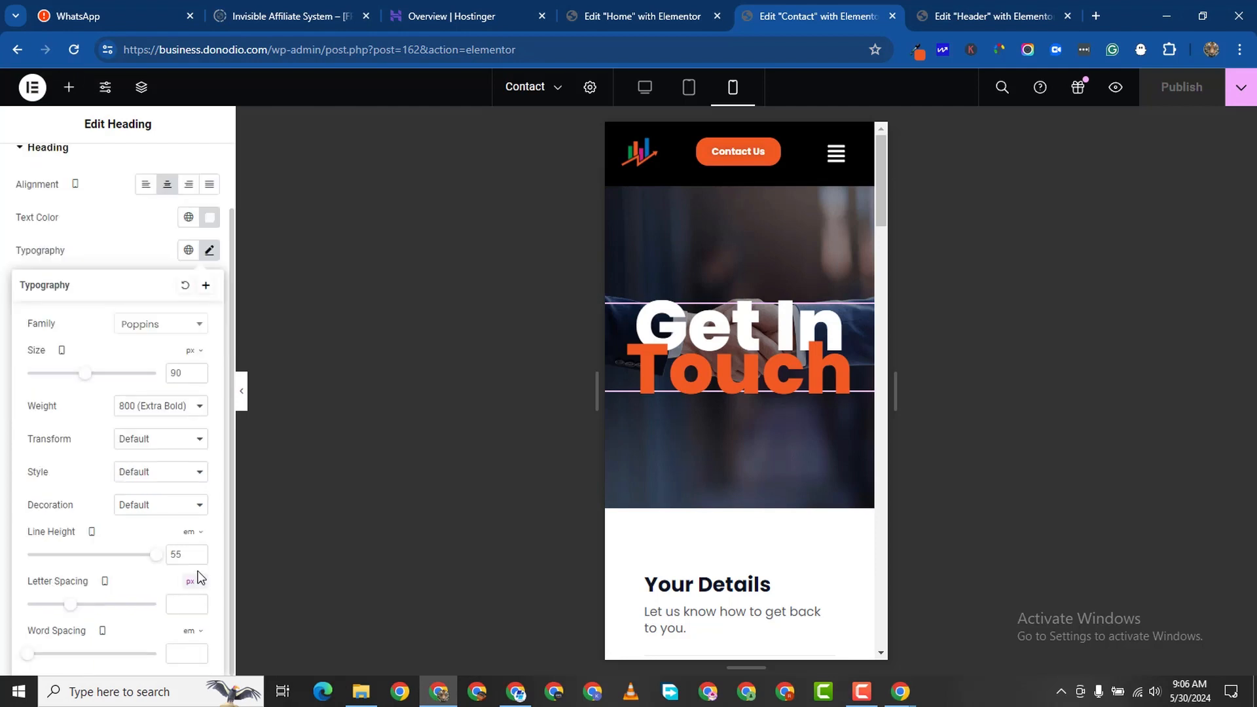
pyautogui.click(198, 553)
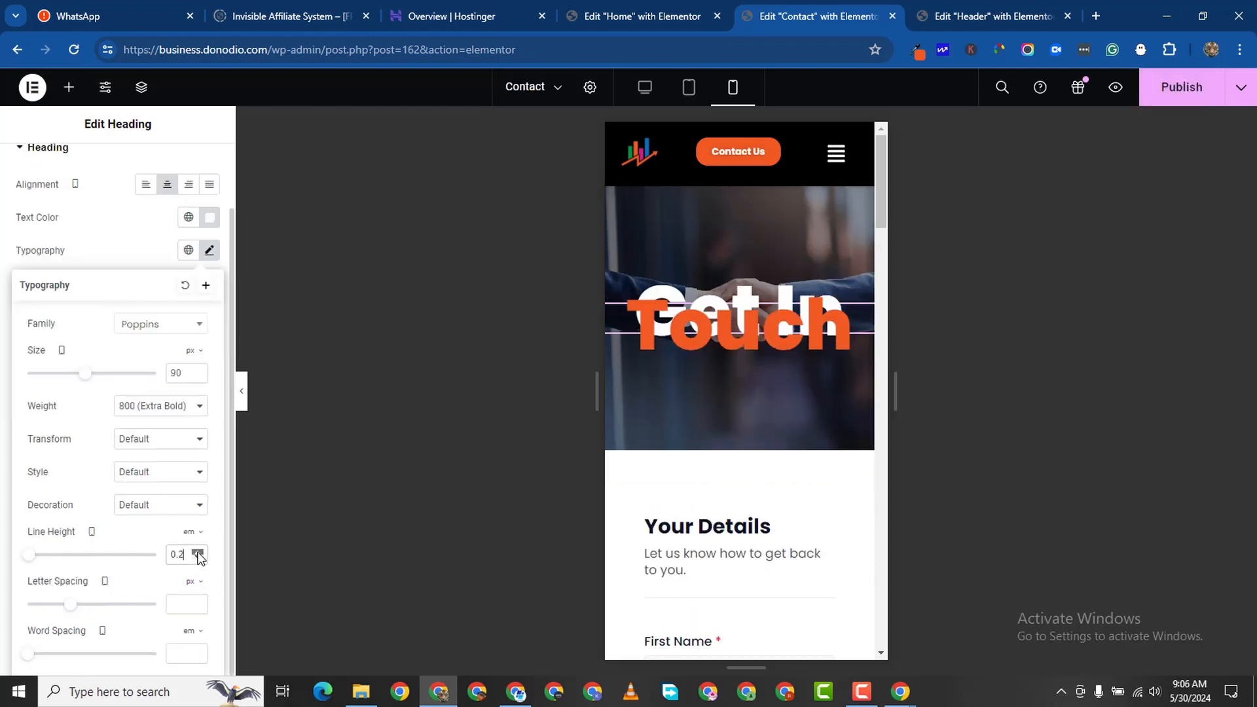
pyautogui.click(198, 559)
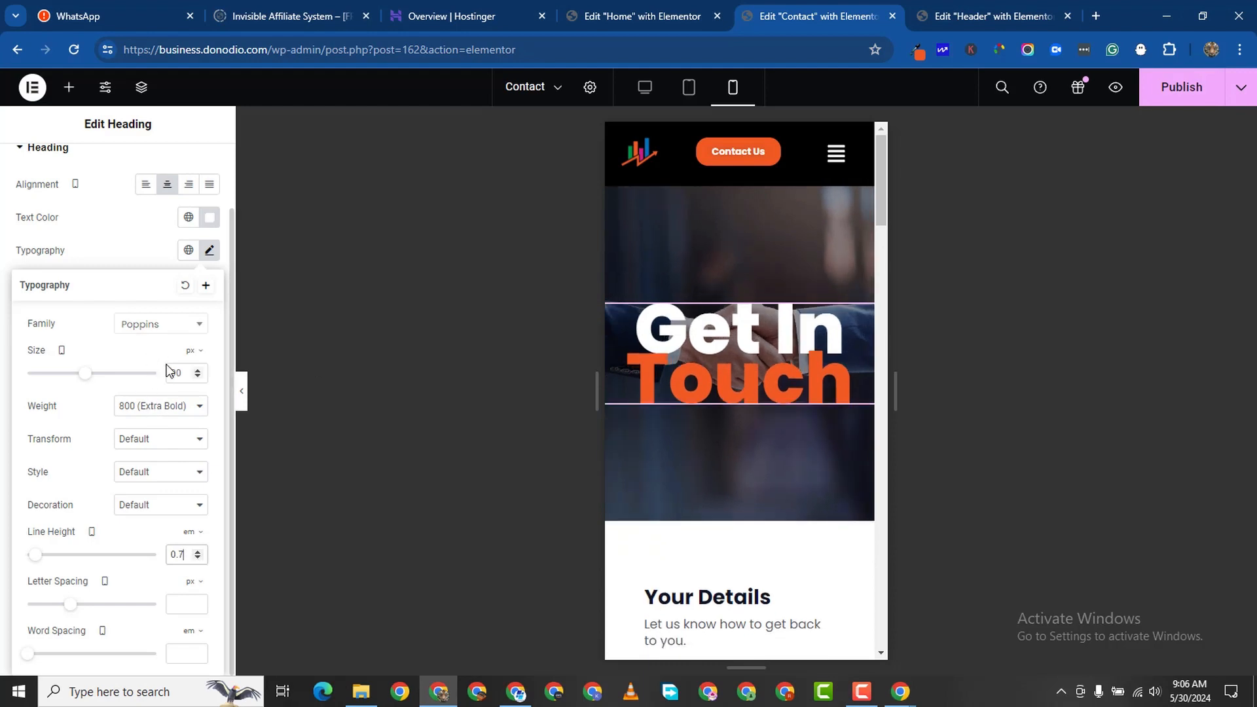
pyautogui.click(198, 371)
pyautogui.moveTo(197, 371); pyautogui.dragTo(198, 371)
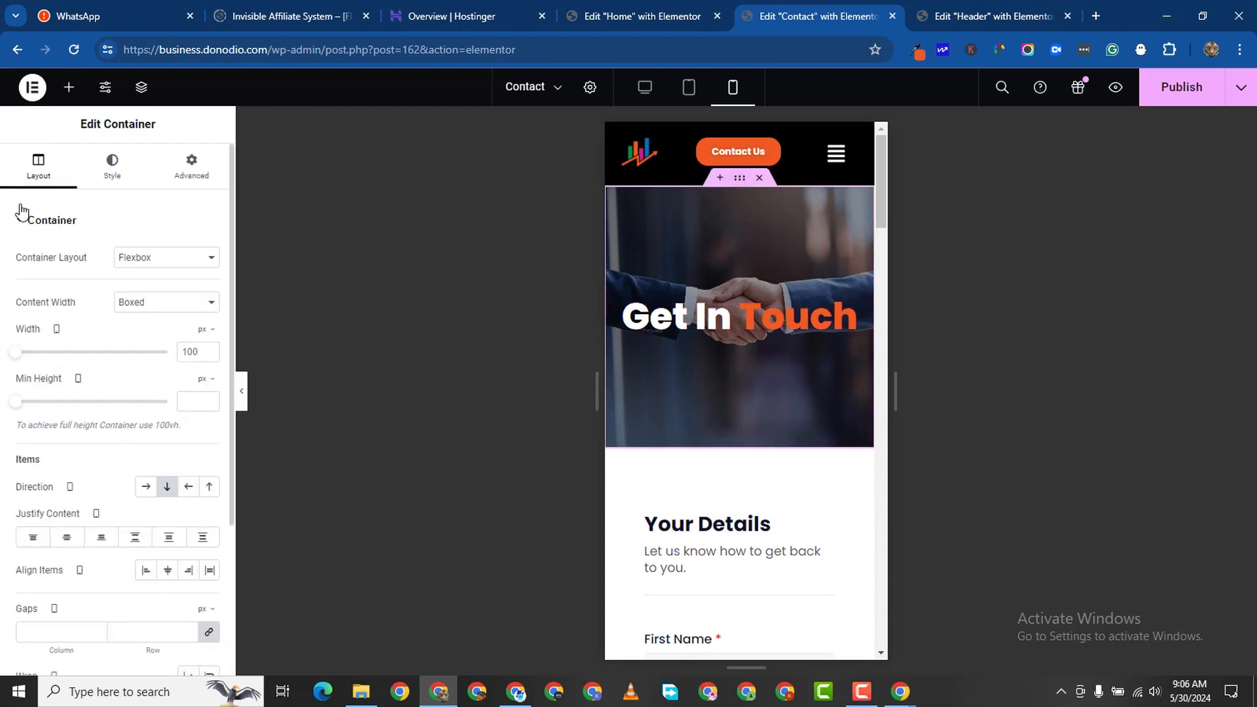
# Unlink the mobile padding of the container around the "Get In Touch" heading and set its top and bottom padding to 80 px.
pyautogui.click(203, 167)
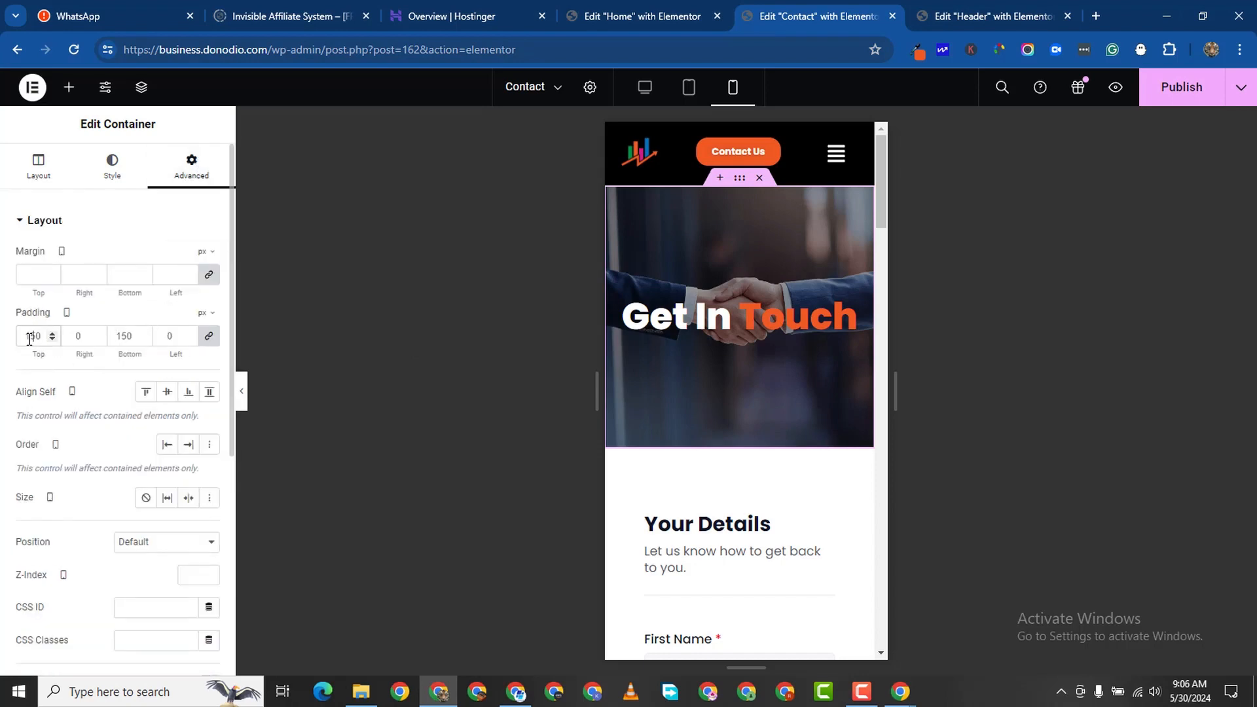
pyautogui.click(210, 337)
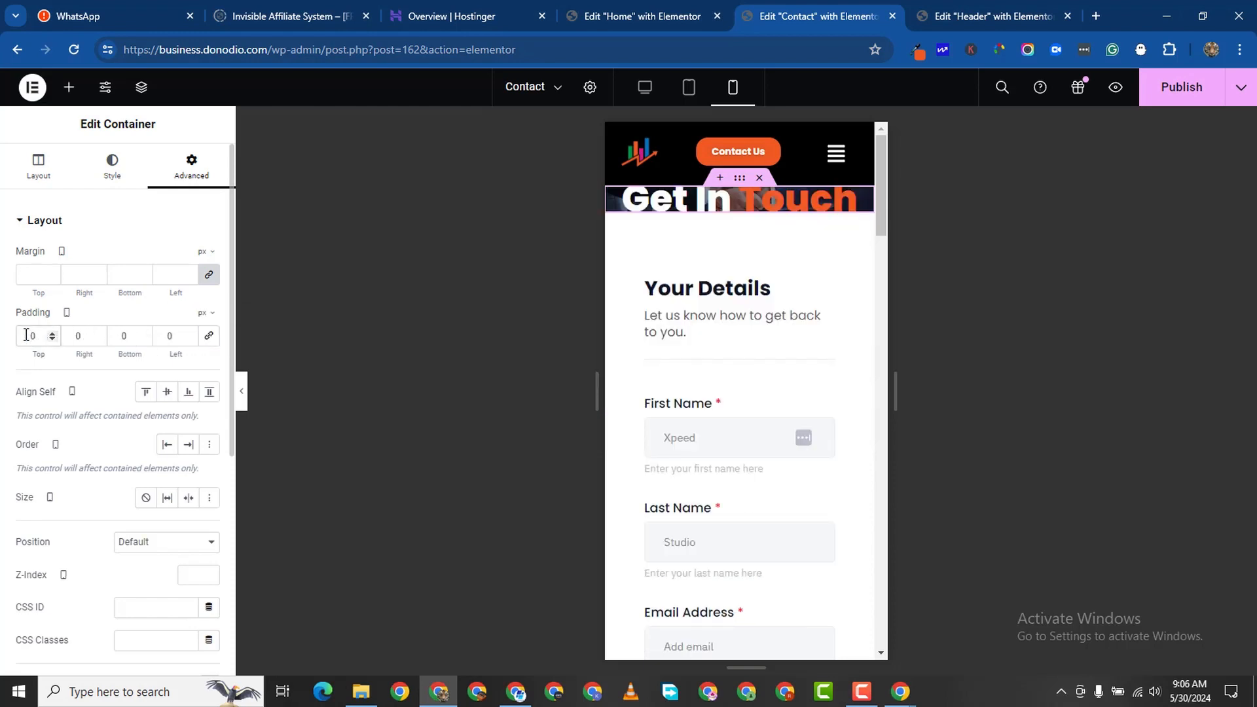
pyautogui.write('800')
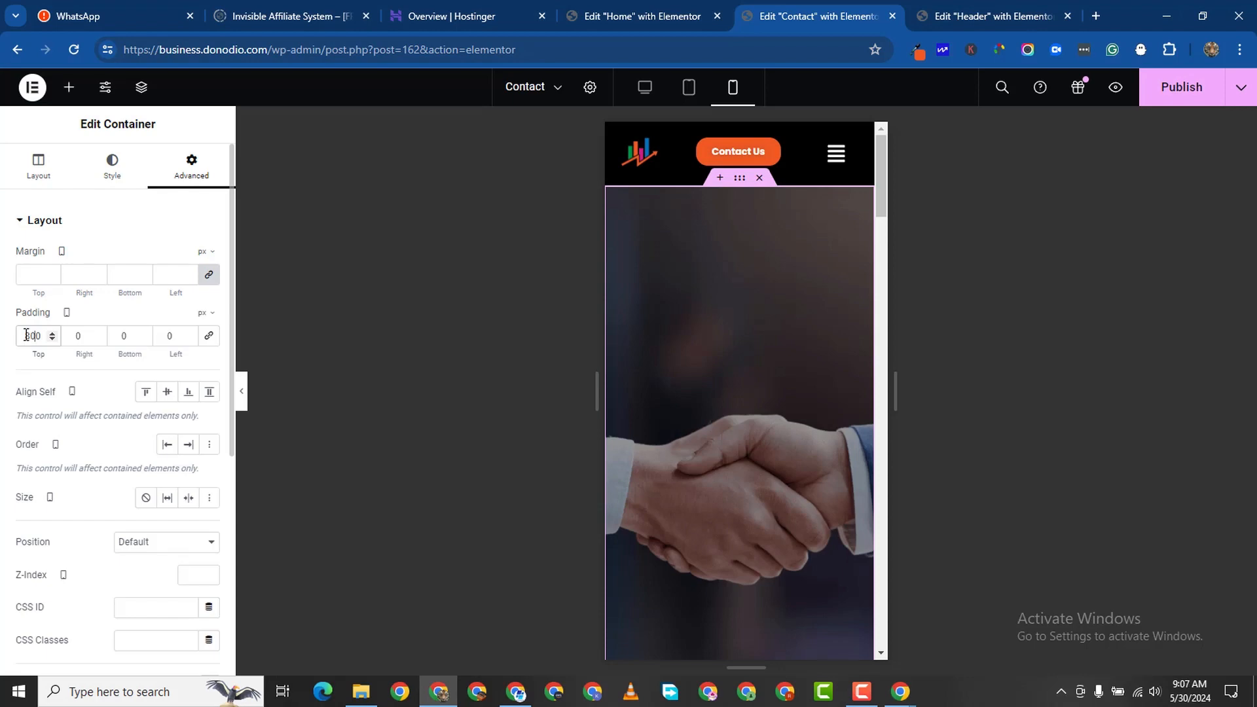
pyautogui.press('Delete')
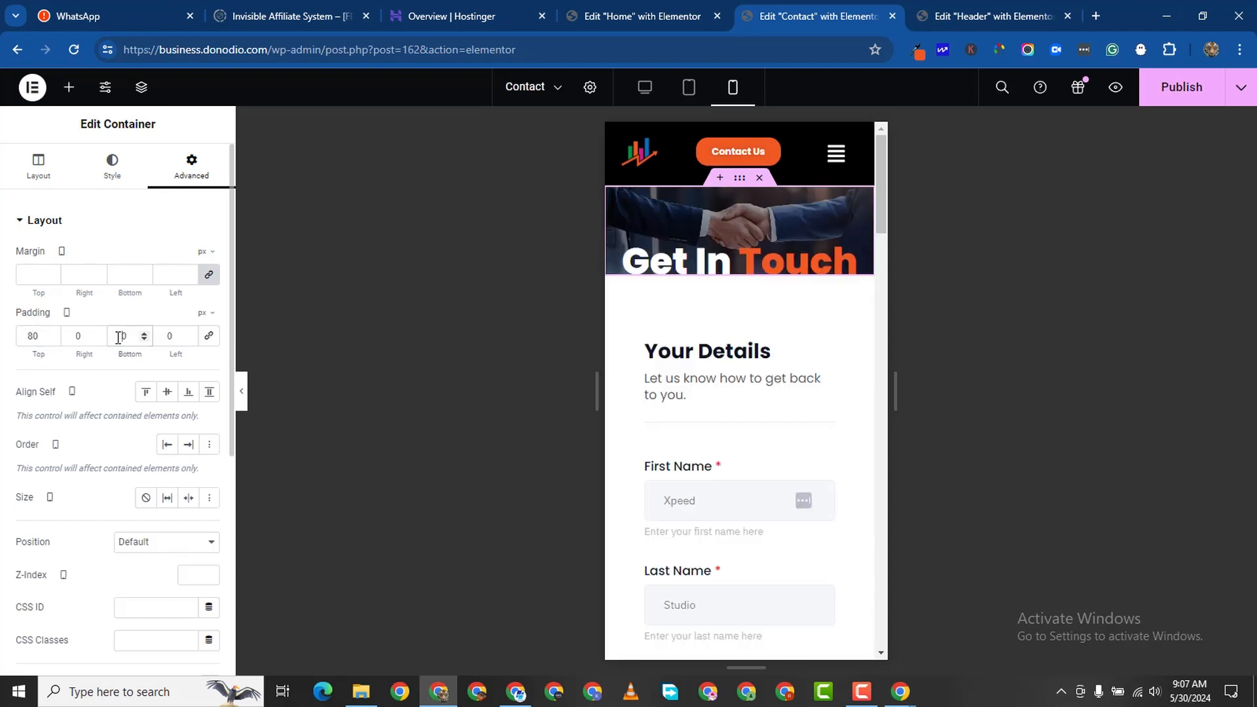
pyautogui.write('8')
# Check the rest of the Contact page's mobile layout down to the footer and publish the page.
pyautogui.scroll(-6, 713, 342)
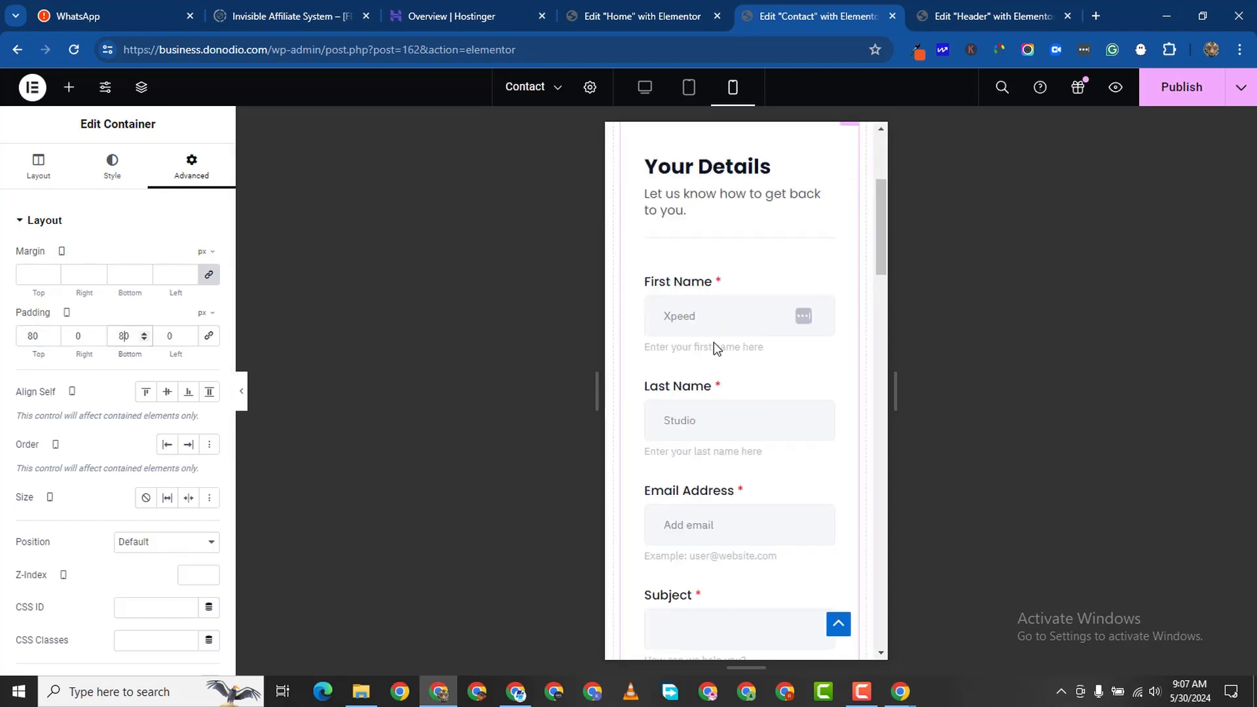
pyautogui.scroll(-20, 725, 398)
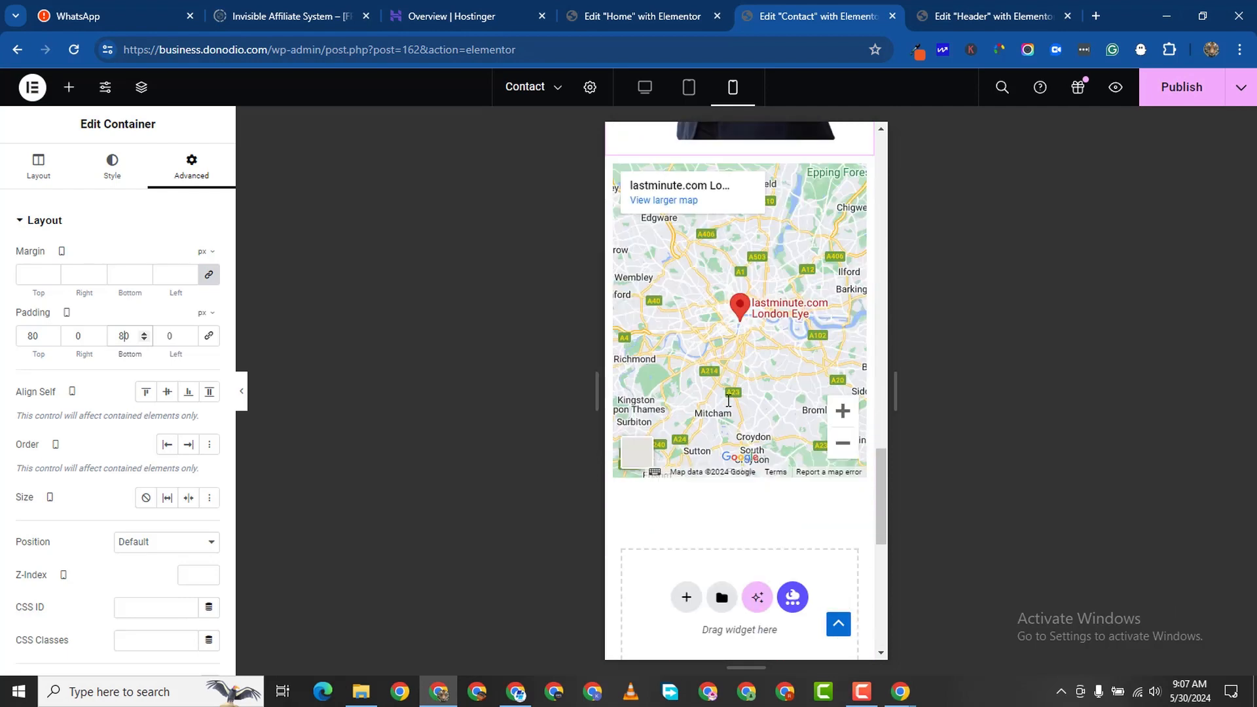
pyautogui.scroll(-3, 739, 392)
pyautogui.click(1171, 87)
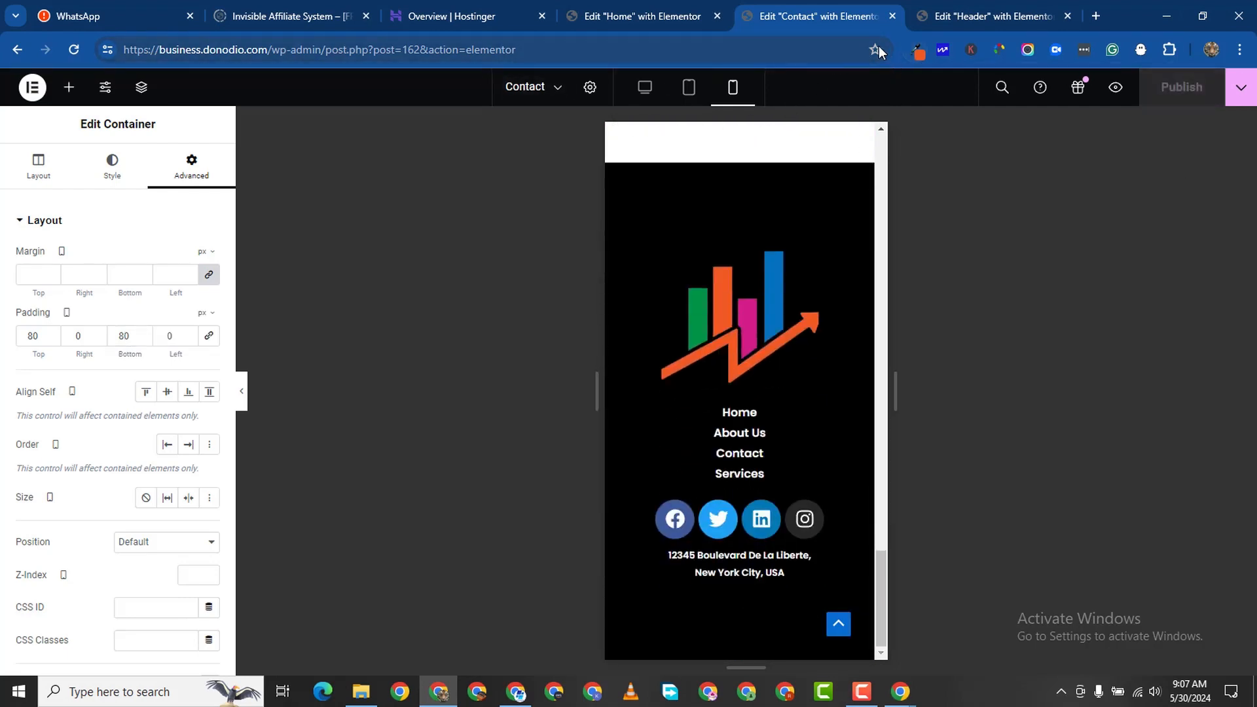
# Return to the live site at business.donodio.com, go to its Services page and open that page for editing in Elementor.
pyautogui.moveTo(269, 53); pyautogui.dragTo(911, 115)
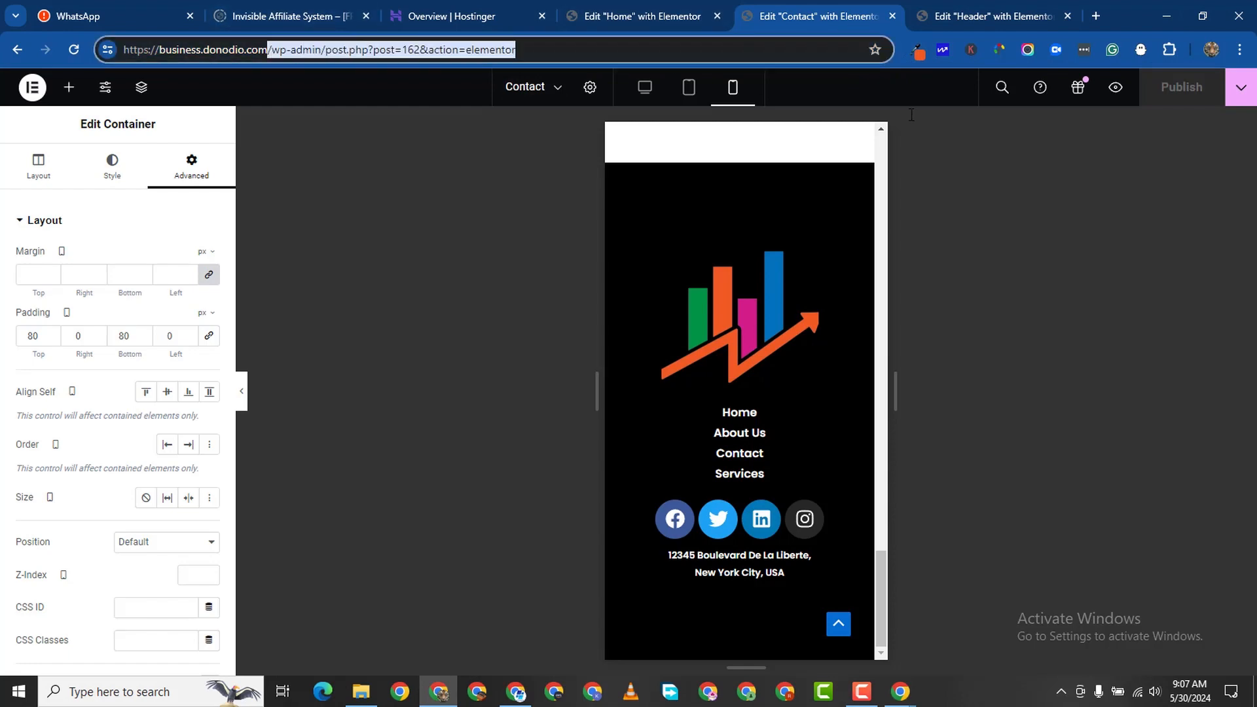
pyautogui.press('BackSpace')
pyautogui.press('Return')
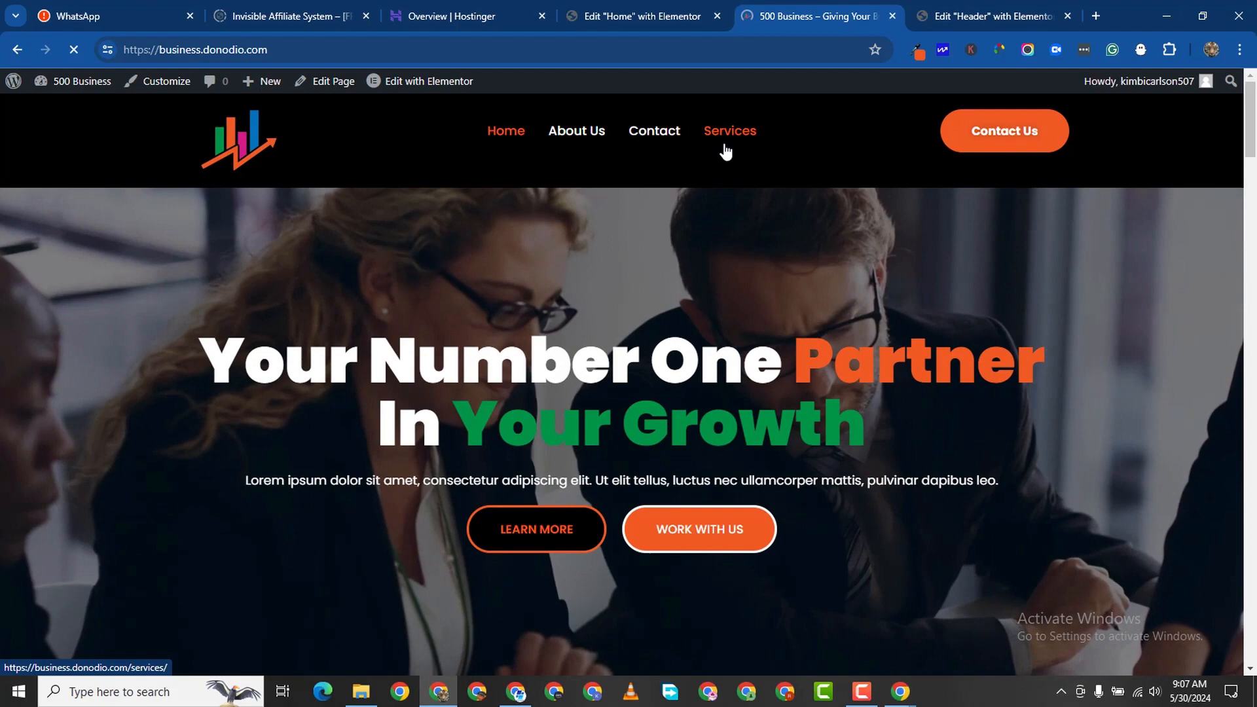
pyautogui.click(726, 143)
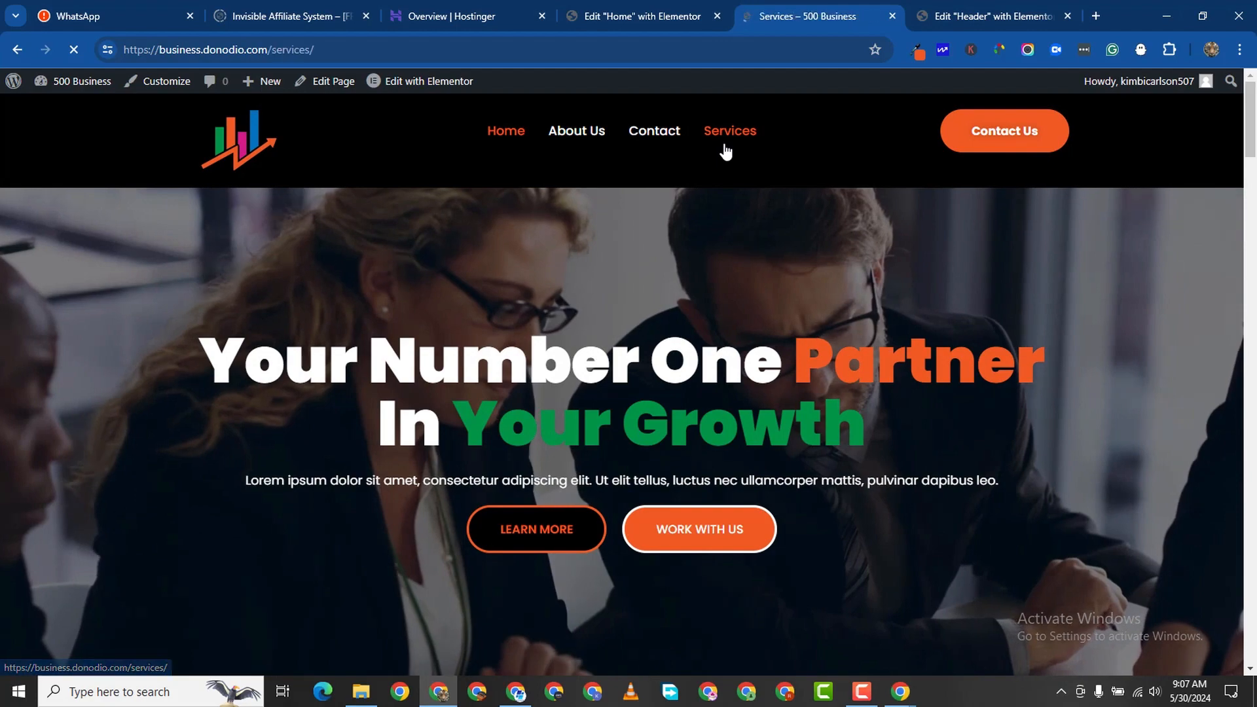
pyautogui.scroll(-4, 726, 151)
pyautogui.scroll(2, 693, 130)
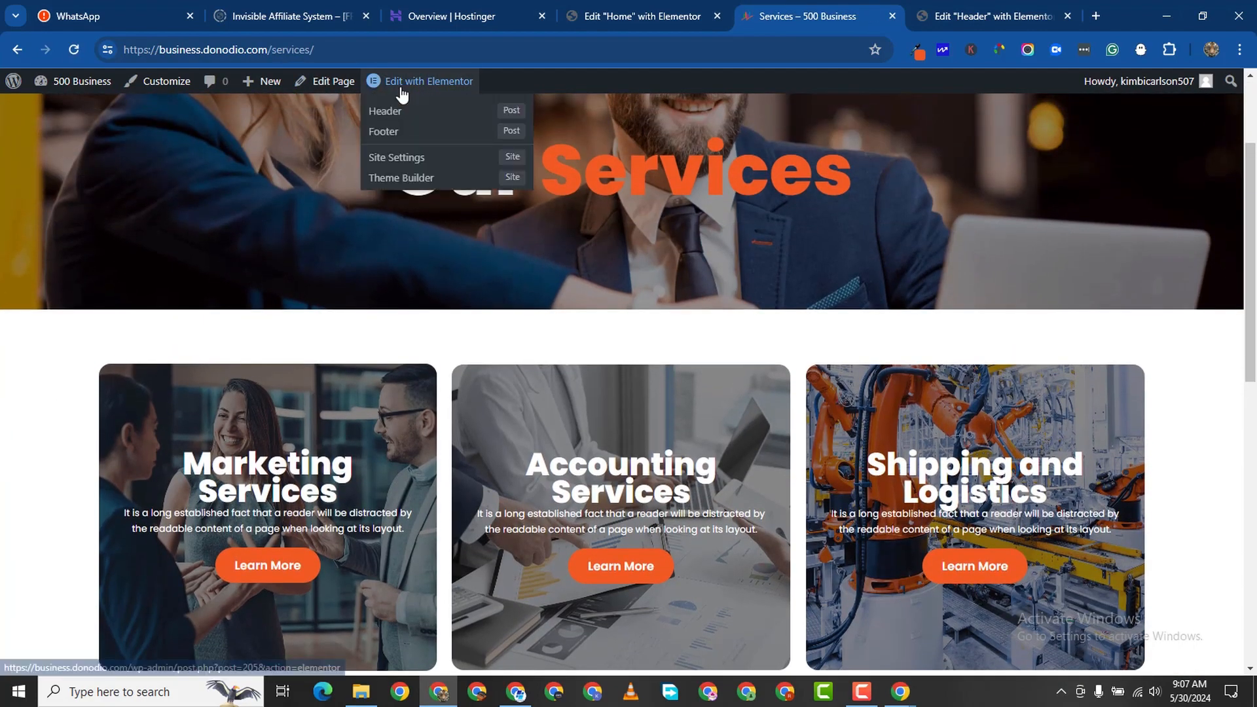
pyautogui.click(401, 87)
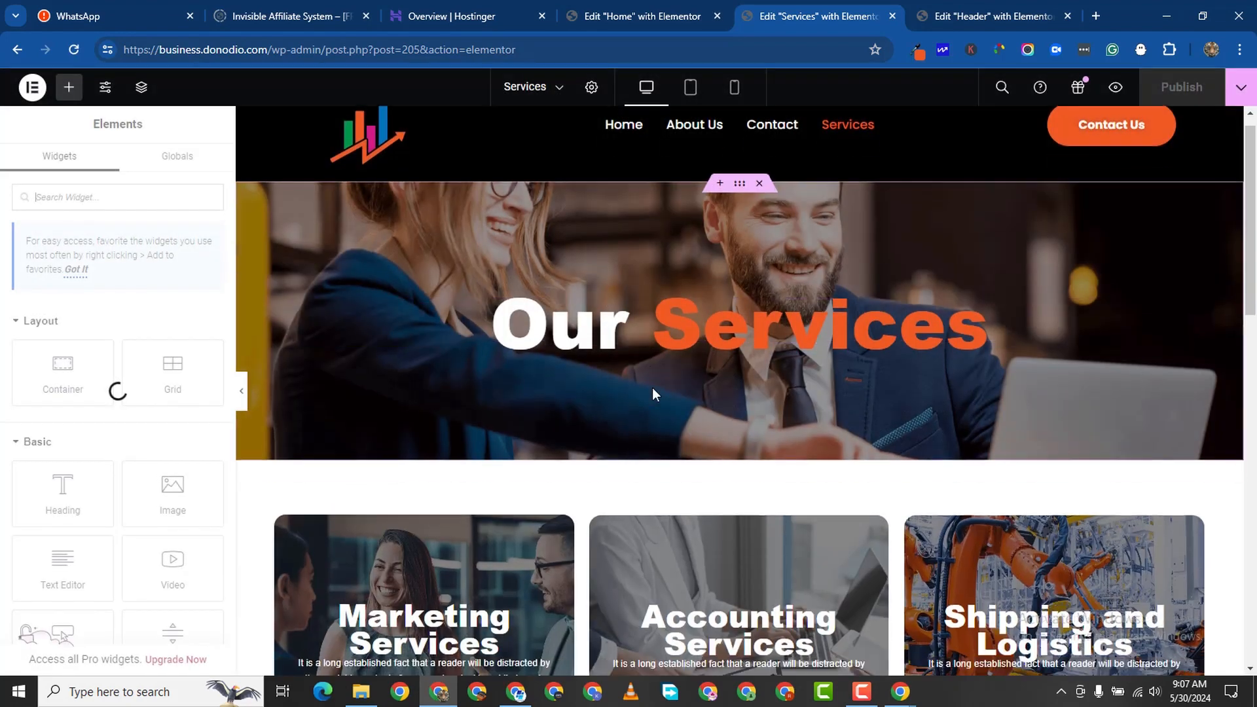
# Switch the Services page to the mobile view and look over the hero section and service cards.
pyautogui.scroll(-3, 724, 163)
pyautogui.click(734, 89)
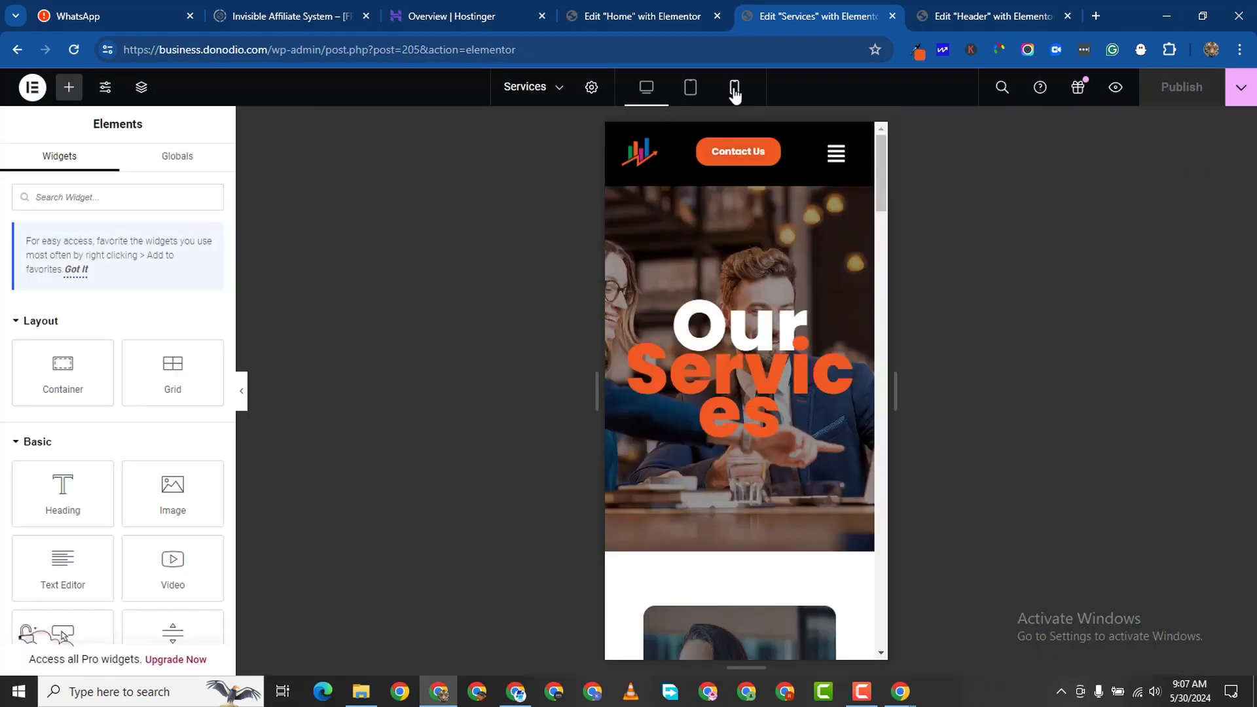
pyautogui.scroll(-6, 746, 419)
pyautogui.scroll(-9, 748, 423)
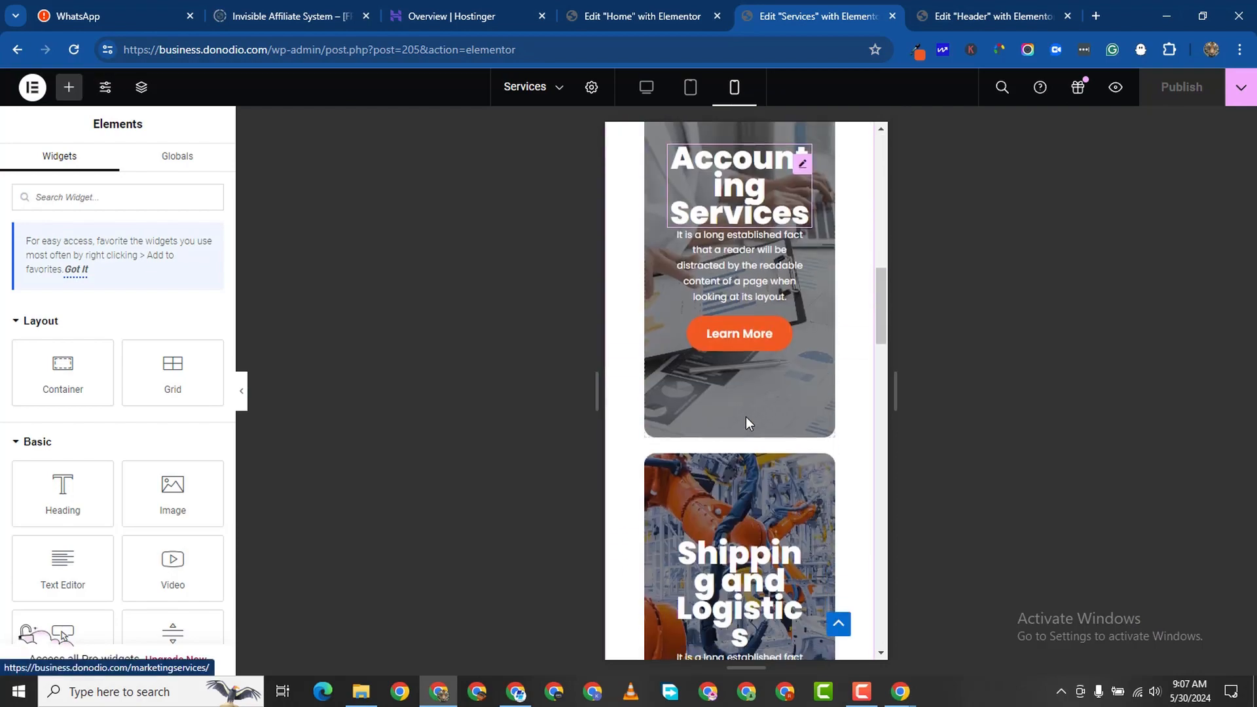
pyautogui.scroll(11, 748, 422)
pyautogui.scroll(10, 746, 422)
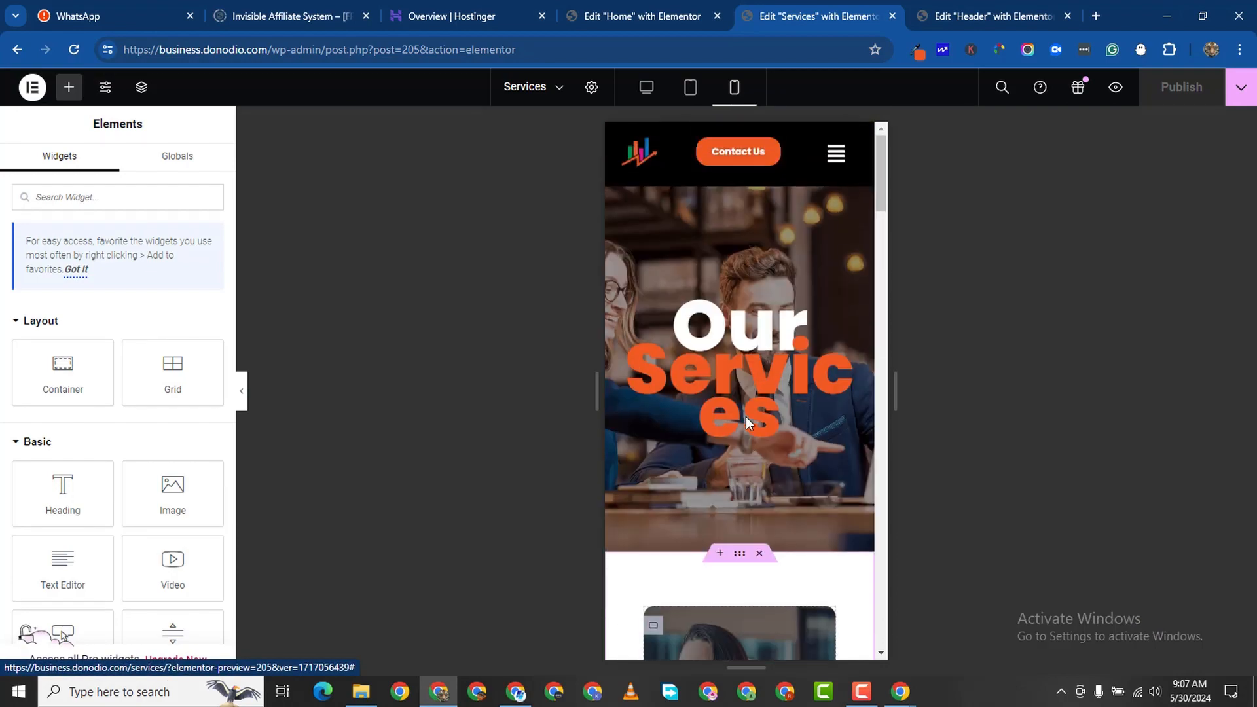
# Unlink the mobile padding of the hero container around the "Our Services" heading and set its top and bottom padding to 80 px.
pyautogui.moveTo(824, 372)
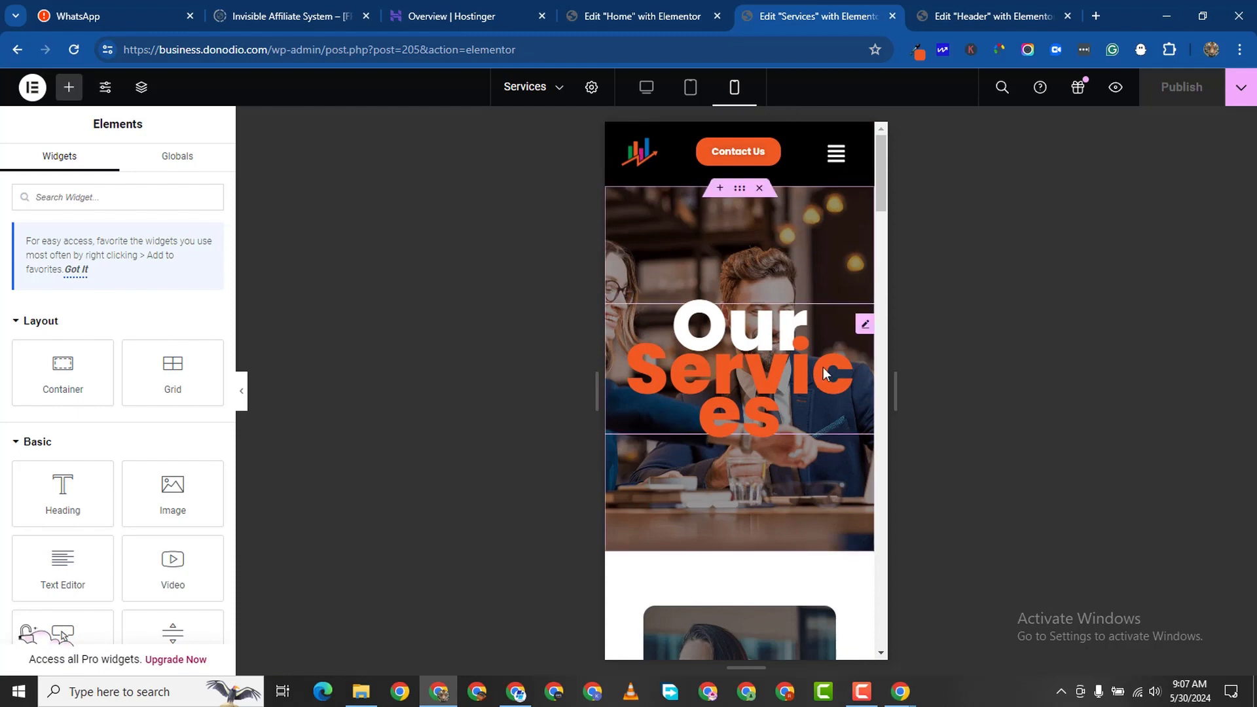
pyautogui.click(733, 194)
pyautogui.click(191, 181)
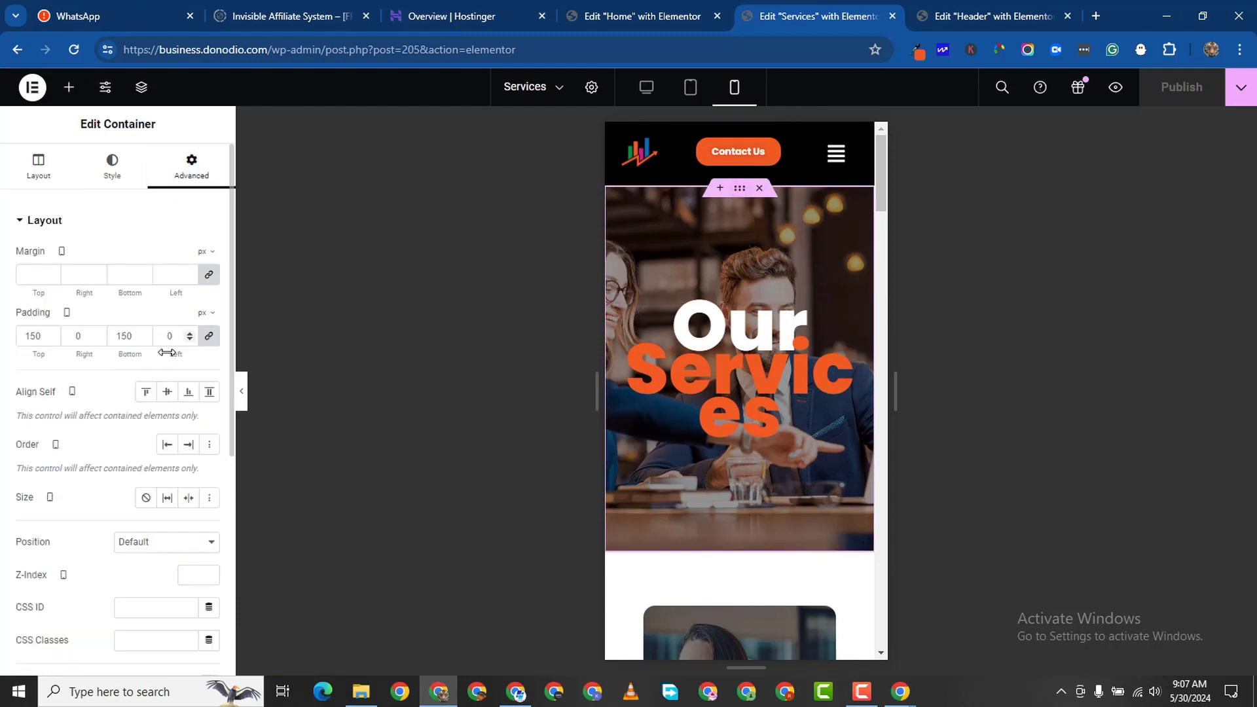
pyautogui.click(208, 338)
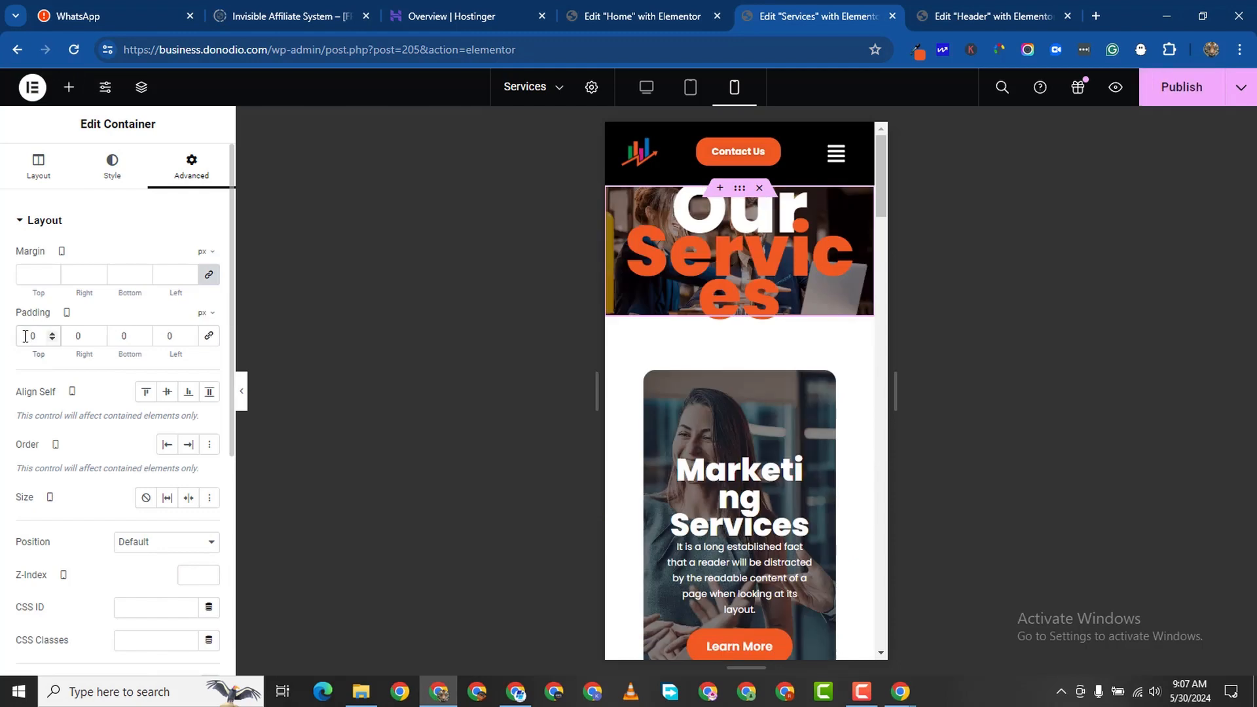
pyautogui.click(26, 337)
pyautogui.write('8')
pyautogui.click(117, 336)
pyautogui.write('8')
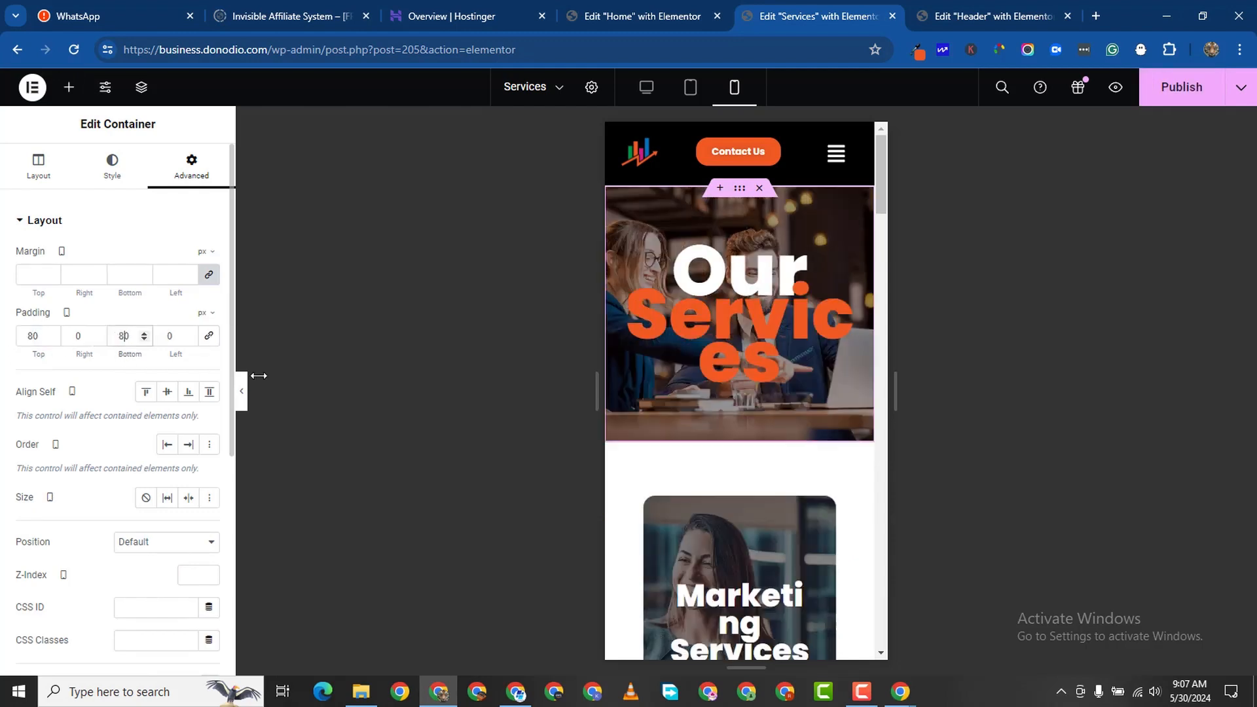
# Set the mobile font size of the "Our Services" hero heading to 40 px.
pyautogui.click(610, 283)
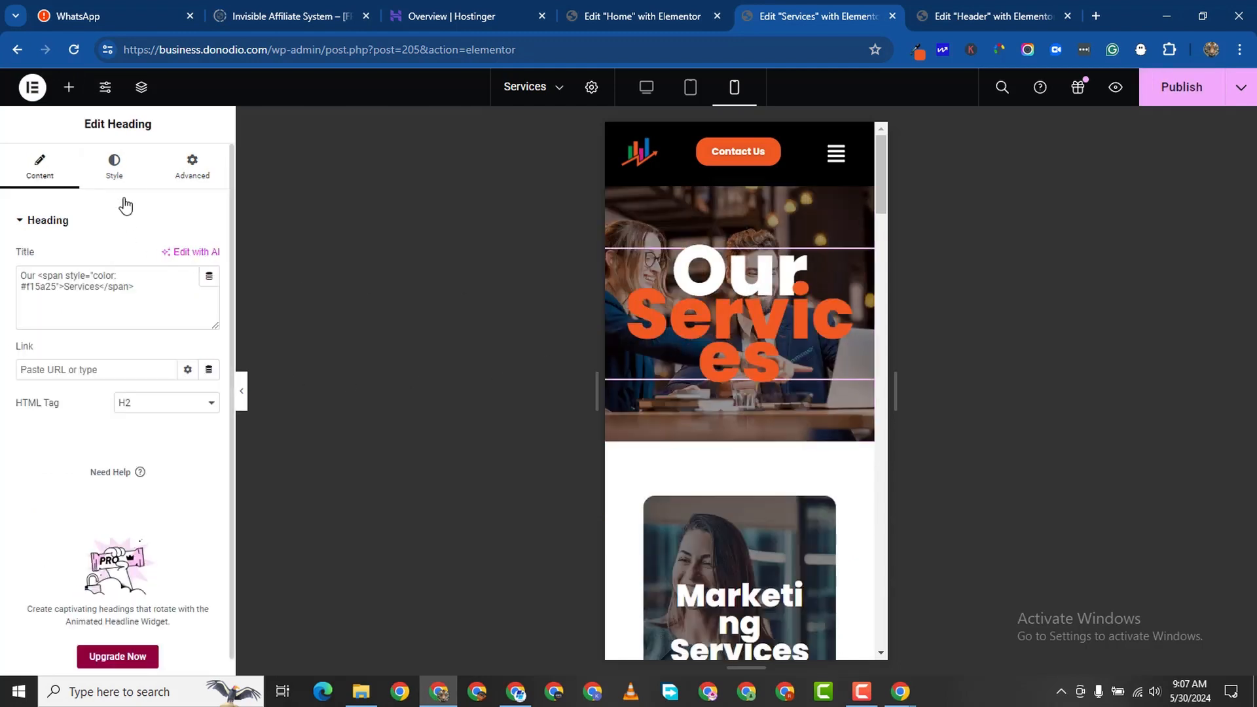
pyautogui.click(116, 169)
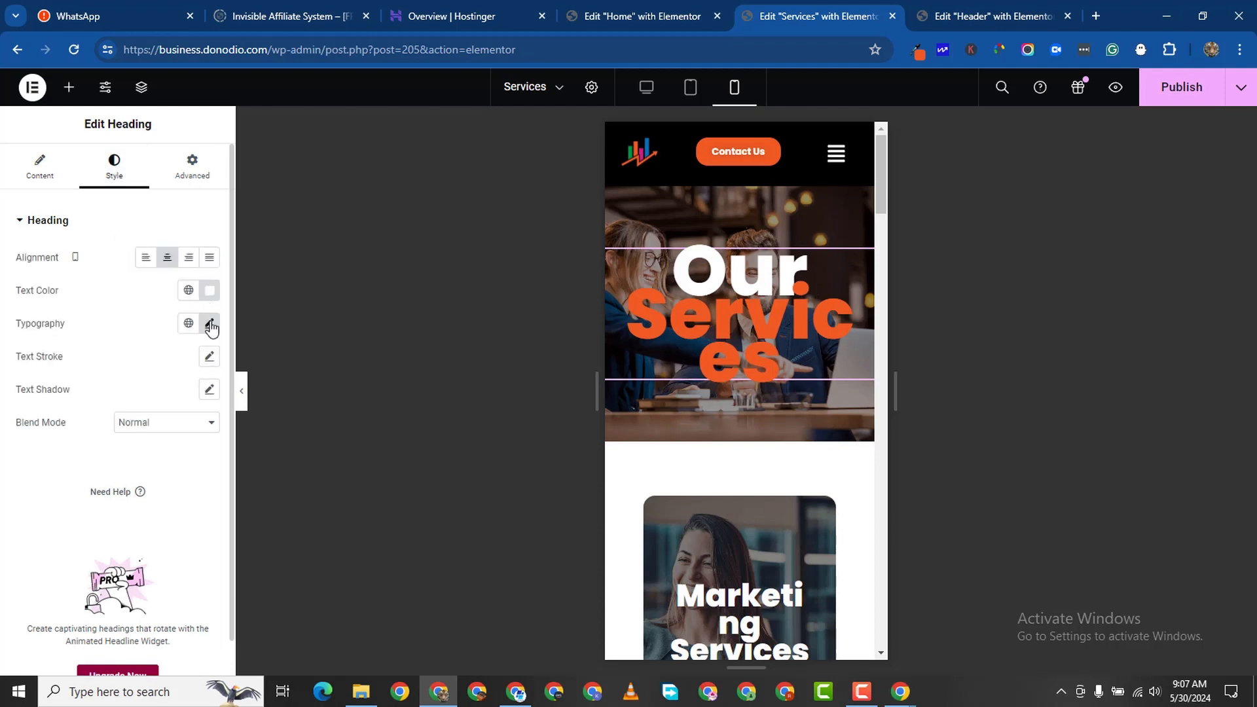
pyautogui.click(209, 324)
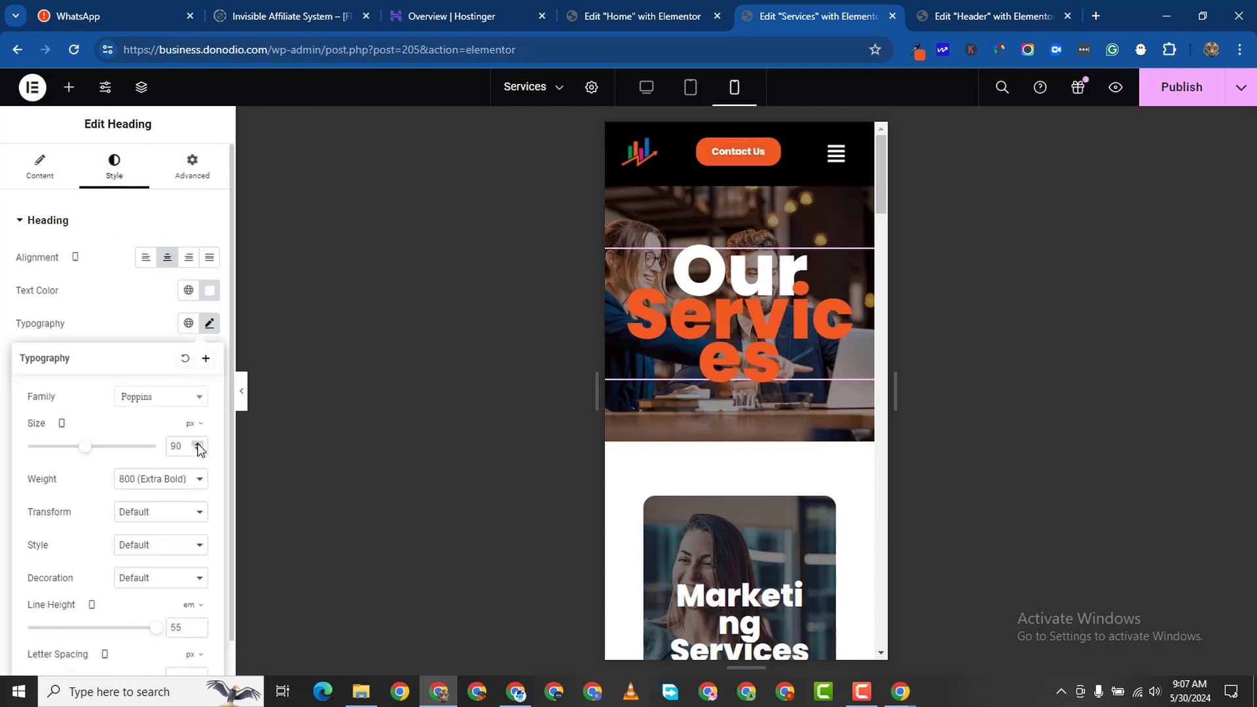
pyautogui.click(198, 444)
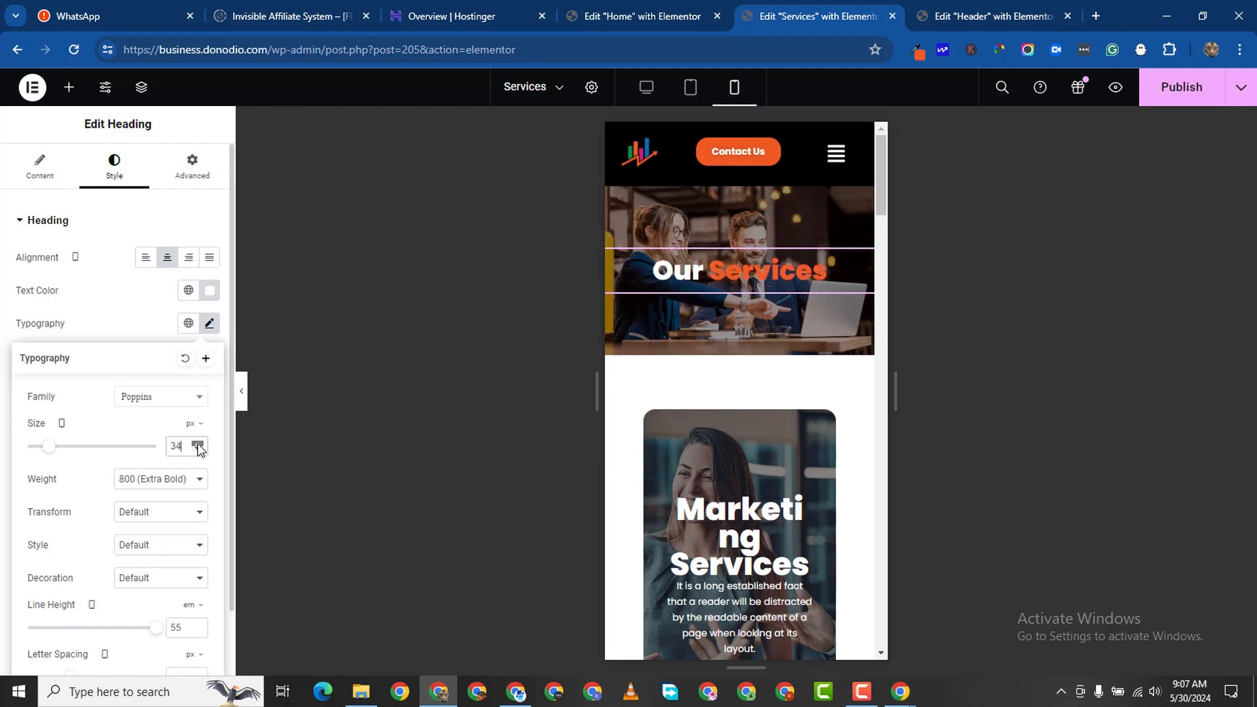
pyautogui.click(197, 444)
pyautogui.click(197, 444)
pyautogui.click(198, 444)
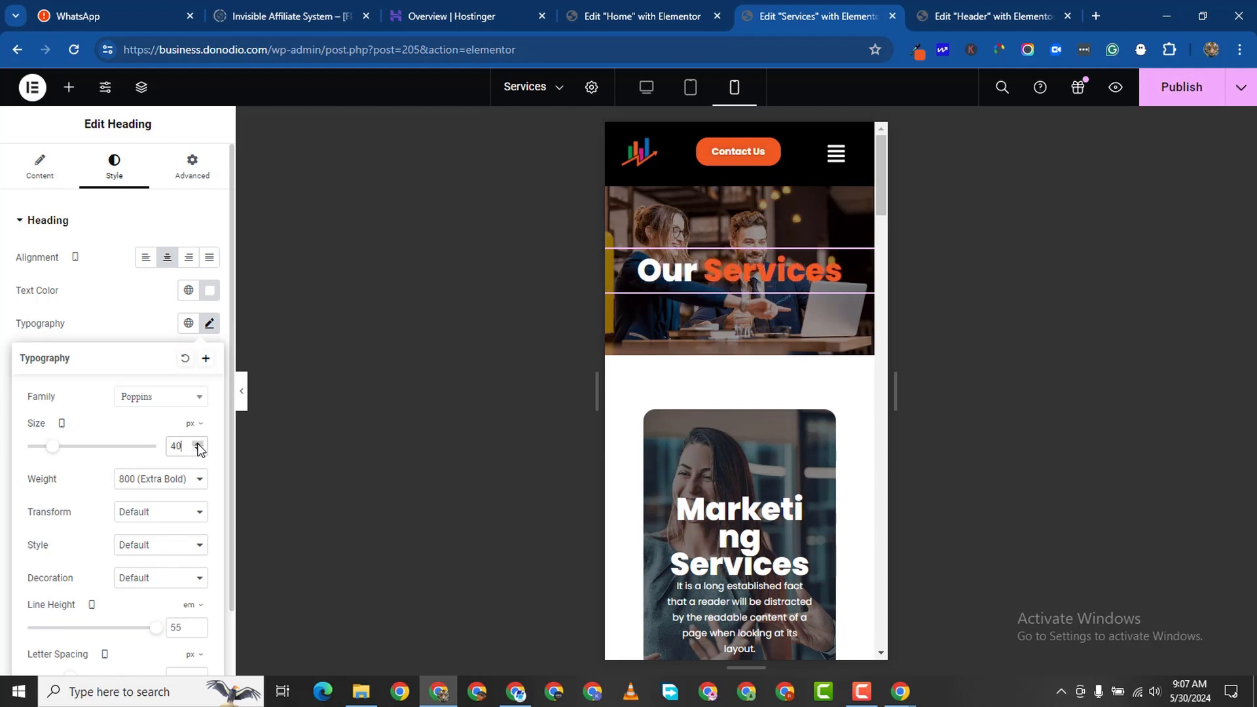
# Unlink the mobile padding of the first service cards' container and set it to 40 px top and 10 px right and left.
pyautogui.scroll(-3, 781, 426)
pyautogui.scroll(2, 733, 313)
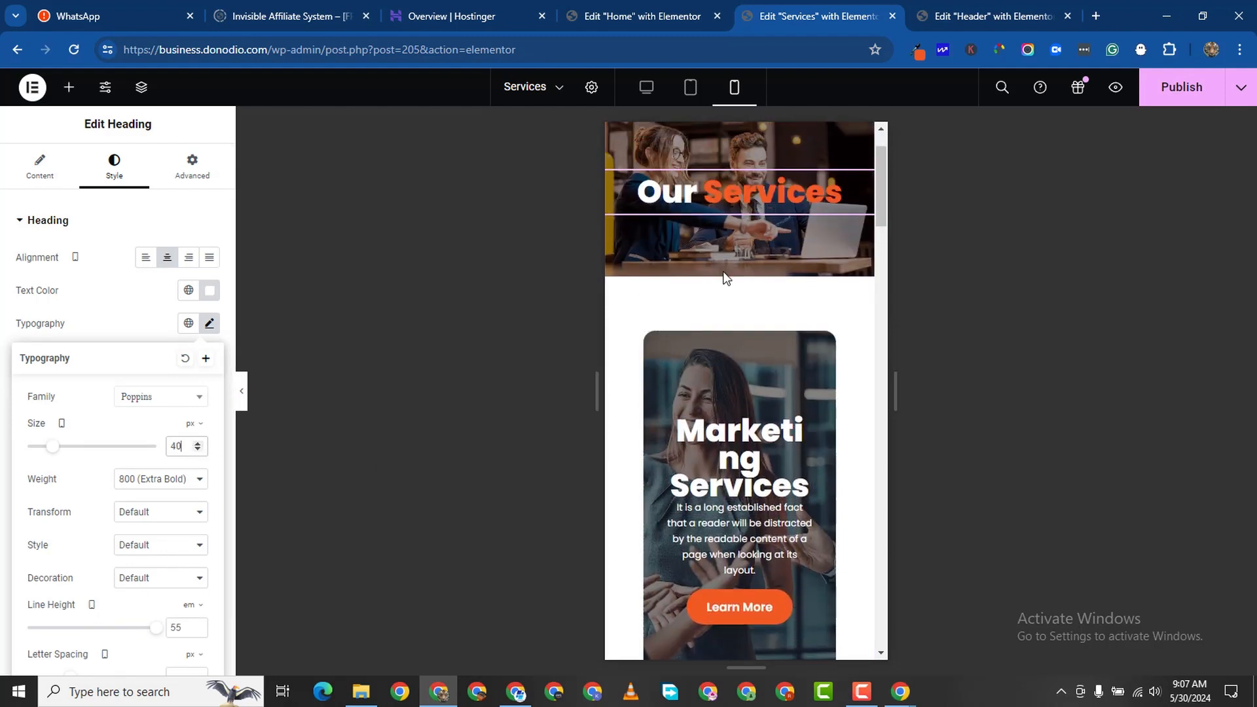
pyautogui.click(737, 281)
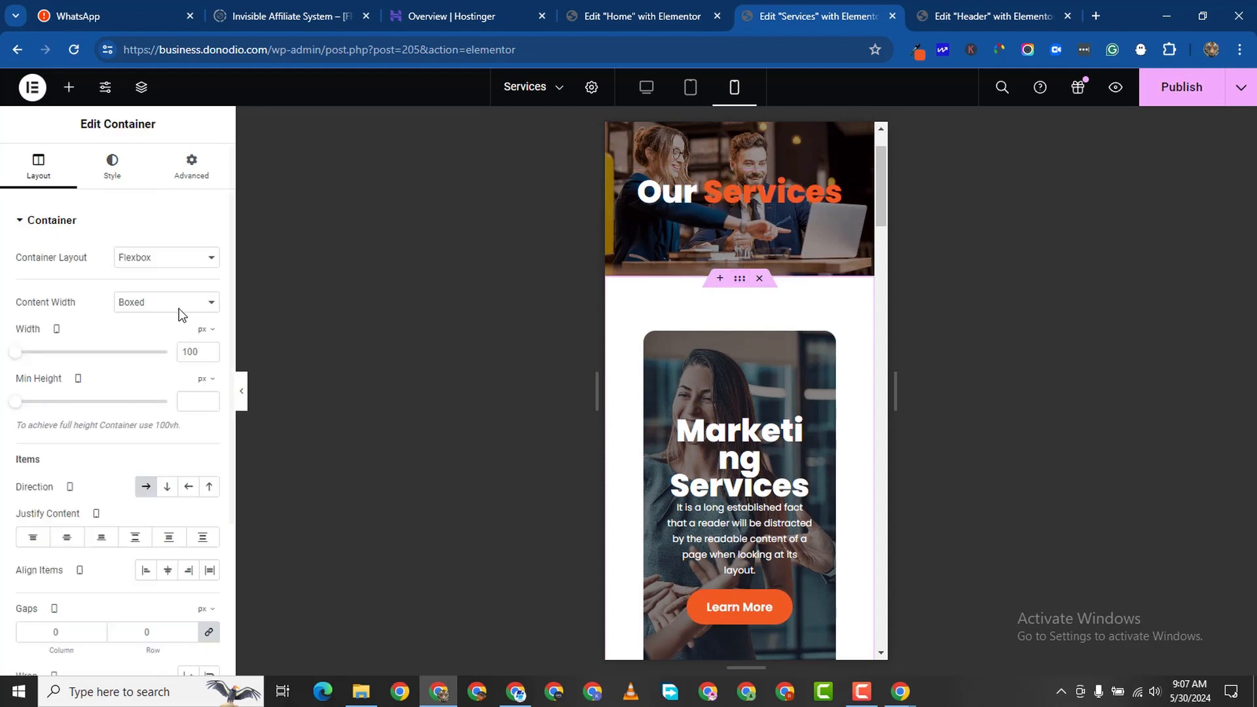
pyautogui.click(189, 172)
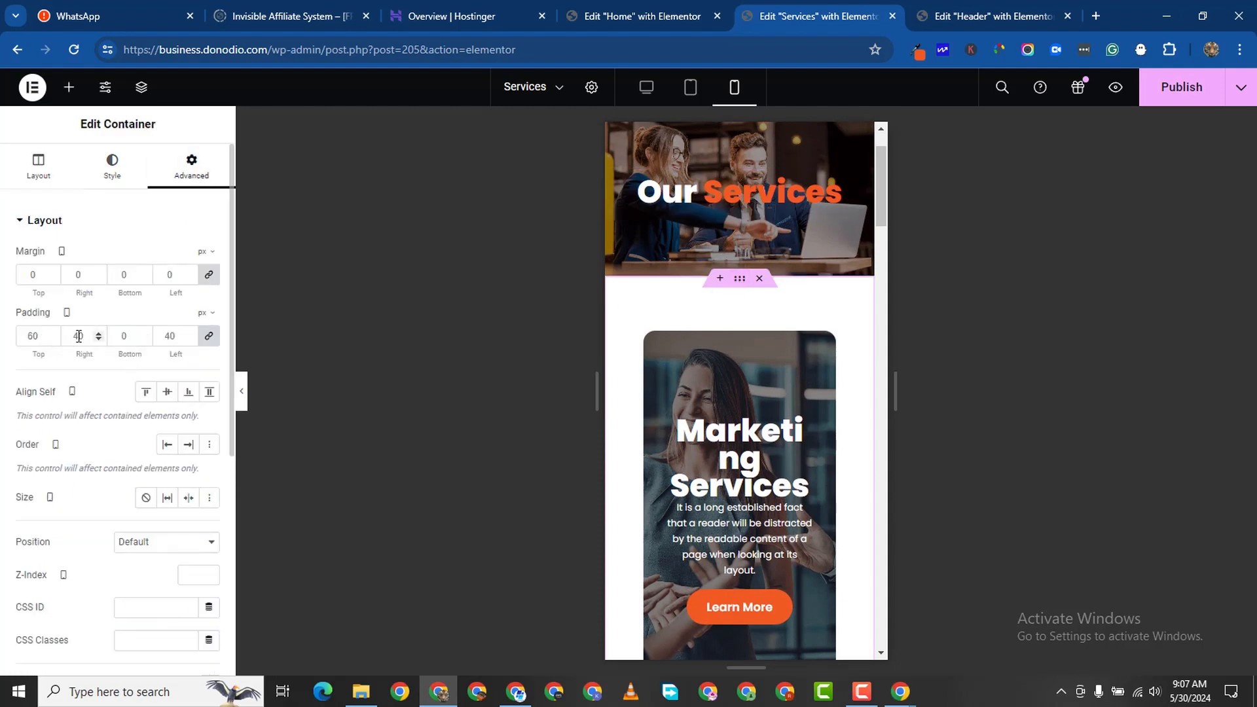
pyautogui.click(209, 336)
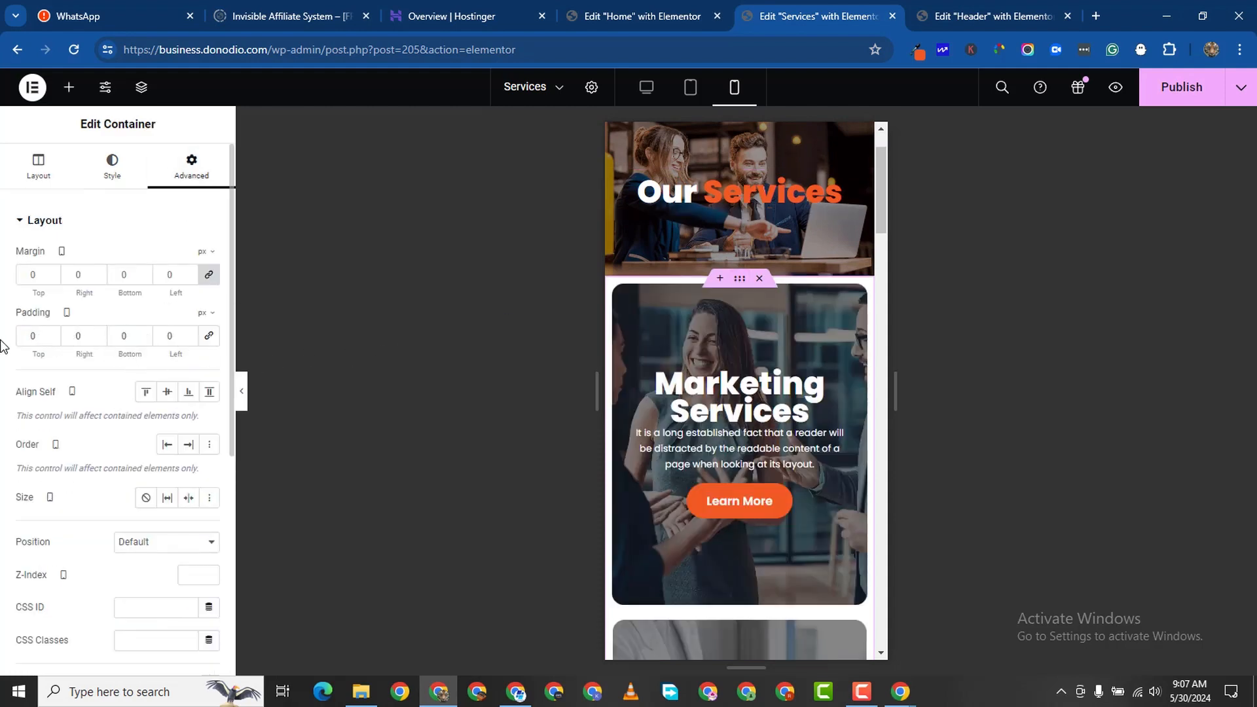
pyautogui.click(52, 334)
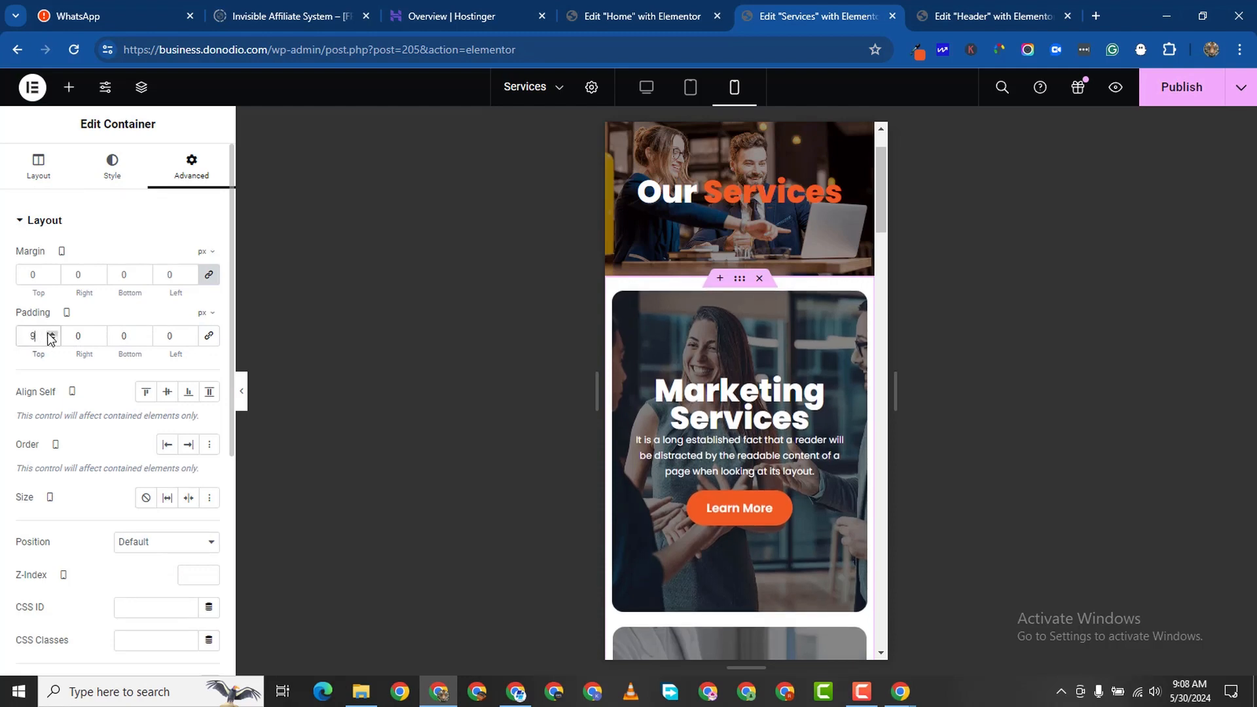
pyautogui.click(52, 334)
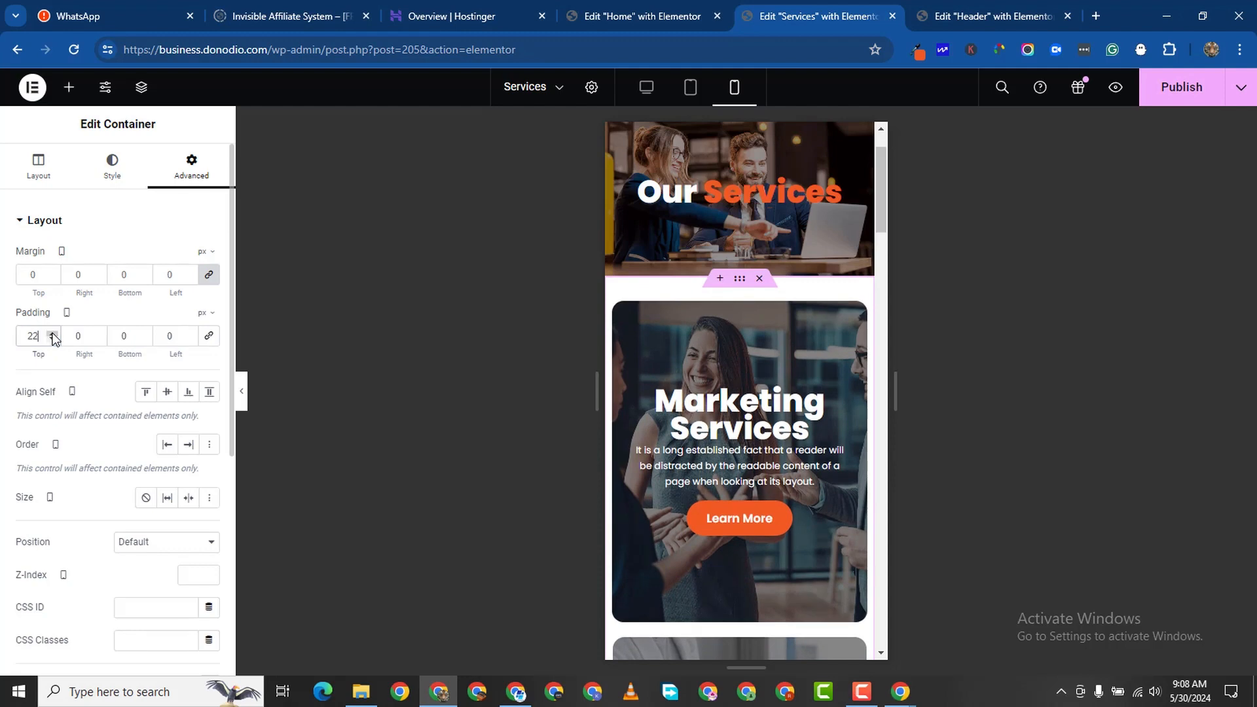
pyautogui.click(52, 333)
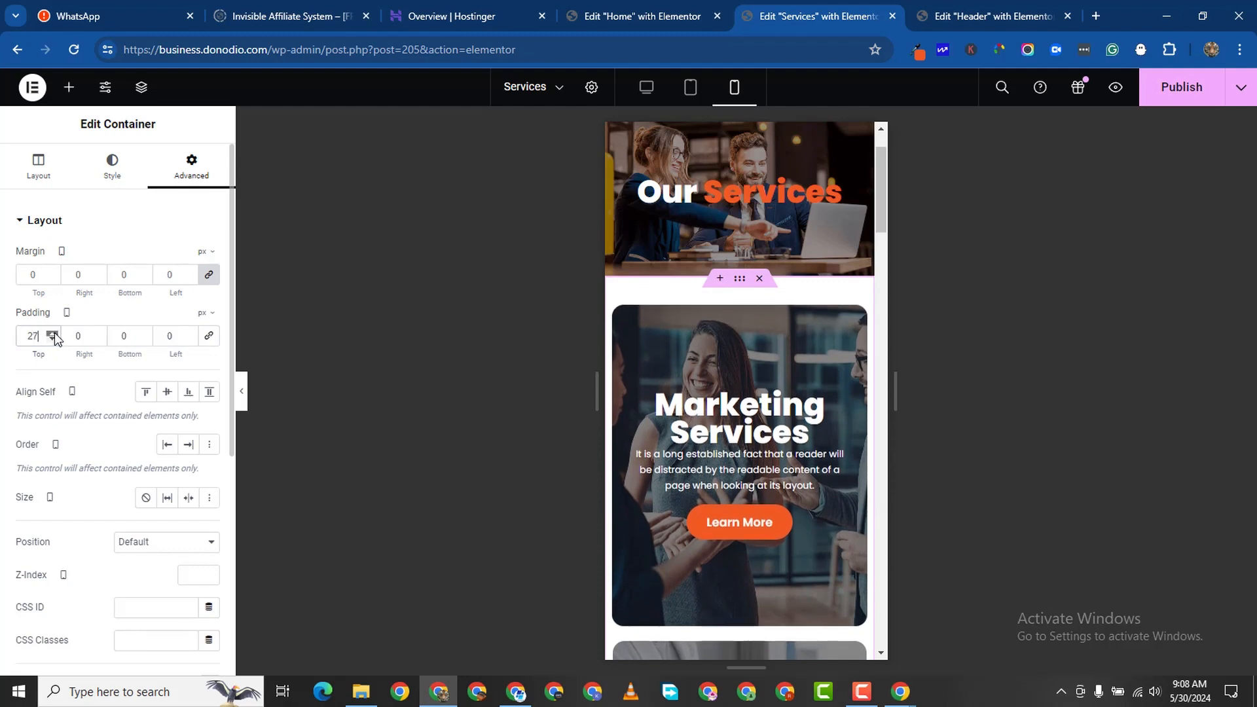
pyautogui.click(53, 334)
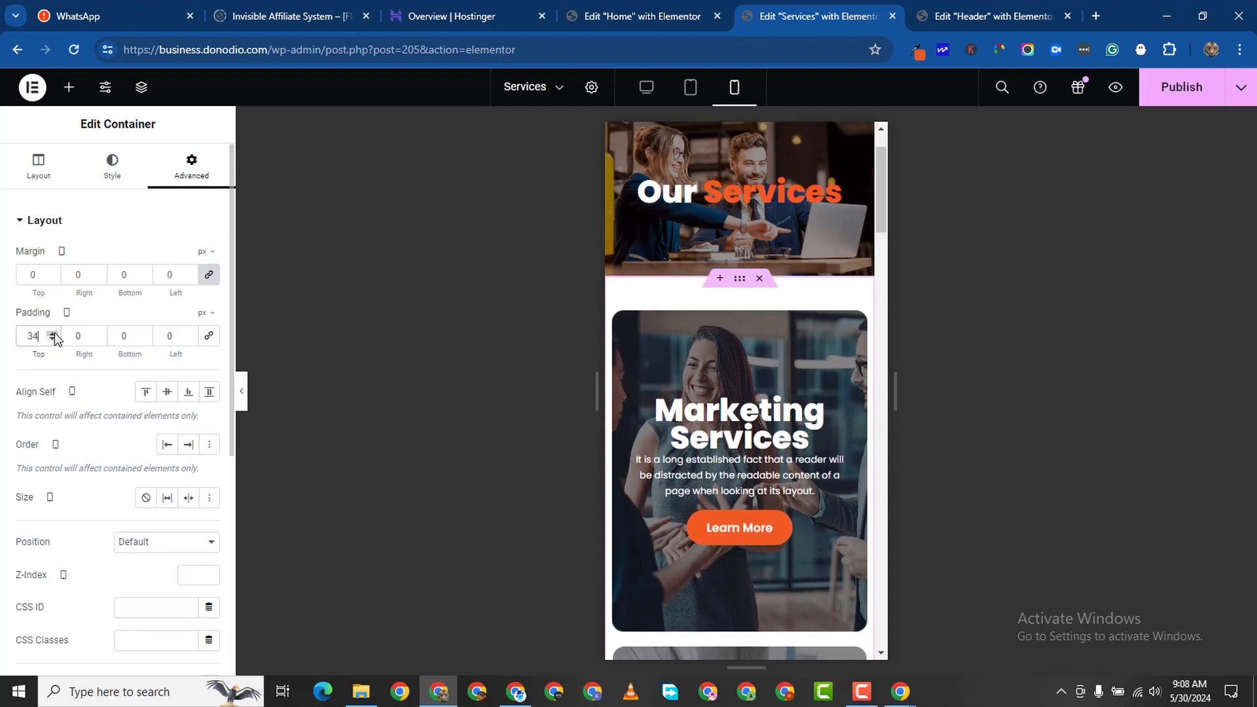
pyautogui.click(52, 334)
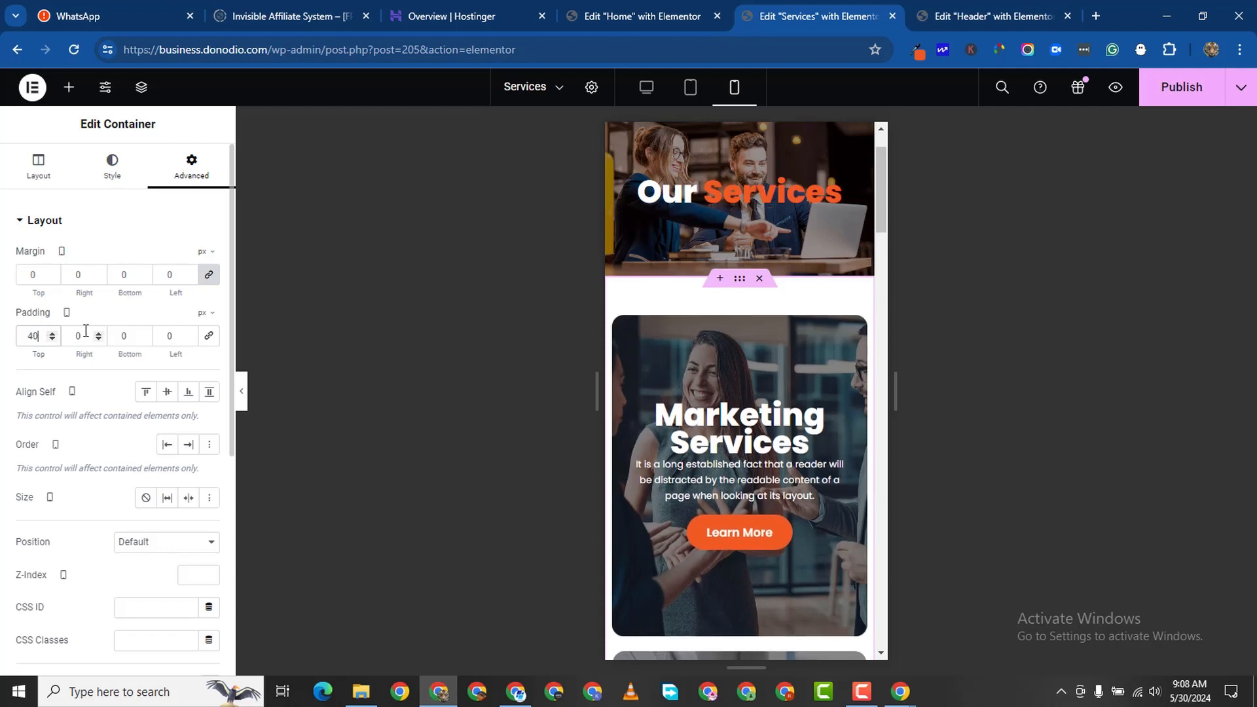
pyautogui.click(77, 337)
pyautogui.write('1')
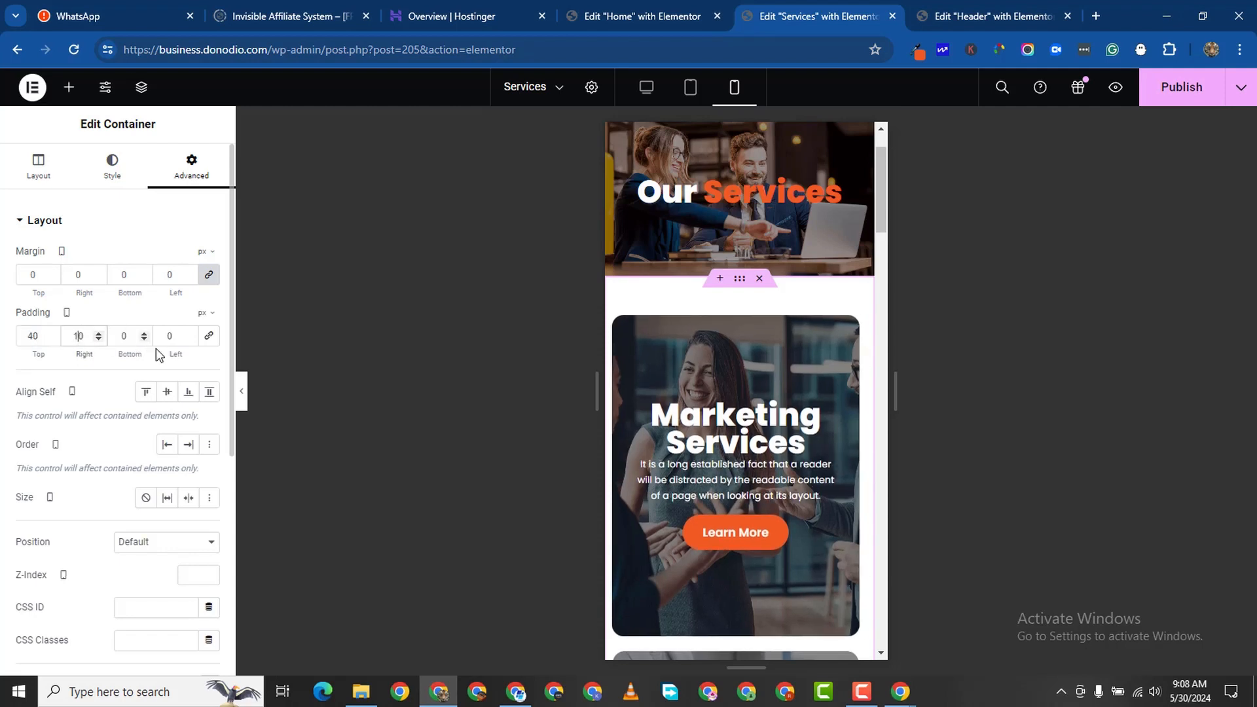
pyautogui.write('1')
# Look over the service cards and set the mobile line height of the "Marketing Services" heading to 1 em.
pyautogui.scroll(-4, 810, 520)
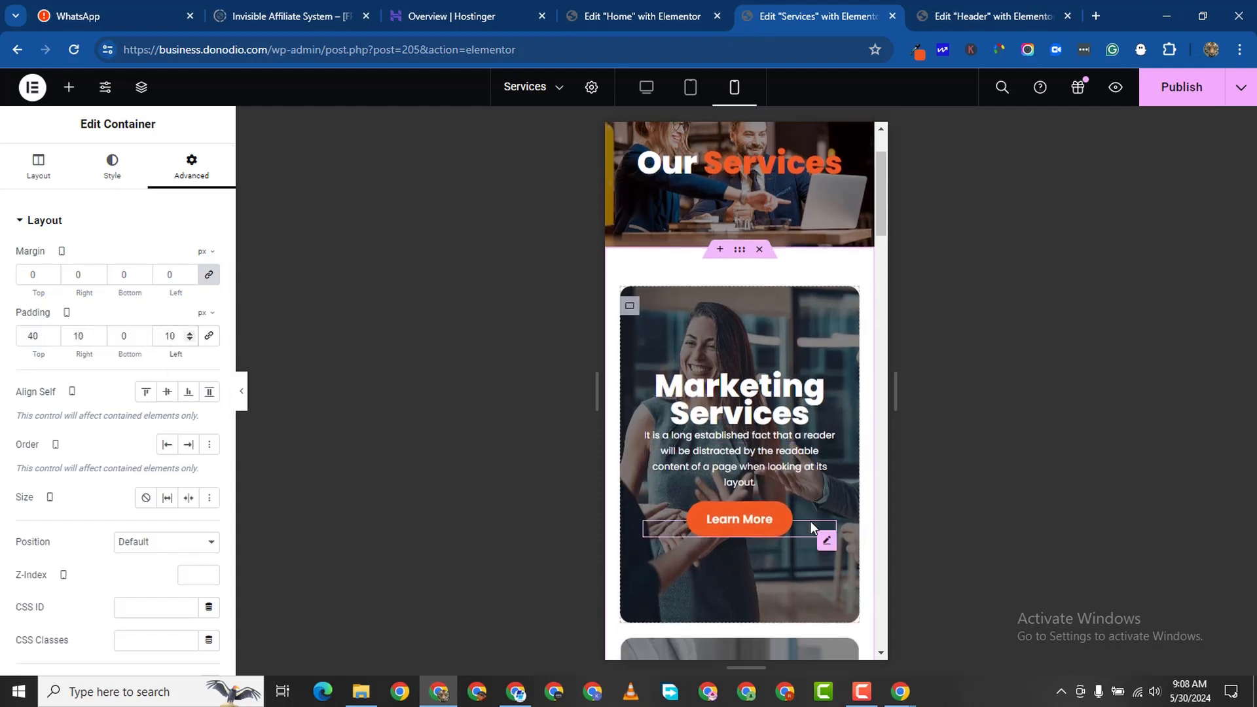
pyautogui.scroll(-10, 800, 513)
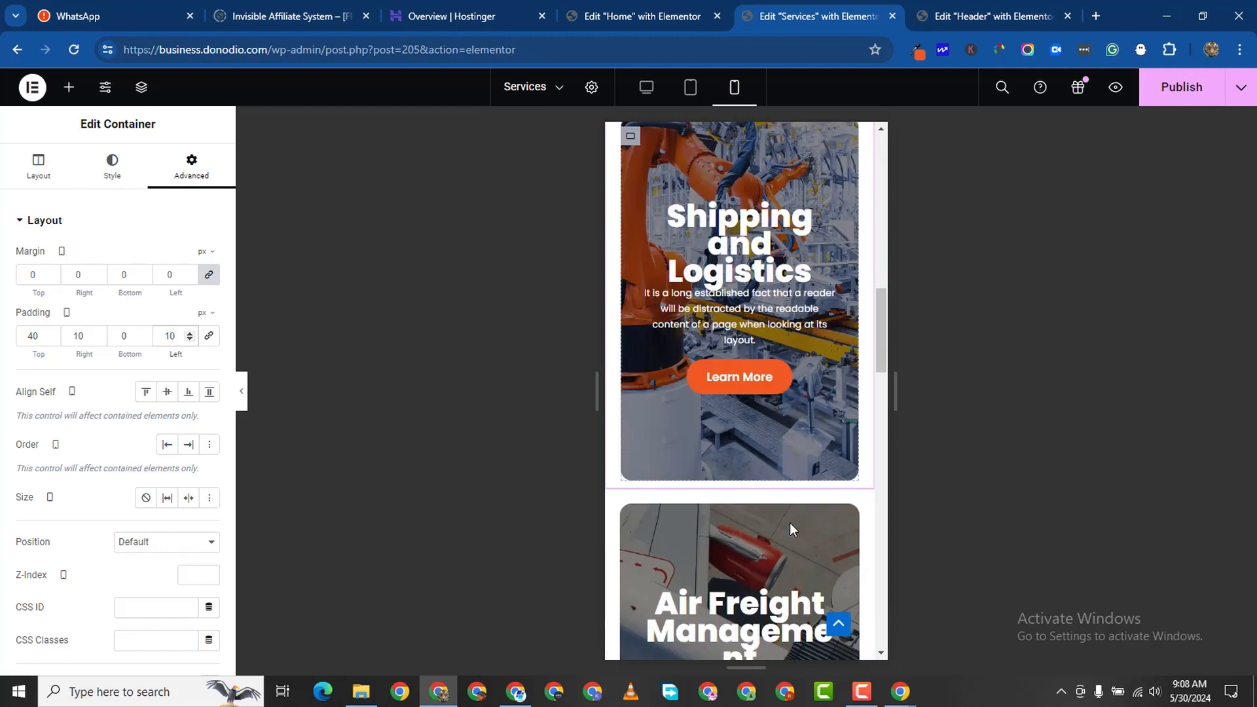
pyautogui.scroll(15, 805, 514)
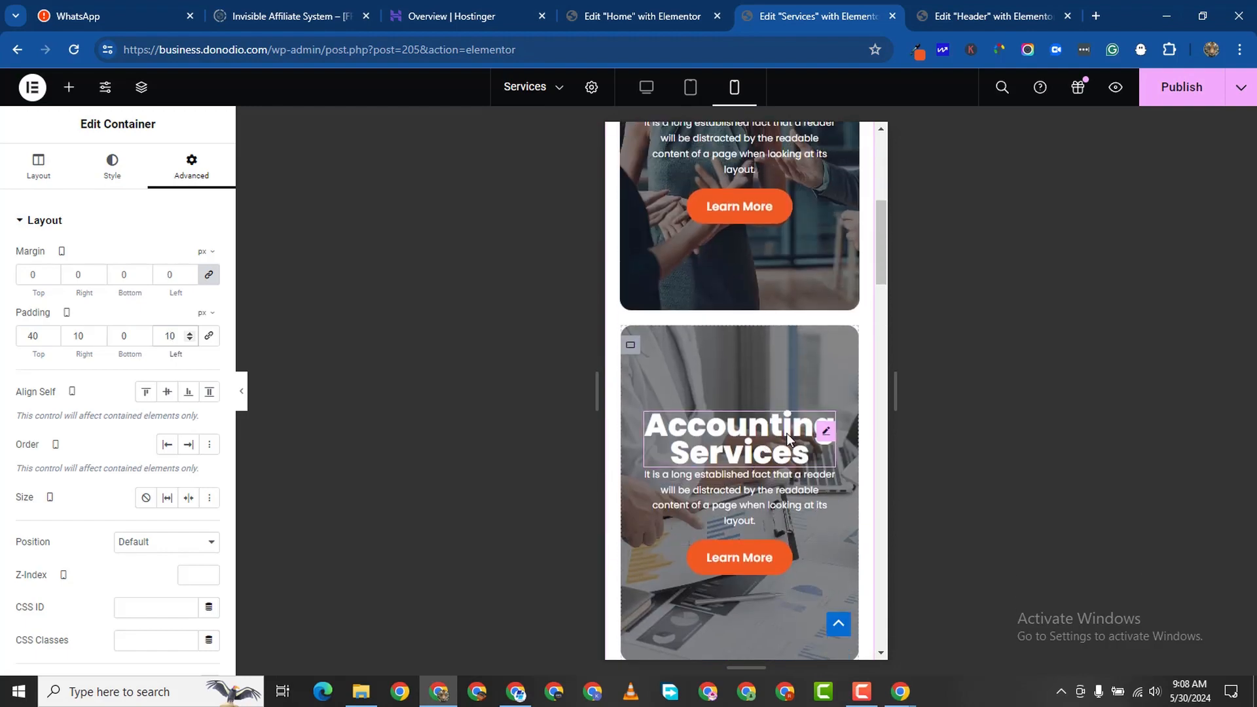
pyautogui.scroll(-3, 818, 432)
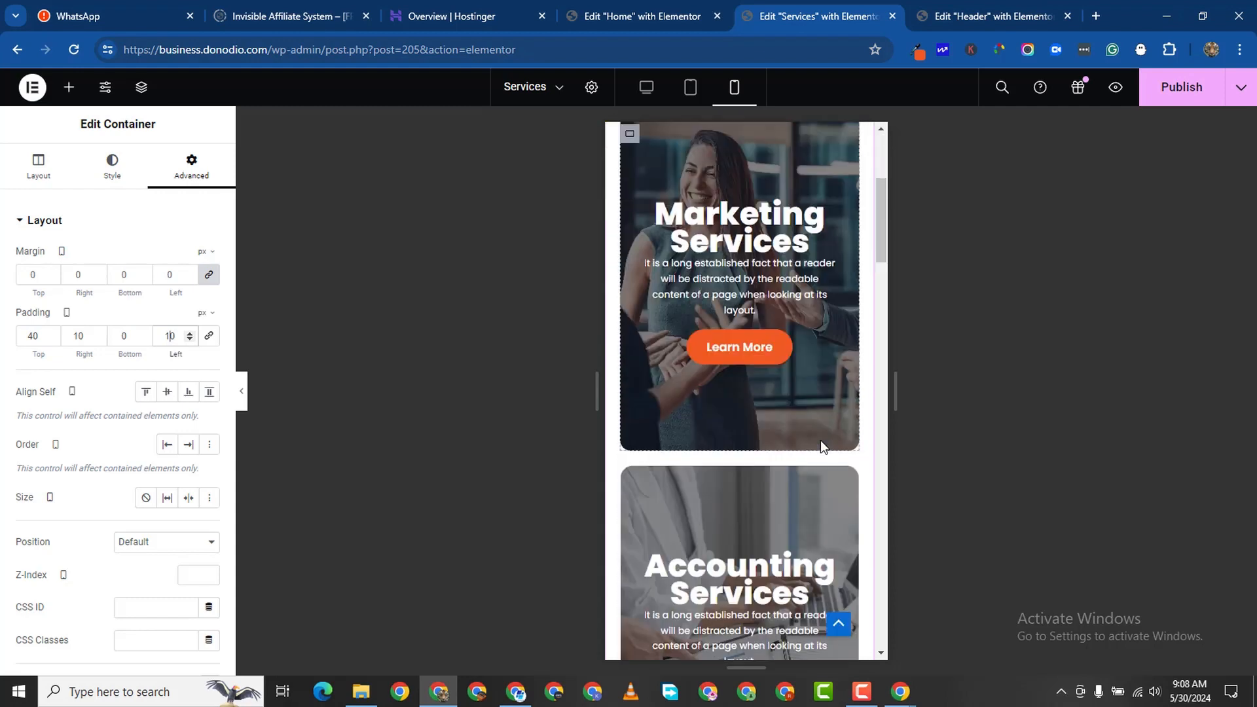
pyautogui.click(825, 189)
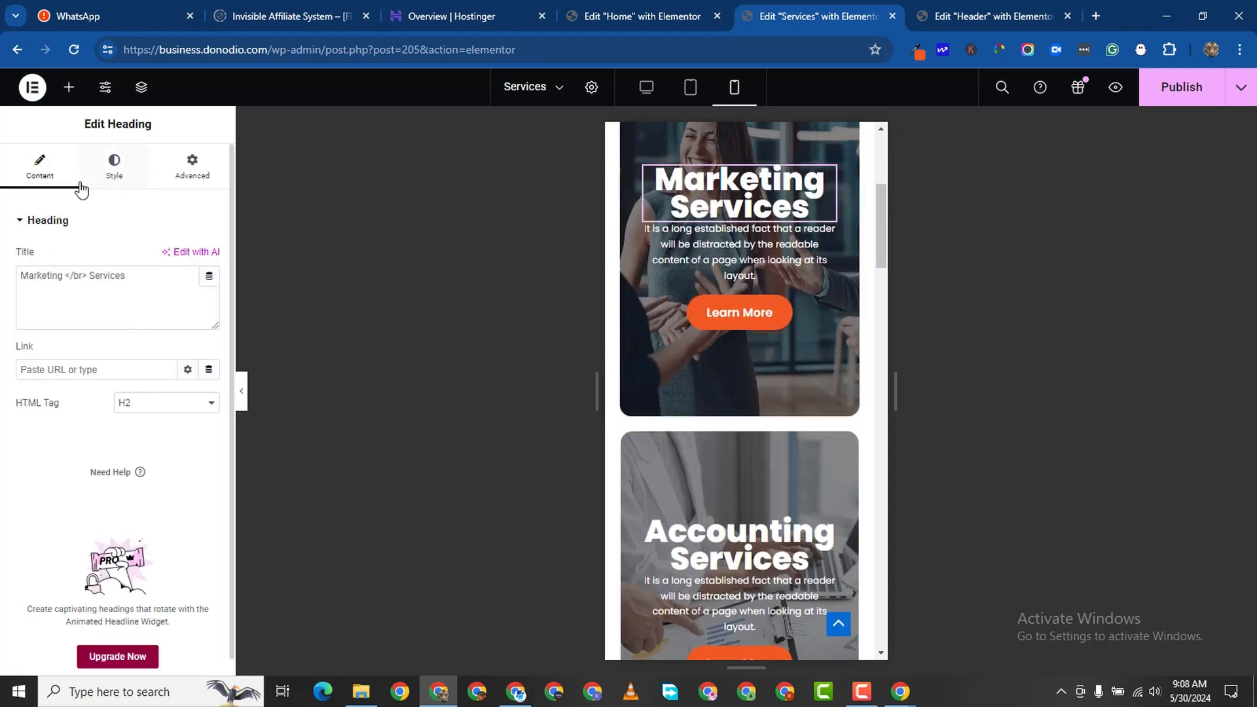
pyautogui.click(114, 165)
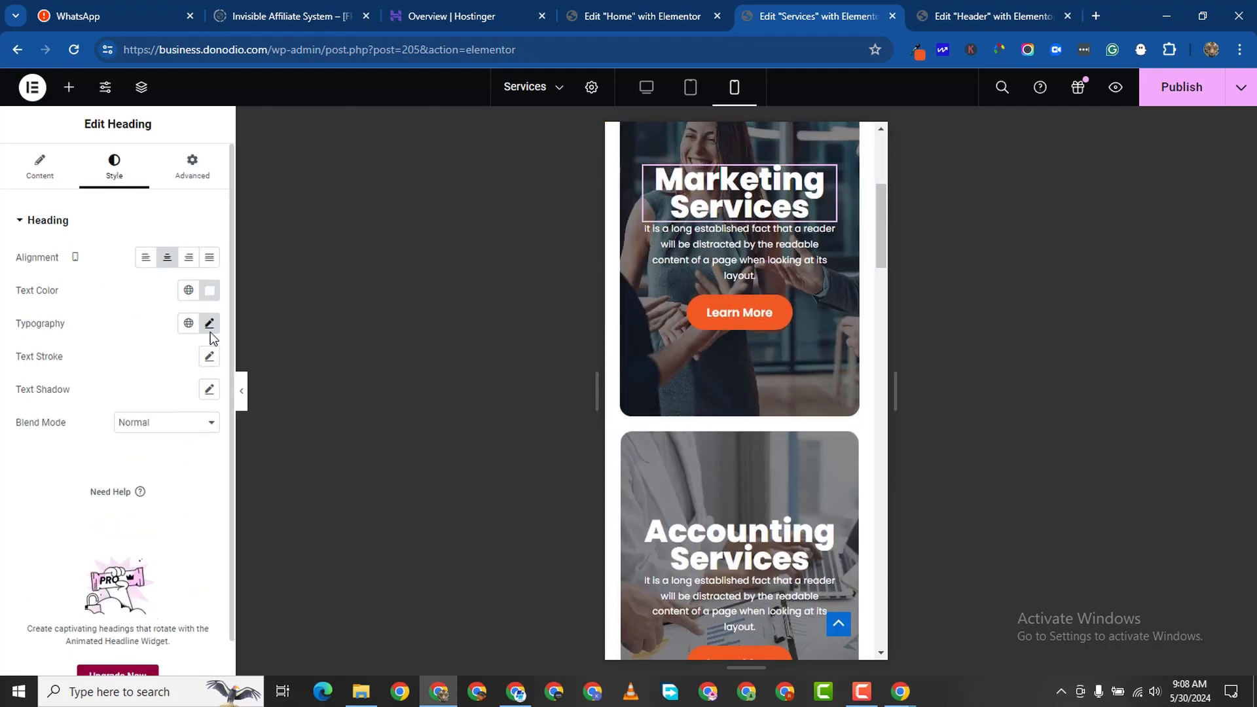
pyautogui.click(210, 323)
pyautogui.scroll(-1, 170, 549)
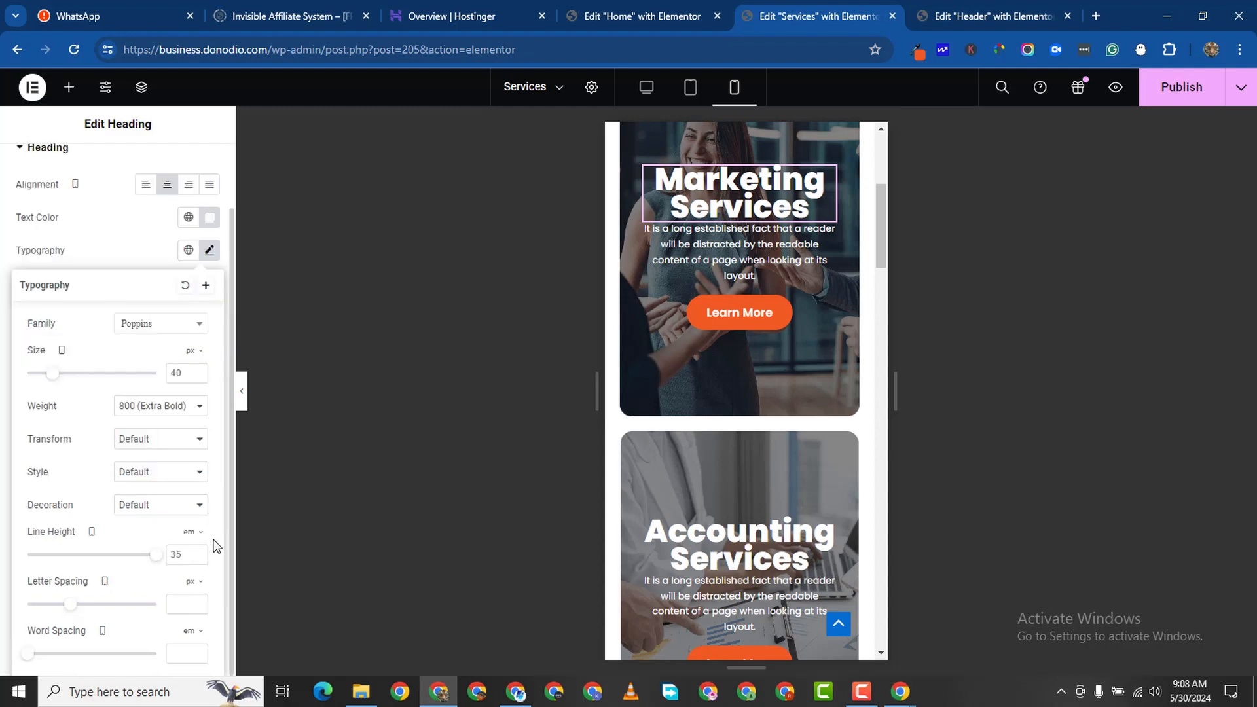
pyautogui.press('BackSpace')
pyautogui.press('BackSpace')
pyautogui.write('1')
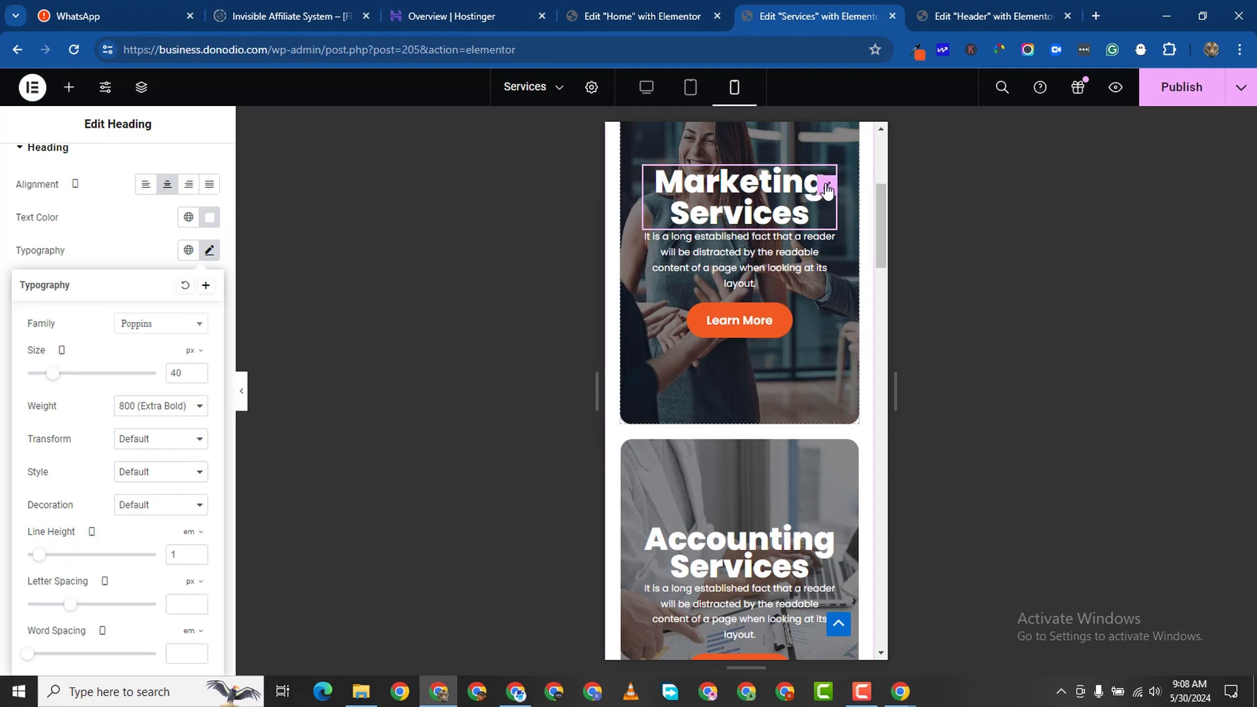
# Copy the "Marketing Services" heading and paste its style onto the "Accounting Services" heading.
pyautogui.rightClick(827, 190)
pyautogui.click(856, 265)
pyautogui.scroll(-2, 806, 385)
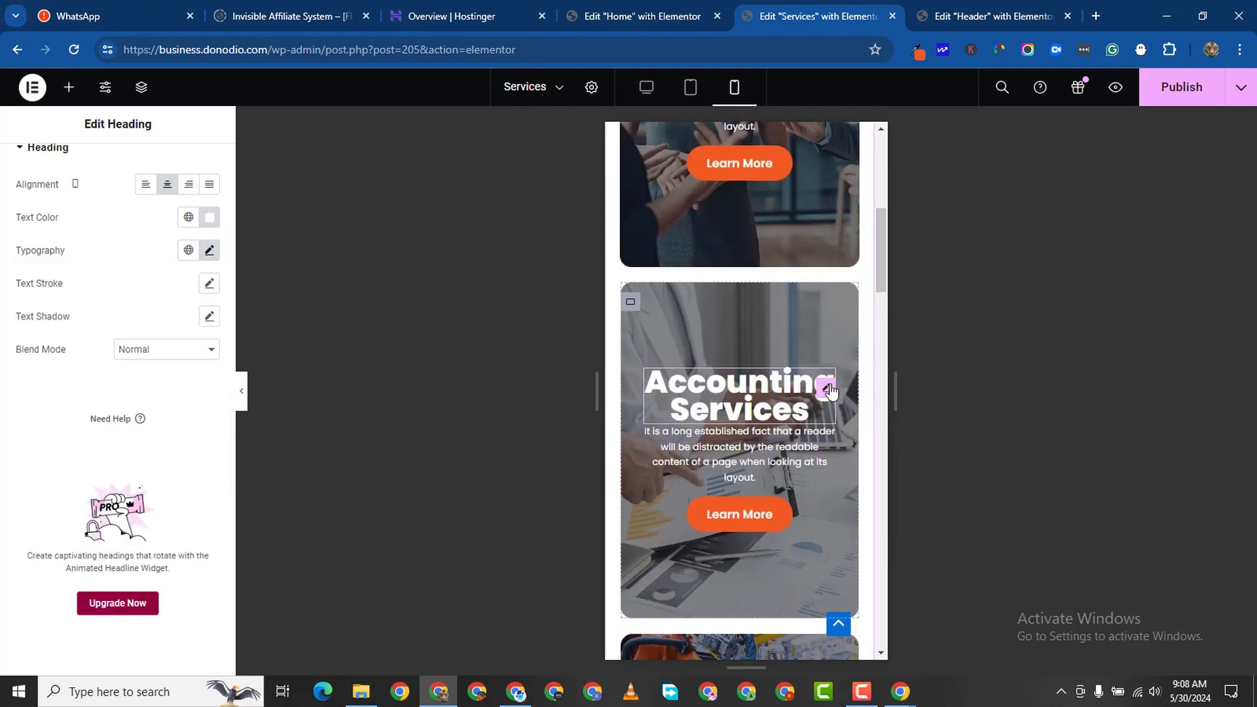
pyautogui.rightClick(828, 392)
pyautogui.click(884, 445)
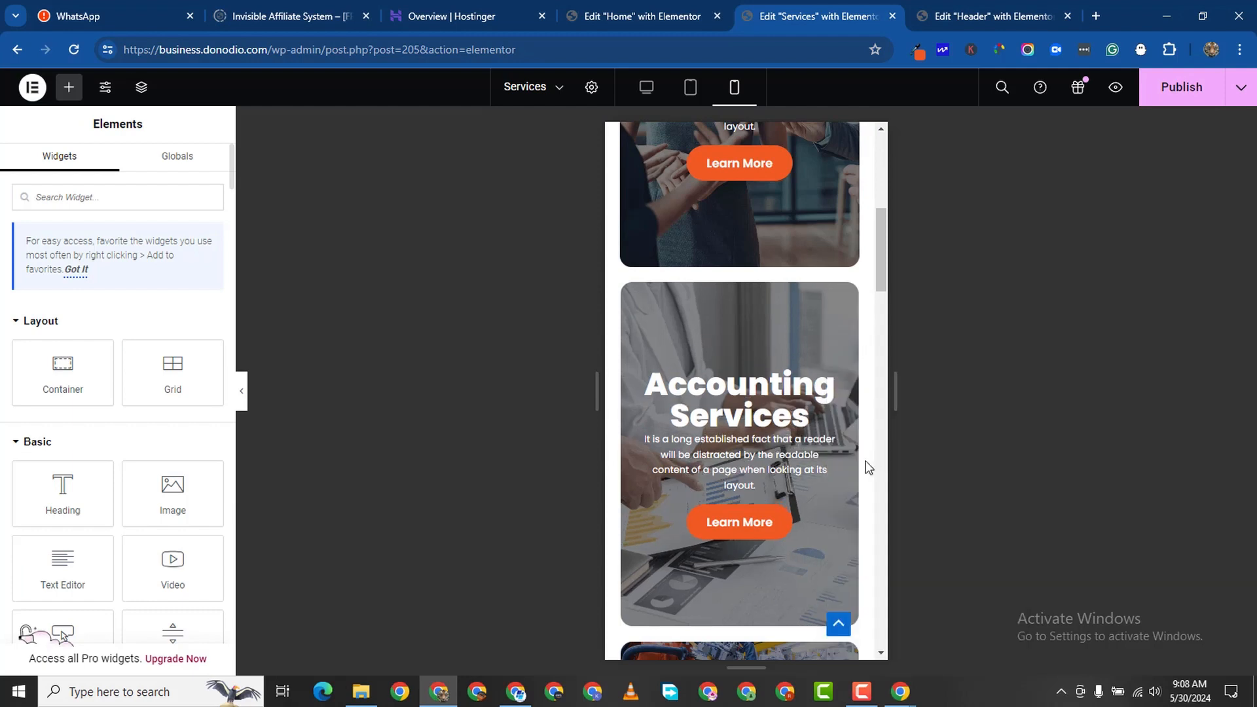
# Paste the copied heading style onto the "Shipping and Logistics" and "Air Freight Management" headings.
pyautogui.scroll(-2, 719, 585)
pyautogui.scroll(-3, 719, 584)
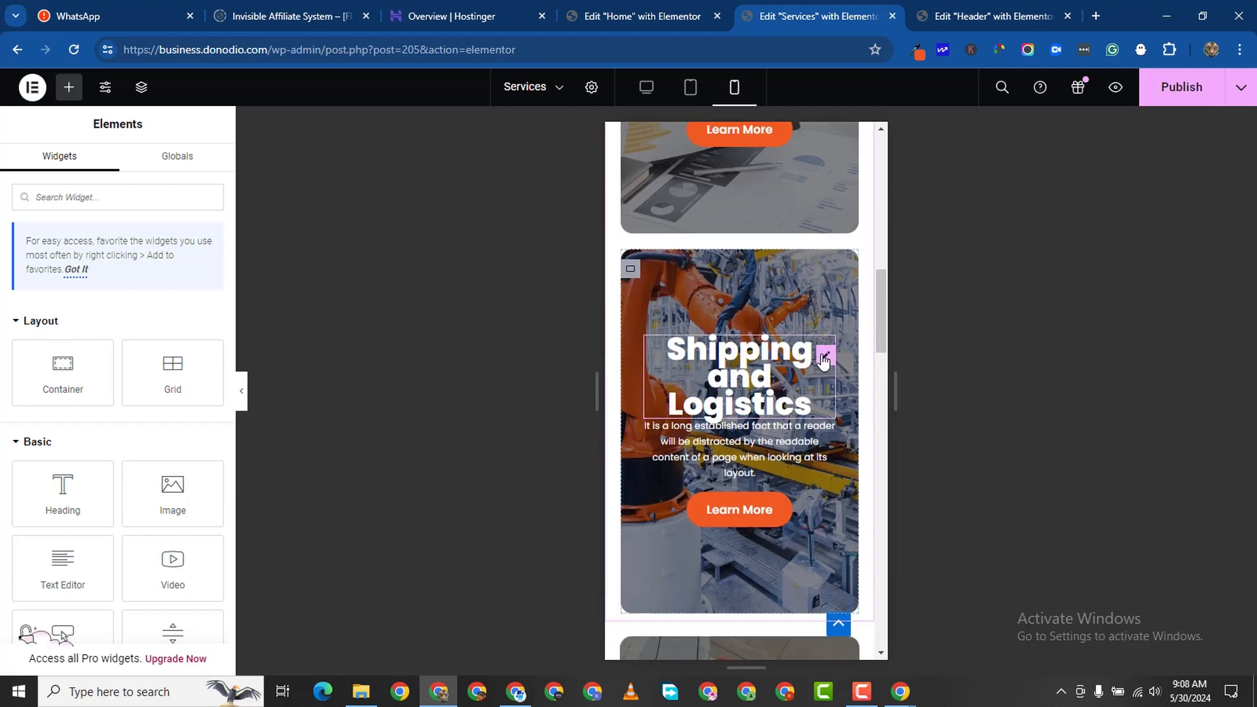
pyautogui.rightClick(824, 361)
pyautogui.click(868, 443)
pyautogui.scroll(-5, 825, 458)
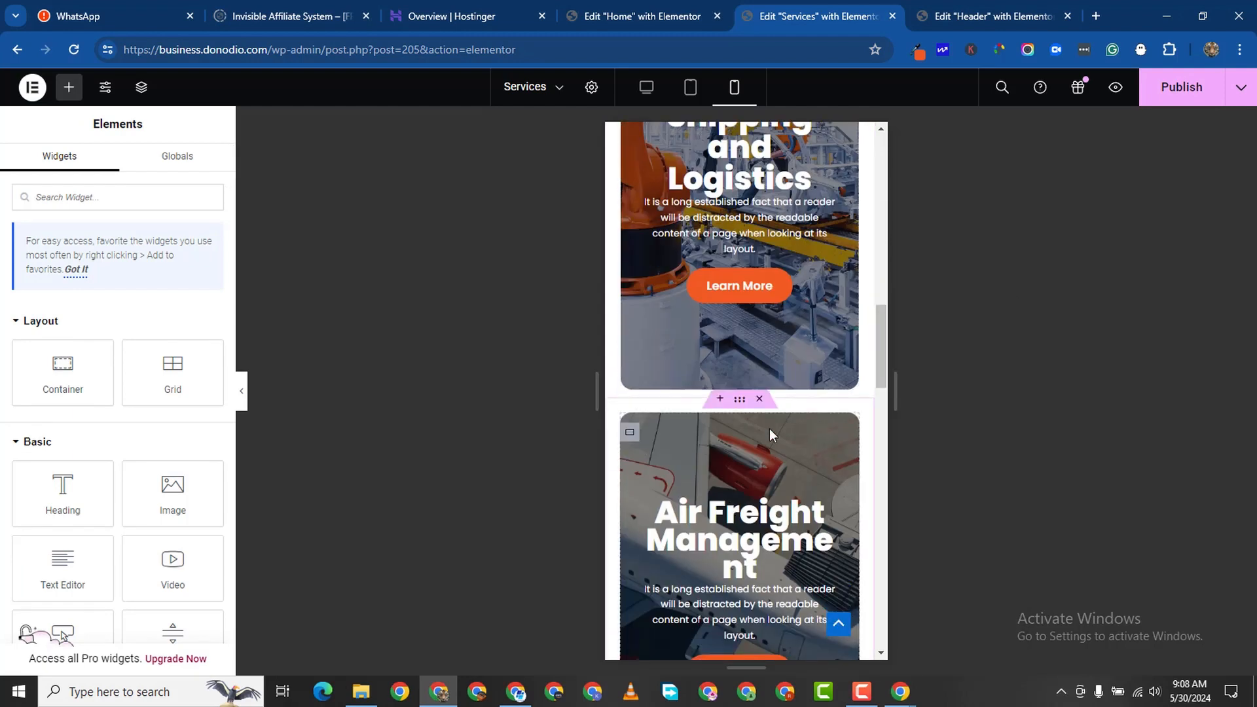
pyautogui.rightClick(826, 365)
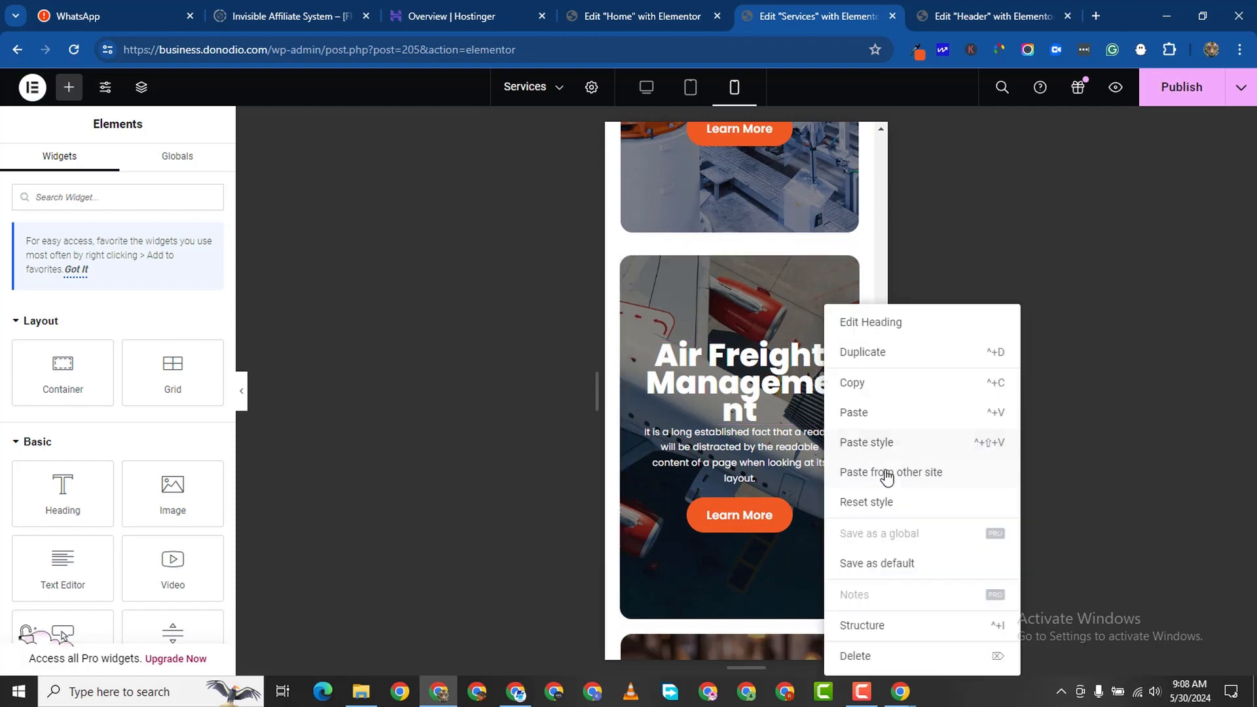
pyautogui.click(868, 443)
pyautogui.scroll(-5, 819, 454)
pyautogui.scroll(5, 812, 366)
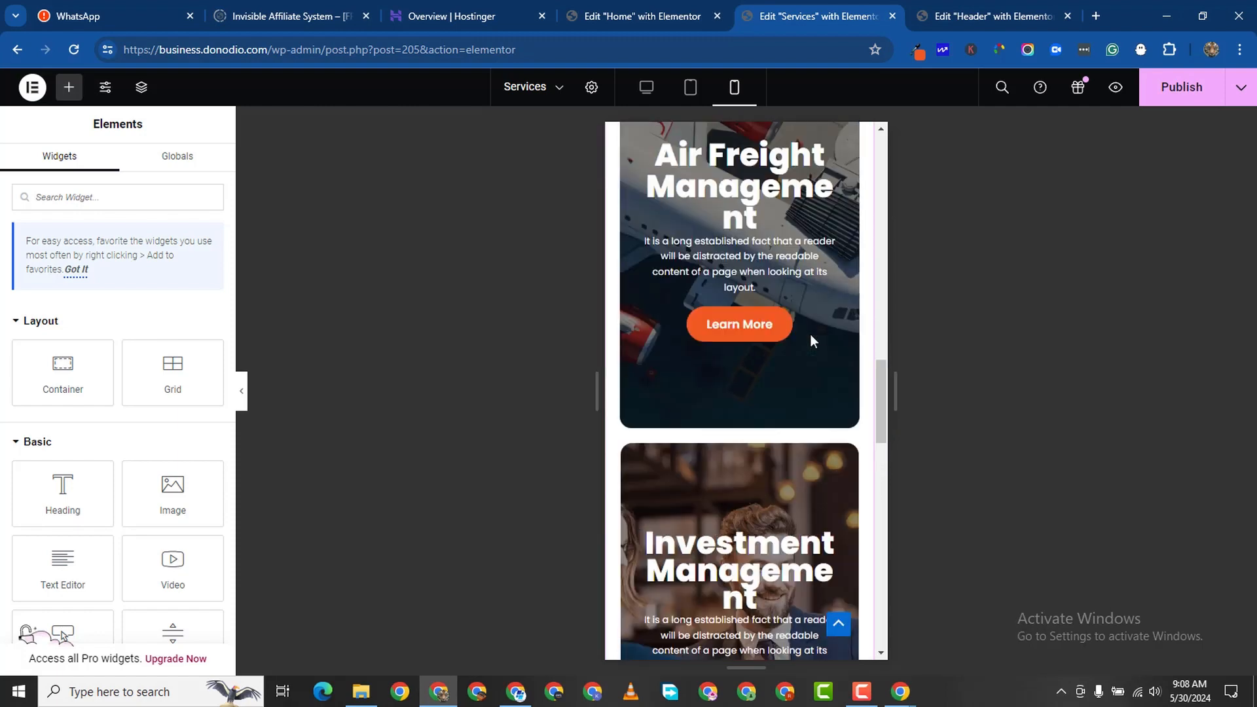
pyautogui.click(826, 362)
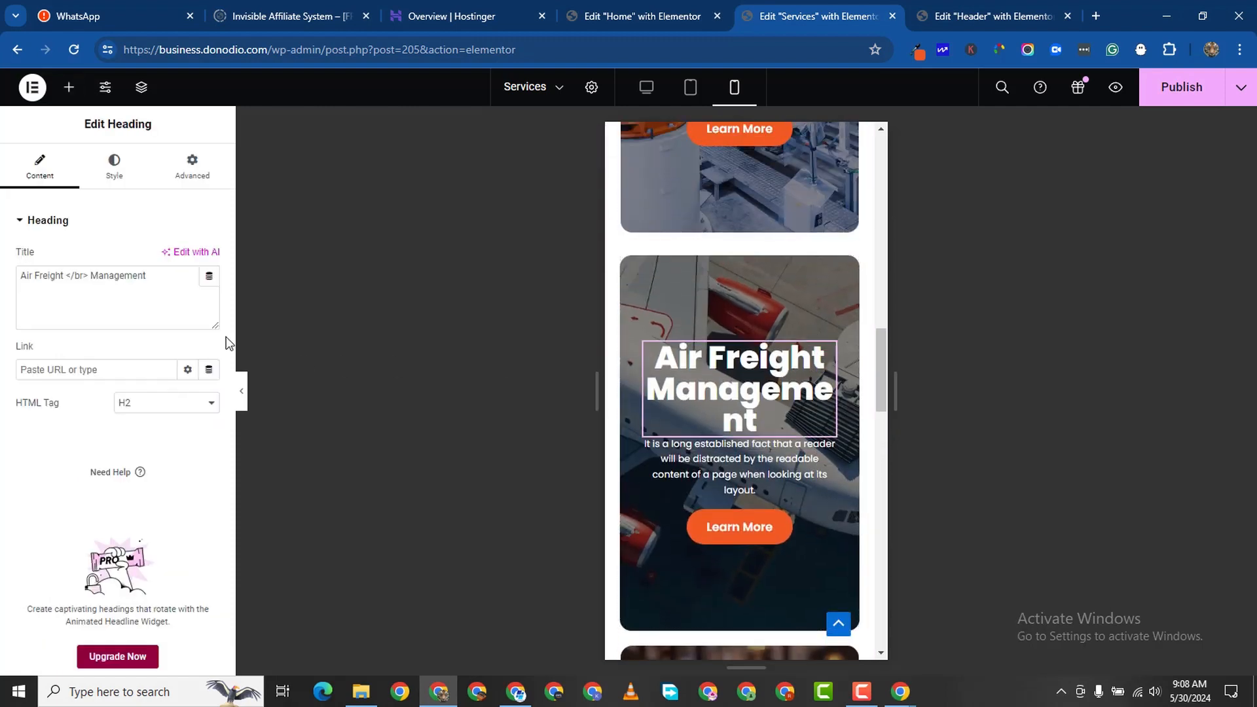
pyautogui.click(114, 165)
# Set the mobile font size of the "Marketing Services" heading to 25 px.
pyautogui.scroll(15, 660, 295)
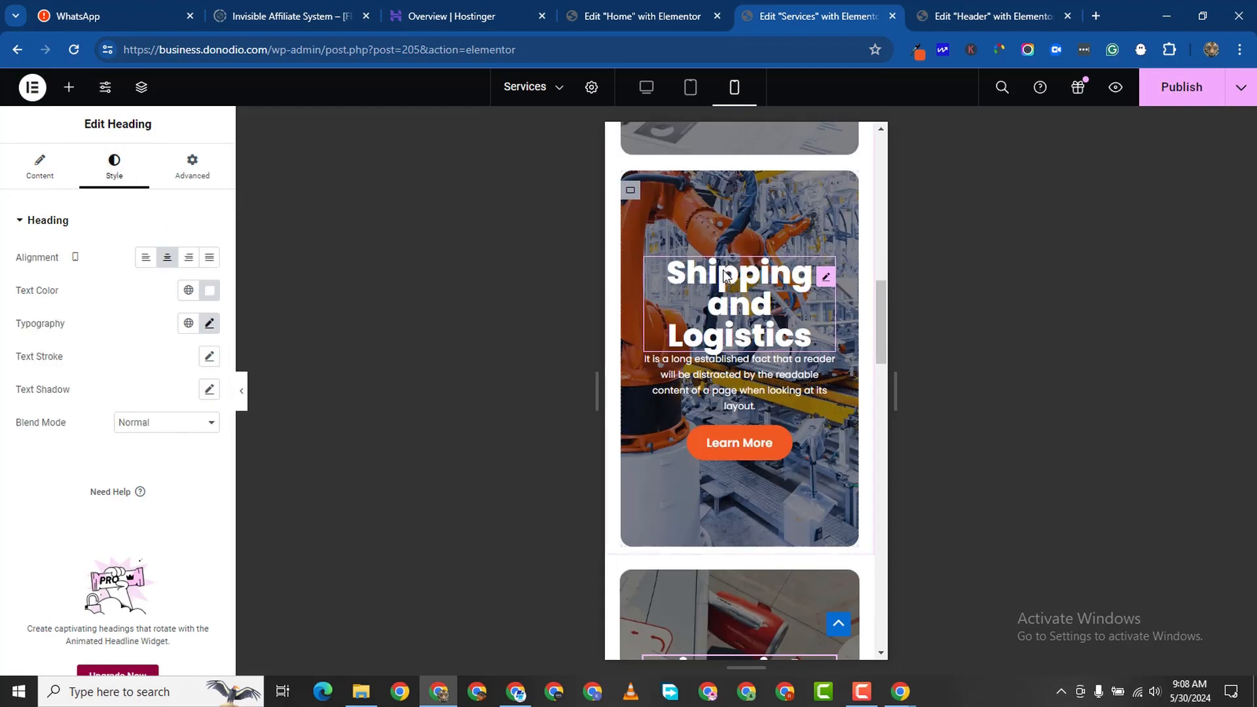
pyautogui.scroll(-4, 749, 300)
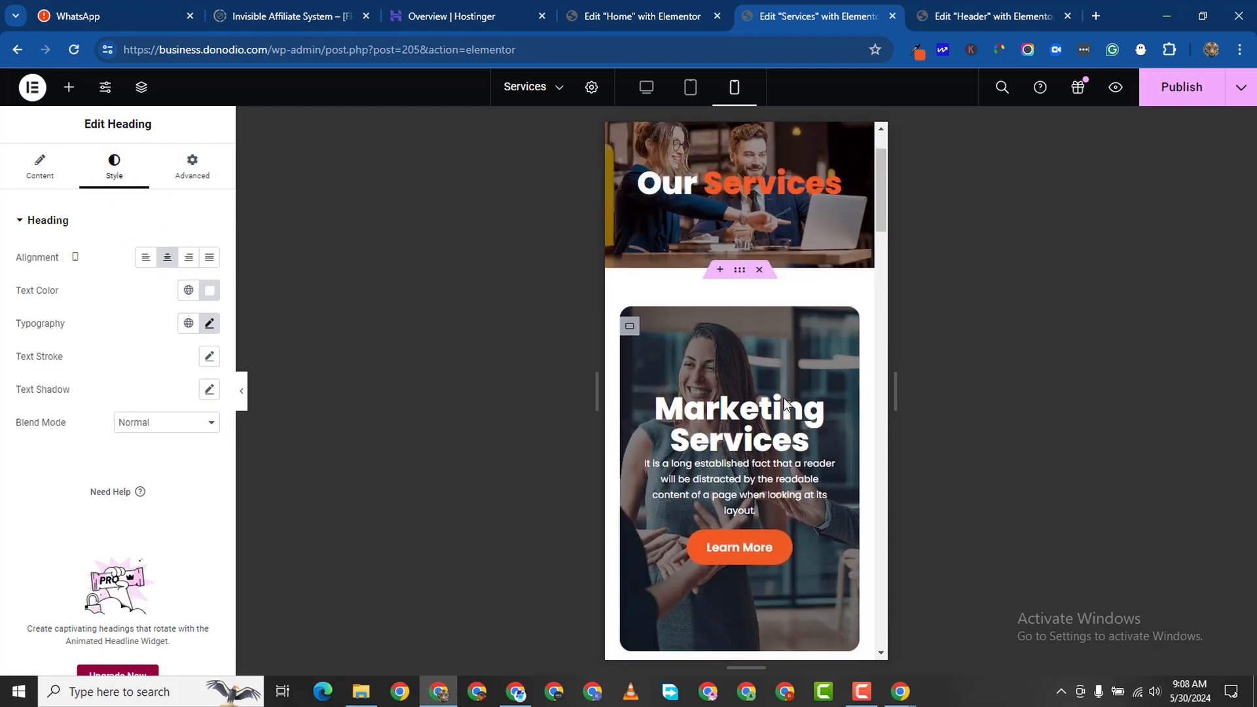
pyautogui.click(210, 323)
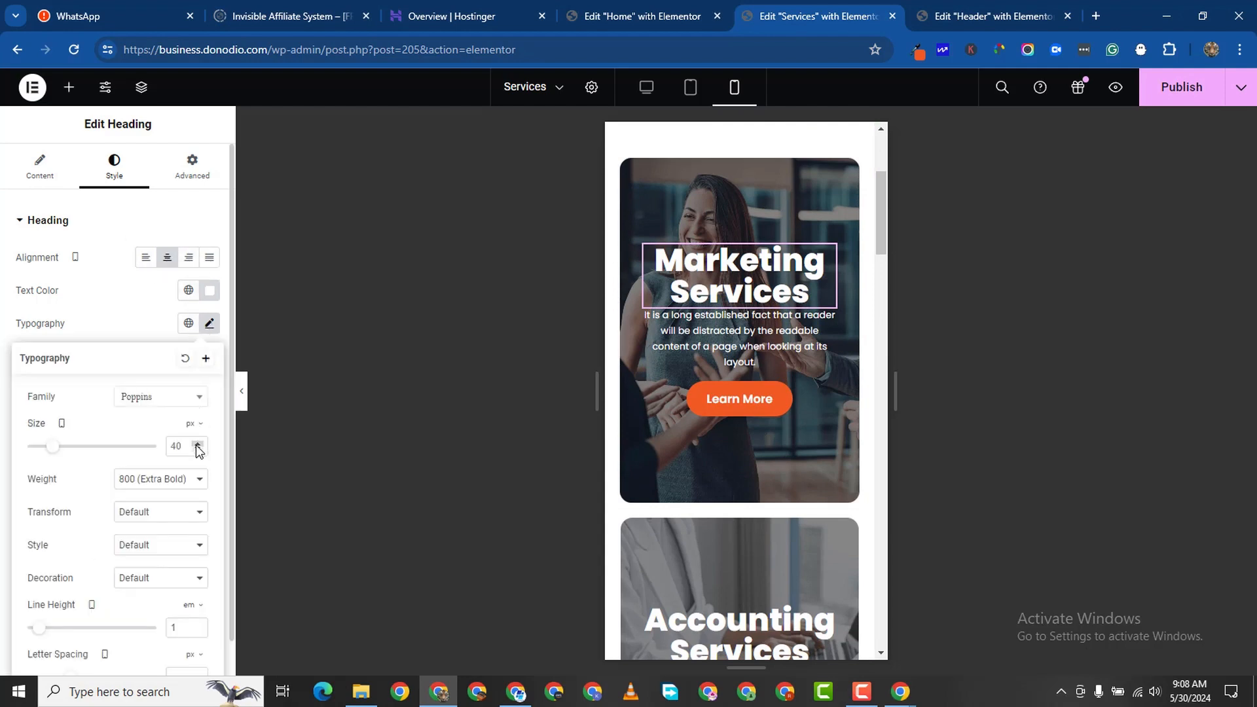
pyautogui.click(197, 446)
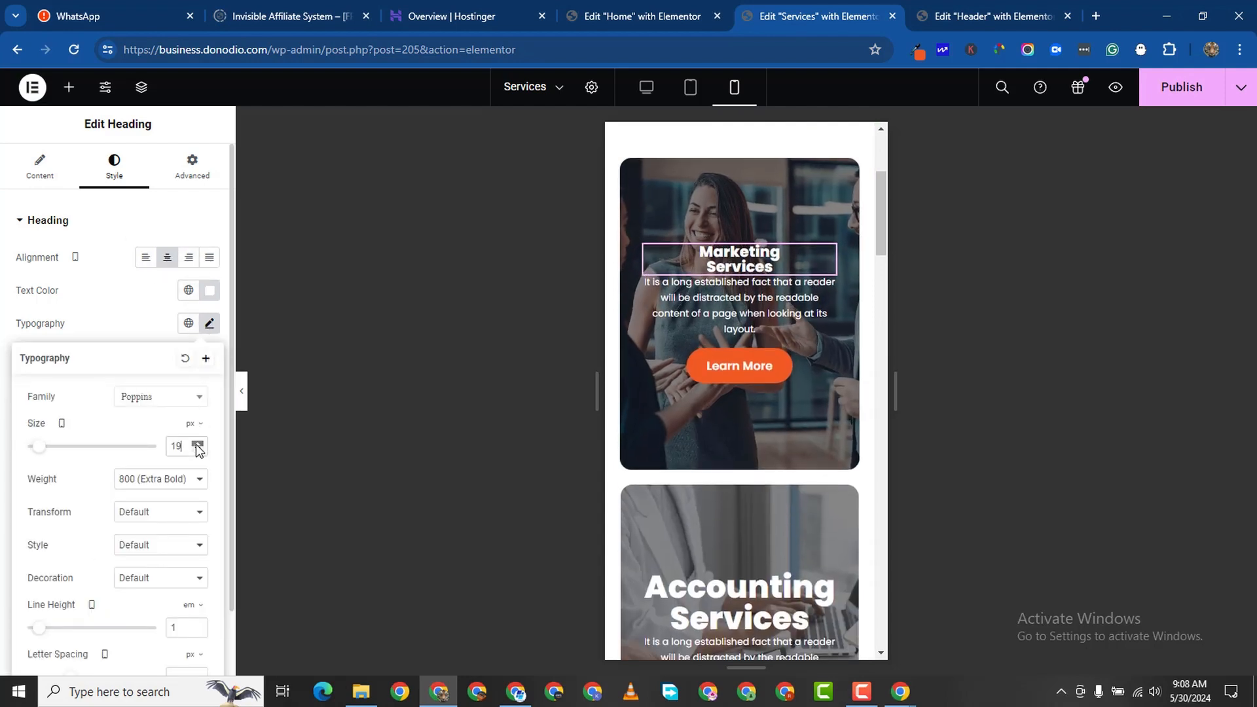
pyautogui.click(198, 446)
pyautogui.click(199, 446)
pyautogui.click(198, 446)
pyautogui.click(198, 446)
pyautogui.click(199, 446)
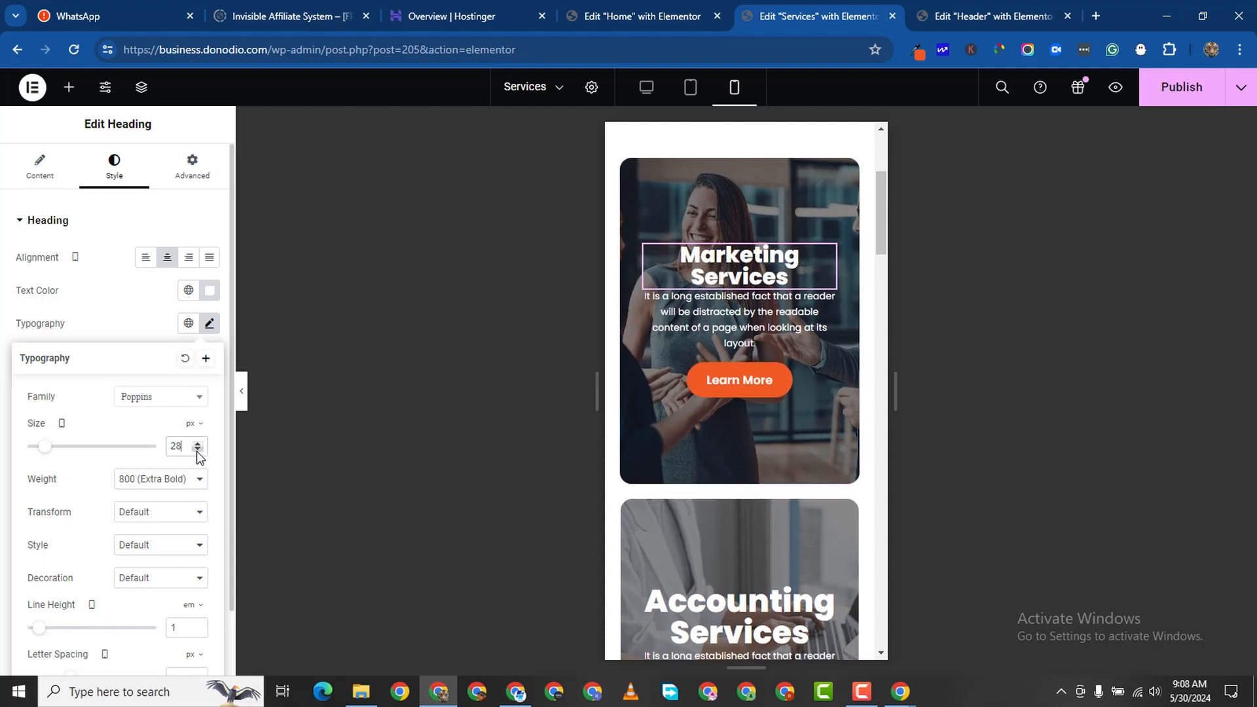
pyautogui.click(197, 450)
pyautogui.click(197, 450)
pyautogui.click(197, 449)
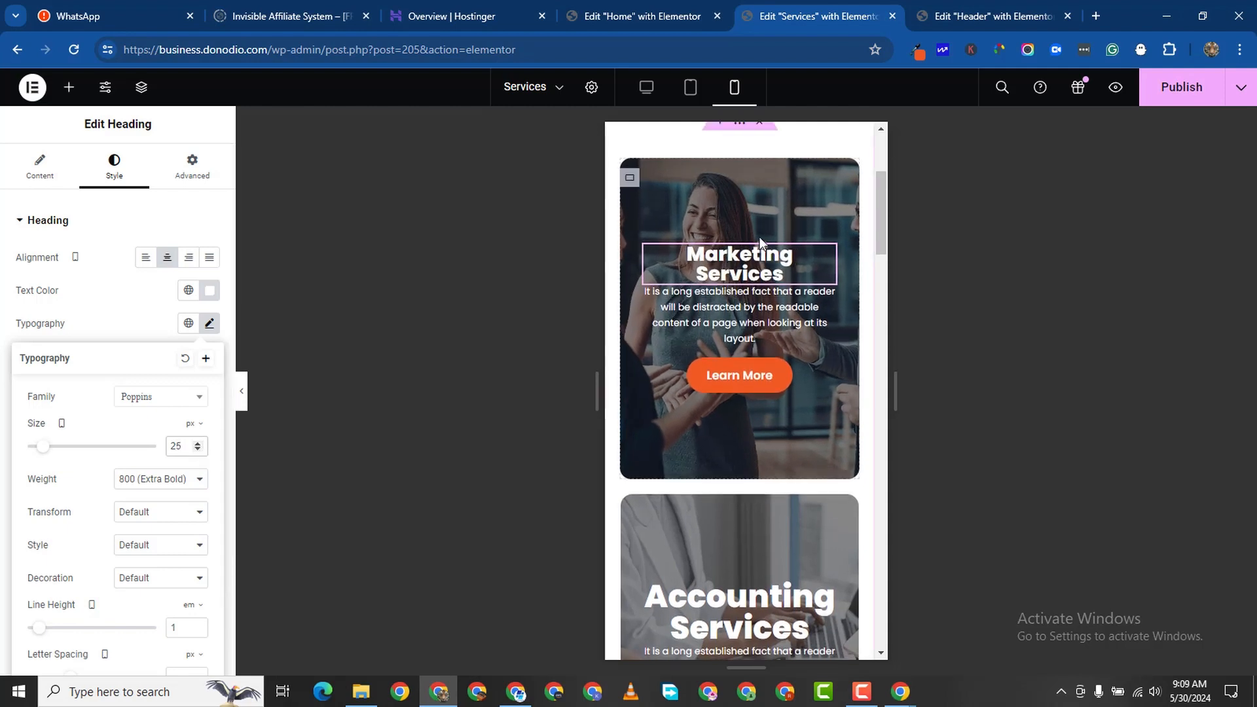
# Copy the "Marketing Services" heading and paste its updated style onto the "Accounting Services" heading.
pyautogui.rightClick(821, 272)
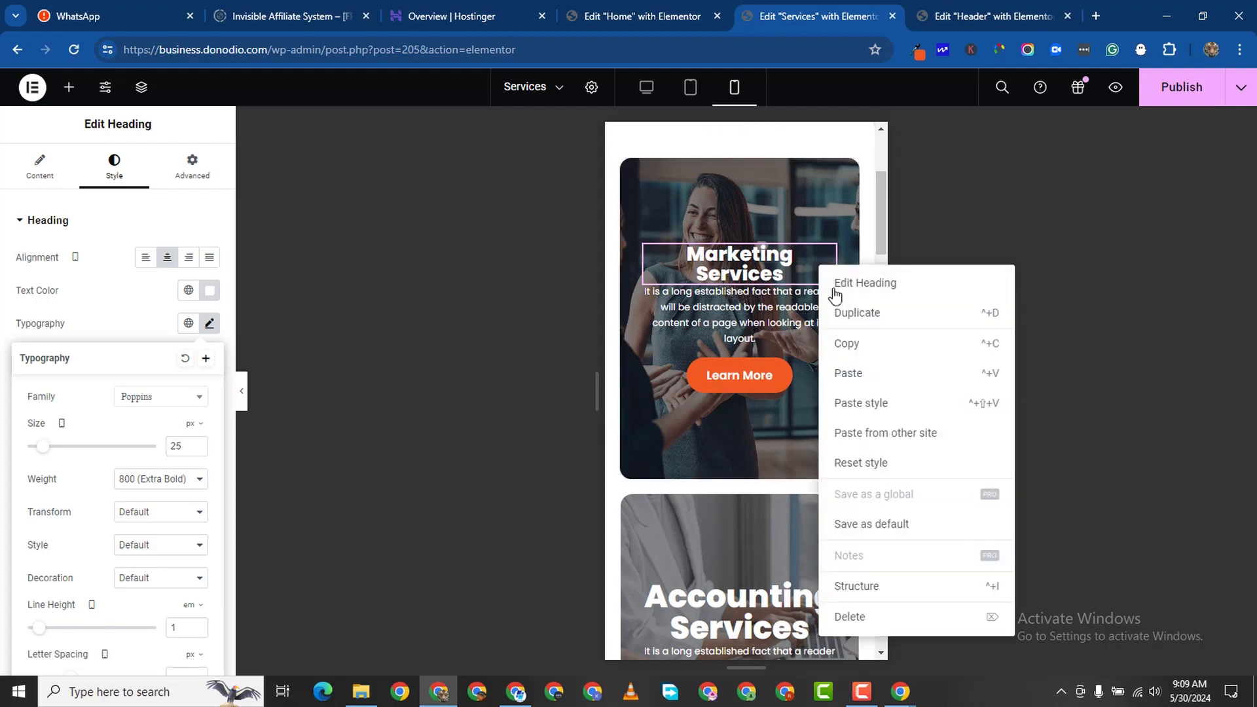
pyautogui.click(857, 344)
pyautogui.scroll(-2, 784, 449)
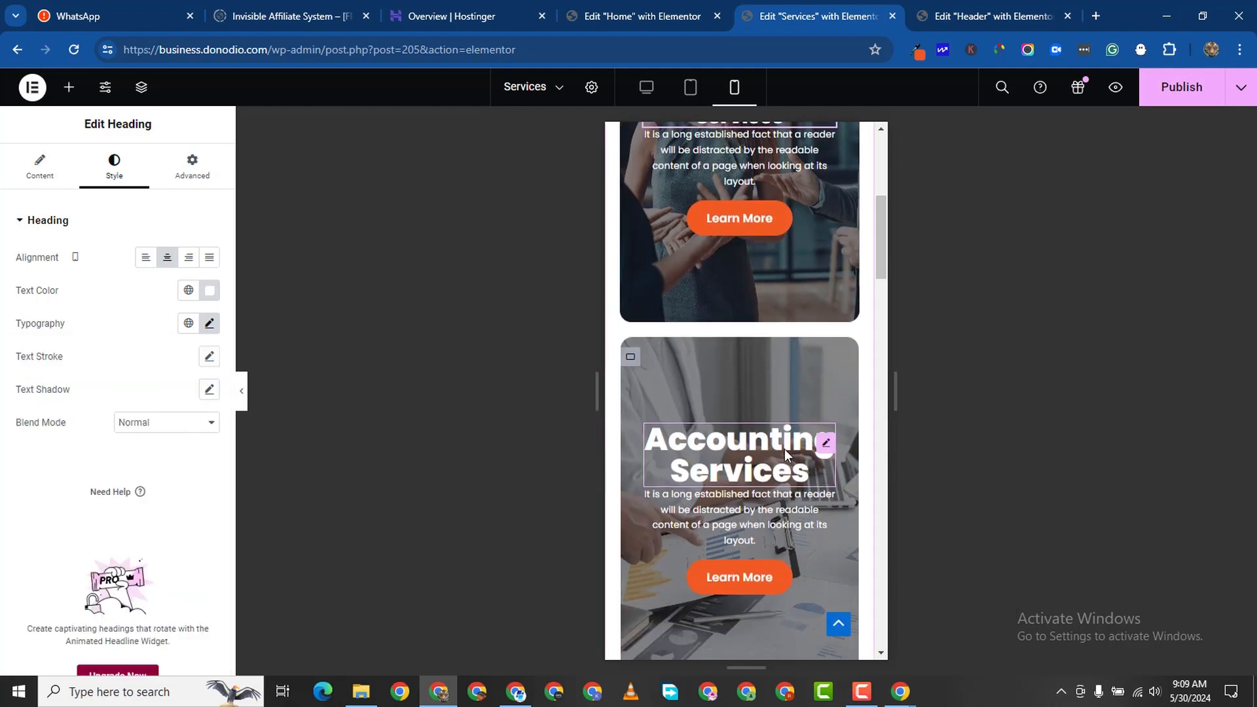
pyautogui.rightClick(824, 444)
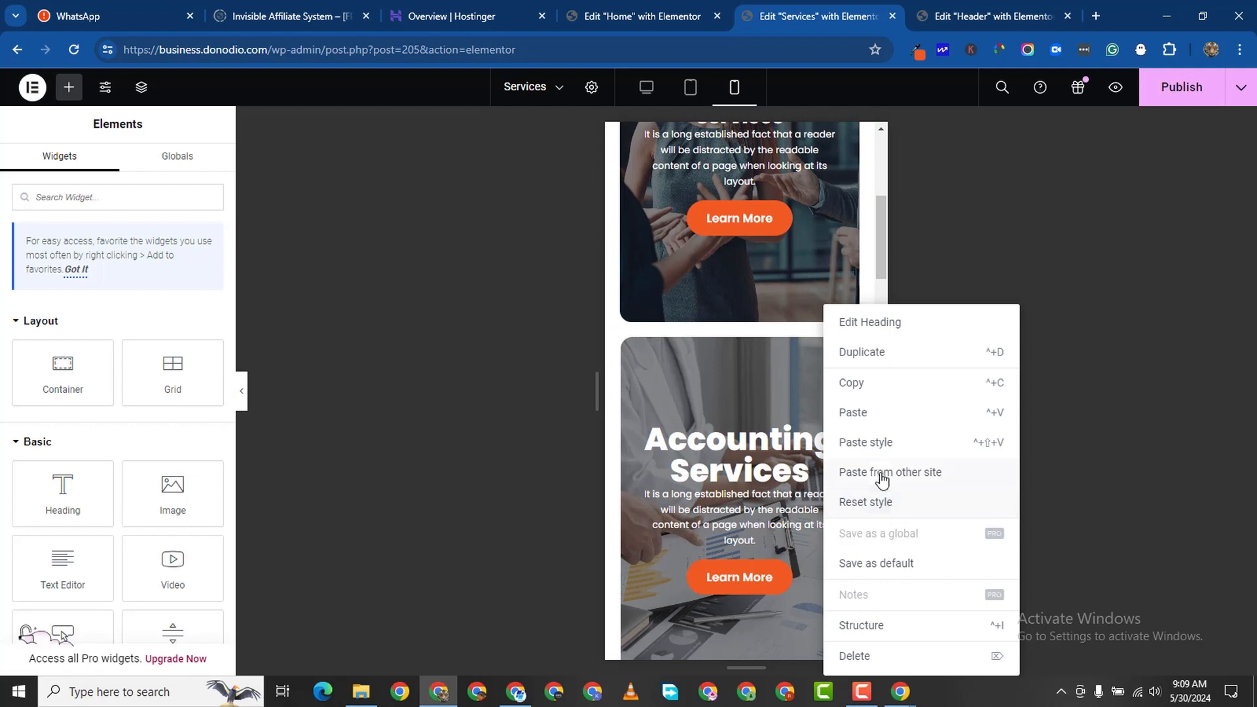
pyautogui.click(866, 443)
# Paste the updated "Marketing Services" heading style onto the "Shipping and Logistics" and "Air Freight Management" headings.
pyautogui.scroll(-6, 817, 495)
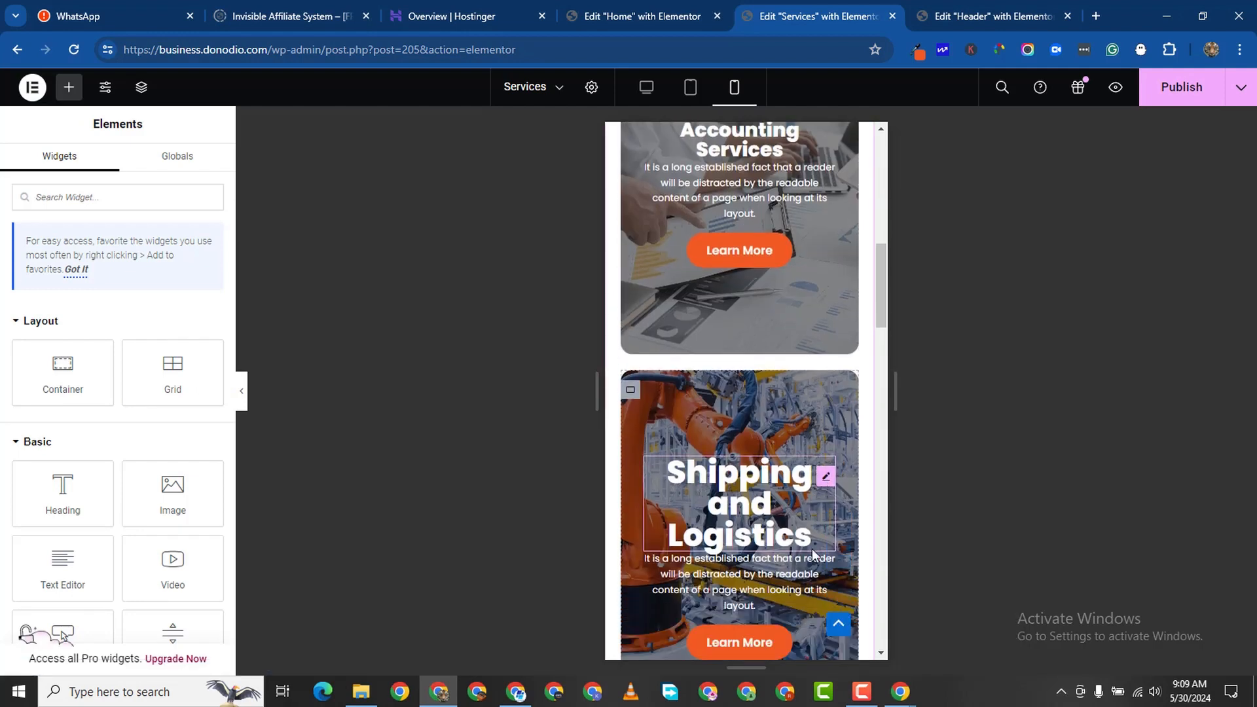
pyautogui.rightClick(825, 391)
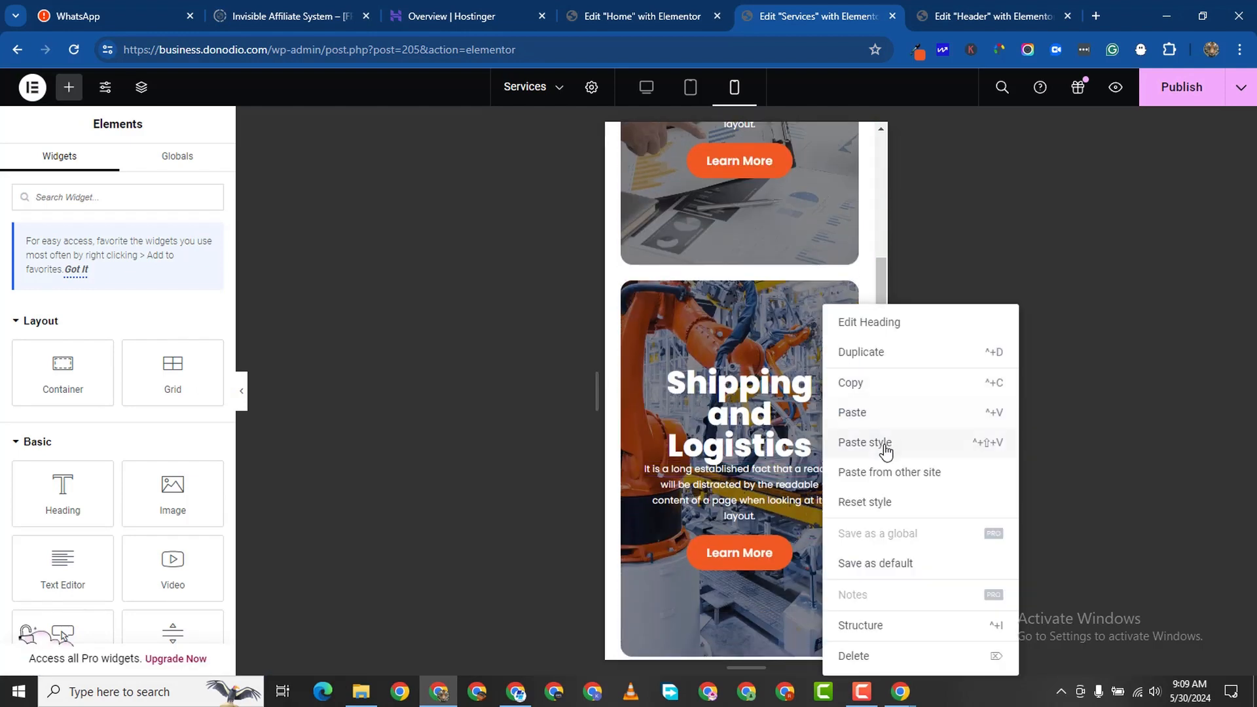
pyautogui.click(883, 442)
pyautogui.scroll(-3, 838, 462)
pyautogui.rightClick(826, 489)
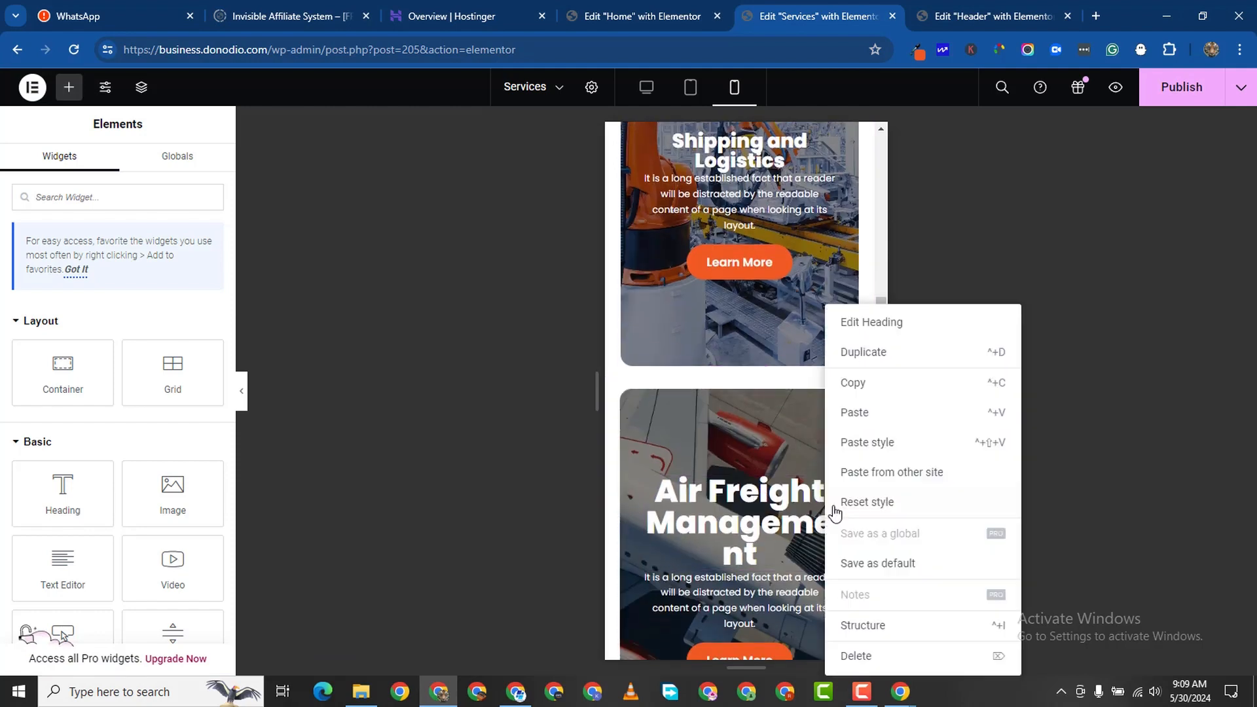
pyautogui.click(877, 443)
# Paste the same heading style onto the "Investment Management" and "Insurance Assessment" headings.
pyautogui.scroll(-6, 772, 525)
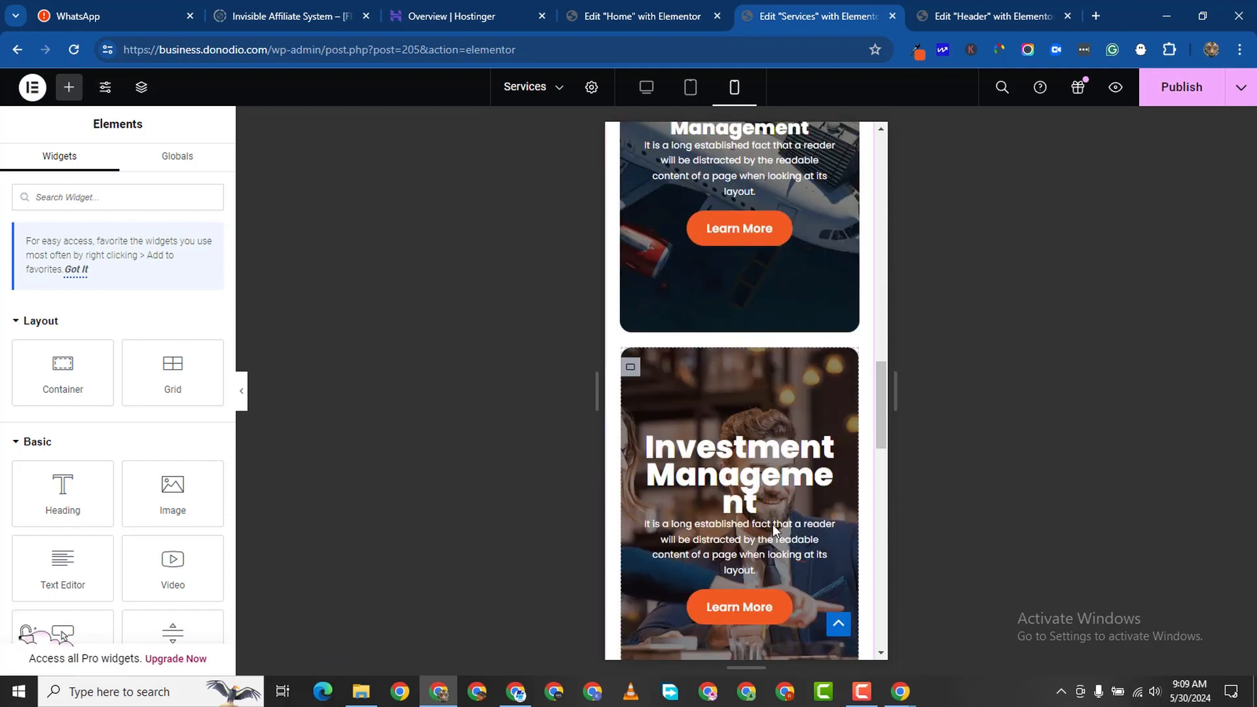
pyautogui.rightClick(826, 439)
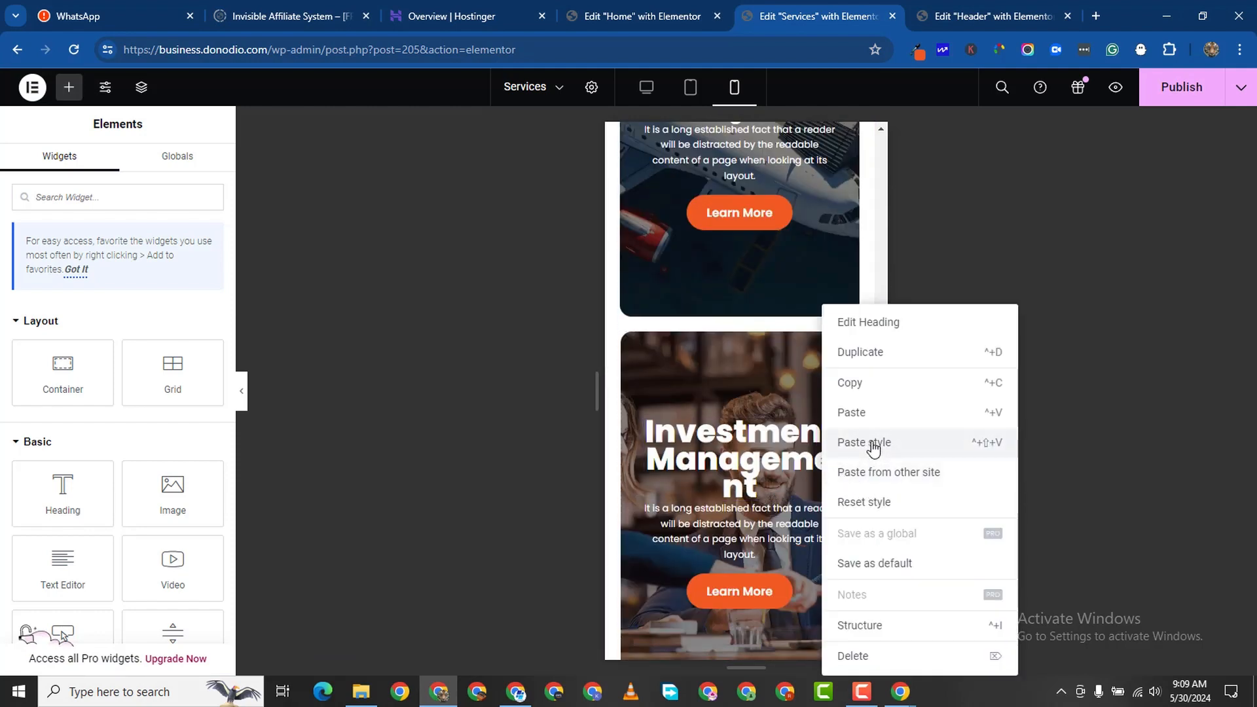
pyautogui.click(875, 441)
pyautogui.scroll(-2, 767, 514)
pyautogui.scroll(-3, 767, 514)
pyautogui.rightClick(826, 462)
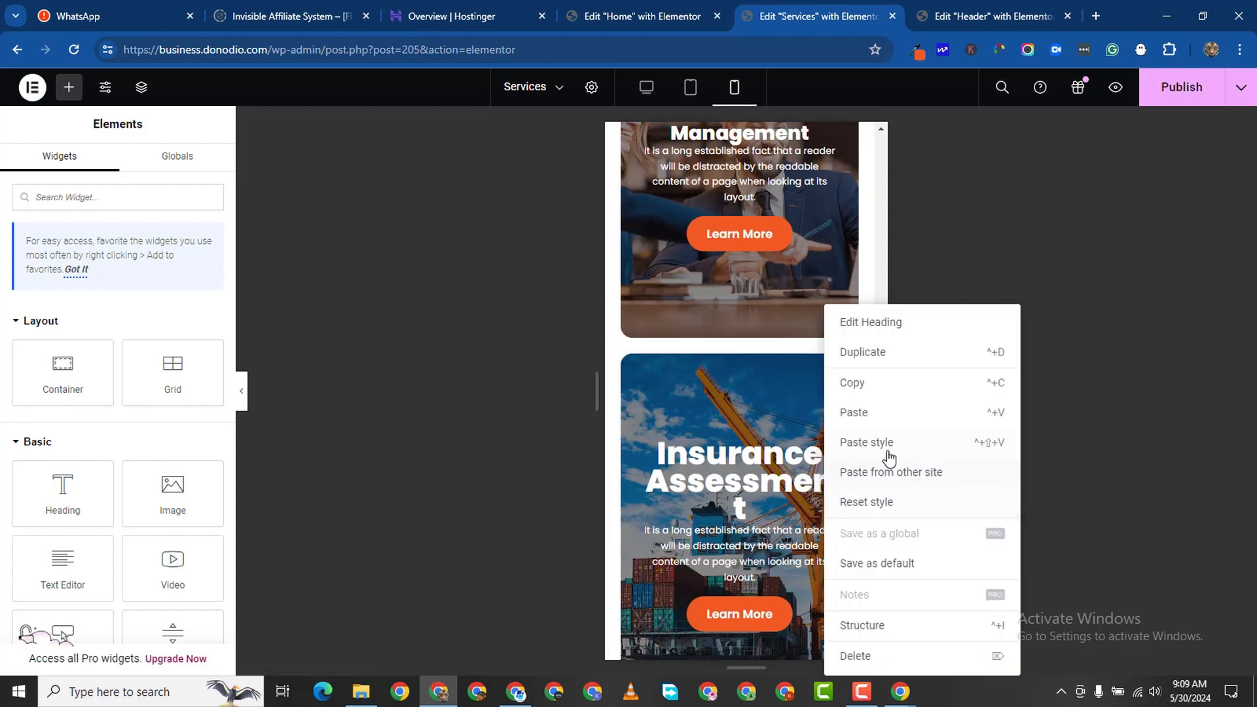
pyautogui.click(882, 444)
# Look over the restyled service cards and publish the Services page.
pyautogui.scroll(-4, 760, 471)
pyautogui.scroll(9, 760, 472)
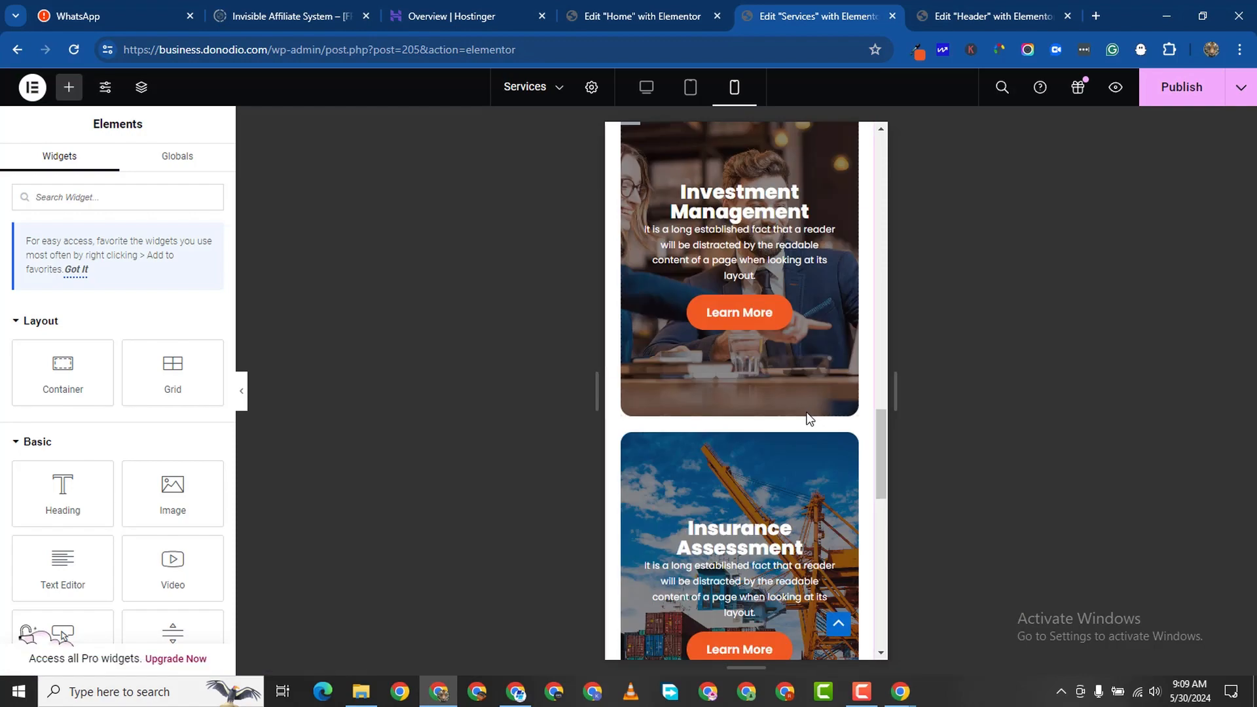
pyautogui.scroll(6, 775, 421)
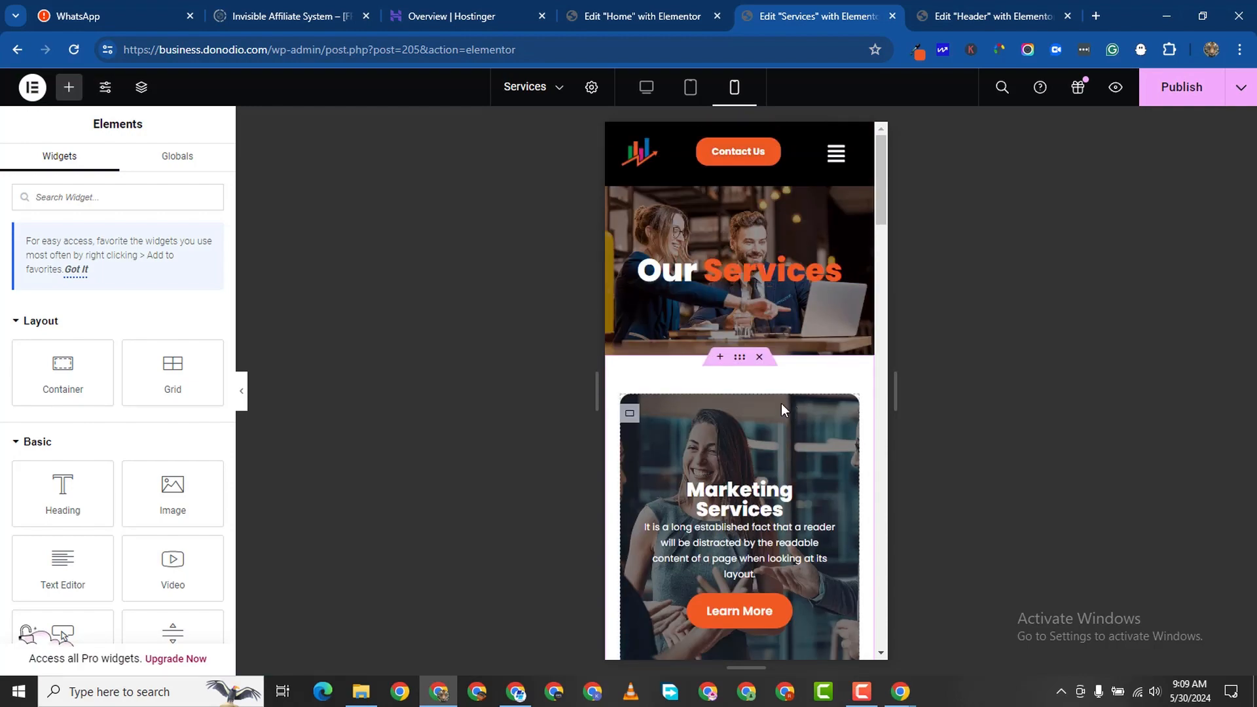
pyautogui.scroll(-7, 743, 393)
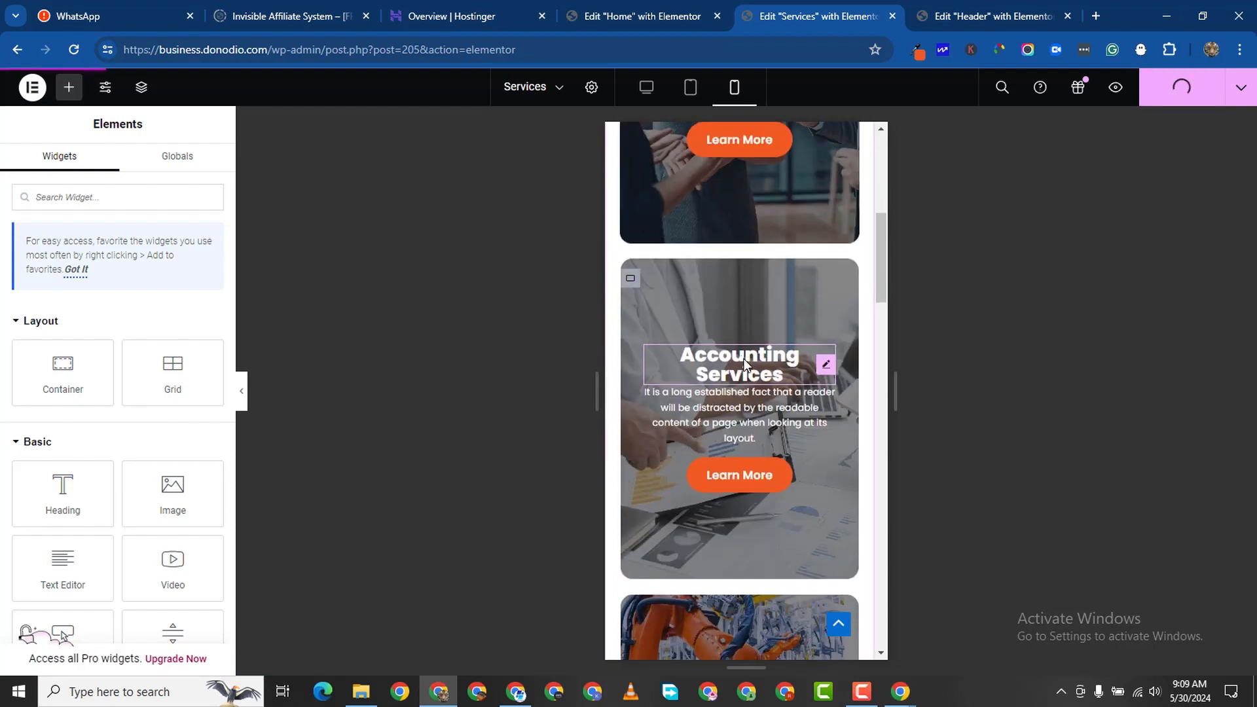
# Check the mobile layout of the published Services page from the hero through the service cards to the footer.
pyautogui.scroll(7, 753, 366)
pyautogui.scroll(-6, 802, 359)
pyautogui.scroll(-10, 803, 359)
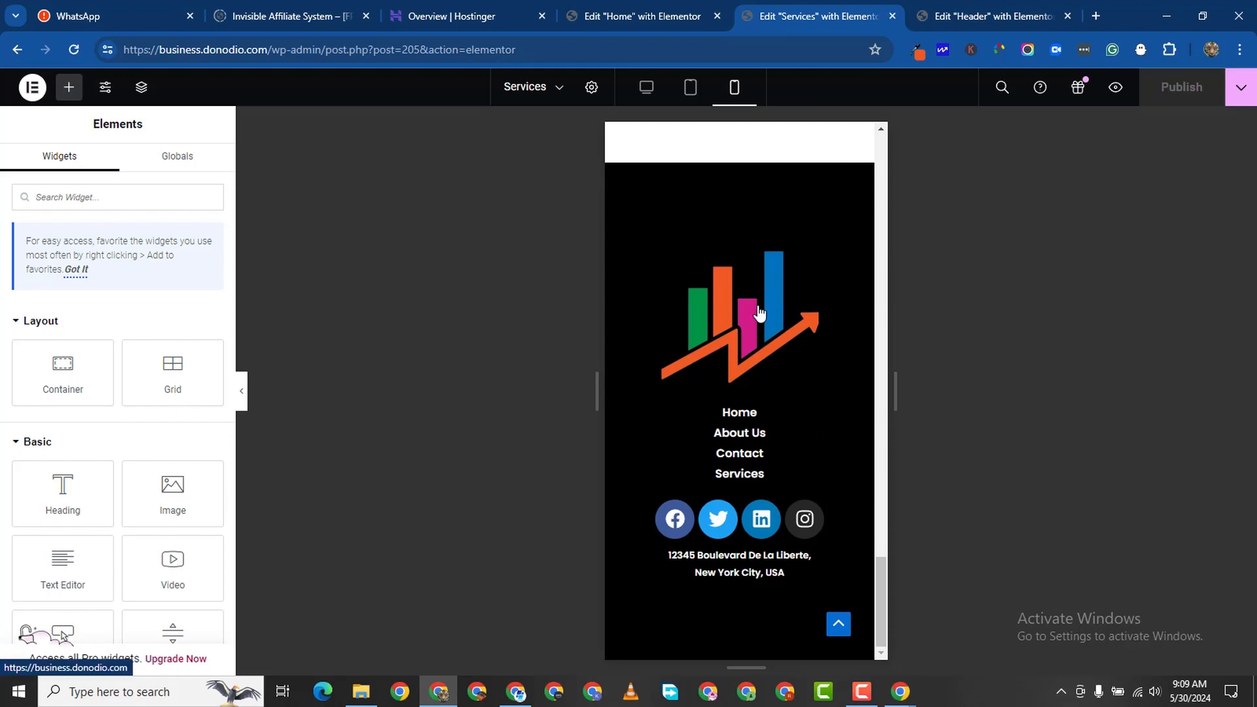
pyautogui.scroll(5, 767, 355)
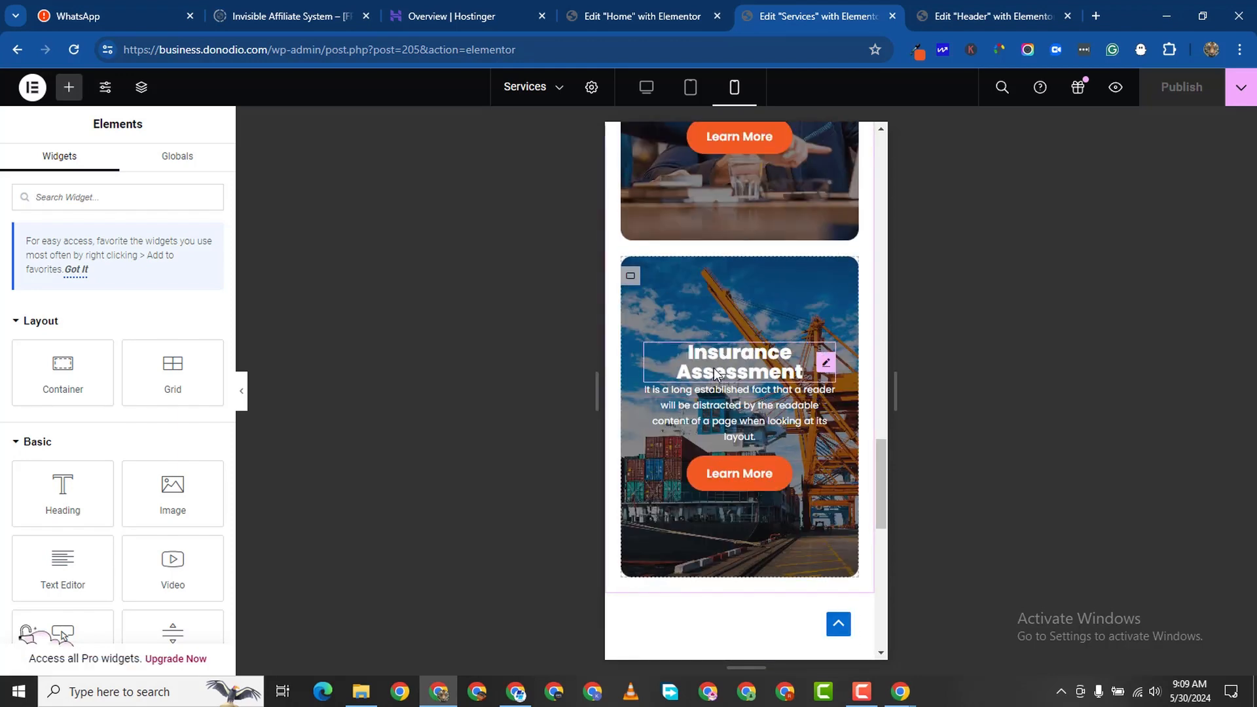
pyautogui.scroll(1, 740, 366)
pyautogui.scroll(-5, 746, 386)
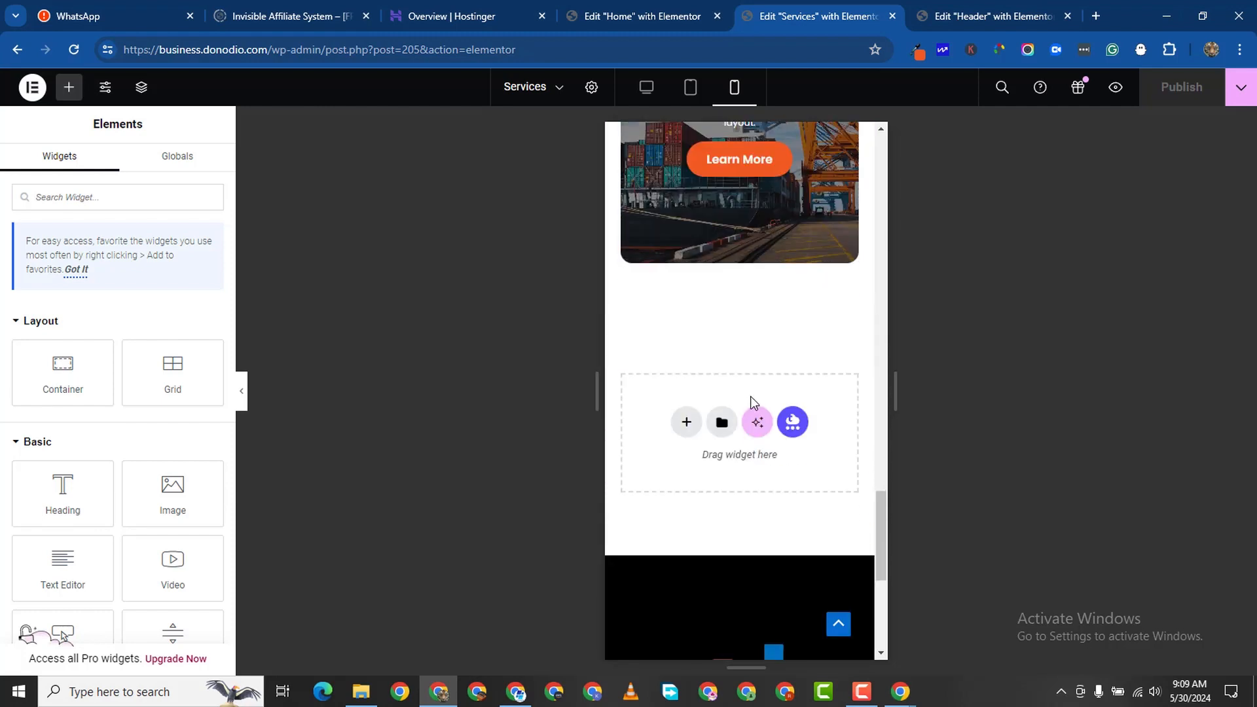
pyautogui.scroll(5, 753, 401)
pyautogui.scroll(-10, 754, 390)
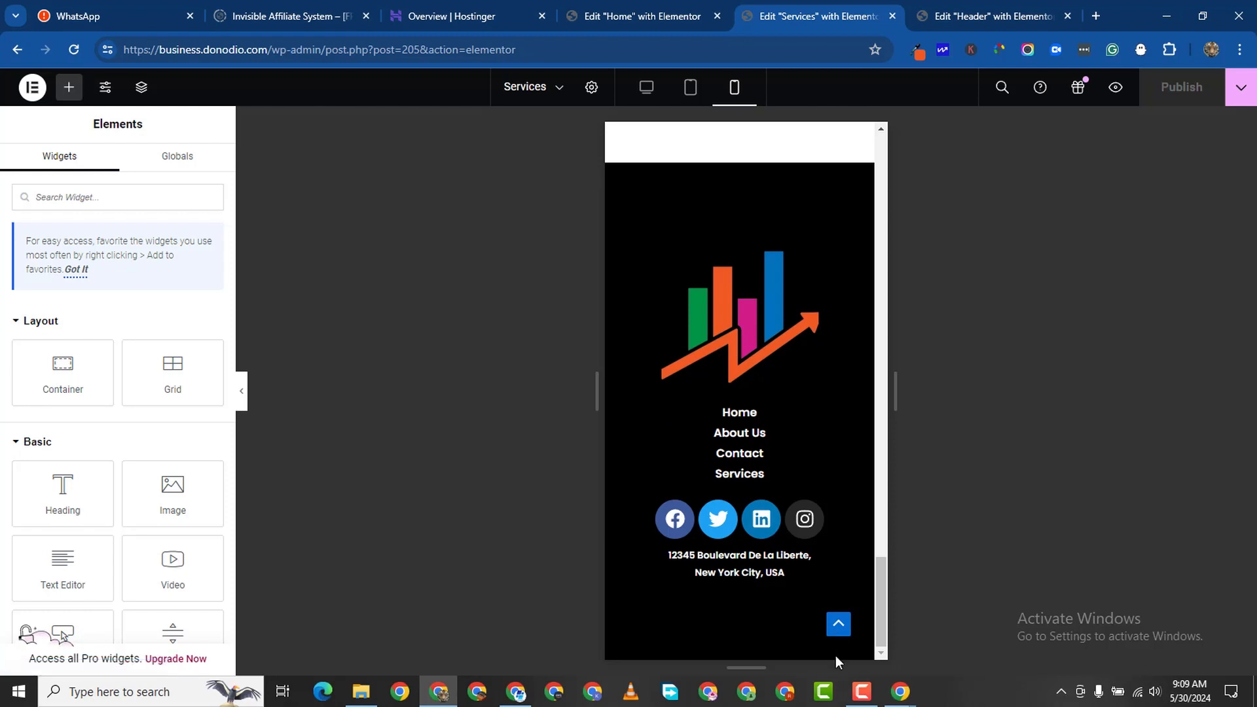
pyautogui.moveTo(863, 694)
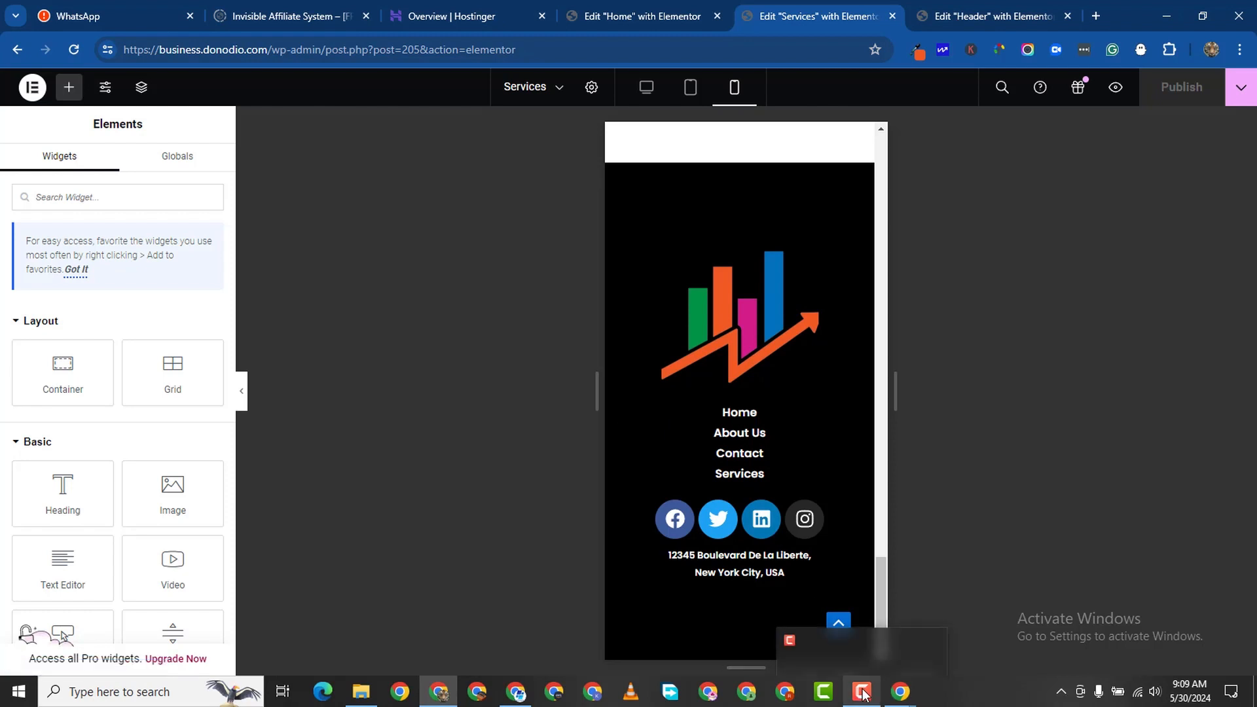
pyautogui.click(863, 694)
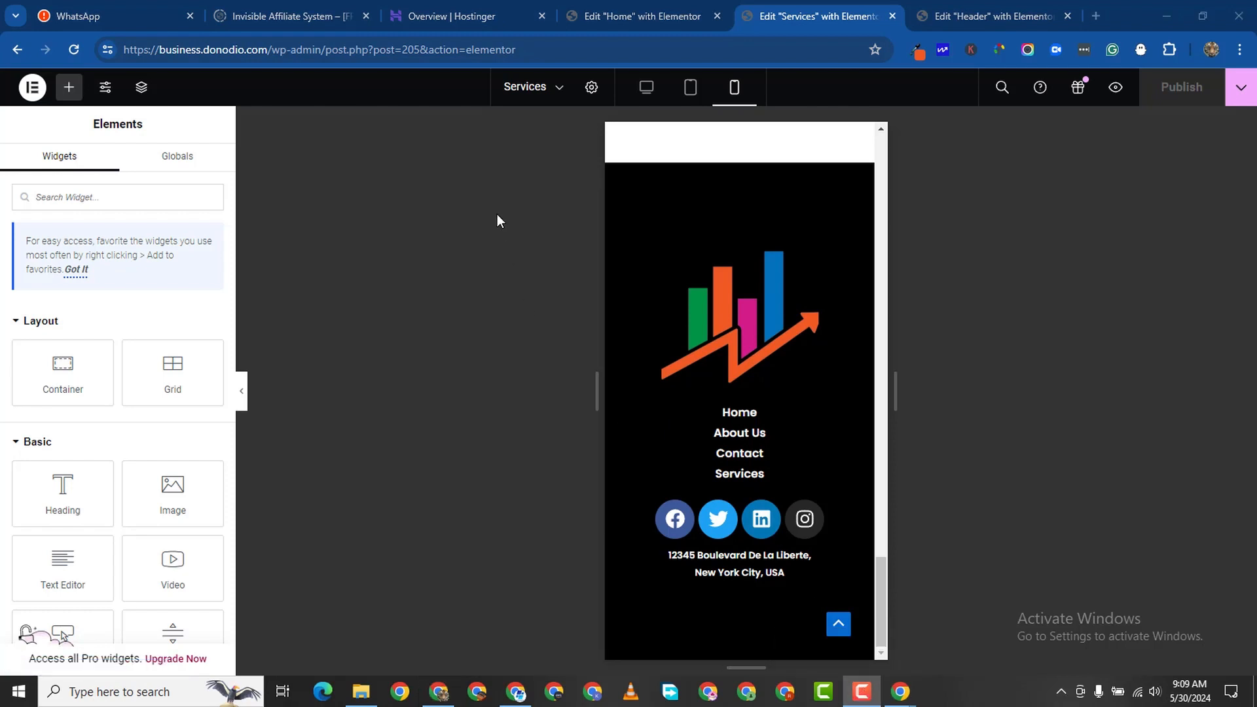